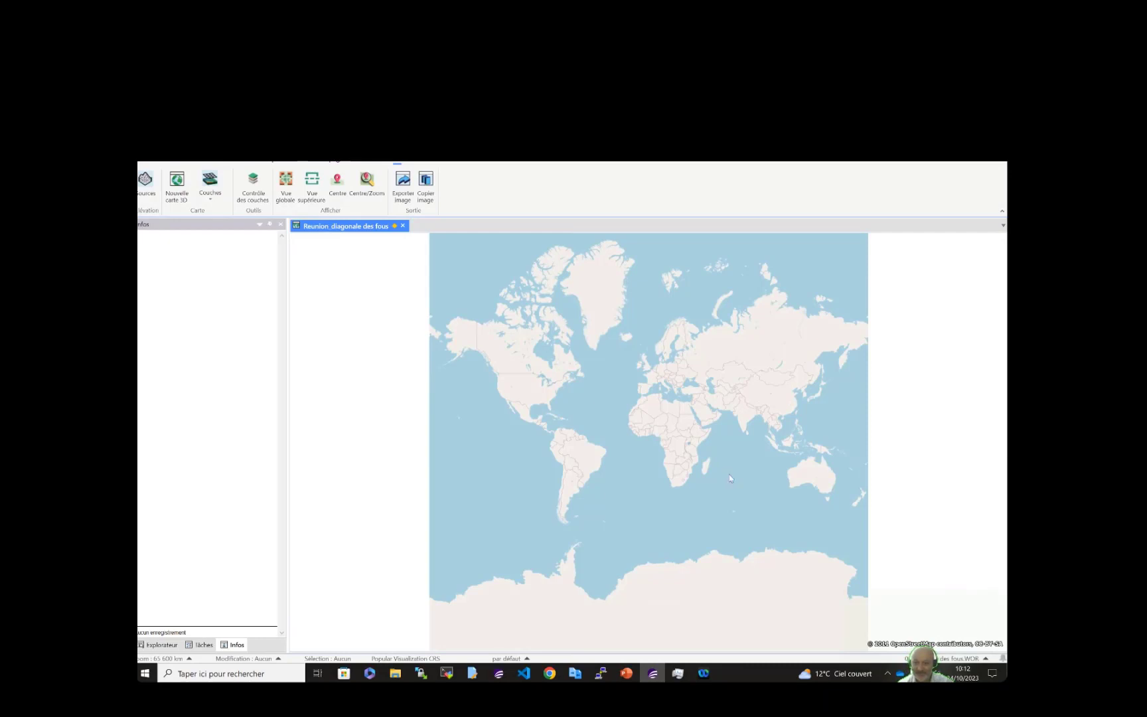
Zoom the world map in on Réunion island, centre it, and show the map's layer list
scroll(729, 474, "up", 2)
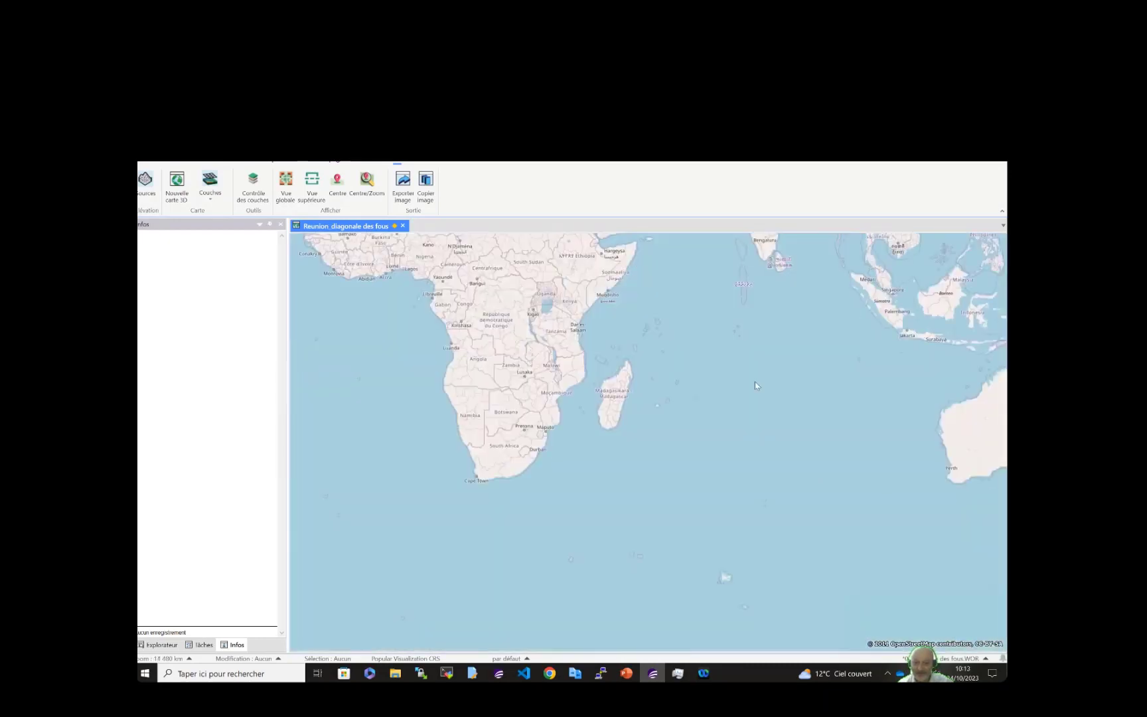
right_click(755, 389)
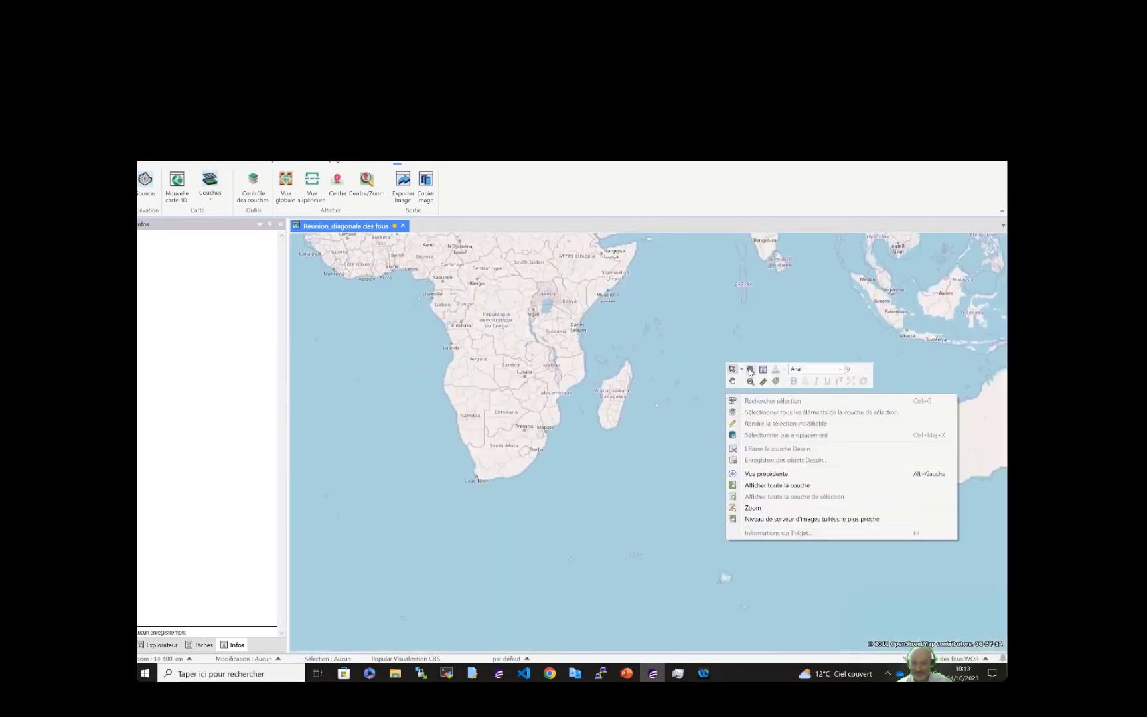
left_click(750, 370)
left_click_drag(654, 399, 671, 421)
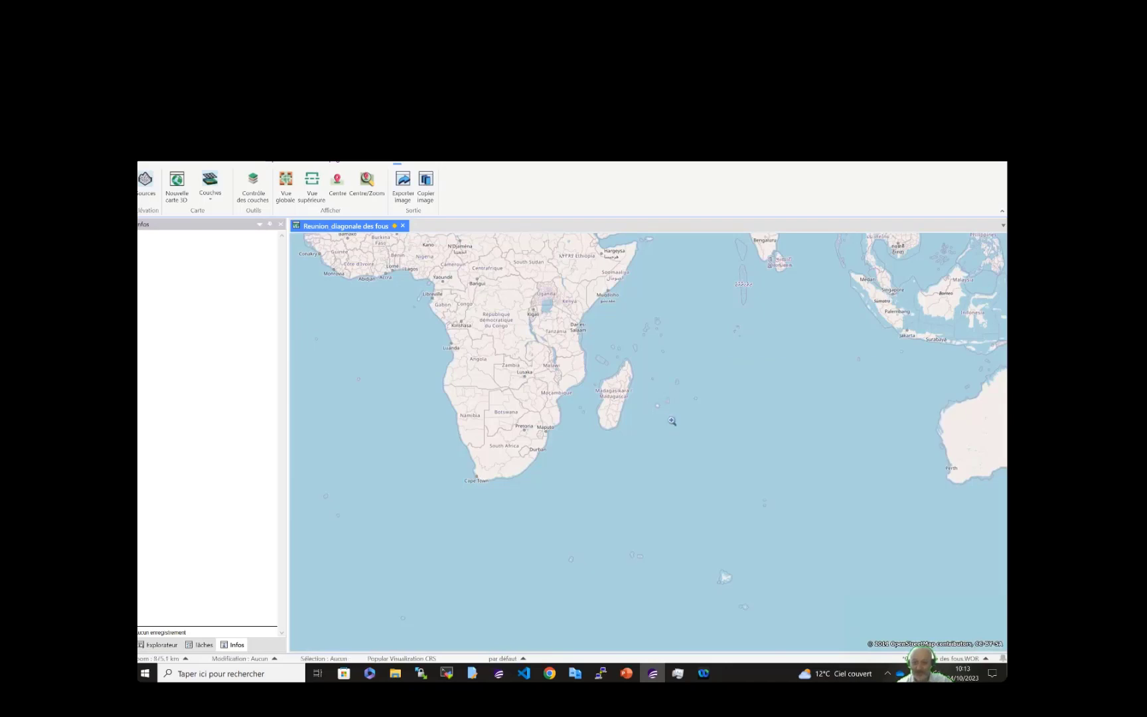
double_click(605, 417)
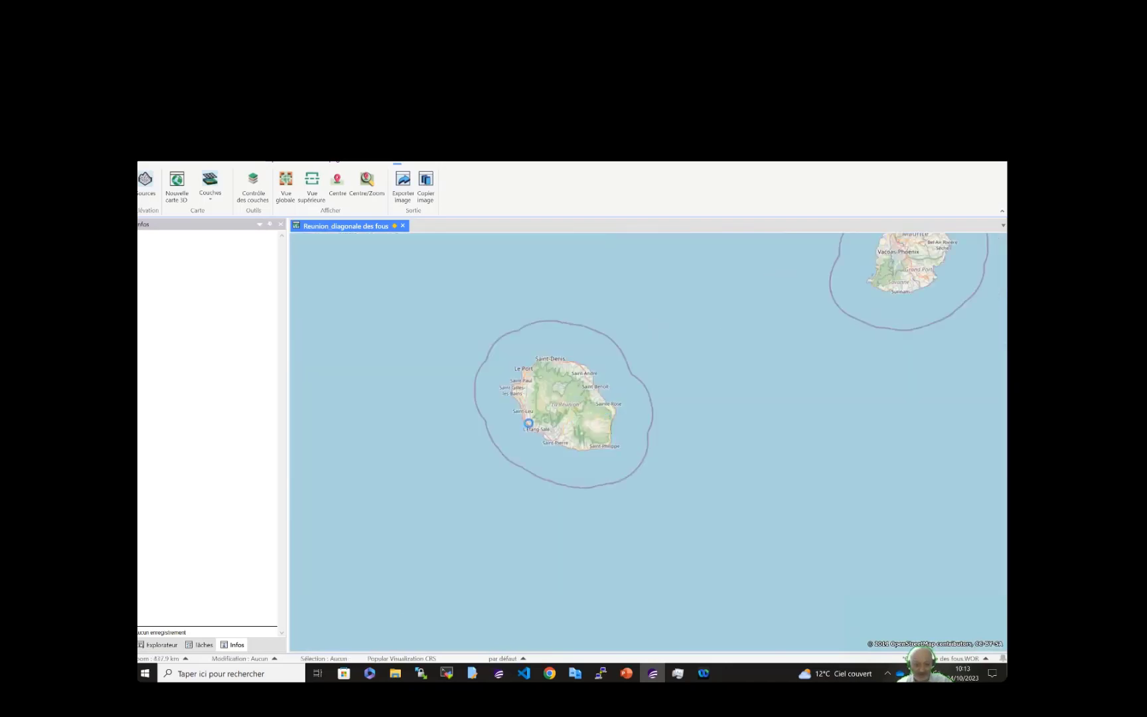
left_click(160, 645)
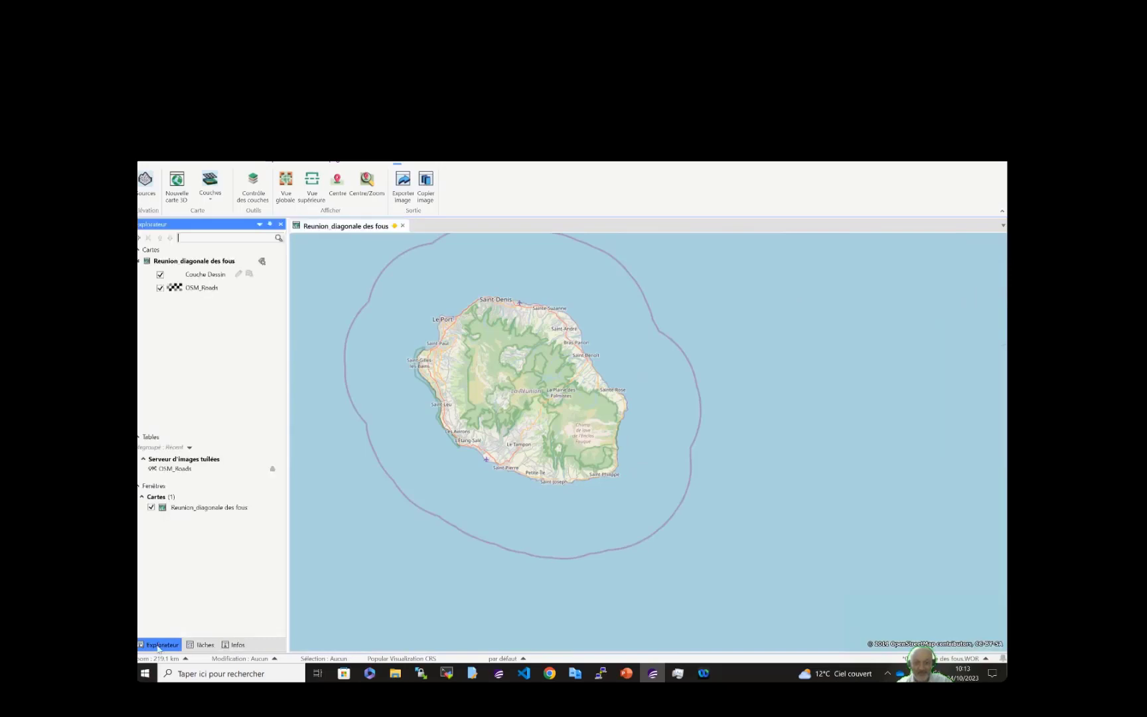
right_click(505, 426)
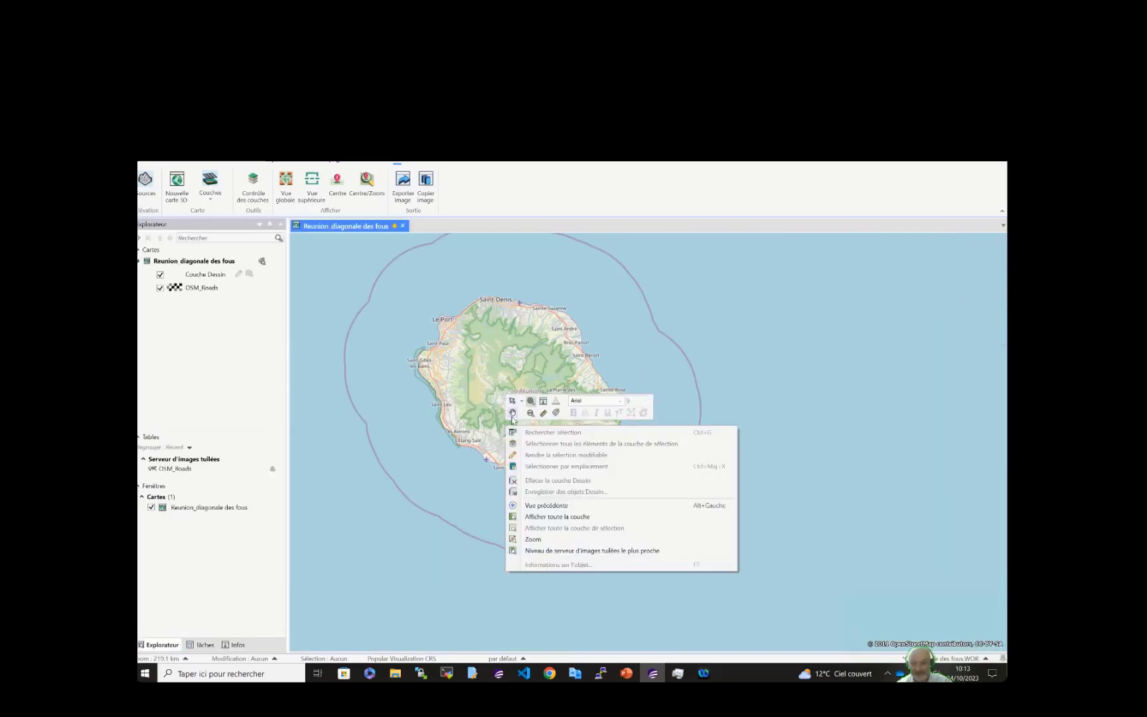
left_click(513, 412)
left_click_drag(529, 418, 616, 458)
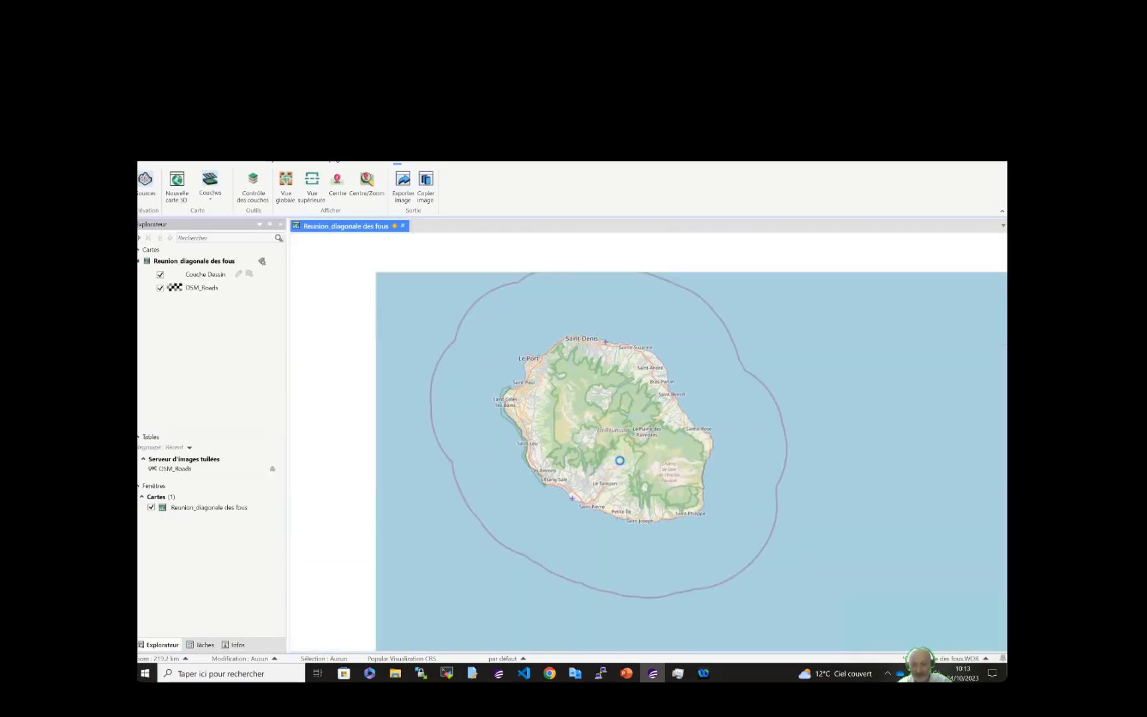
scroll(619, 459, "up", 1)
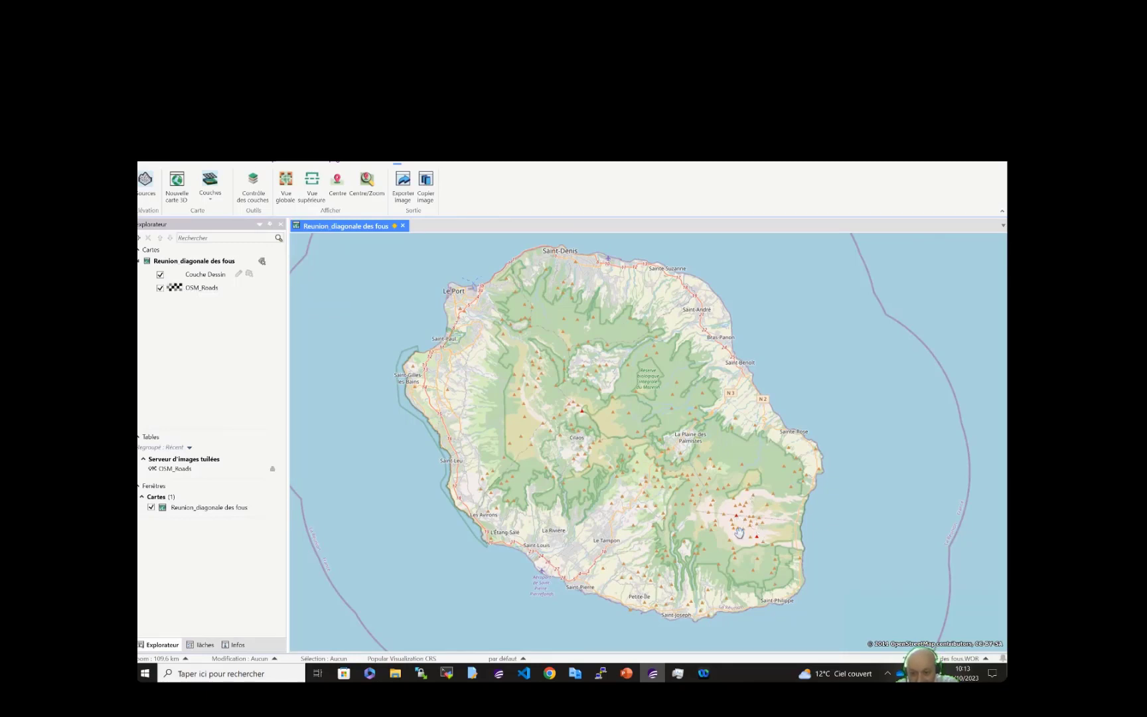
Examine the Piton de la Fournaise volcano area up close and return to the wider island view
scroll(739, 532, "up", 1)
scroll(739, 533, "up", 1)
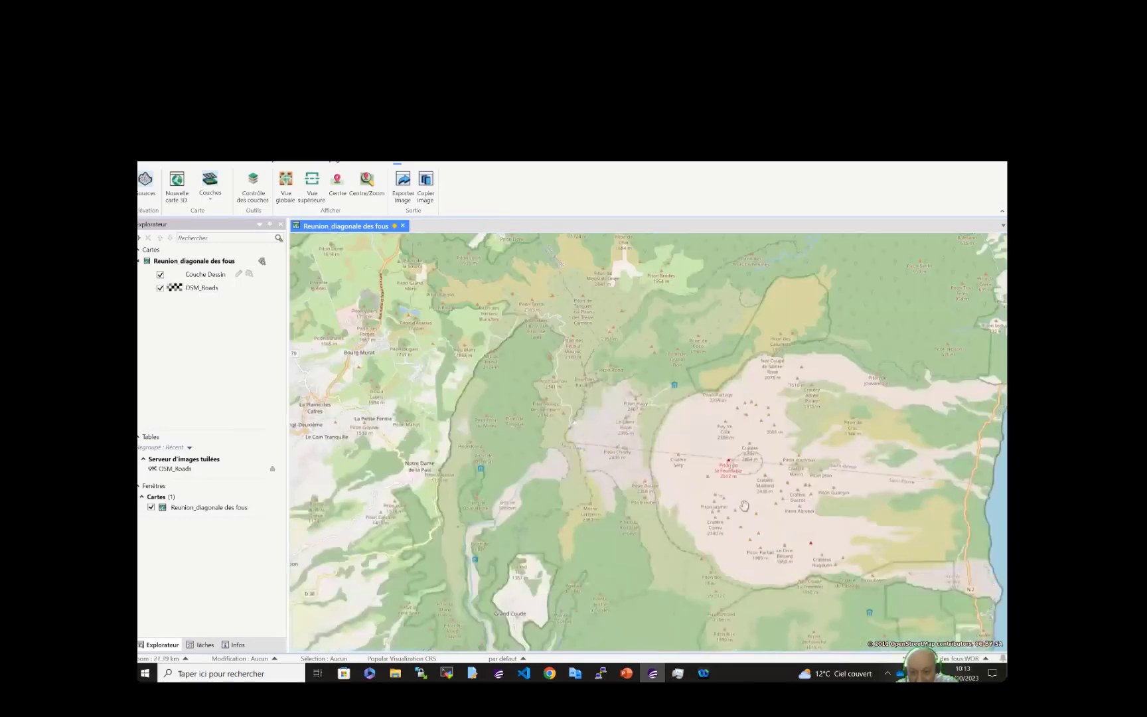
scroll(744, 482, "down", 1)
scroll(501, 396, "down", 1)
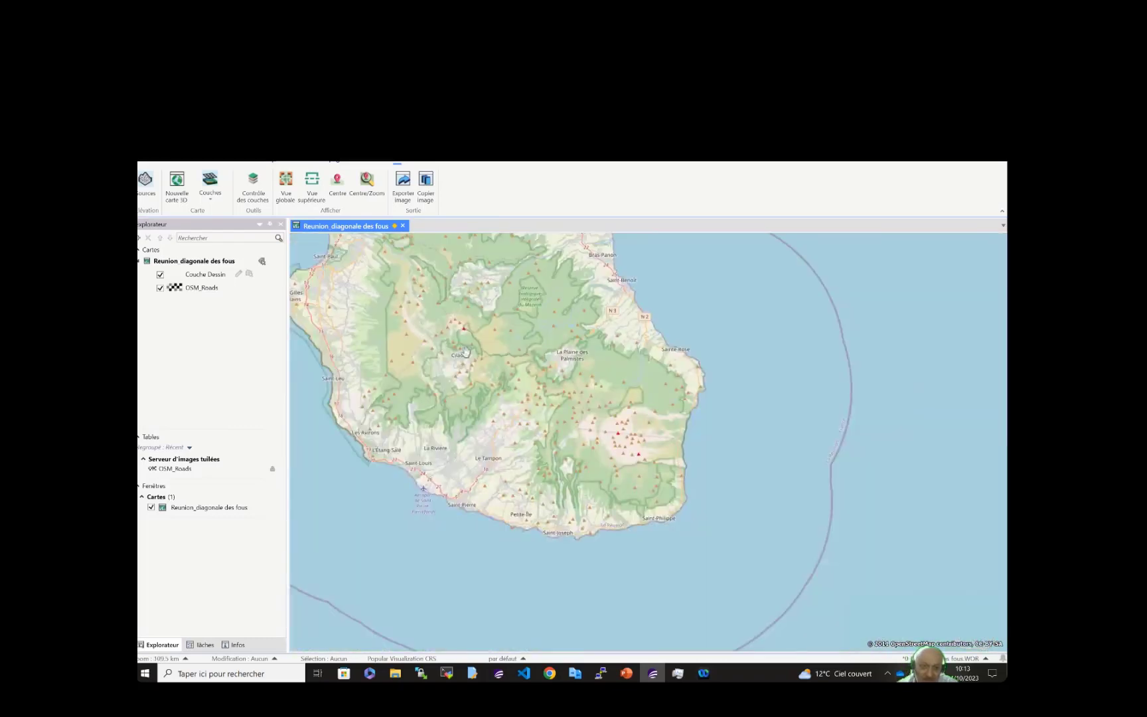
left_click_drag(360, 259, 392, 315)
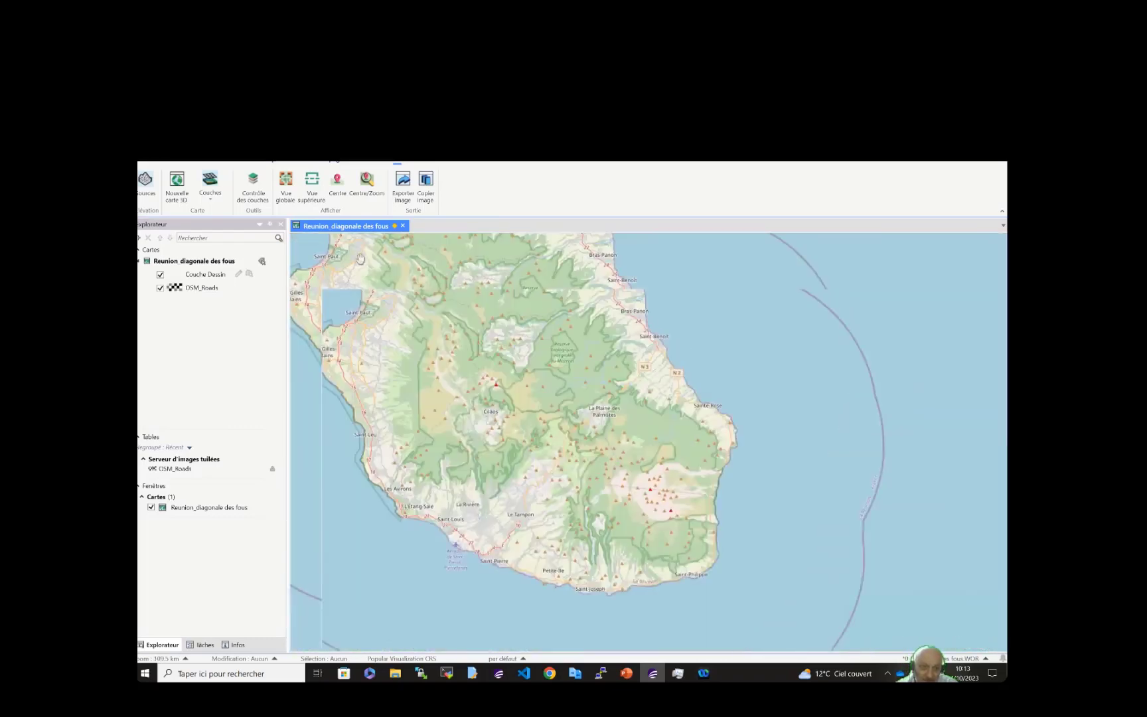
Open the tracks.TAB table as a layer on the Réunion map
left_click(187, 165)
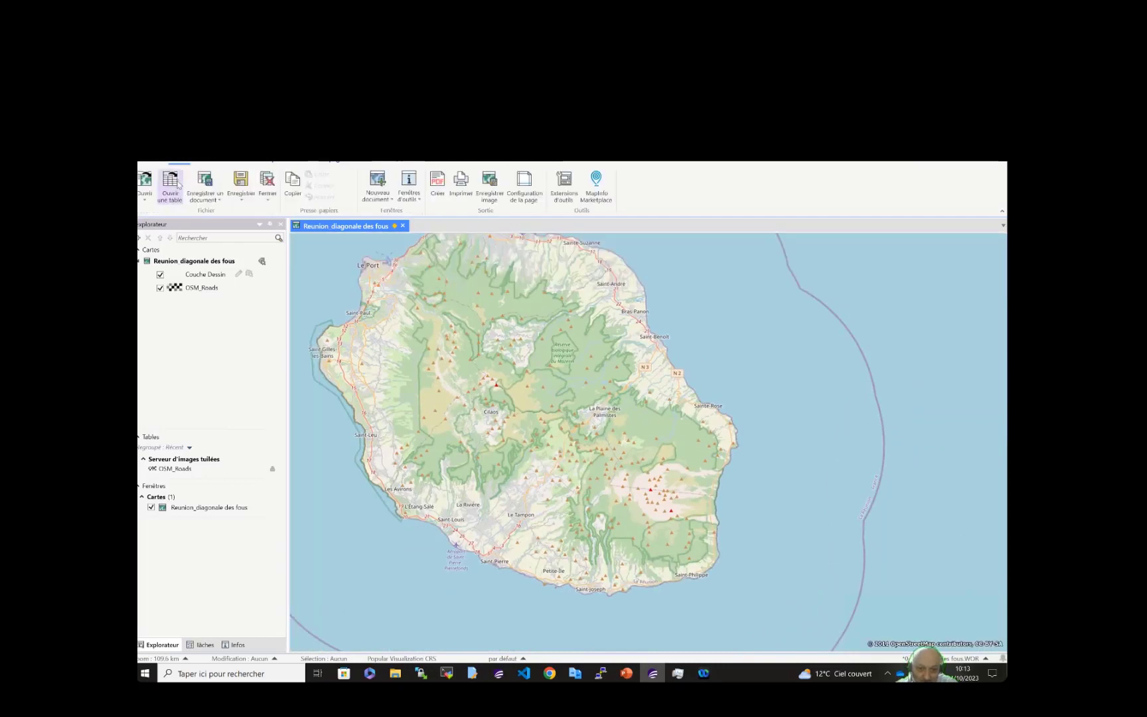
left_click(170, 186)
left_click(467, 262)
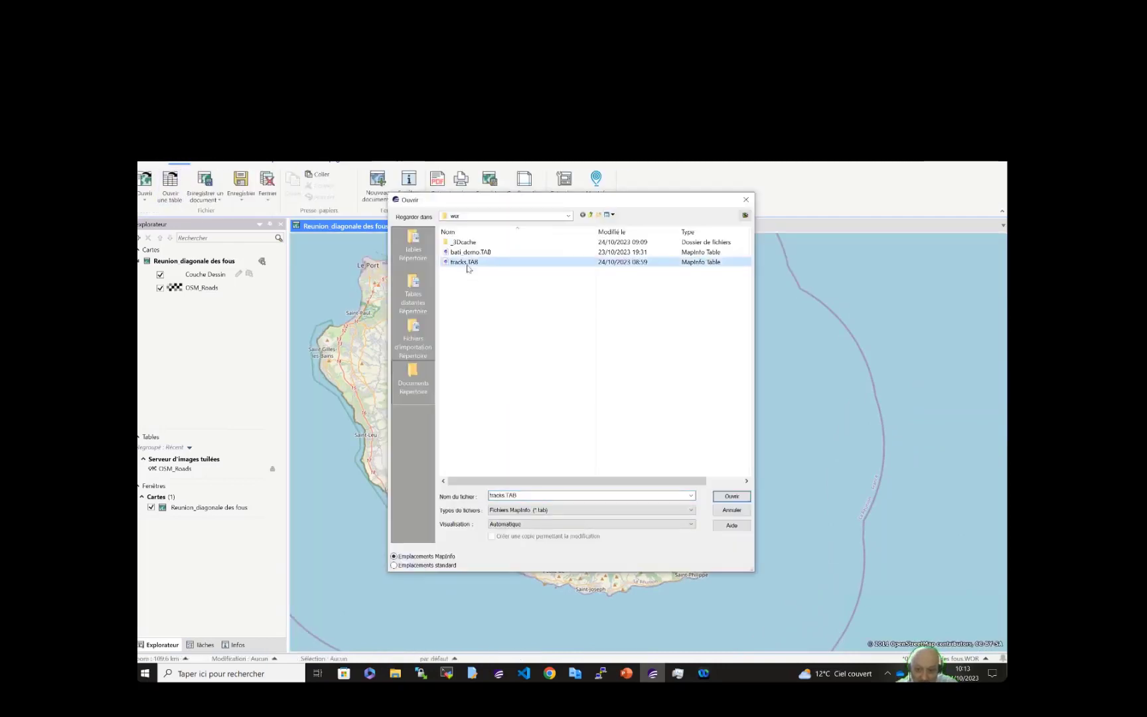
left_click(732, 497)
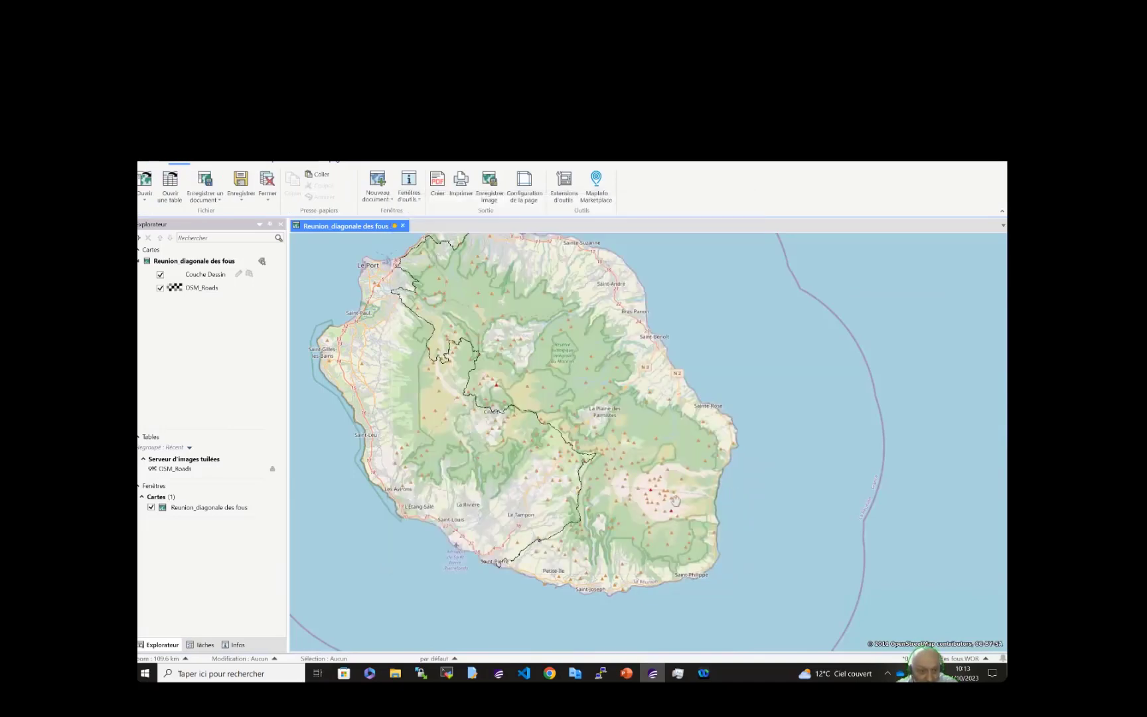
Restyle the tracks layer with a violet colour and a thicker pixel line width
left_click(176, 288)
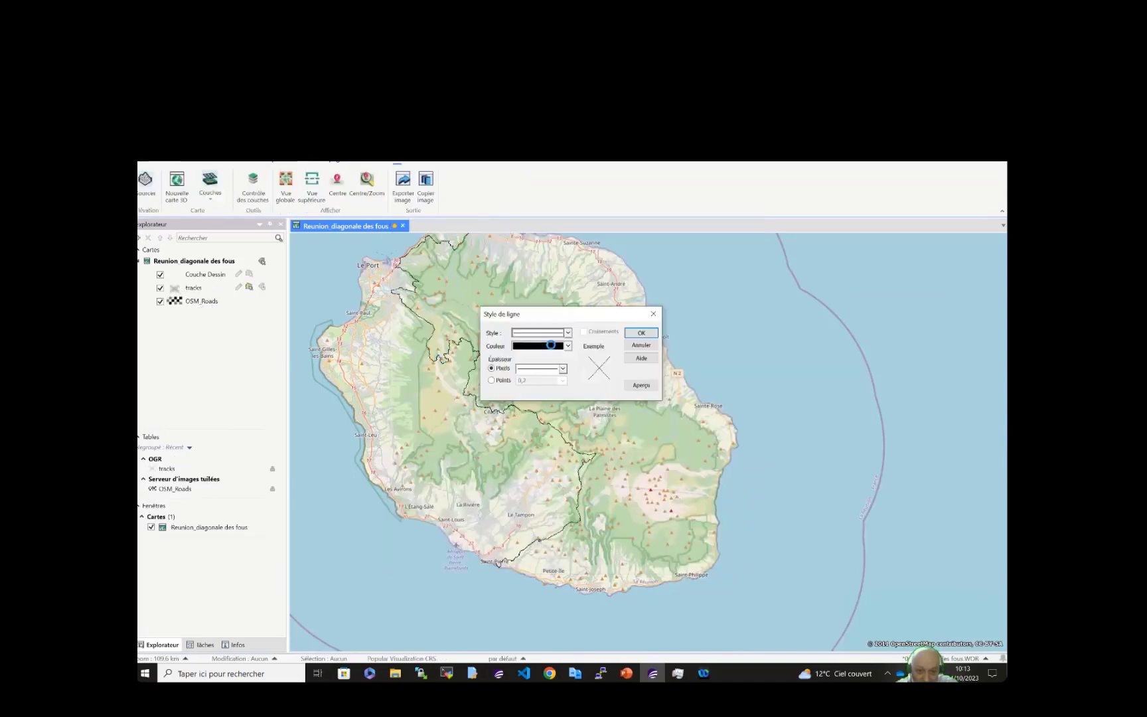
left_click(551, 346)
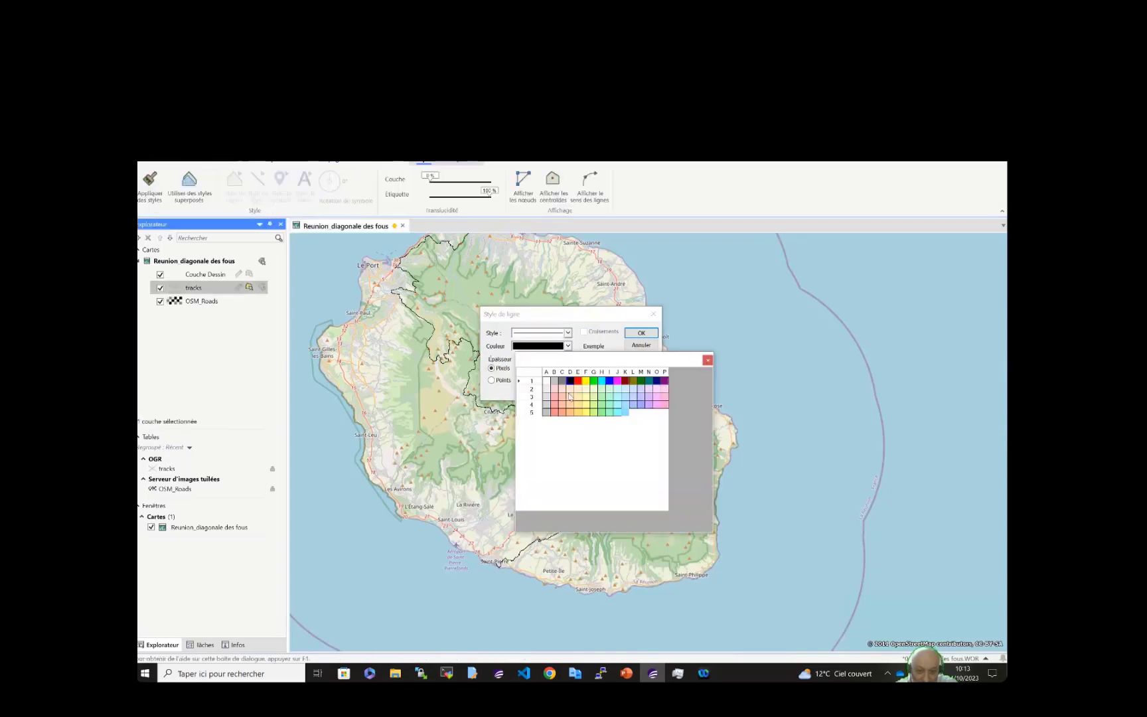
left_click(648, 473)
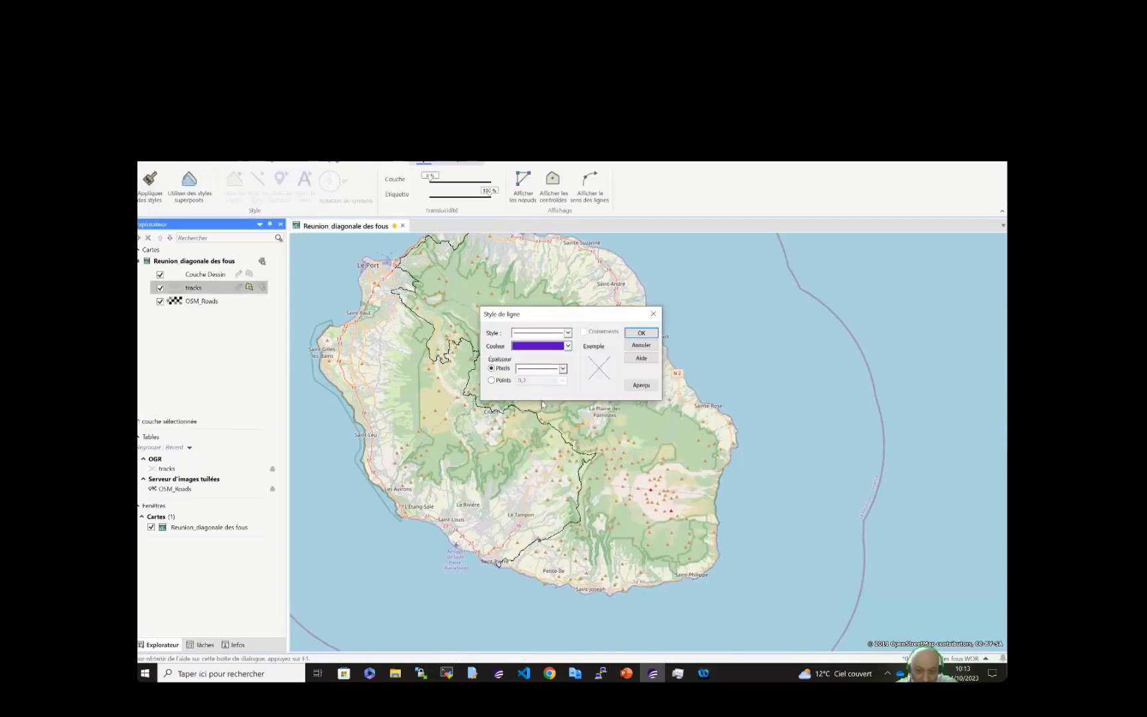
left_click(563, 369)
left_click(548, 401)
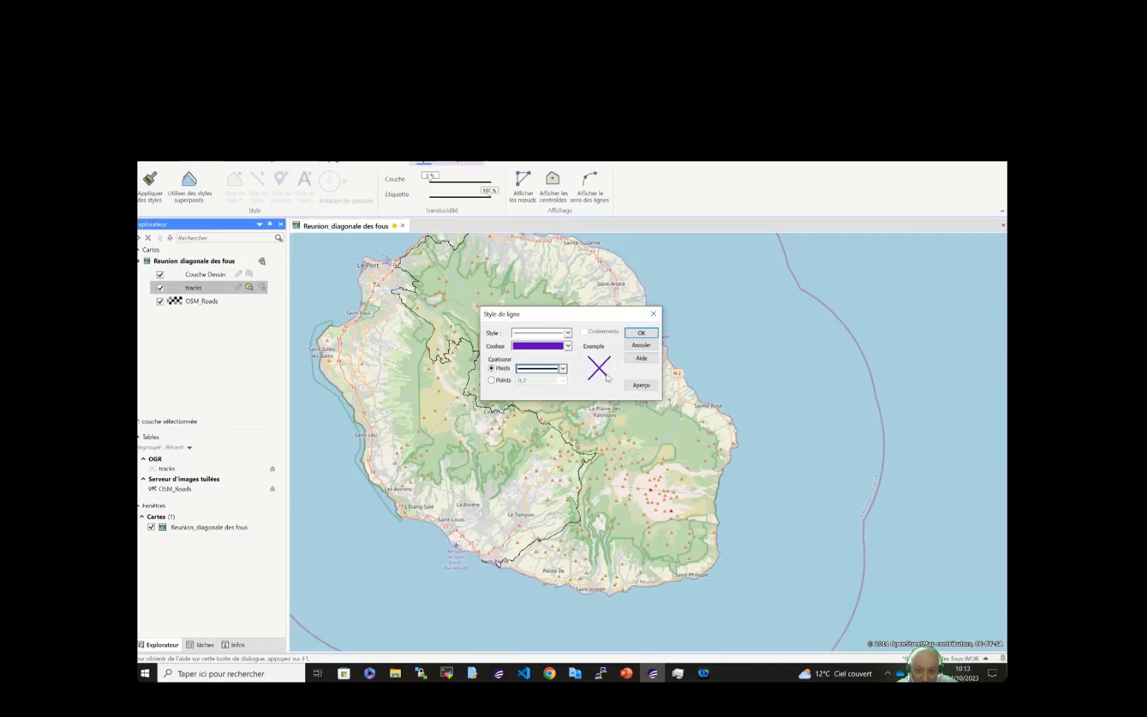
left_click(642, 332)
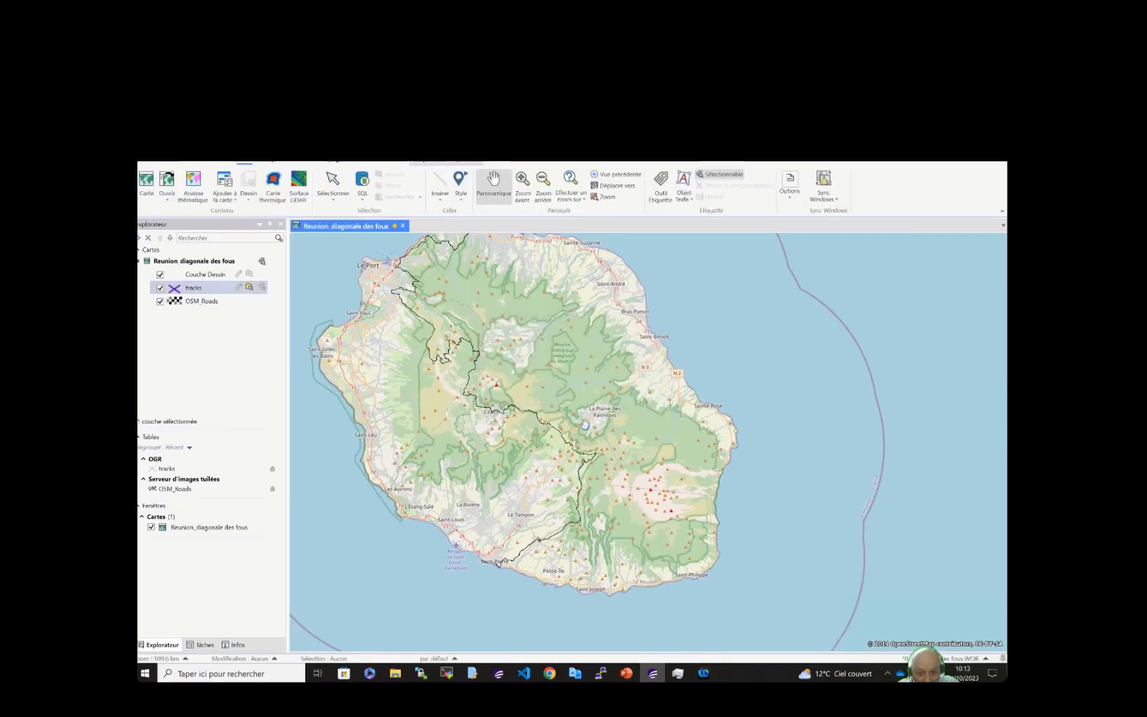
Recentre the whole trail and start a new 3D map with the view type Carte
left_click_drag(528, 407, 614, 453)
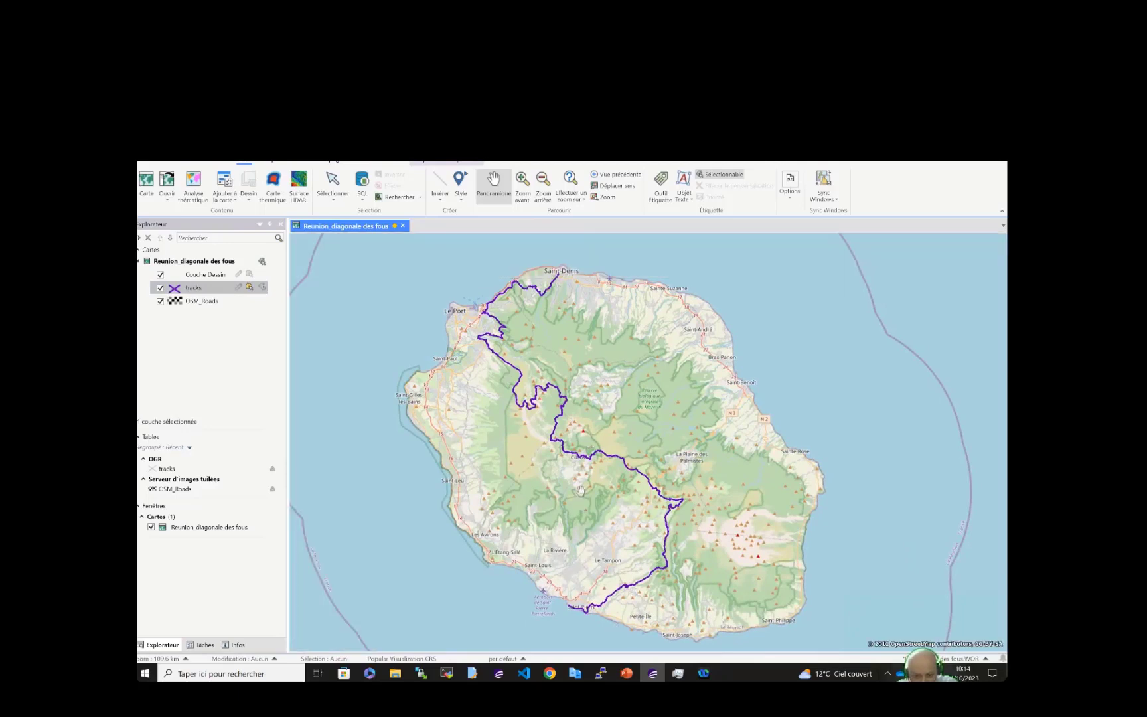
left_click_drag(584, 506, 542, 484)
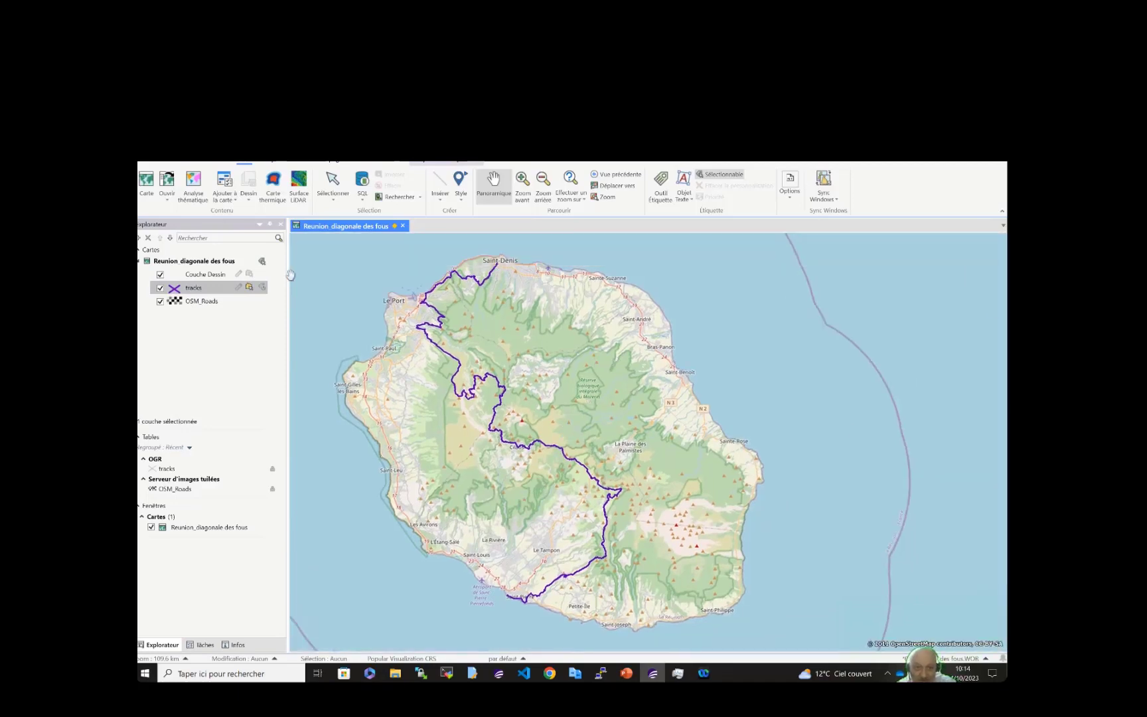
left_click(395, 163)
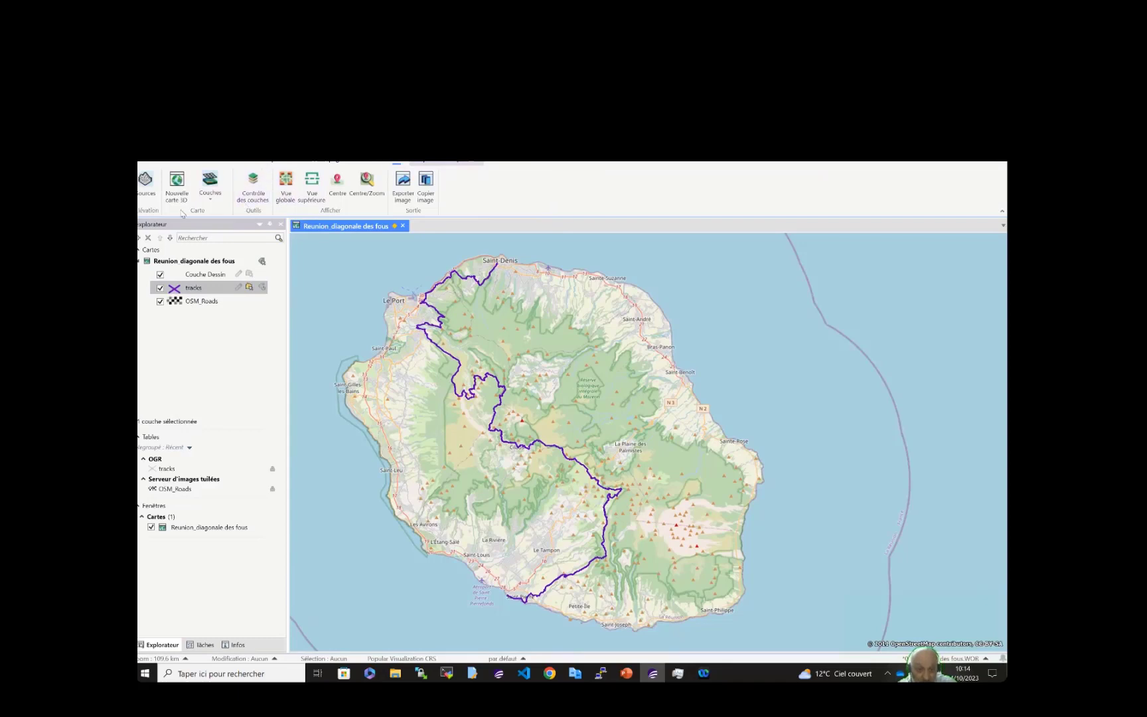
left_click(184, 181)
left_click_drag(910, 448, 608, 341)
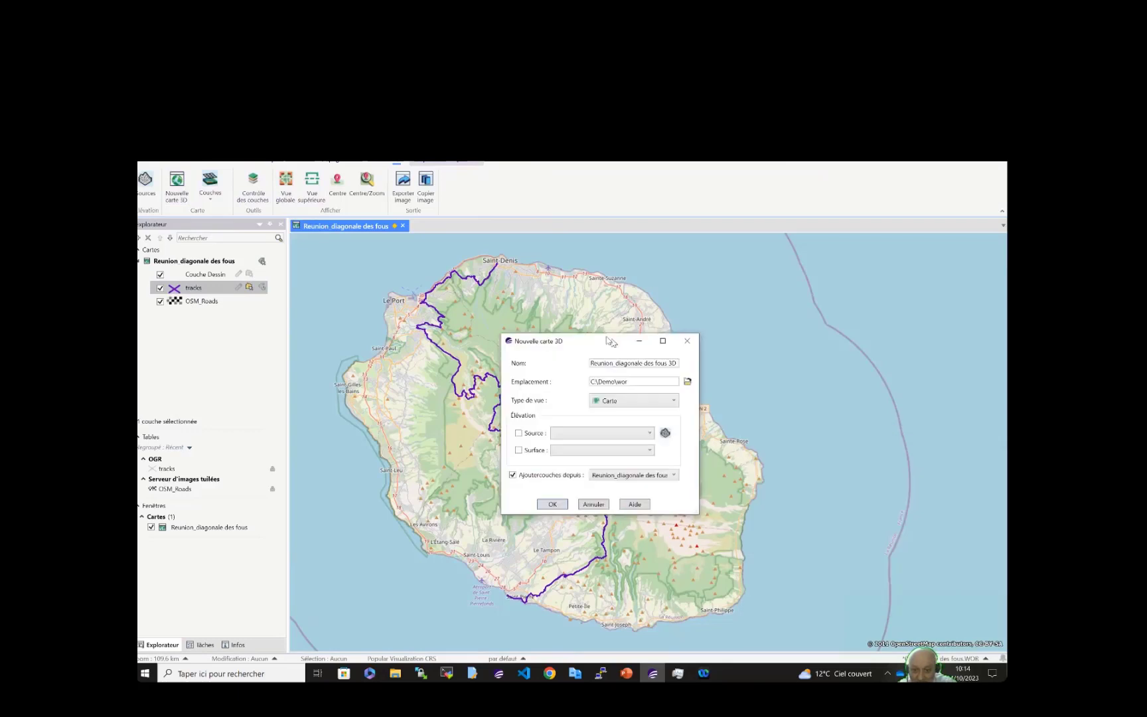
left_click(654, 401)
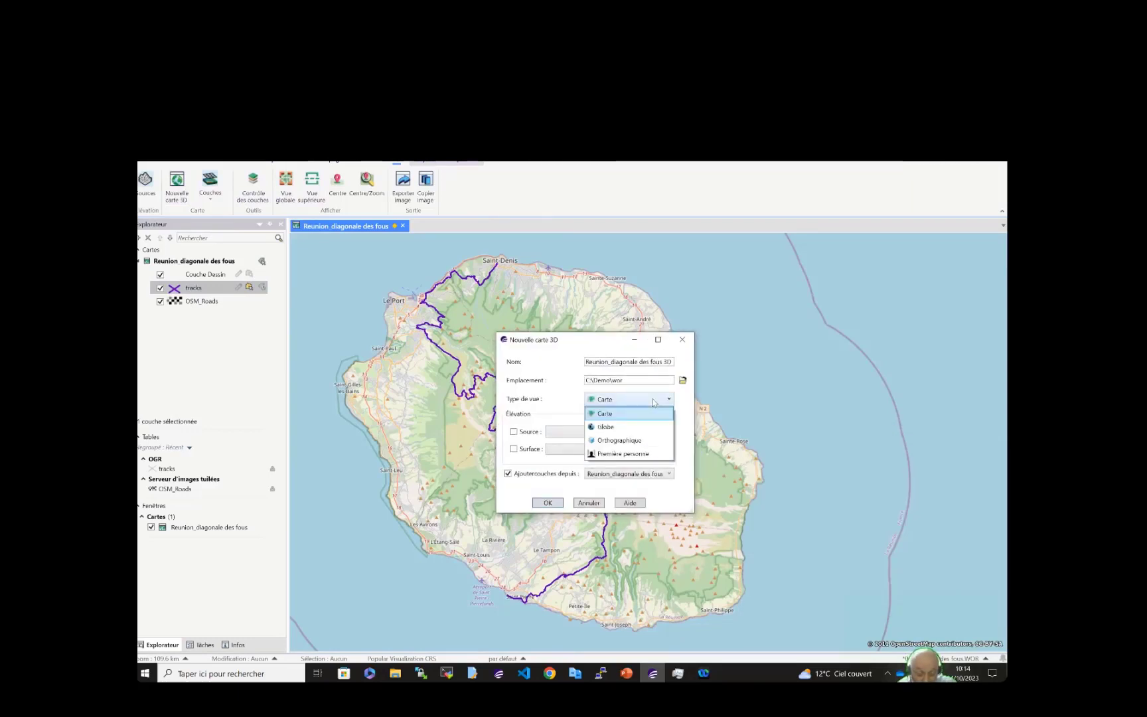
left_click(611, 416)
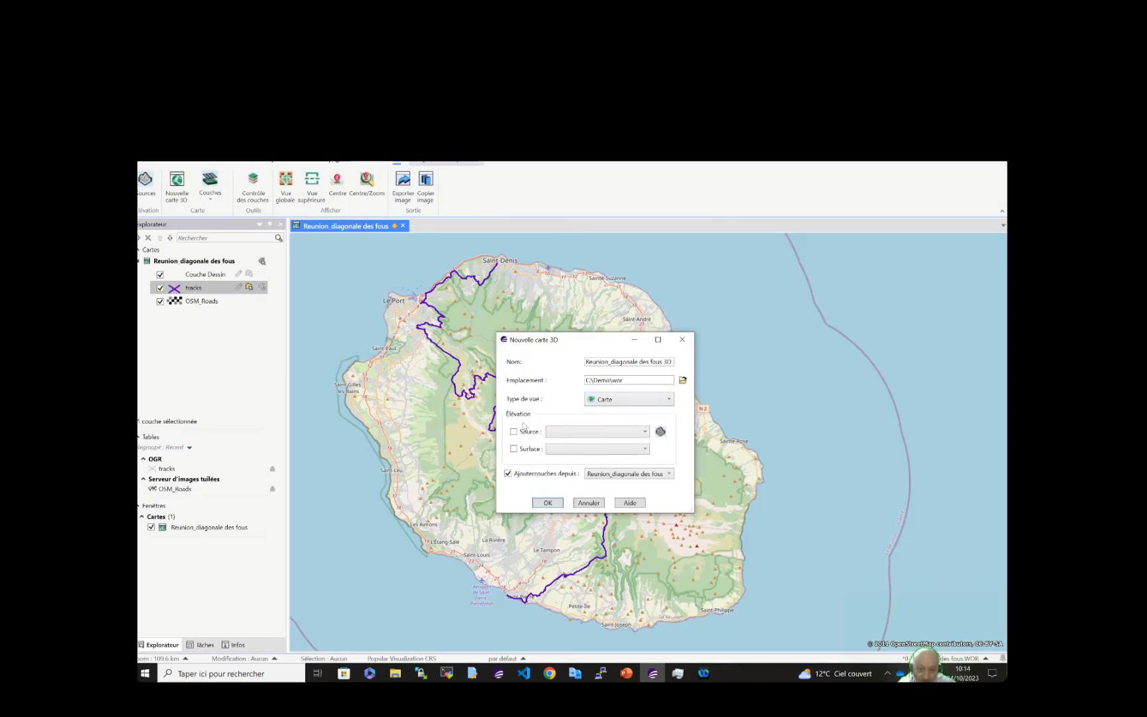
Examine the list of elevation sources and the source types that can be added for the 3D map
left_click(663, 433)
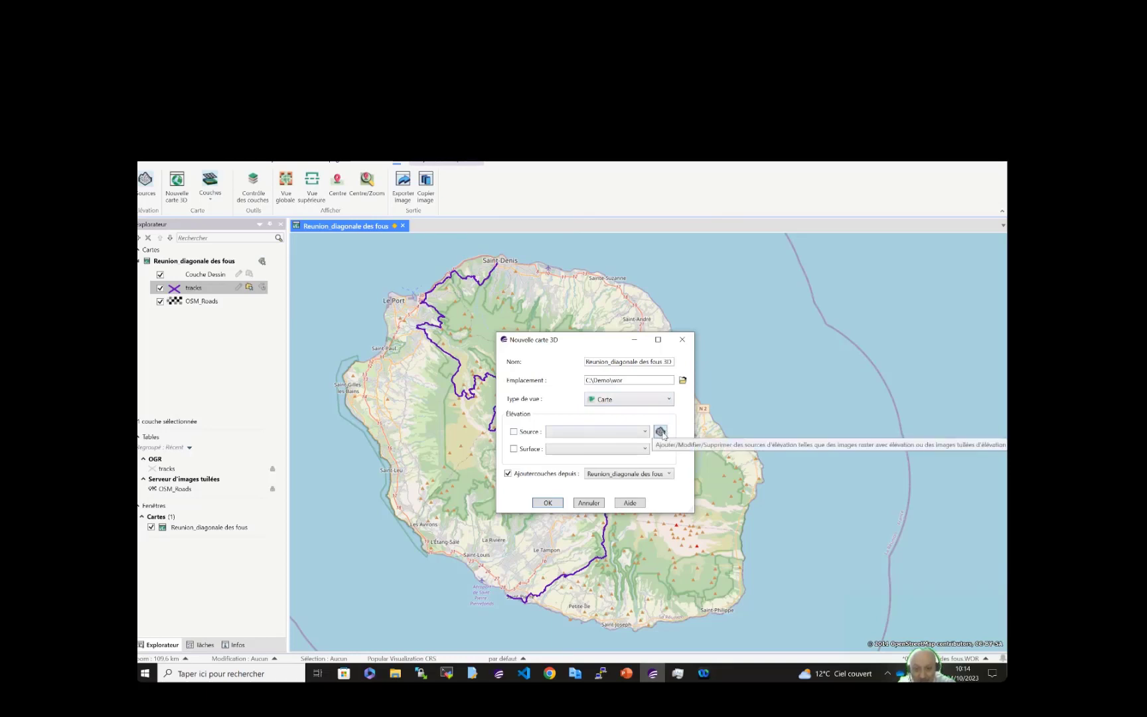
left_click(661, 432)
left_click_drag(838, 442, 501, 310)
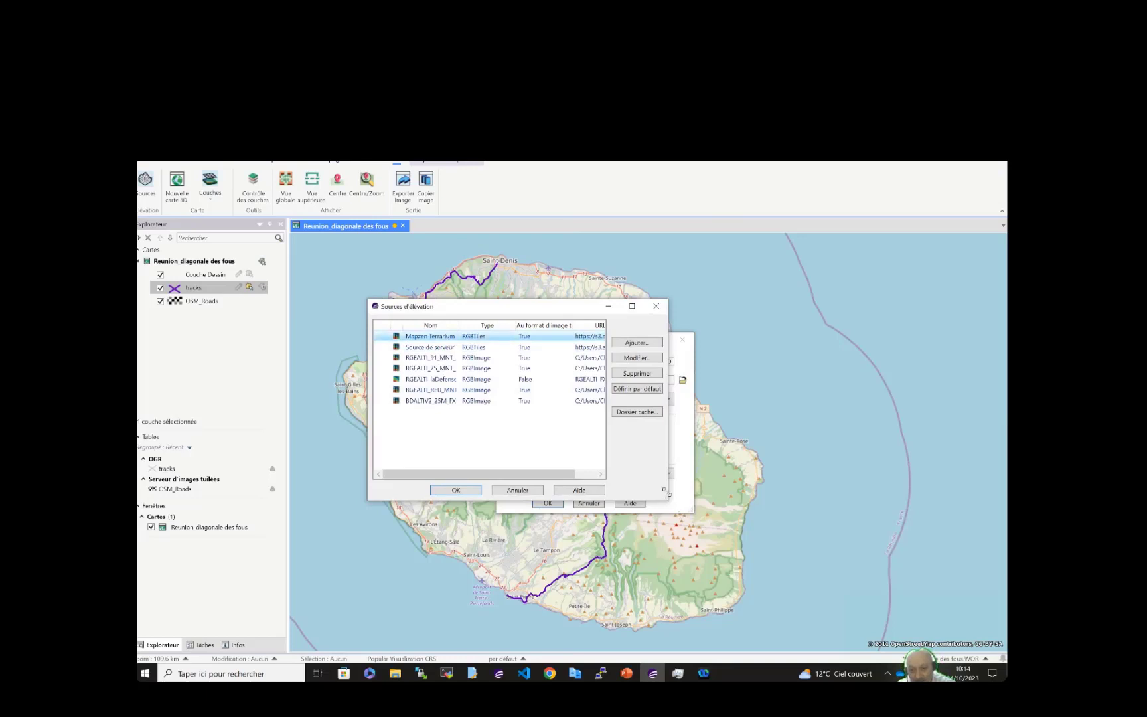
left_click_drag(667, 499, 749, 513)
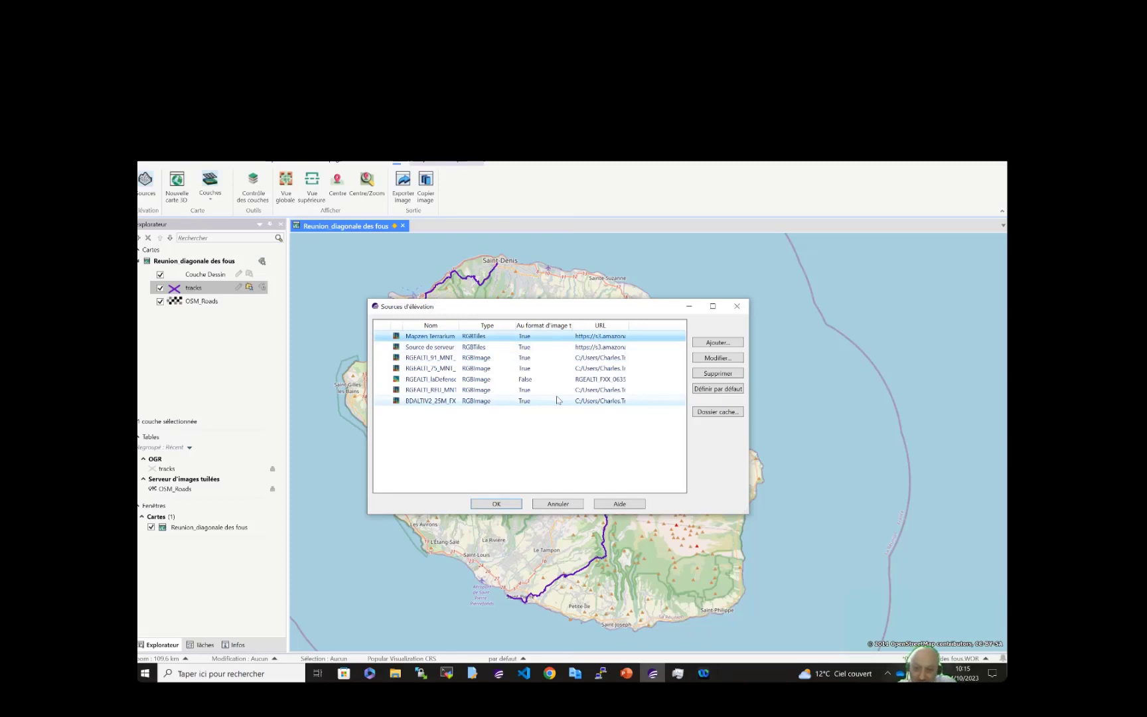
left_click(710, 344)
left_click(600, 401)
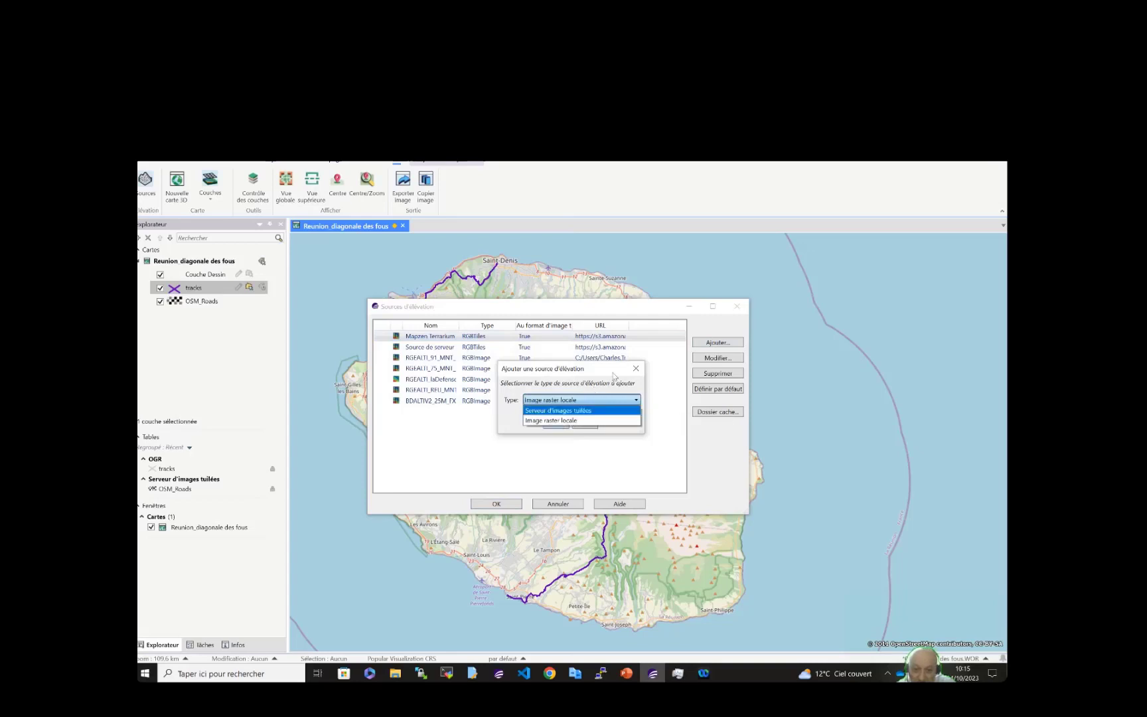
left_click(638, 369)
left_click(637, 369)
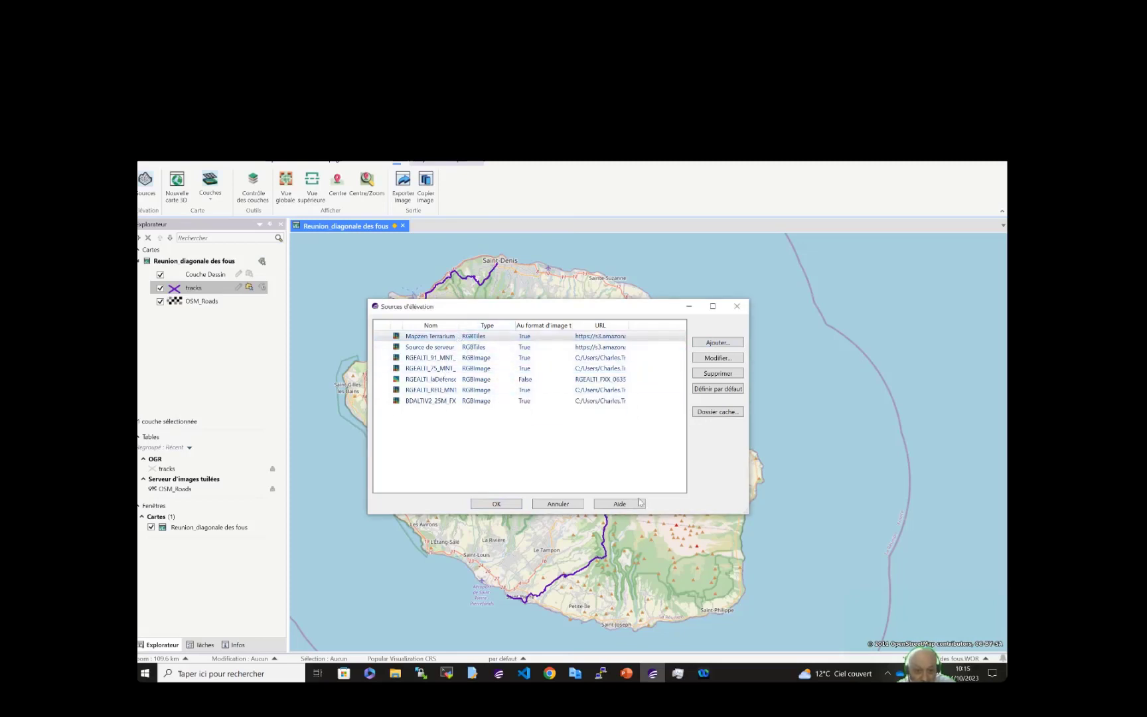
left_click(449, 337)
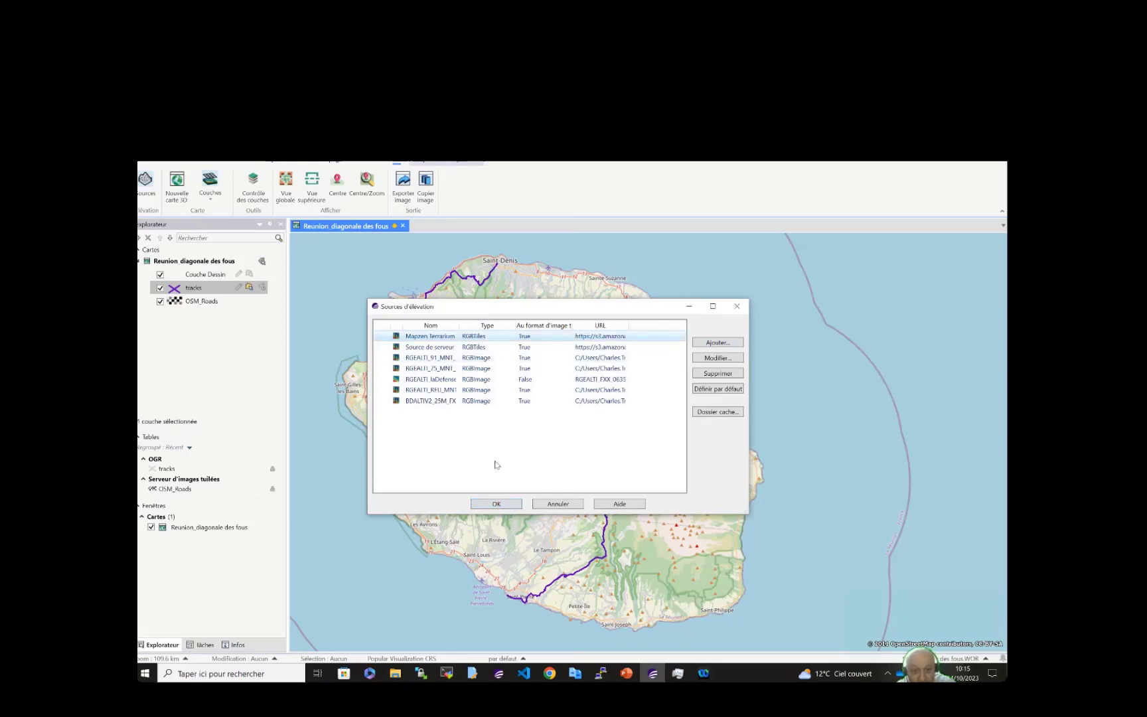
left_click(496, 504)
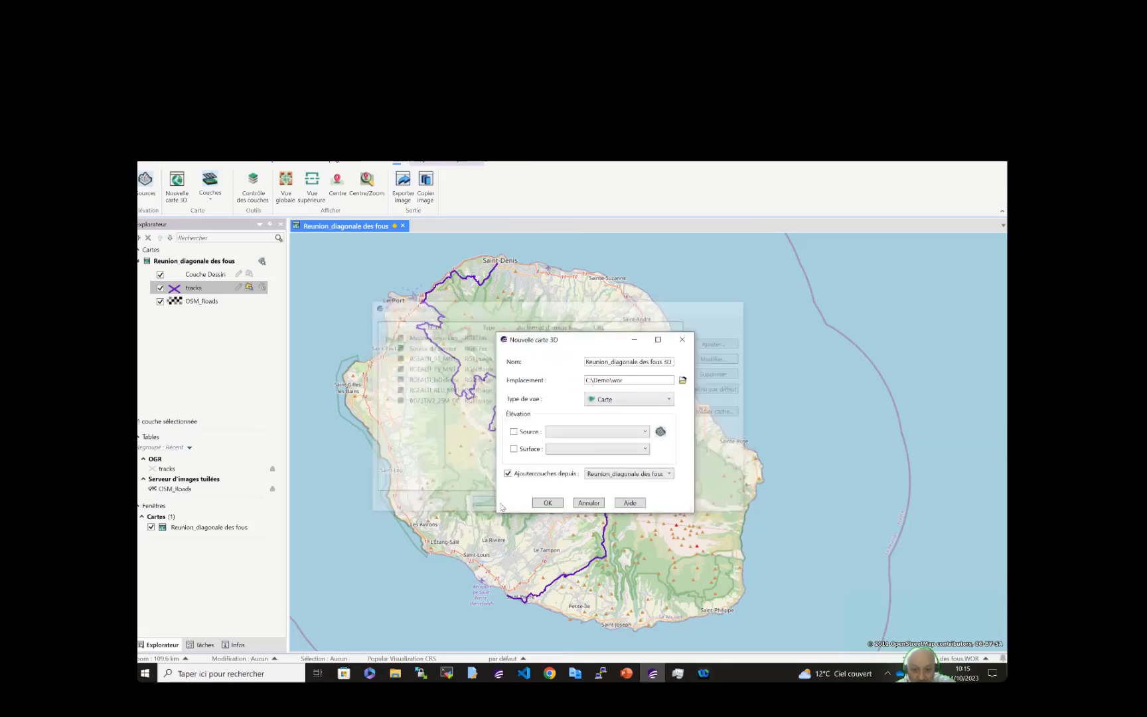
Use Mapzen Terrarium as the elevation source with OSM_Roads as the surface, and accept the new 3D map, replacing the existing file
left_click(557, 432)
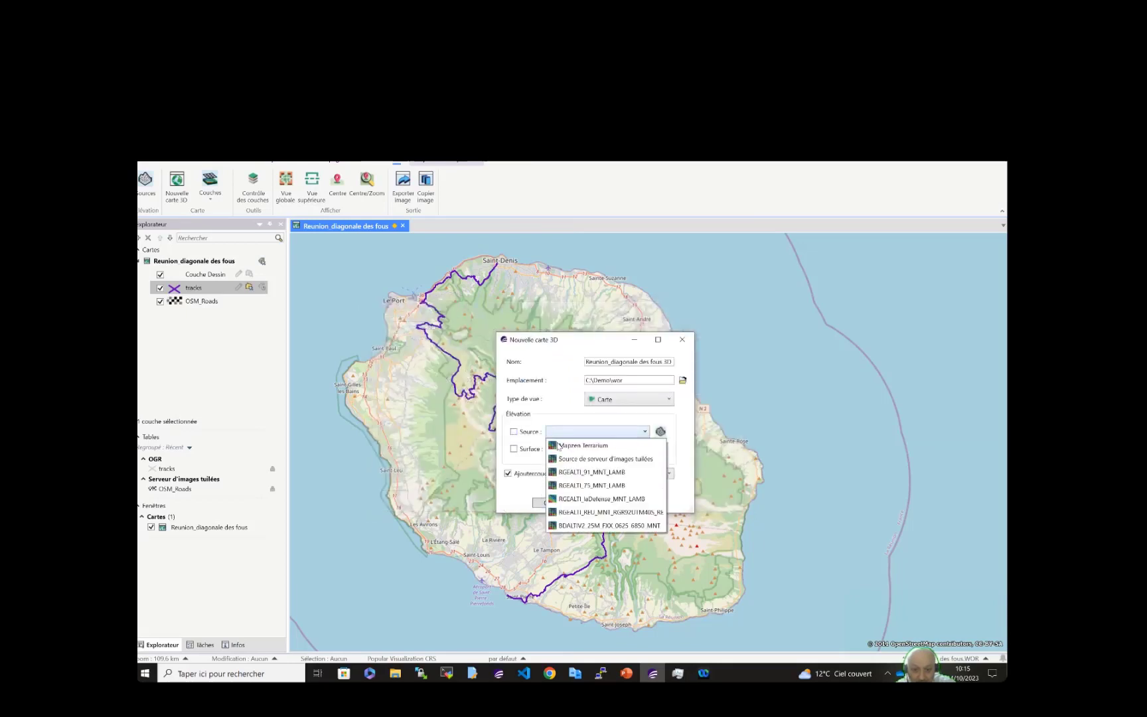
left_click(557, 446)
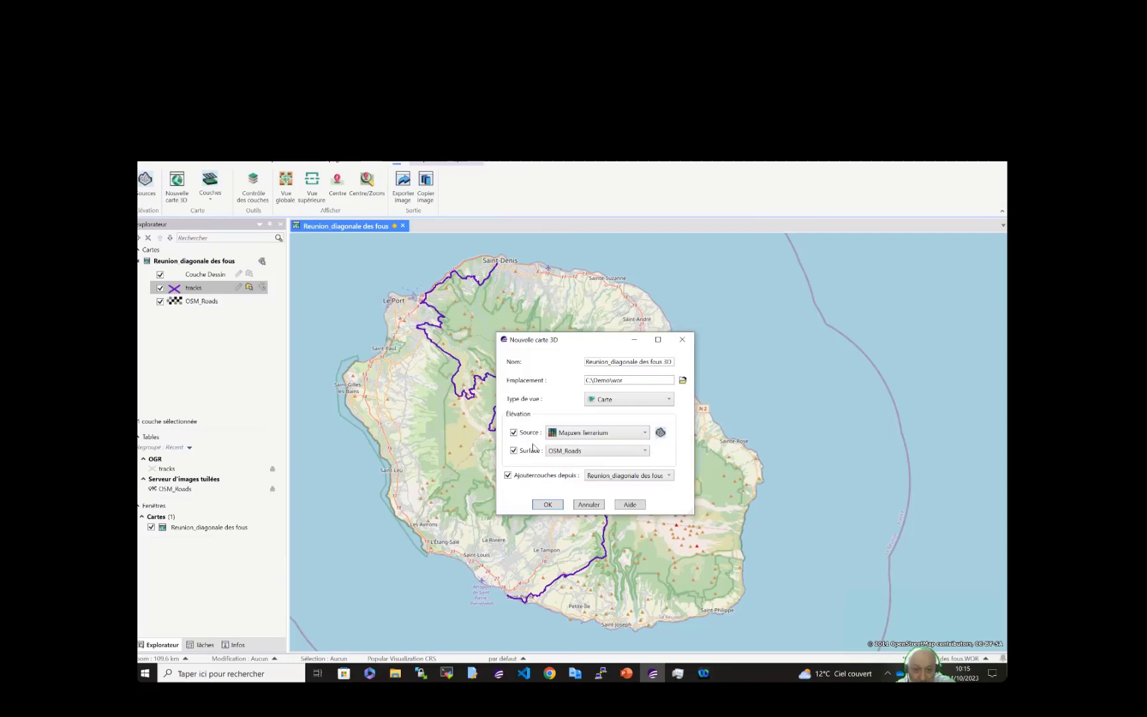
left_click(582, 452)
left_click(583, 461)
left_click(548, 504)
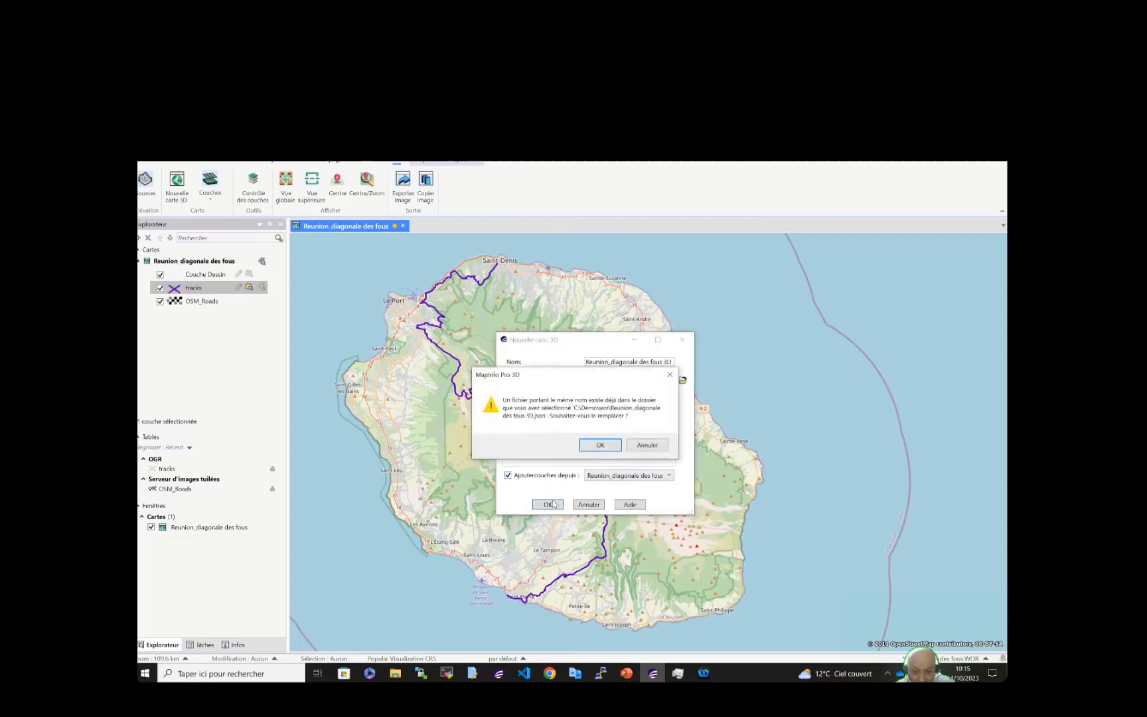
left_click(606, 447)
Import only the tracks layer from the Réunion map into the 3D map, leaving out OSM_Roads
left_click_drag(884, 417, 603, 330)
left_click(529, 394)
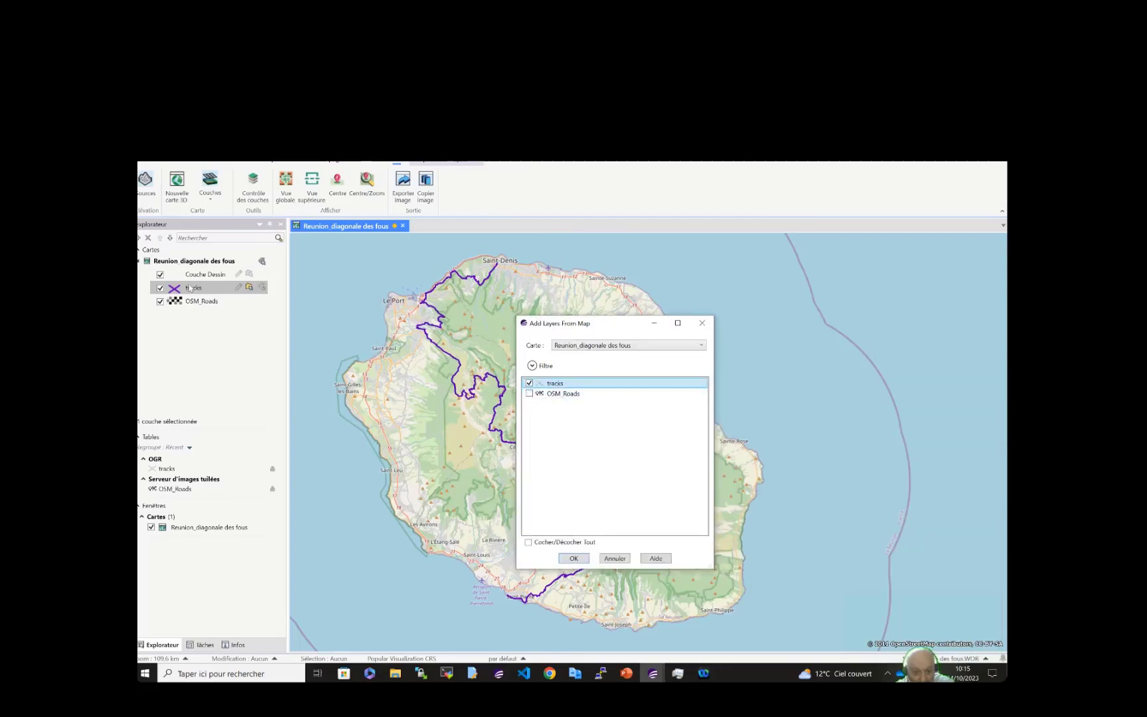
left_click(575, 559)
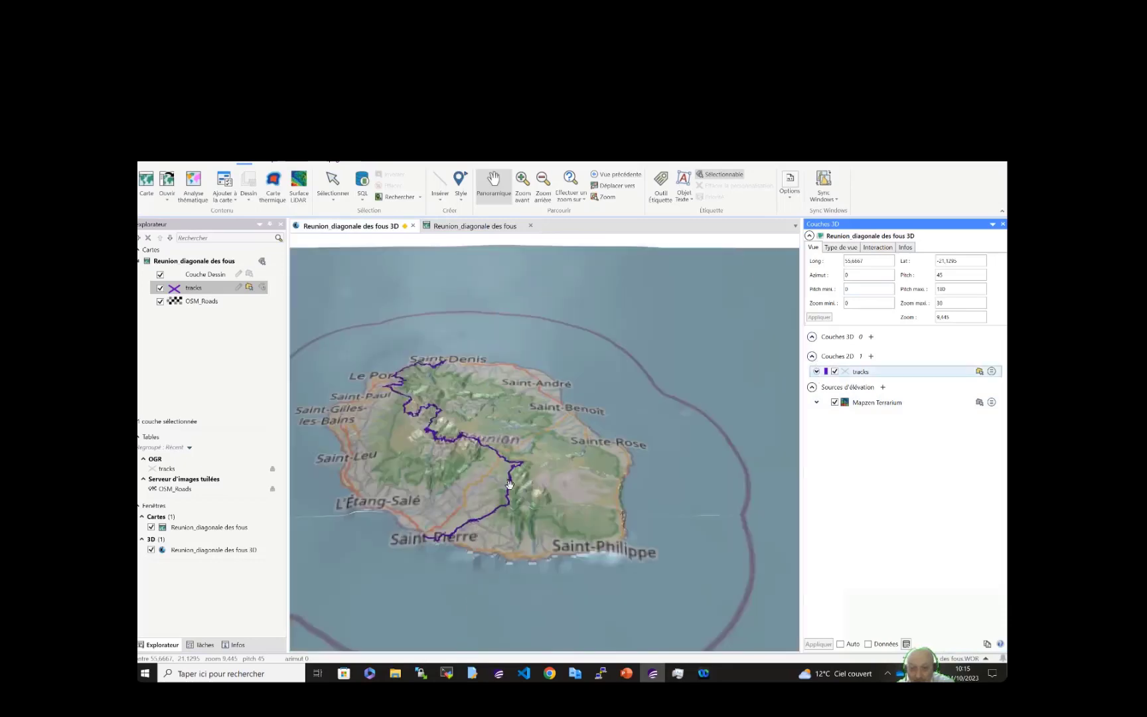
Hide the tracks layer in the 3D map and apply the change
right_click_drag(488, 519, 518, 532)
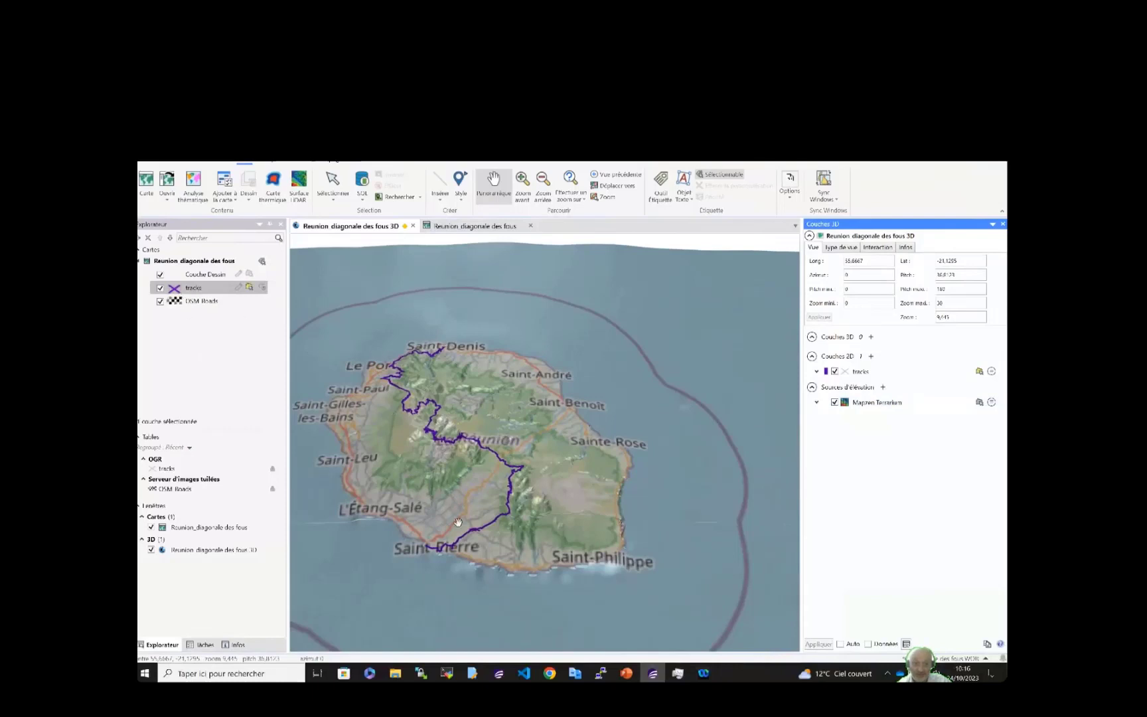
left_click(834, 372)
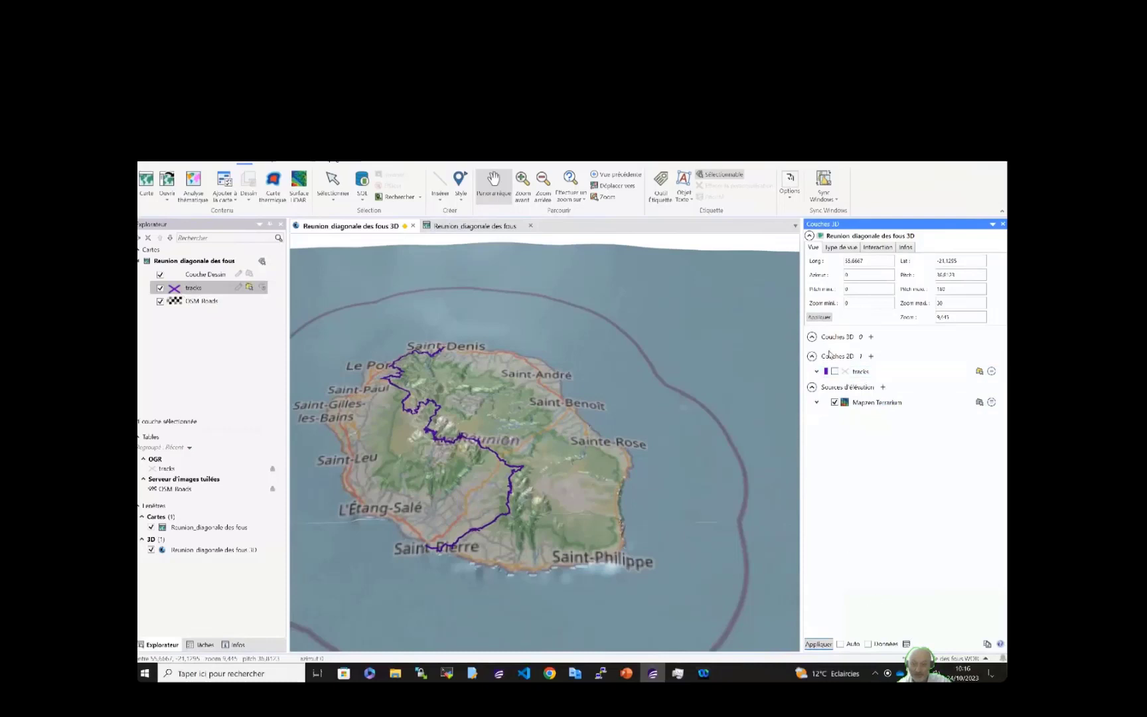
left_click(820, 644)
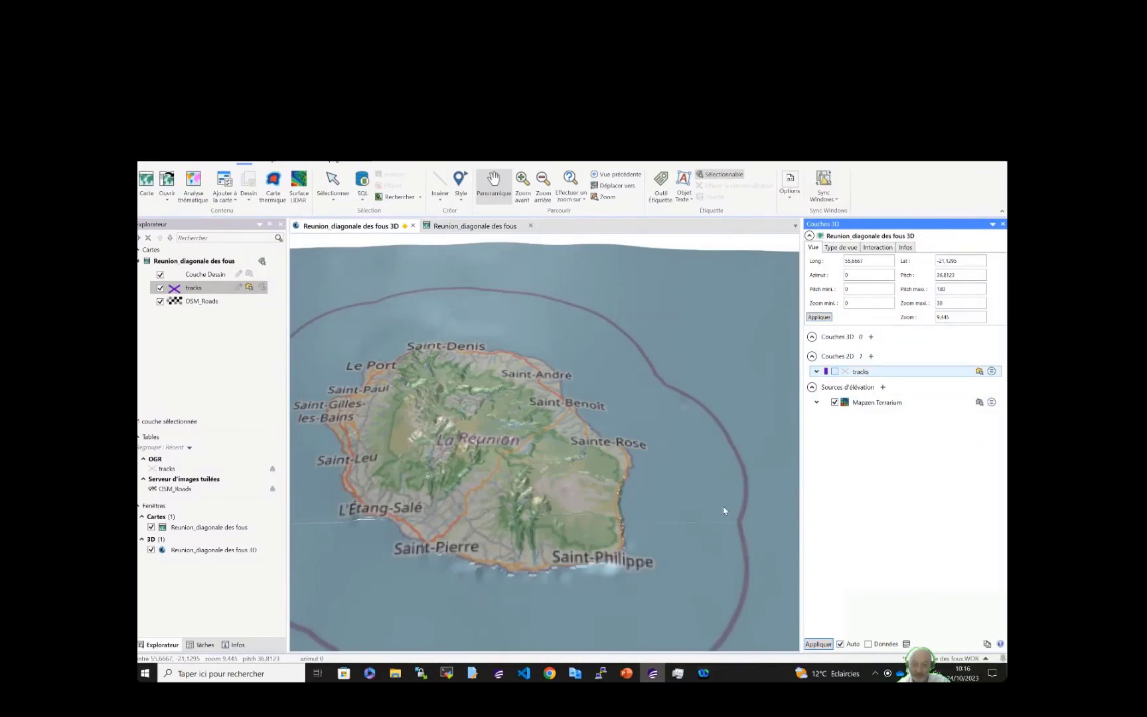
Set the maximum pitch of the Réunion 3D map to 90
scroll(458, 474, "up", 4)
scroll(457, 548, "down", 5)
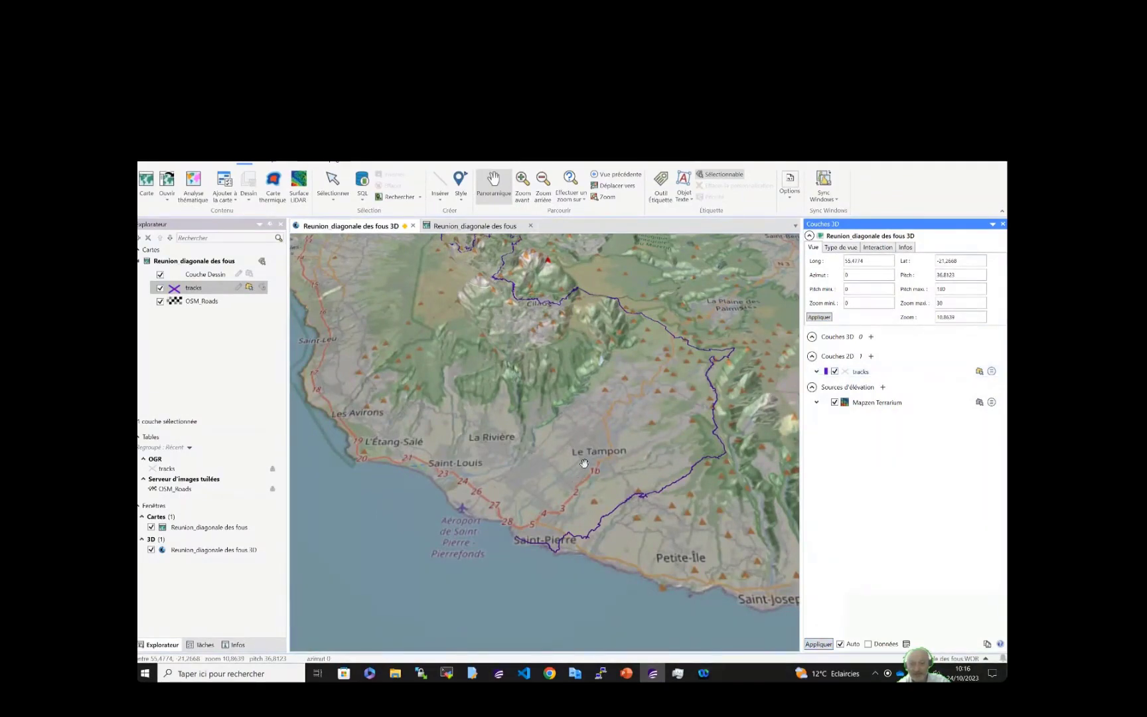
scroll(581, 469, "down", 2)
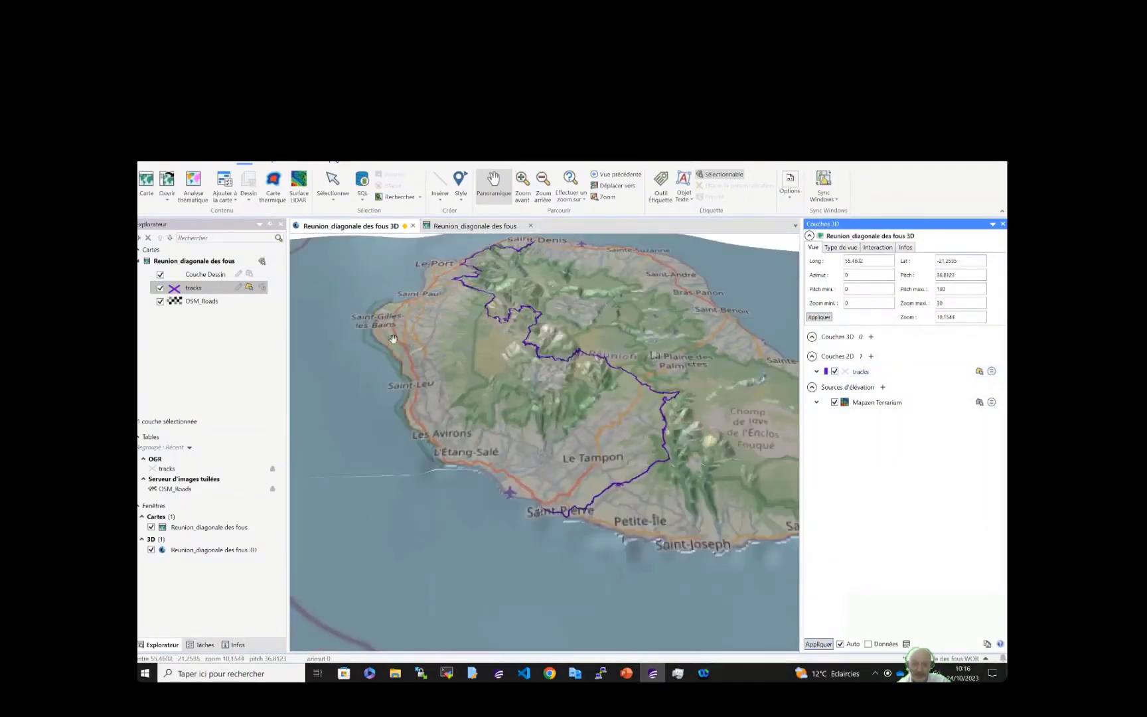
left_click_drag(645, 409, 568, 460)
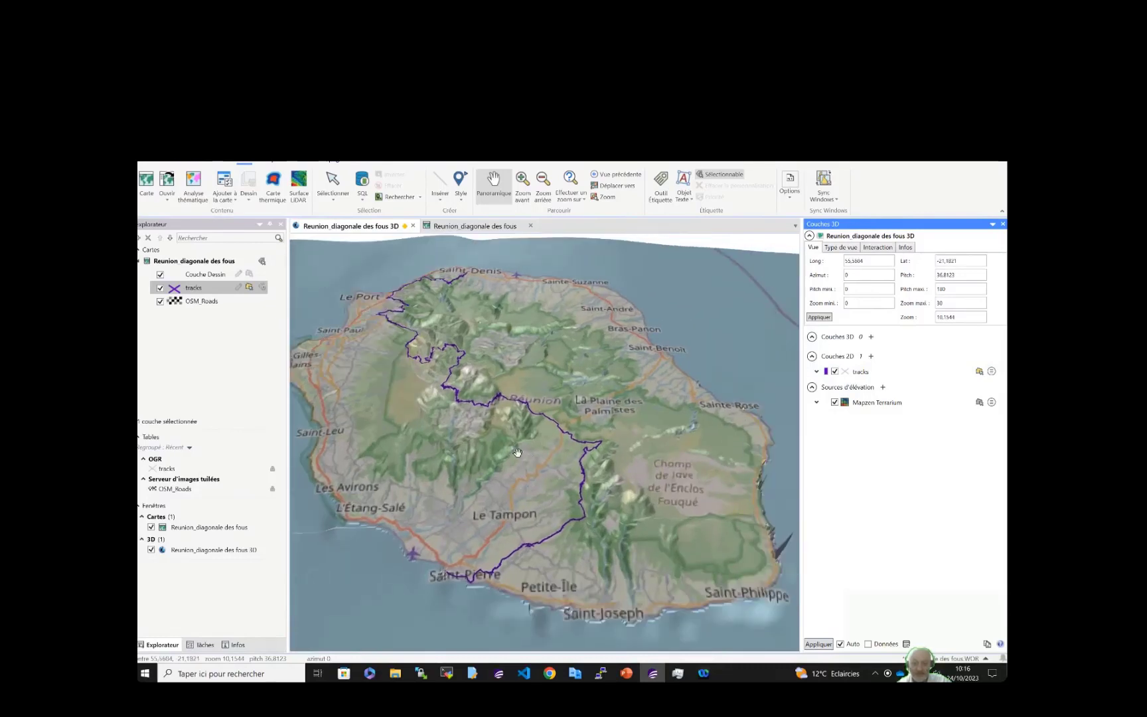
scroll(524, 444, "up", 2)
scroll(444, 484, "down", 5)
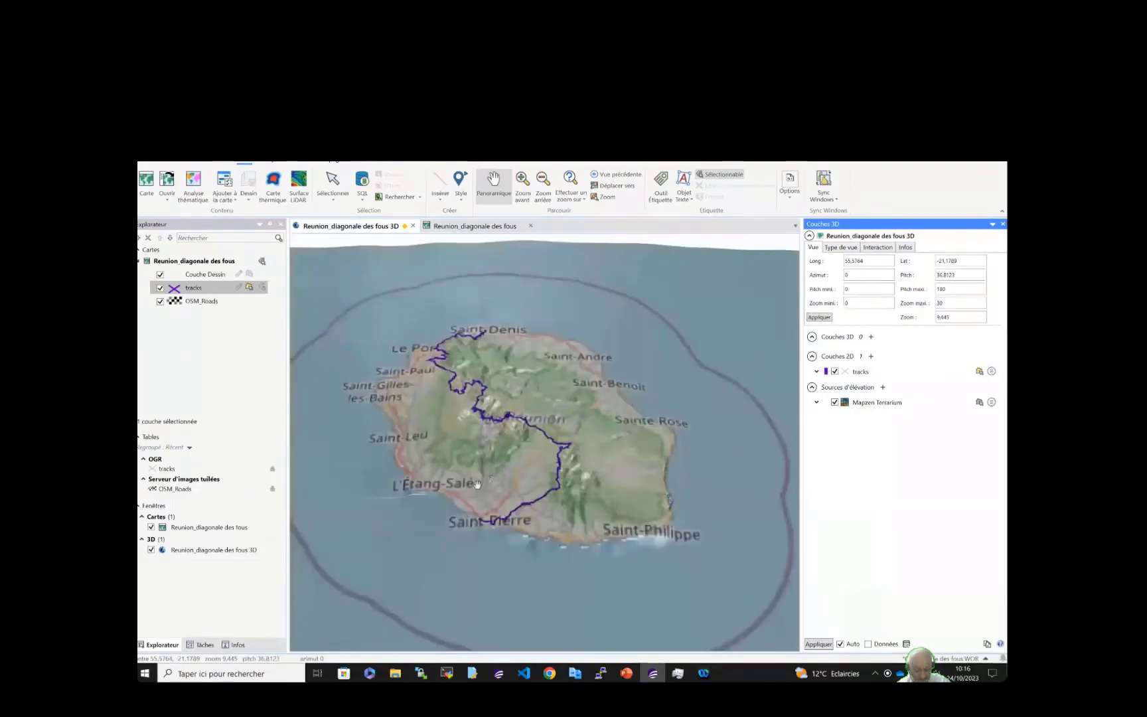
middle_click_drag(444, 483, 475, 450)
double_click(964, 292)
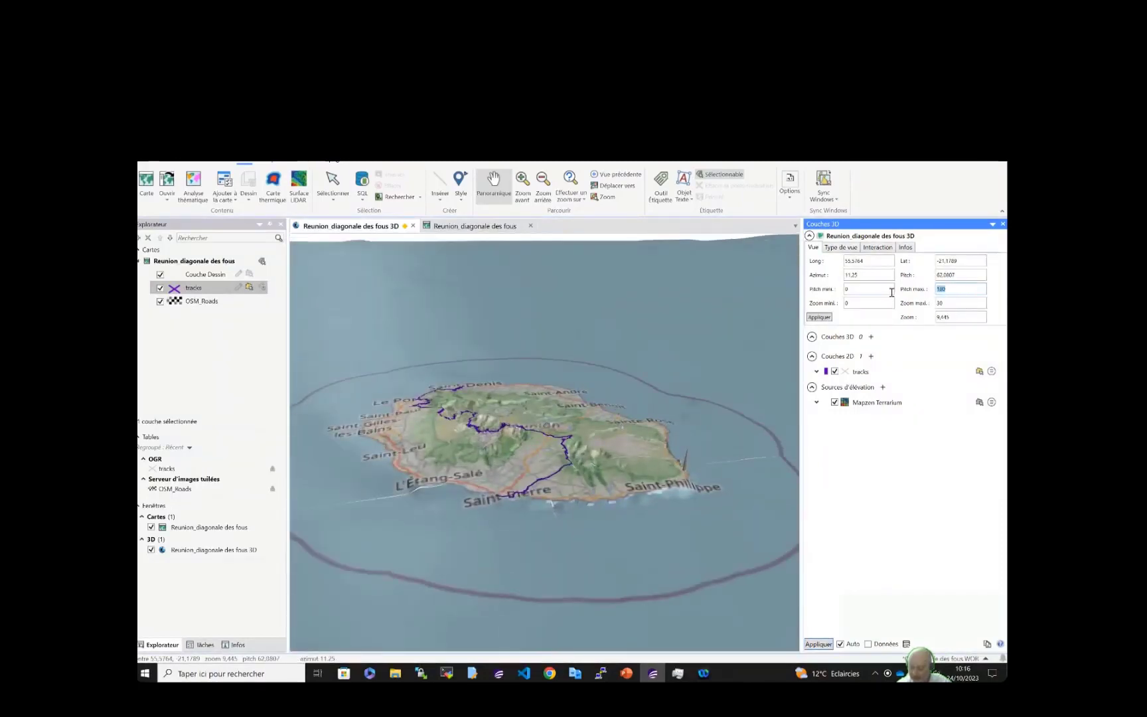
type("90")
Examine the trail draped over the relief around Cilaos and Saint-Pierre from several angles and distances
middle_click_drag(528, 494, 633, 526)
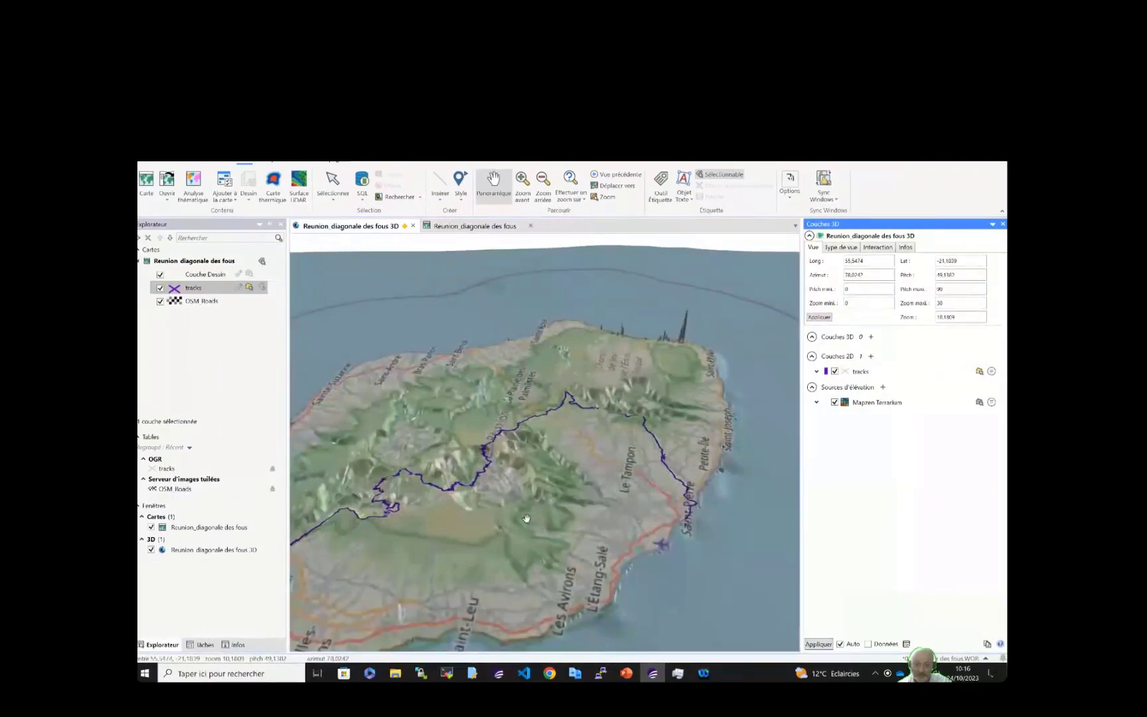
scroll(526, 518, "up", 3)
middle_click_drag(691, 486, 374, 308)
scroll(461, 424, "down", 2)
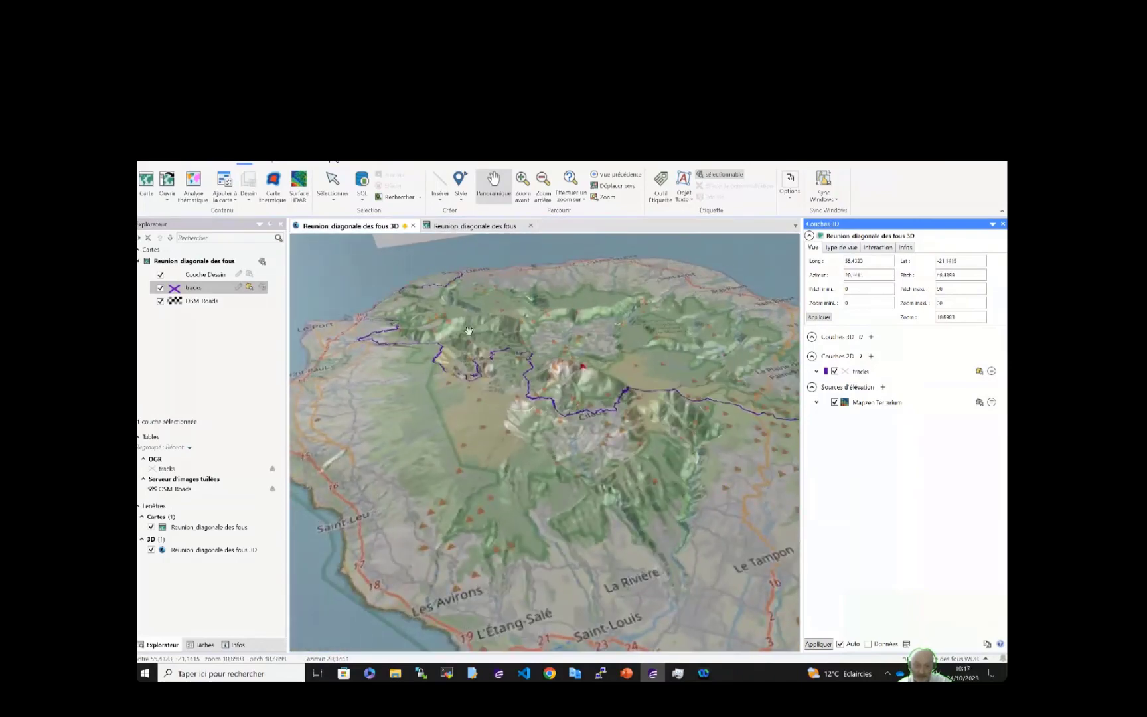
scroll(541, 380, "up", 1)
right_click_drag(546, 488, 544, 418)
scroll(543, 419, "up", 2)
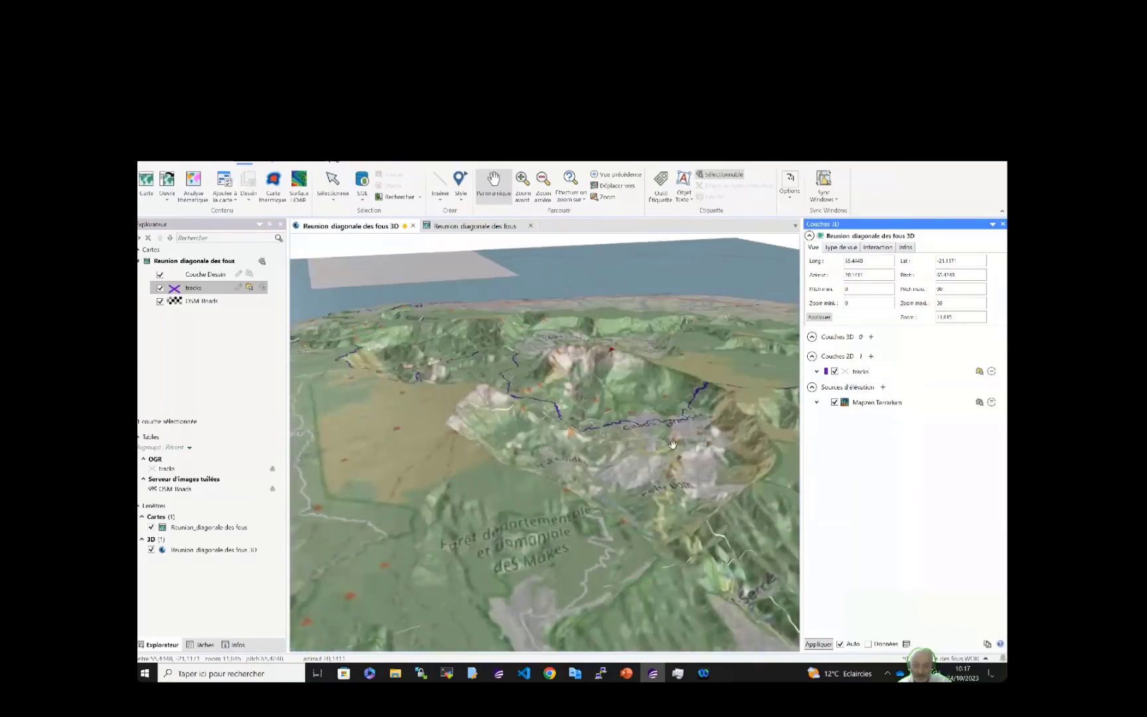
middle_click_drag(638, 482, 581, 514)
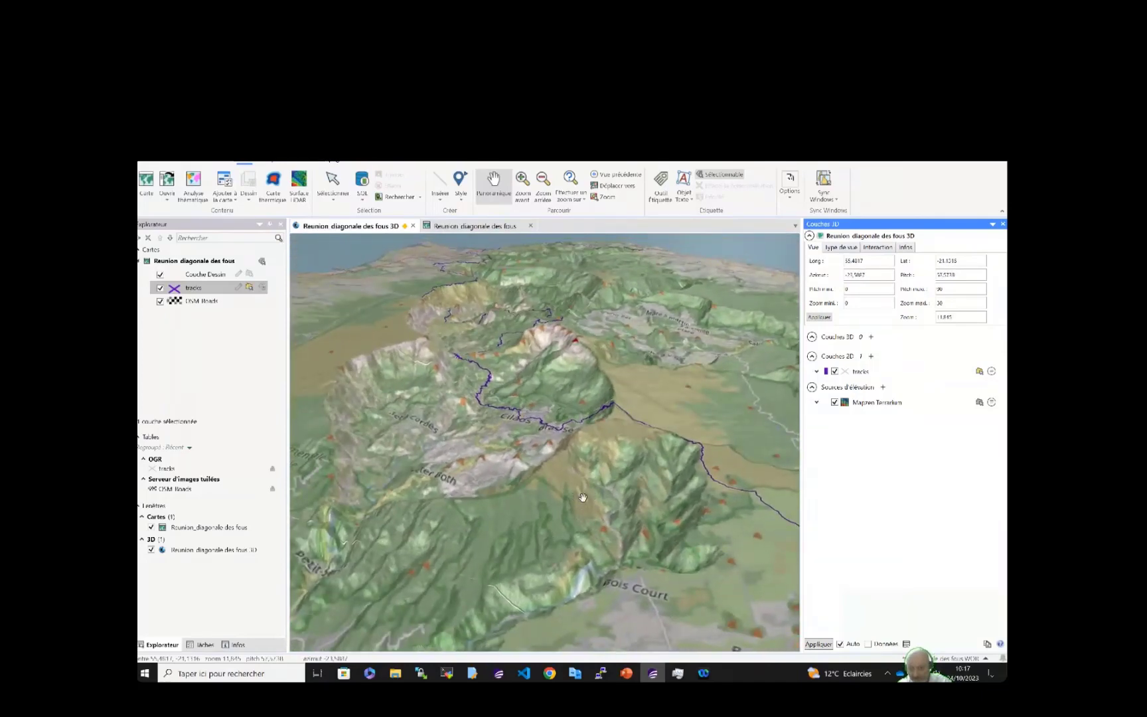
scroll(583, 497, "down", 3)
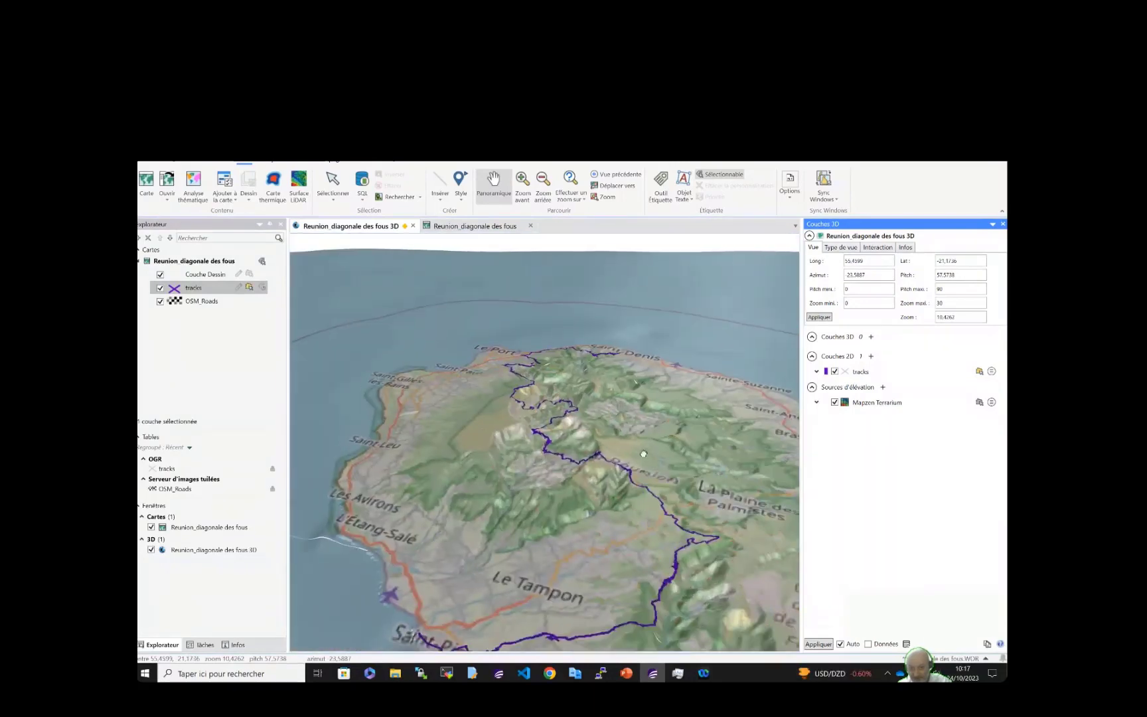
left_click_drag(629, 572, 637, 466)
right_click_drag(609, 557, 725, 569)
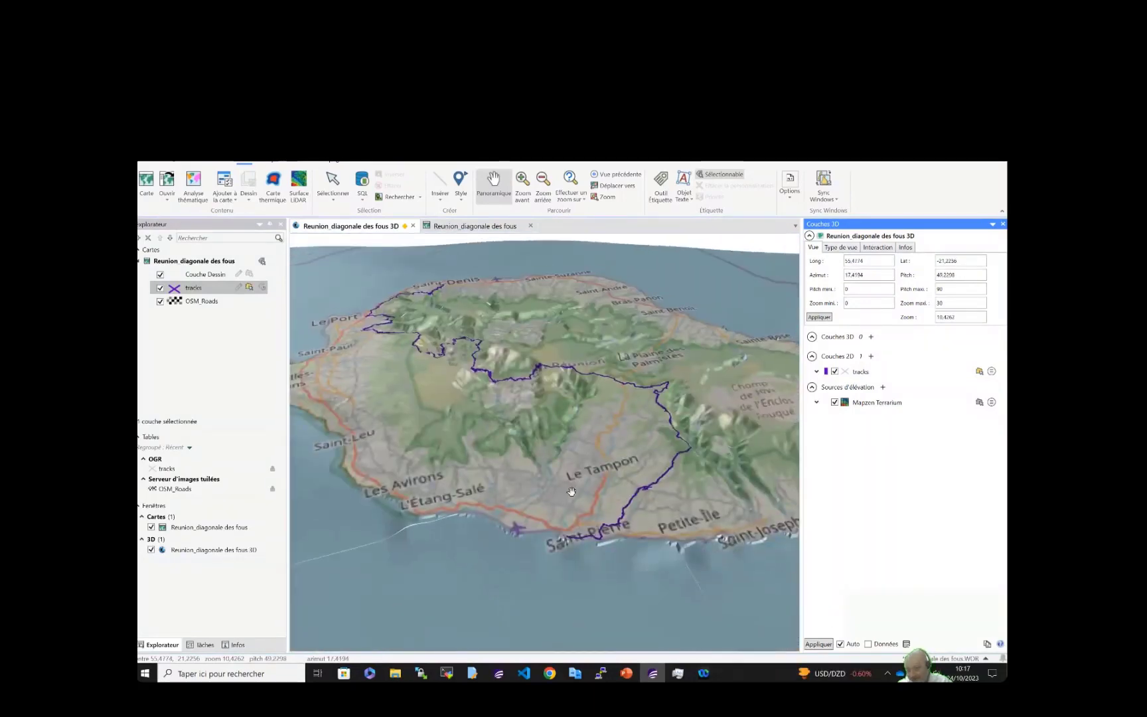
scroll(571, 491, "up", 1)
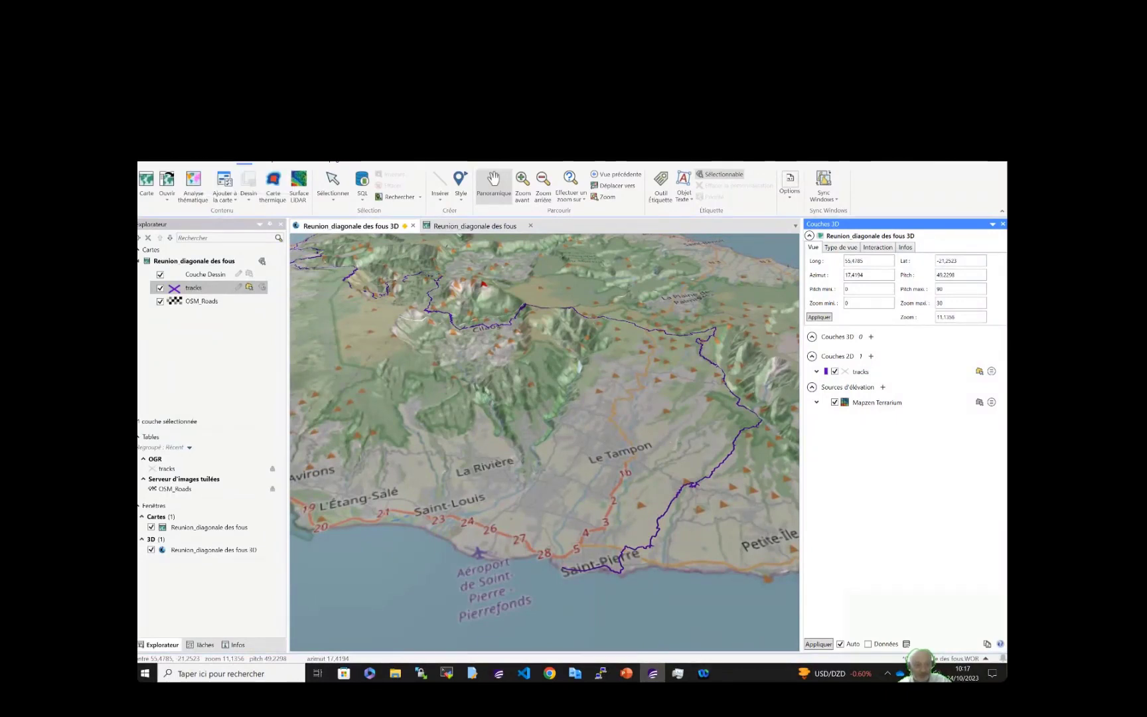
Close the Diagonale des fous workspace without saving and open the 1-WorldGlobe.WOR workspace
left_click(195, 146)
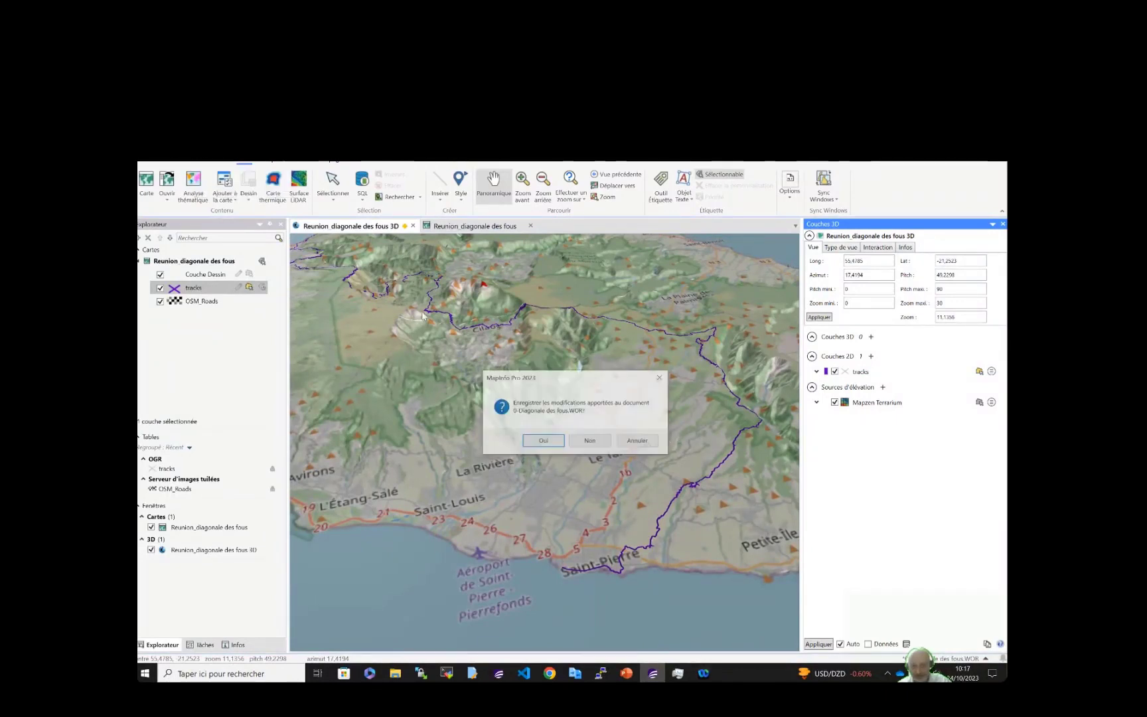
left_click(591, 441)
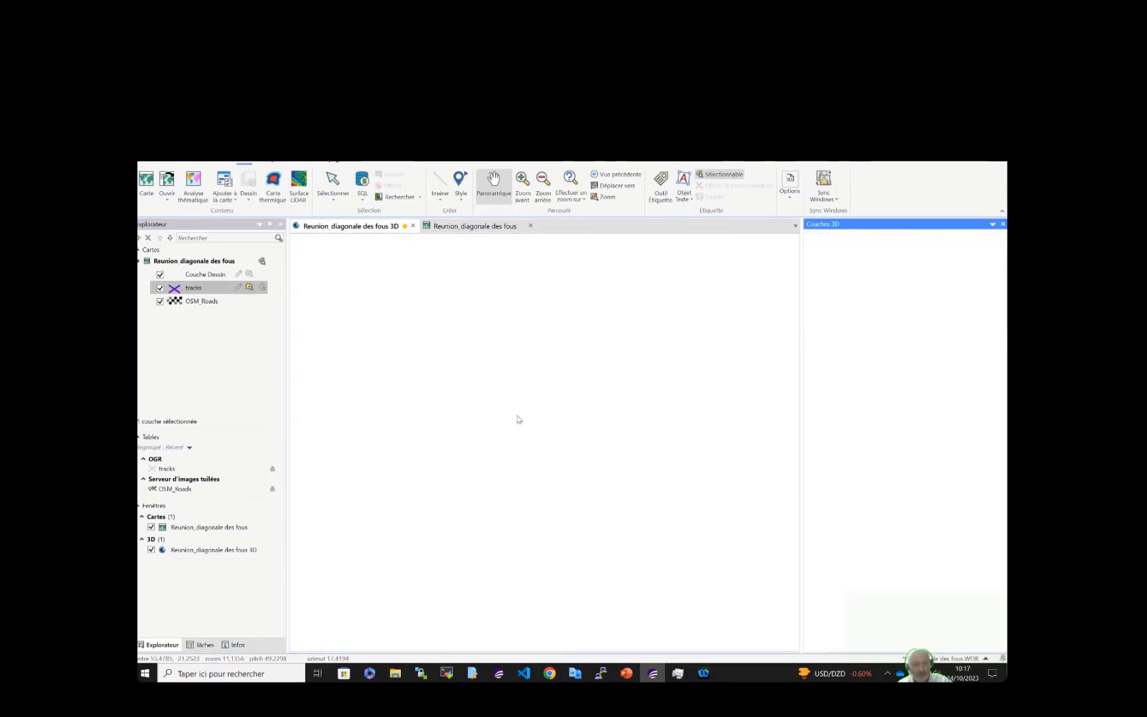
left_click(170, 205)
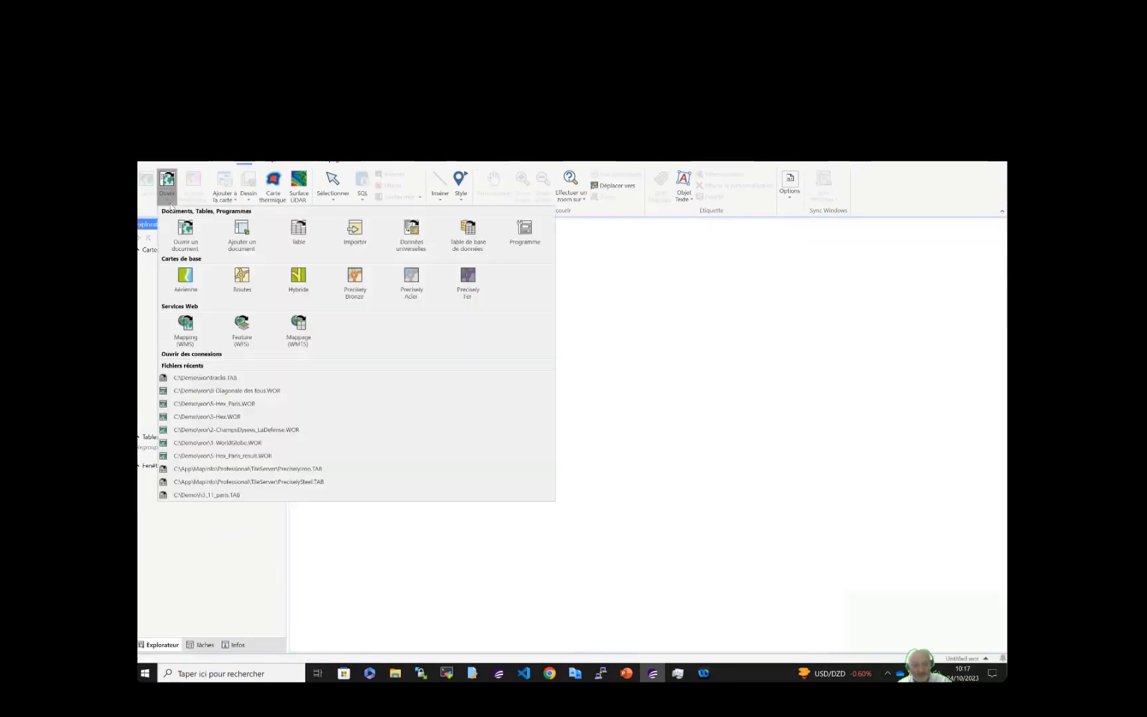
left_click(180, 235)
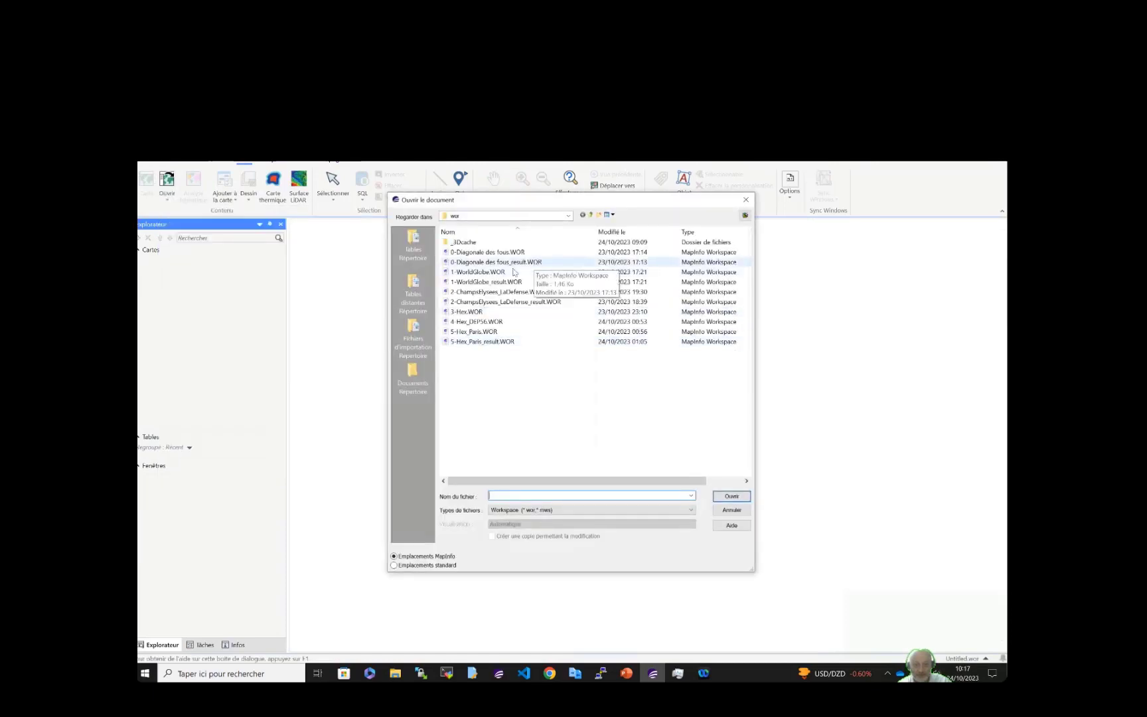
left_click(491, 272)
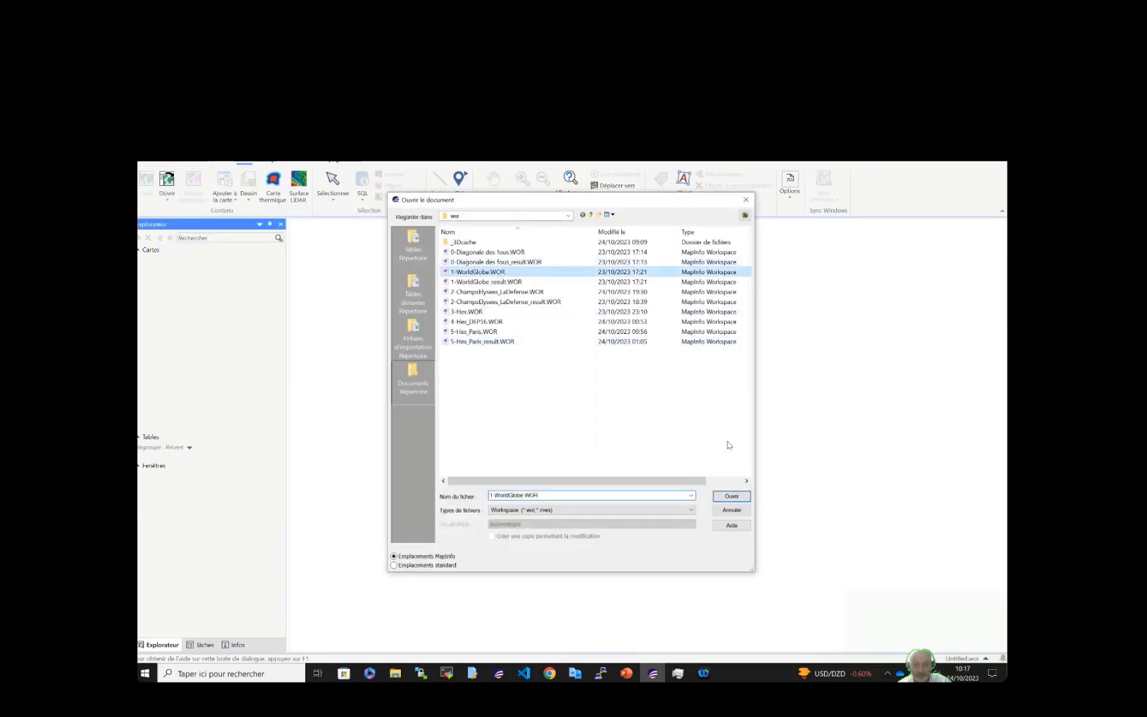
left_click(733, 497)
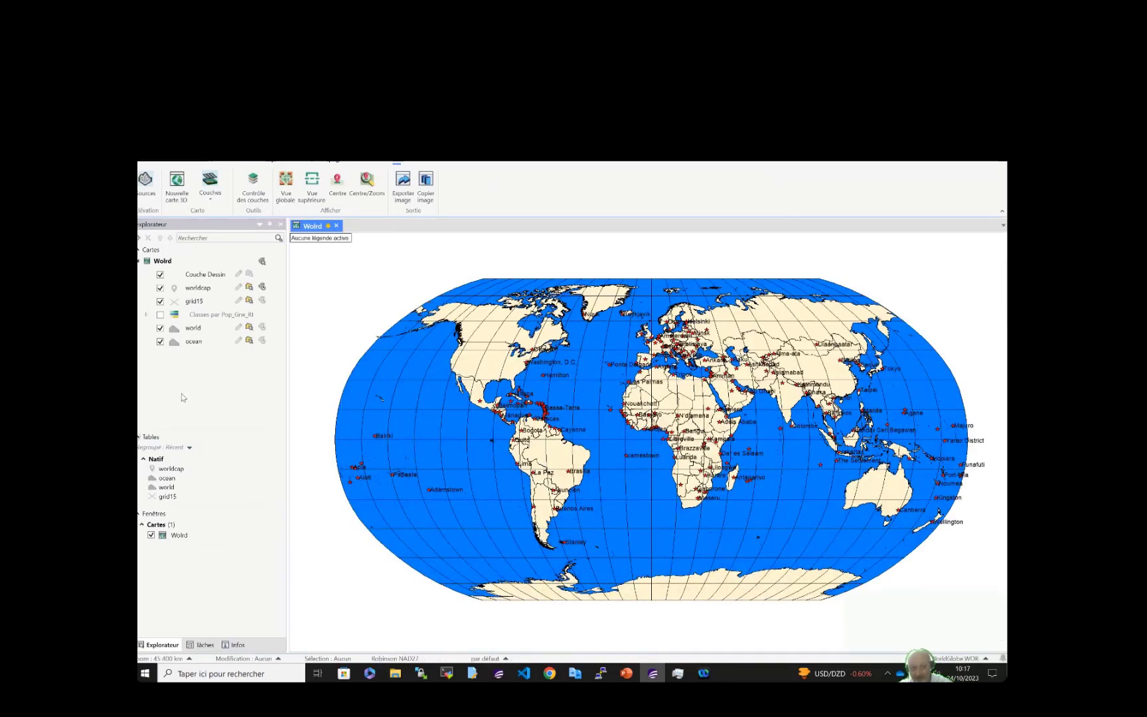
Turn on the Pop_Grw_Rt class theme of the world layer after checking its classes
left_click(146, 316)
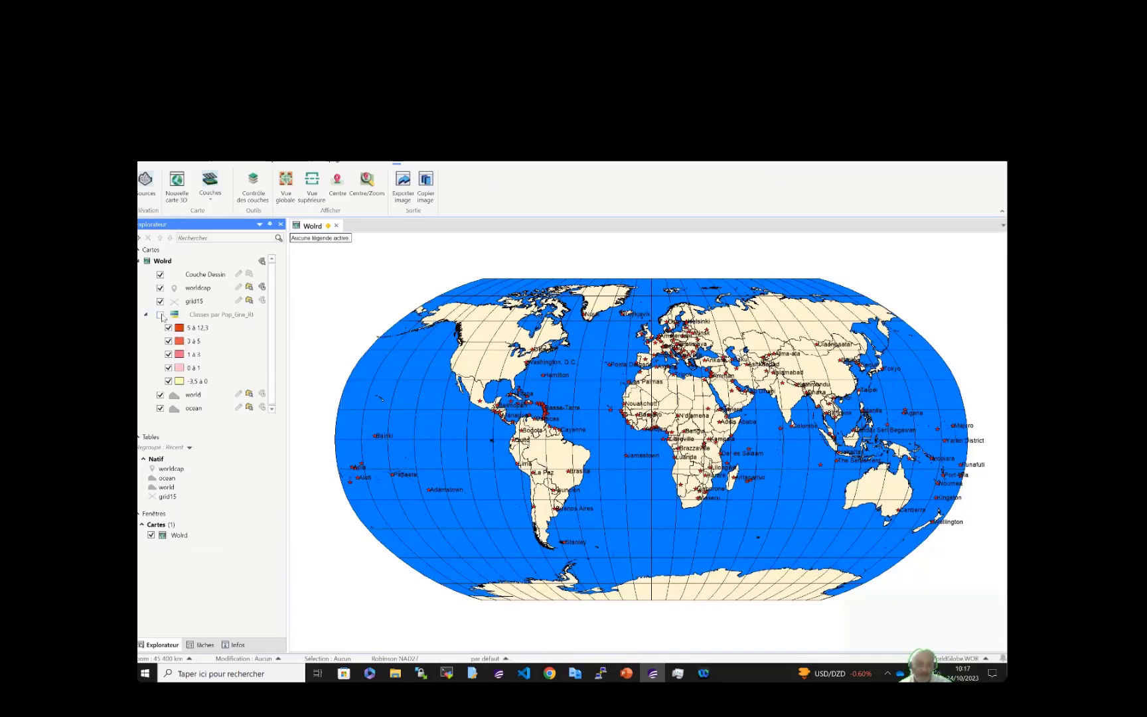
left_click(160, 315)
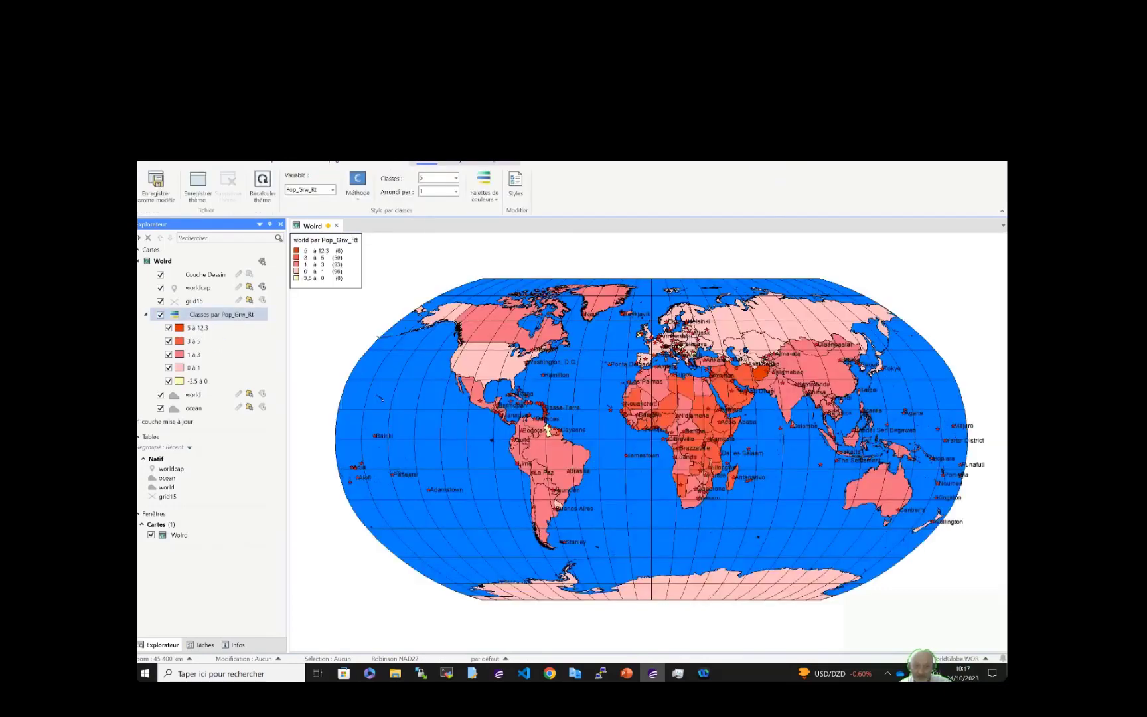
left_click(146, 315)
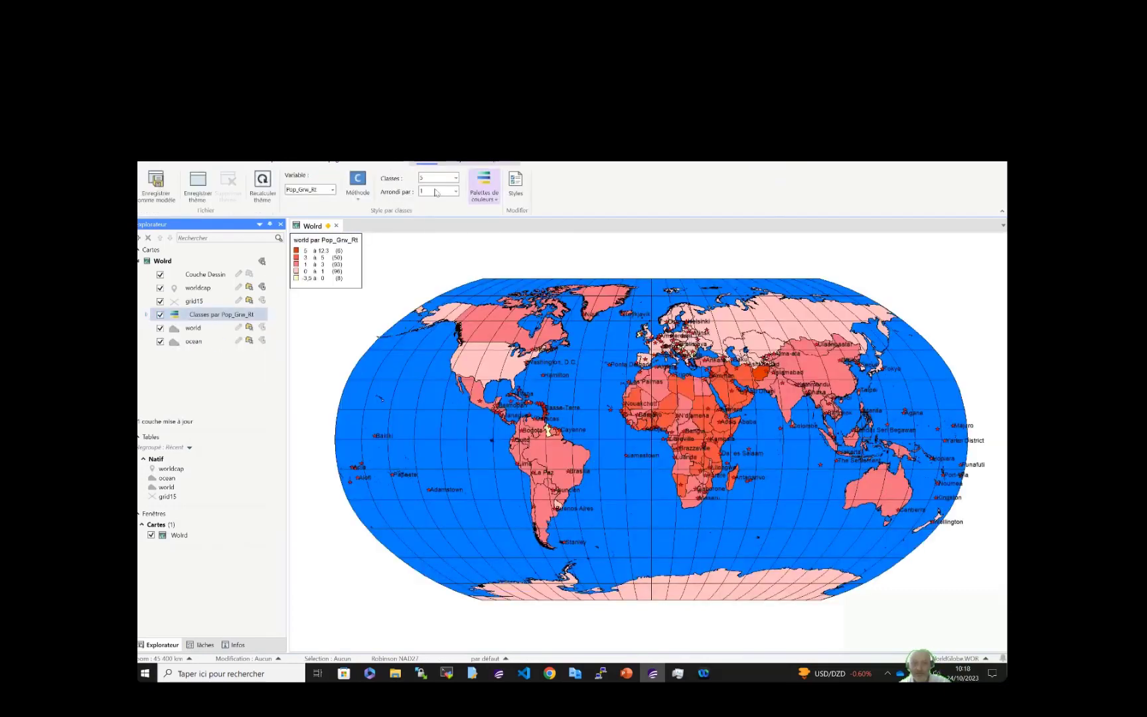
Create a new 3D map from the Wolrd map with the view type Globe, replacing the existing file
left_click(394, 164)
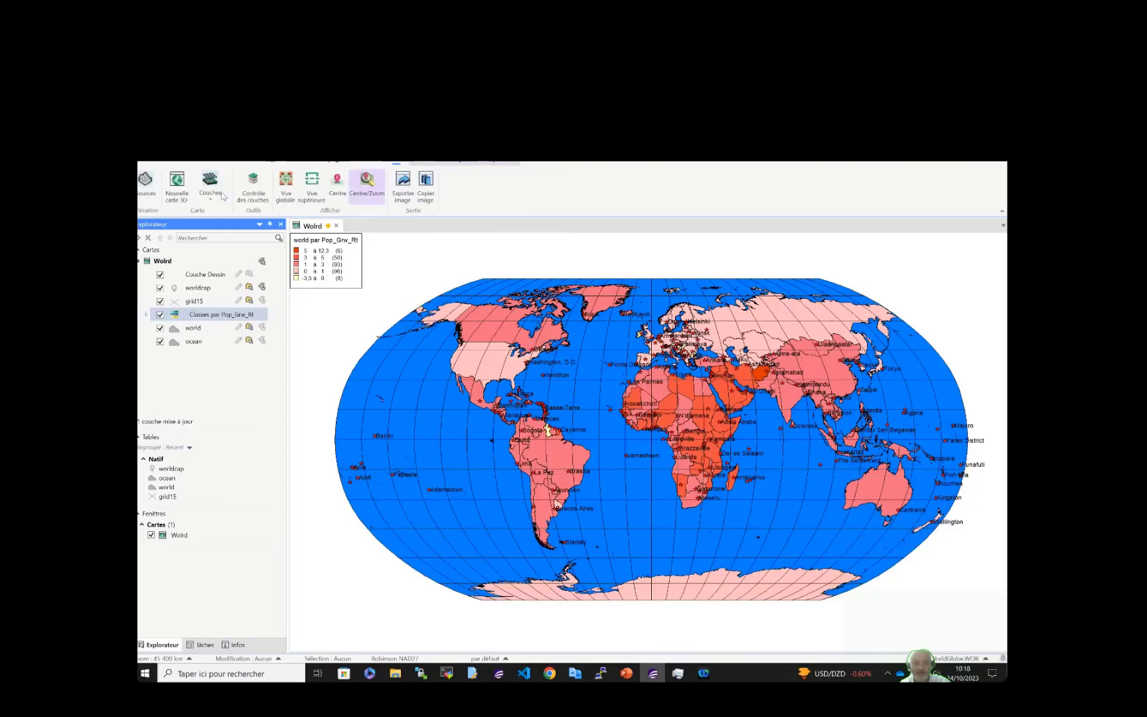
left_click(185, 190)
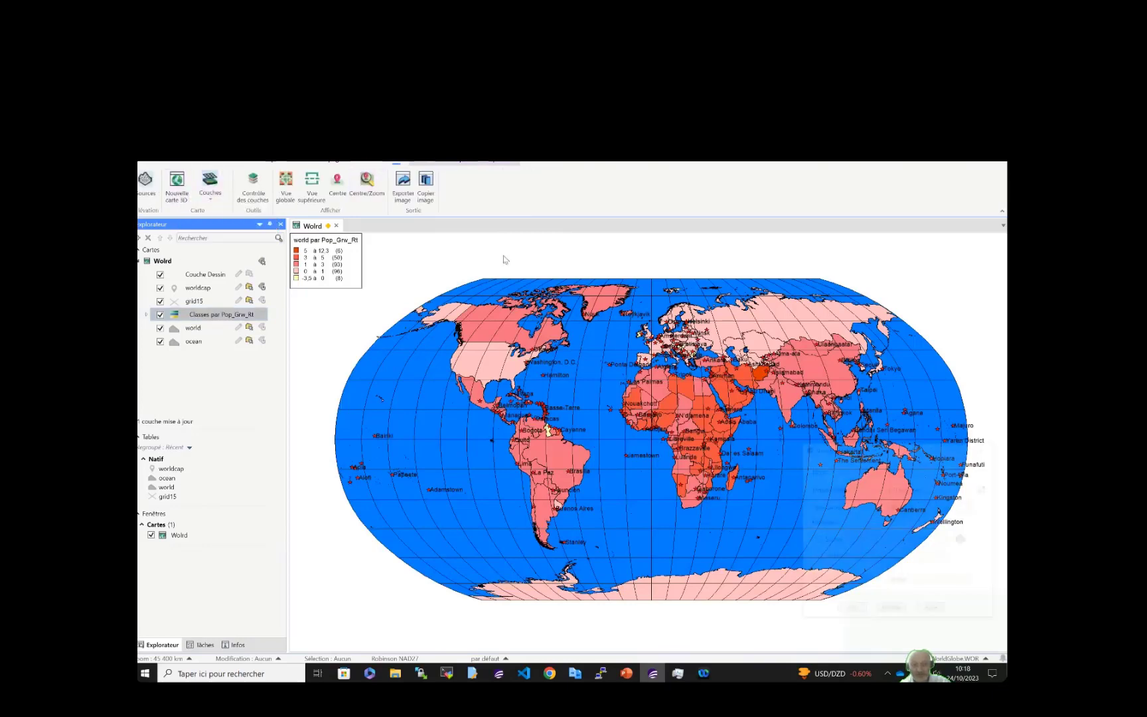
left_click_drag(873, 454, 521, 314)
left_click(604, 369)
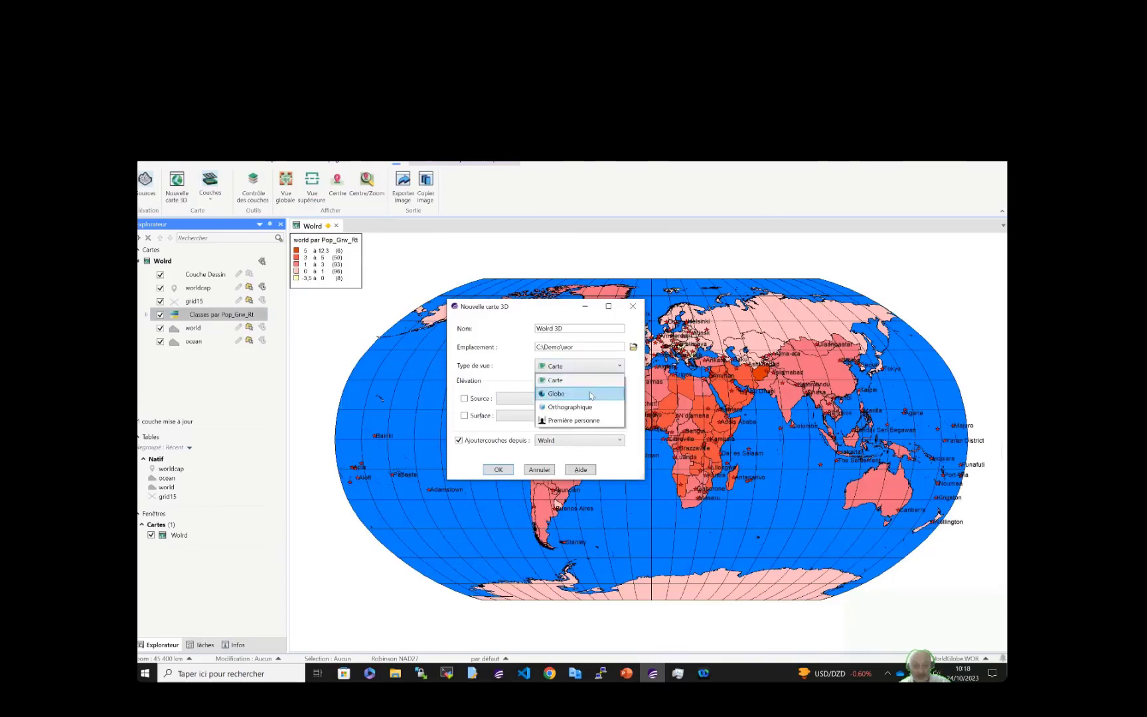
left_click(590, 394)
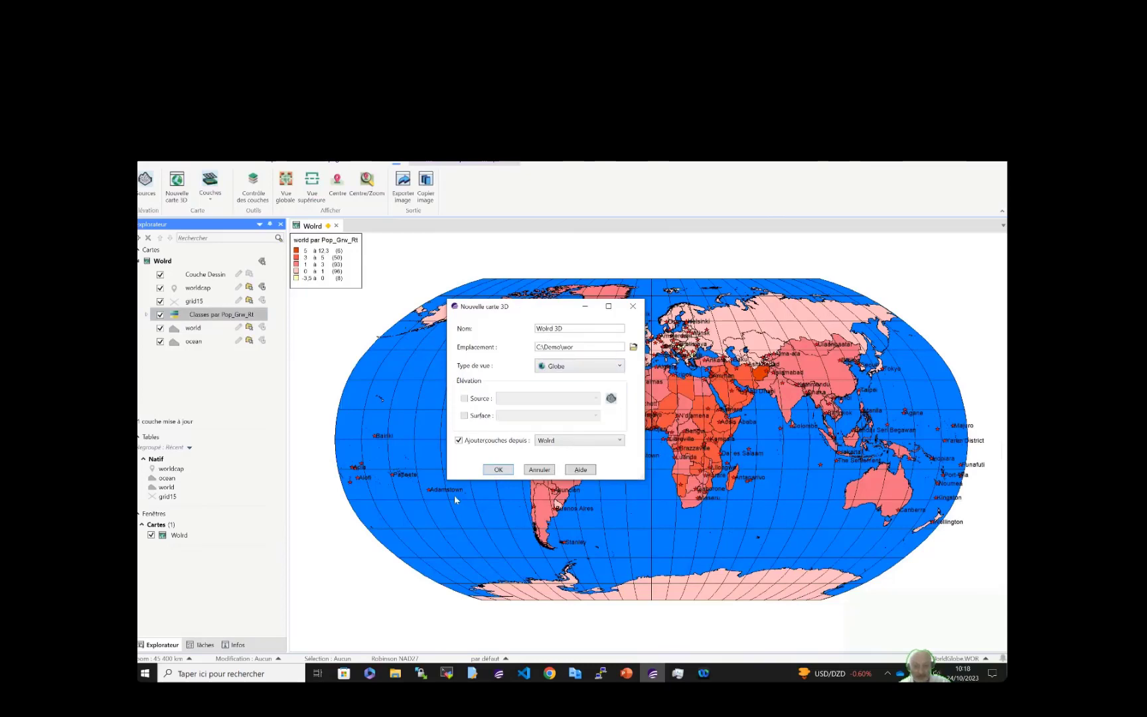
left_click(508, 471)
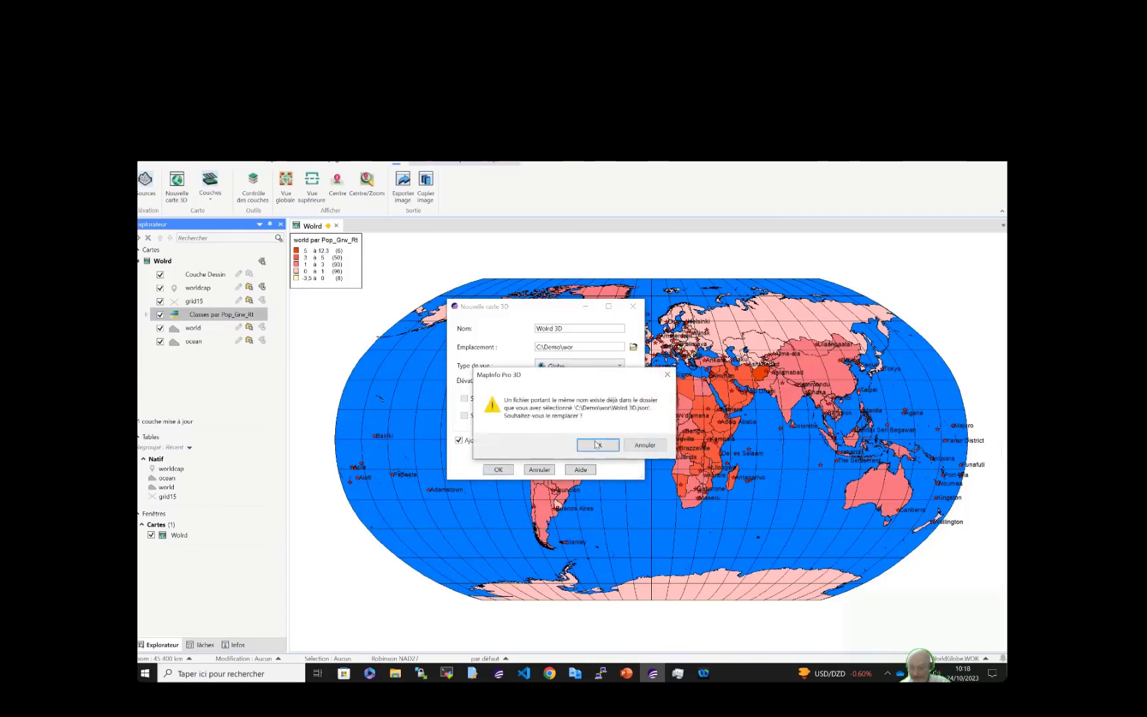
left_click(597, 445)
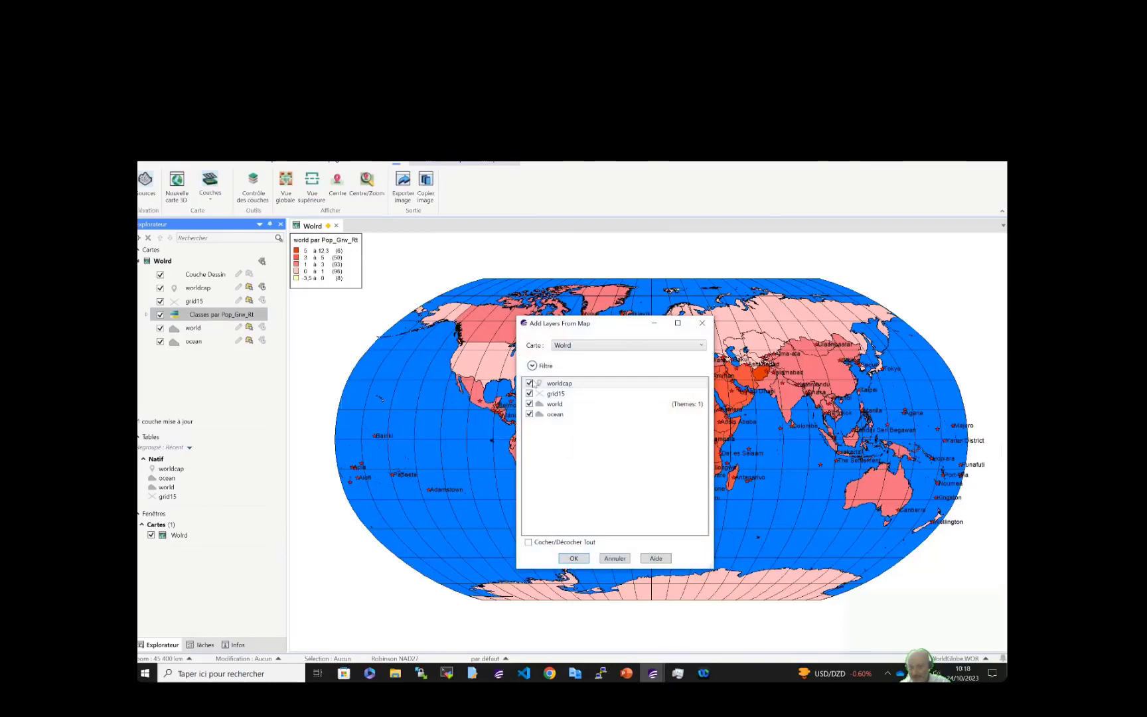
Add the worldcap, grid15, world and ocean layers to the globe, and show it side by side with the Wolrd map
left_click(575, 559)
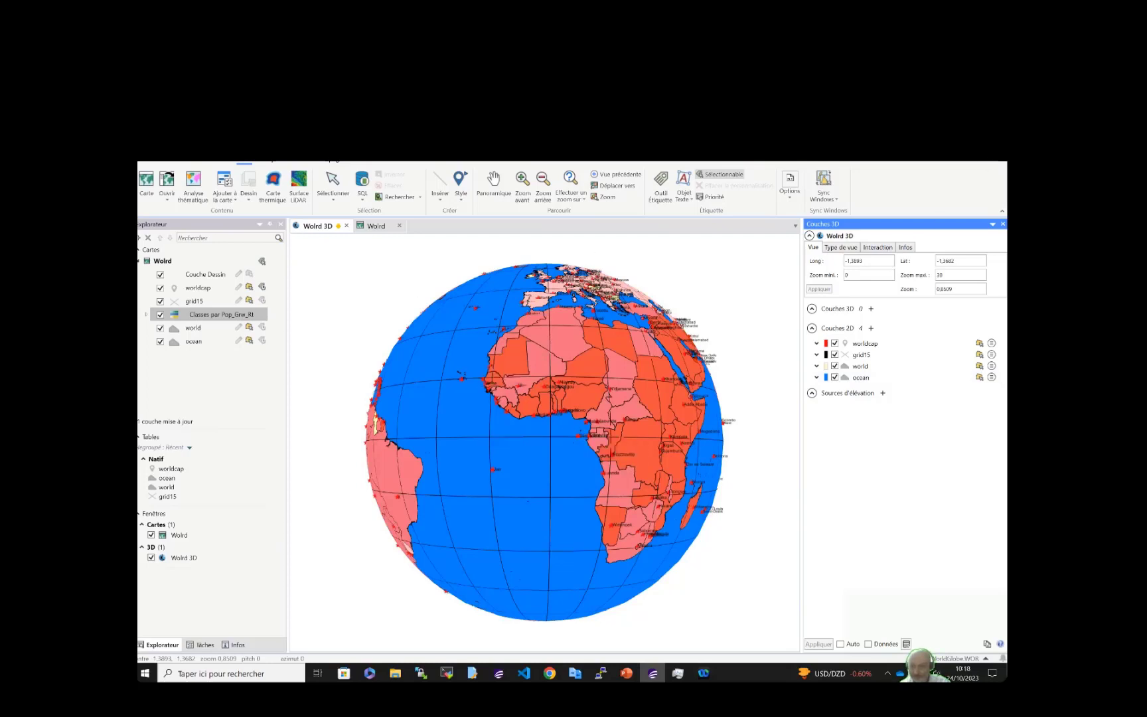
left_click(376, 224)
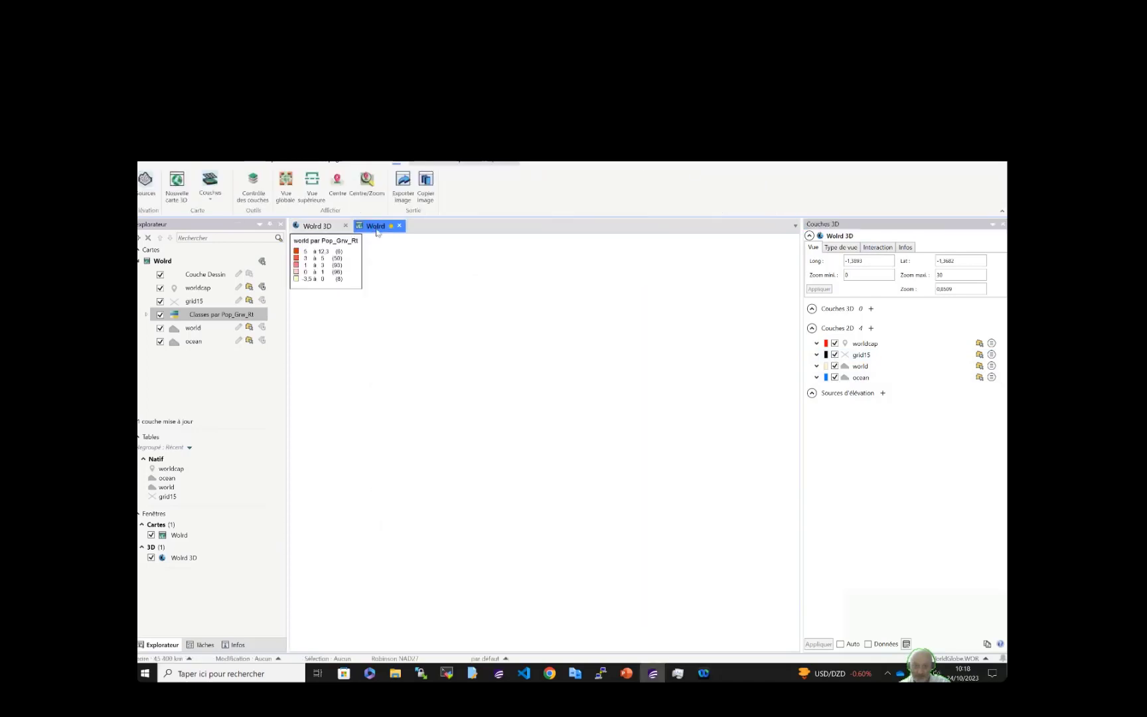
right_click(376, 229)
left_click(448, 324)
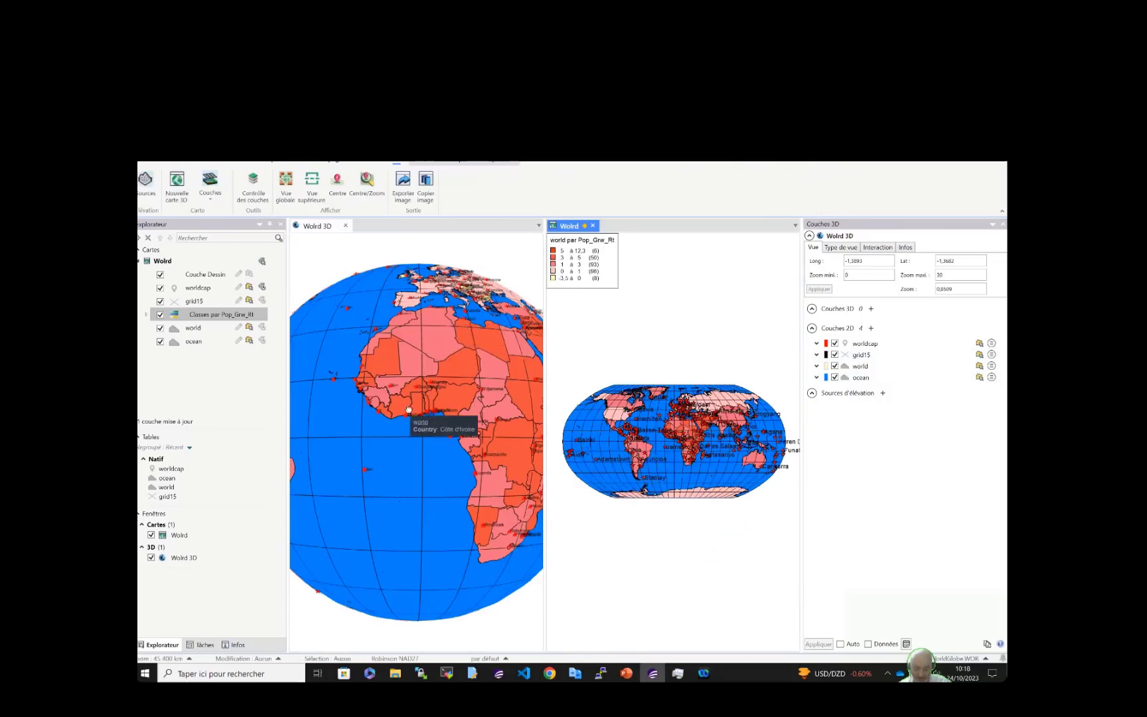
left_click_drag(430, 409, 504, 401)
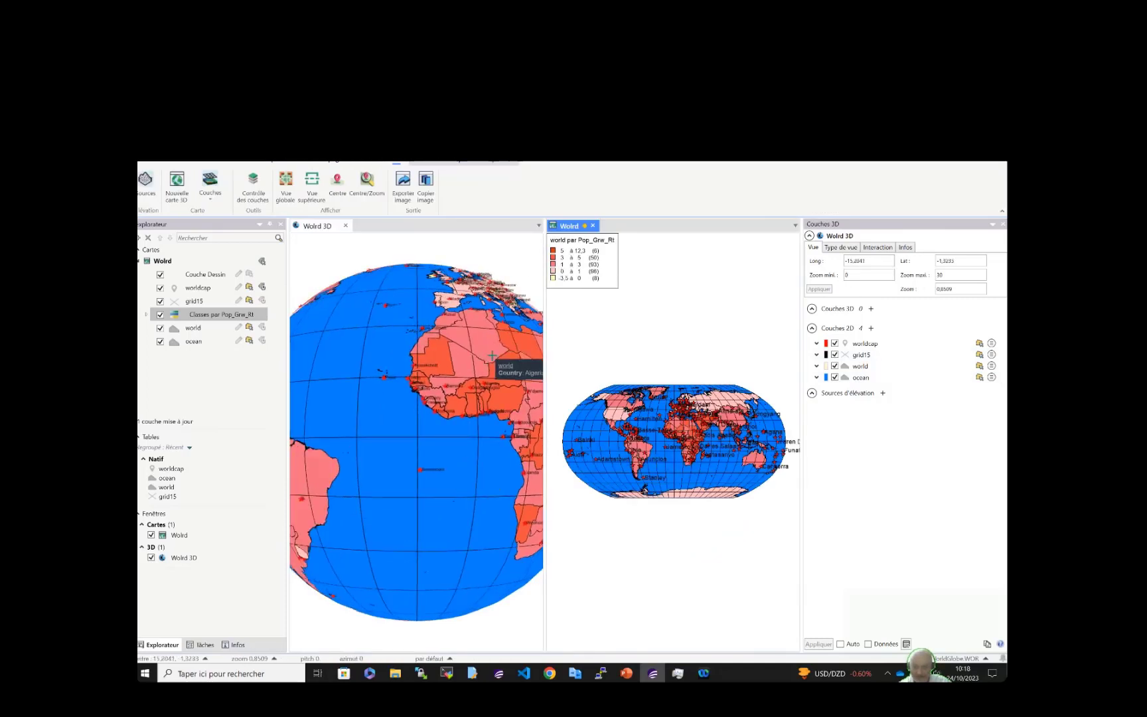
Make clicks on the globe also show records in the Infos window, and query Algeria, Namibia and Brazil
left_click(872, 248)
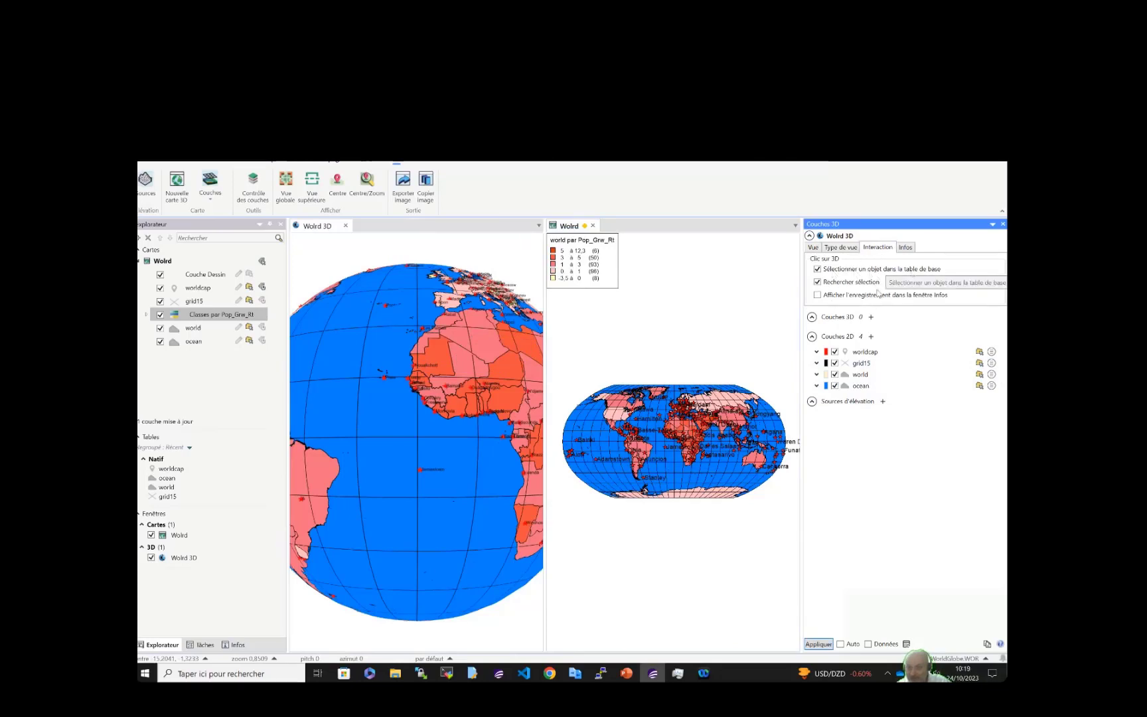
left_click(818, 296)
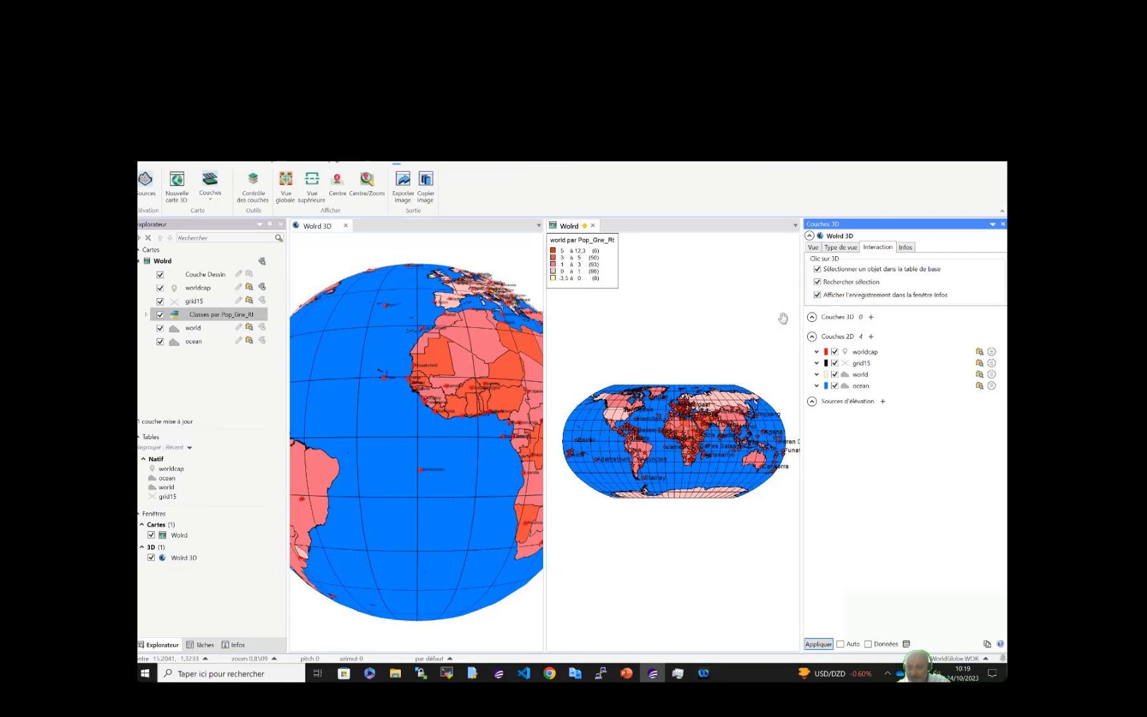
left_click(487, 336)
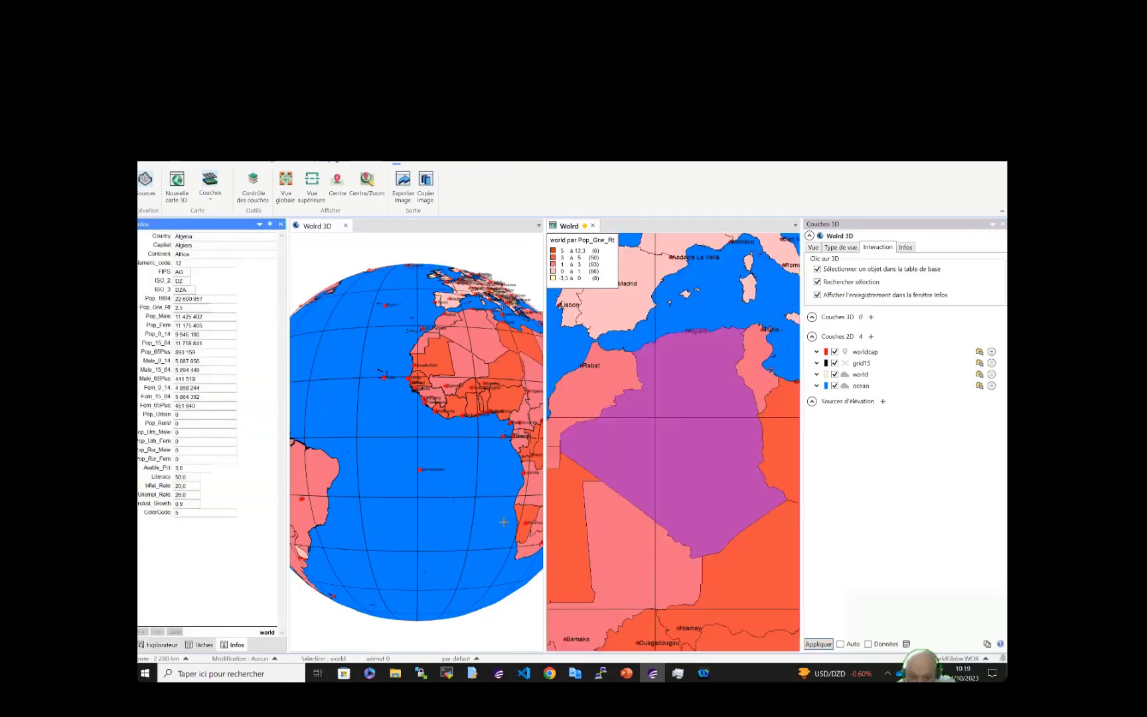
left_click(527, 512)
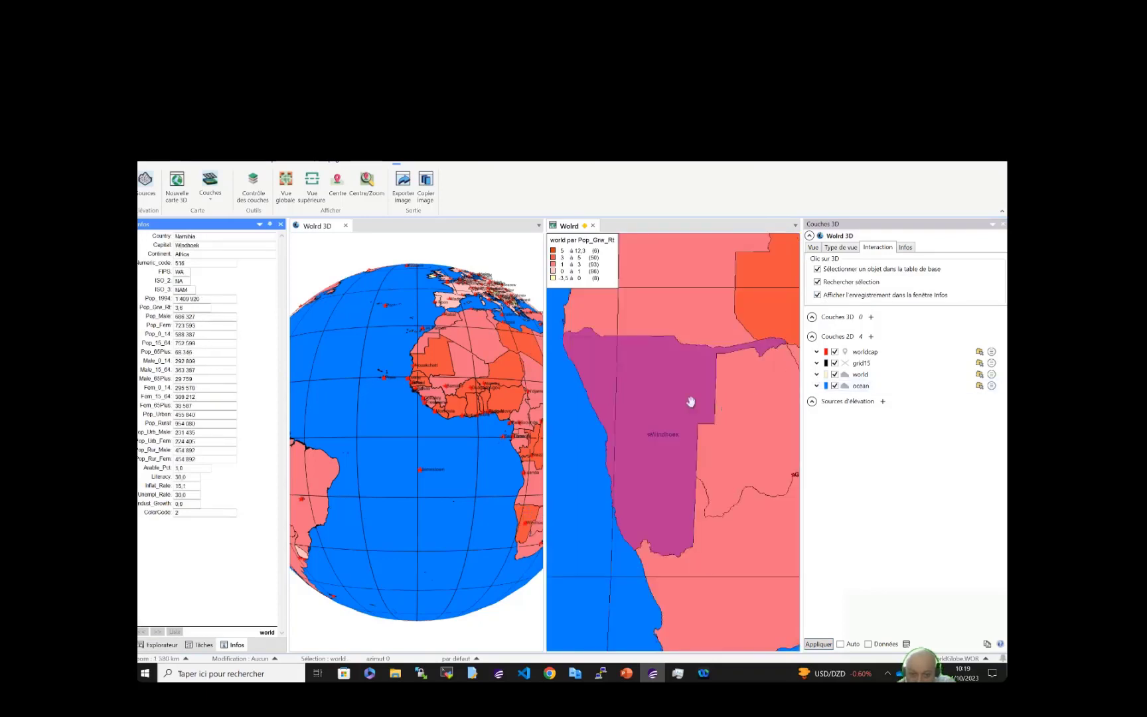
left_click(317, 467)
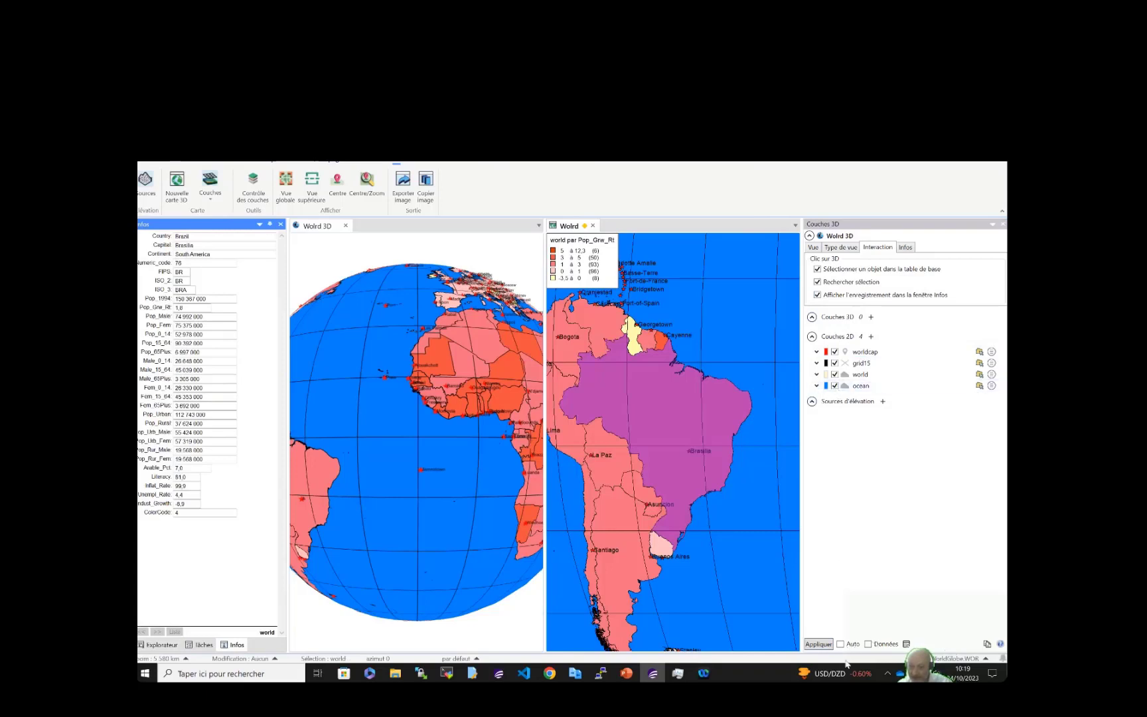
Hide the ocean layer on the Wolrd 3D globe and apply the change
left_click(835, 385)
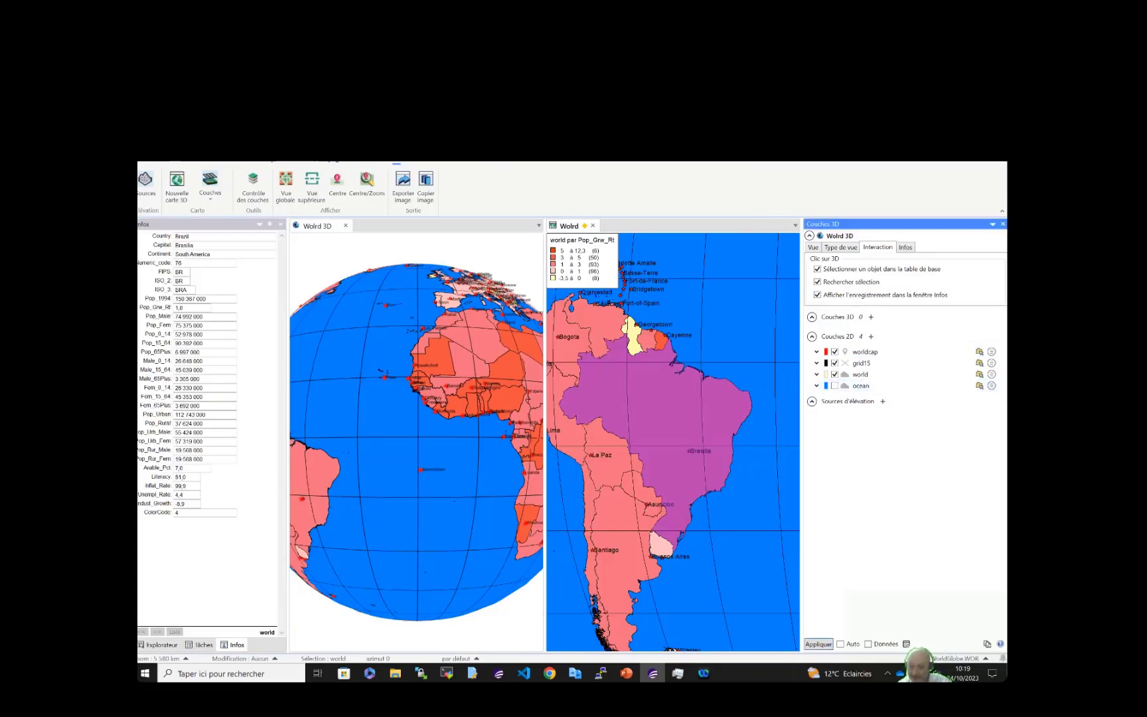
left_click(823, 645)
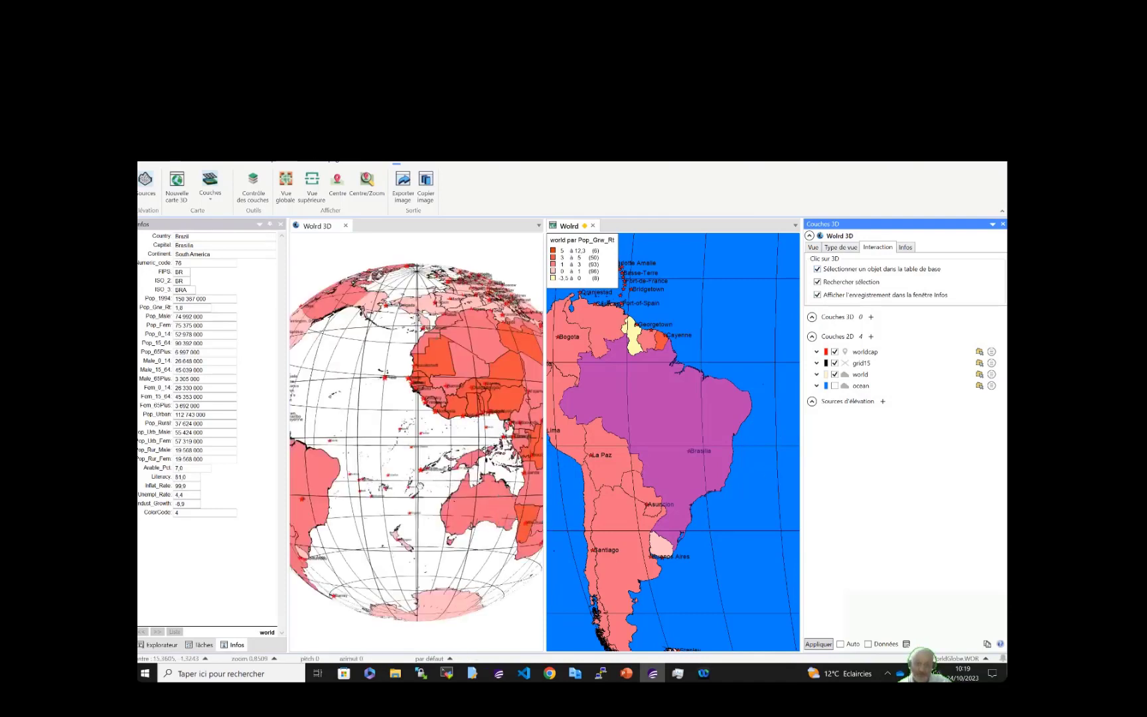
left_click(493, 226)
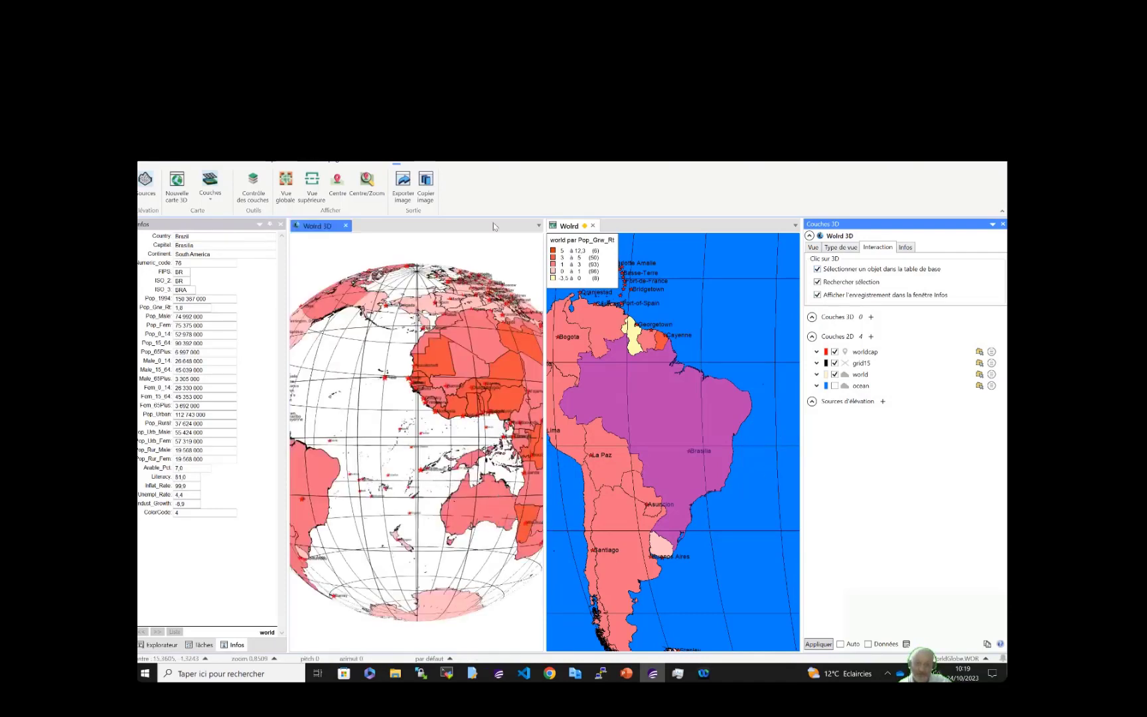
Return the Wolrd map to the previous tab group and examine the globe without oceans turned towards South America
right_click(560, 229)
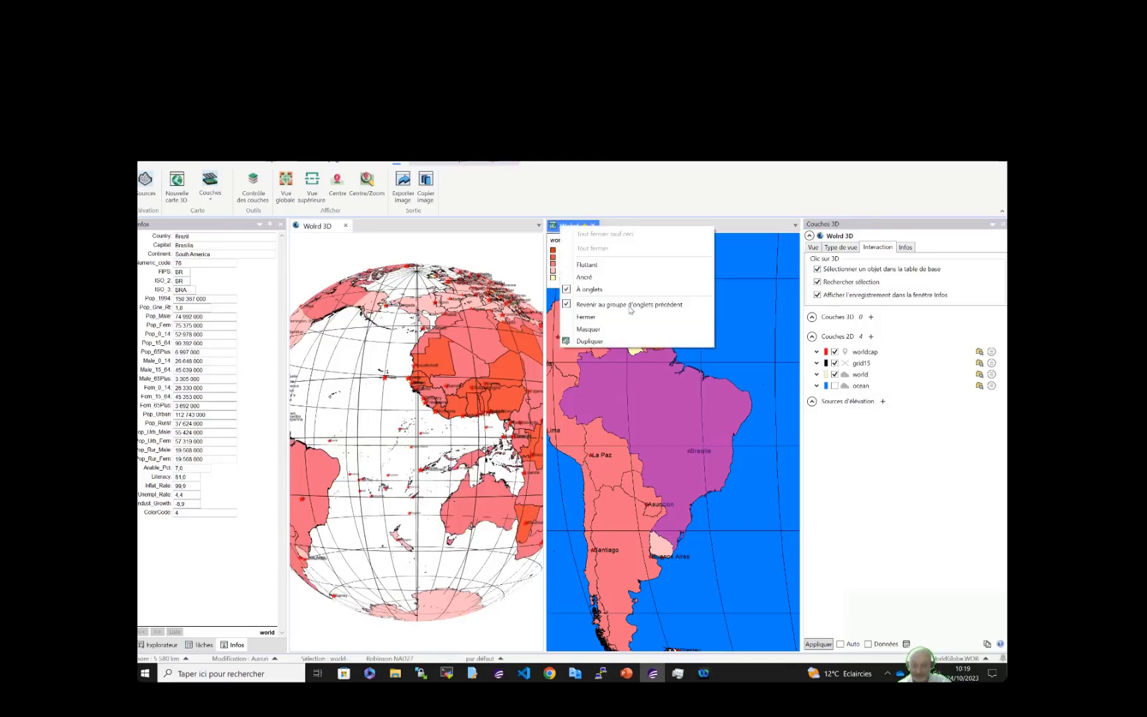
left_click(629, 305)
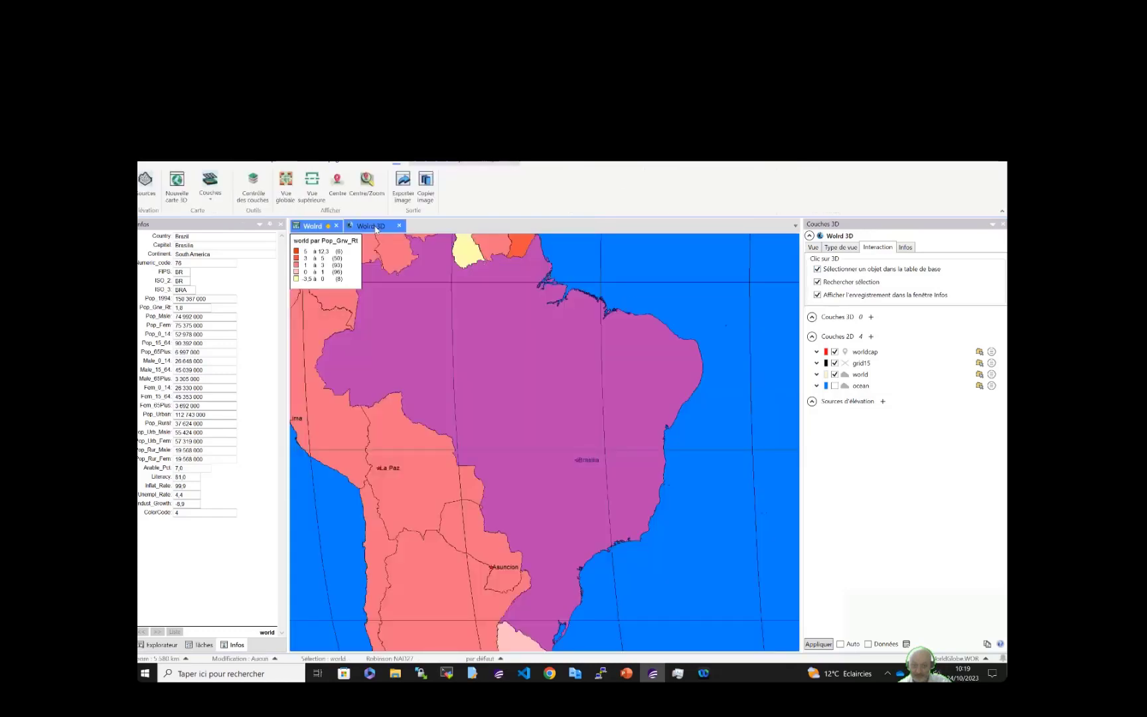
left_click(375, 228)
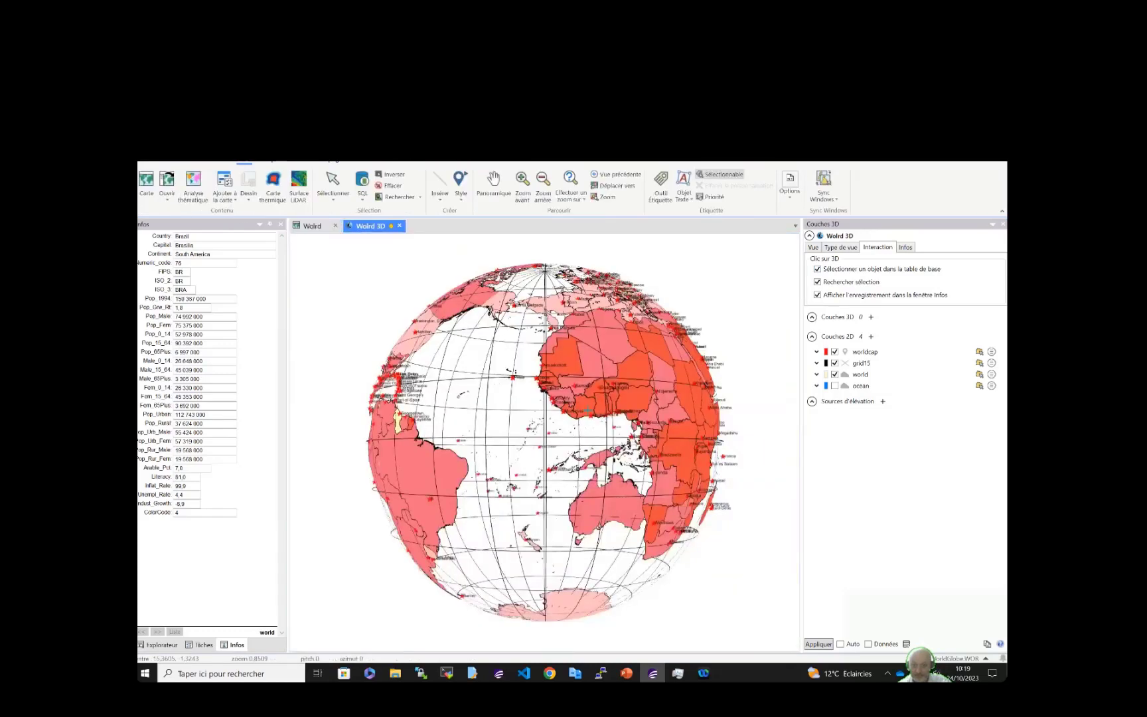
left_click_drag(425, 413, 553, 300)
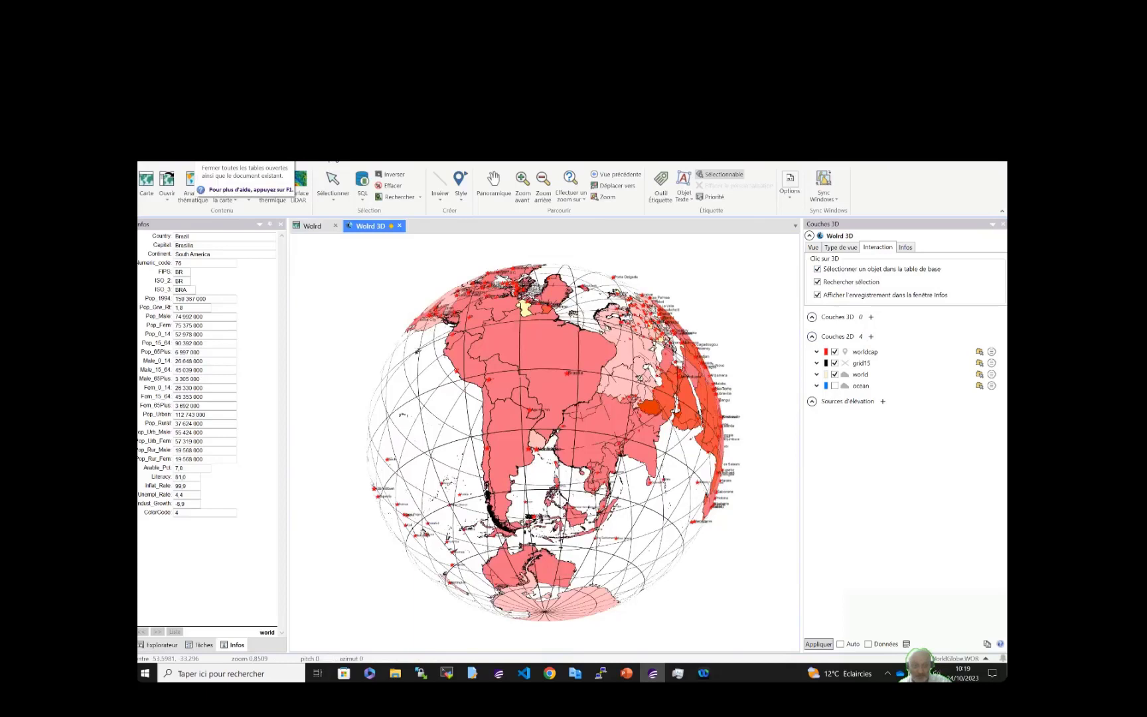
Close the 1-WorldGlobe.WOR workspace without saving and switch to the webinar presentation in PowerPoint
left_click(200, 145)
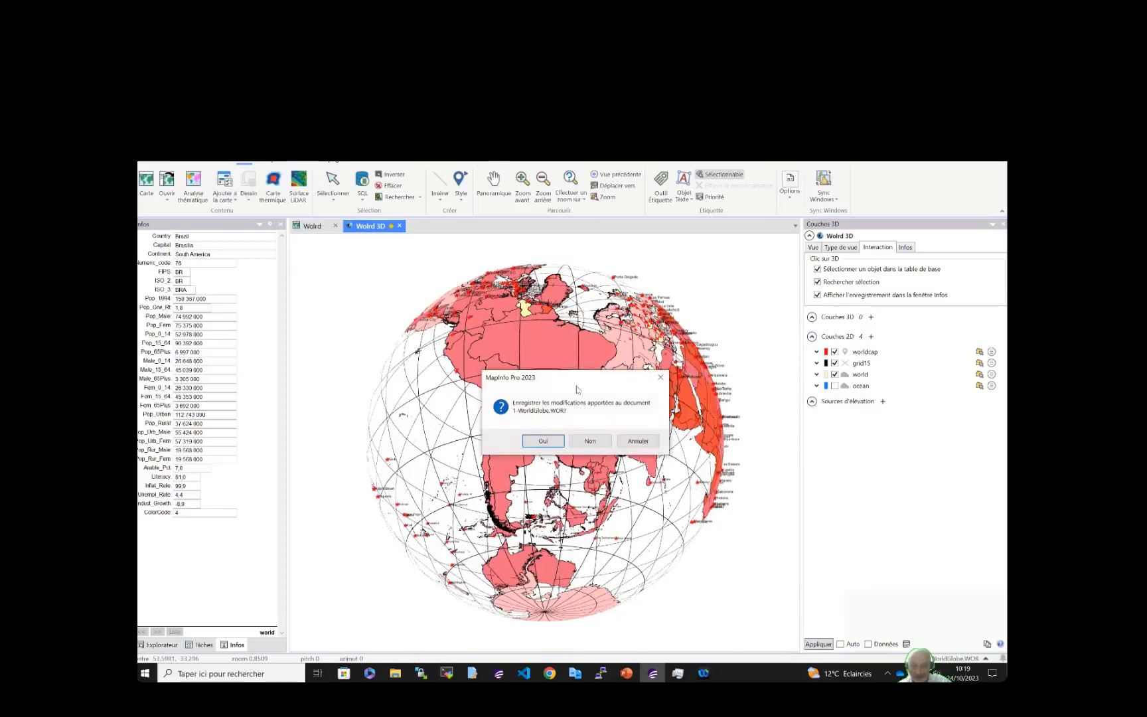
left_click(598, 444)
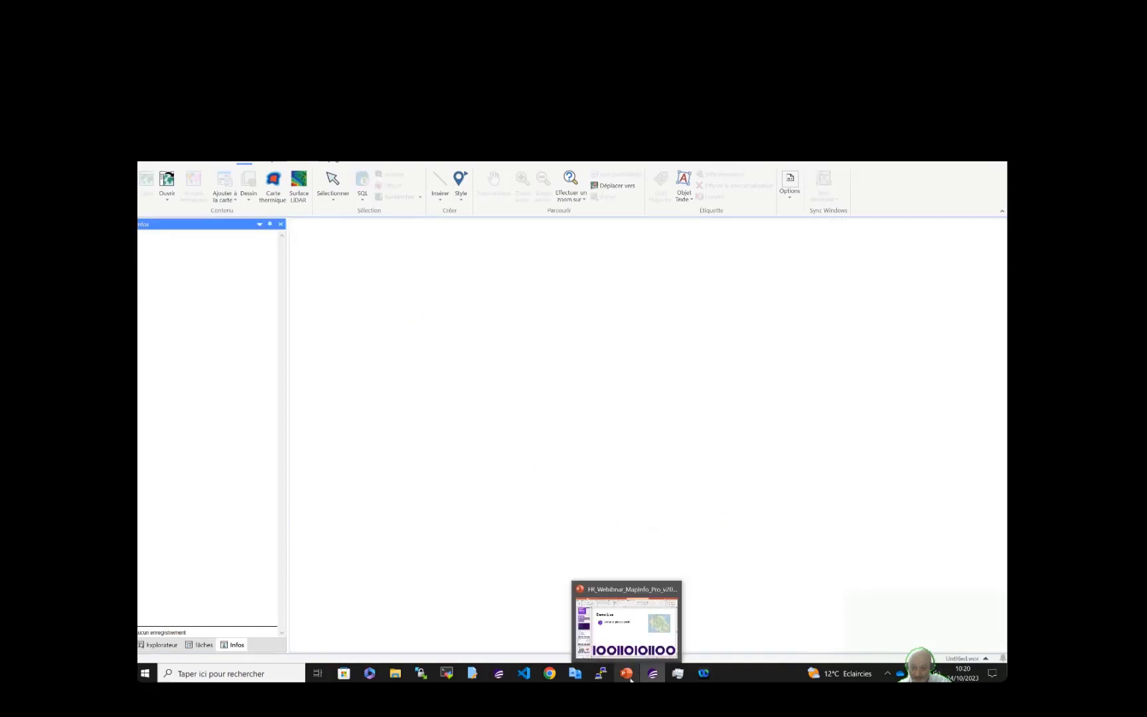
left_click(627, 674)
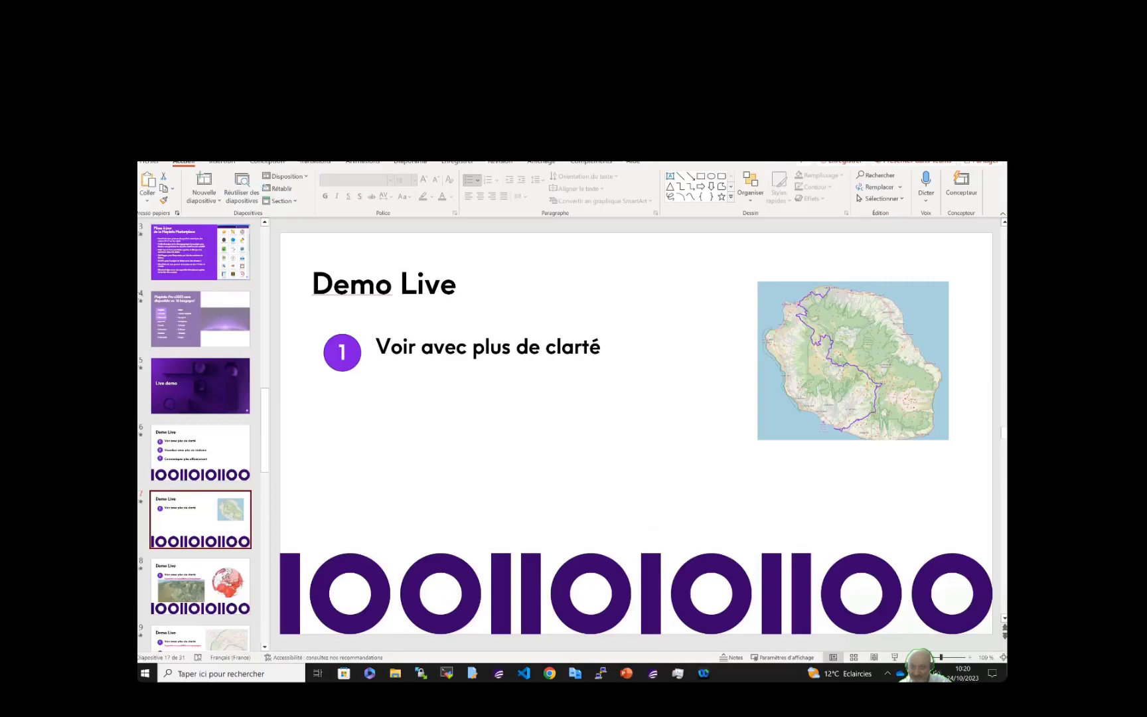
Enlarge the restored PowerPoint window and start the slide show from the Demo Live slide "Voir avec plus de clarté"
left_click(968, 146)
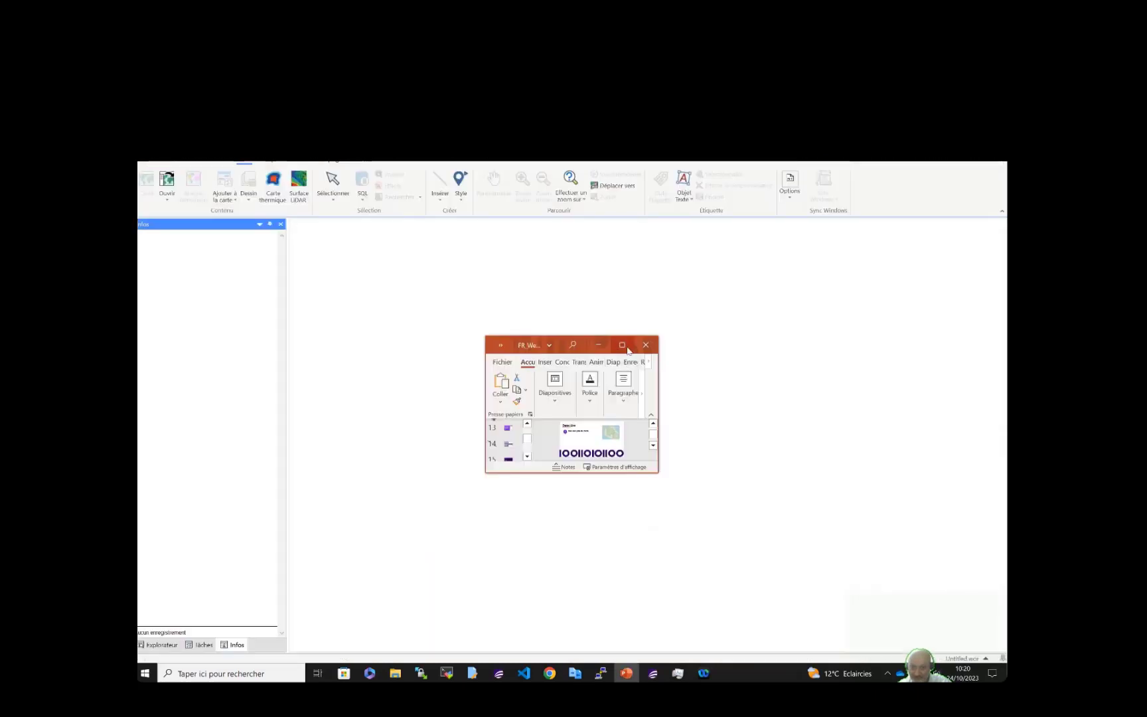
left_click(622, 345)
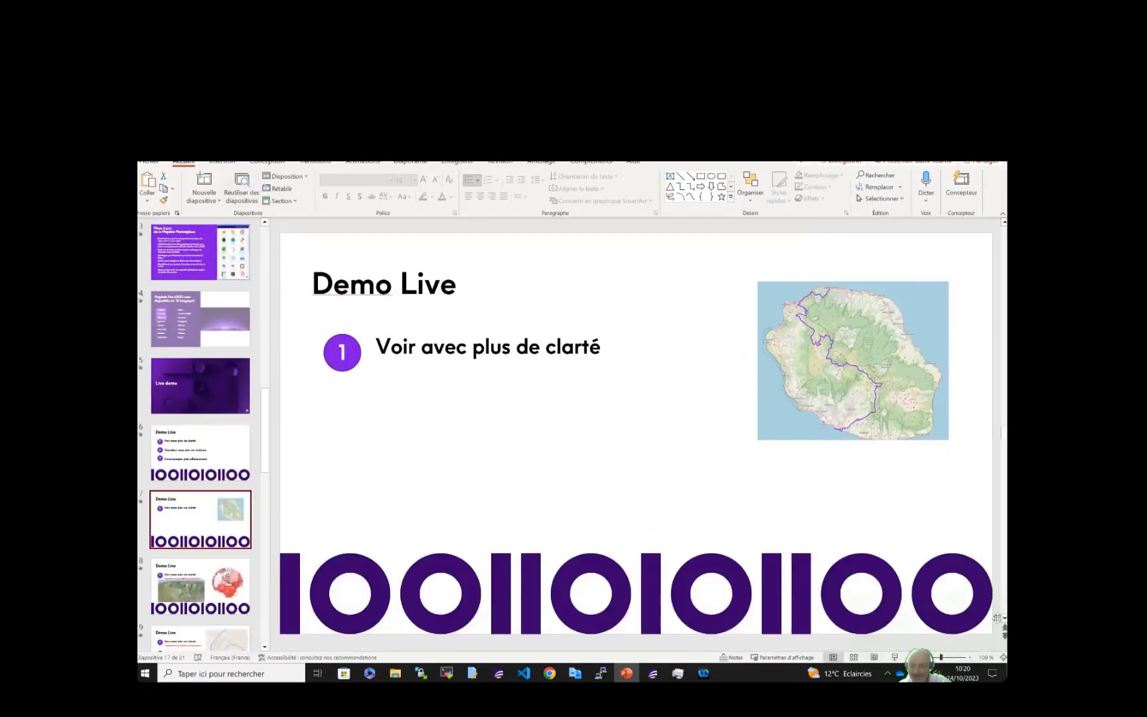
key("super+Down")
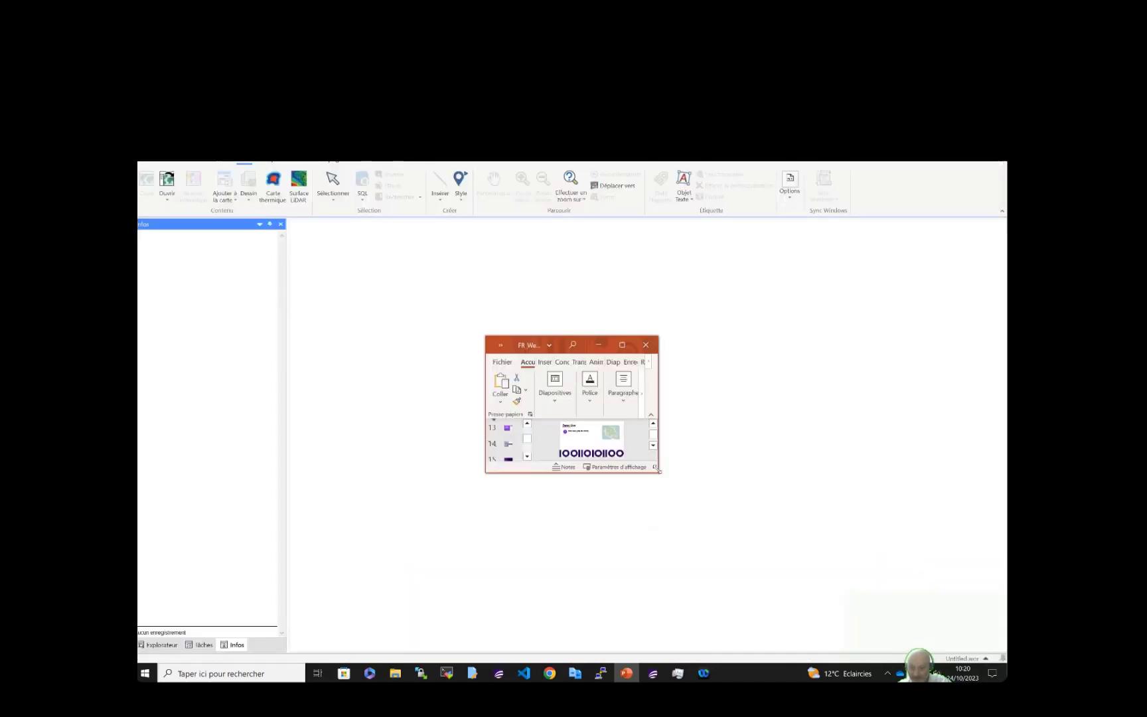
left_click_drag(659, 472, 849, 599)
left_click(730, 590)
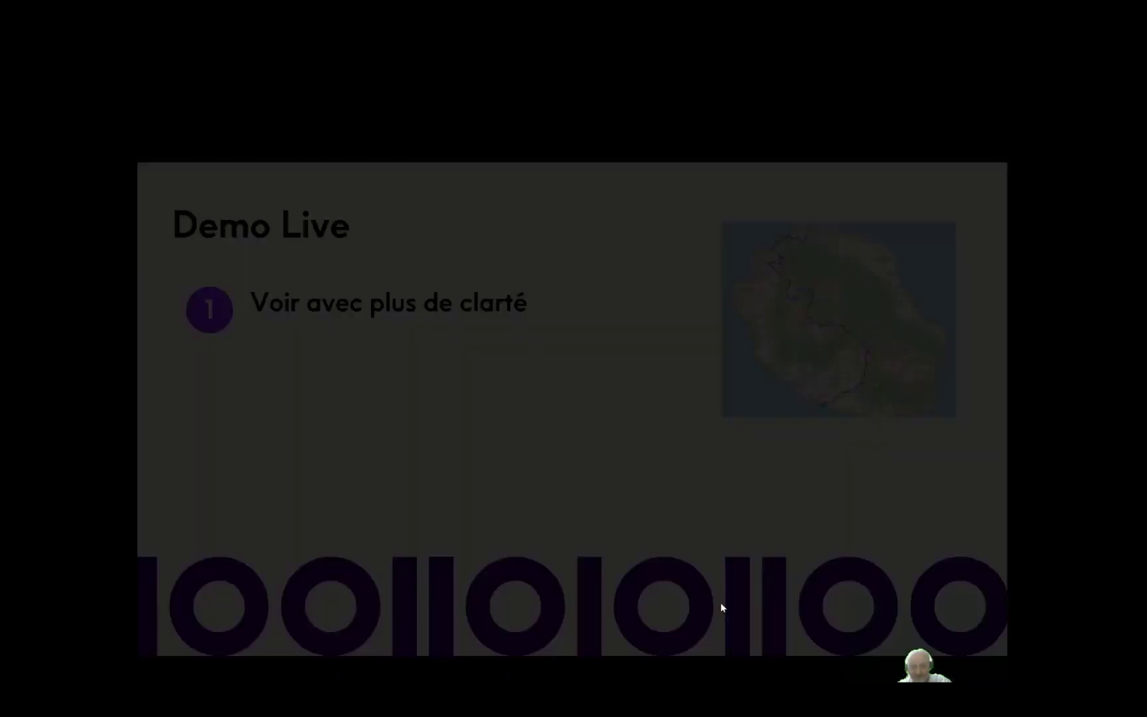
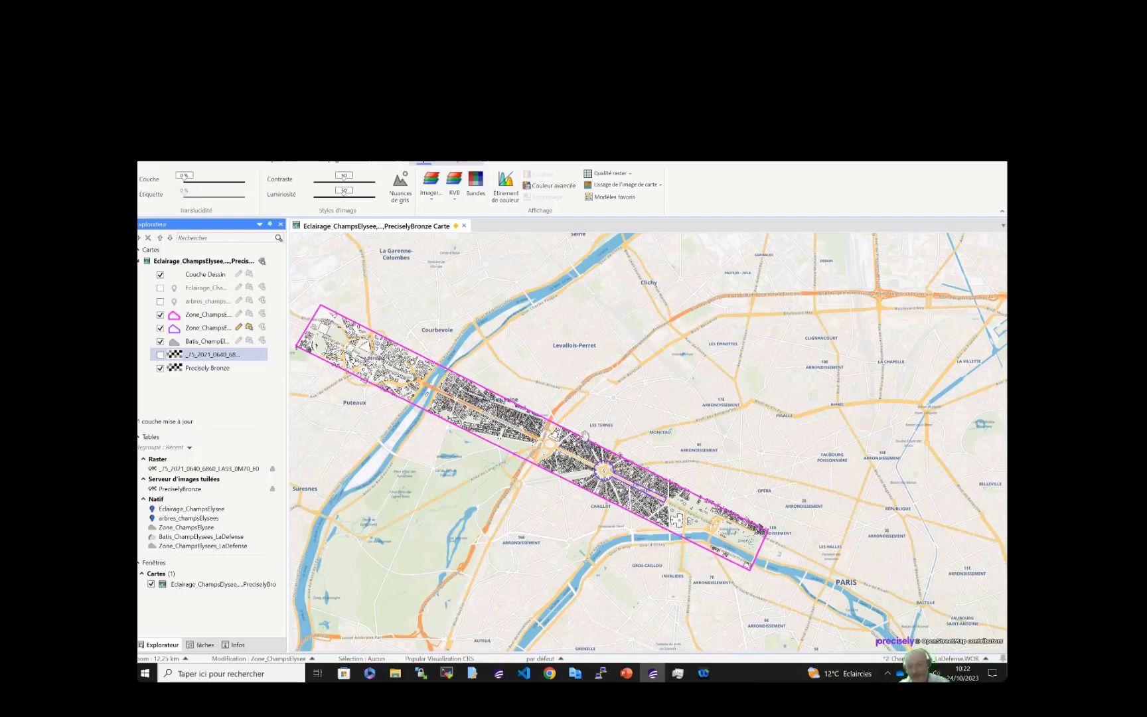
Start an individual values theme on the Batis_ChampsElysees_LaDefense buildings layer with the DPE_Energie template
scroll(624, 501, "up", 1)
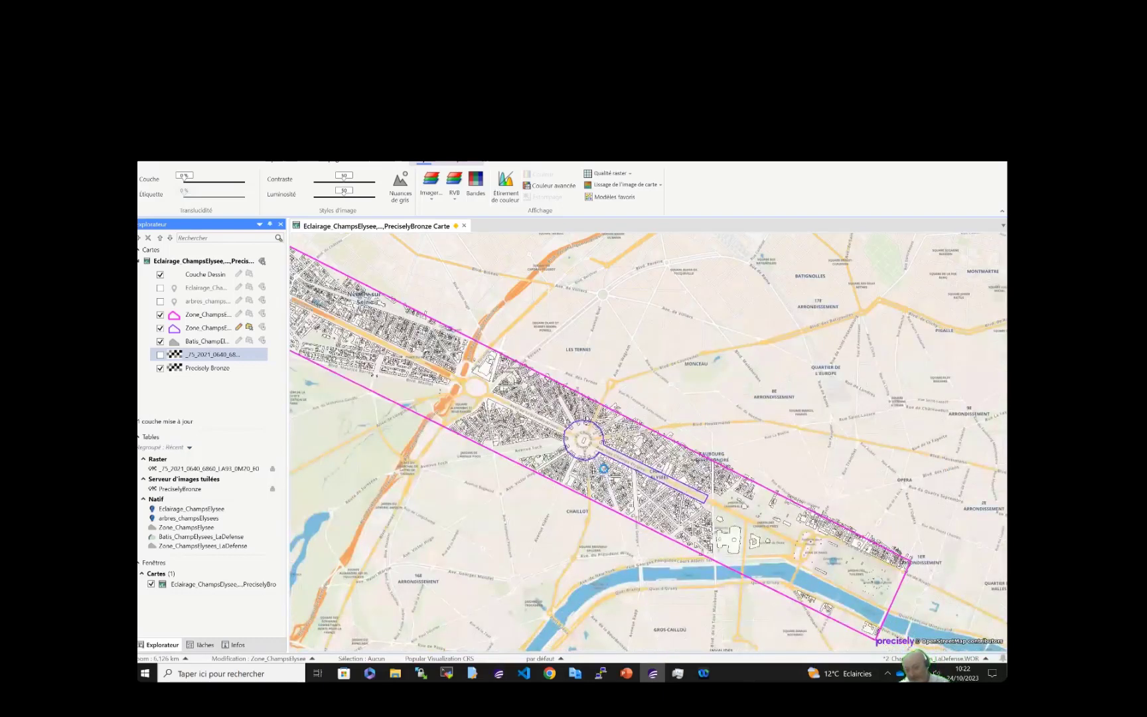
scroll(624, 498, "up", 1)
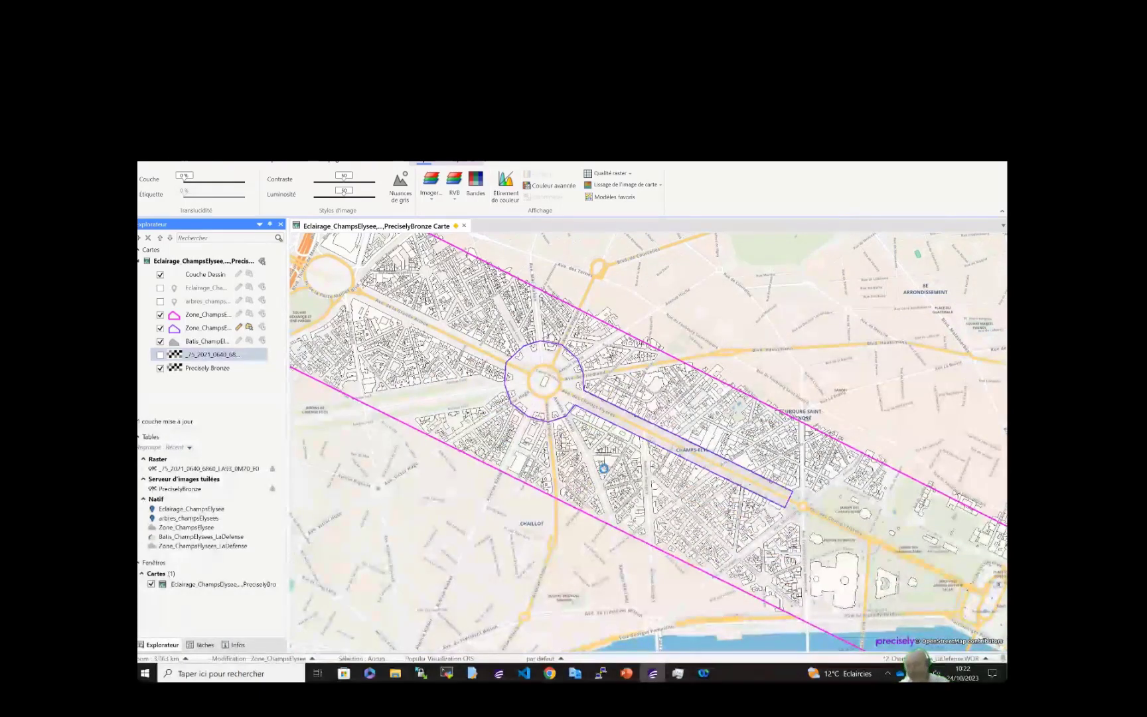
scroll(604, 469, "down", 1)
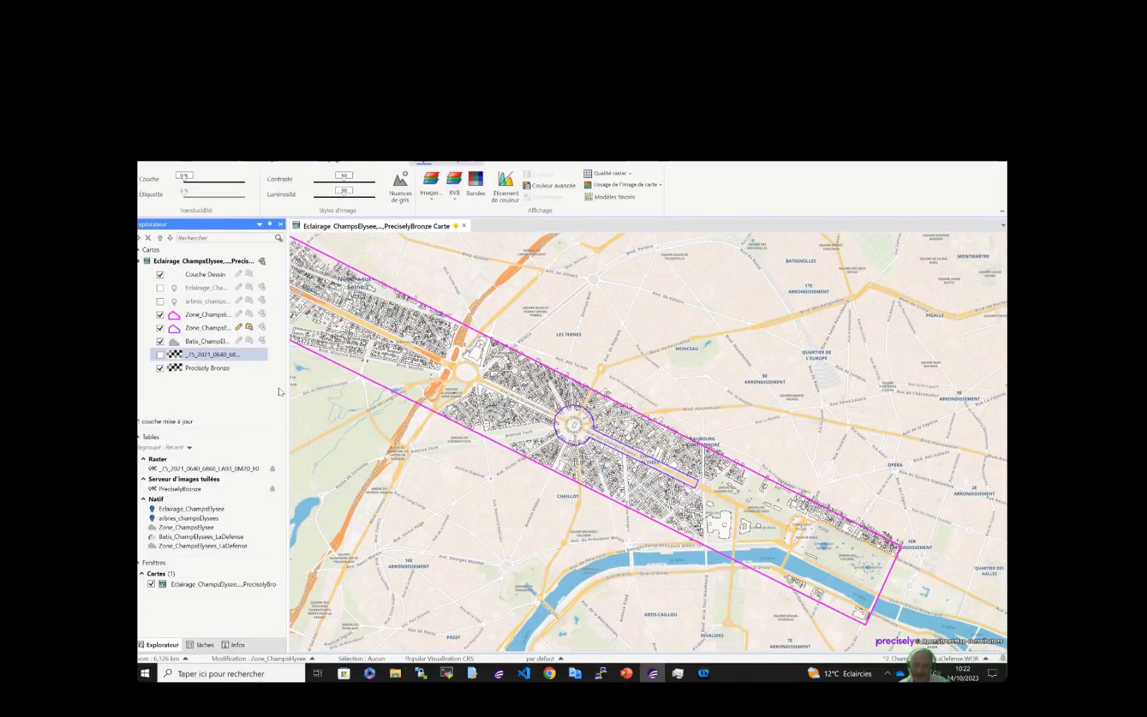
left_click(206, 341)
left_click(244, 162)
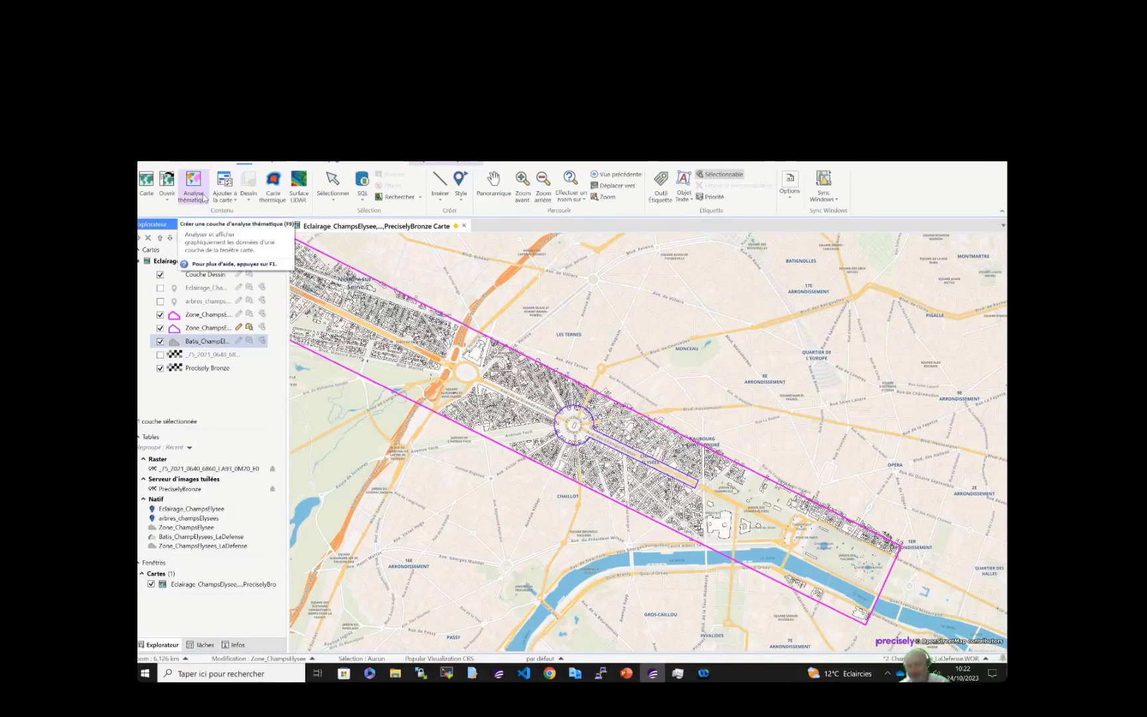
left_click(203, 197)
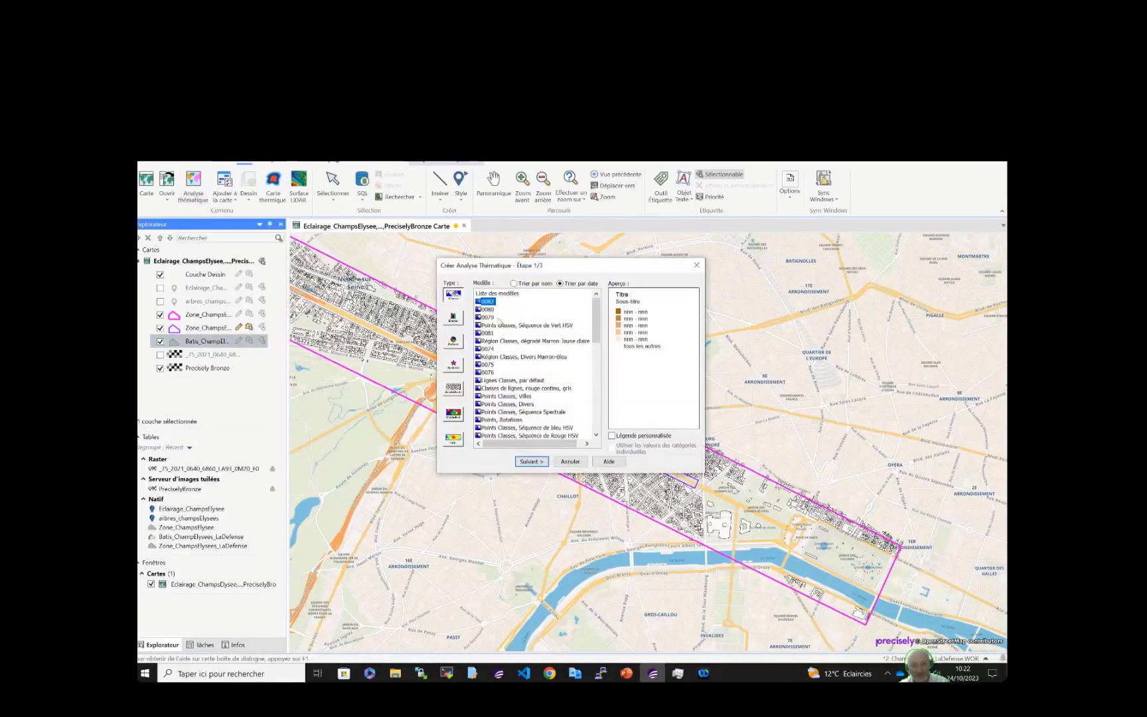
left_click(454, 414)
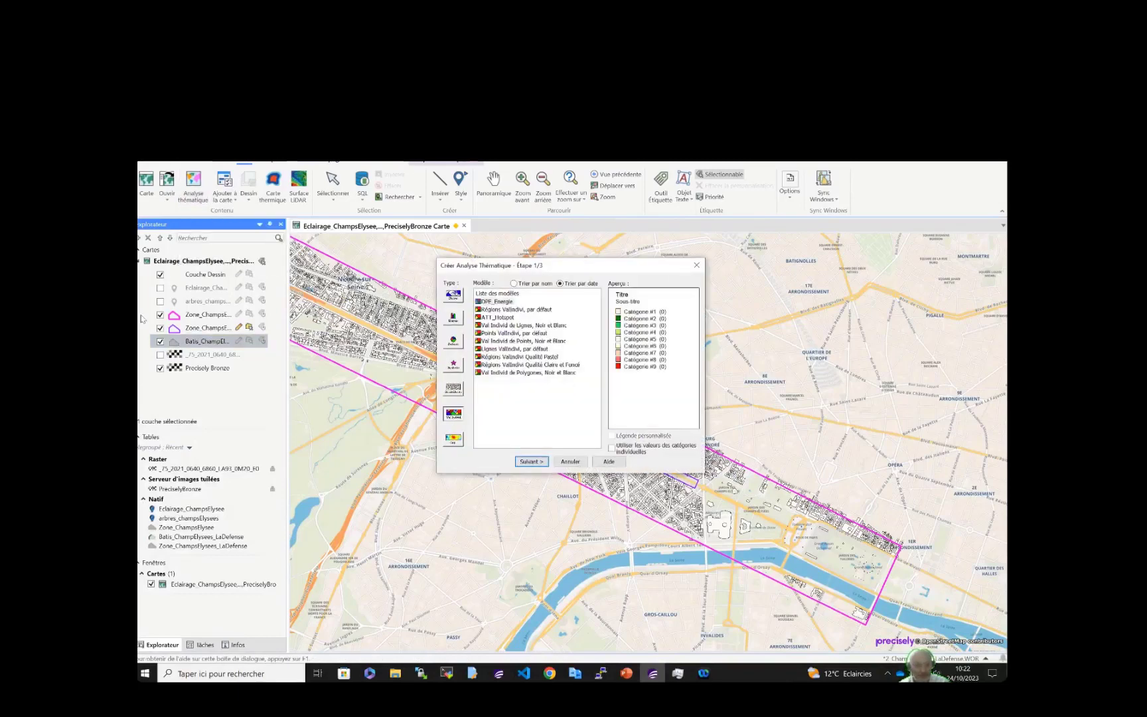
left_click(536, 462)
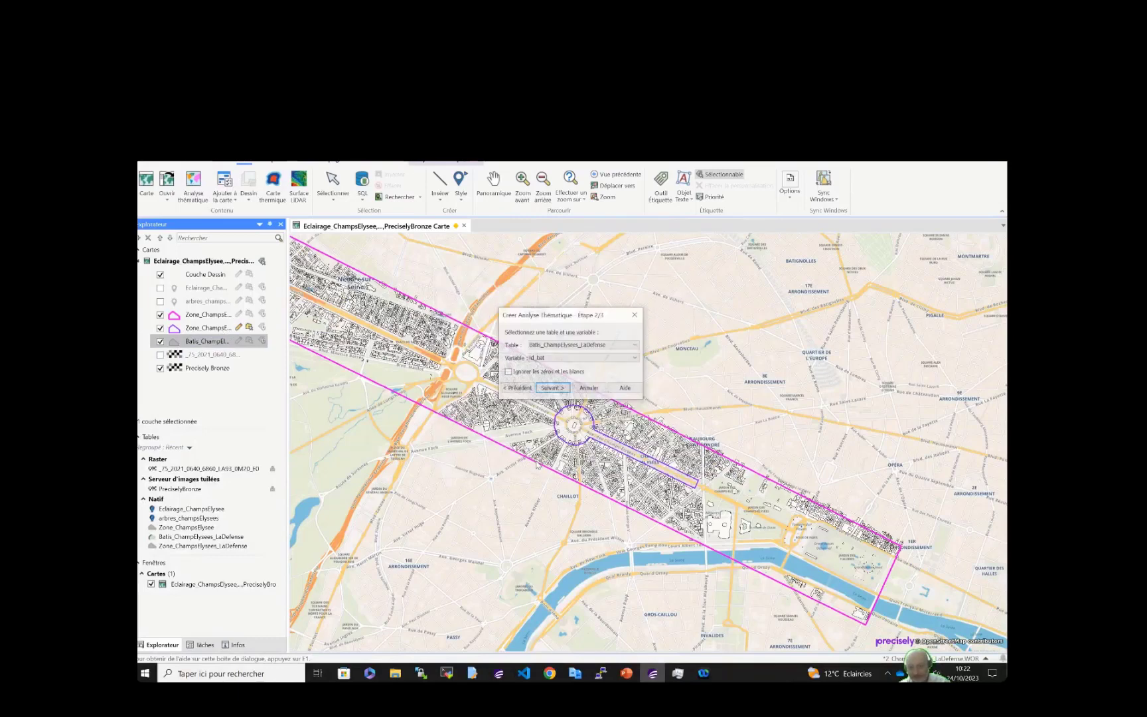
Choose dpe_cl_conso_energie as the theme variable and create the thematic map with ascending legend order
left_click(570, 360)
left_click(569, 361)
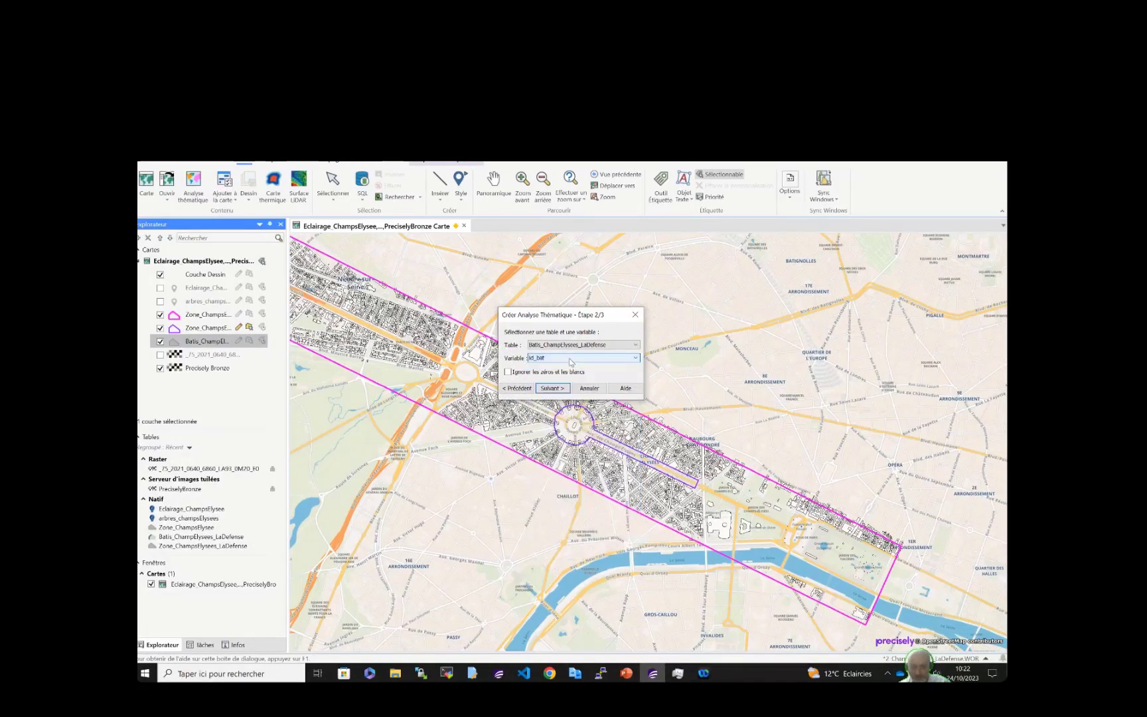
scroll(571, 363, "down", 3)
scroll(571, 362, "down", 1)
scroll(571, 362, "down", 1)
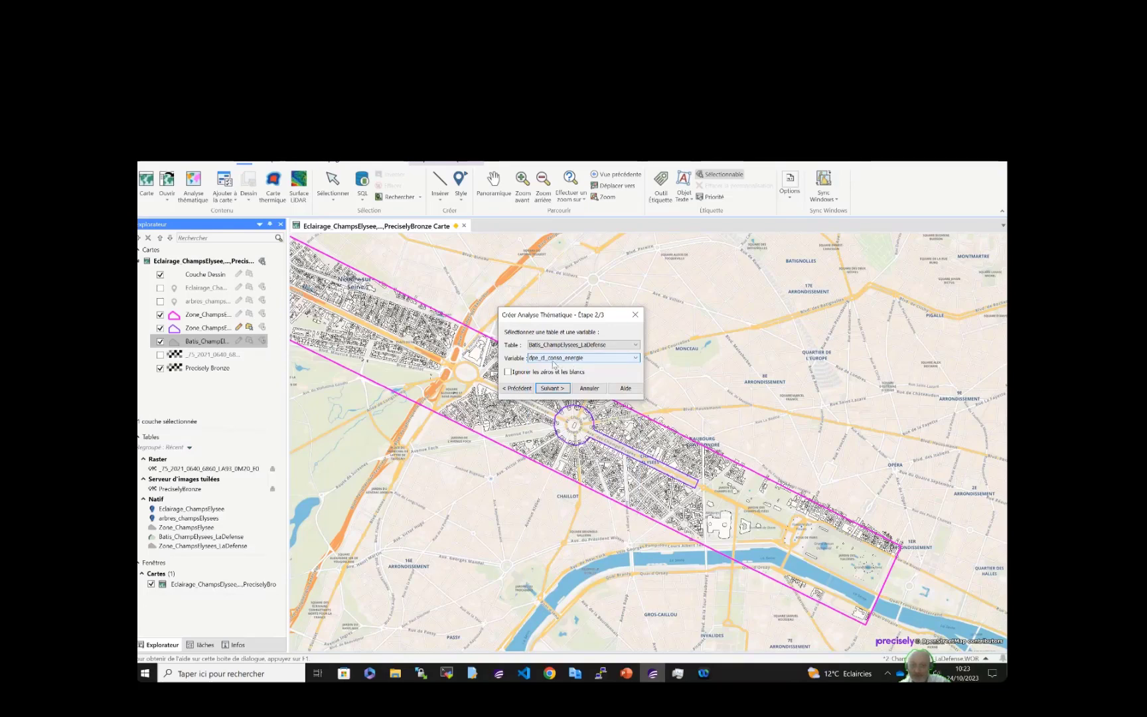
left_click(553, 388)
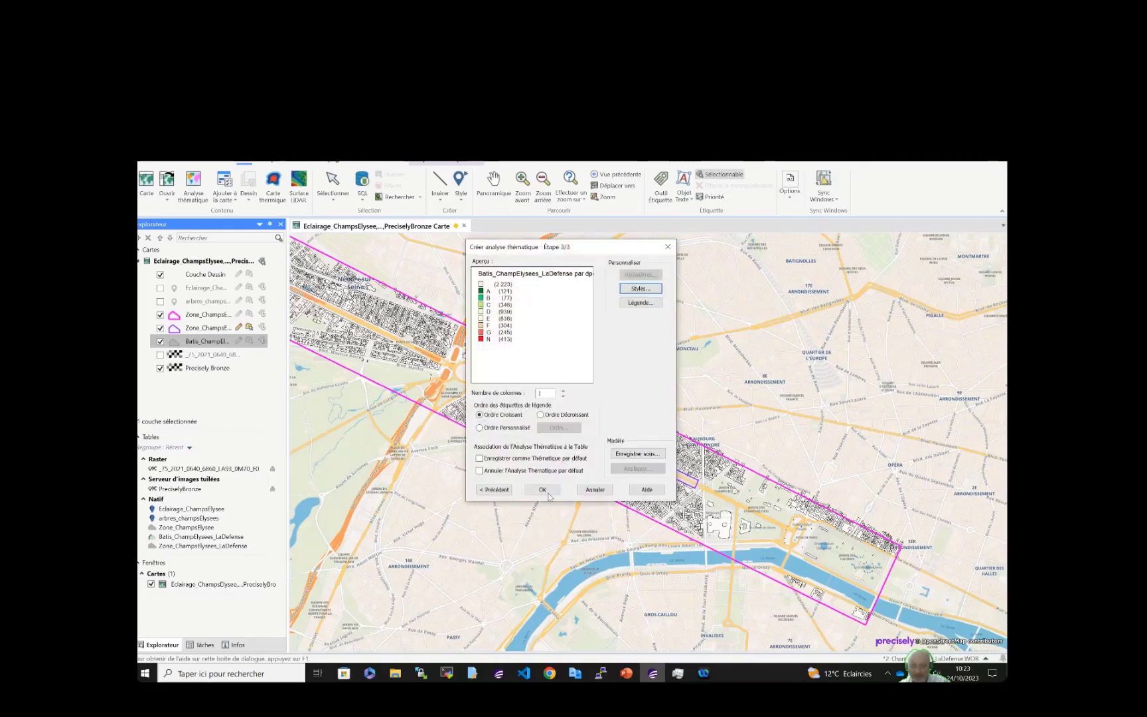
left_click(547, 494)
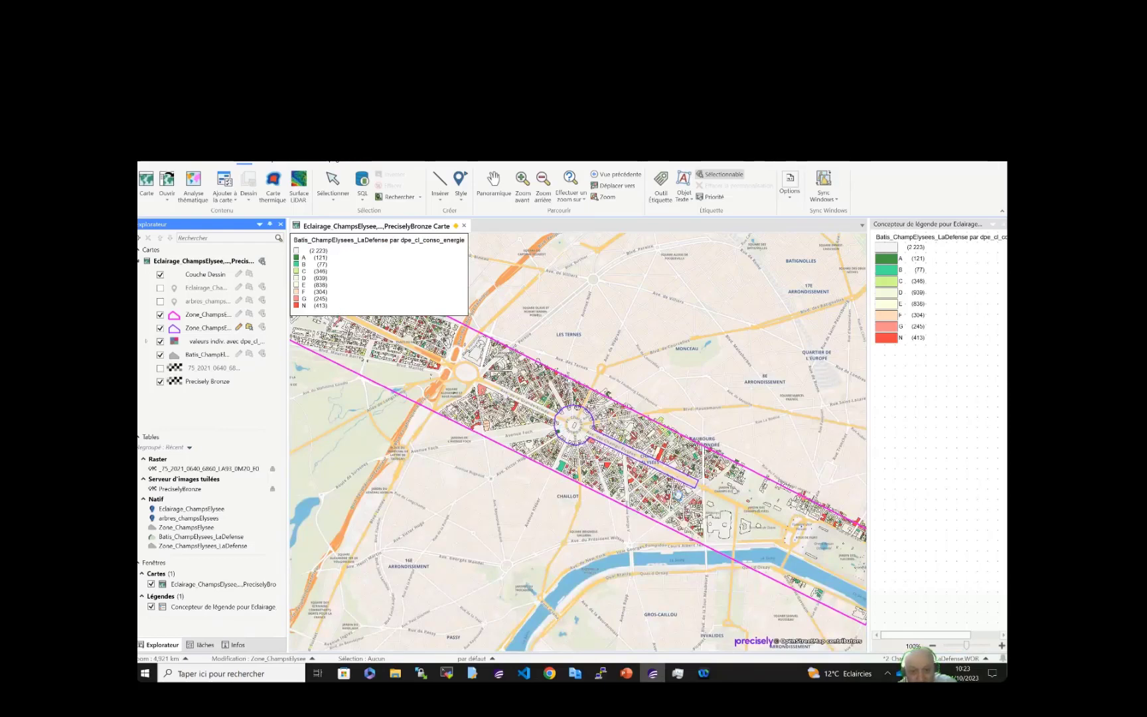
Create a 3D map from the Champs-Élysées map with Mapzen Terrarium as elevation source and PreciselyBronze as surface, replacing the existing file
scroll(678, 494, "up", 1)
scroll(677, 493, "down", 1)
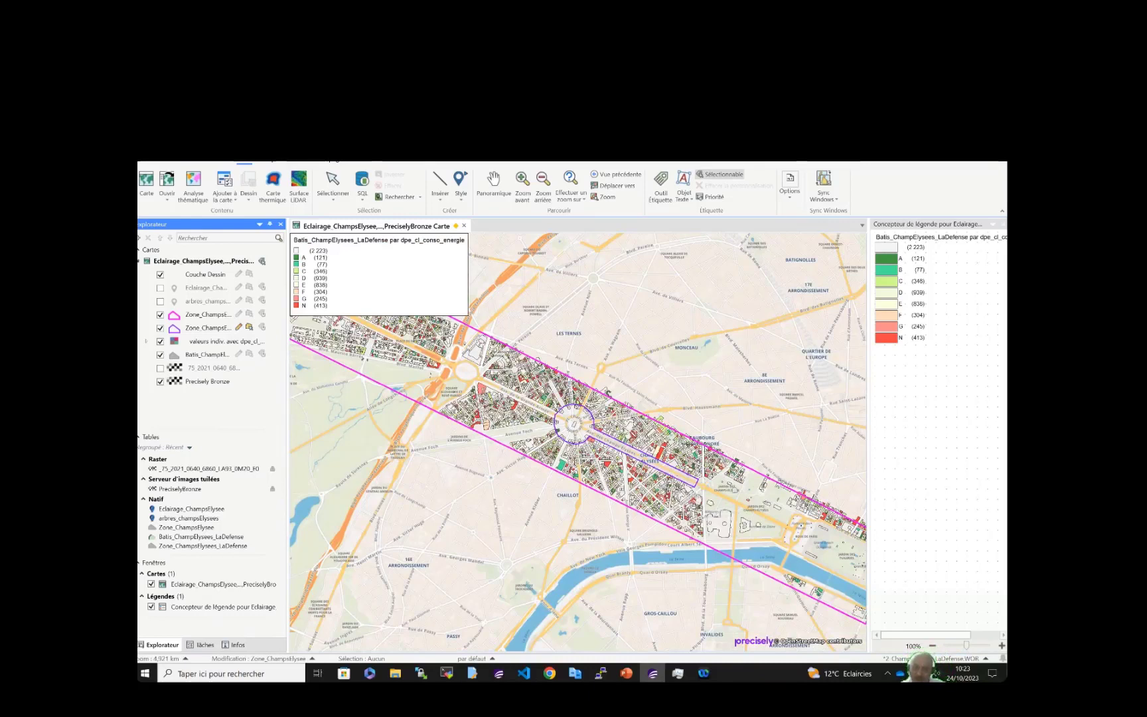
left_click(398, 162)
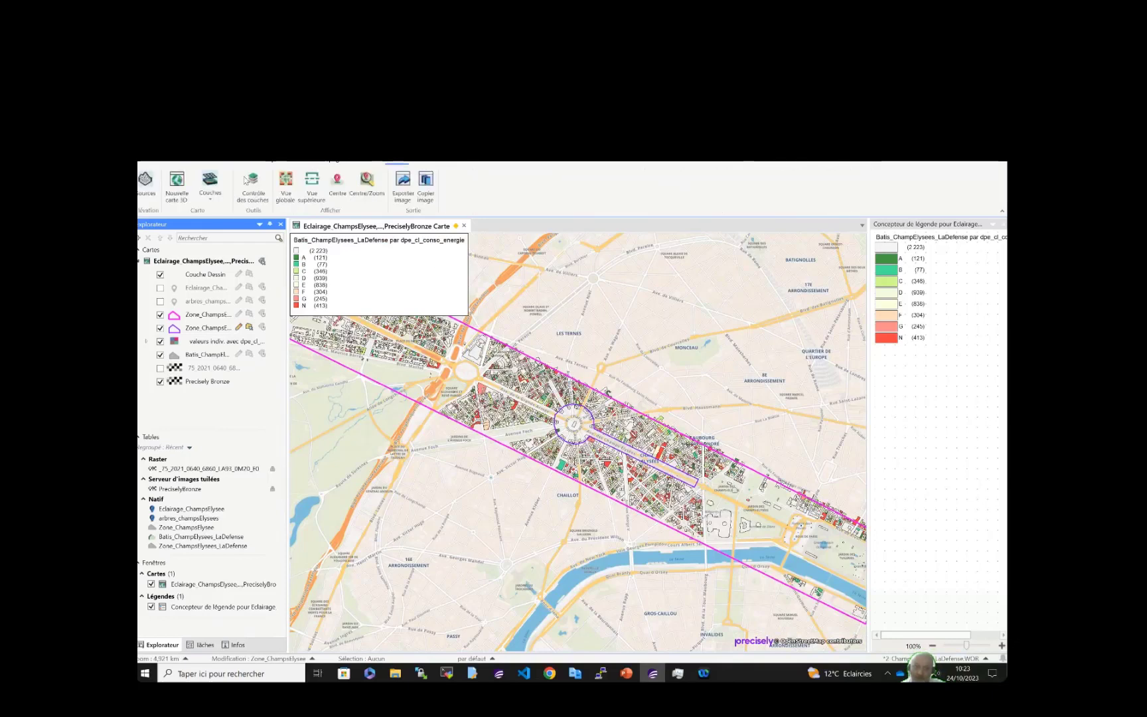
left_click(176, 187)
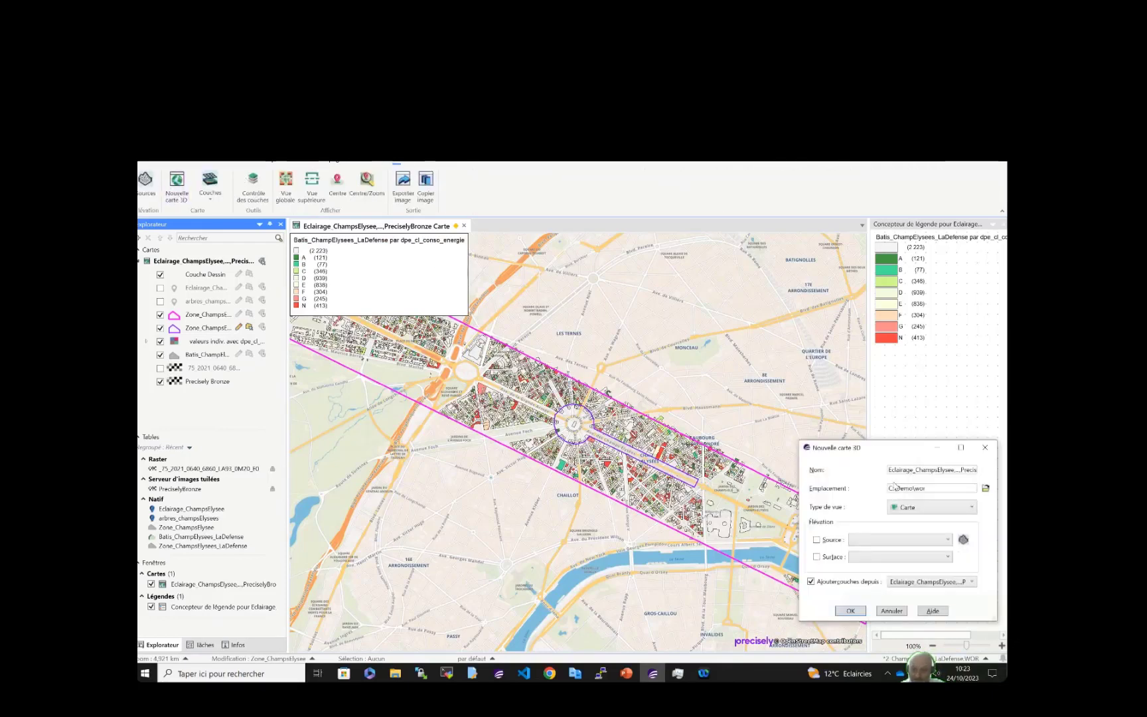
left_click_drag(865, 444, 519, 360)
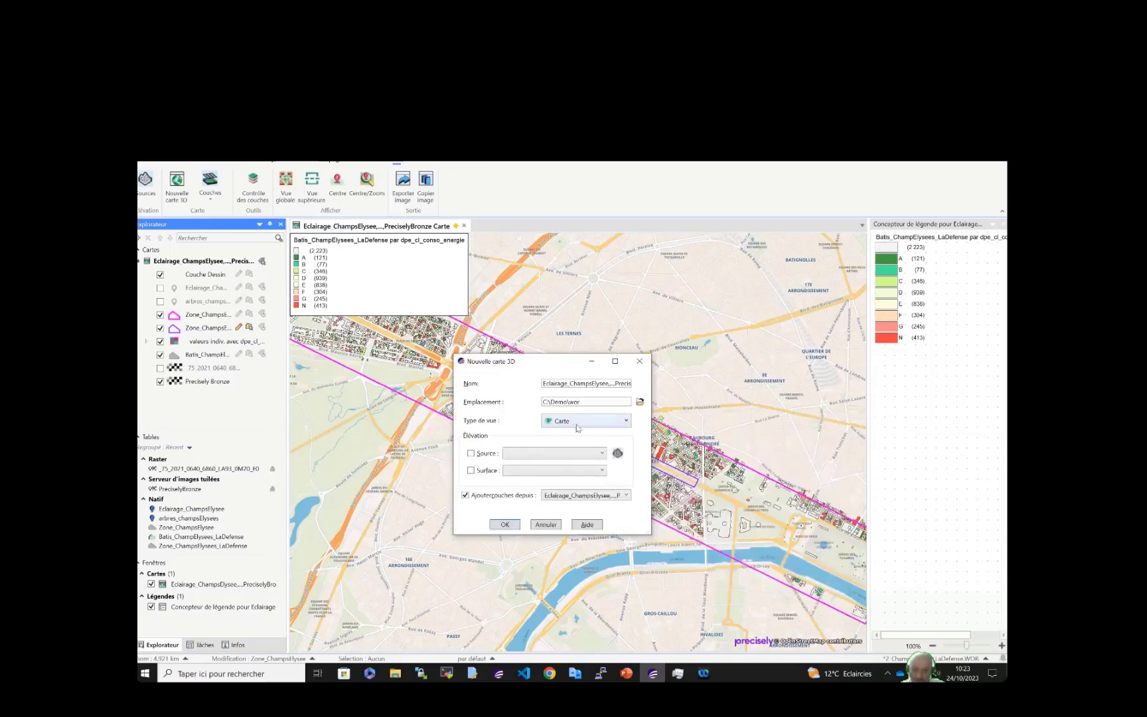
left_click(566, 454)
left_click(556, 470)
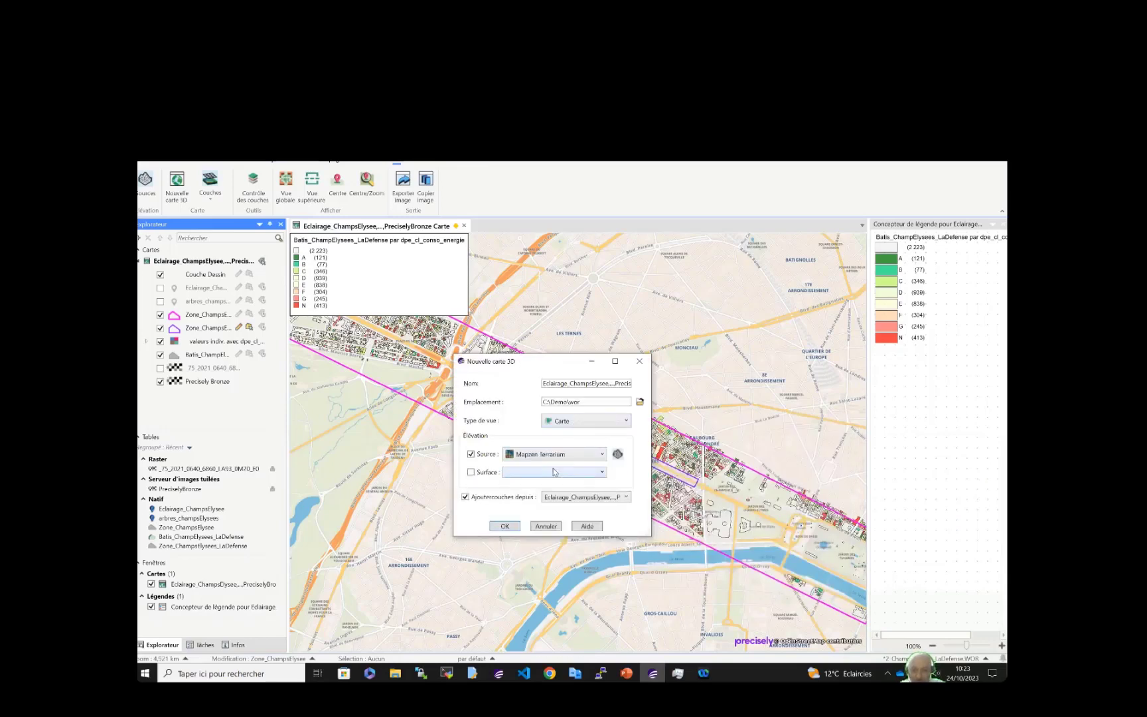
left_click(554, 472)
left_click(518, 493)
left_click(506, 527)
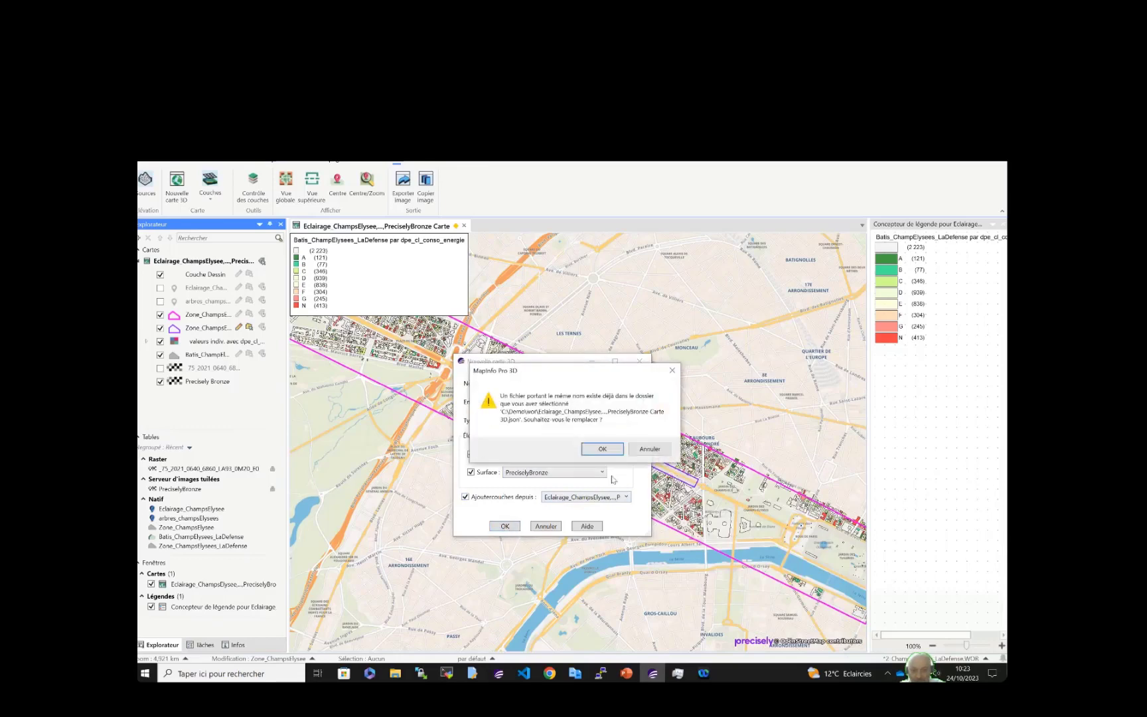
left_click(602, 449)
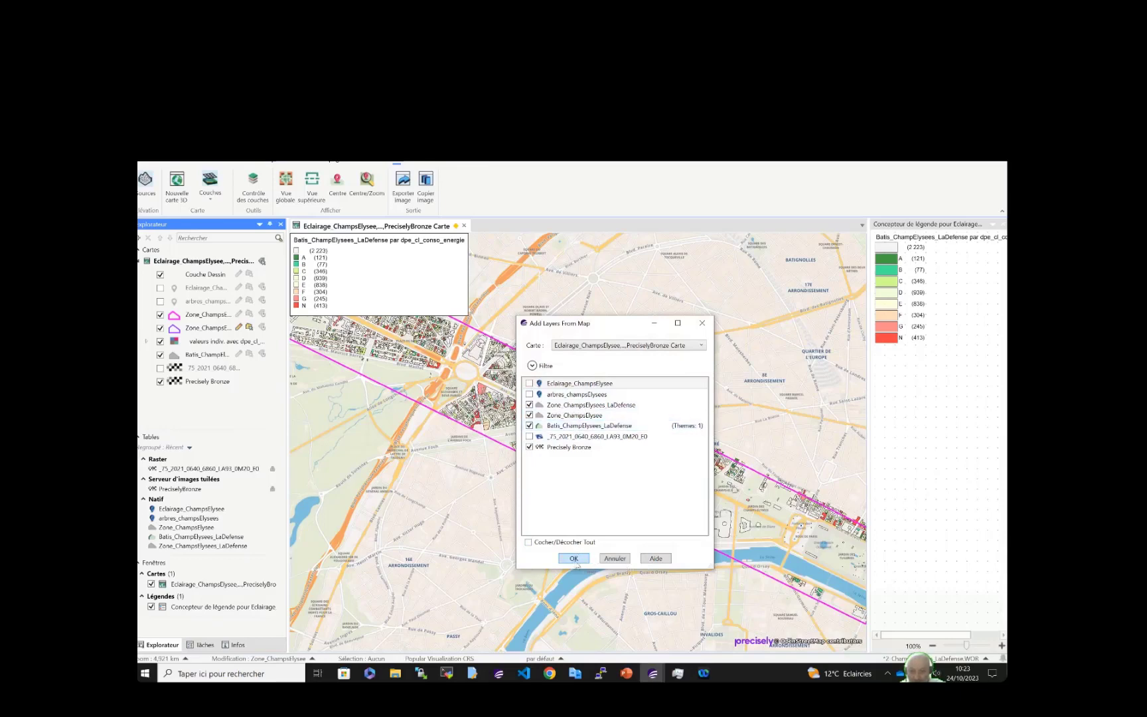
Add the preselected zone, building and Precisely Bronze layers to the 3D map and close the legend designer
left_click(574, 558)
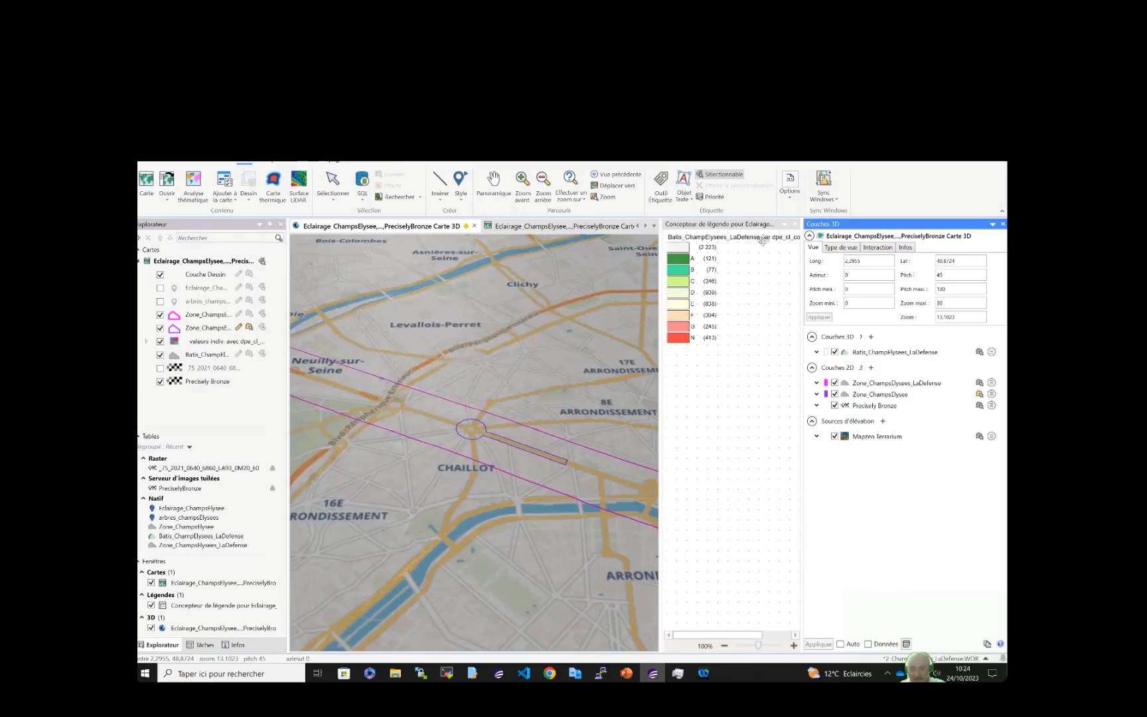
left_click(795, 226)
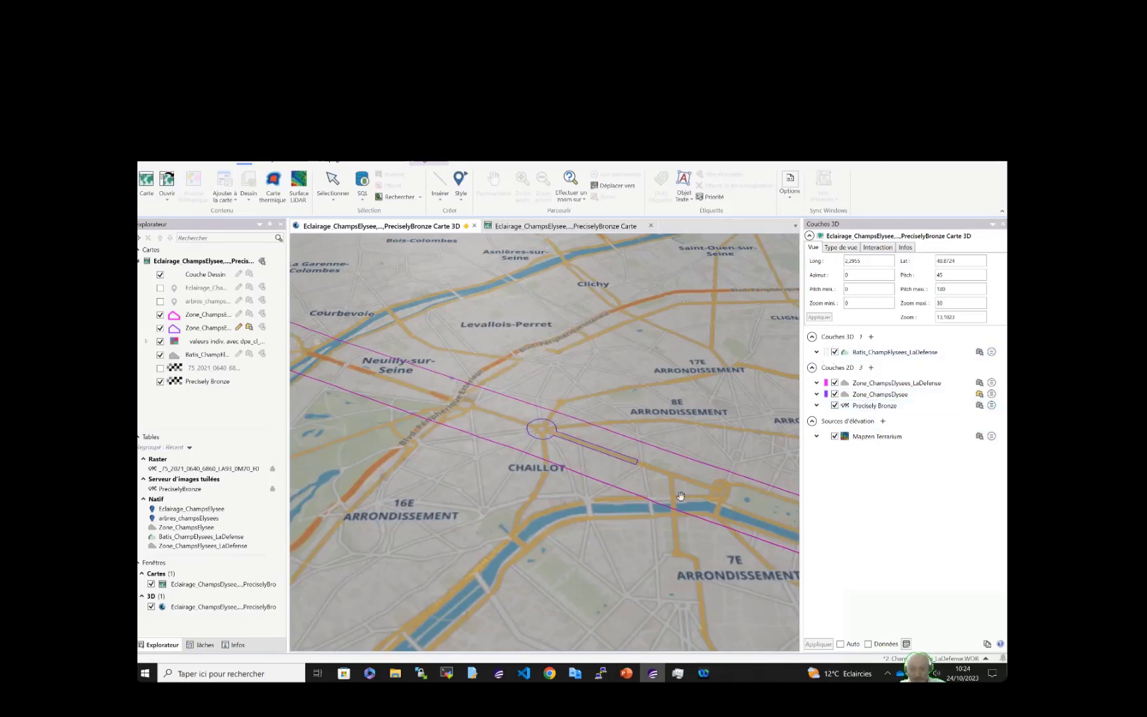
left_click_drag(684, 503, 590, 434)
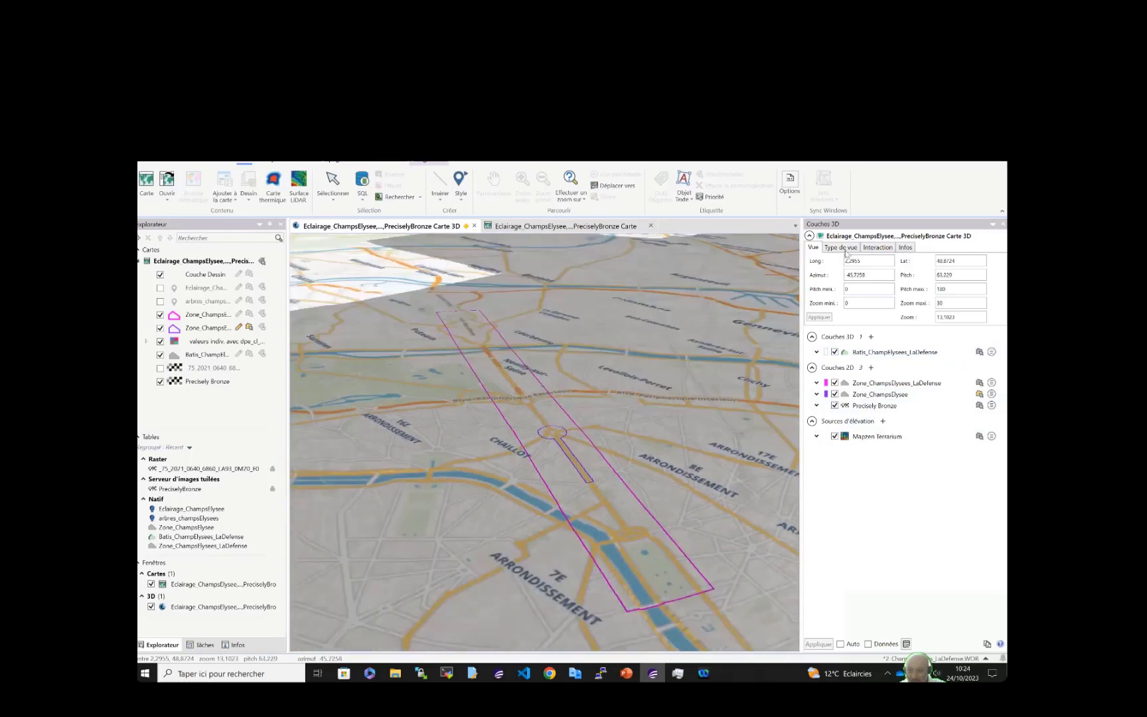
Set the height mode of the Batis_ChampsElysees_LaDefense 3D layer to Par rapport au terrain and enable automatic application of changes
left_click(817, 352)
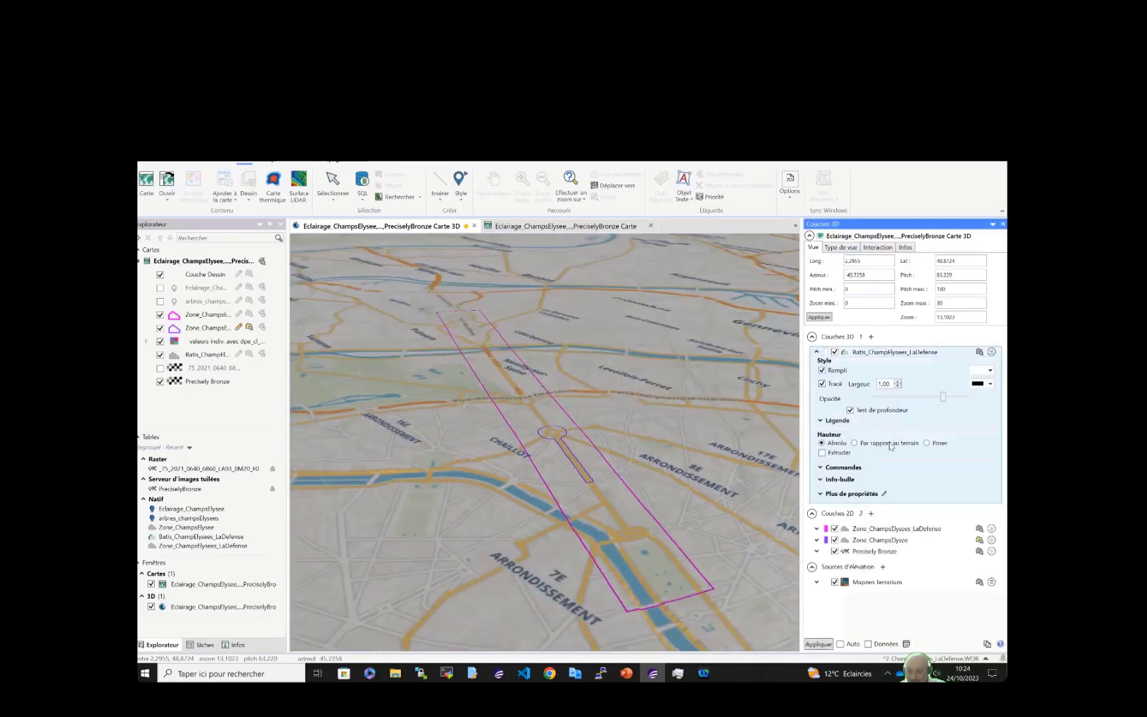
left_click(840, 644)
left_click(828, 647)
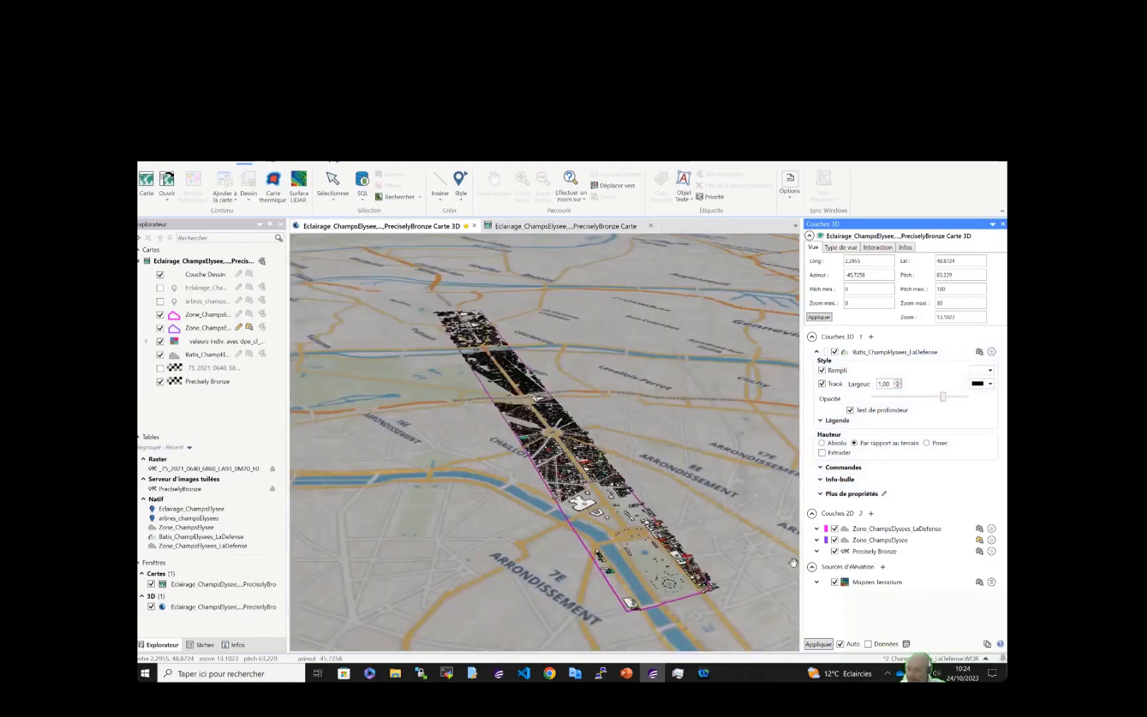
Extrude the Batis_ChampsElysees_LaDefense buildings using the hauteur column as height expression (f.properties.hauteur)
left_click(823, 452)
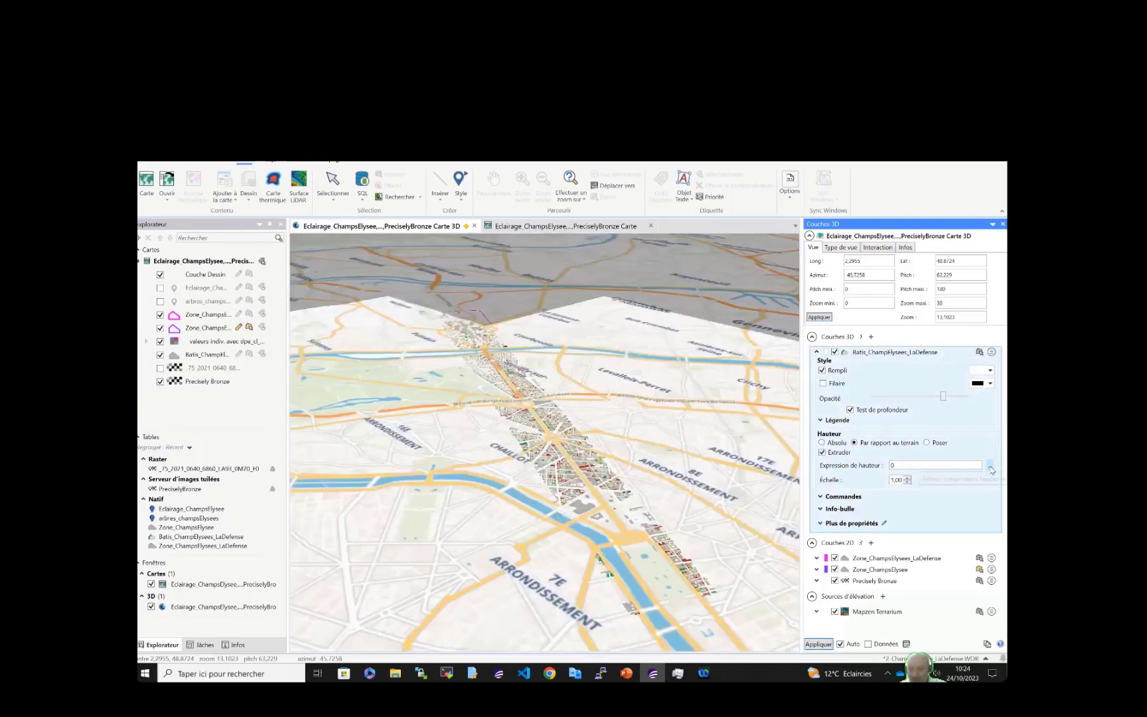
left_click(990, 466)
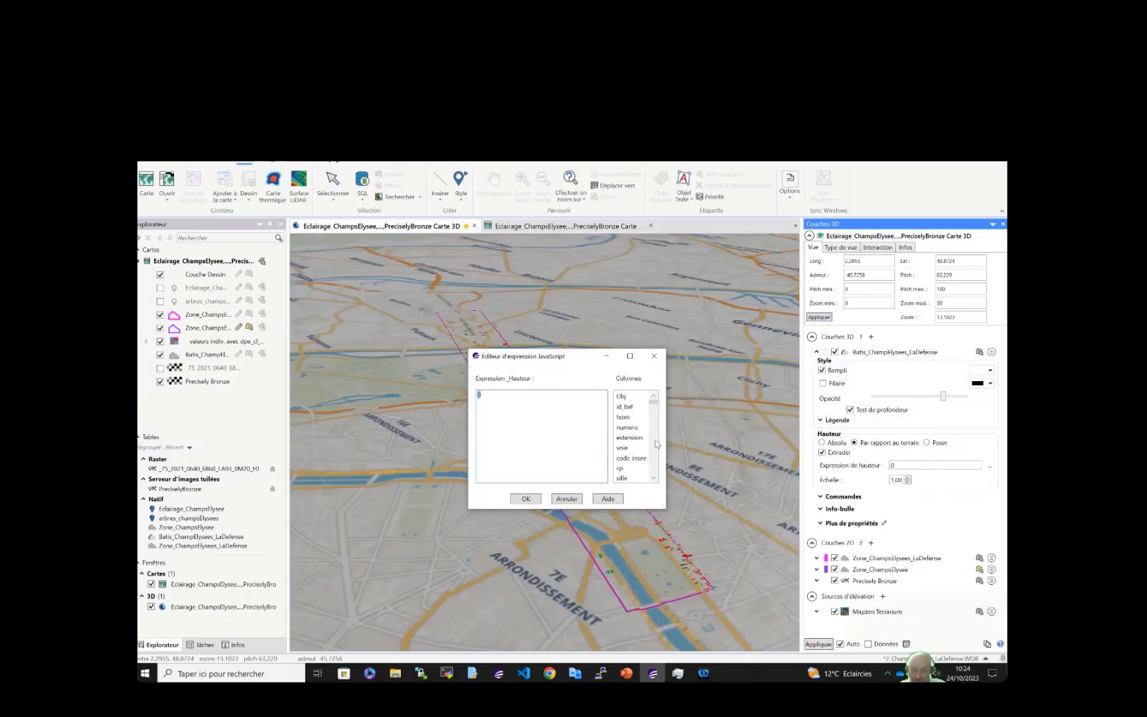
left_click(655, 481)
left_click(656, 481)
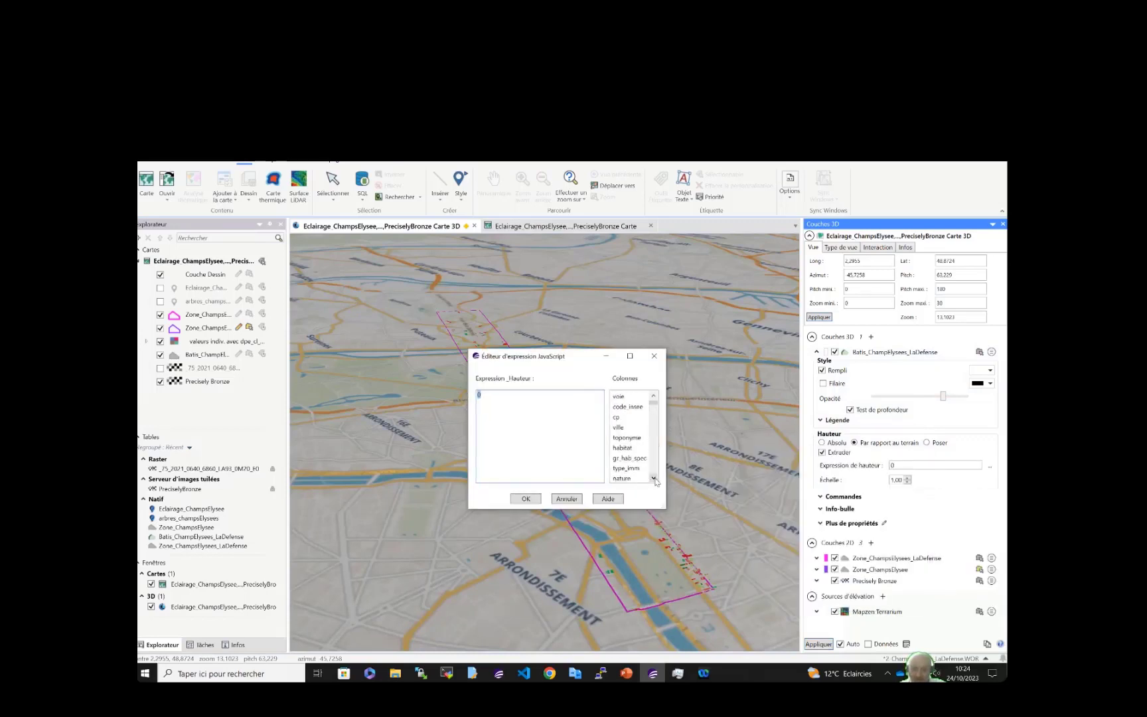
left_click(655, 481)
left_click(655, 480)
left_click(655, 480)
left_click(655, 481)
left_click(655, 481)
left_click(655, 481)
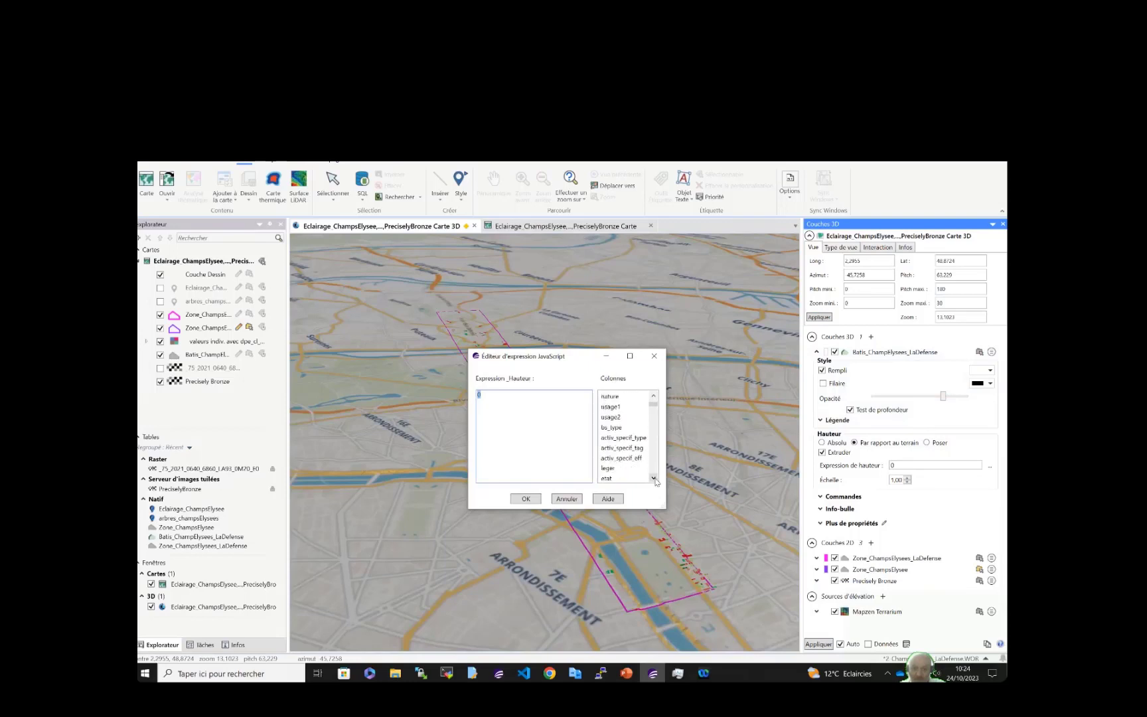
left_click(655, 481)
left_click(655, 481)
left_click(655, 478)
left_click(655, 478)
left_click(655, 478)
left_click(656, 478)
left_click(655, 478)
left_click(655, 478)
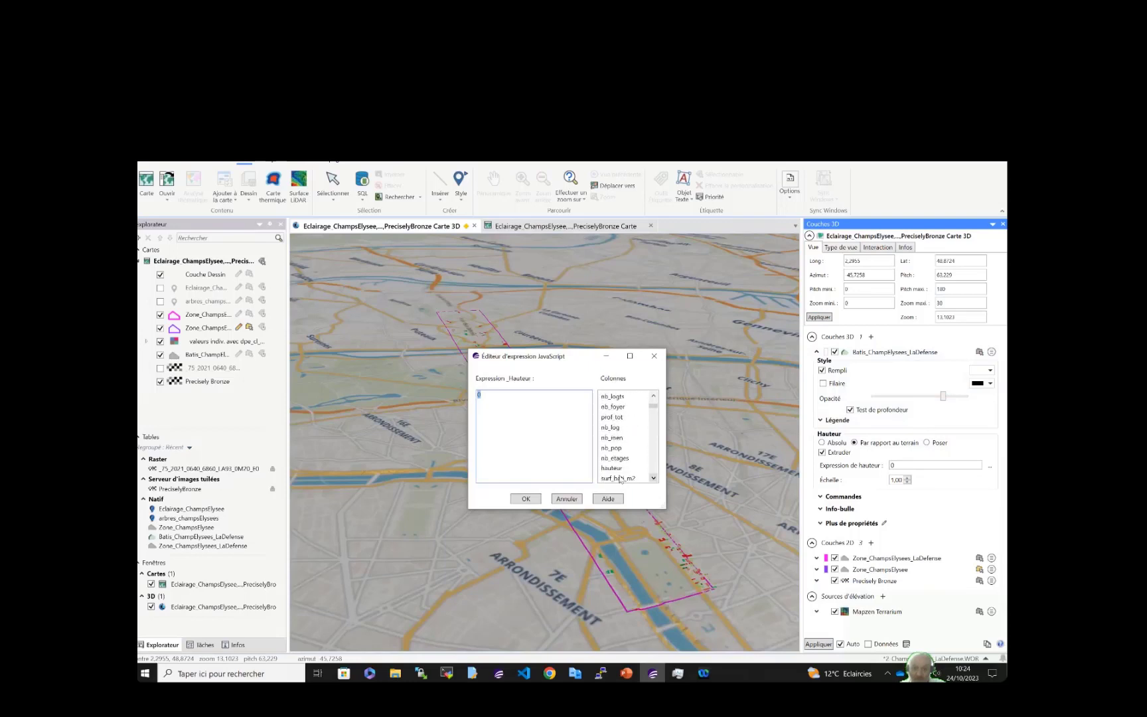
left_click(617, 469)
double_click(617, 469)
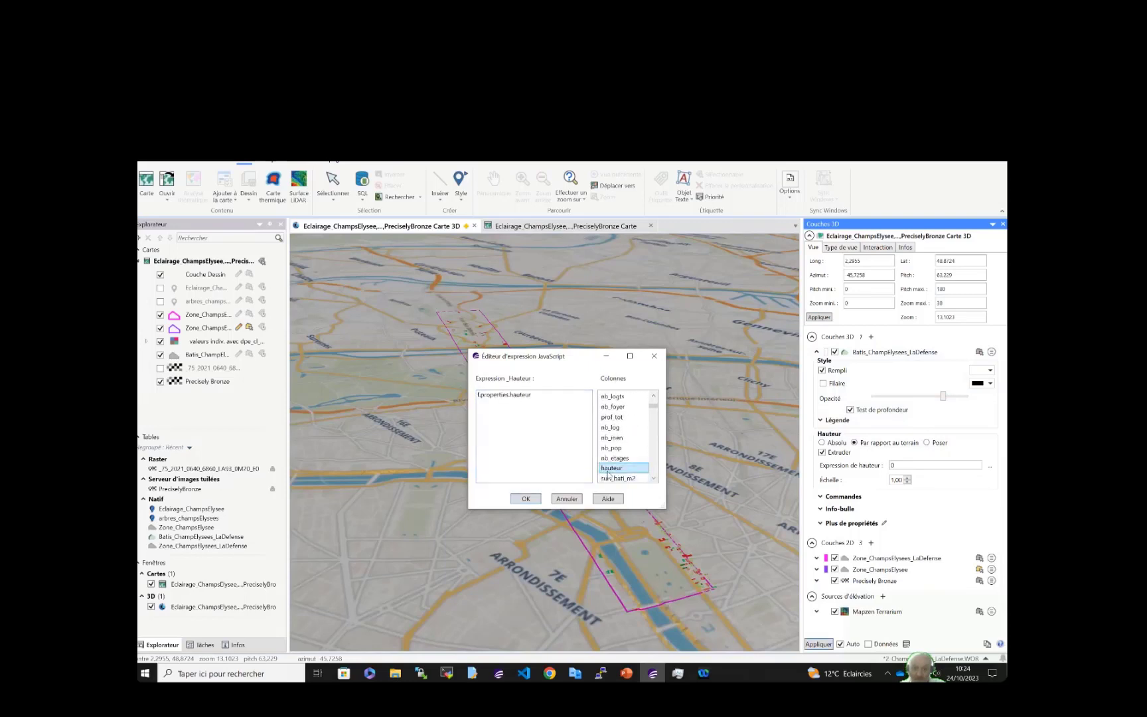
left_click(527, 500)
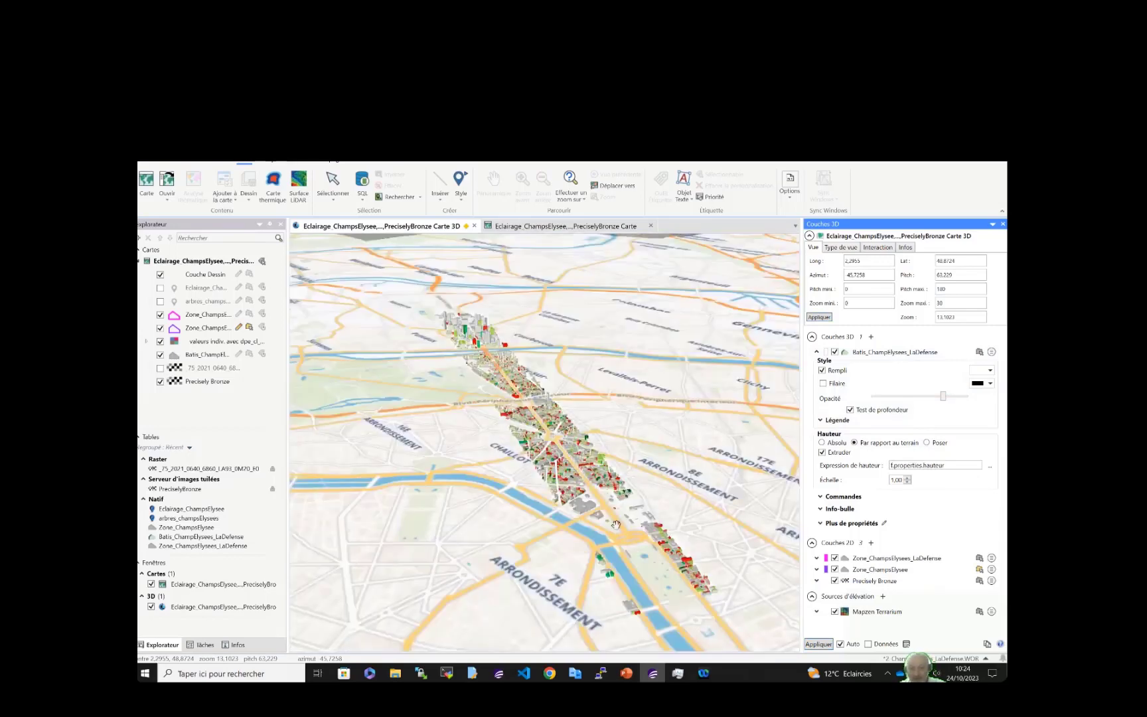
Examine the extruded buildings in 3D along the Champs-Élysées axis and up close among the La Défense towers
right_click_drag(616, 525, 574, 487)
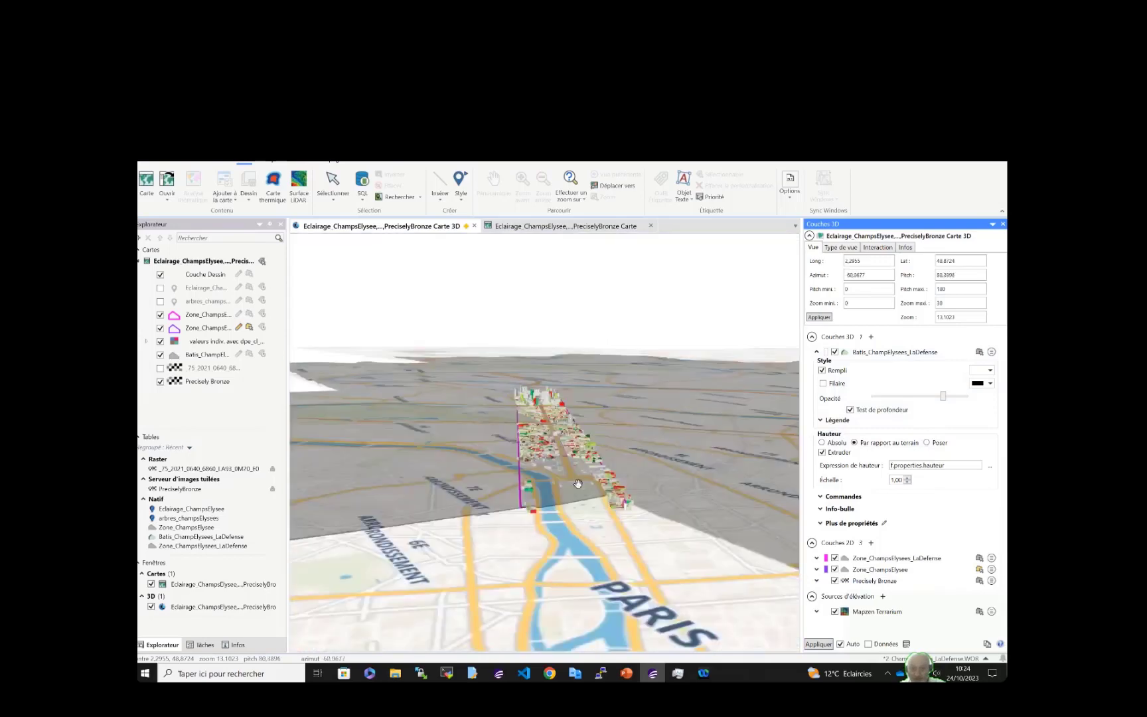
scroll(575, 486, "up", 3)
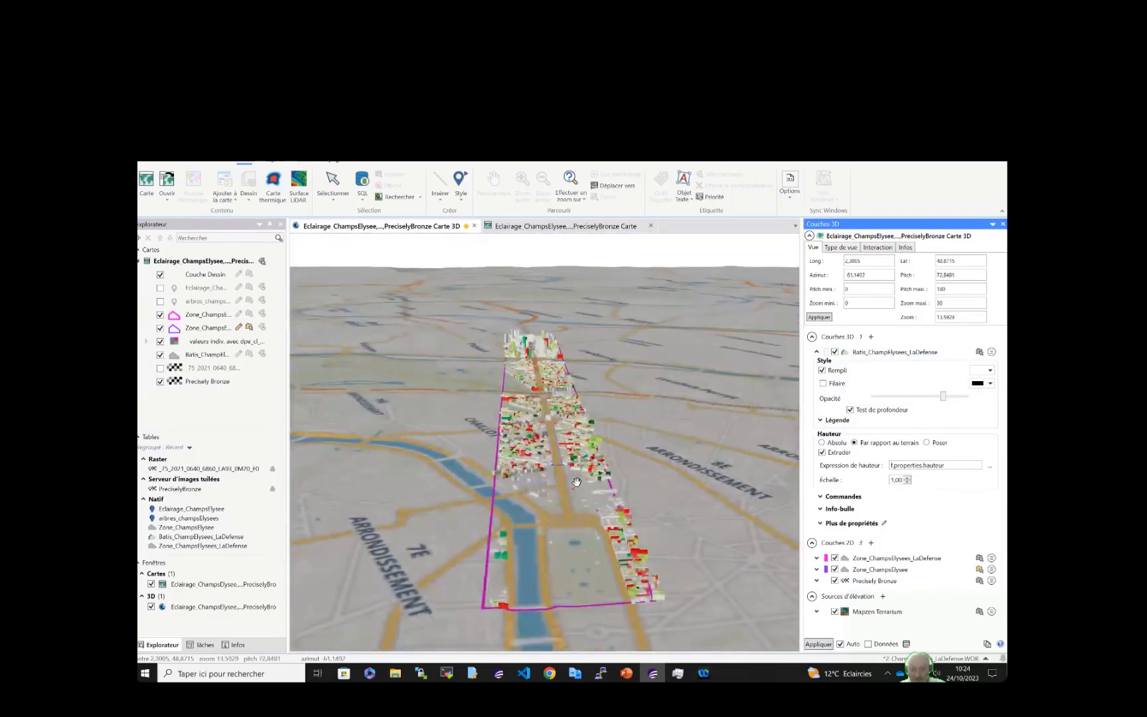
scroll(571, 504, "up", 3)
right_click_drag(566, 526, 571, 486)
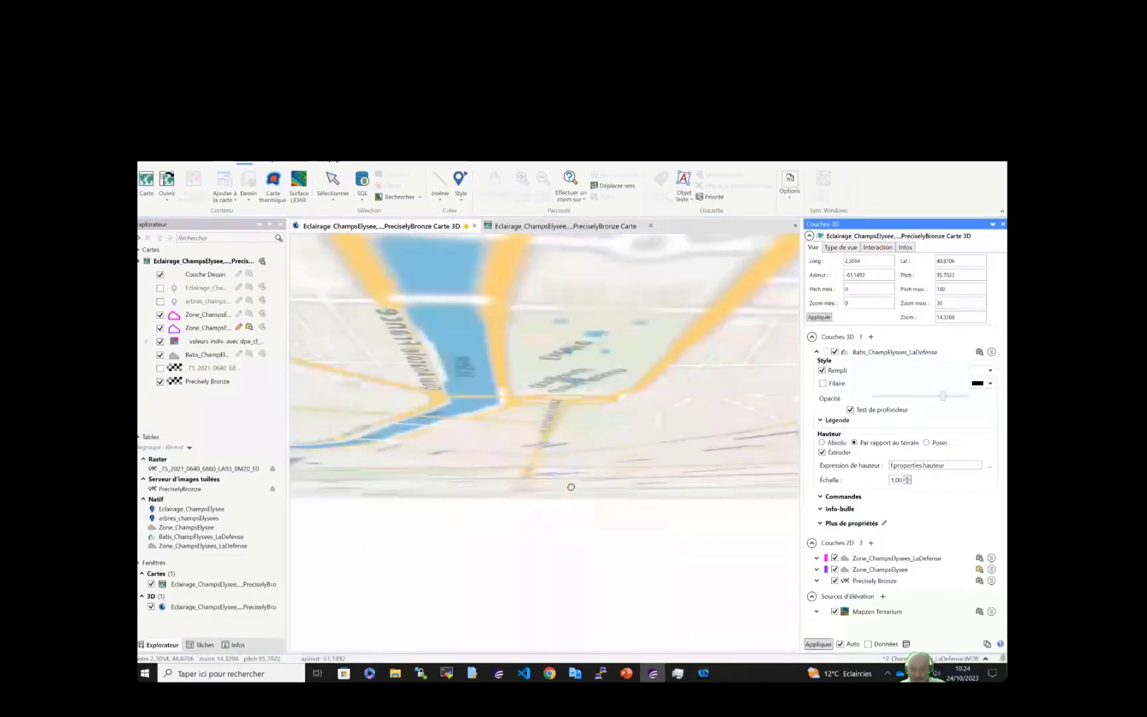
scroll(568, 484, "up", 3)
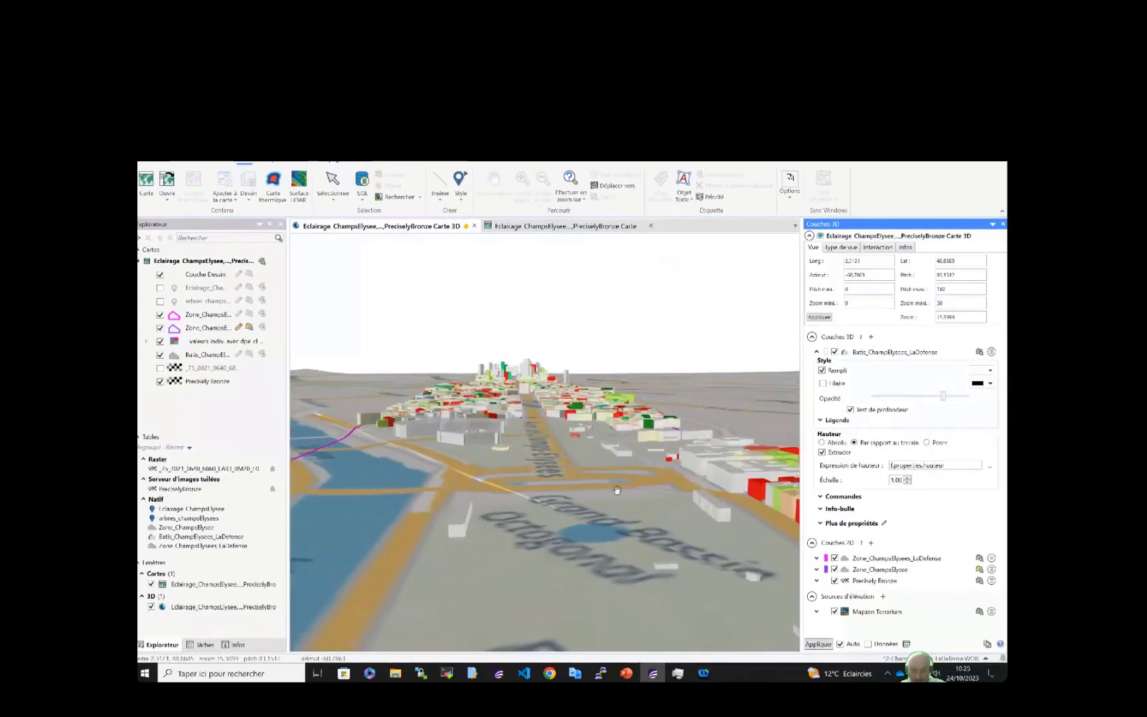
left_click_drag(617, 491, 663, 497)
right_click_drag(576, 459, 573, 478)
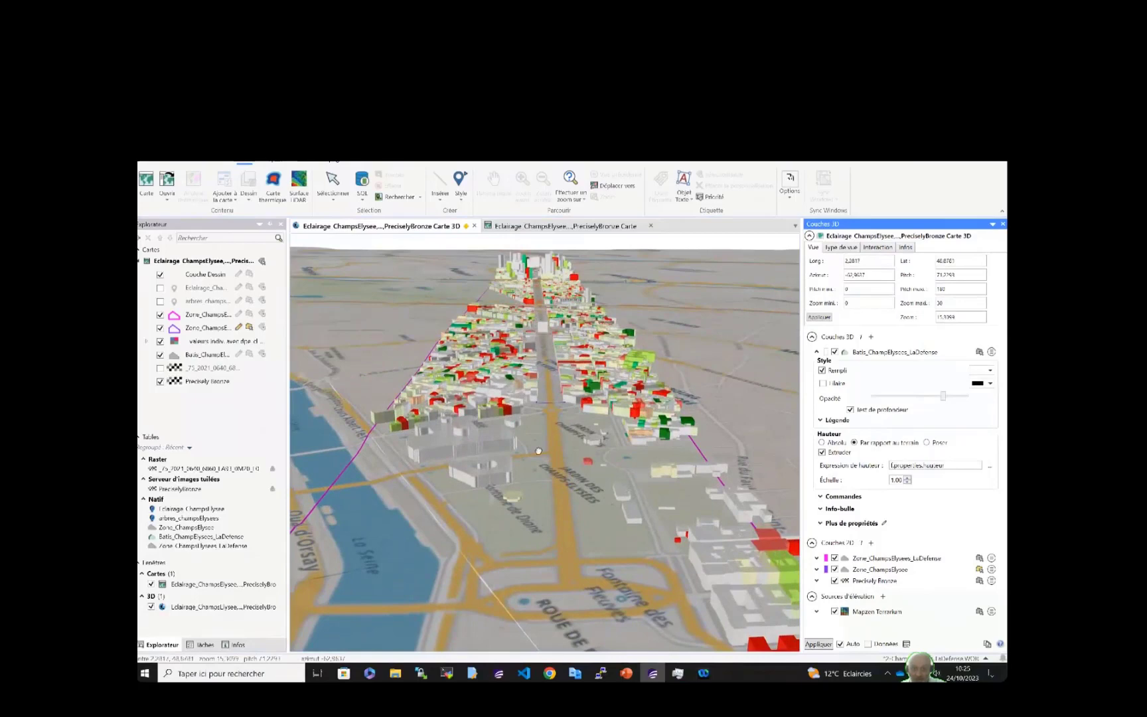
left_click_drag(538, 451, 548, 547)
left_click_drag(548, 427, 550, 554)
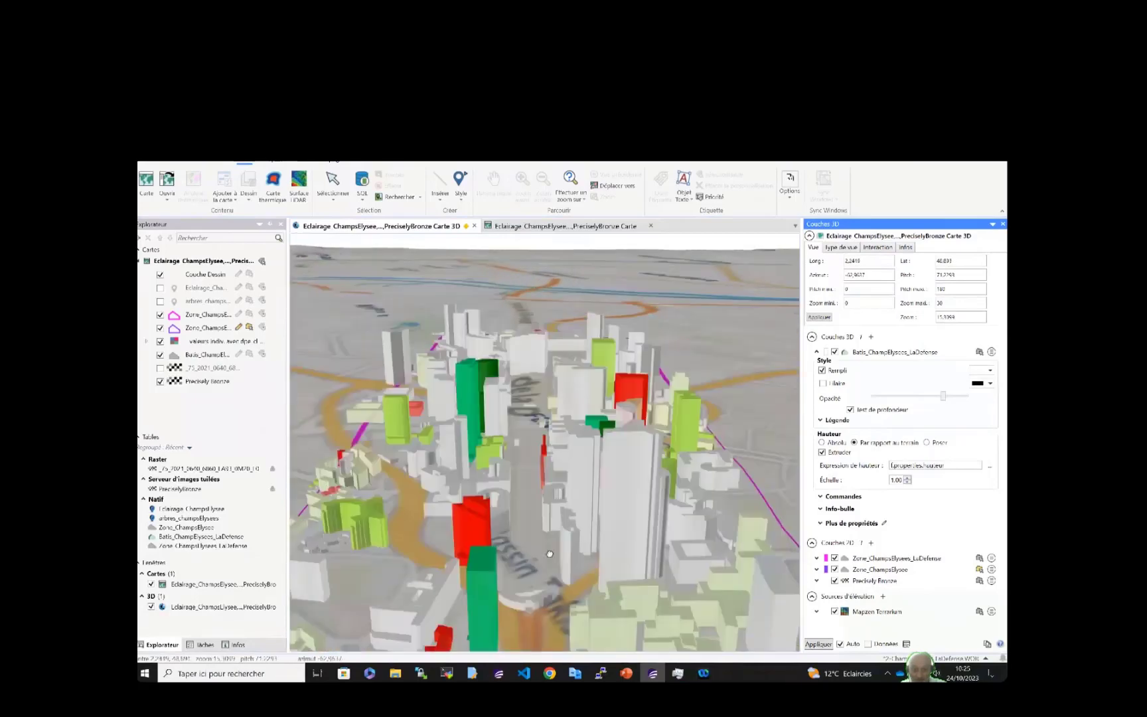
left_click_drag(558, 488, 566, 554)
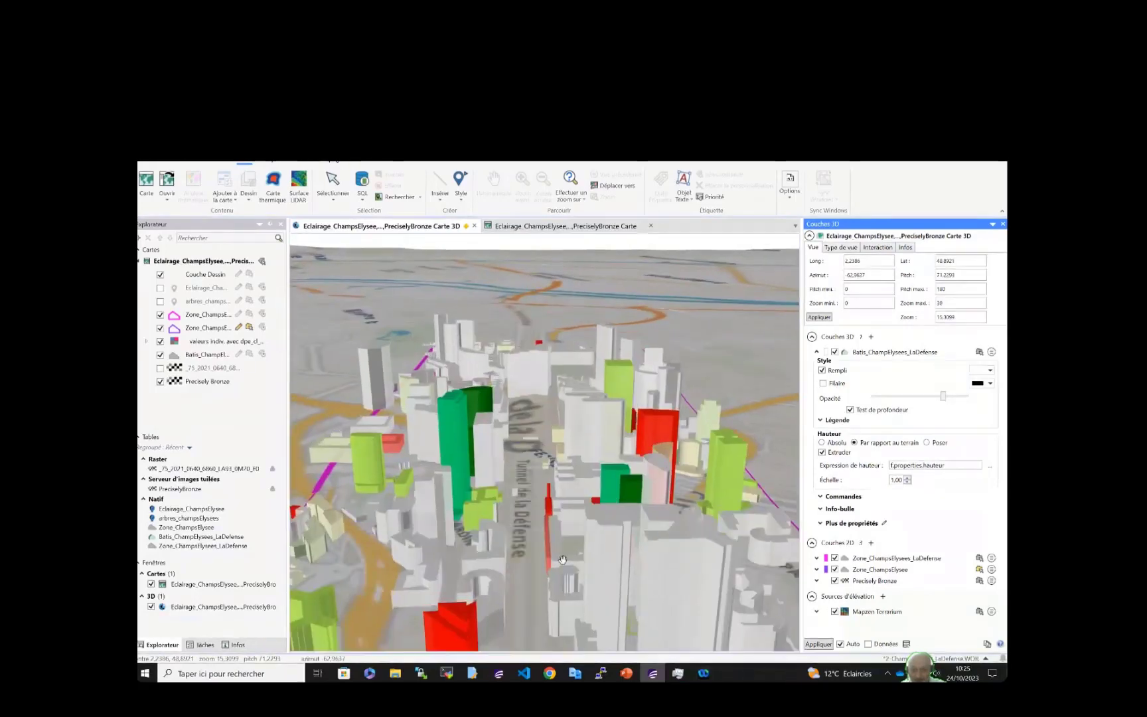
right_click_drag(566, 554, 551, 496)
right_click_drag(535, 494, 525, 463)
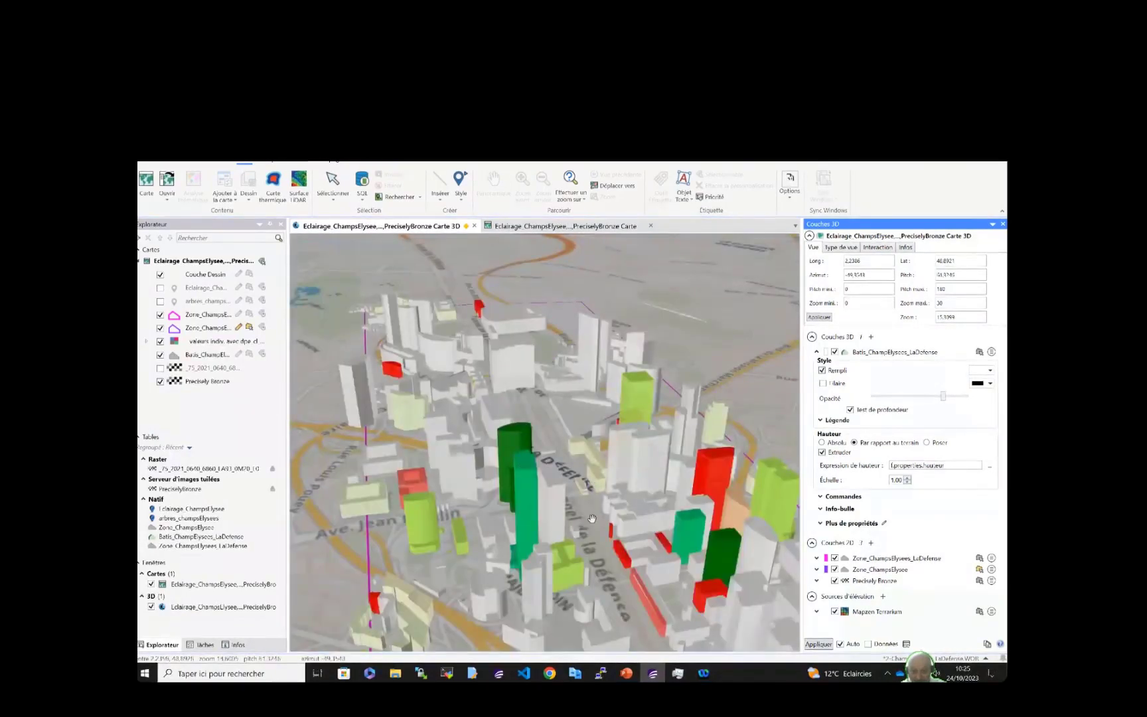
Examine the energy classes of the 3D buildings from La Défense back to the Champs-Élysées gardens
scroll(592, 519, "down", 5)
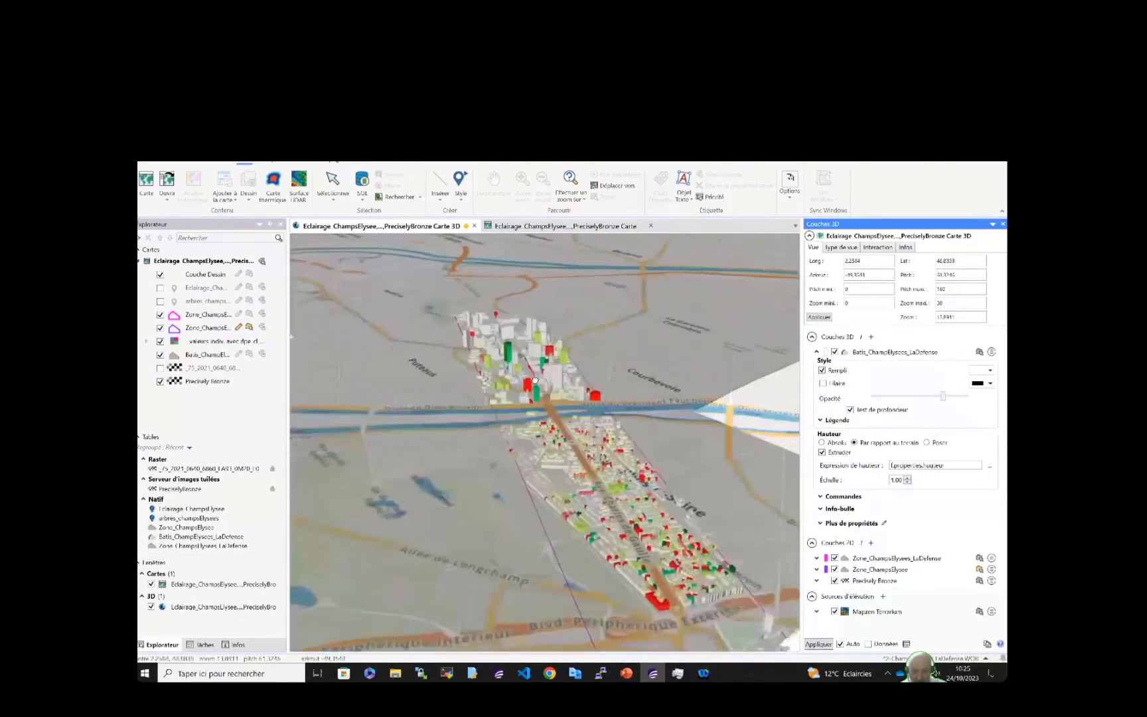
left_click_drag(704, 587, 557, 480)
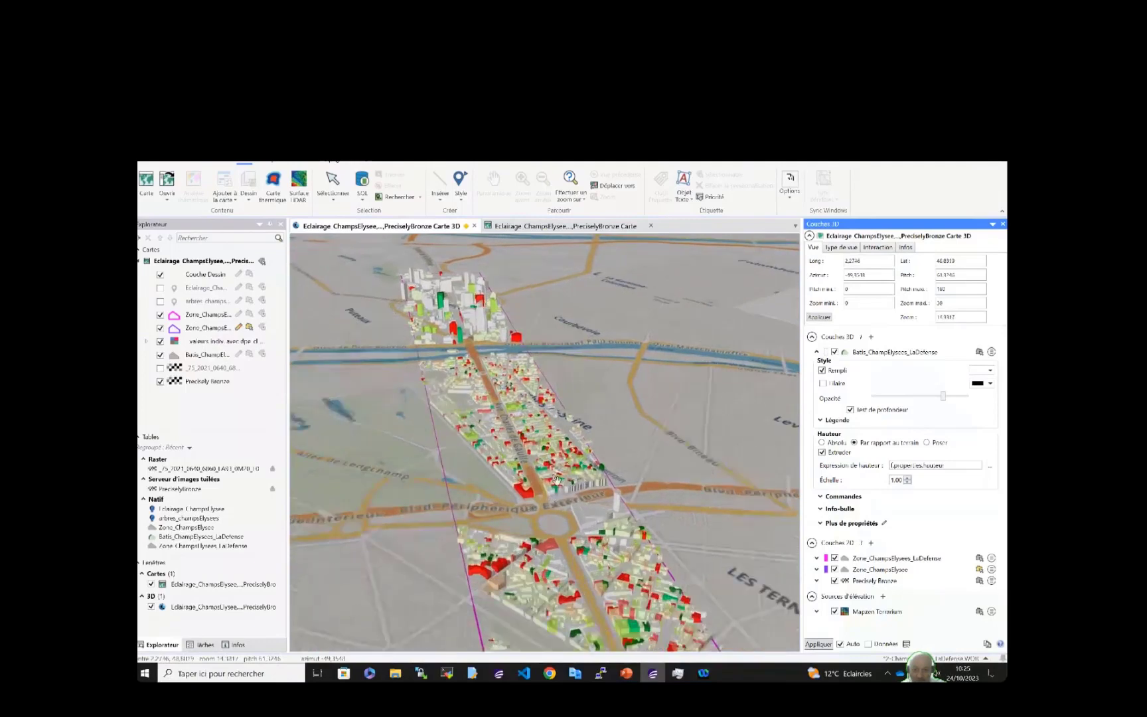
scroll(556, 479, "up", 2)
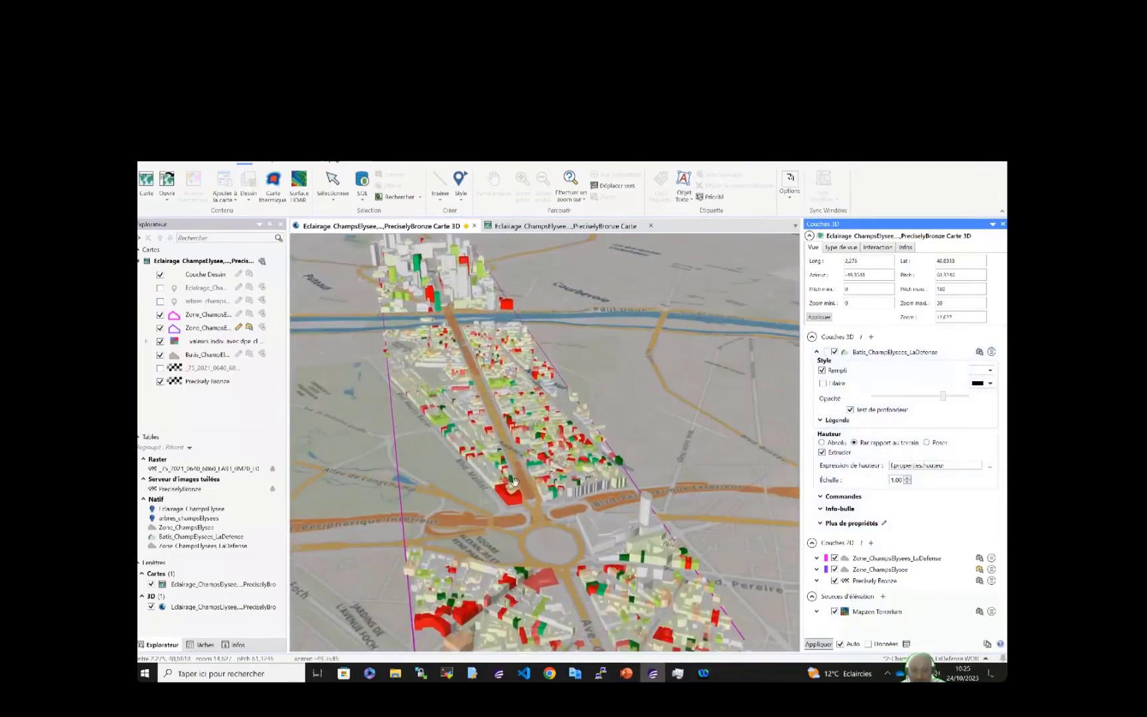
mouse_move(560, 580)
middle_mouse_down()
mouse_move(538, 557)
mouse_move(567, 575)
middle_mouse_up()
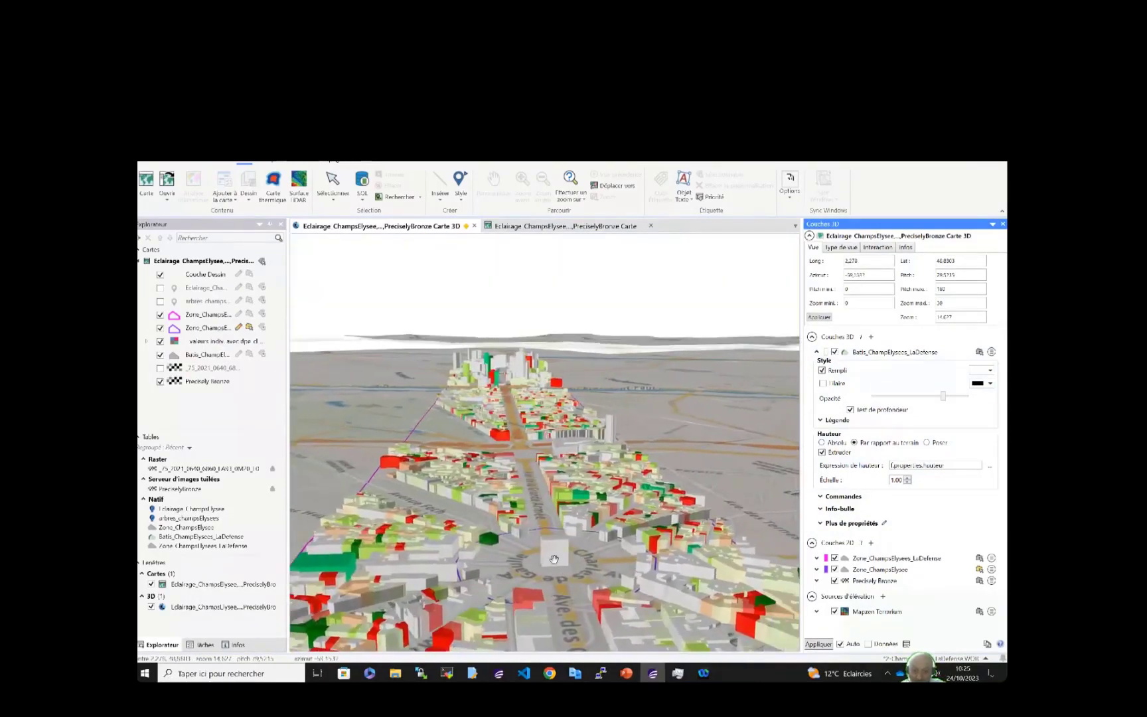
left_click_drag(567, 575, 556, 471)
left_click_drag(561, 571, 585, 531)
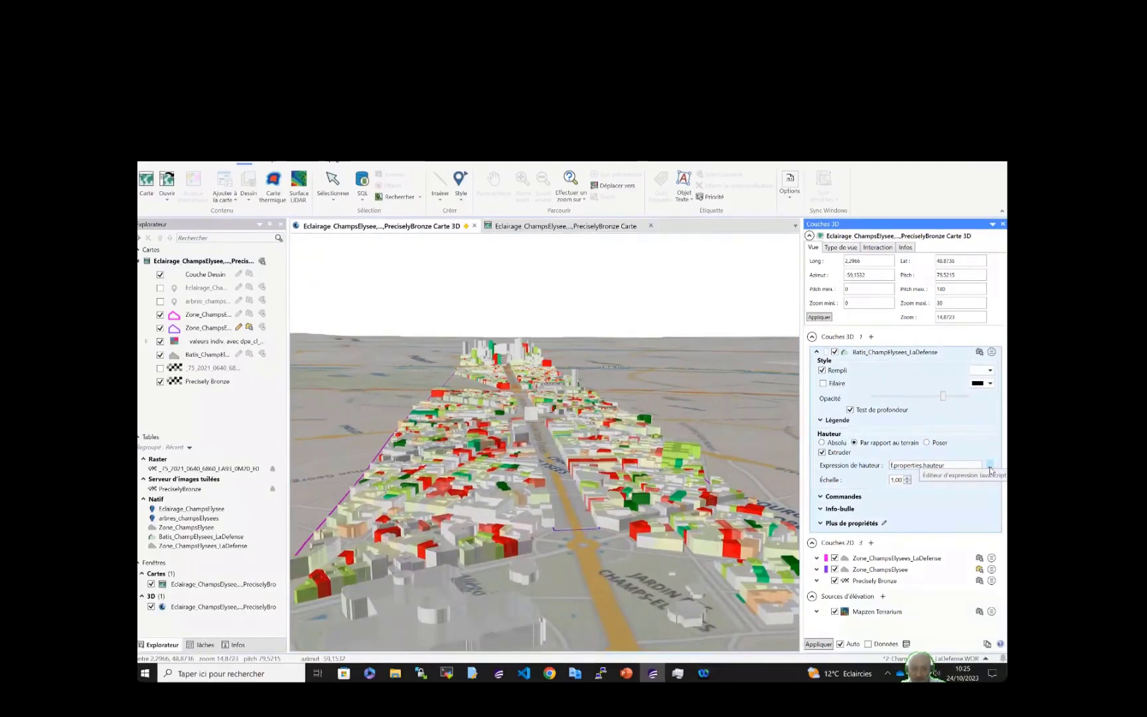
Set the height expression of the extruded Batis_ChampElysees_LaDefense 3D layer to the nb_log column (f.properties.nb_log) and apply it
left_click(527, 226)
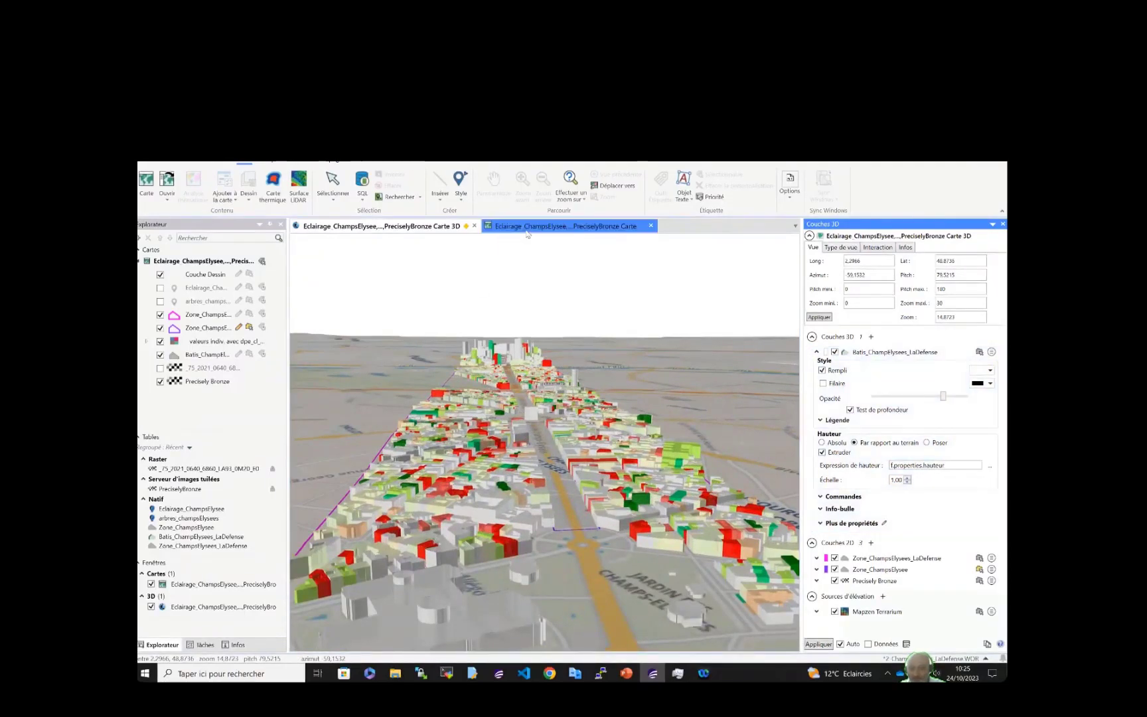
left_click(990, 466)
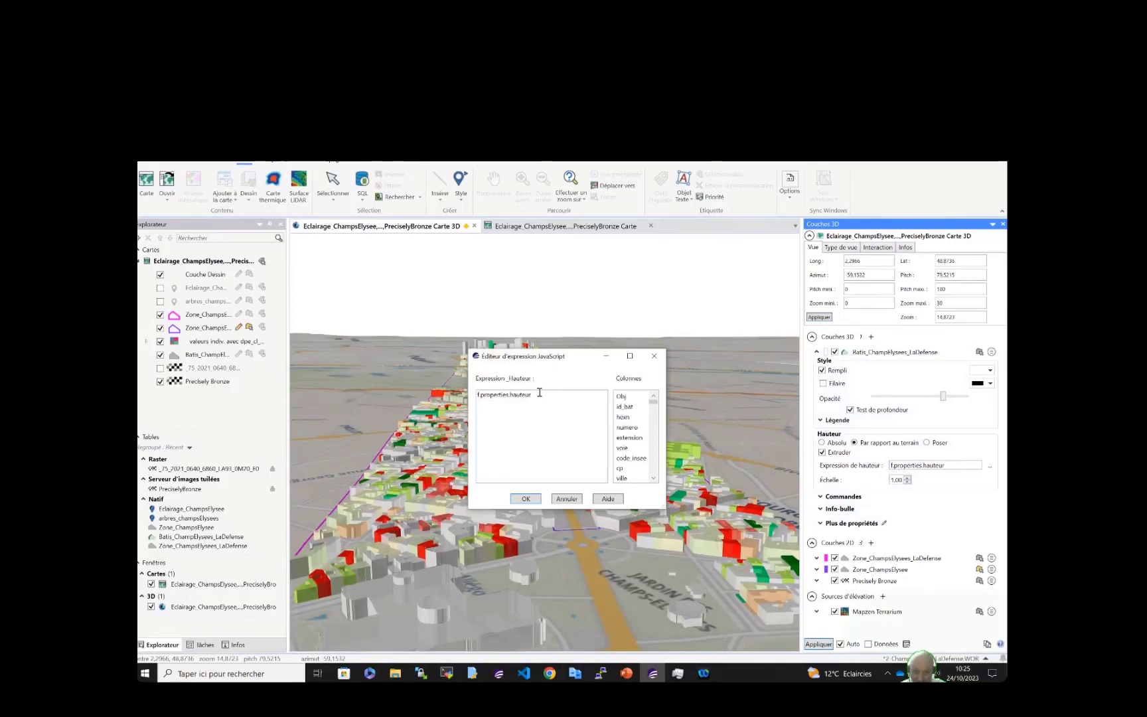
key("ctrl+a")
left_click(655, 480)
left_click(654, 480)
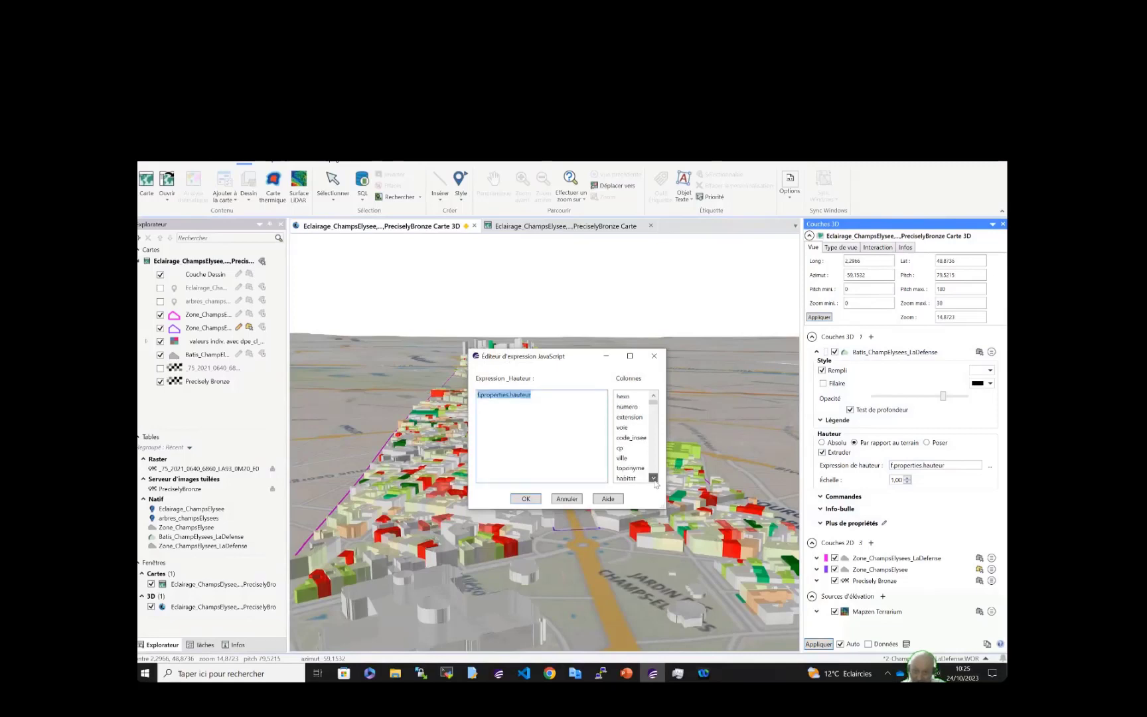
left_click(654, 480)
left_click(654, 479)
left_click(655, 479)
left_click(654, 479)
left_click(654, 479)
left_click(654, 479)
left_click(655, 479)
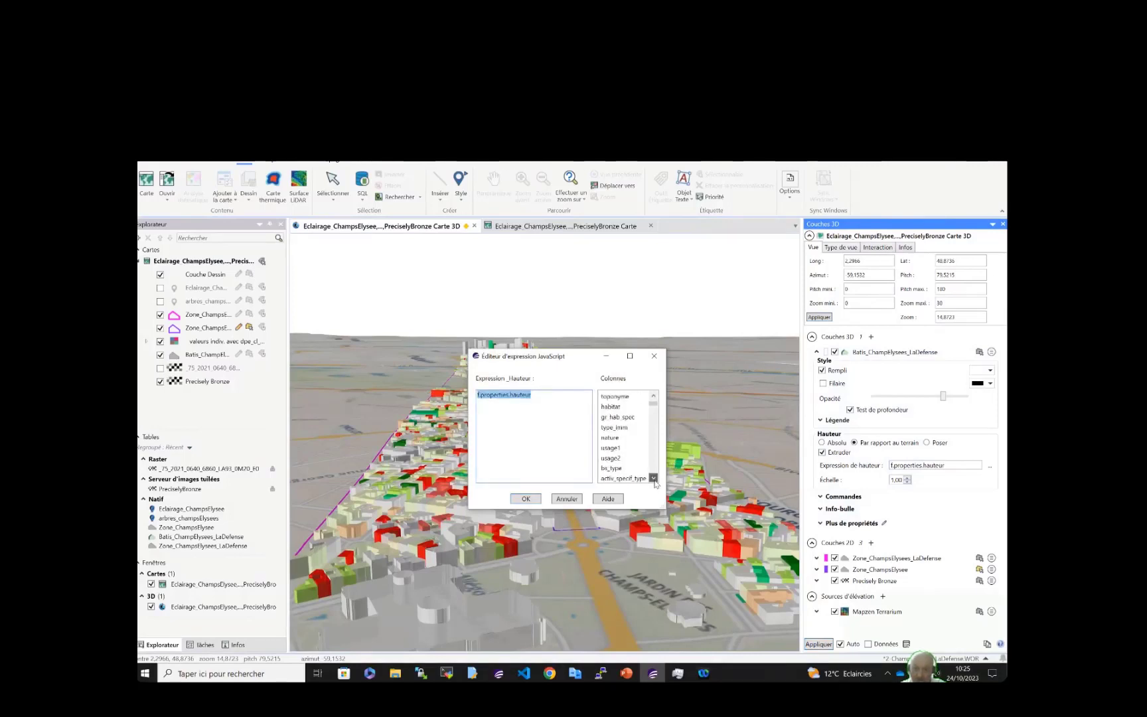
left_click(654, 479)
left_click(654, 479)
left_click(655, 480)
left_click(654, 479)
left_click(654, 479)
left_click(655, 478)
left_click(654, 478)
left_click(655, 479)
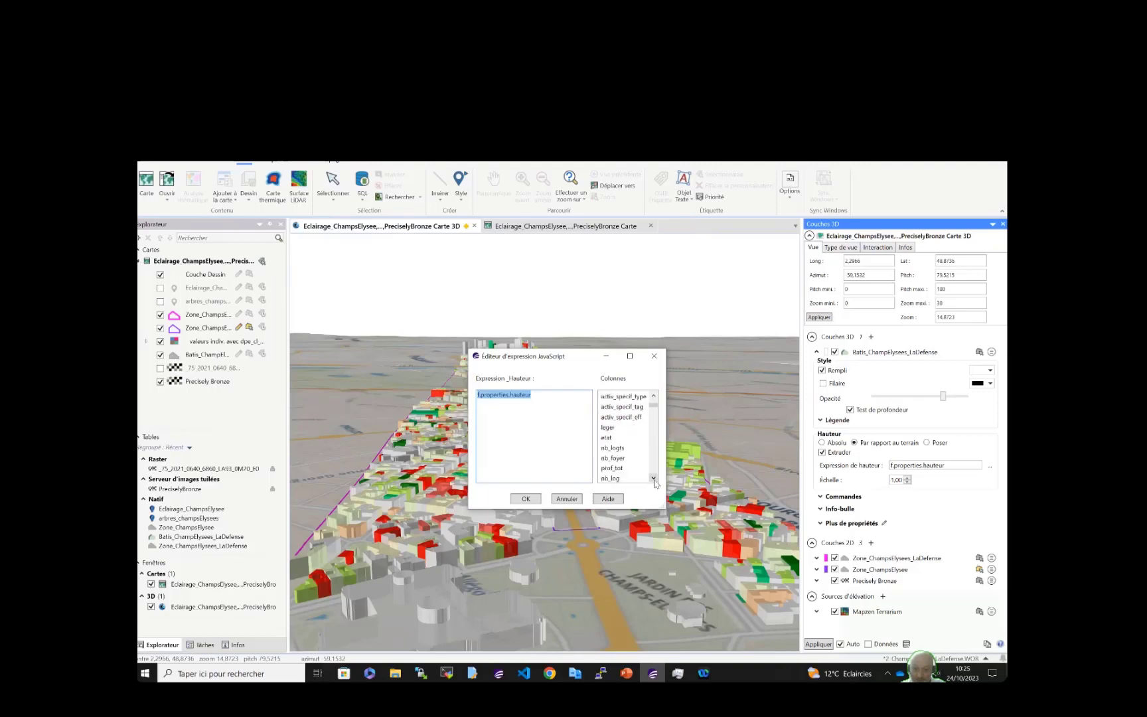
left_click(655, 479)
left_click(654, 478)
double_click(611, 458)
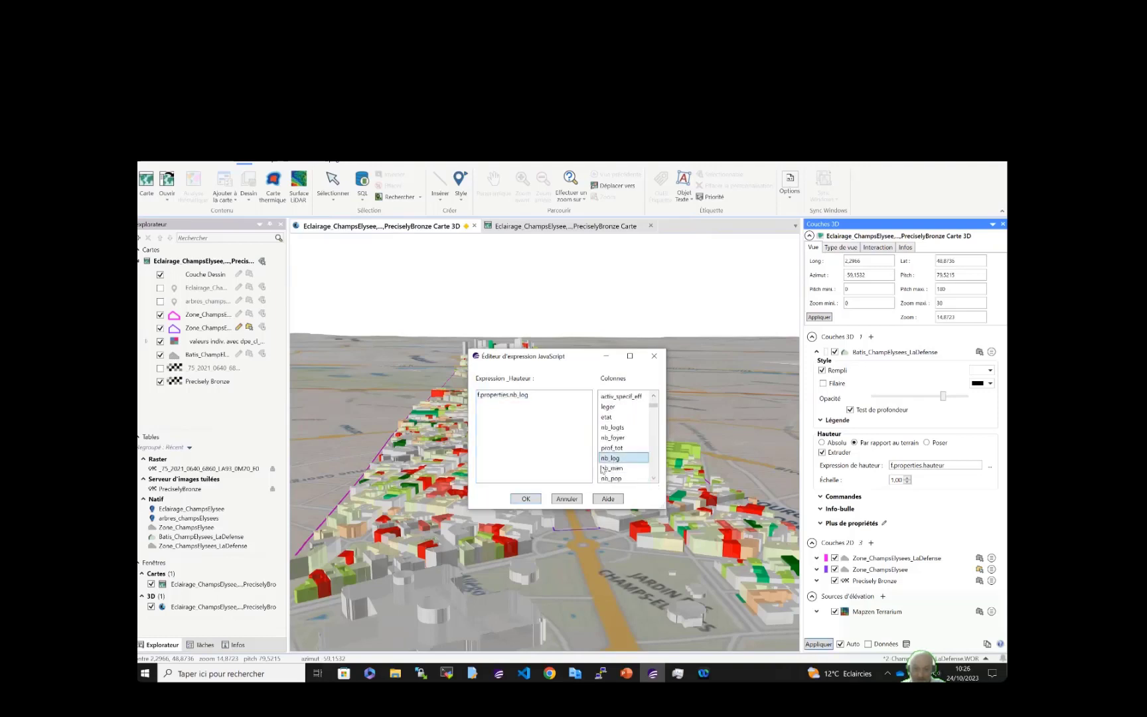
left_click(534, 497)
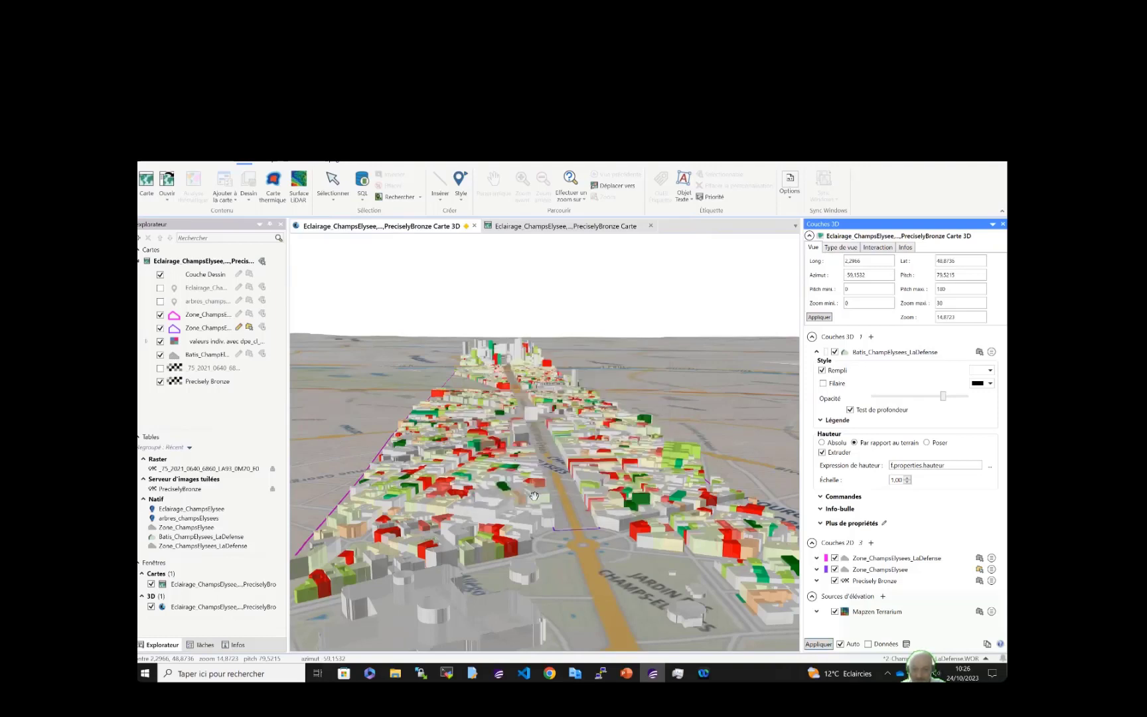
left_click(819, 643)
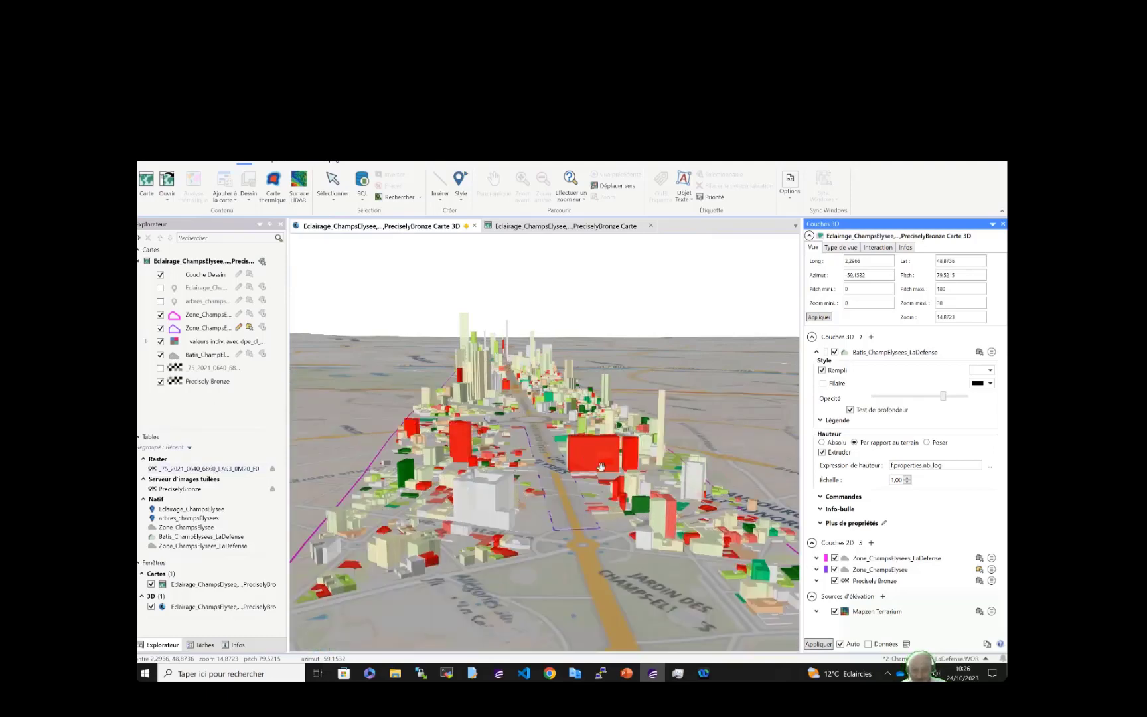
Enable the 3D interaction option Afficher l'enregistrement dans la fenêtre Infos for the 3D map
scroll(553, 480, "up", 3)
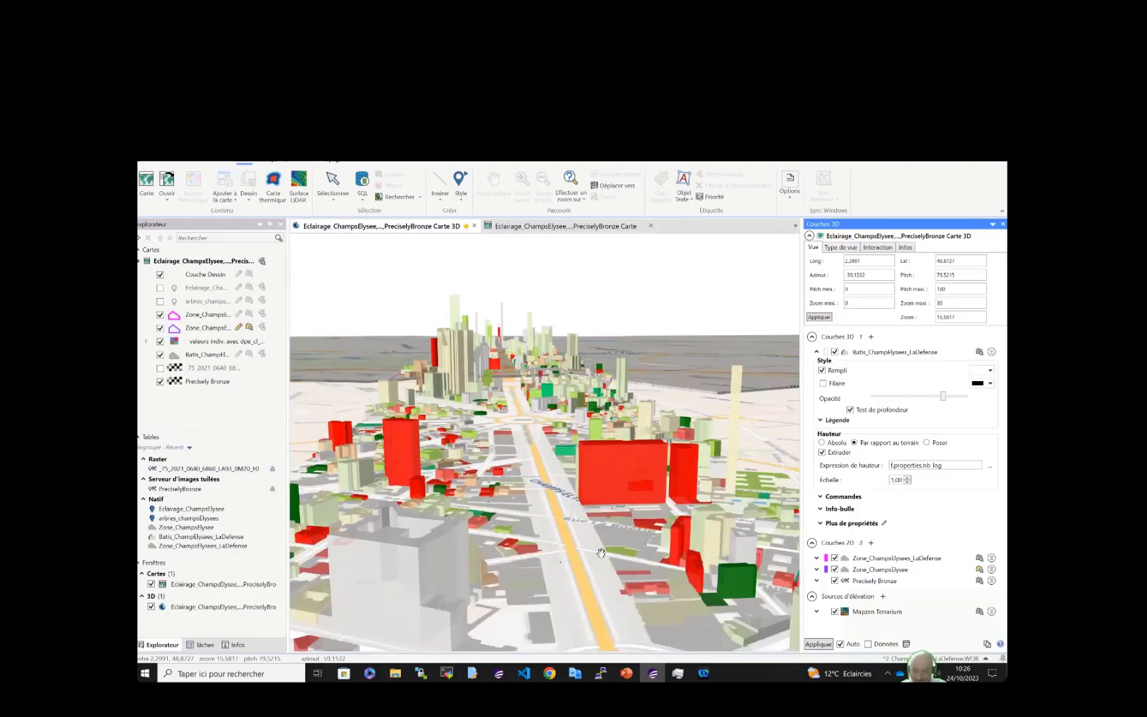
mouse_move(606, 545)
right_mouse_down()
mouse_move(610, 582)
mouse_move(604, 566)
right_mouse_up()
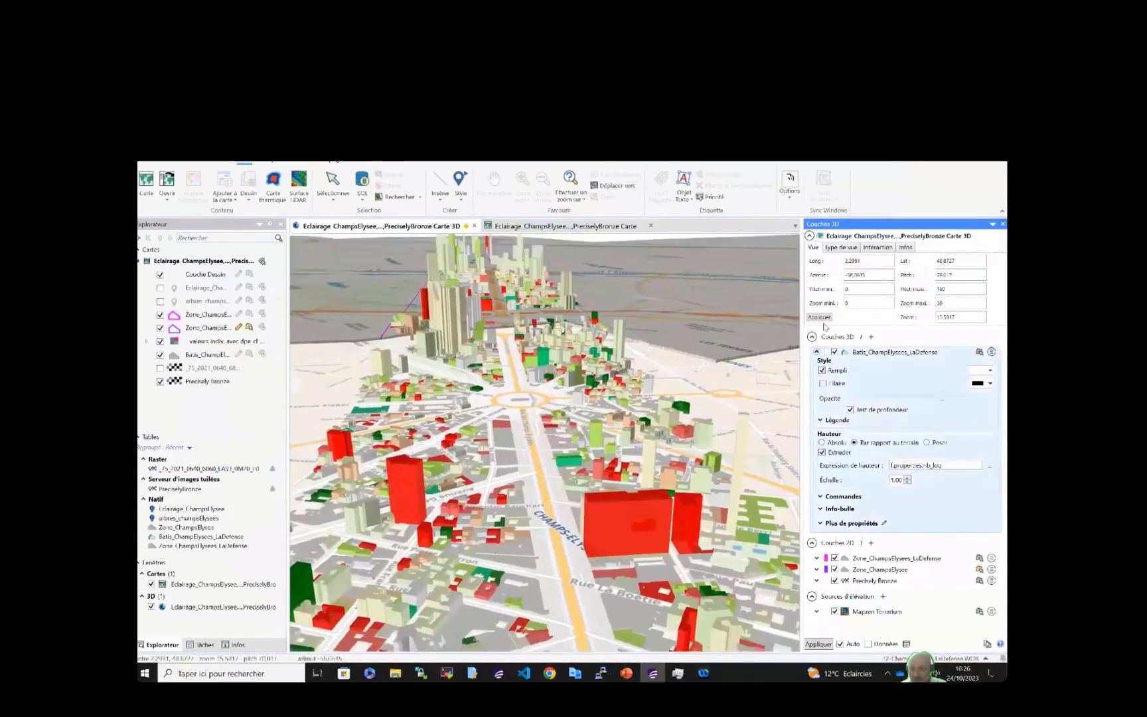
left_click(875, 249)
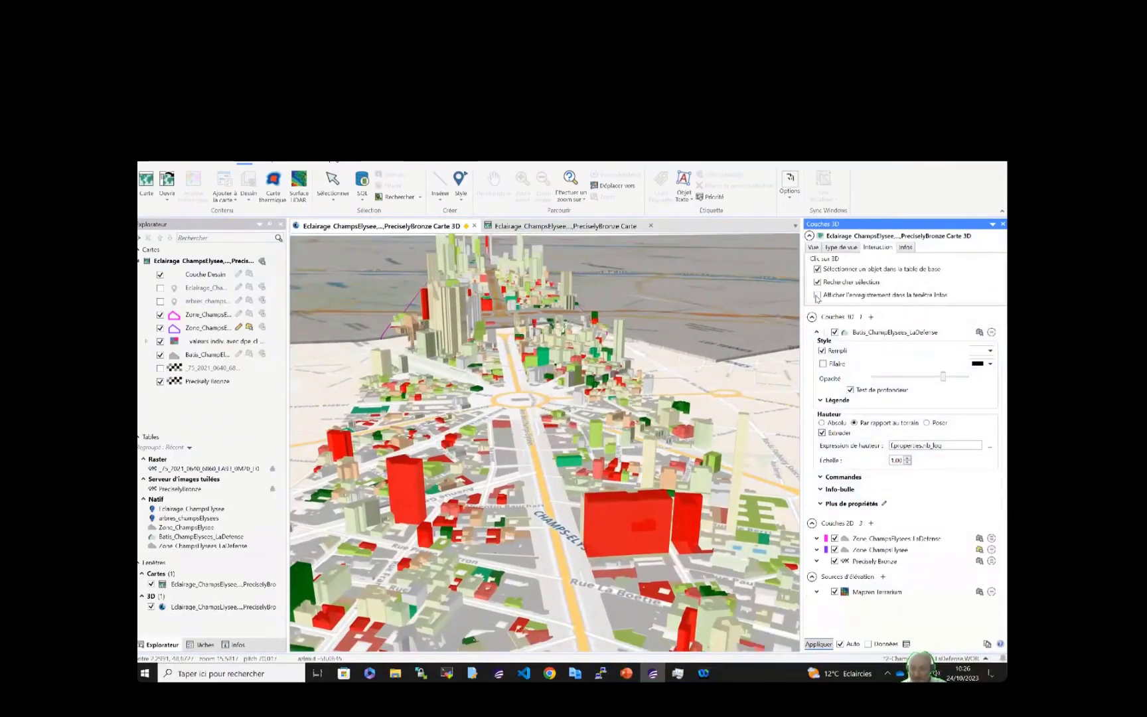
left_click(817, 296)
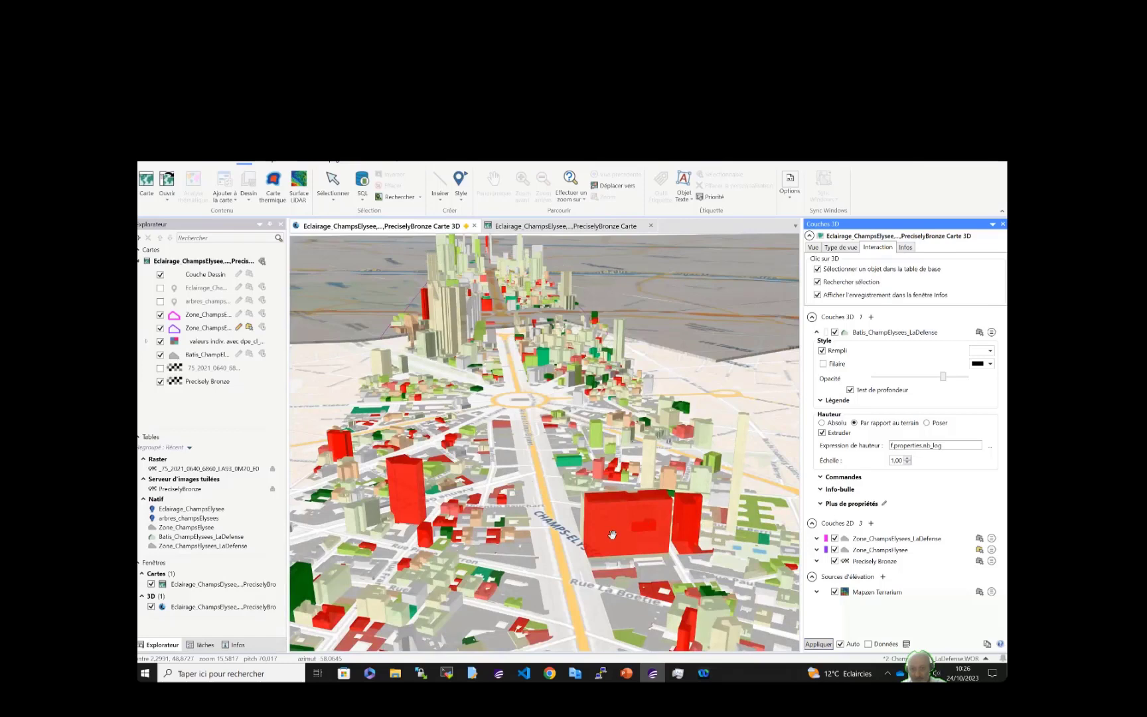
Open the Infos window and try to query the large red building beside the Champs-Élysées in the 3D map
scroll(612, 535, "up", 1)
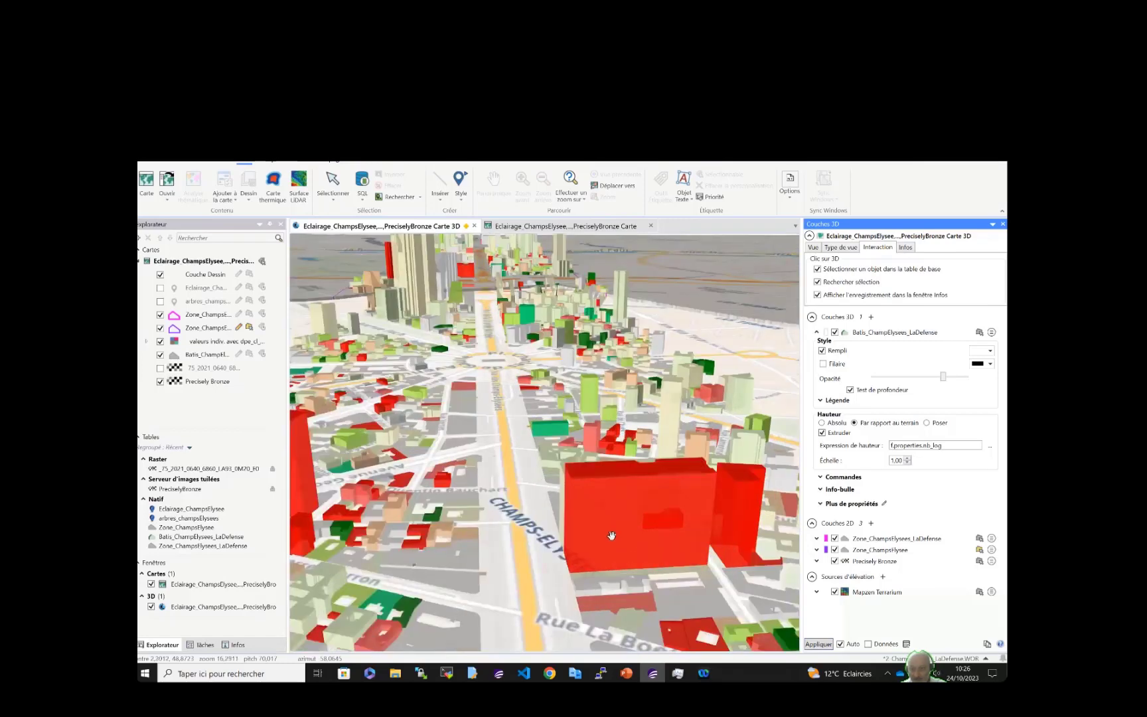
scroll(612, 534, "down", 1)
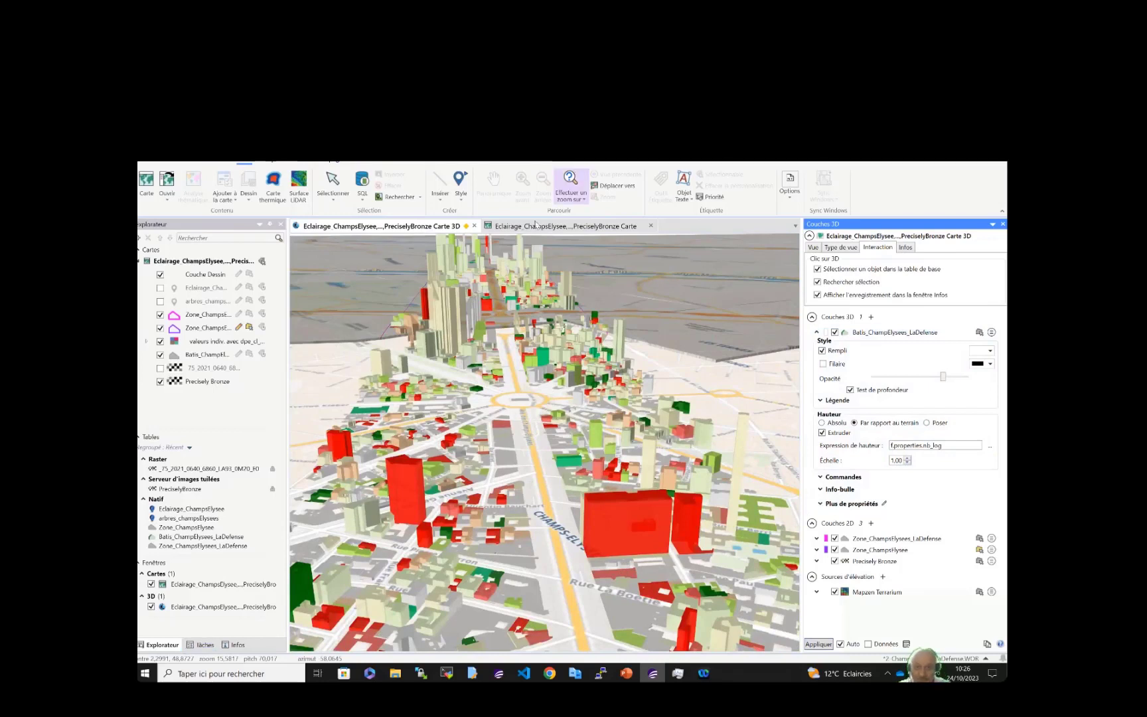
left_click(247, 646)
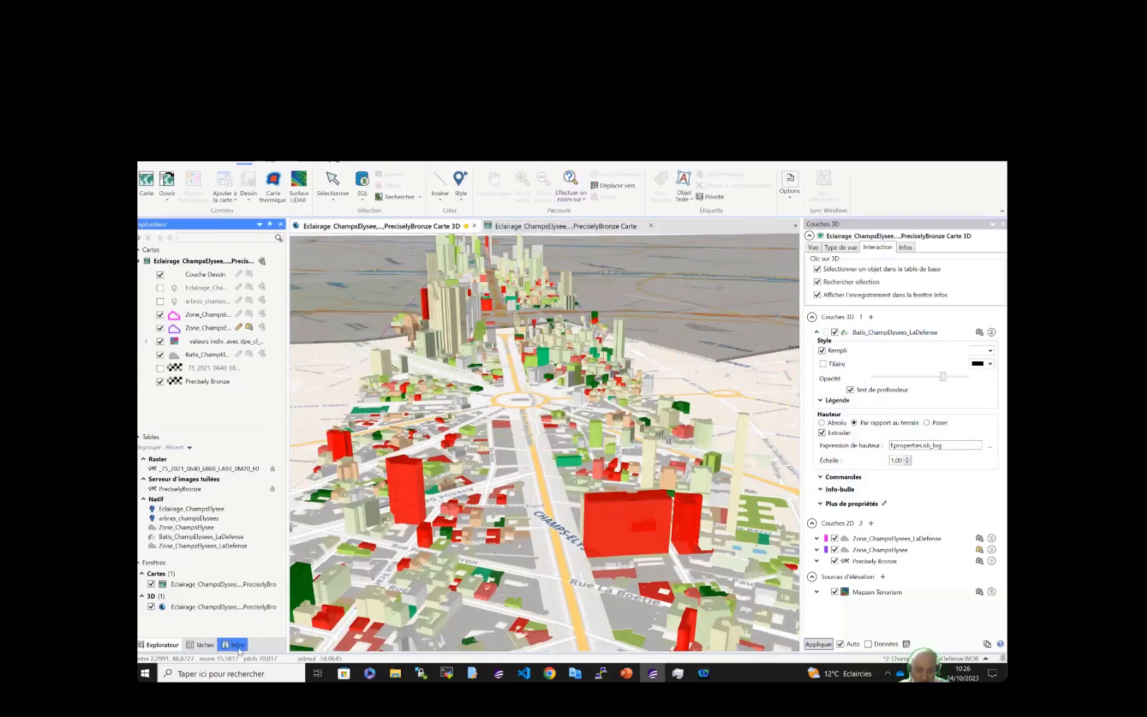
left_click_drag(607, 527, 609, 529)
scroll(609, 529, "up", 2)
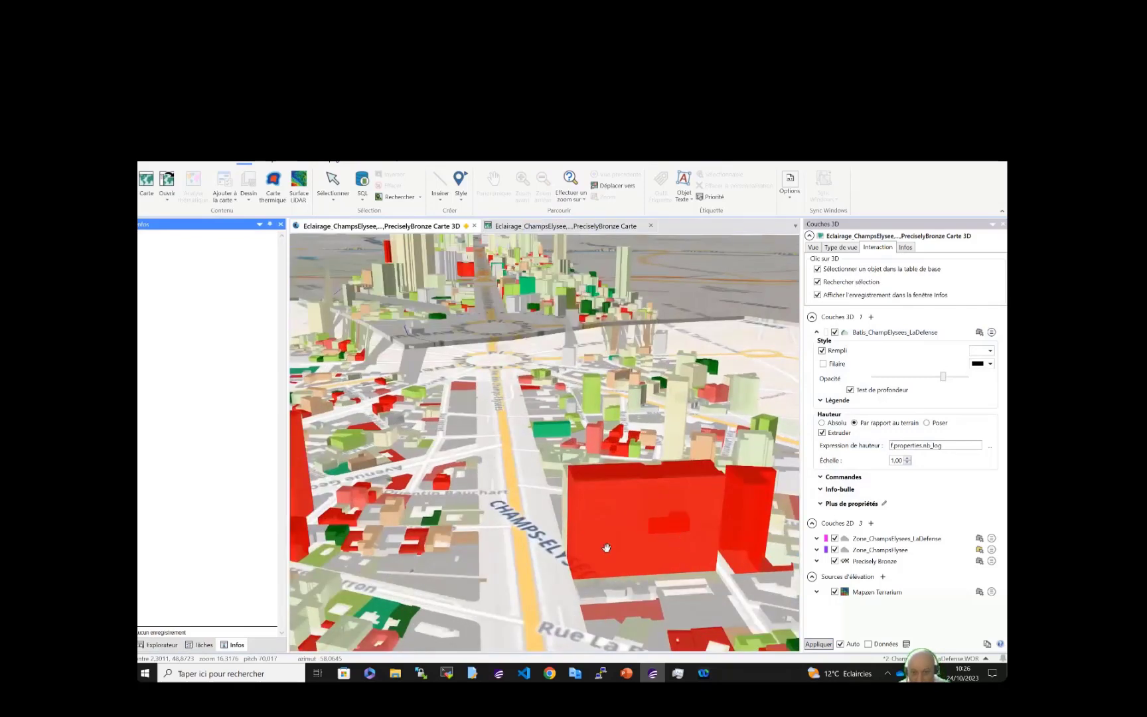
scroll(607, 546, "down", 1)
right_click_drag(578, 554, 717, 458)
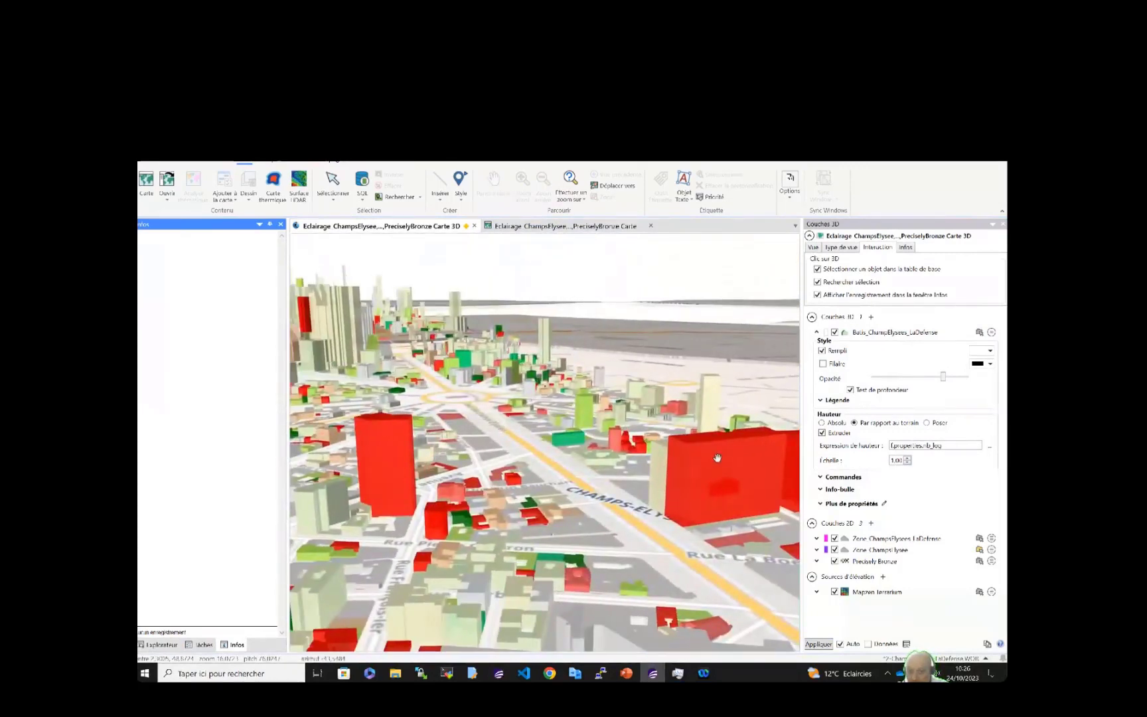
Compare the area around the large red Champs-Élysées building between the 2D map and the 3D map
left_click(565, 226)
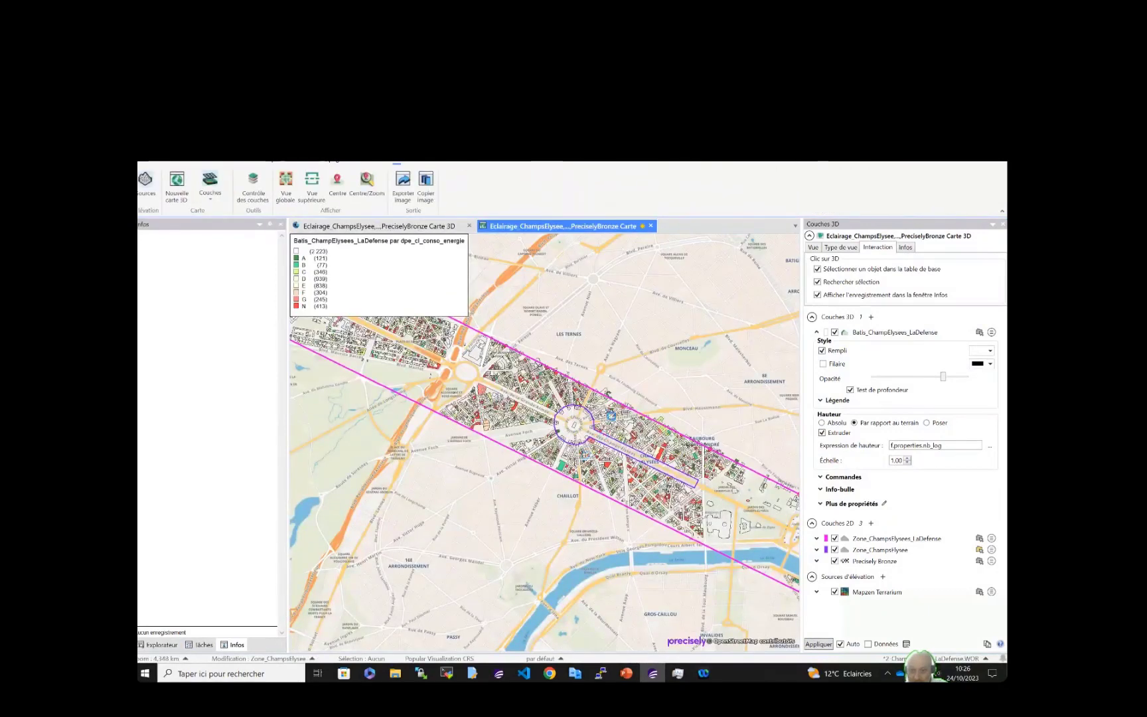
scroll(611, 413, "up", 2)
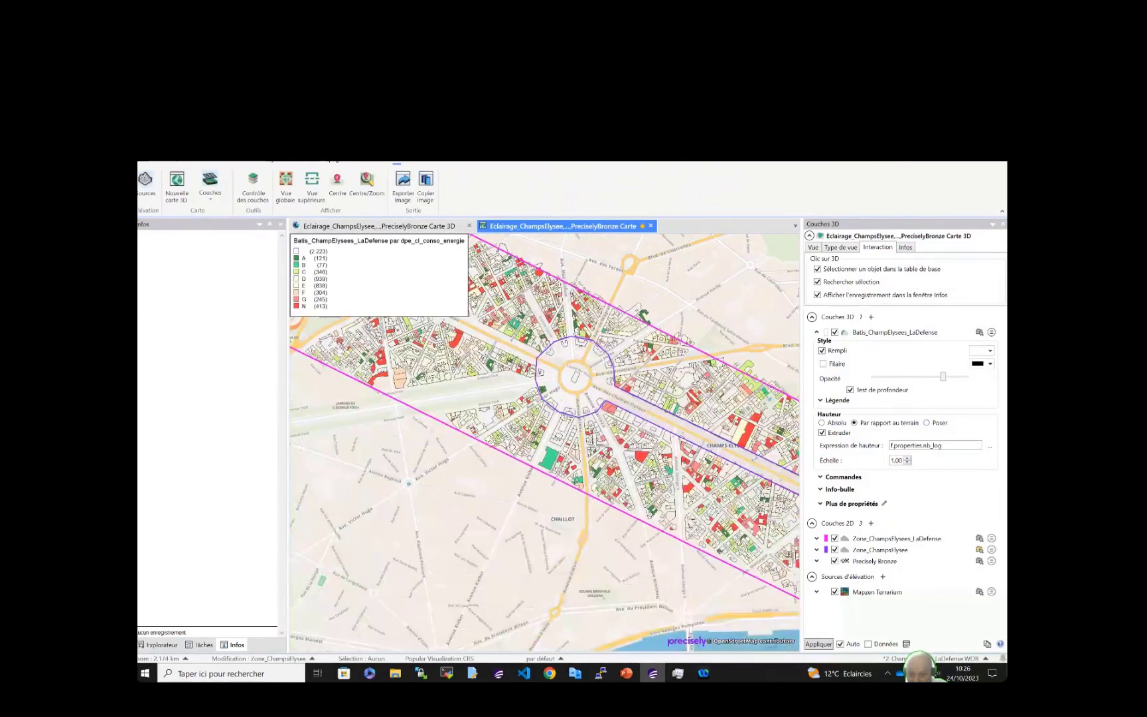
left_click(379, 227)
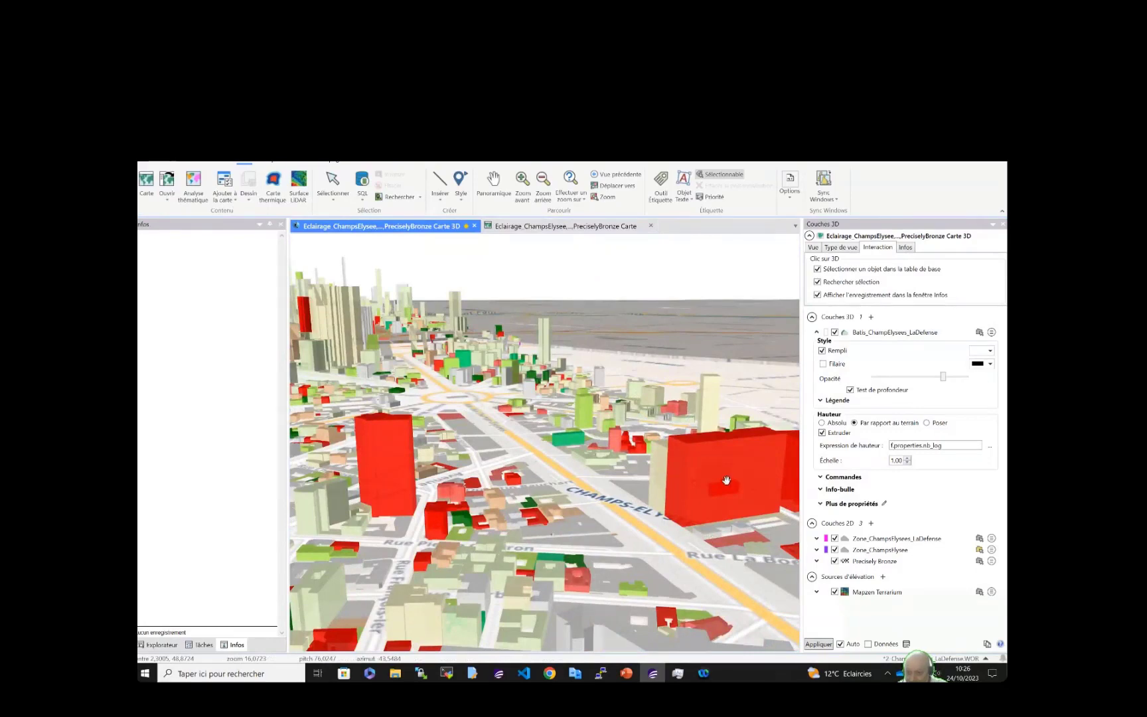
left_click_drag(730, 482, 649, 484)
scroll(650, 484, "down", 2)
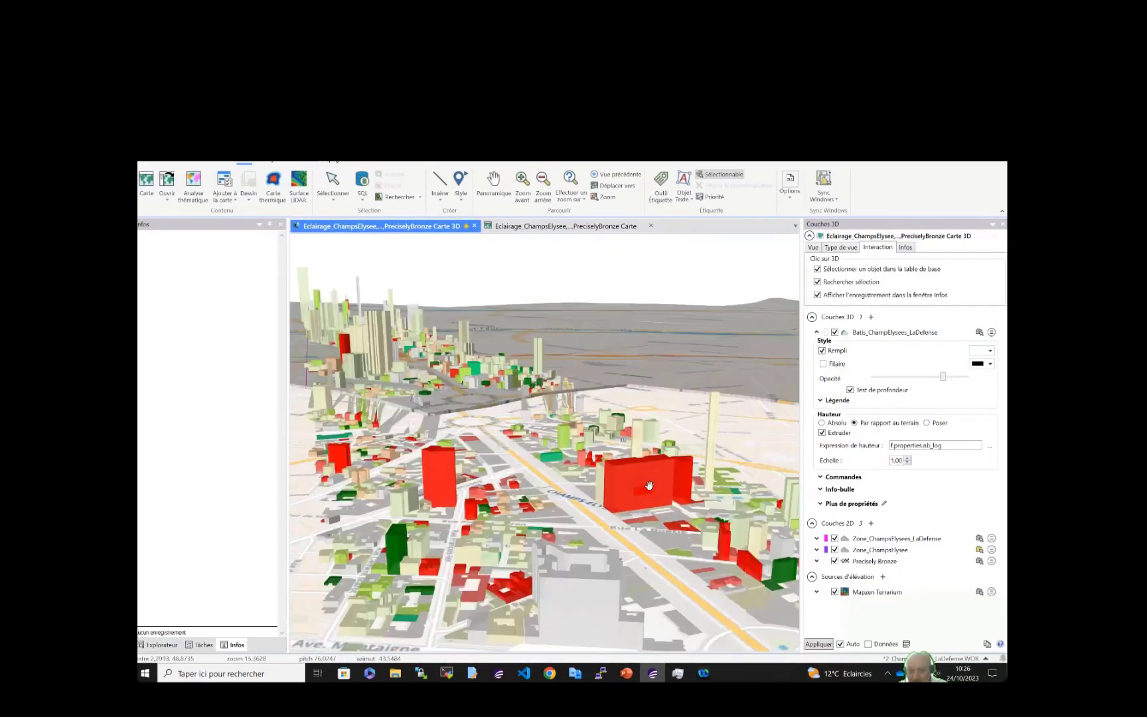
scroll(649, 484, "up", 2)
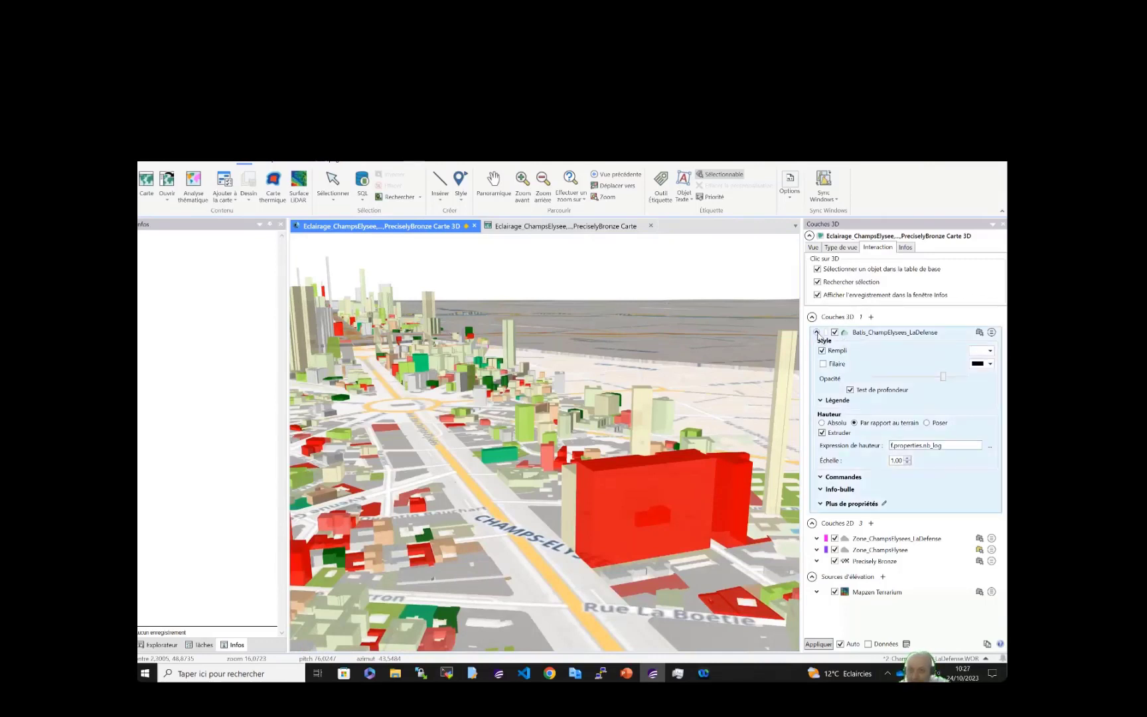
Collapse the Batis_ChampElysees_LaDefense 3D layer settings and return to the 2D map of the Champs-Élysées
left_click(816, 332)
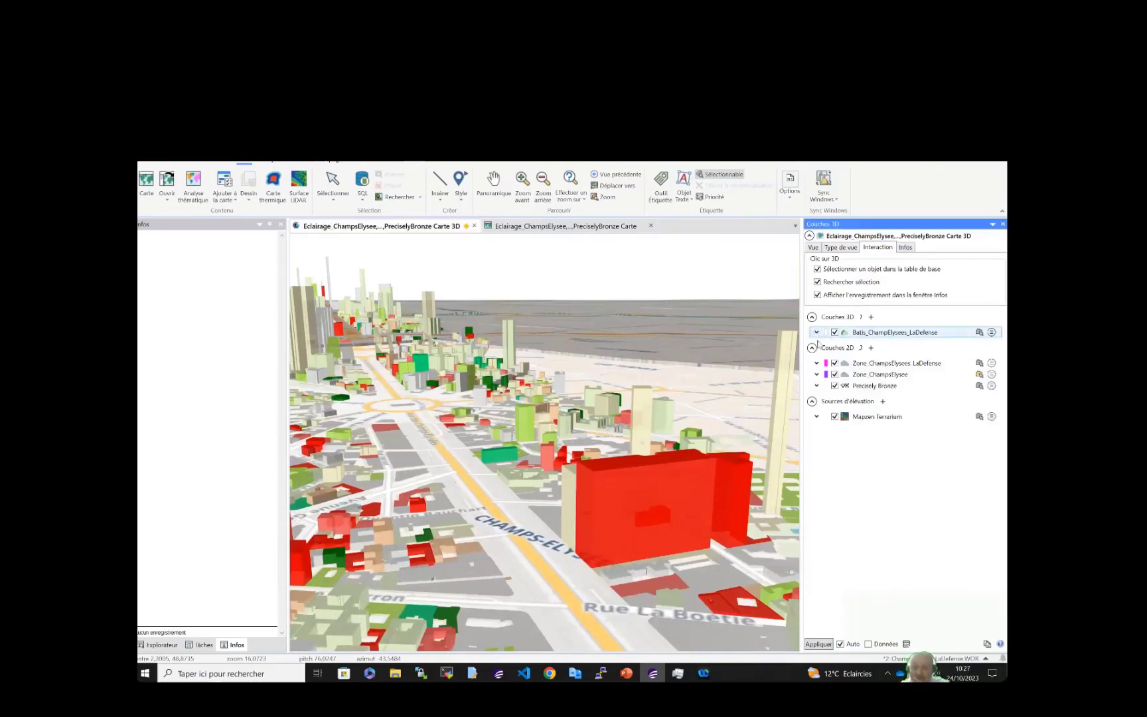
left_click(584, 229)
left_click(387, 229)
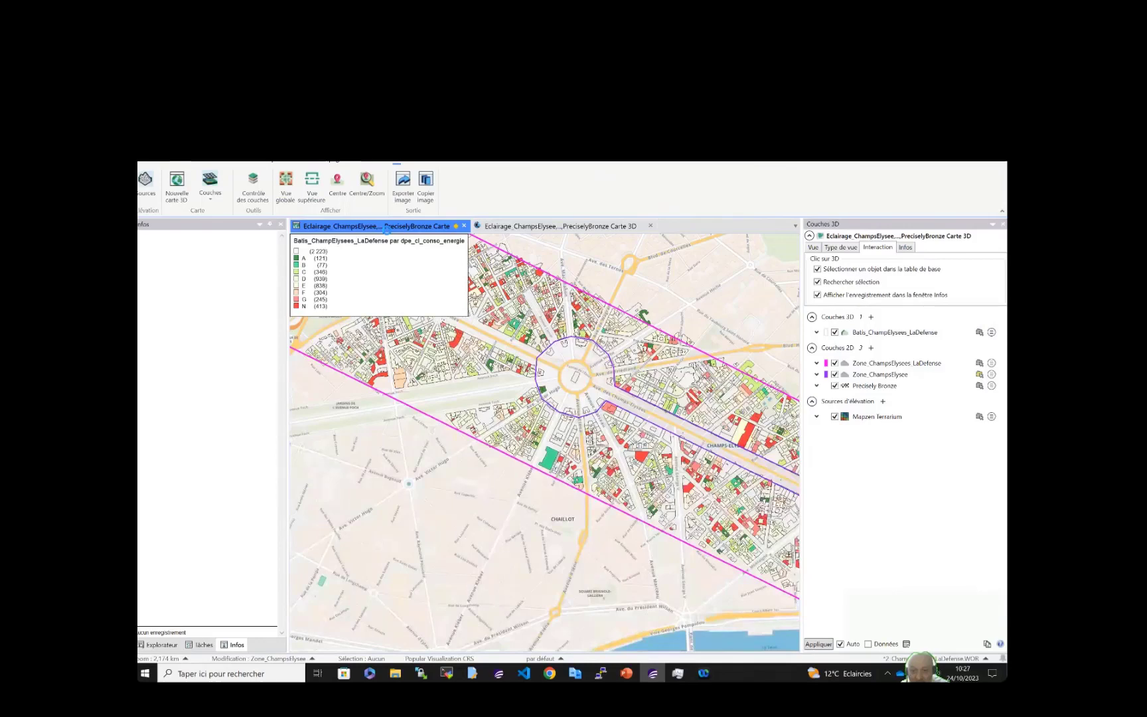
right_click(719, 454)
key("Escape")
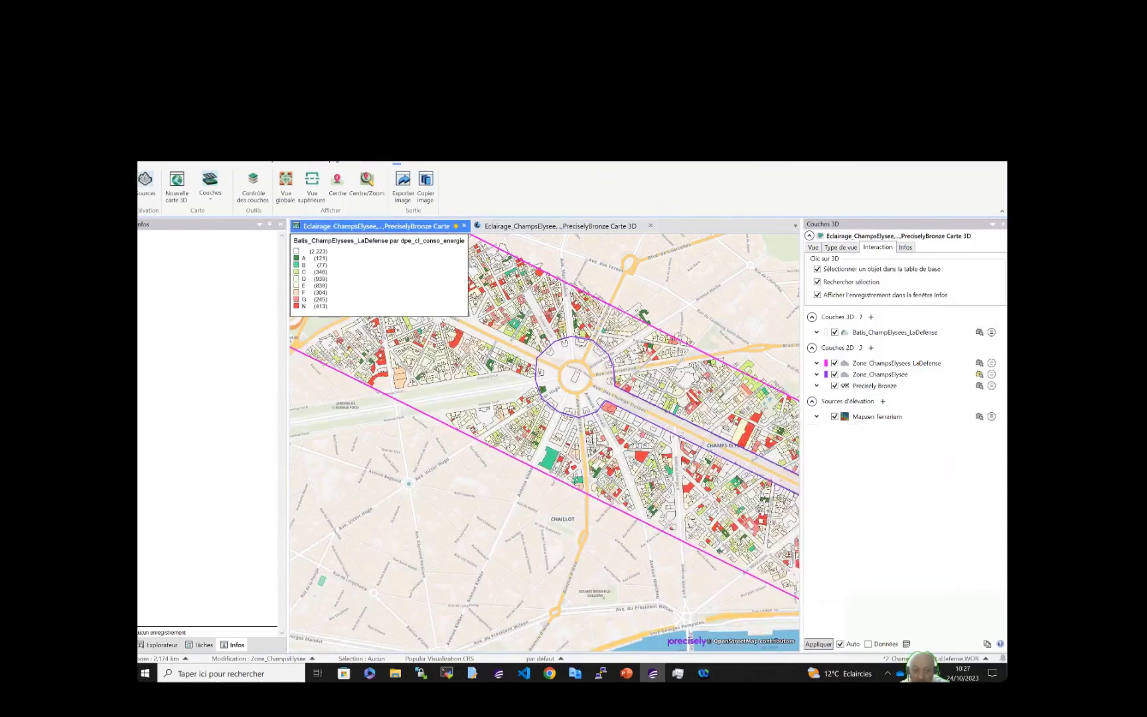
left_click_drag(690, 465, 484, 441)
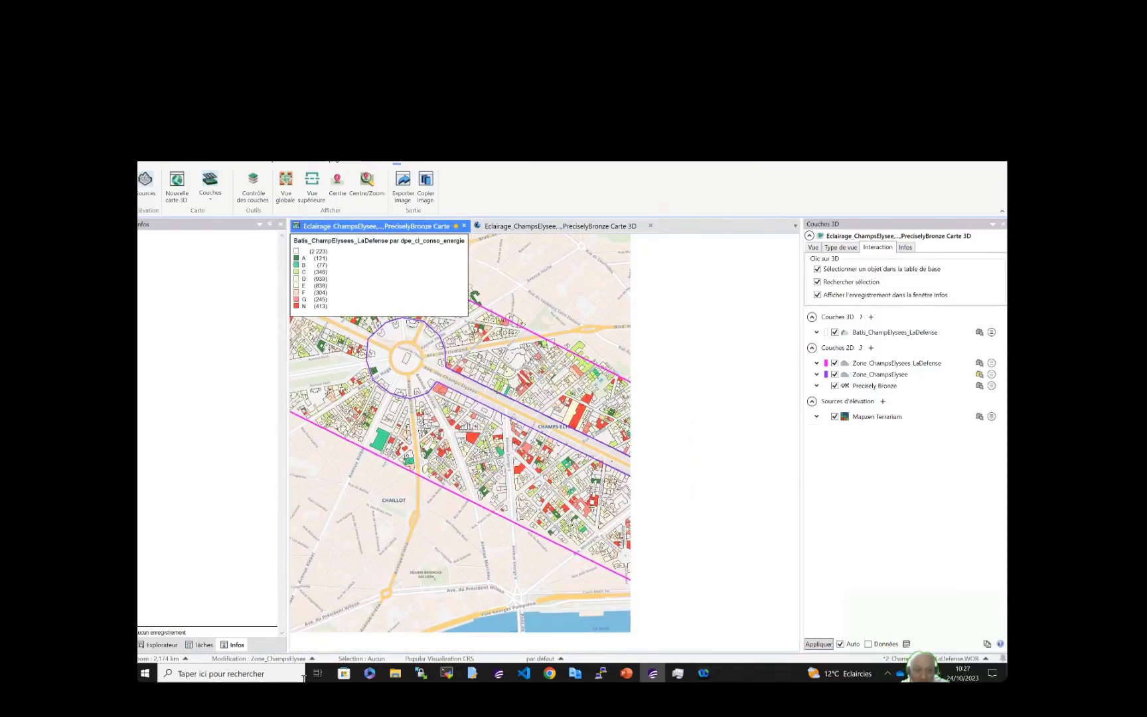
Show the arbres_champsElysees layer in the 2D map and style its trees as green circles of size 3
left_click(158, 644)
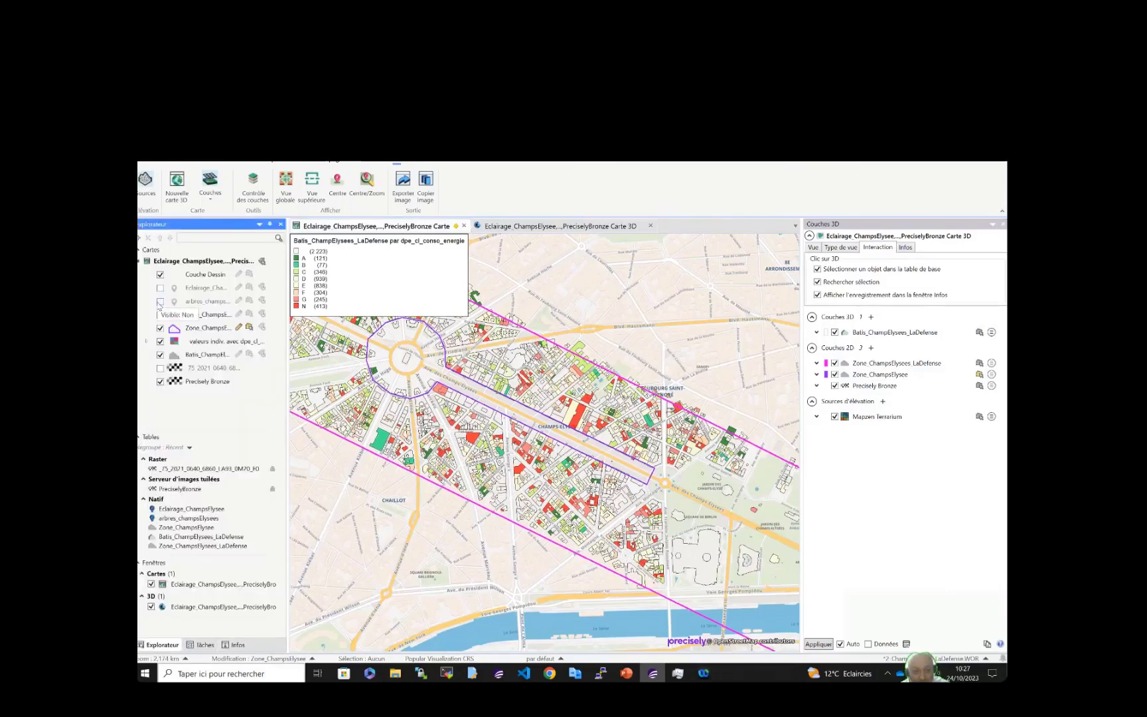
left_click(160, 302)
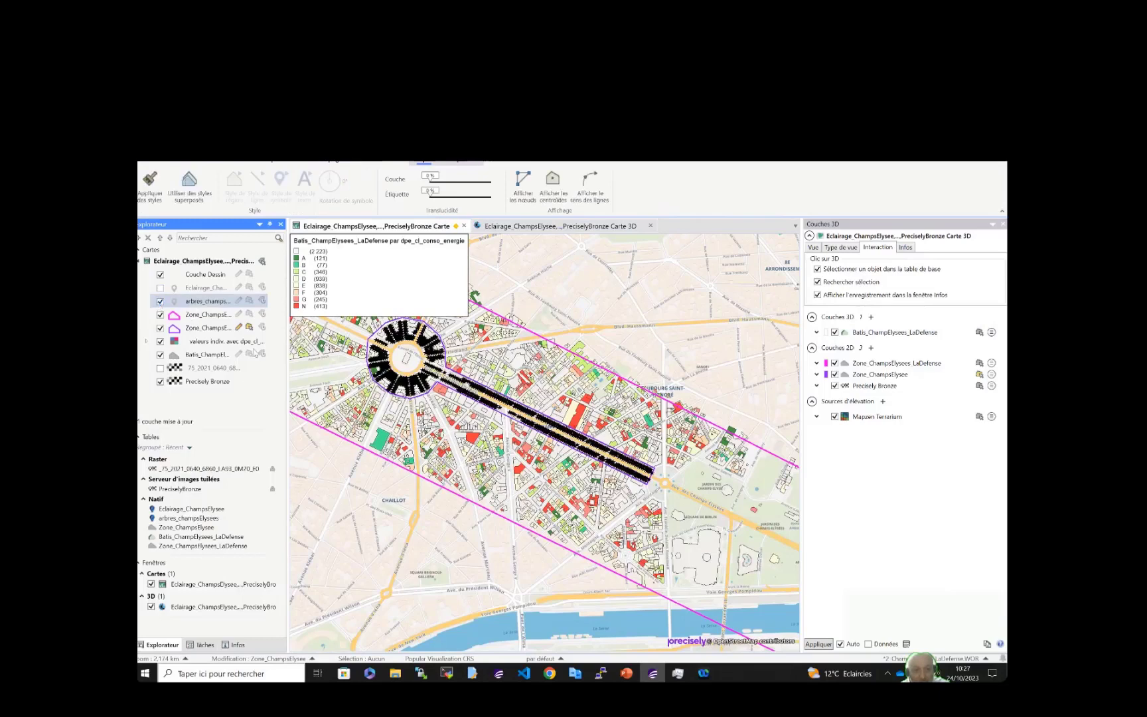
left_click(178, 302)
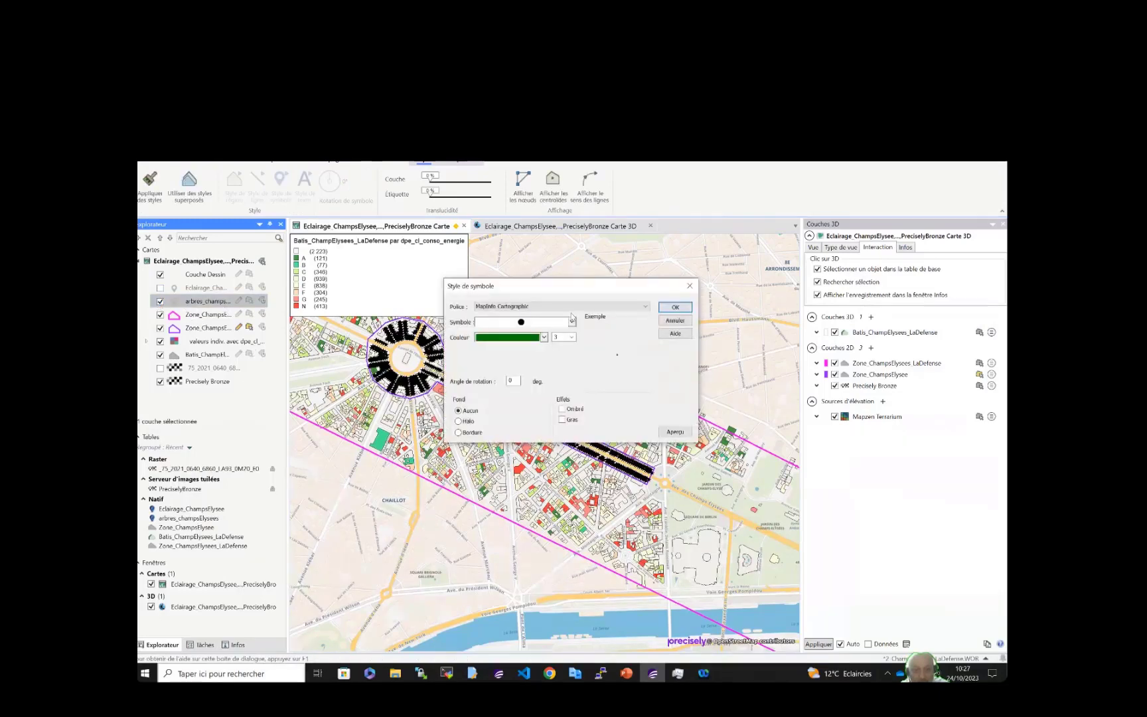
left_click(675, 307)
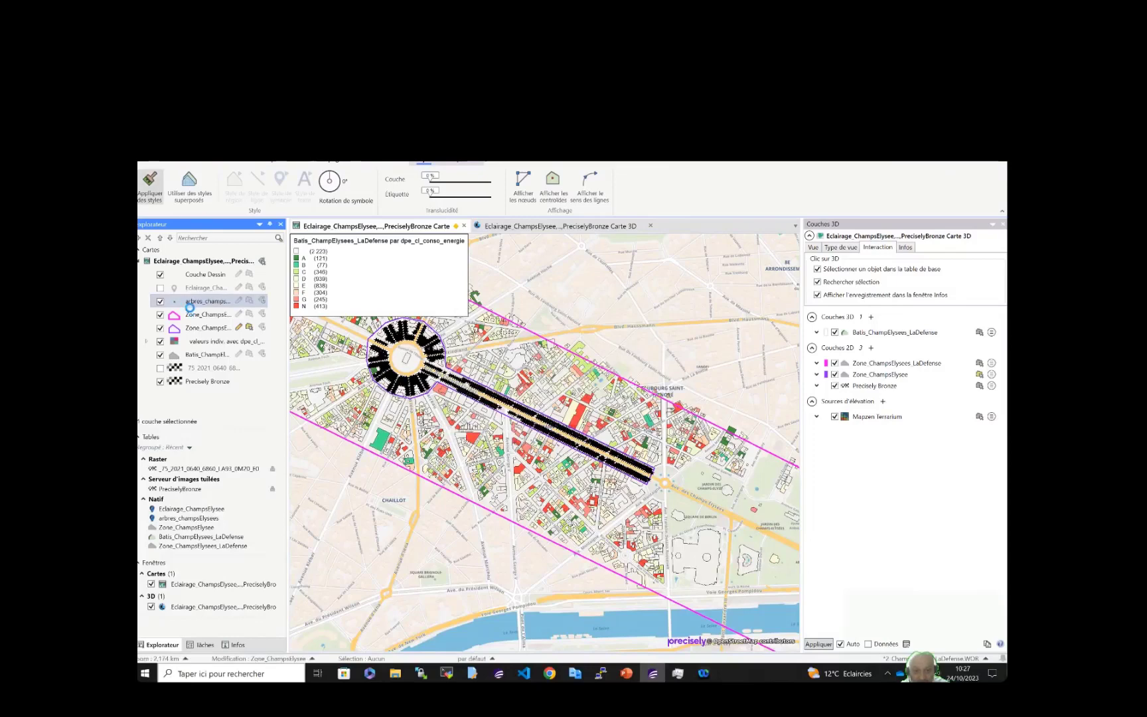
Show the Eclairage_ChampsElysee street-lighting layer in the 2D map and restyle its points with a small dot symbol
left_click(173, 287)
left_click(676, 307)
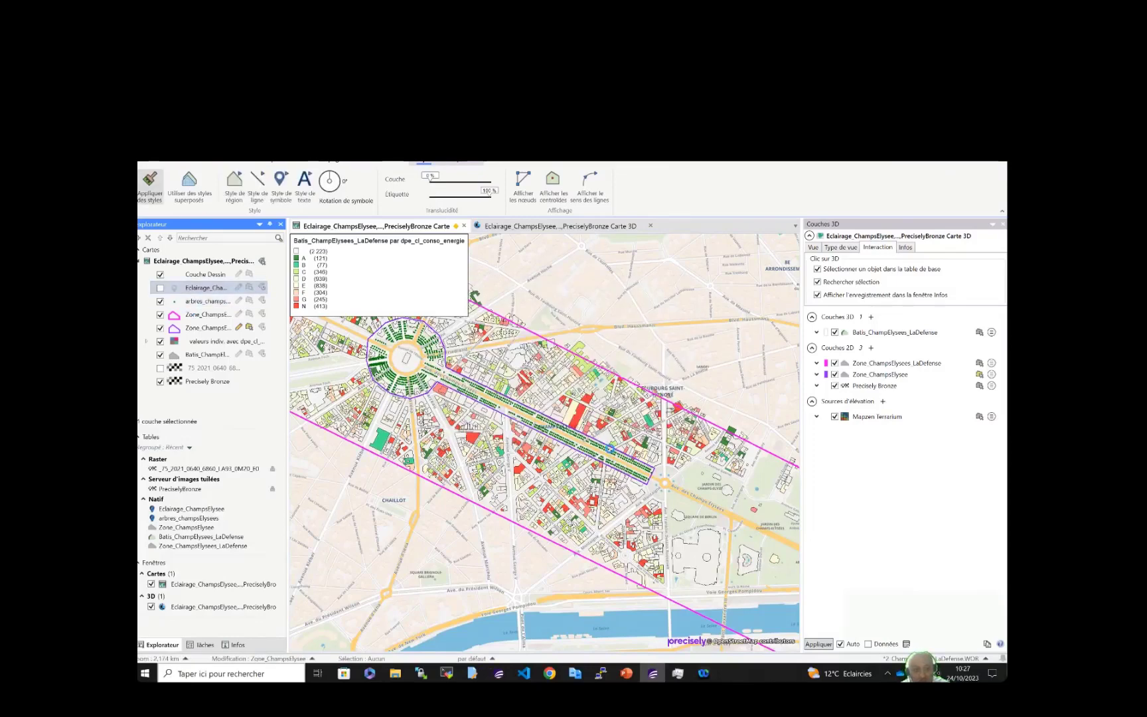
scroll(553, 448, "up", 1)
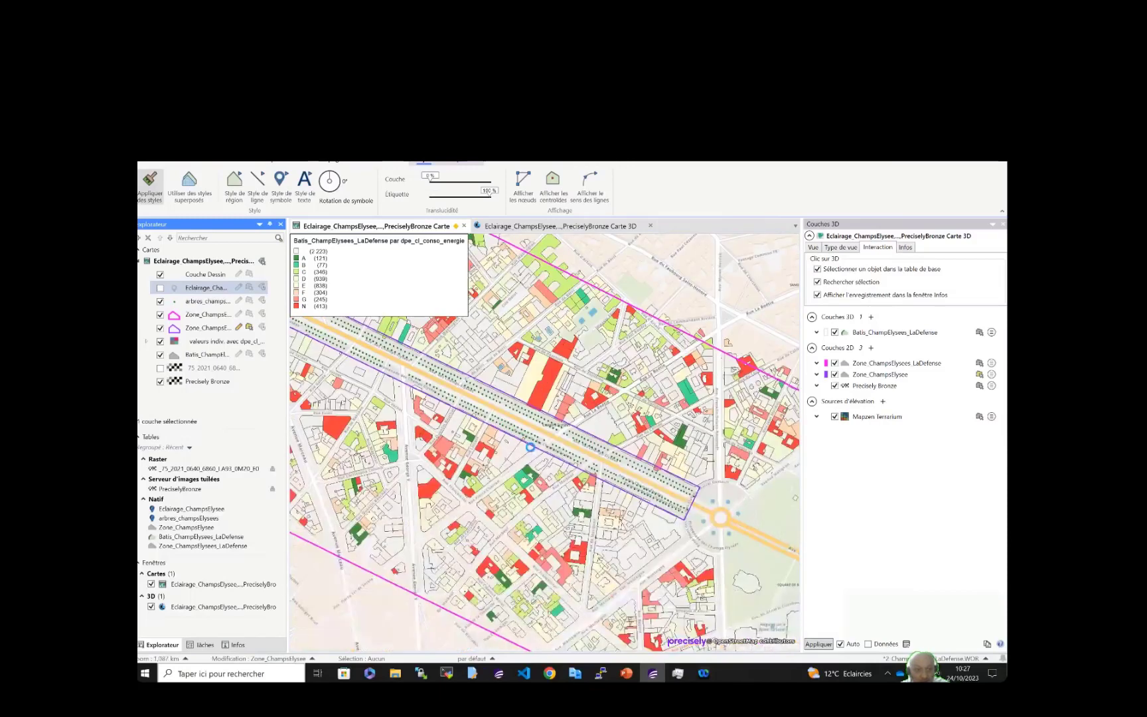
scroll(530, 447, "up", 1)
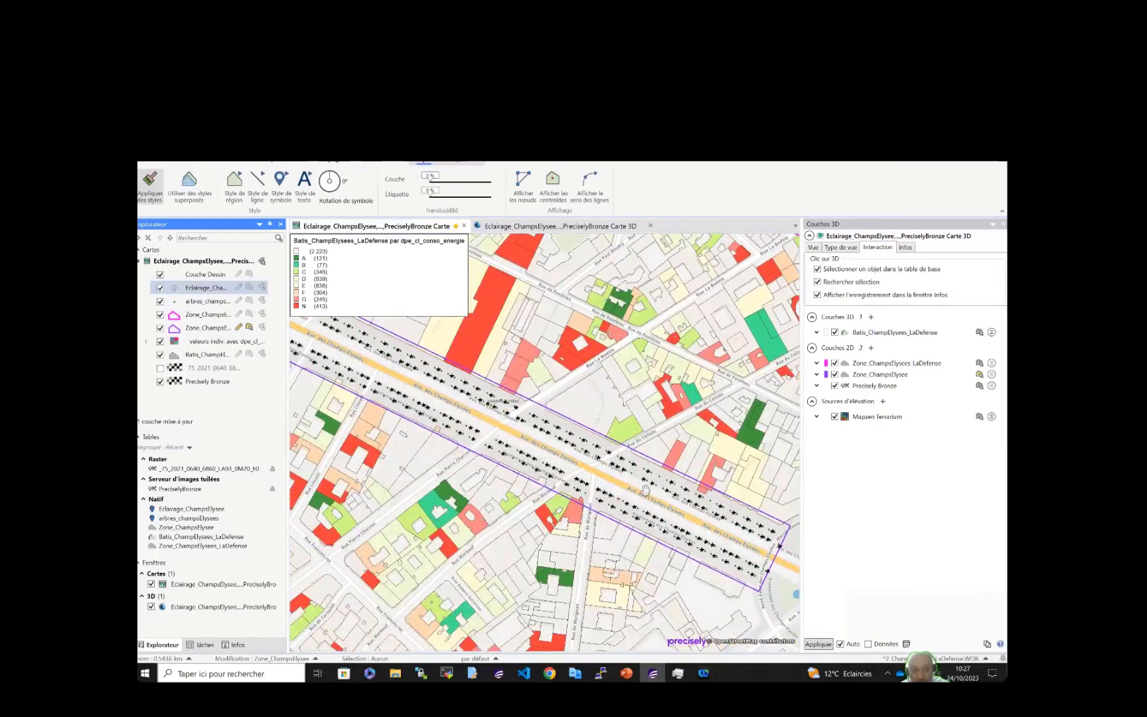
left_click(174, 287)
left_click(675, 307)
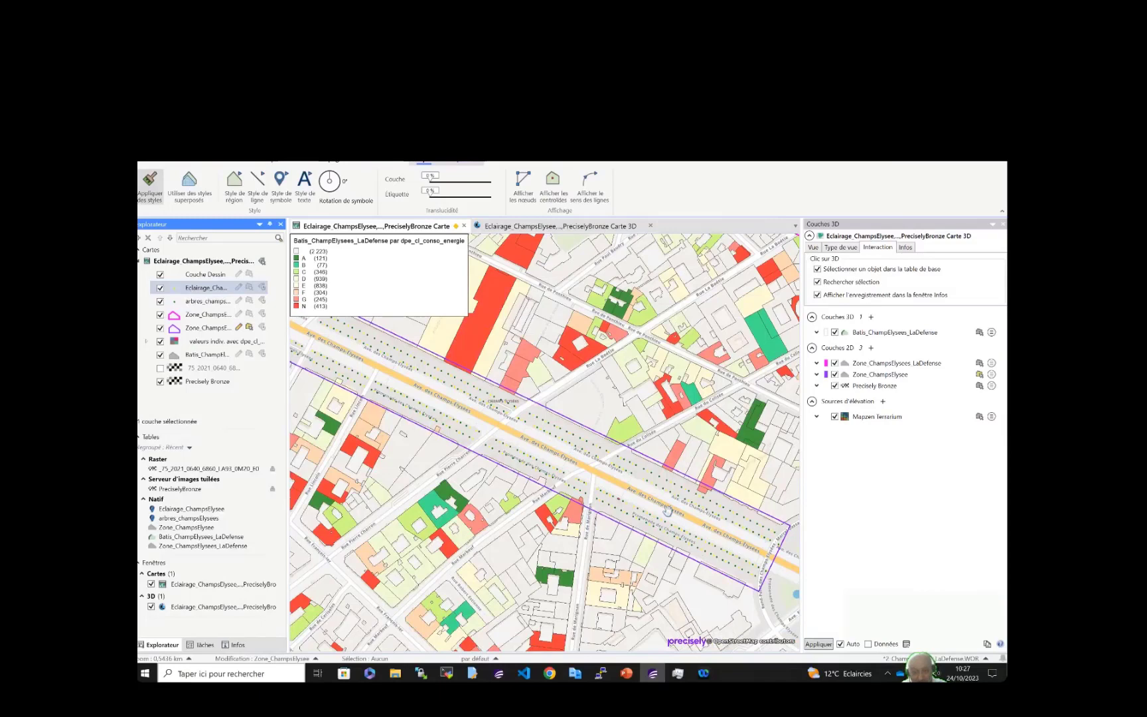
scroll(667, 510, "down", 1)
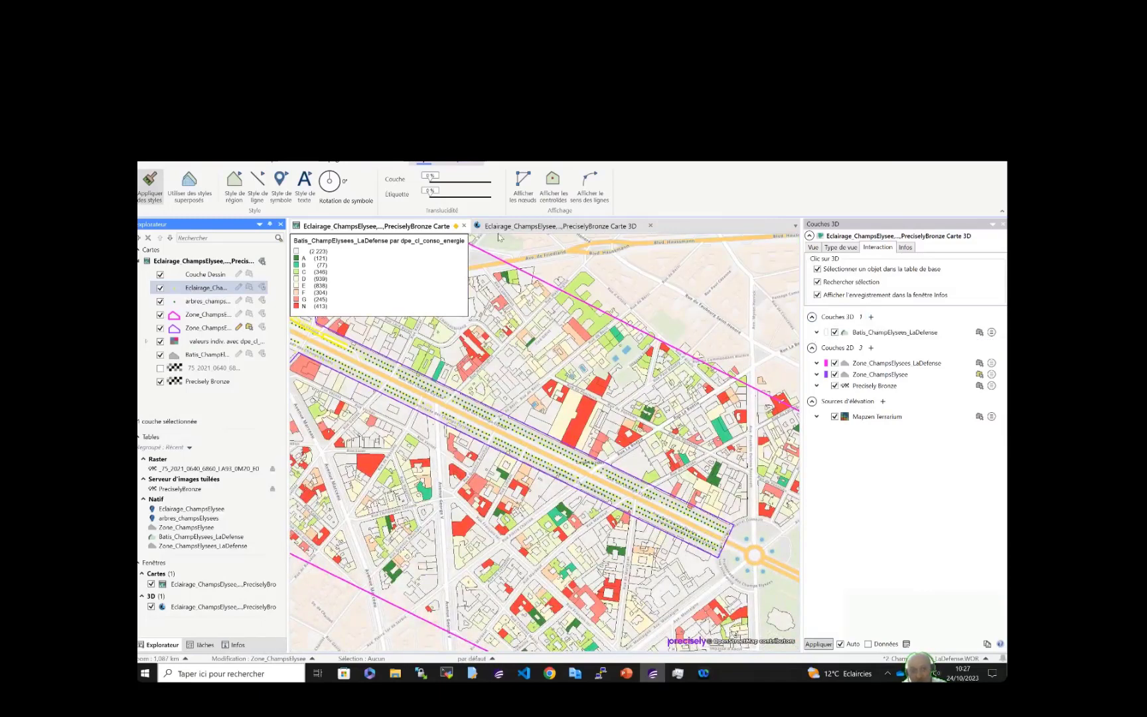
Add the Eclairage_ChampsElysee and arbres_champsElysees layers to the 3D map as 3D layers and view them along the avenue
left_click(551, 226)
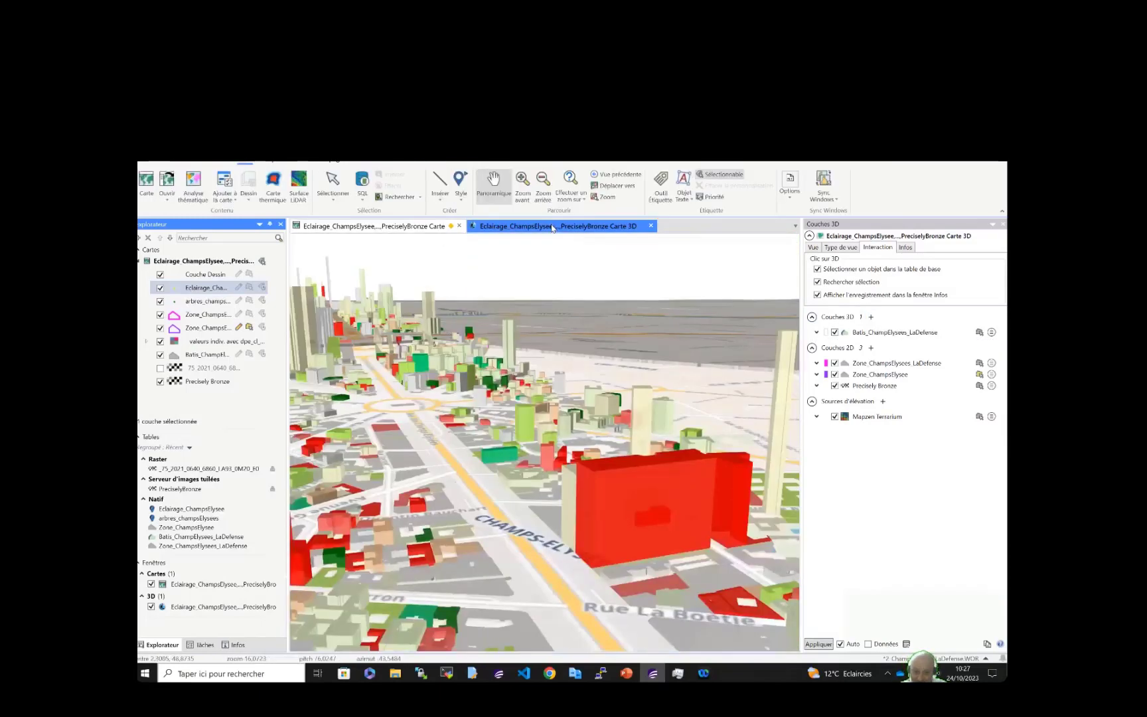
left_click(870, 316)
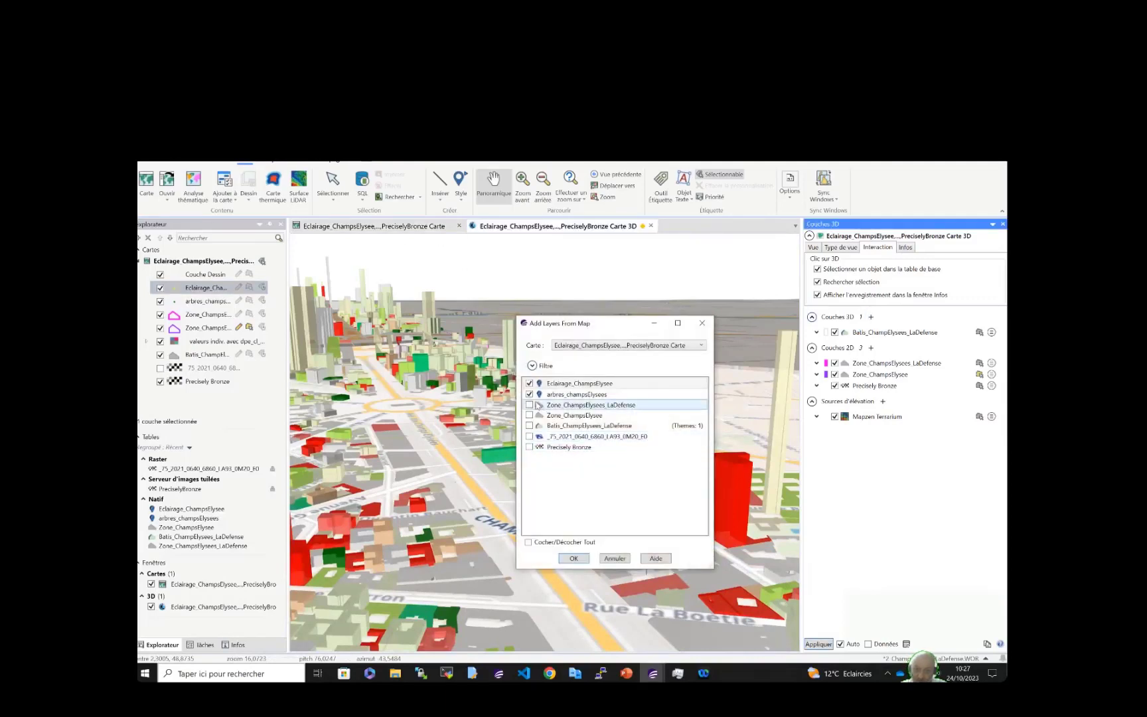
left_click(574, 559)
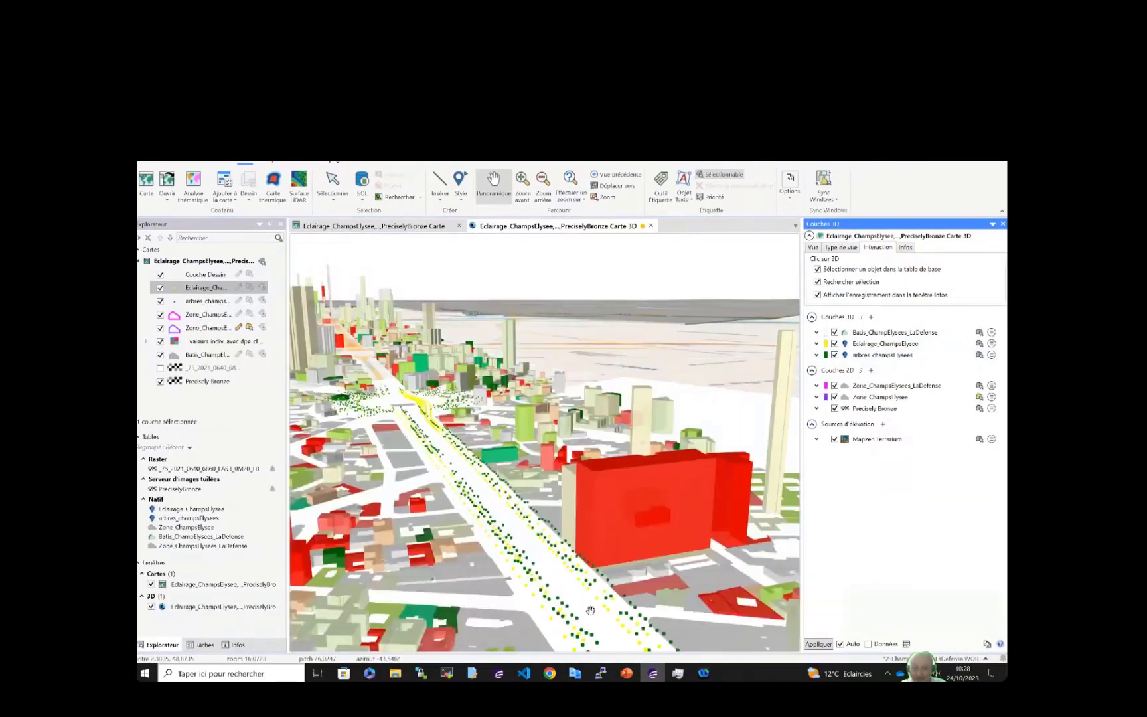
left_click_drag(588, 611, 618, 545)
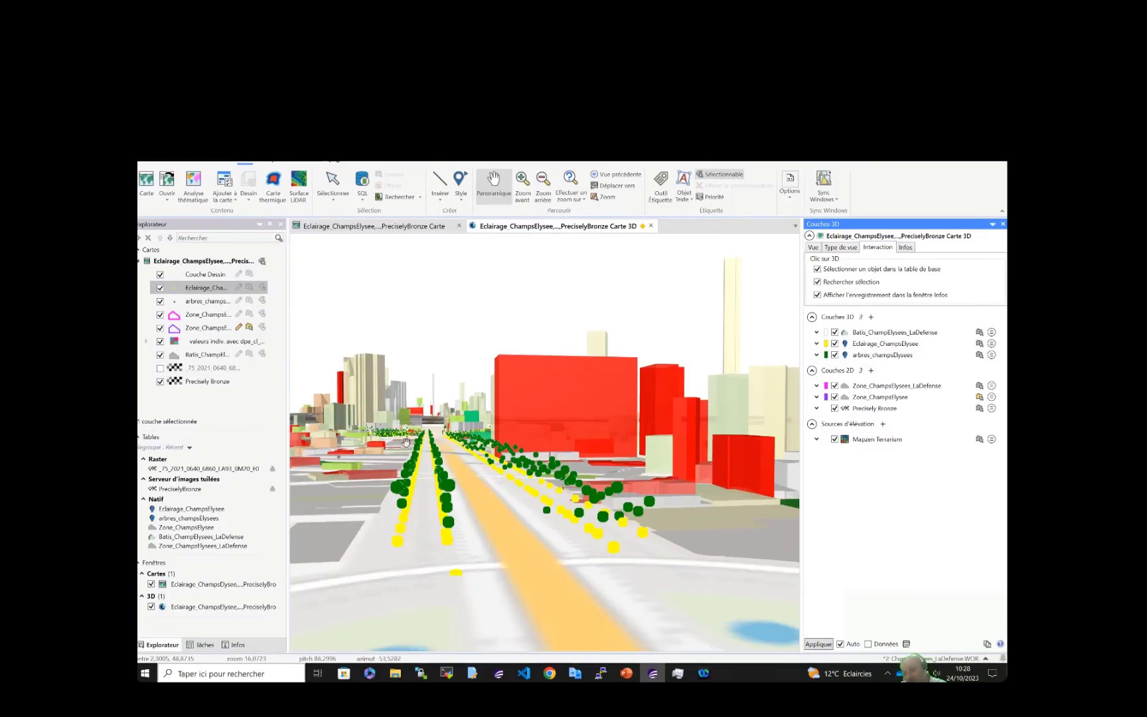
mouse_move(499, 519)
left_mouse_down()
mouse_move(487, 494)
mouse_move(494, 530)
mouse_move(501, 523)
left_mouse_up()
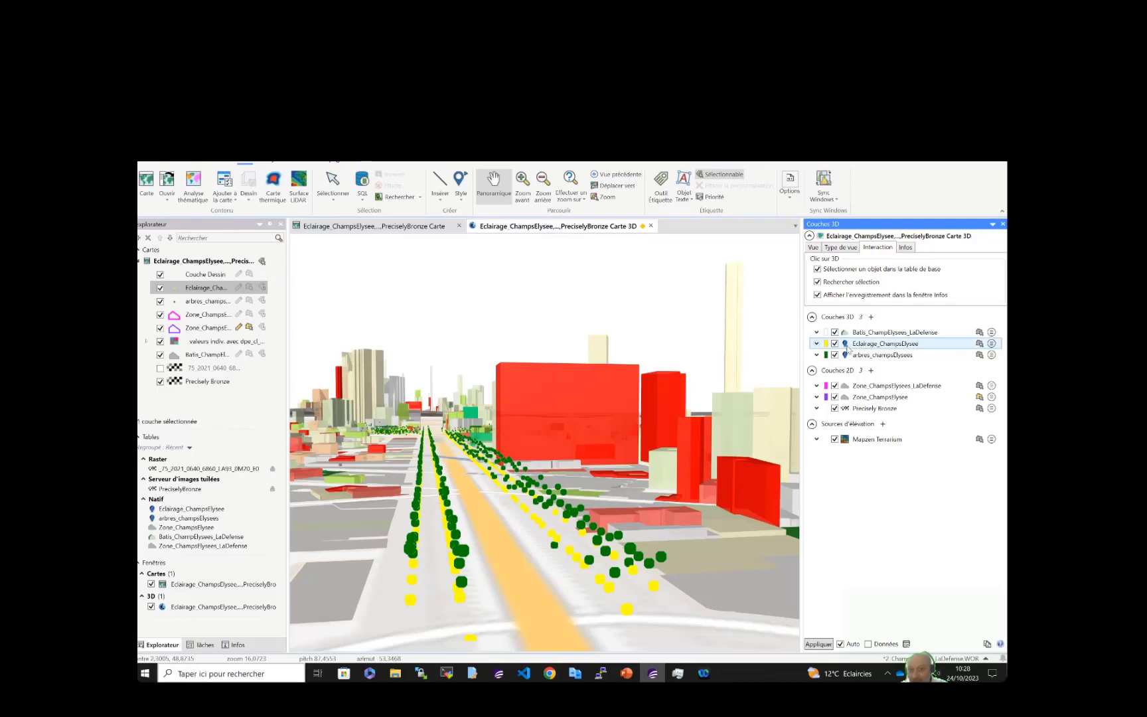
Hide the arbres_champsElysees point layer in the 3D map
left_click(399, 164)
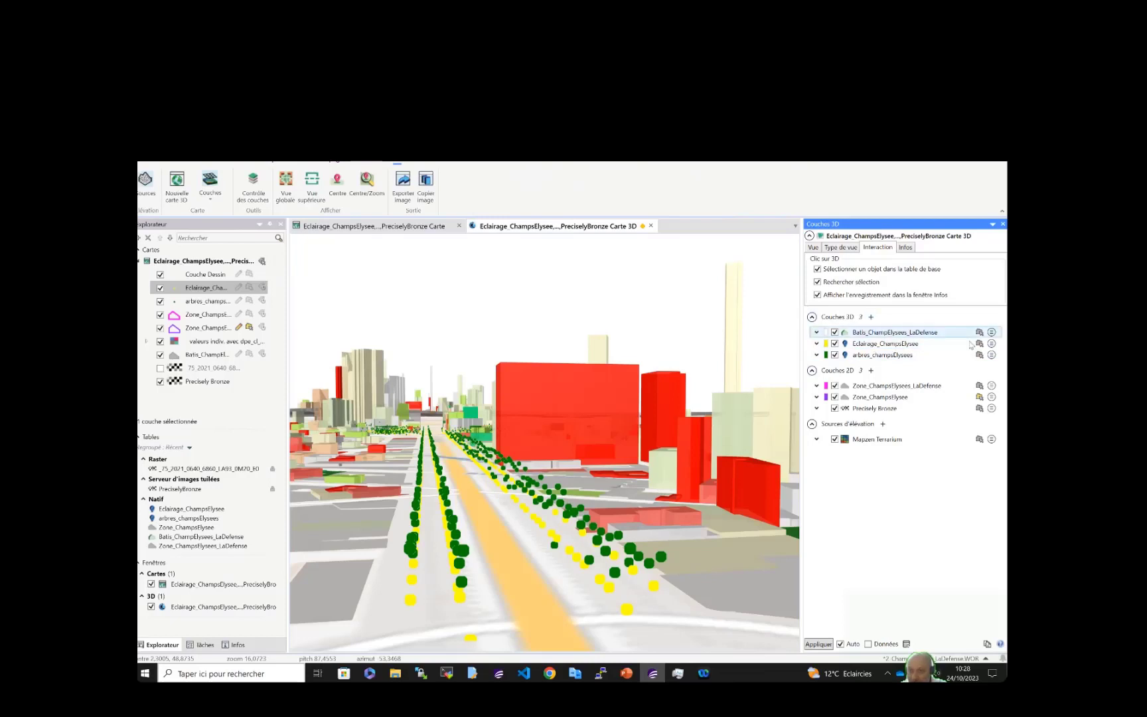
left_click(834, 355)
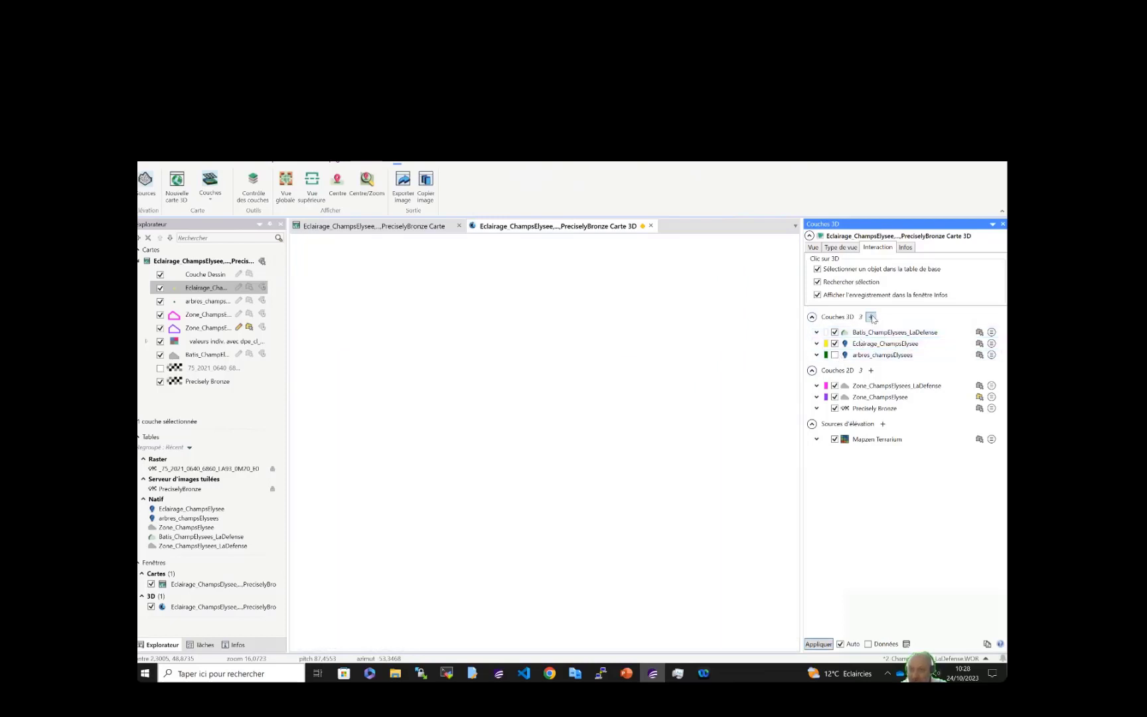
left_click(871, 317)
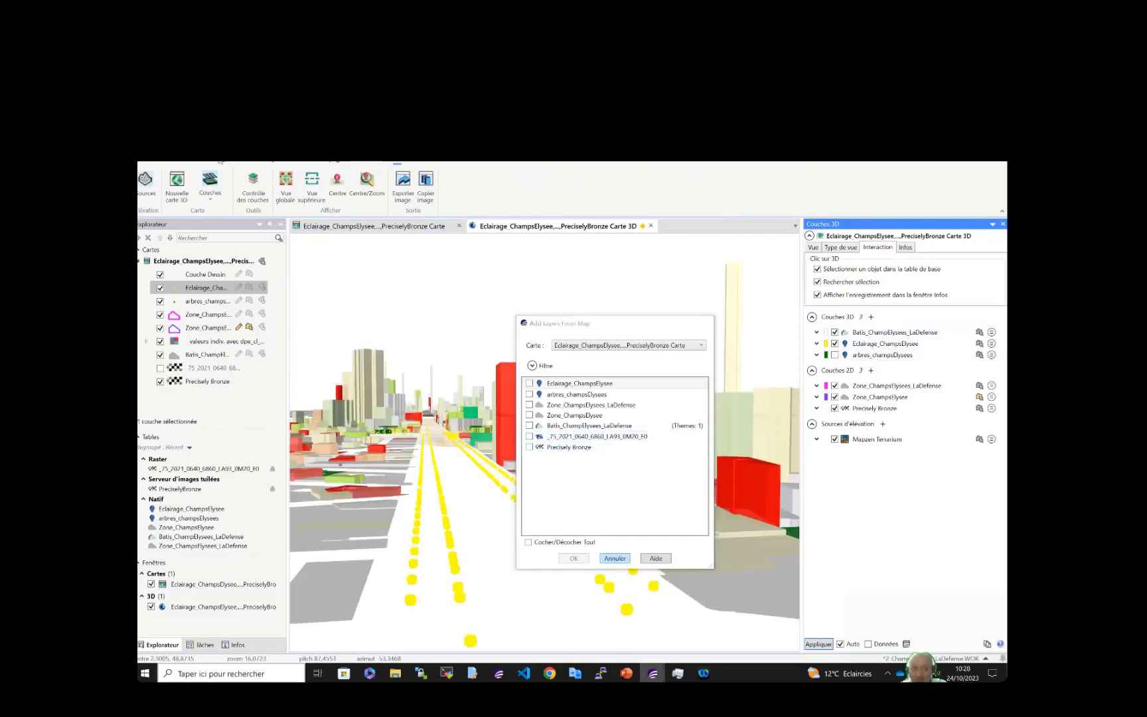
left_click(614, 561)
Add a 3D shapes layer based on arbres_champsElysees, using the shape file Arbre à feuilles persistantes.glb
left_click(214, 193)
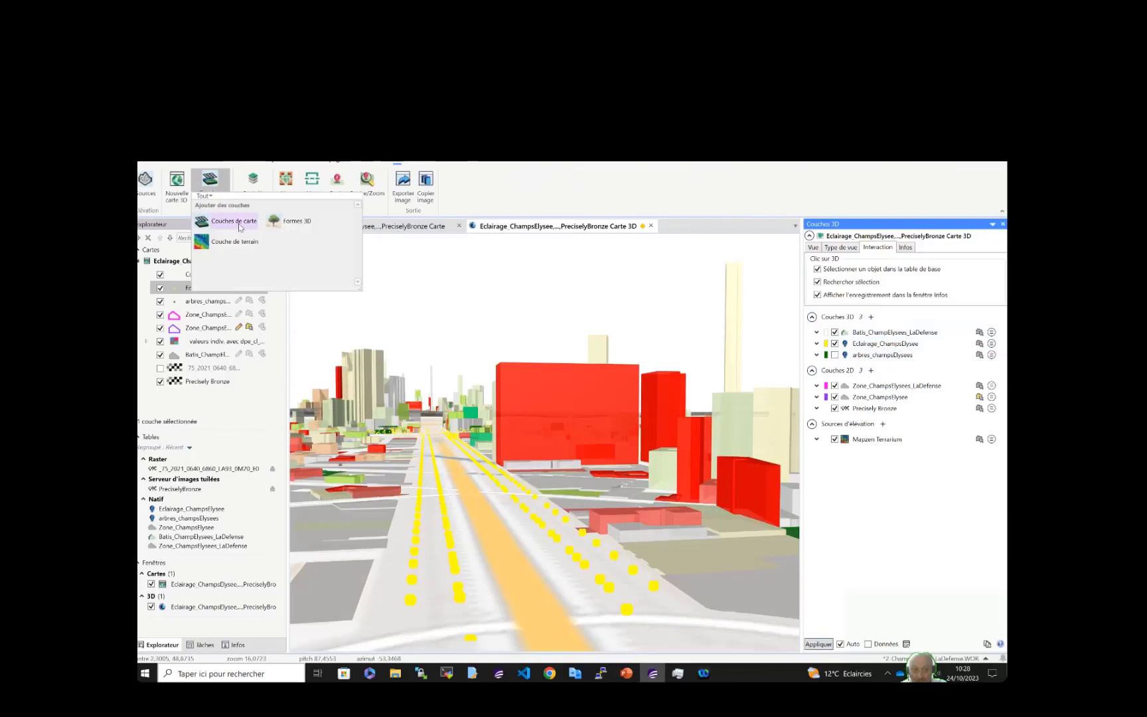
left_click(291, 224)
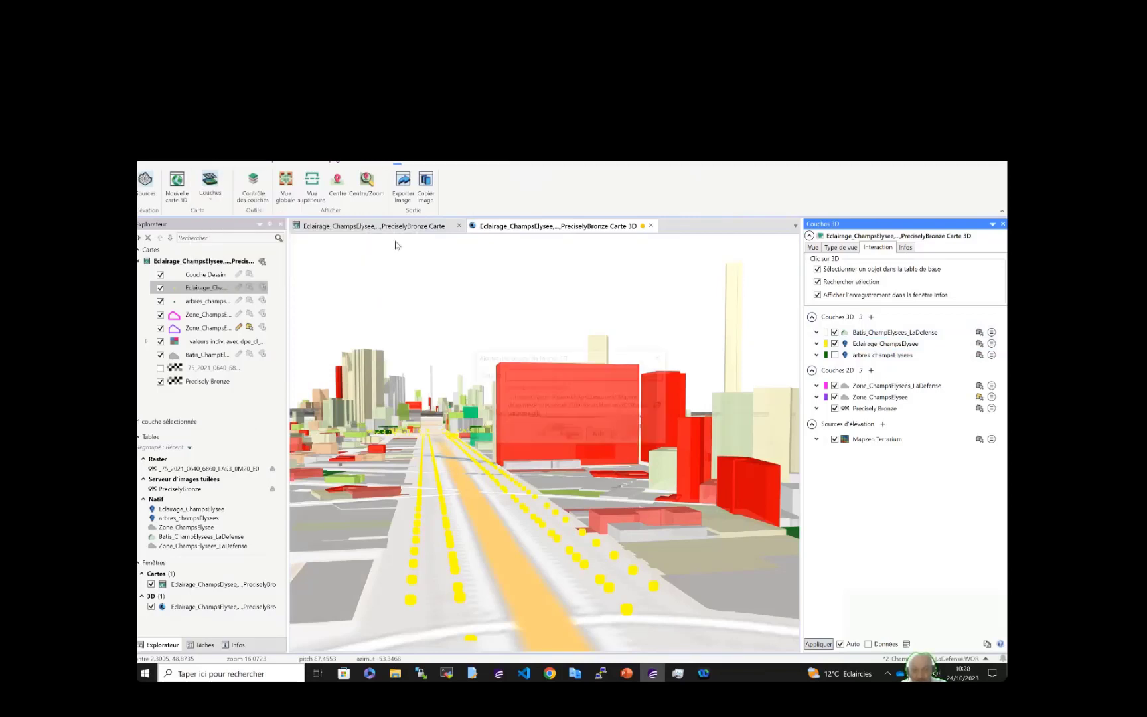
left_click(561, 375)
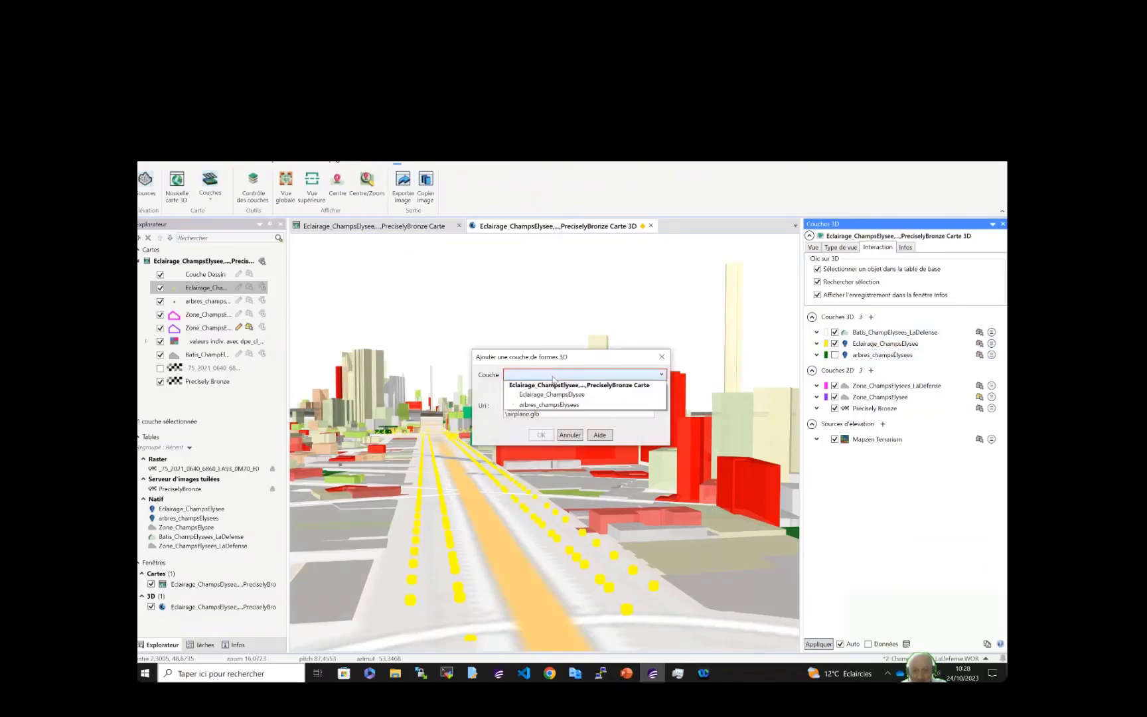
left_click(561, 405)
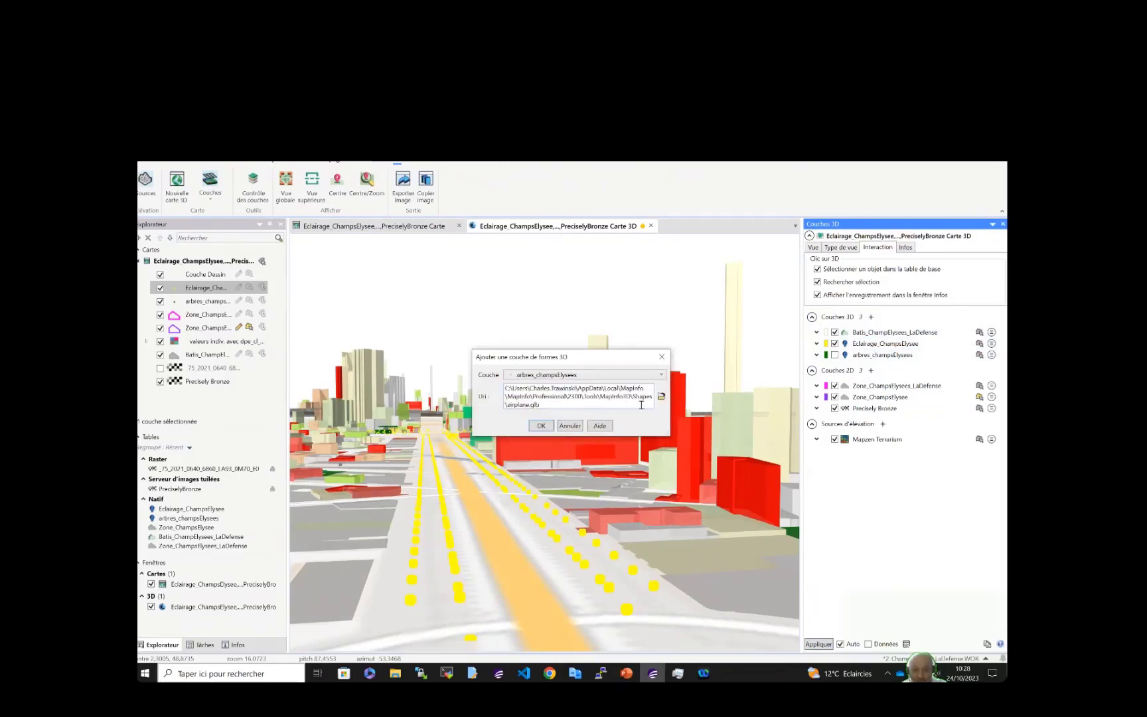
left_click(662, 397)
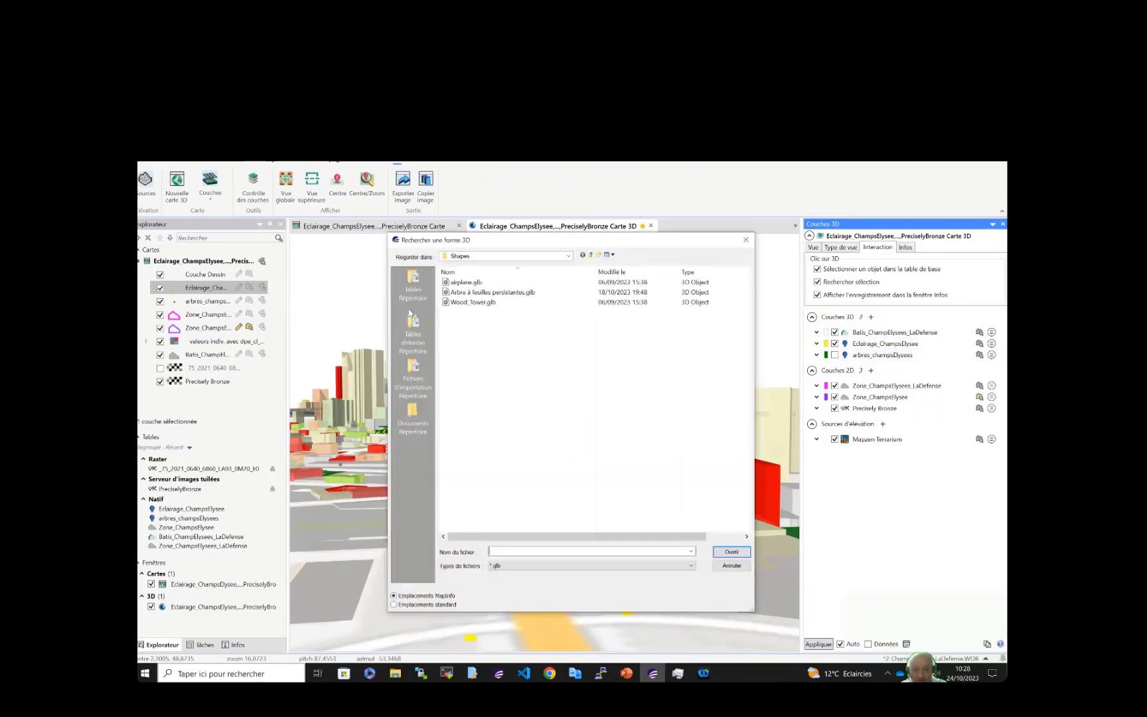
left_click(487, 293)
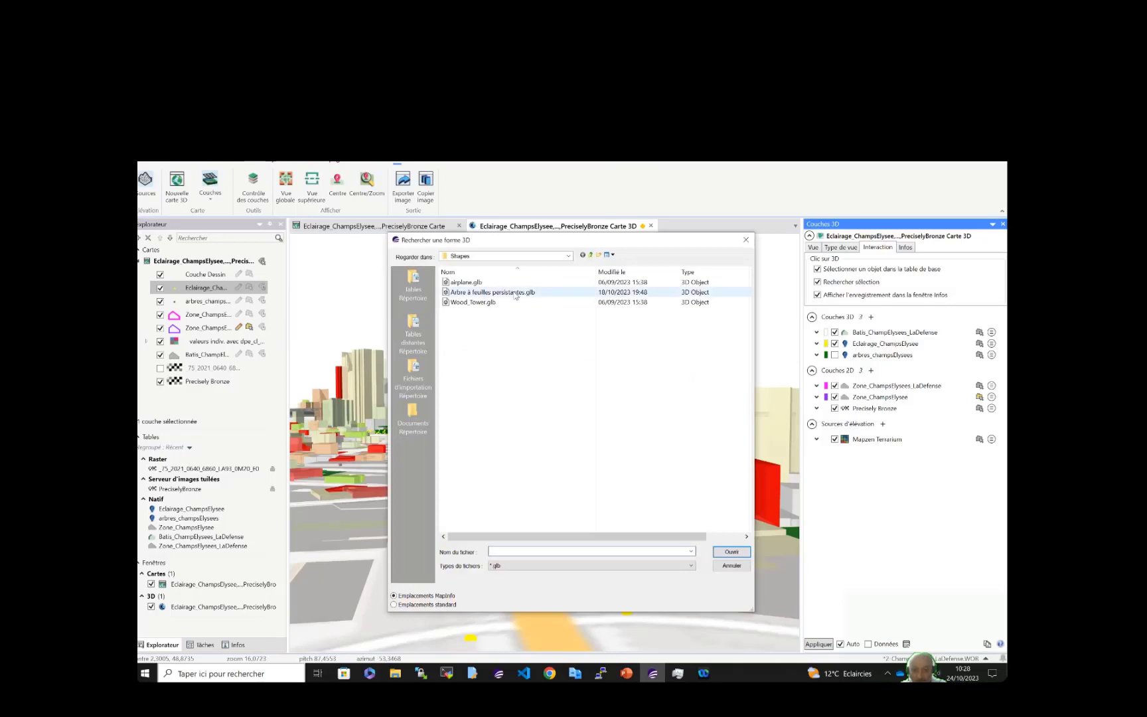
left_click(731, 552)
left_click(541, 425)
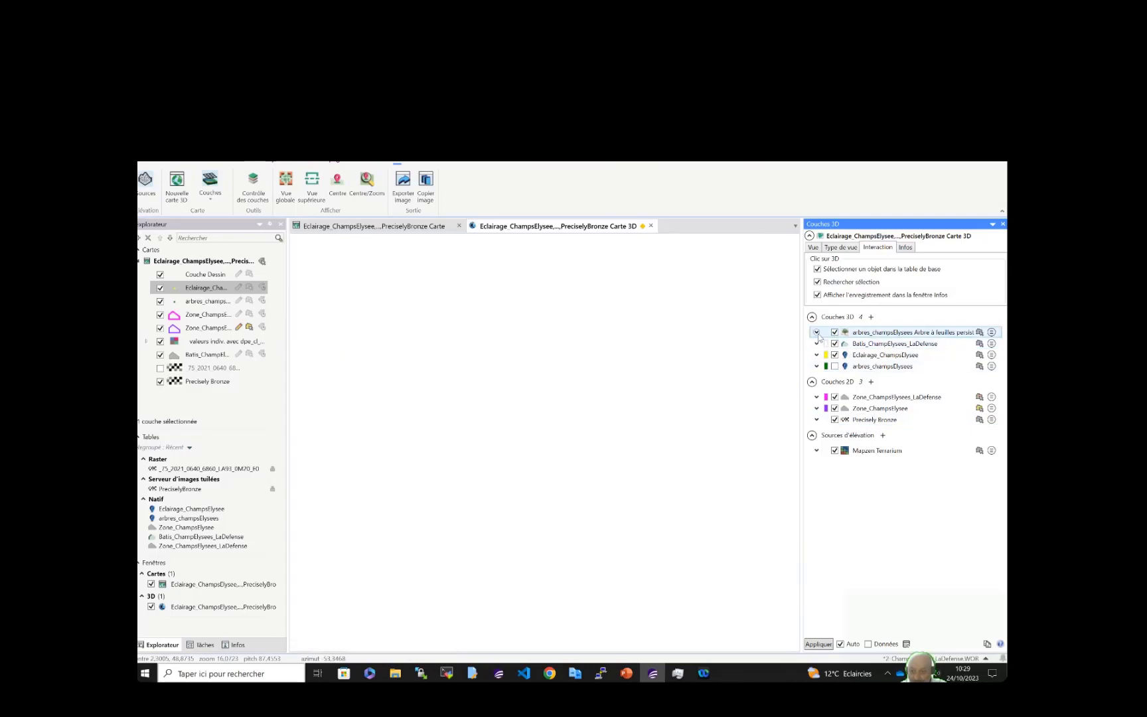
Set the tree shape layer's orientation to [0, 0, 90], its height relative to the terrain and its shape scale to 10.00, and inspect the trees
left_click(816, 332)
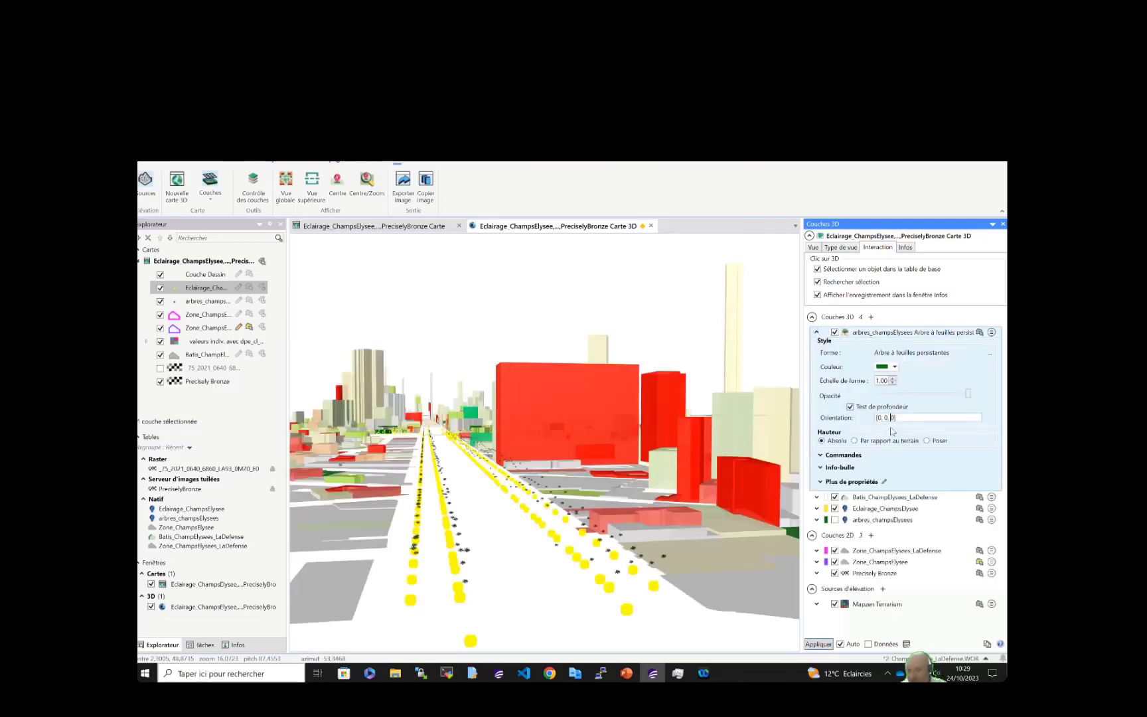
type("9")
left_click(880, 382)
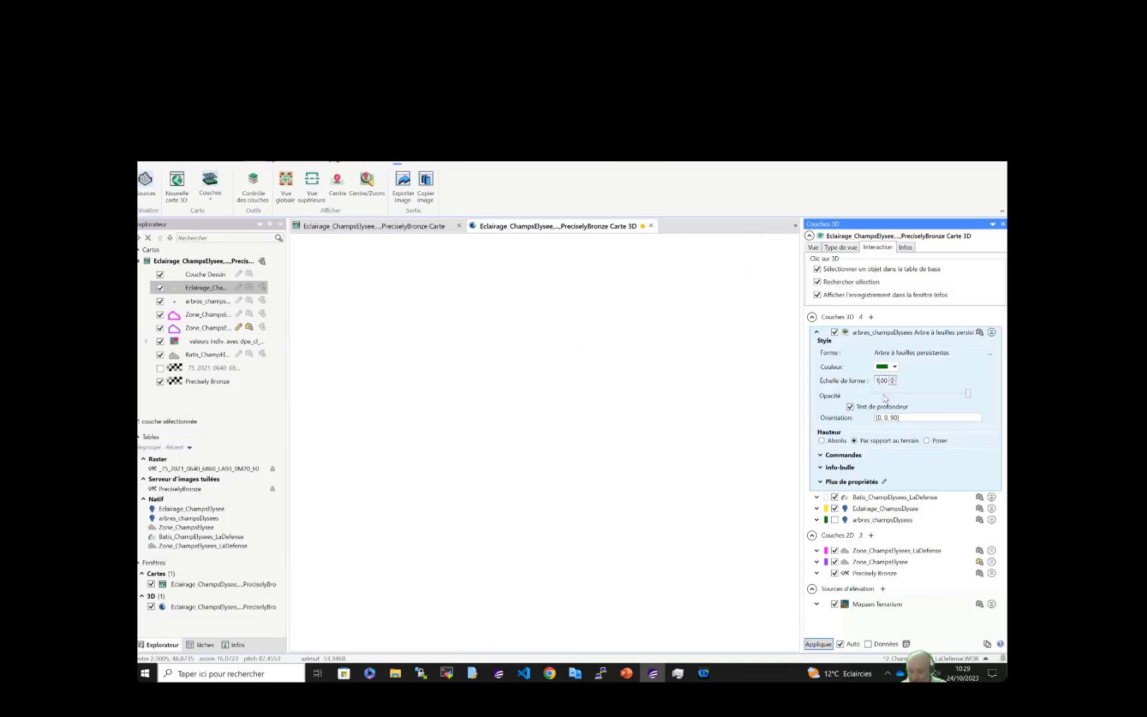
type("0")
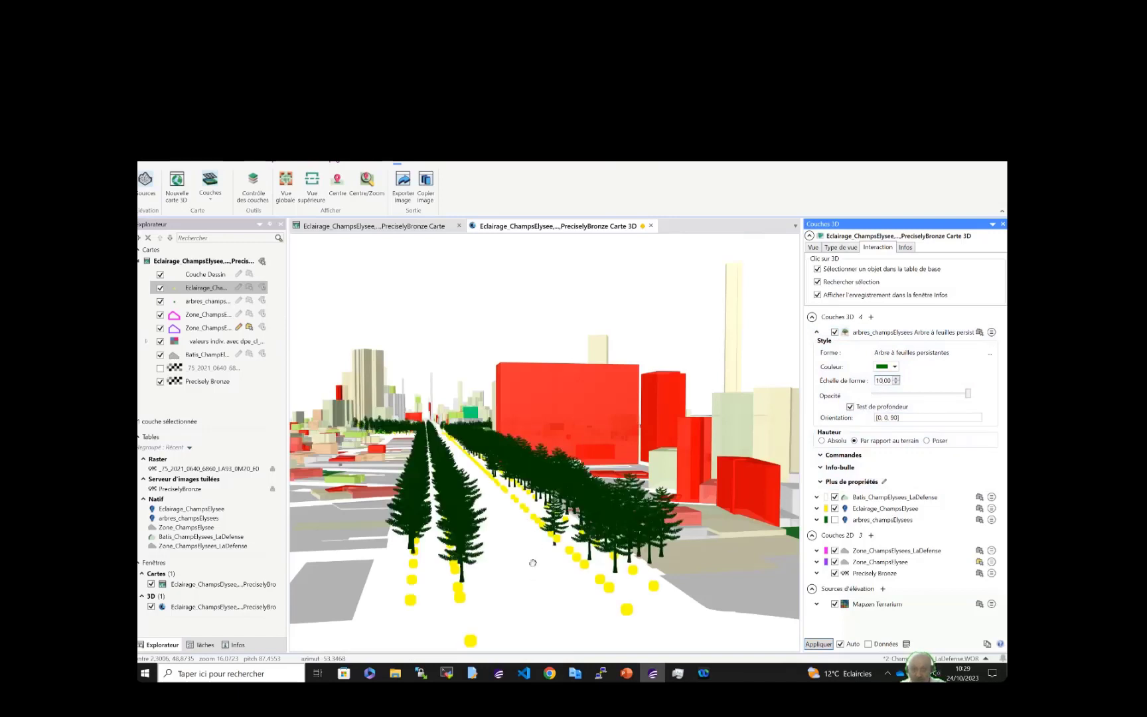
left_click_drag(512, 563, 460, 477)
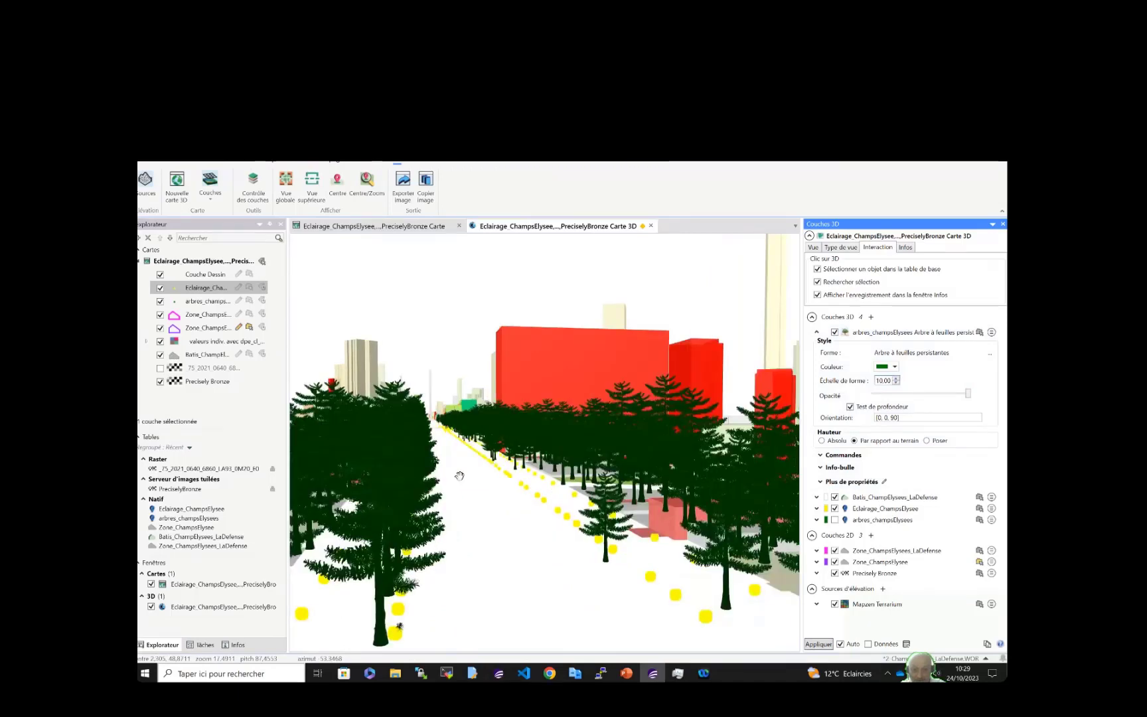
scroll(456, 533, "down", 3)
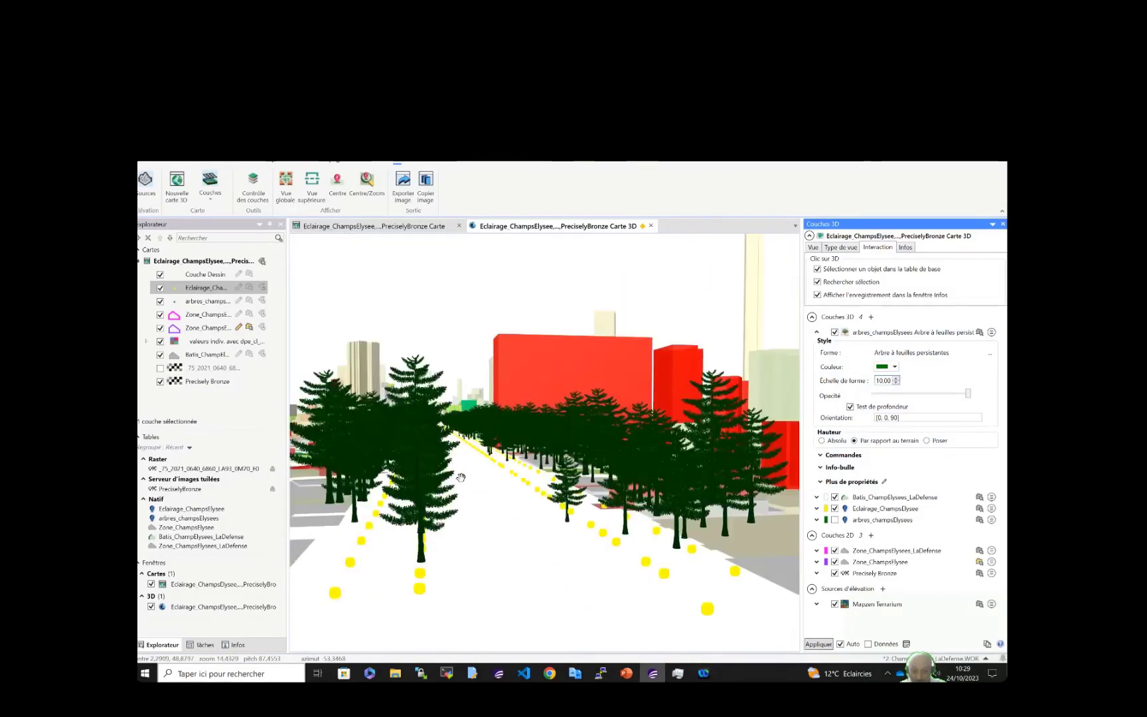
left_click_drag(456, 533, 465, 489)
right_click_drag(472, 499, 471, 530)
right_click_drag(522, 397, 524, 475)
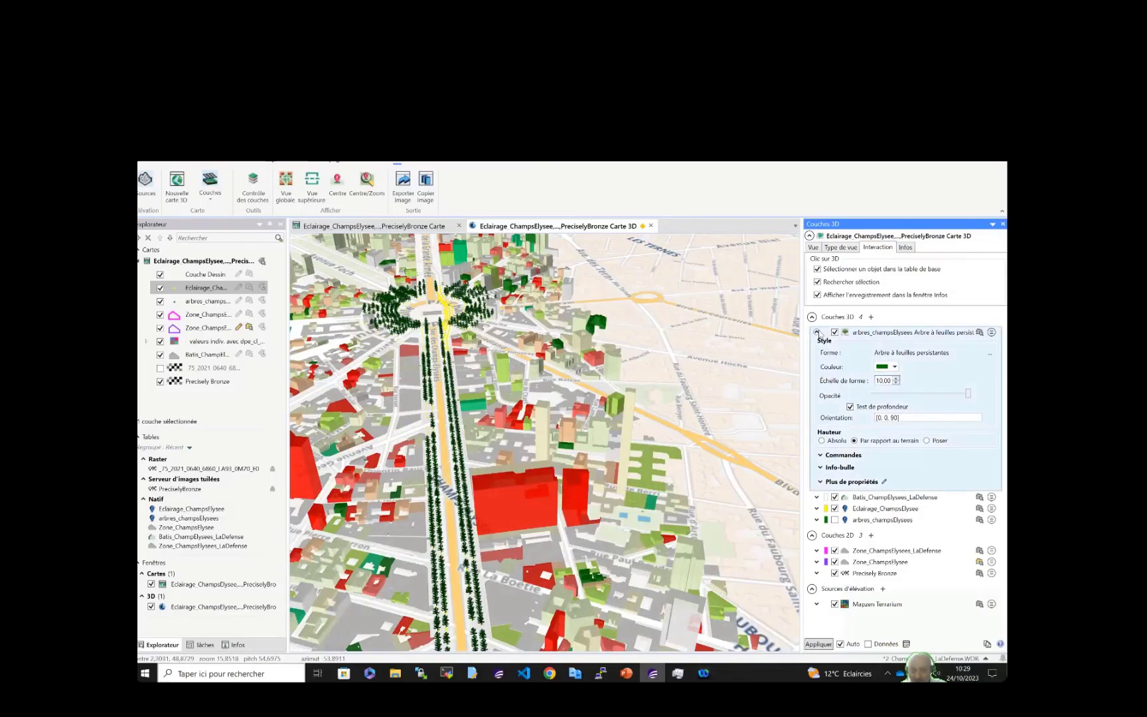
left_click(817, 332)
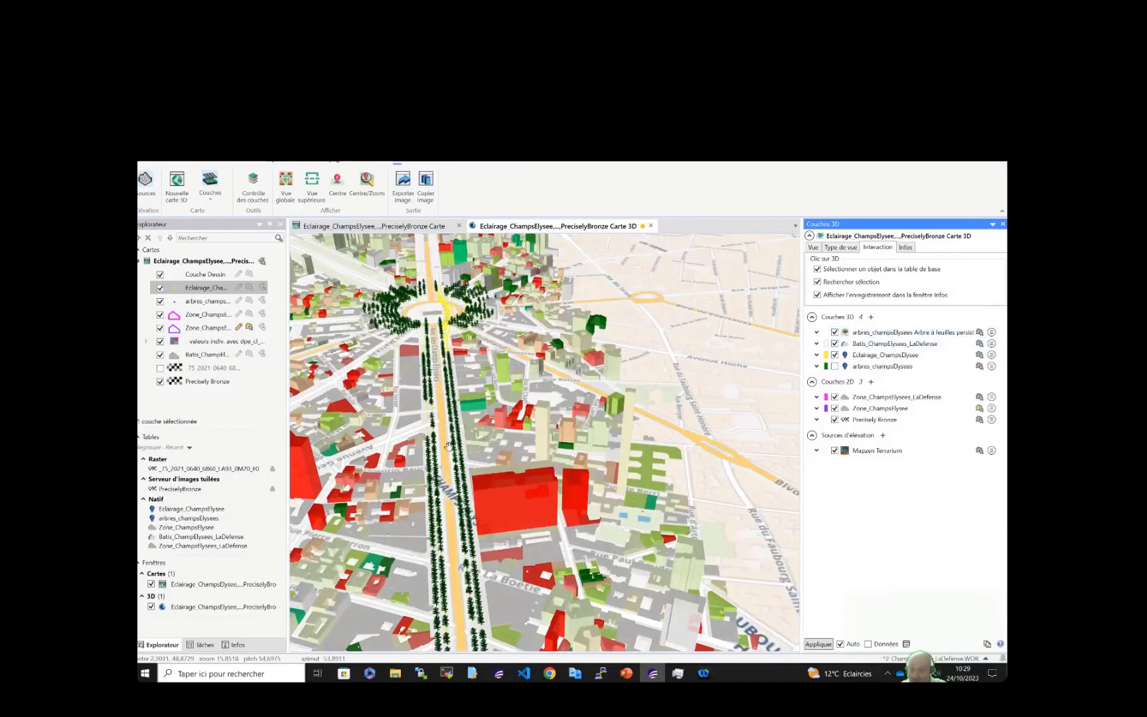
Make the Batis_ChampElysees_LaDefense 3D layer selectable and look up the large red building's record, highlighting its an_const value
left_click(979, 344)
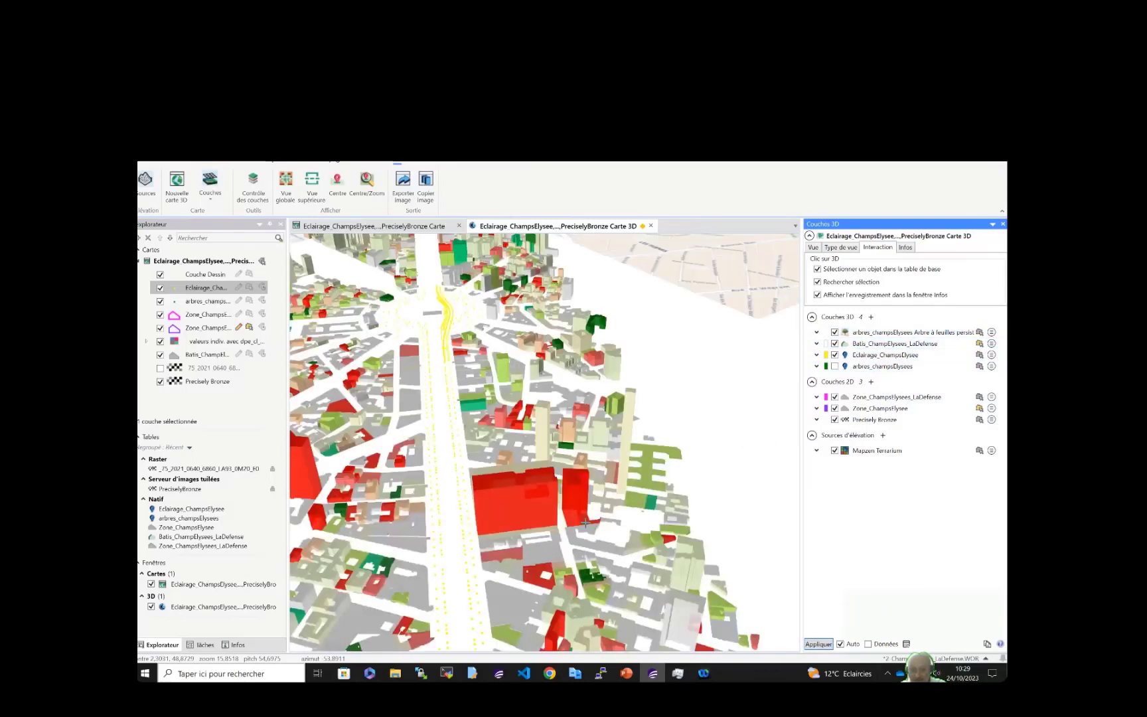
mouse_move(539, 502)
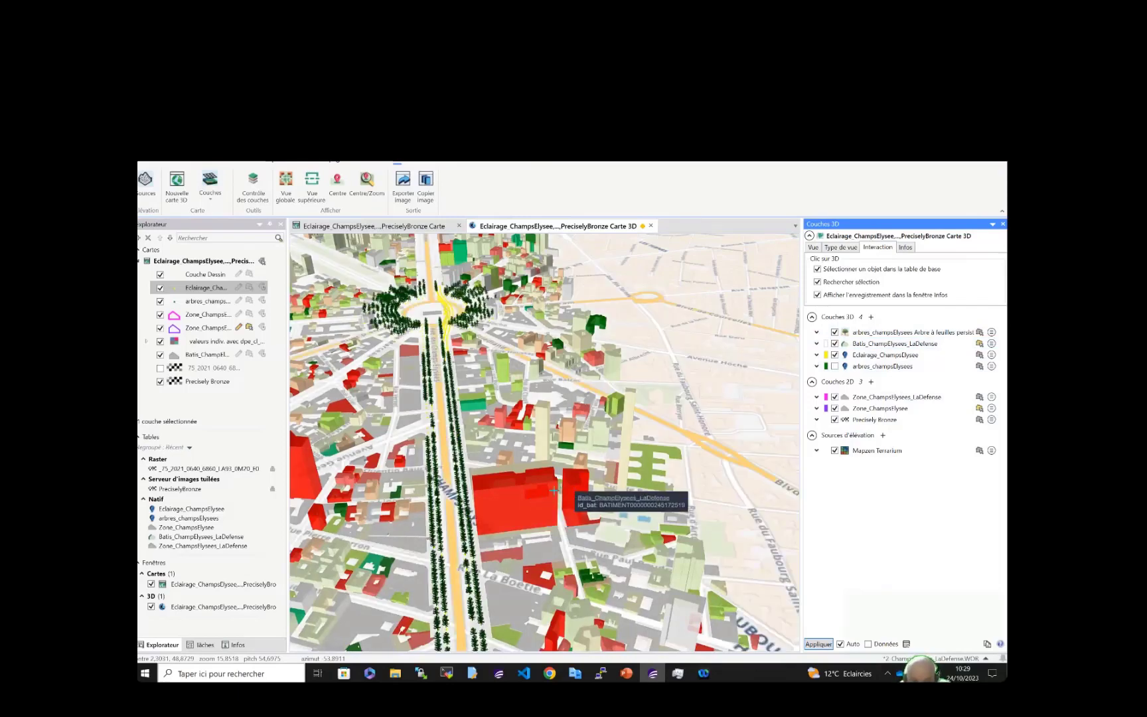
left_click(538, 493)
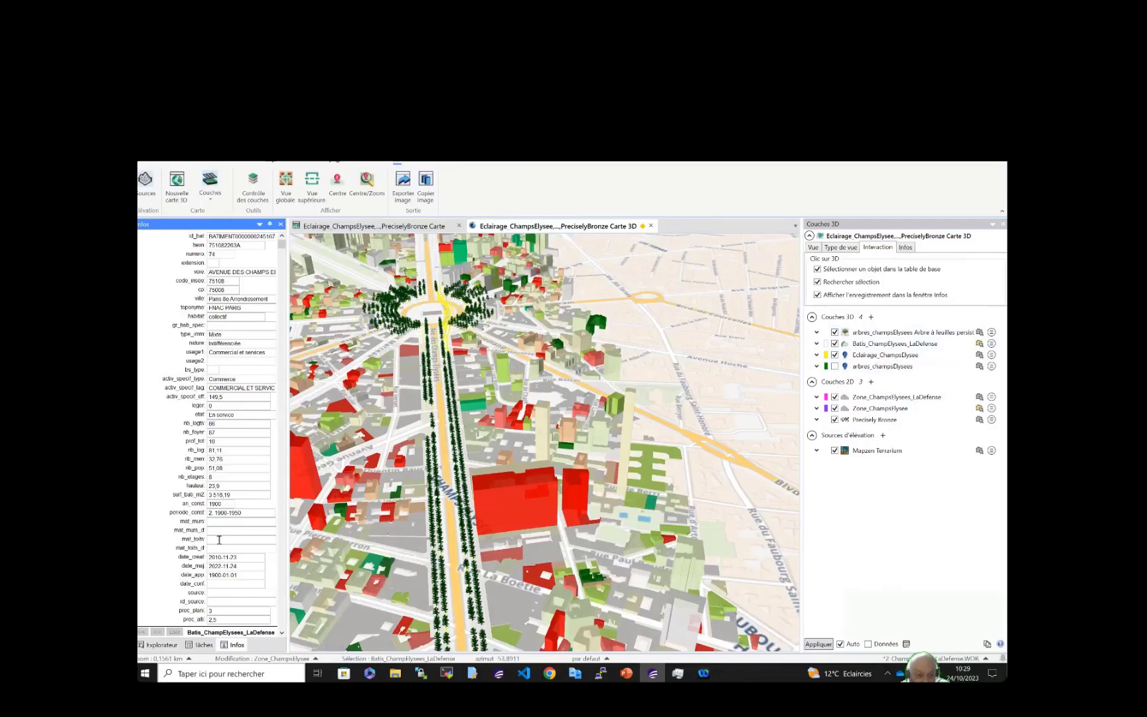
double_click(218, 503)
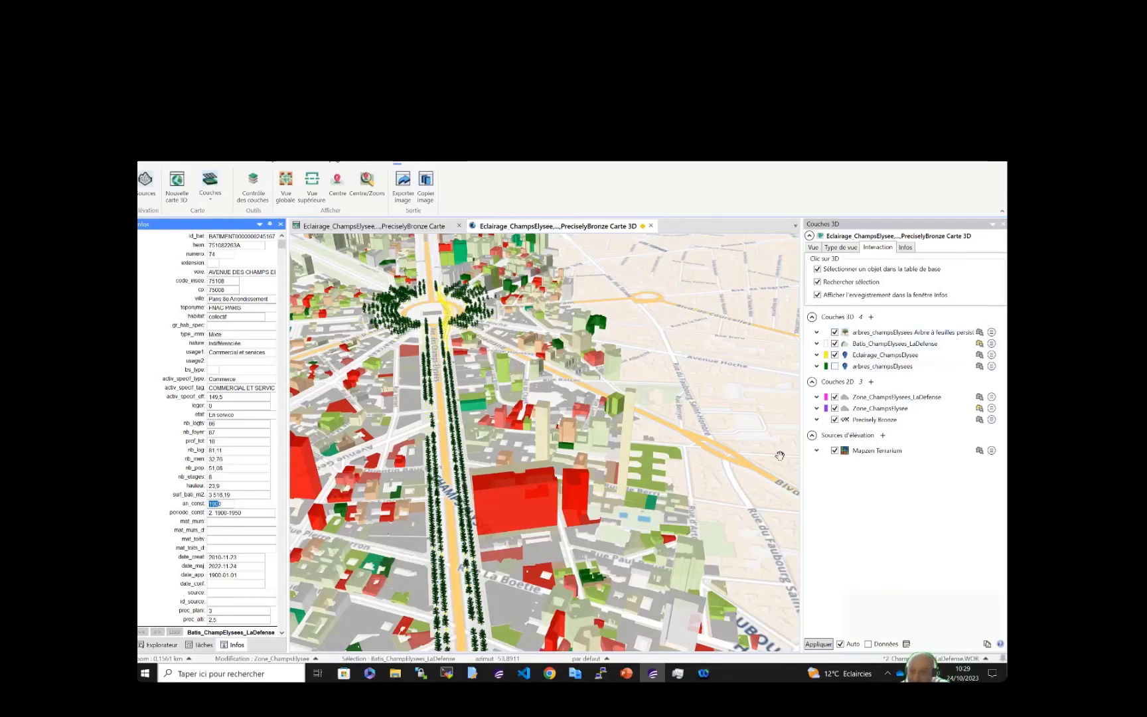
Examine the extrusion and tooltip settings of the Batis_ChampElysees_LaDefense 3D layer and view the avenue from farther away
left_click(817, 344)
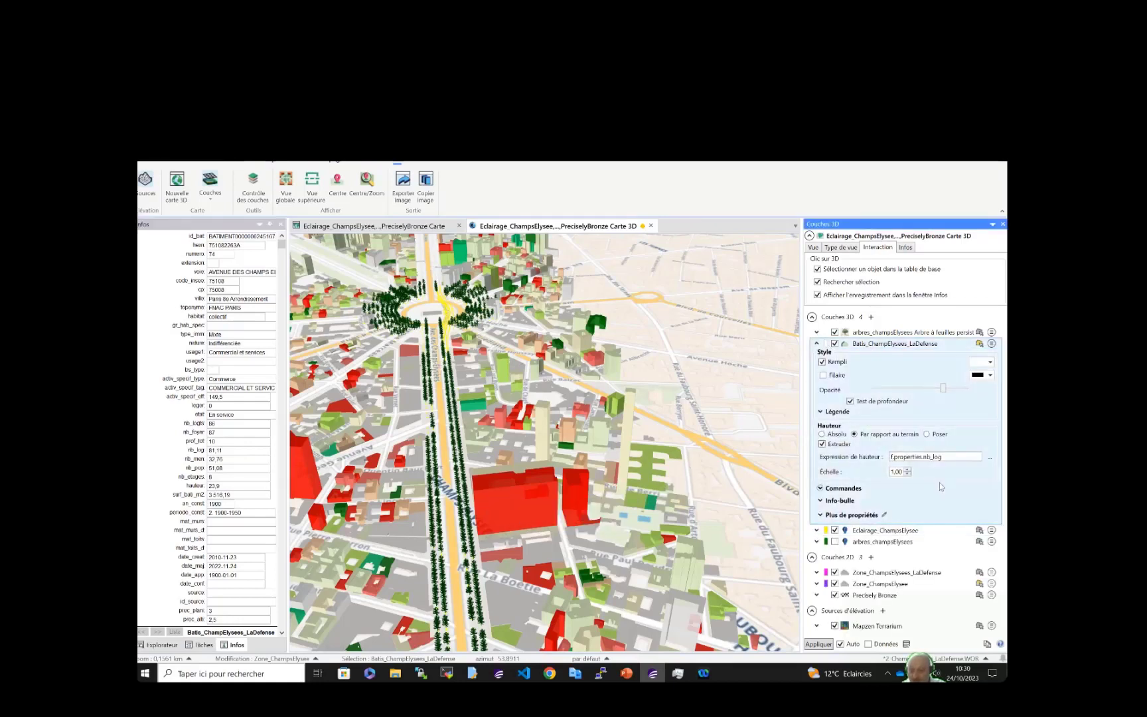
left_click(822, 501)
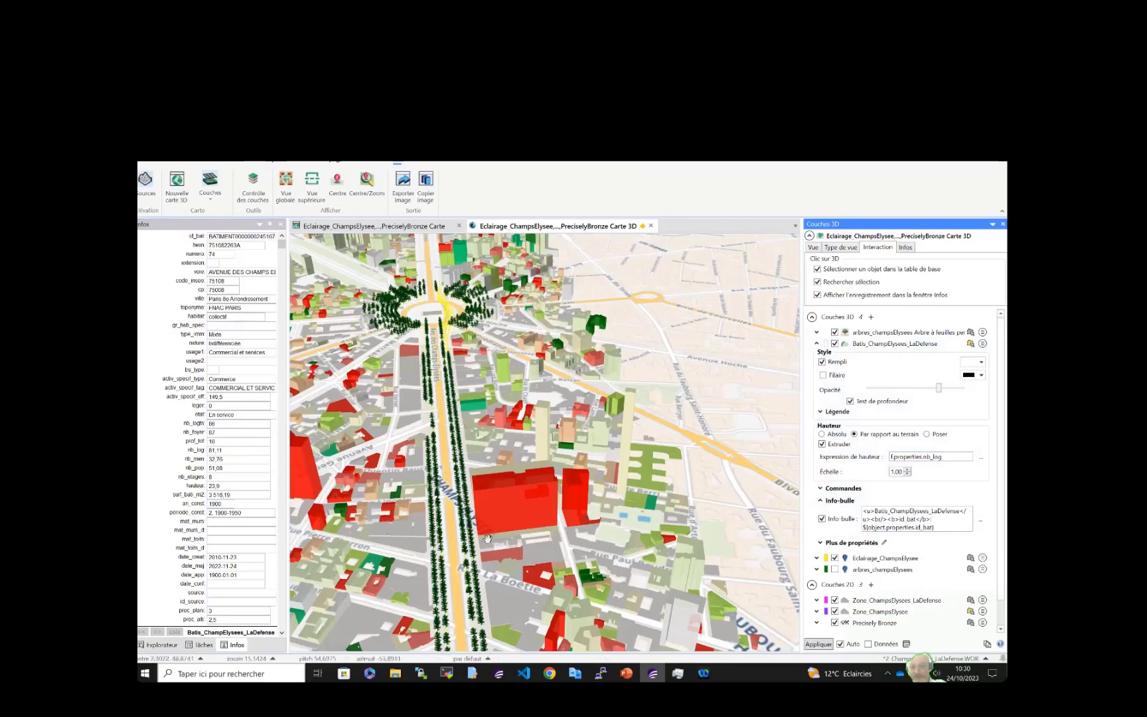
scroll(488, 538, "down", 3)
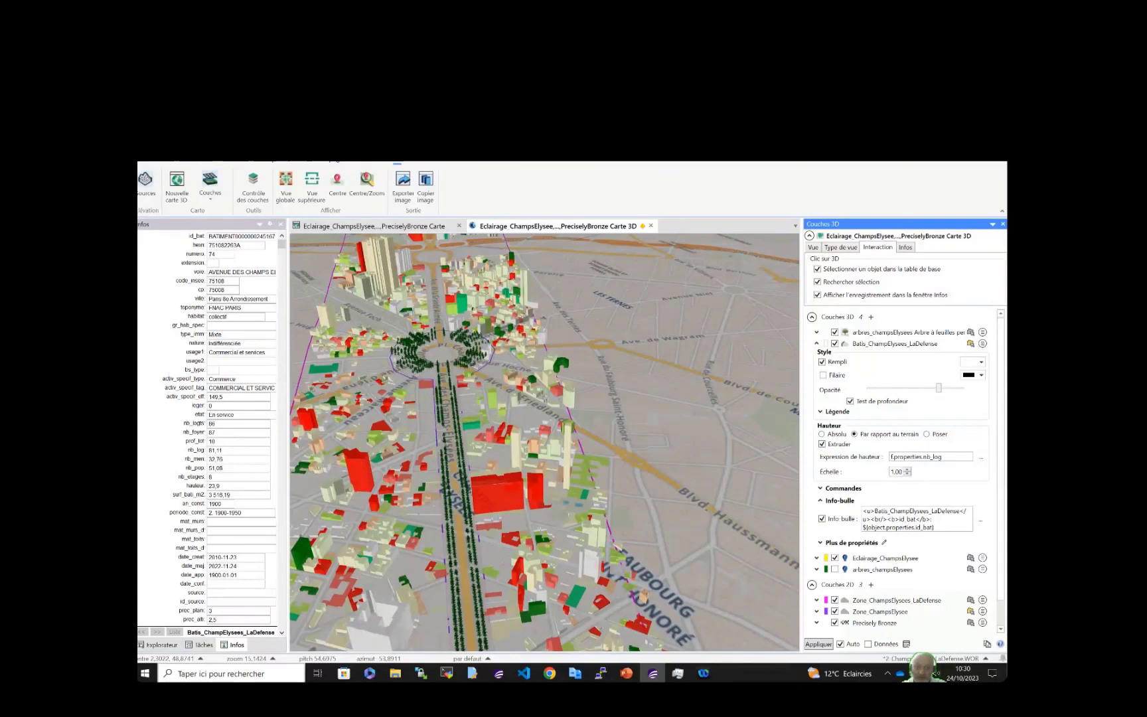
Close the 2-ChampsElysees_LaDefense.WOR workspace without saving the changes
left_click(193, 154)
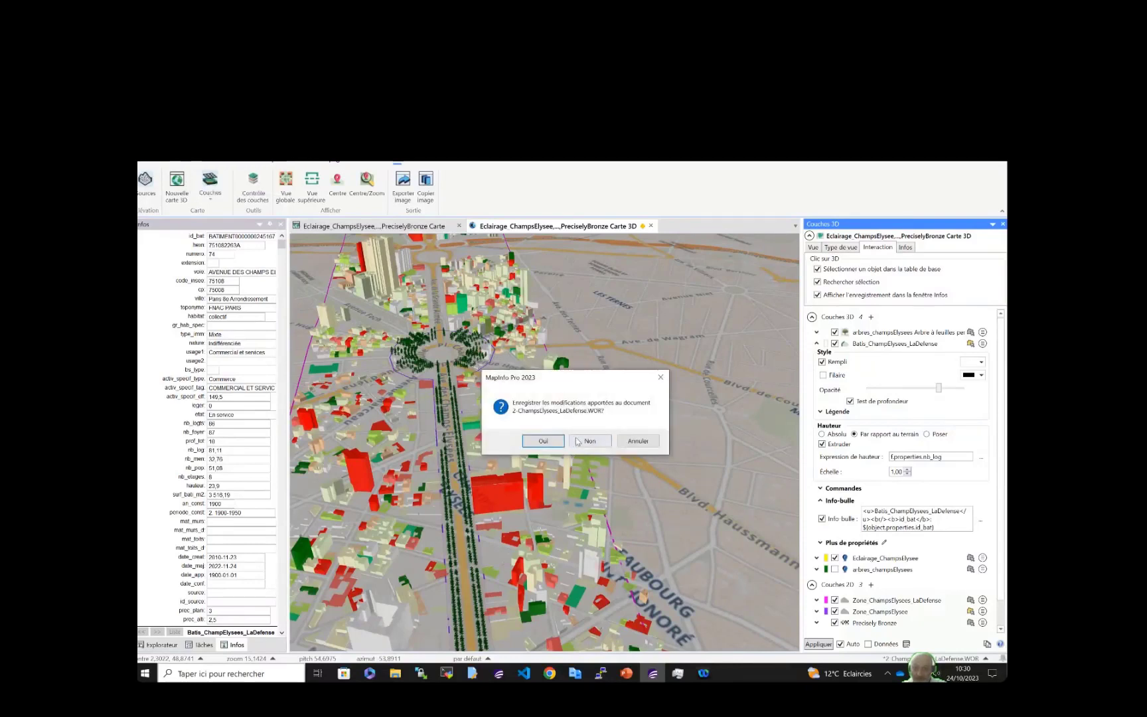
left_click(573, 438)
Switch to PowerPoint, start the slide show at the Demo Live slide and advance the presentation
left_click(629, 672)
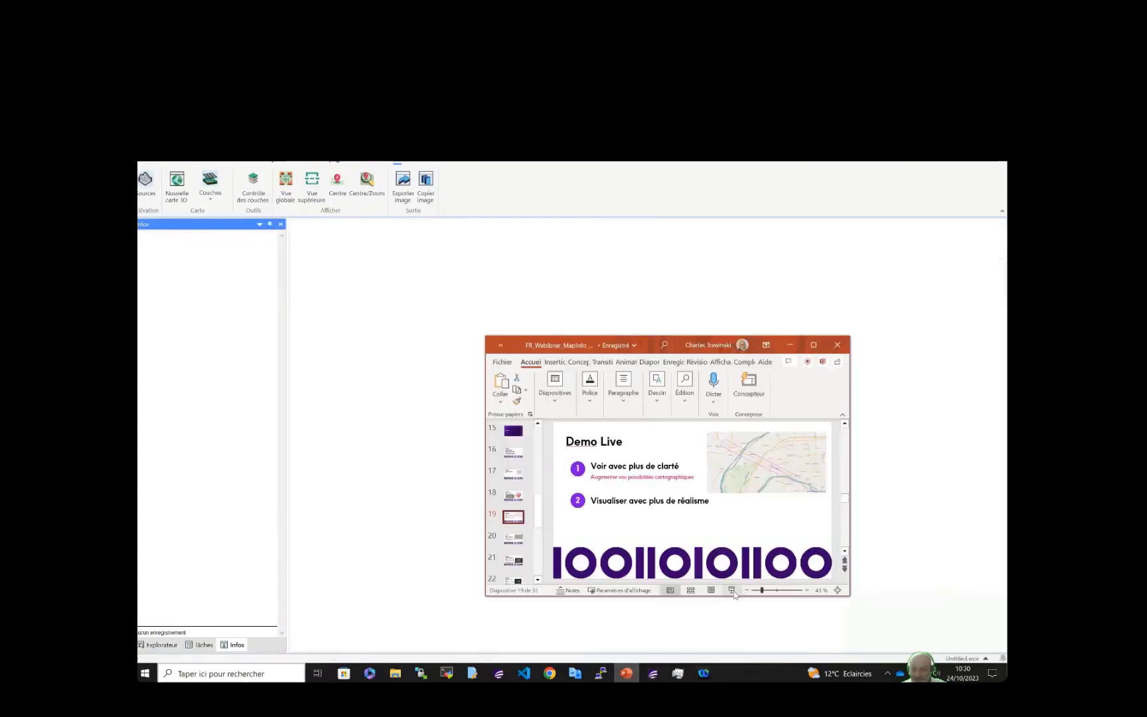
left_click(732, 590)
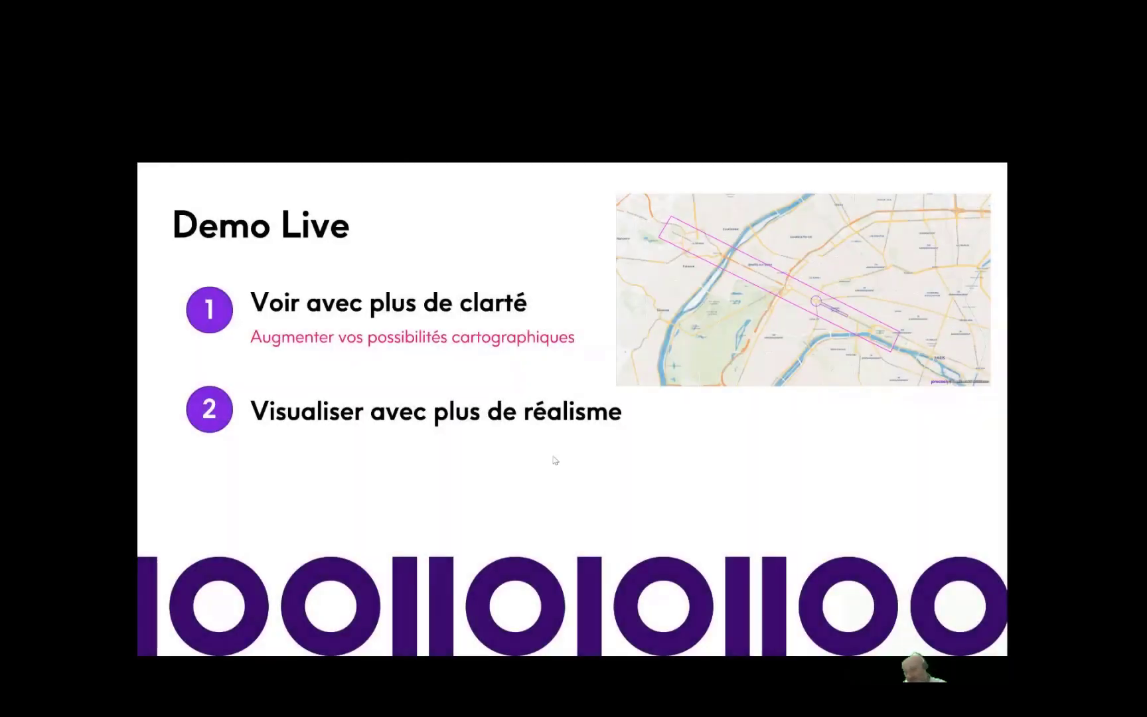
left_click(555, 464)
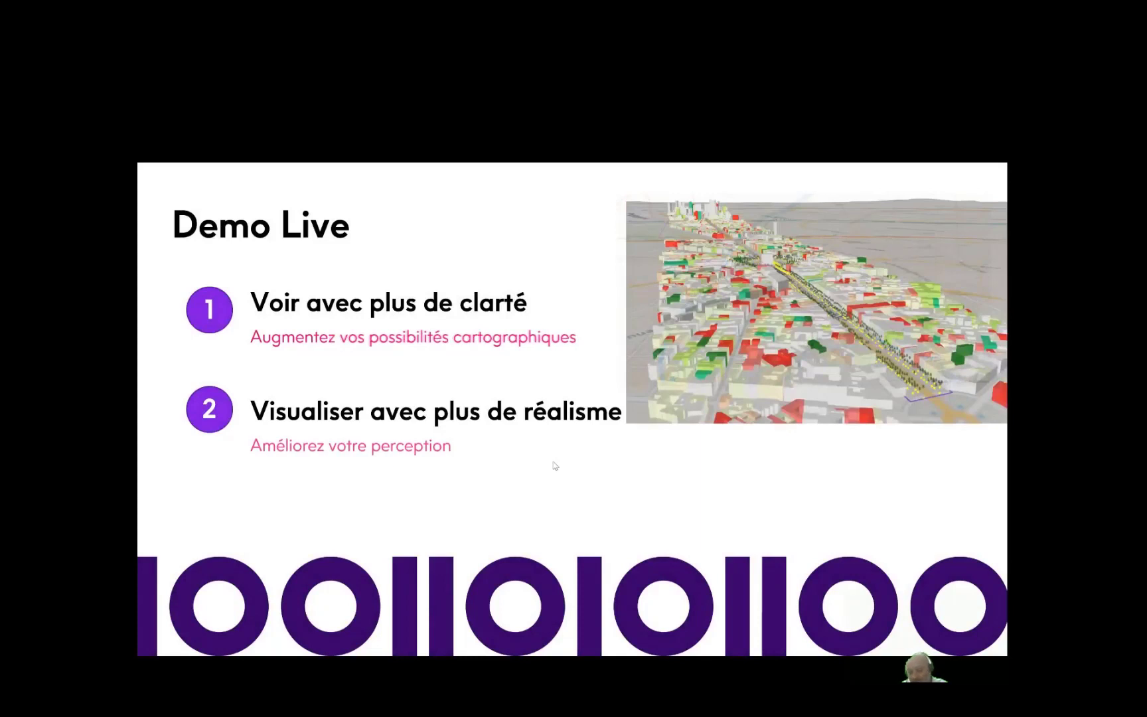
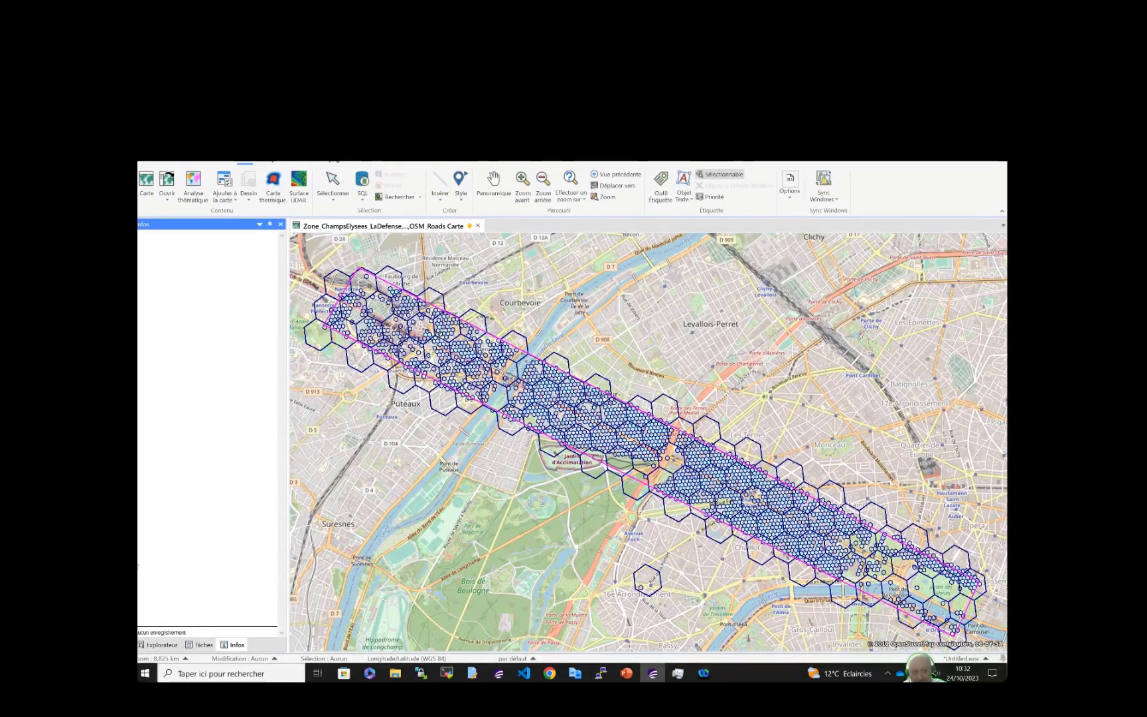
Compare the two H3 hexagon layers by toggling their visibility, leaving h3_9_celd hidden and h3_11_celd shown
left_click(156, 645)
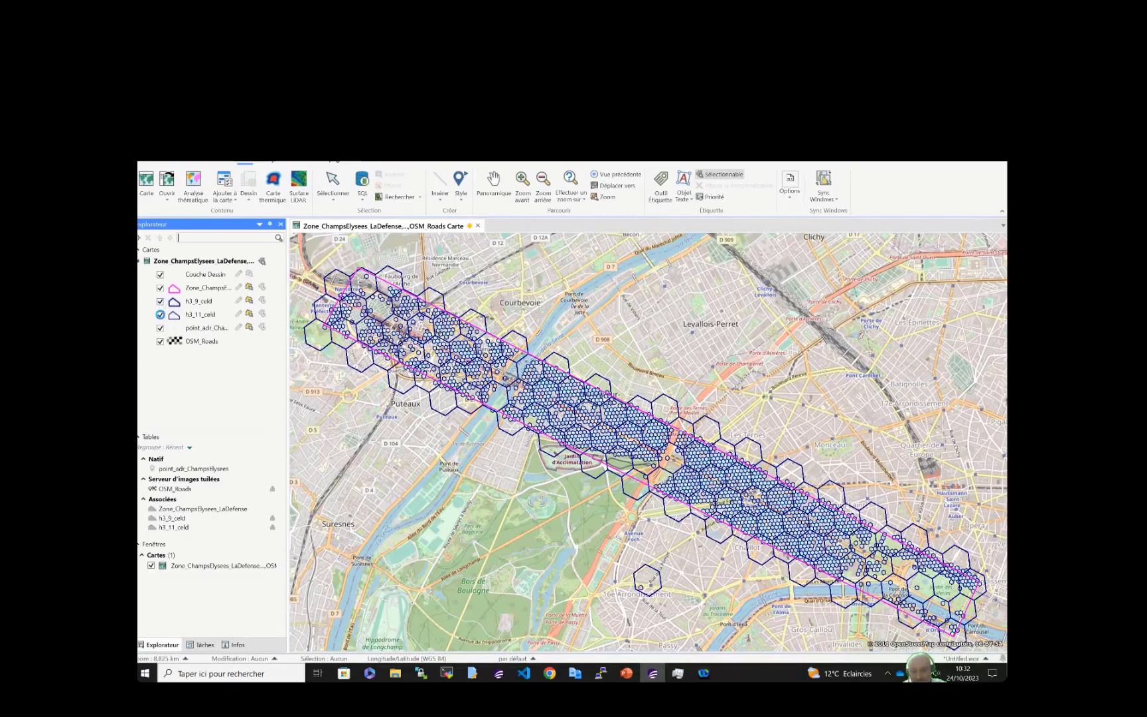
left_click(160, 301)
left_click(160, 315)
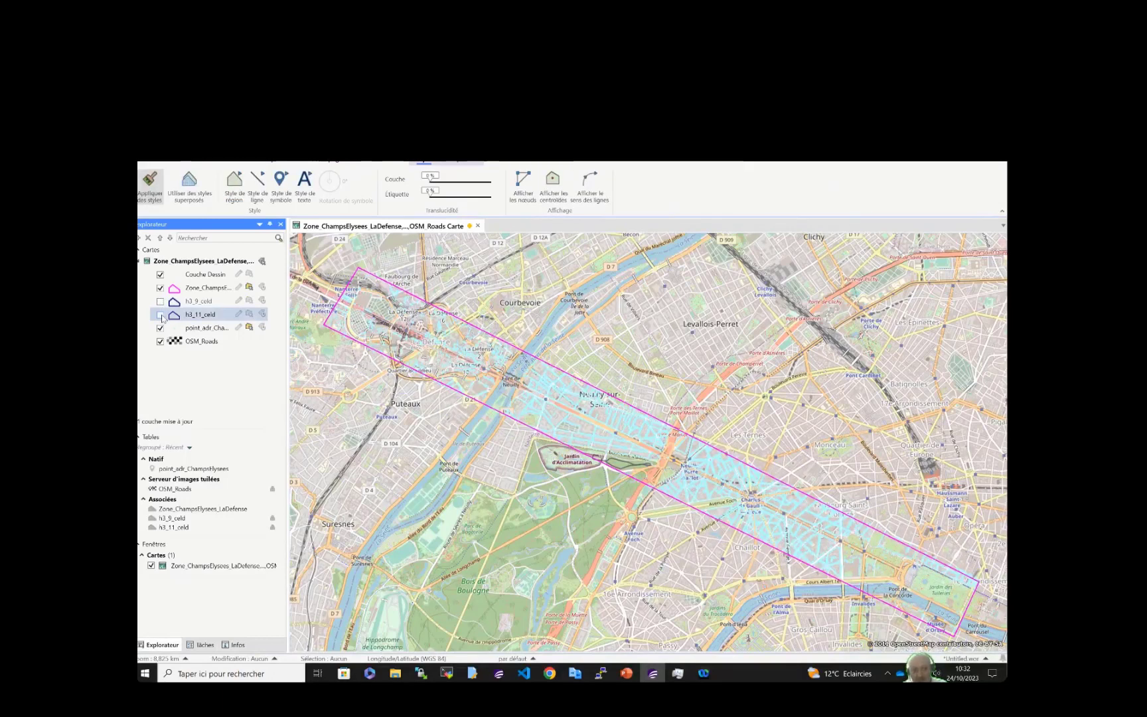
left_click(162, 316)
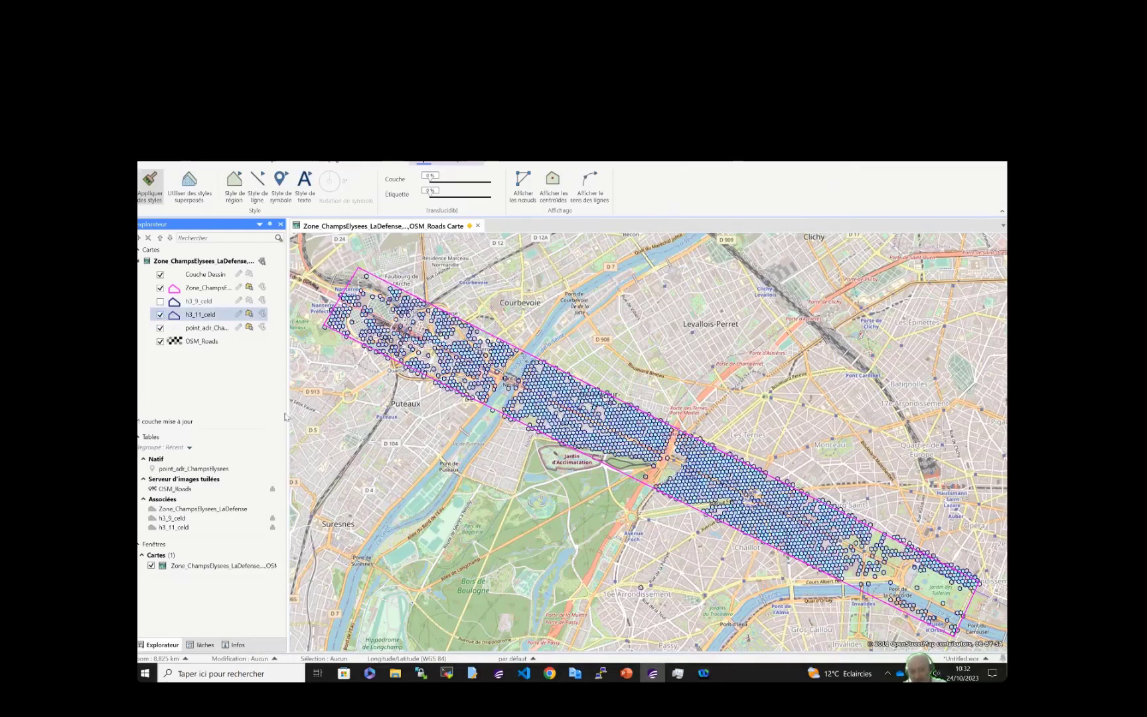
left_click(160, 302)
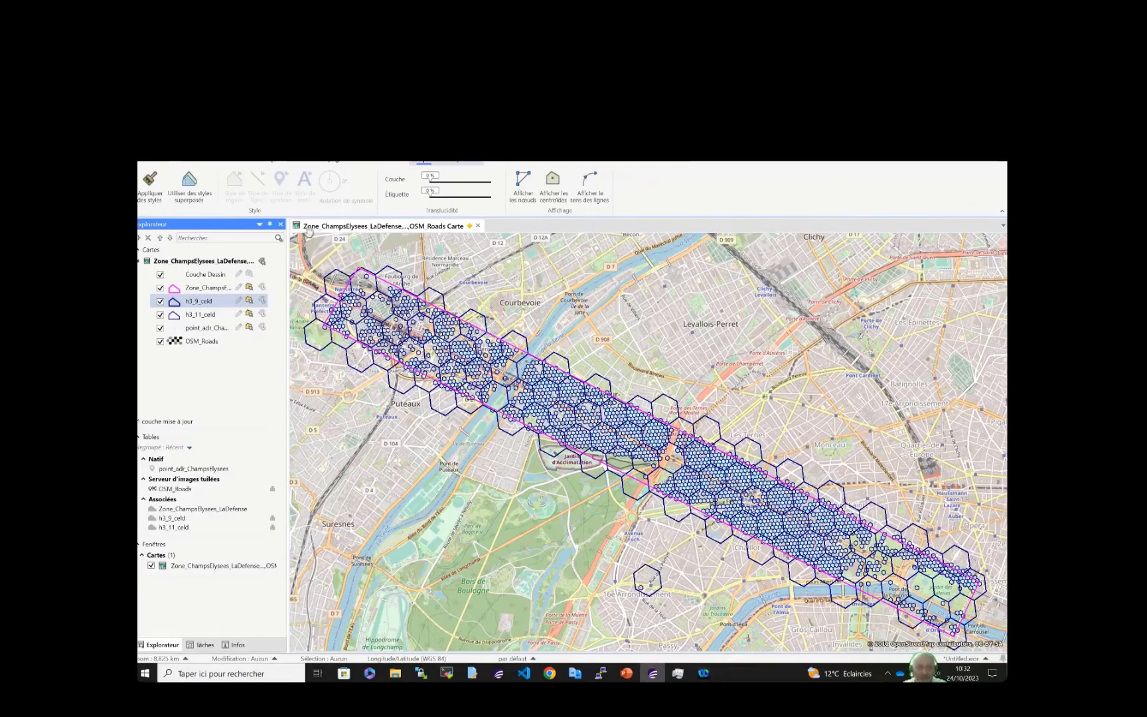
left_click(160, 301)
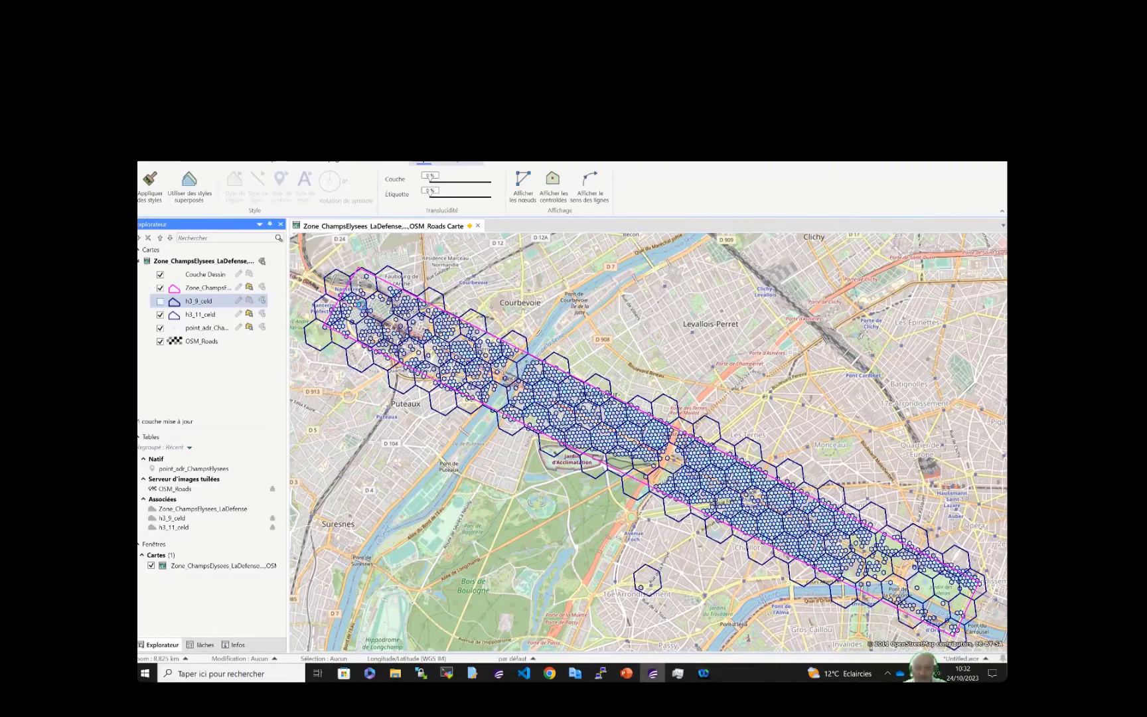
Create a thematic analysis by classes on the h3_11_celd table using the hs_tourist variable, keeping the default classes and legend
left_click(244, 161)
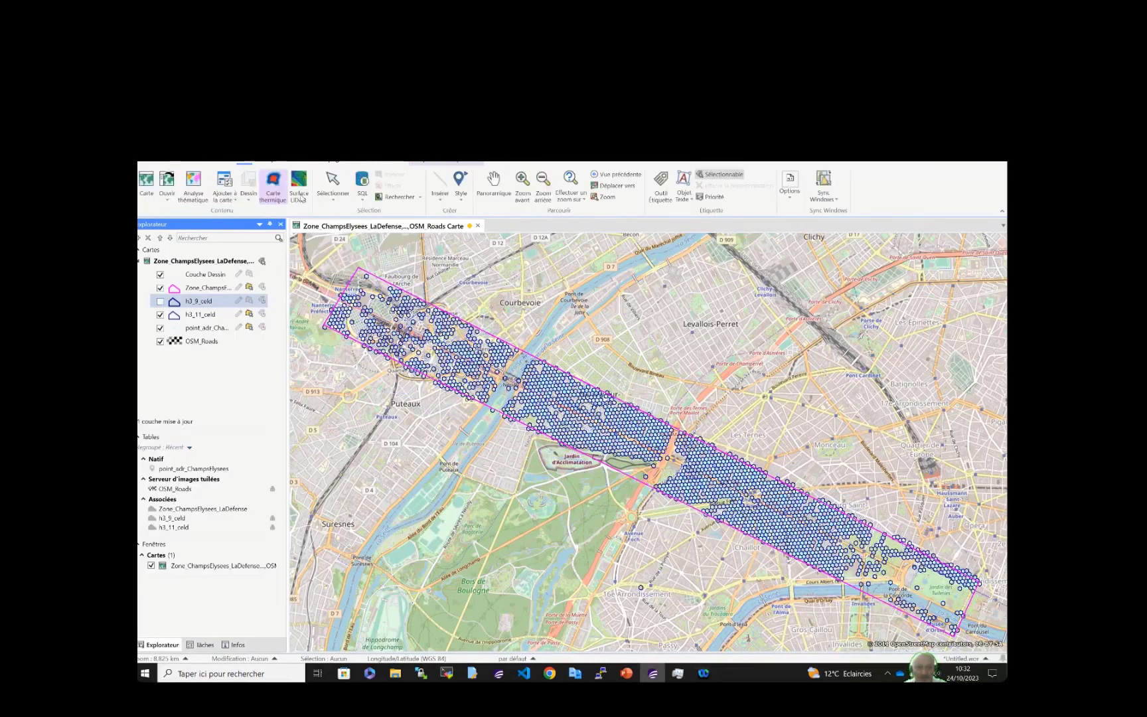
left_click(191, 187)
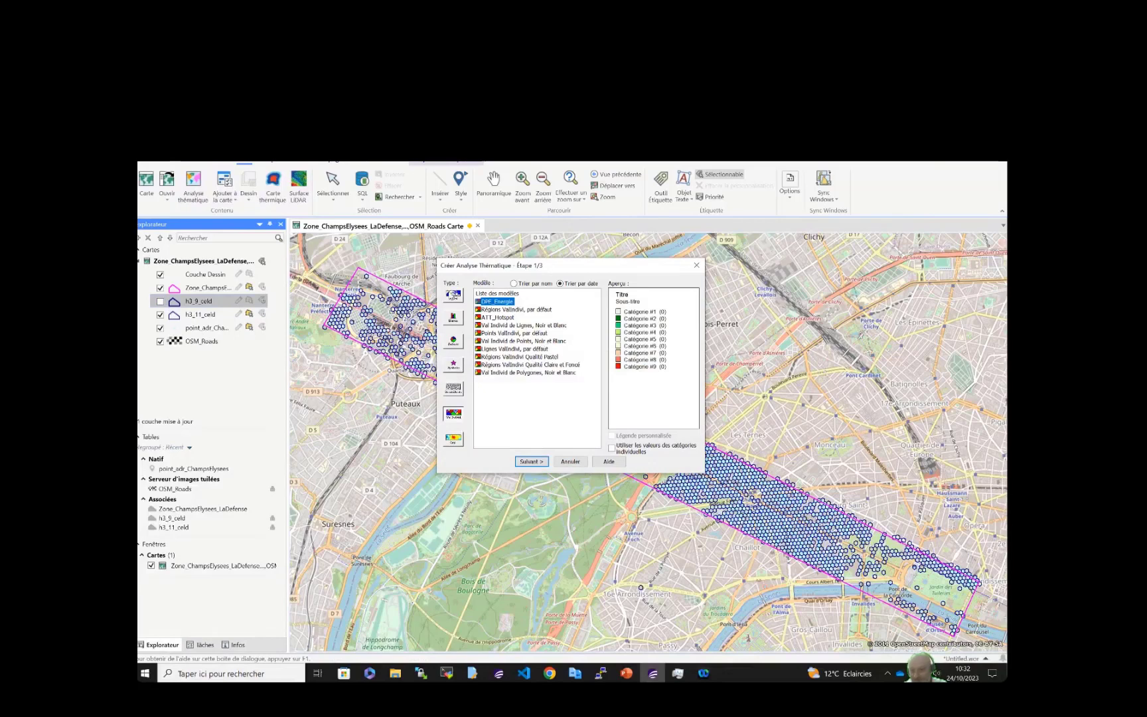
left_click(454, 297)
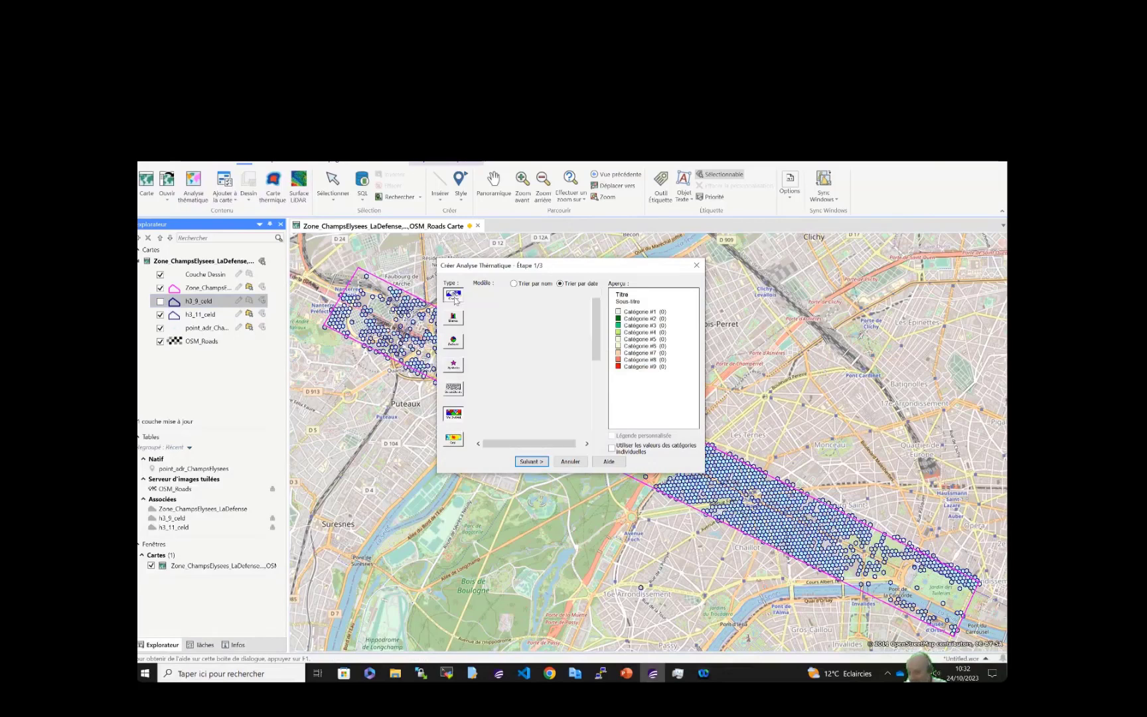
left_click(532, 461)
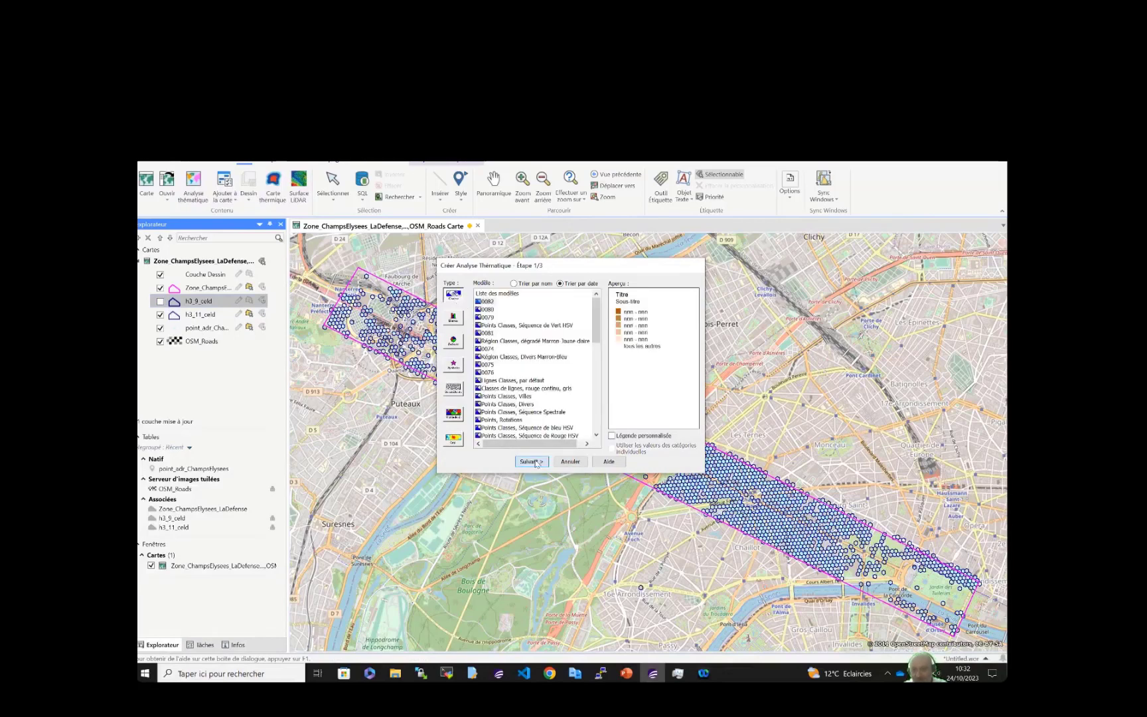
left_click(583, 358)
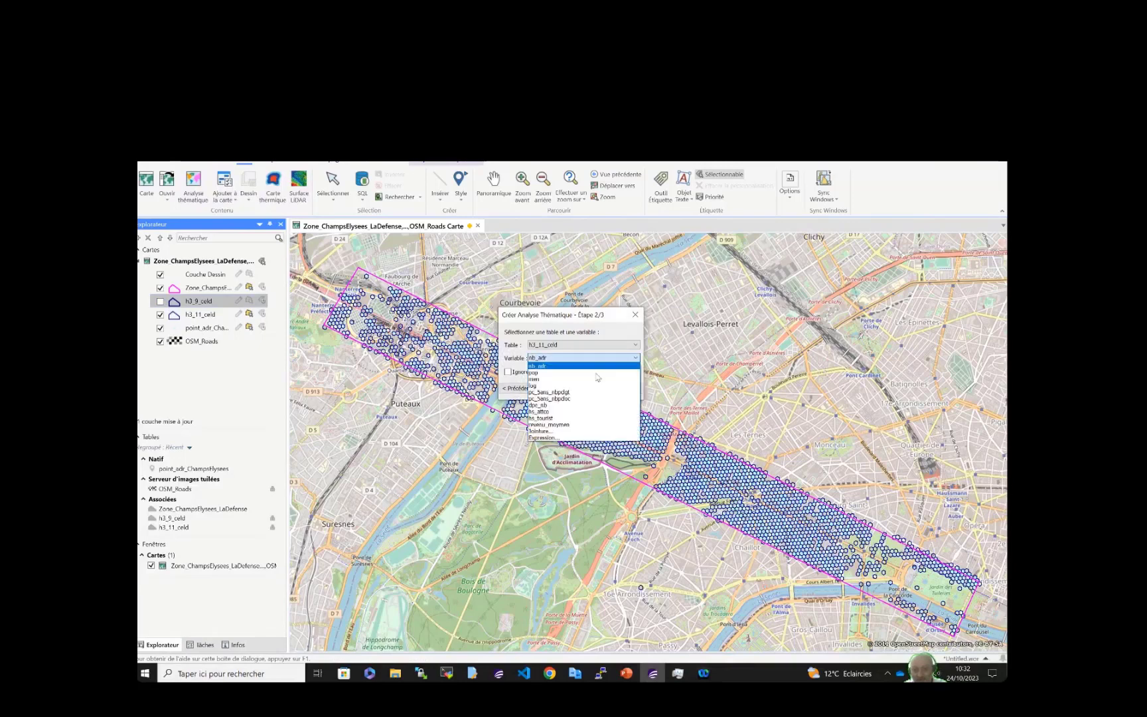
left_click(591, 418)
left_click(557, 389)
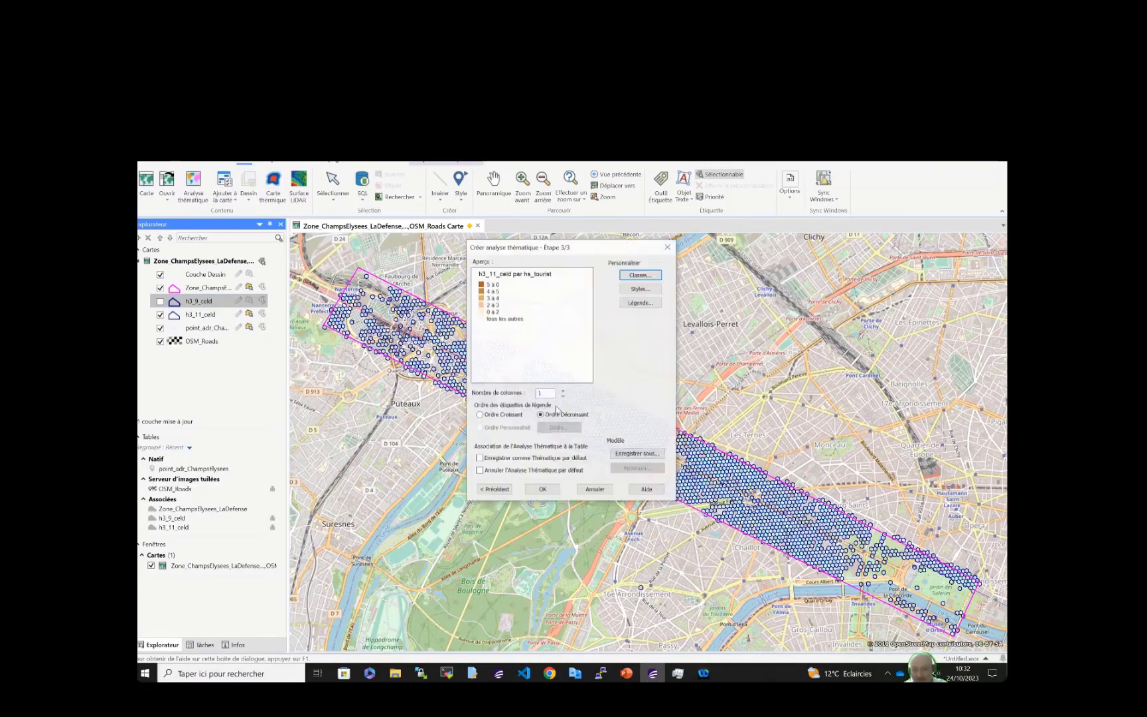
left_click(542, 491)
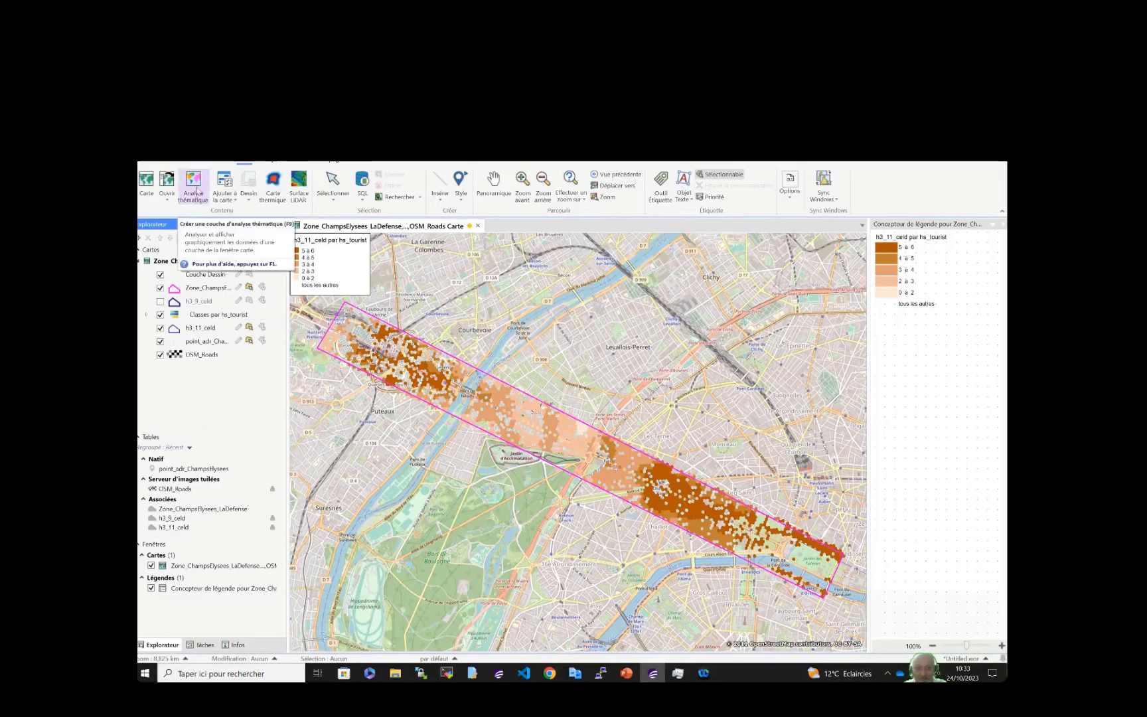
left_click(193, 183)
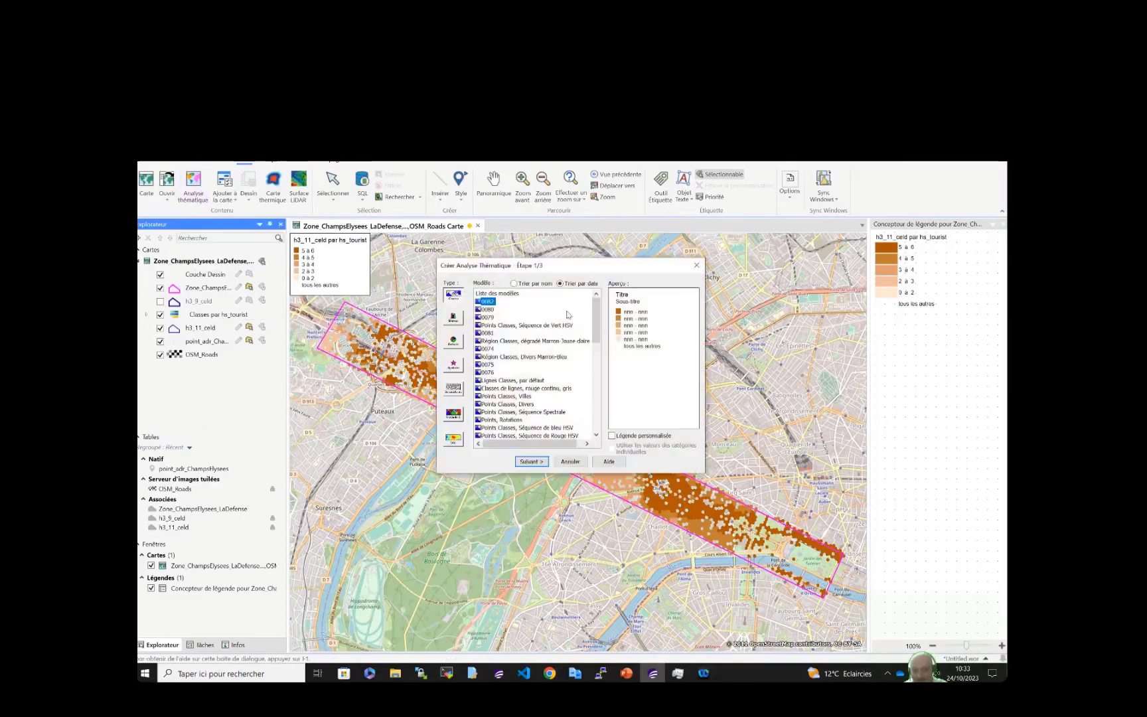
left_click(487, 318)
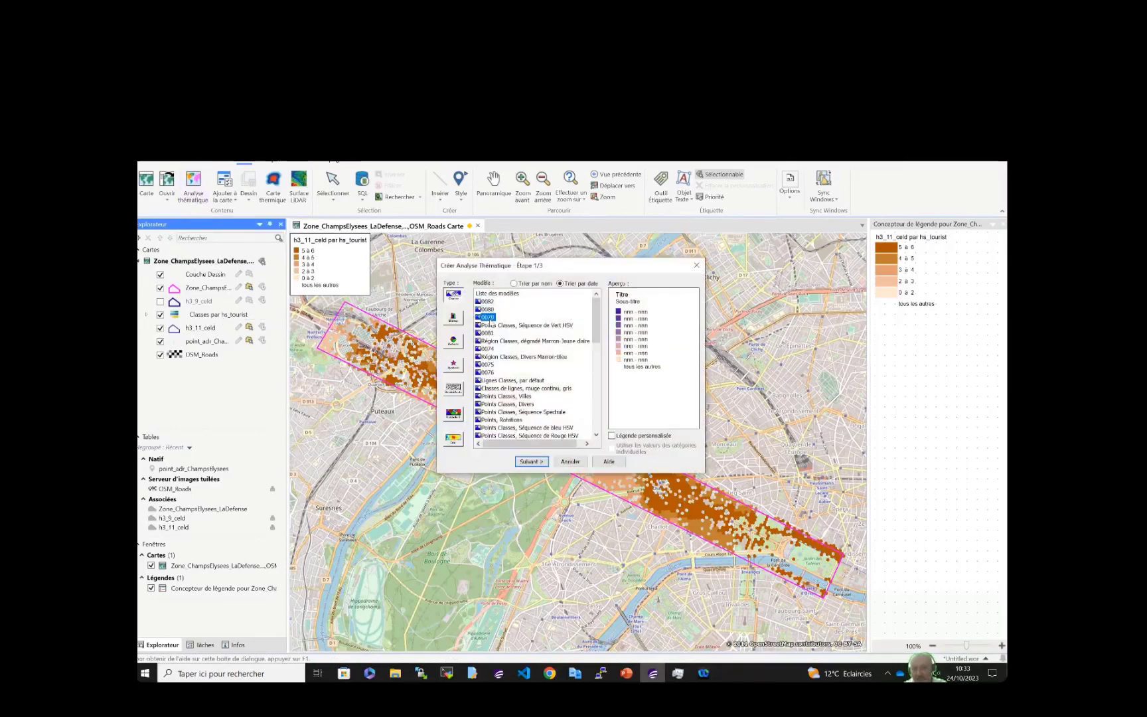
key("Up")
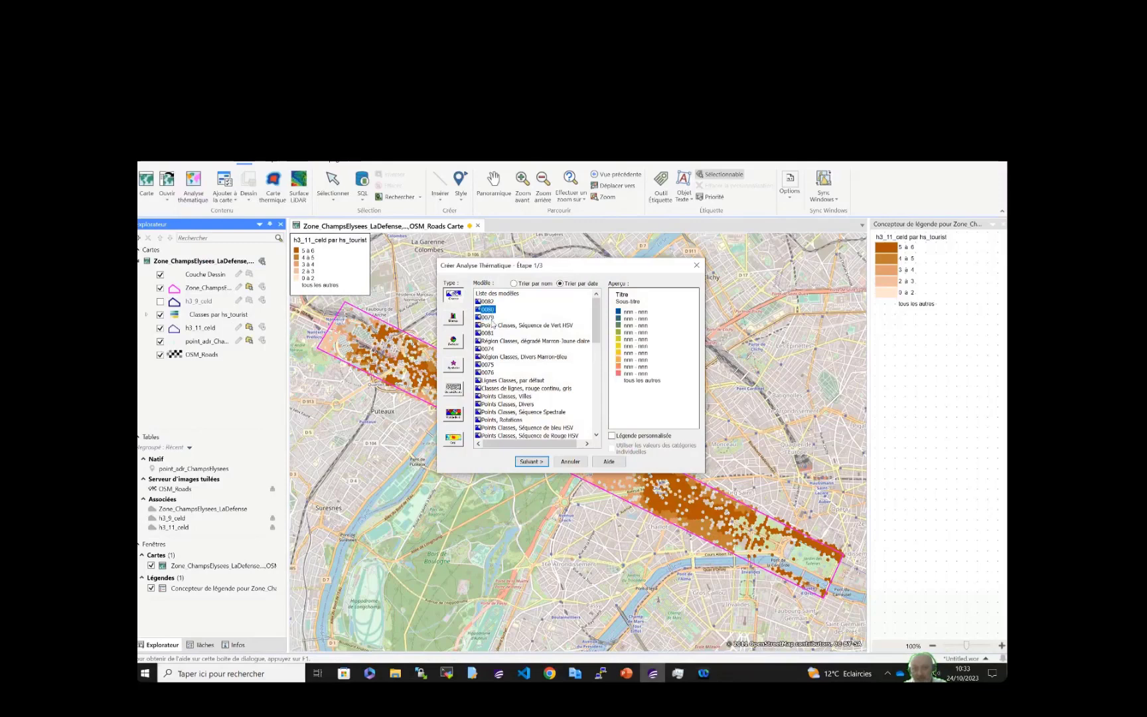
left_click(490, 333)
left_click(570, 466)
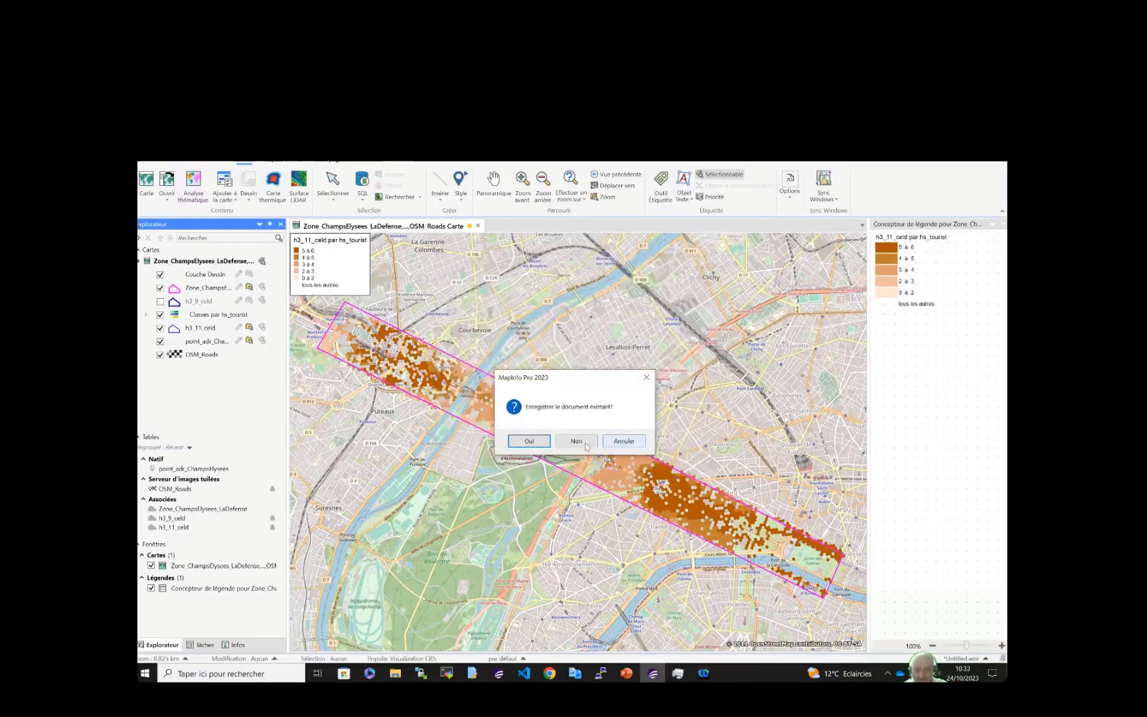
Close the current workspace without saving and open the 5-Hex_Paris.WOR workspace
left_click(585, 443)
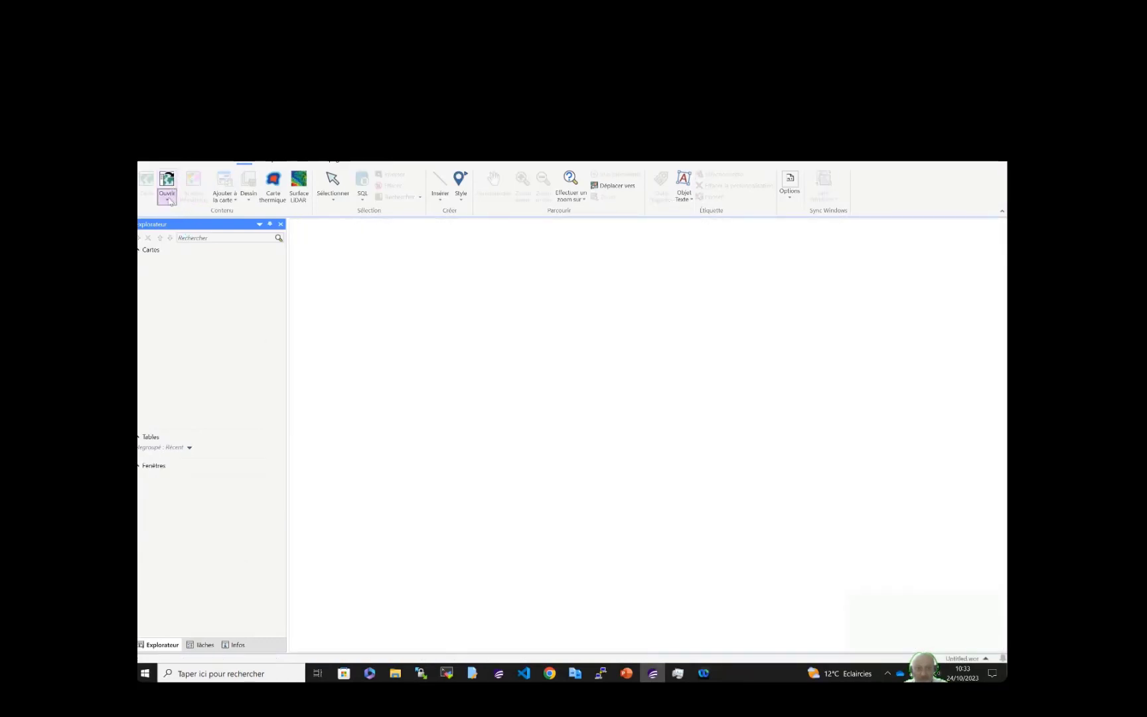
left_click(168, 199)
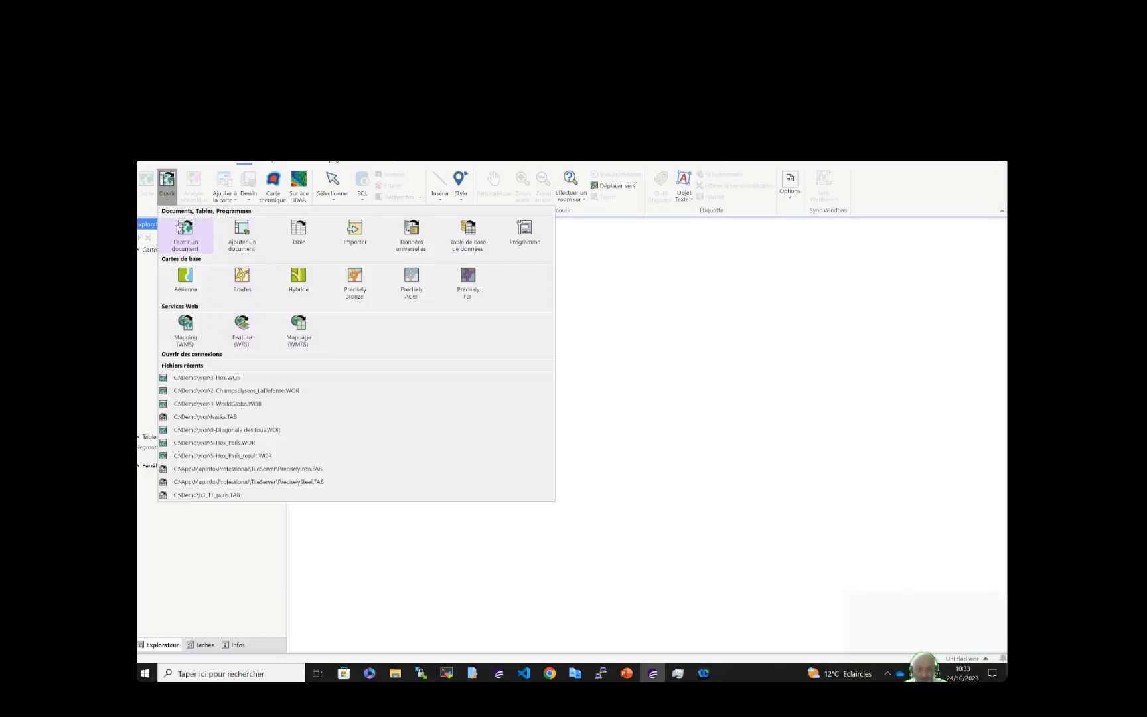
left_click(186, 231)
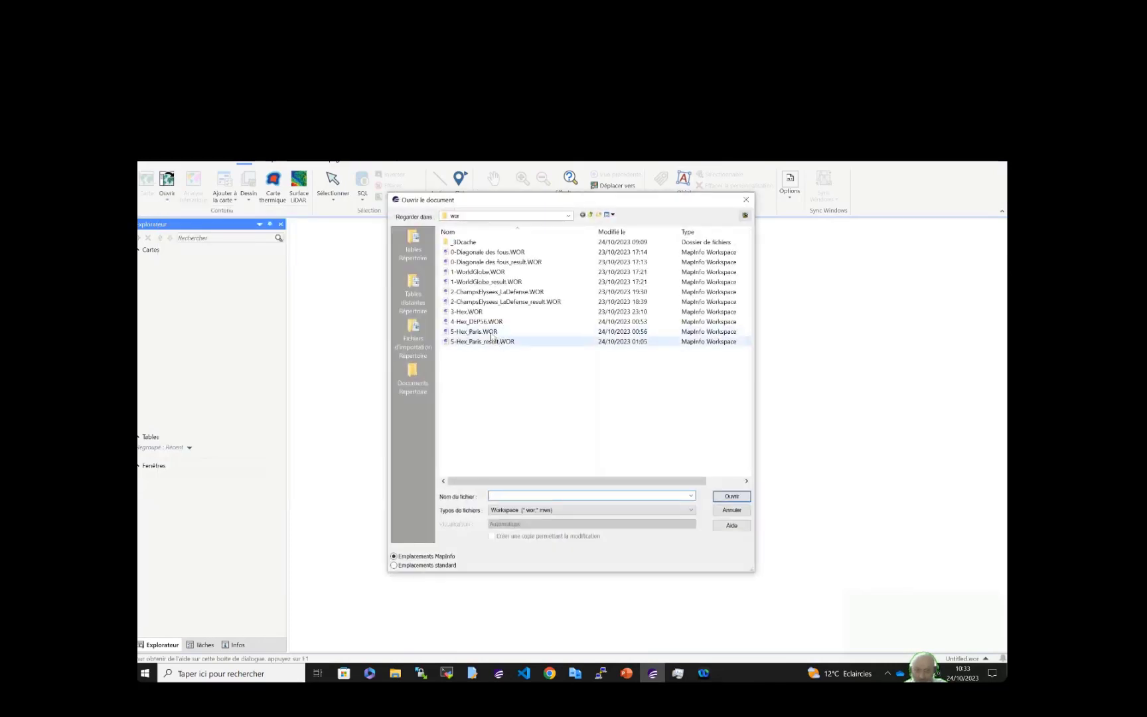
left_click(497, 332)
left_click(733, 498)
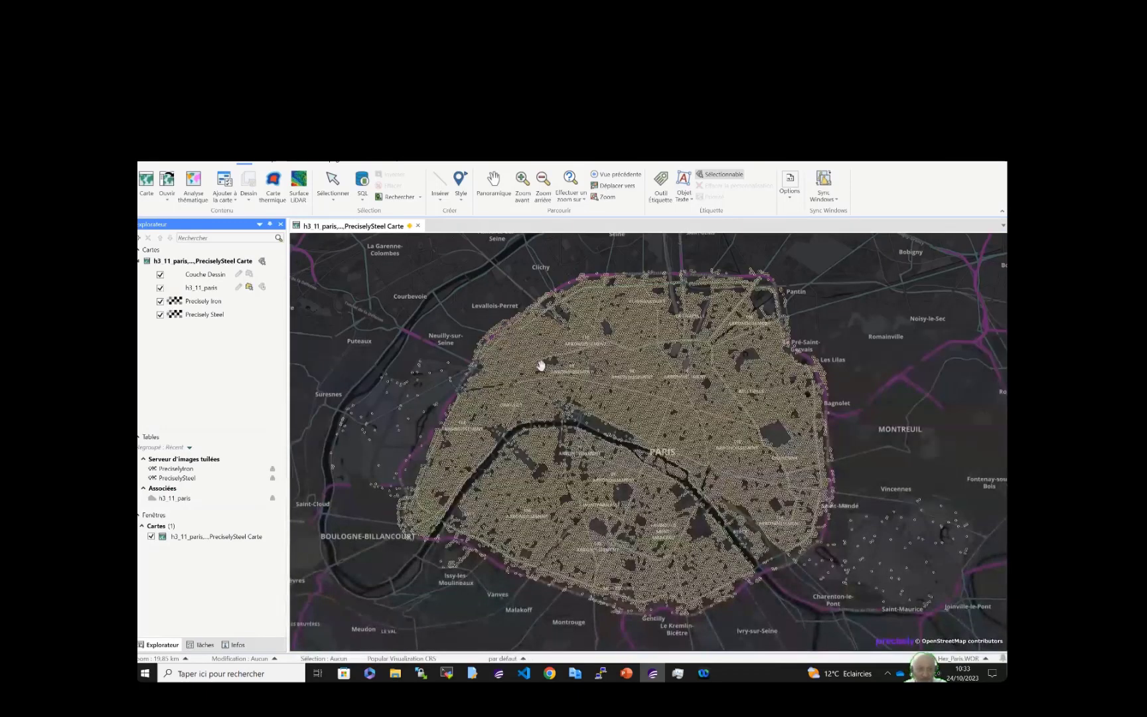
Create a thematic analysis by classes on the h3_11_paris table using the hs_tourist variable, keeping the default styles
left_click(195, 290)
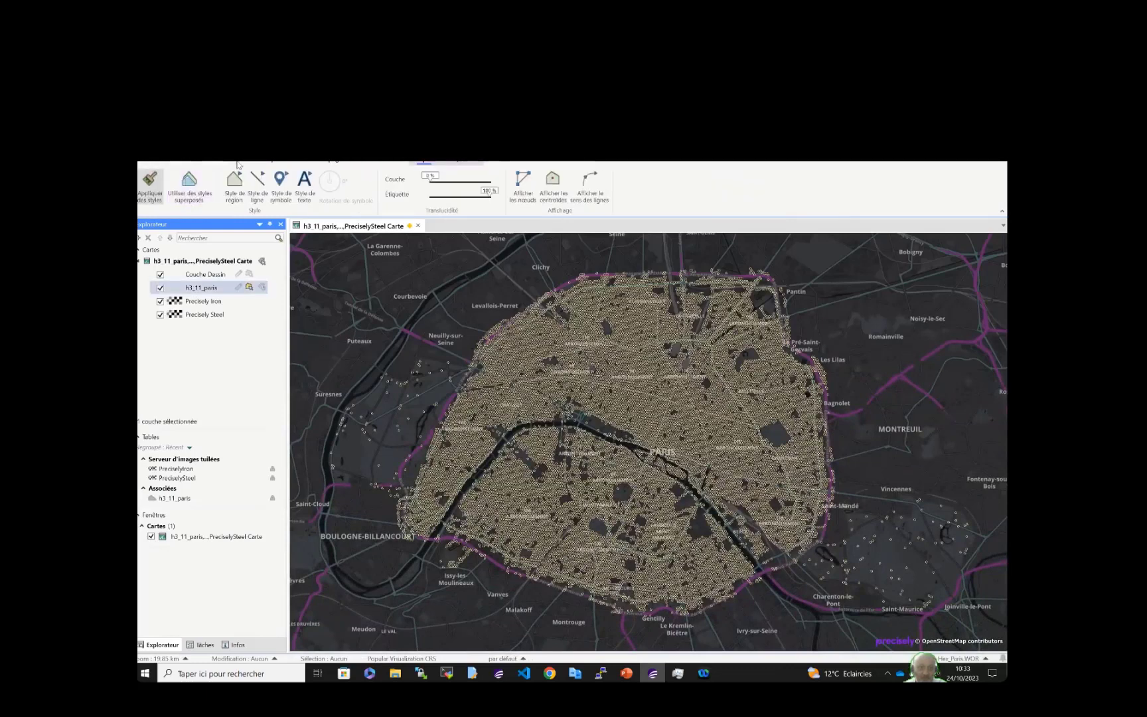
left_click(240, 160)
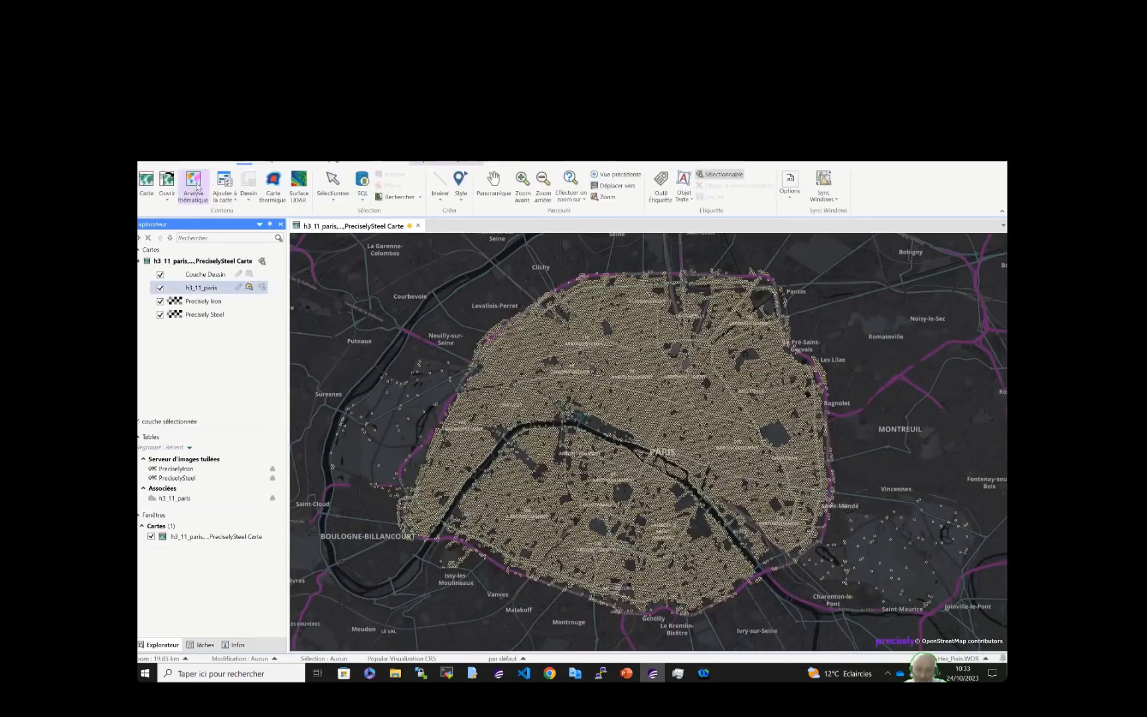
left_click(194, 185)
left_click(531, 462)
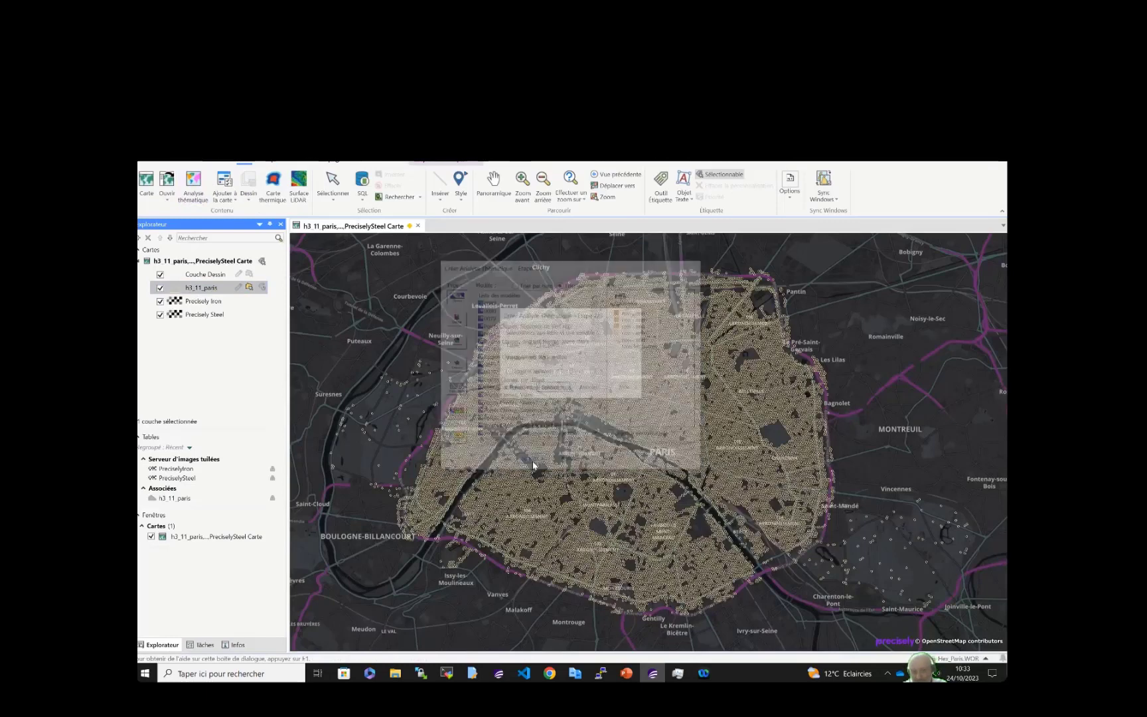
left_click(584, 358)
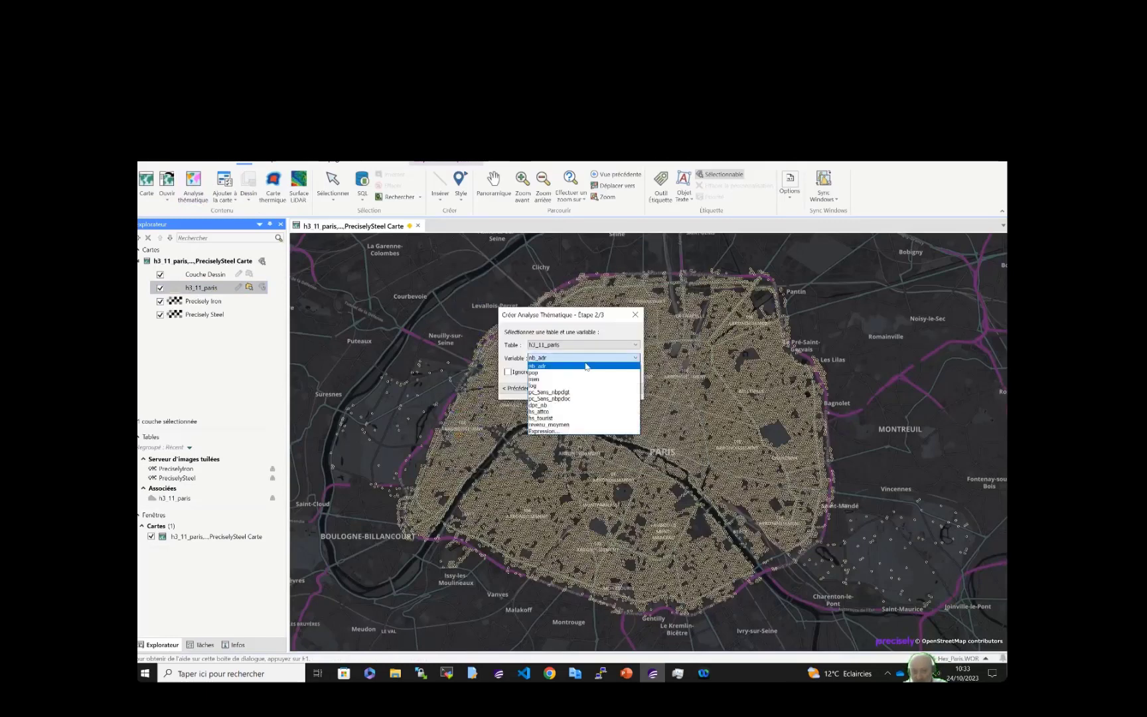
left_click(581, 418)
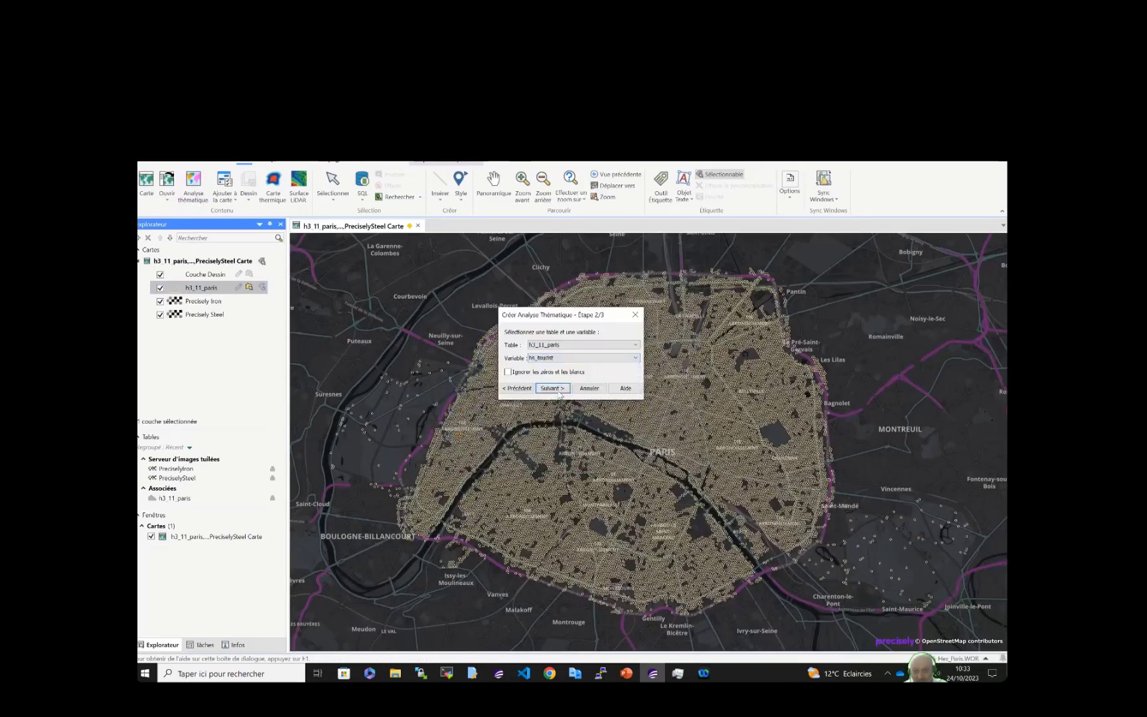
left_click(557, 391)
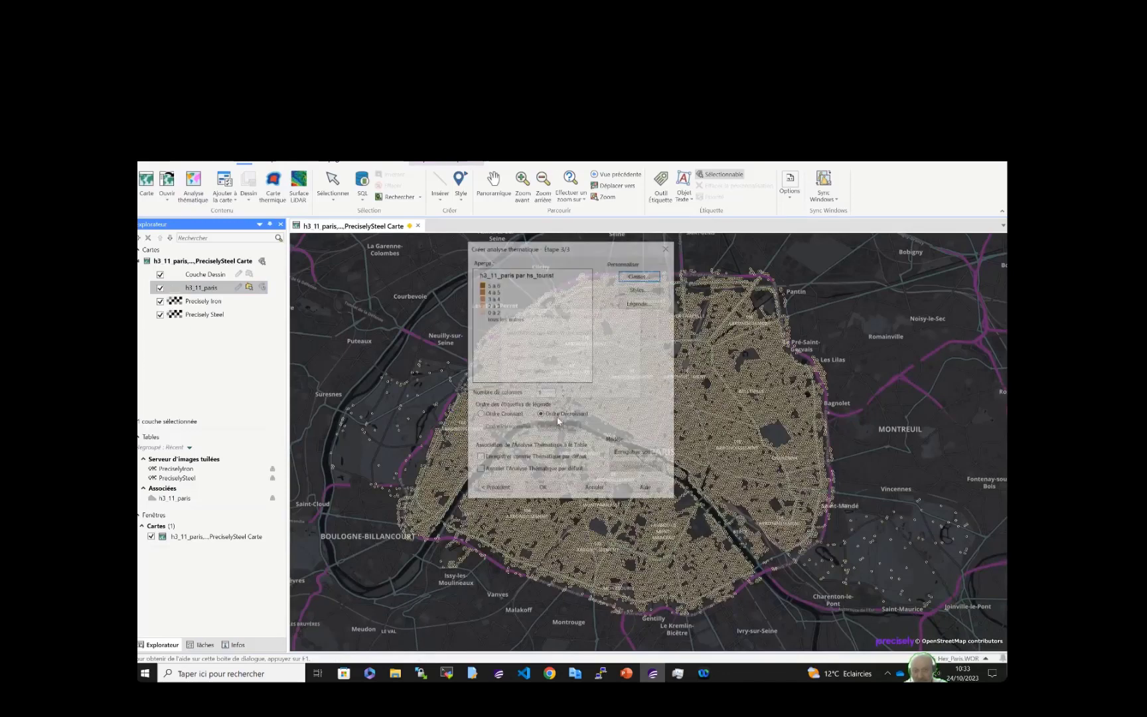
left_click(543, 487)
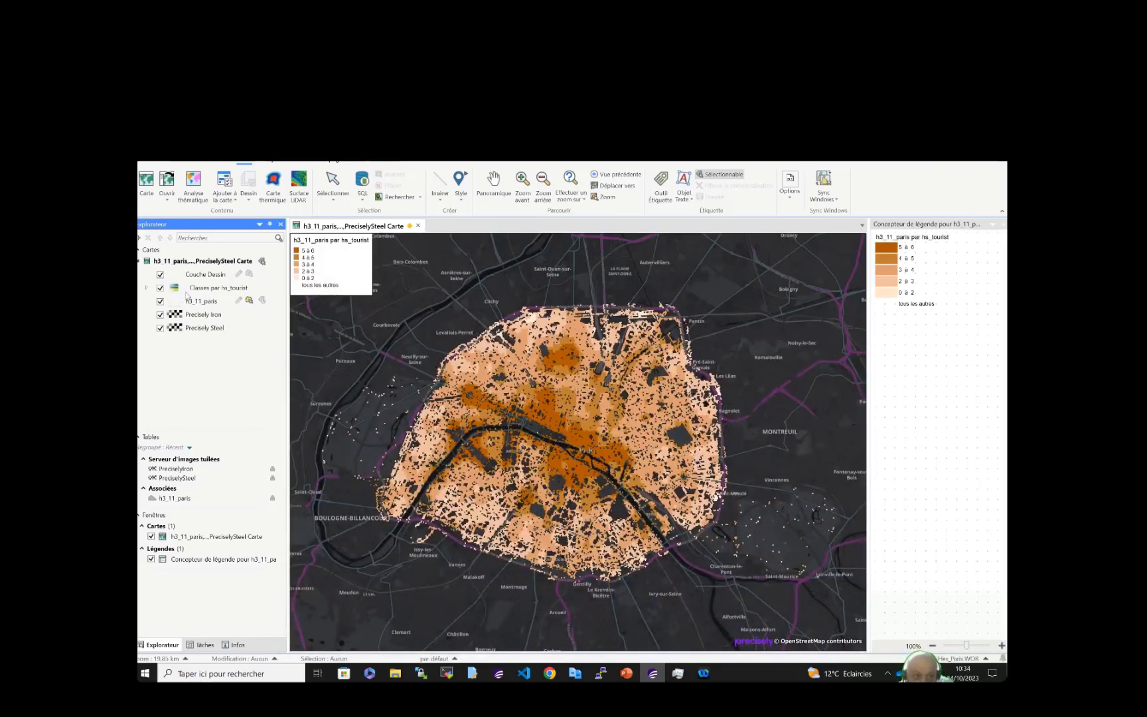
Raise the layer translucency of the hs_tourist class theme to about half on the Paris map
left_click(208, 289)
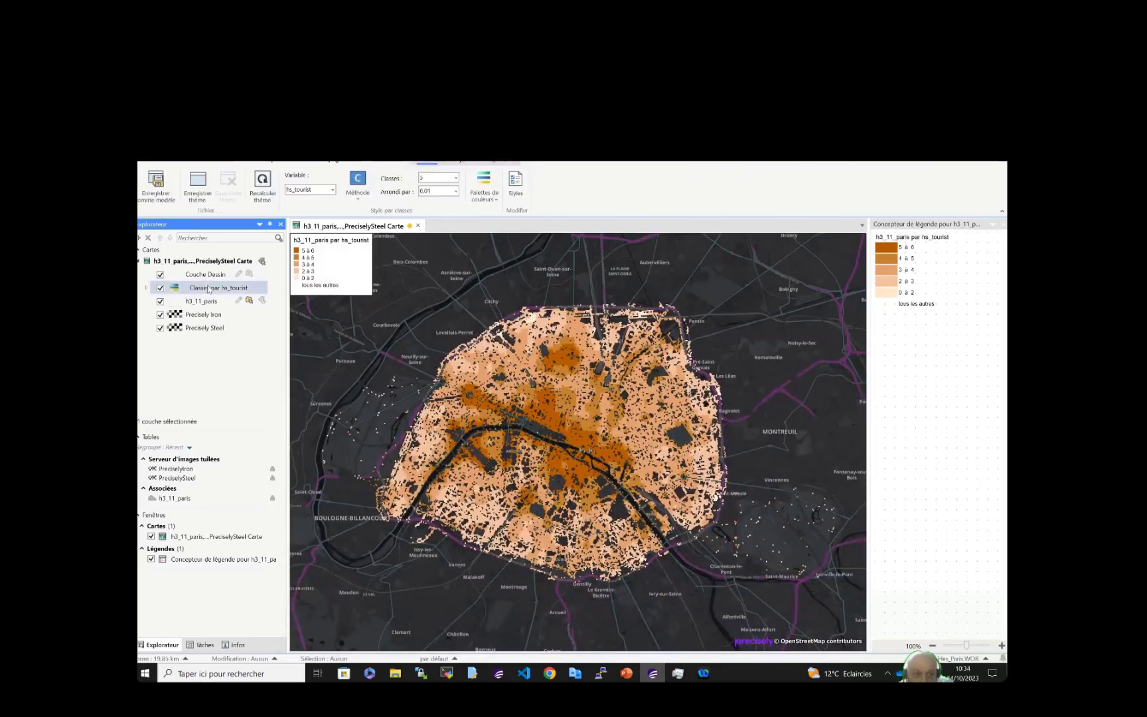
left_click(461, 161)
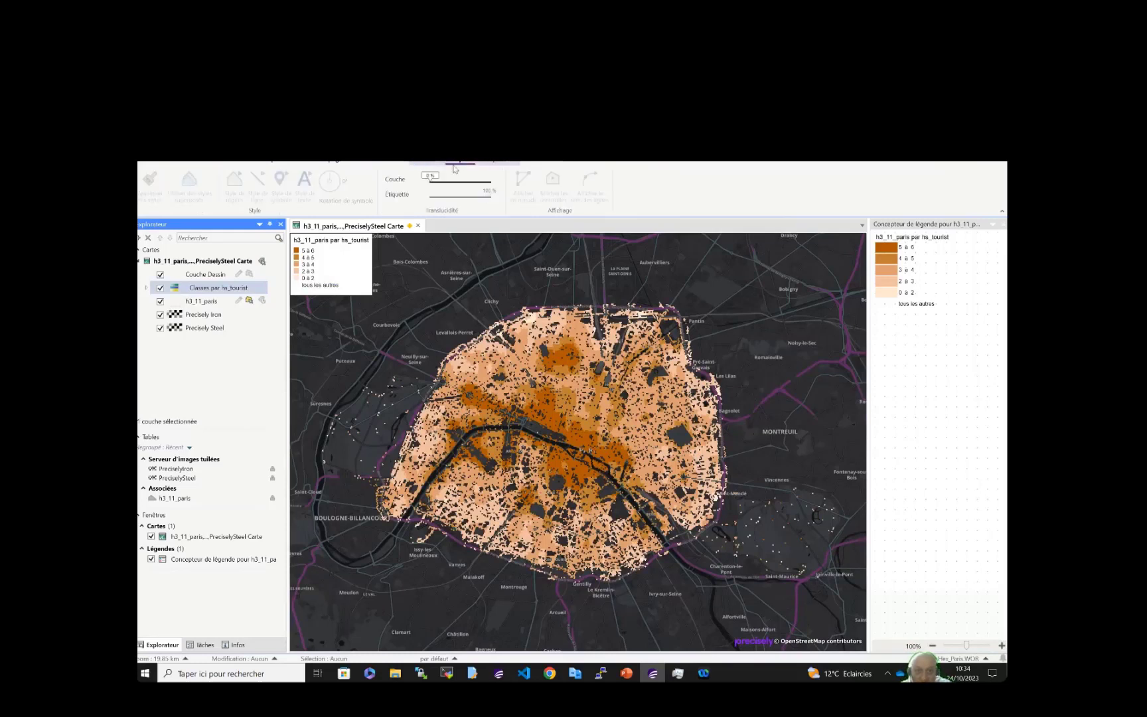
left_click_drag(433, 177, 449, 178)
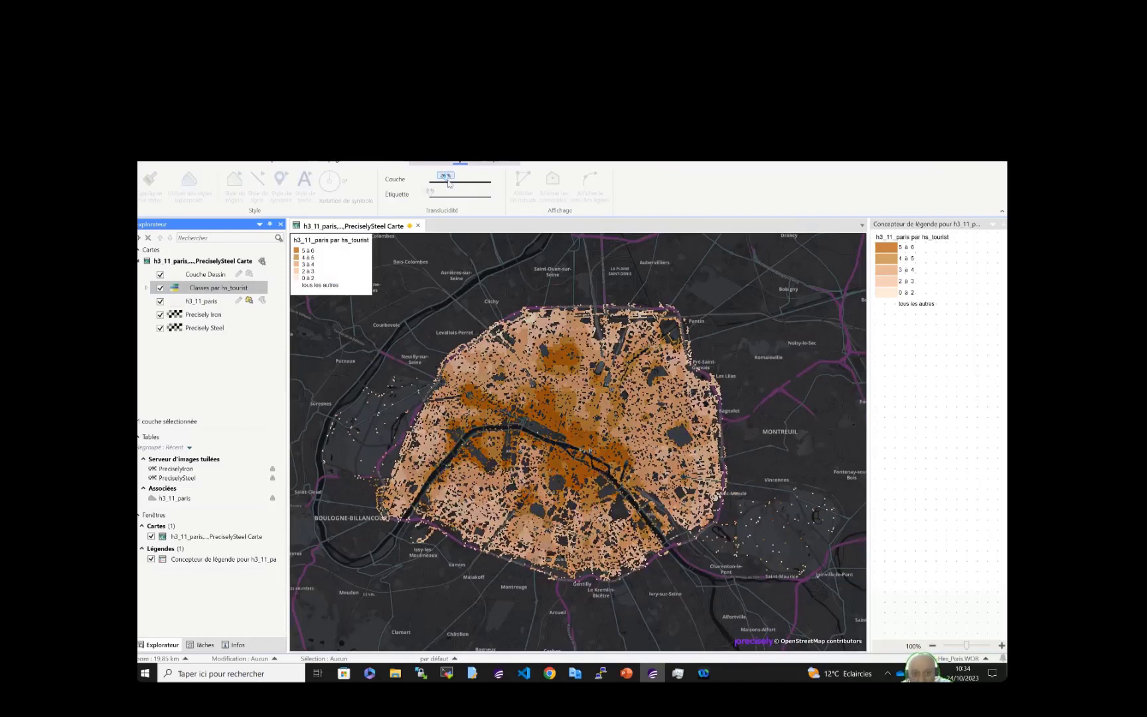
left_click(460, 181)
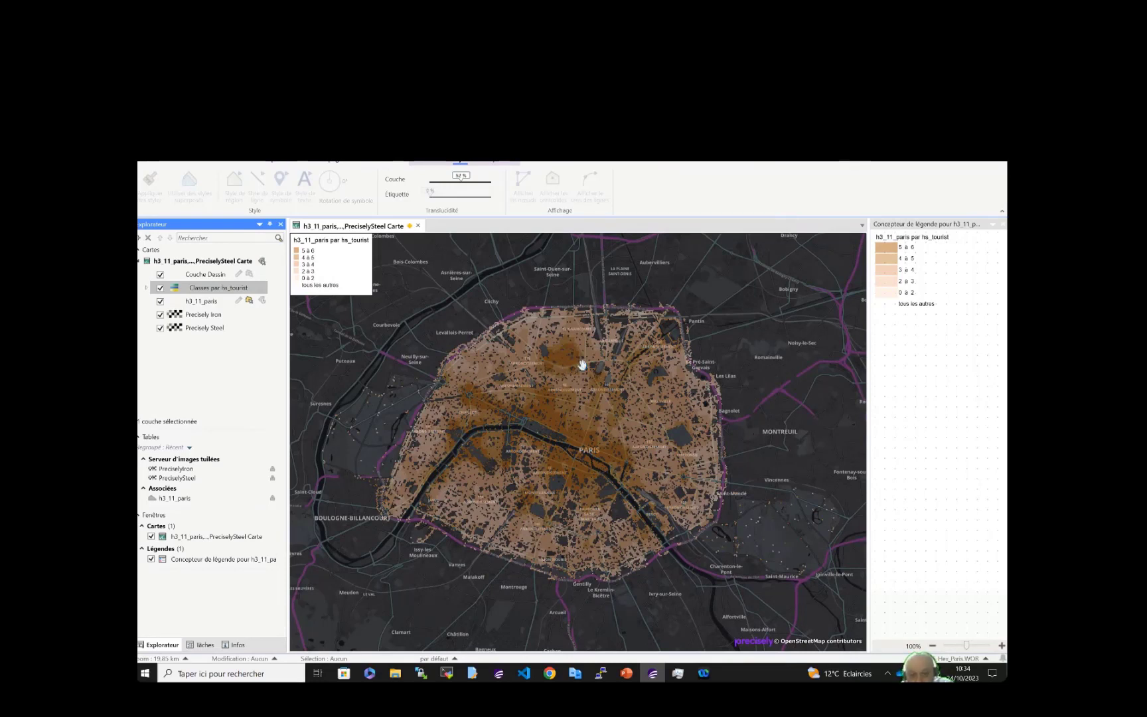
Inspect the hs_tourist theme over central Paris, and delete the theme layer from the map
scroll(582, 365, "up", 1)
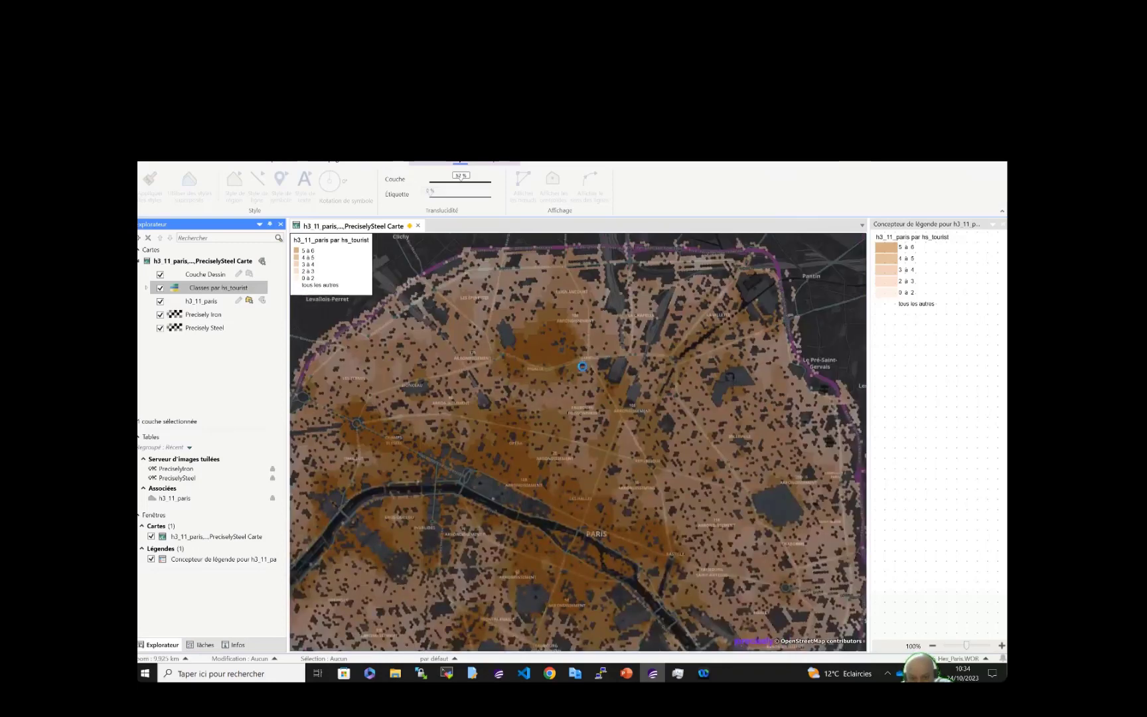
scroll(582, 365, "down", 1)
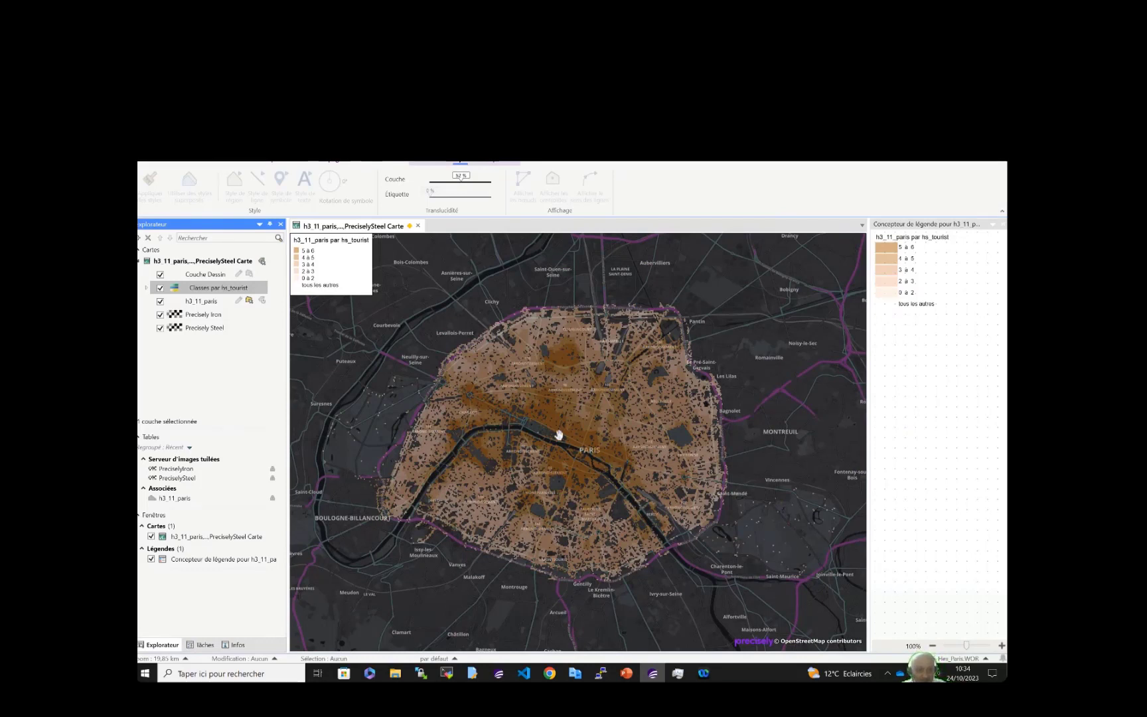
left_click(148, 238)
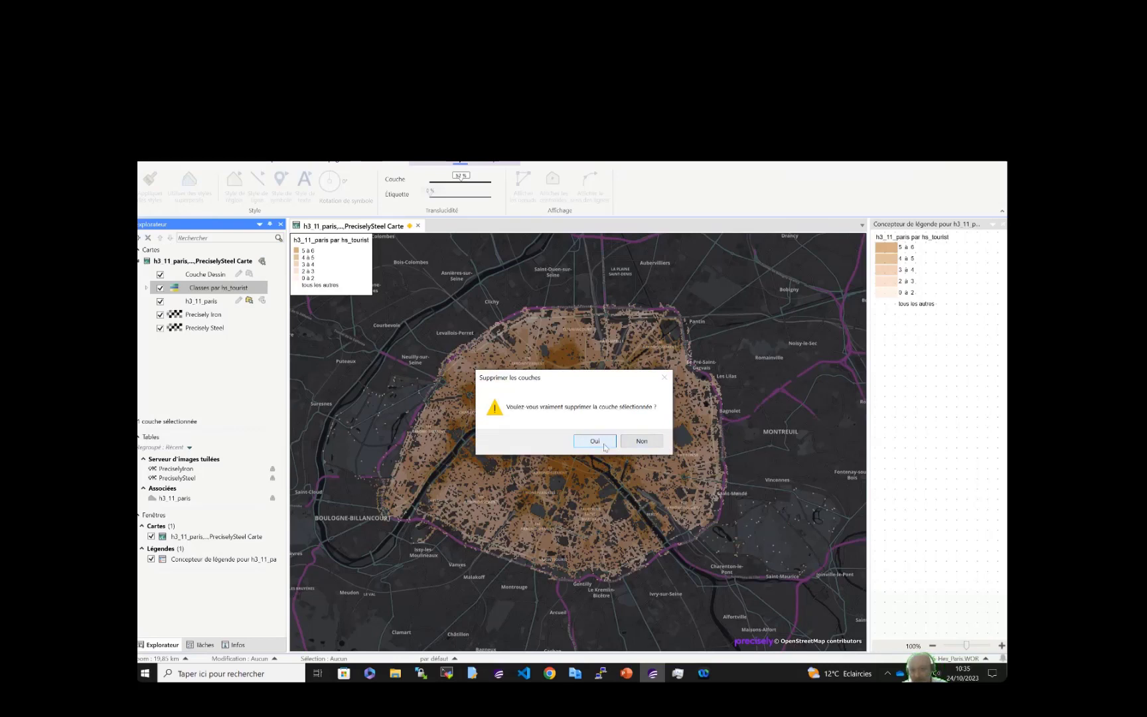
left_click(601, 442)
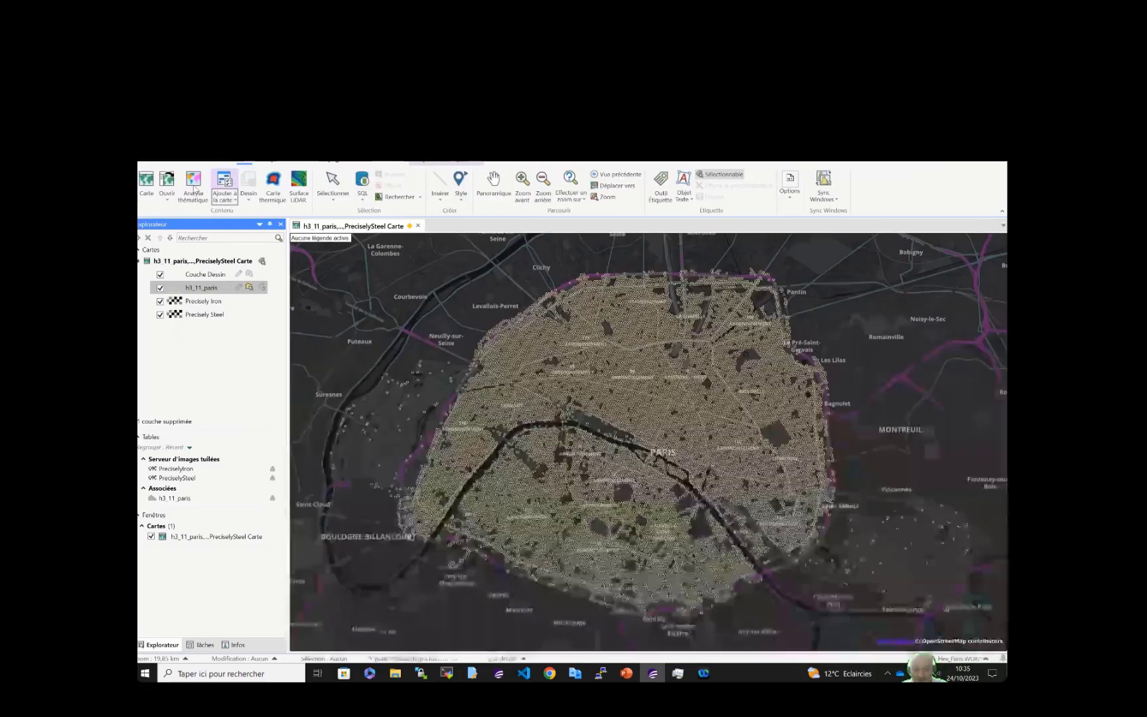
Create a thematic analysis by classes on the h3_11_paris table using the revenu_moymen variable, with the template's custom legend "Revenu annuel moyen"
left_click(193, 184)
left_click(623, 437)
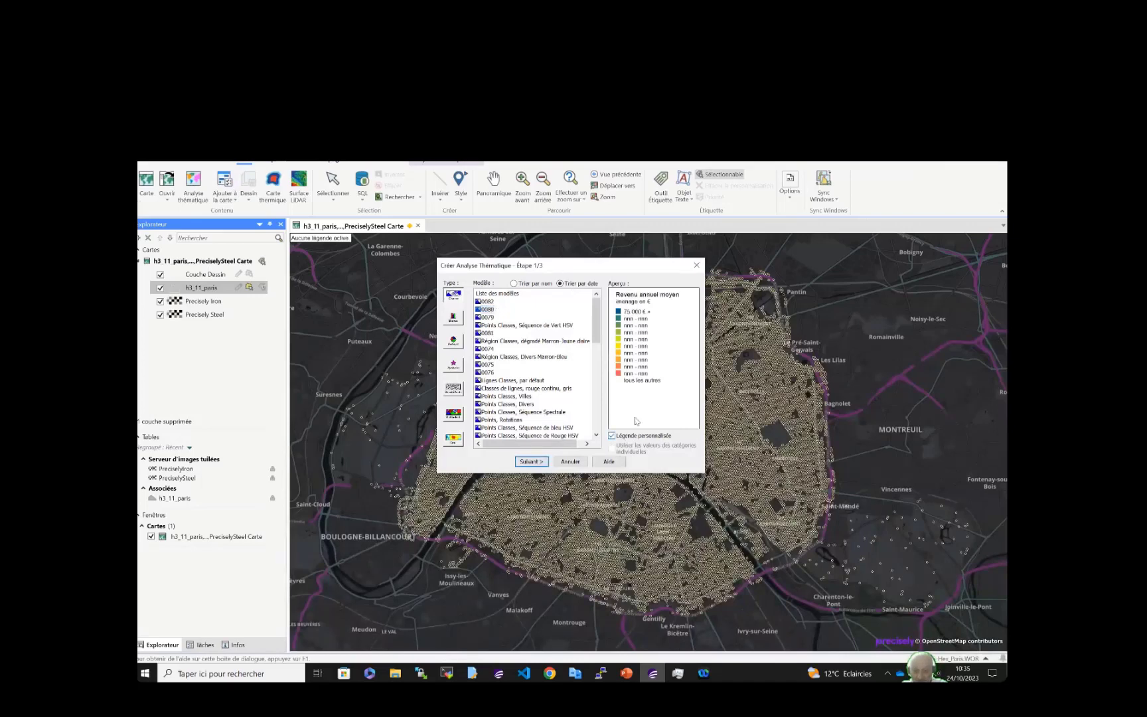
left_click(535, 463)
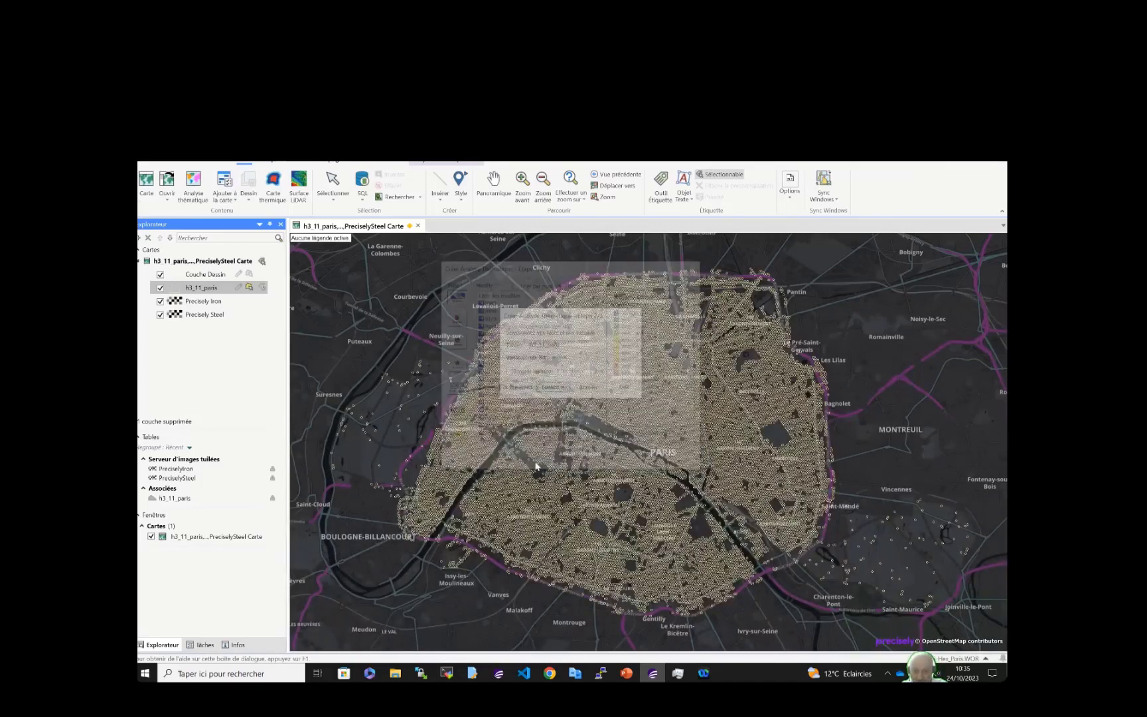
left_click(561, 362)
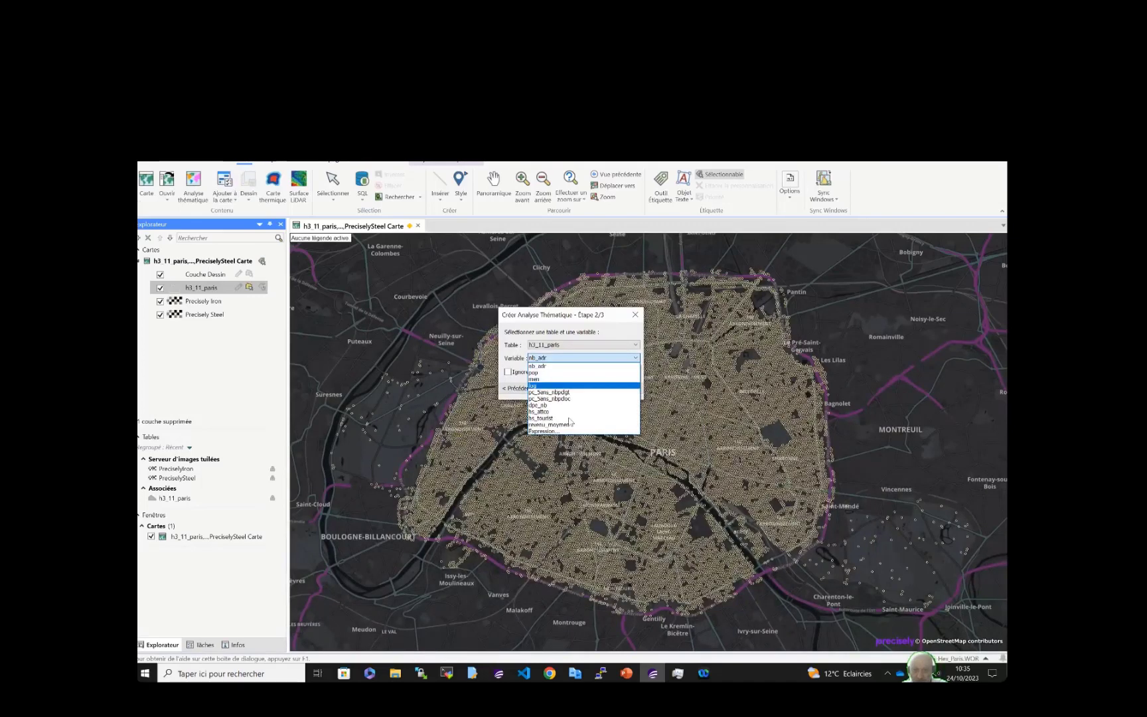
left_click(571, 425)
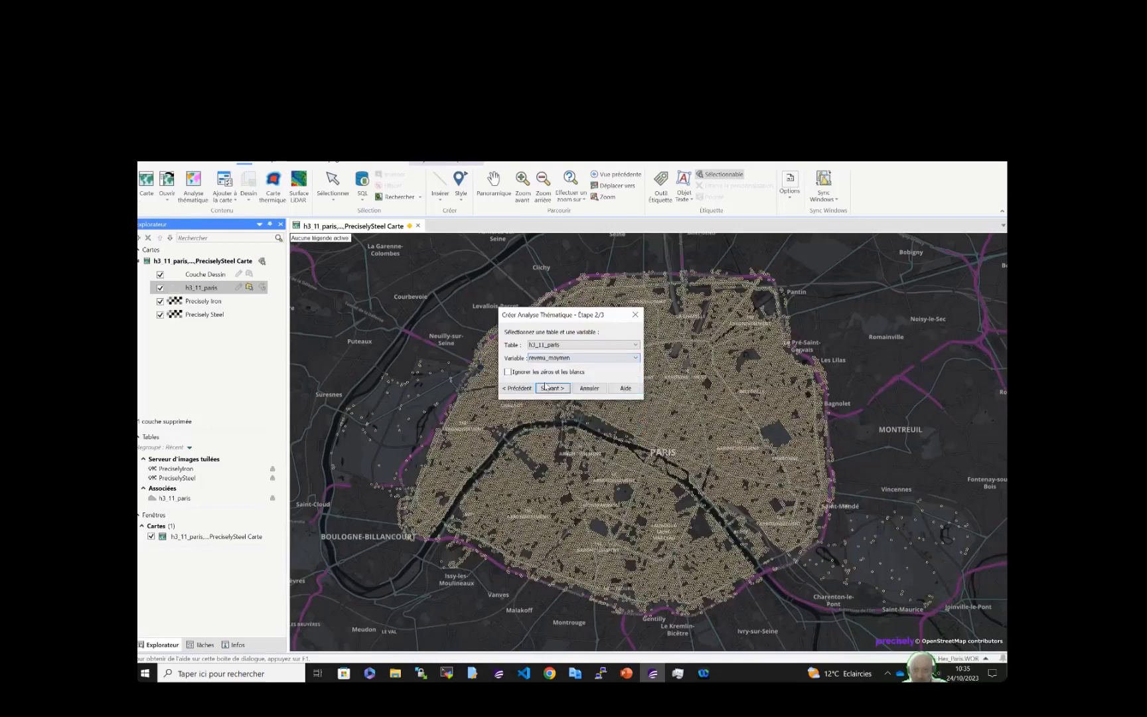
left_click(546, 387)
left_click(552, 492)
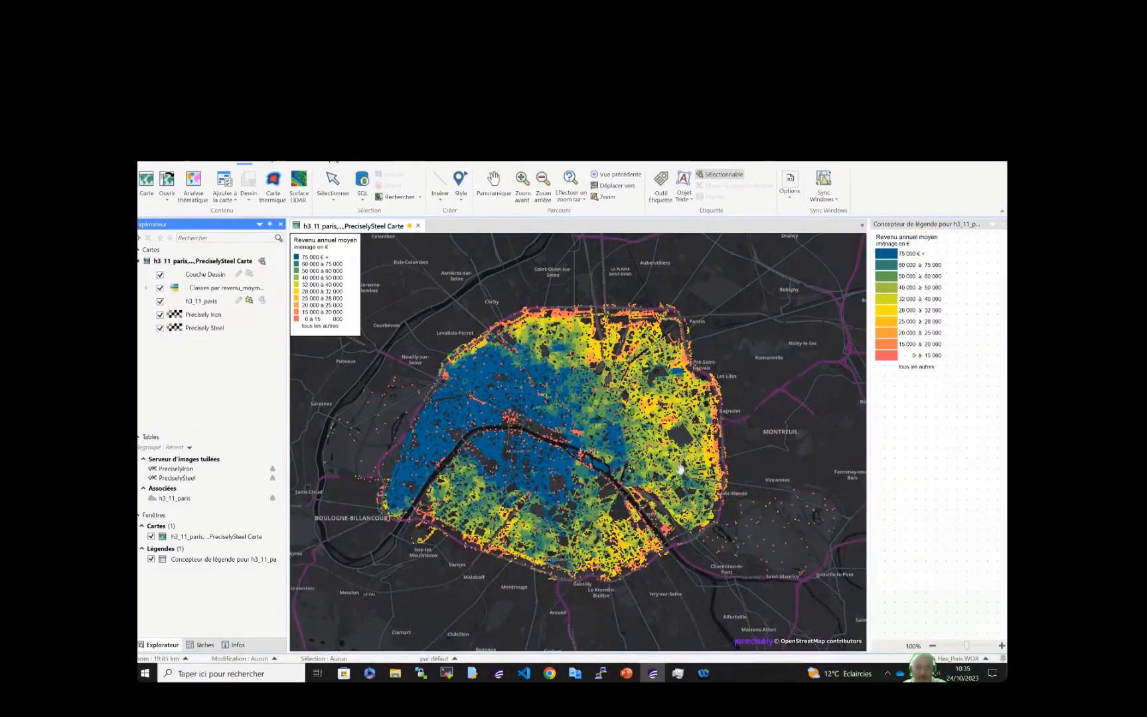
Bring up the 3D map commands for the Paris average income map
left_click(397, 161)
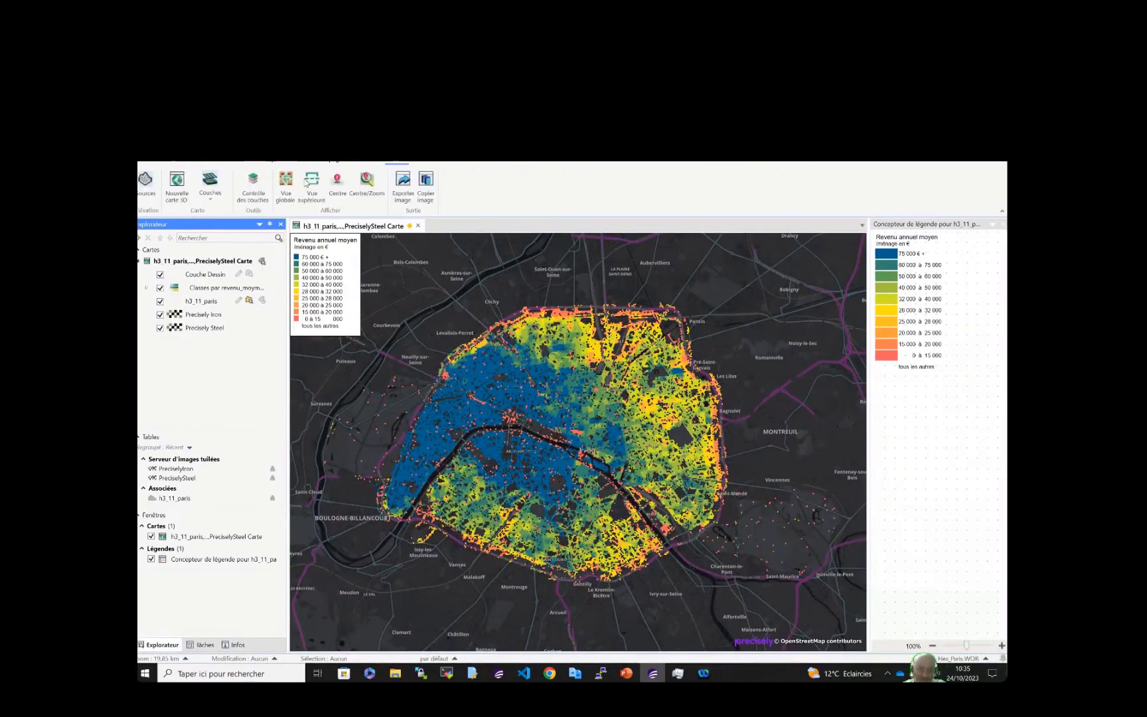
Create a 3D map with Mapzen Terrarium as elevation source and PreciselyIron as surface, replacing the existing file of the same name
left_click(187, 194)
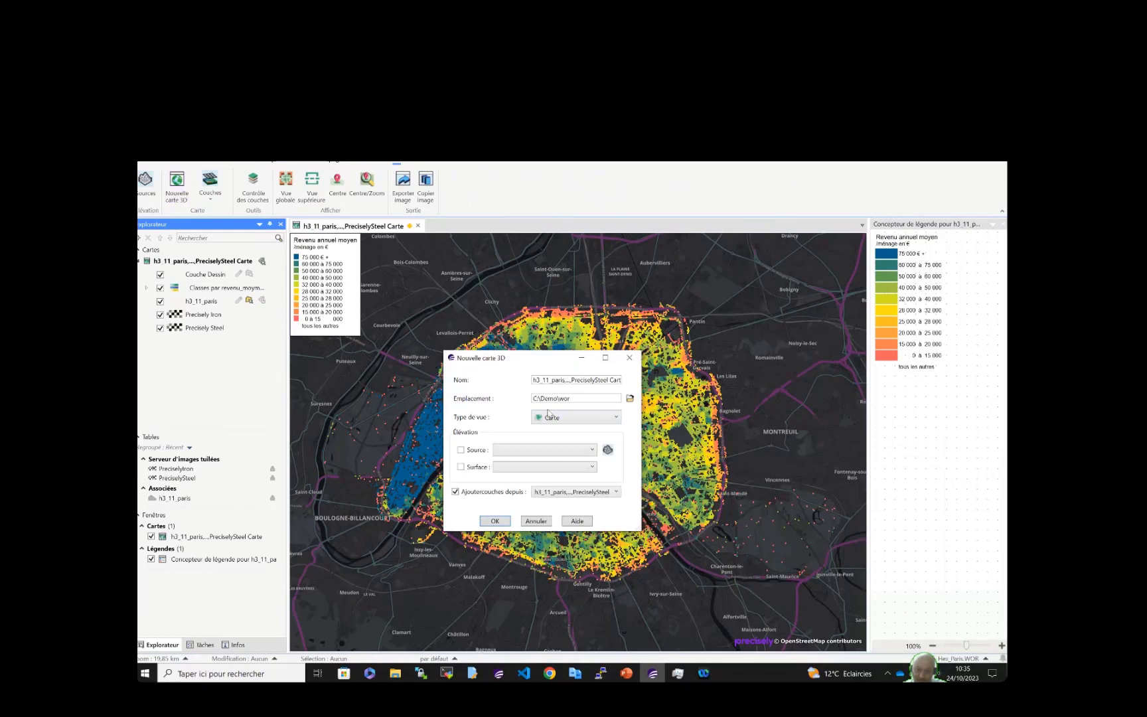
left_click(540, 449)
left_click(539, 465)
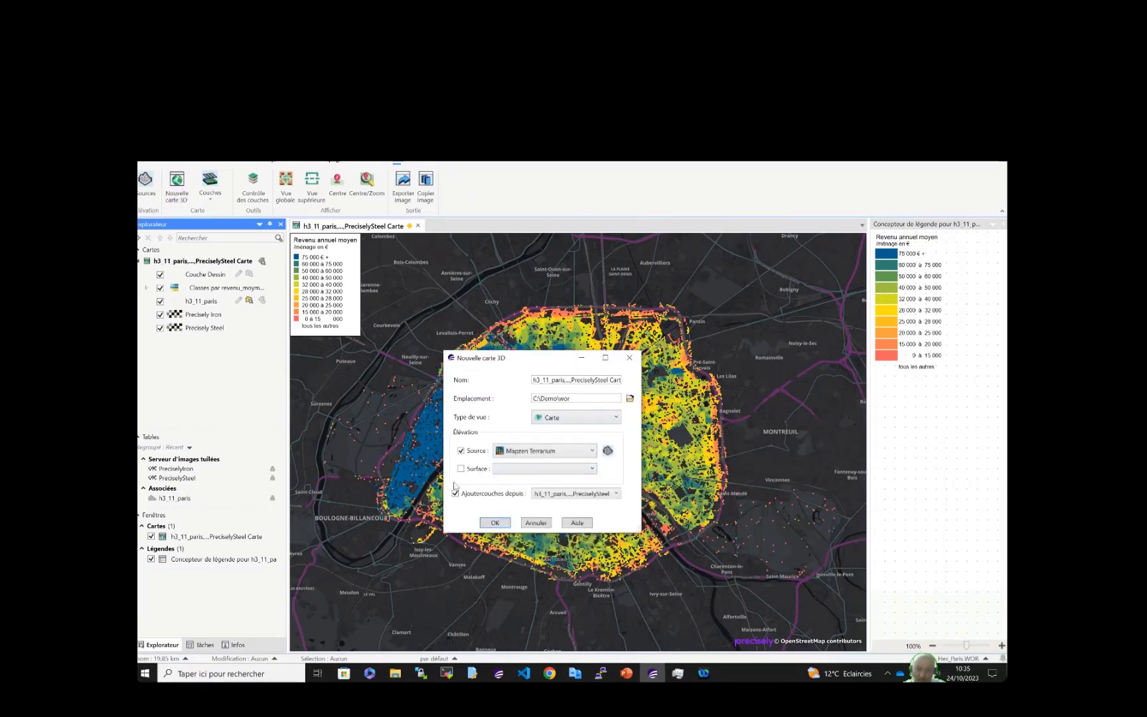
left_click(468, 469)
left_click(524, 468)
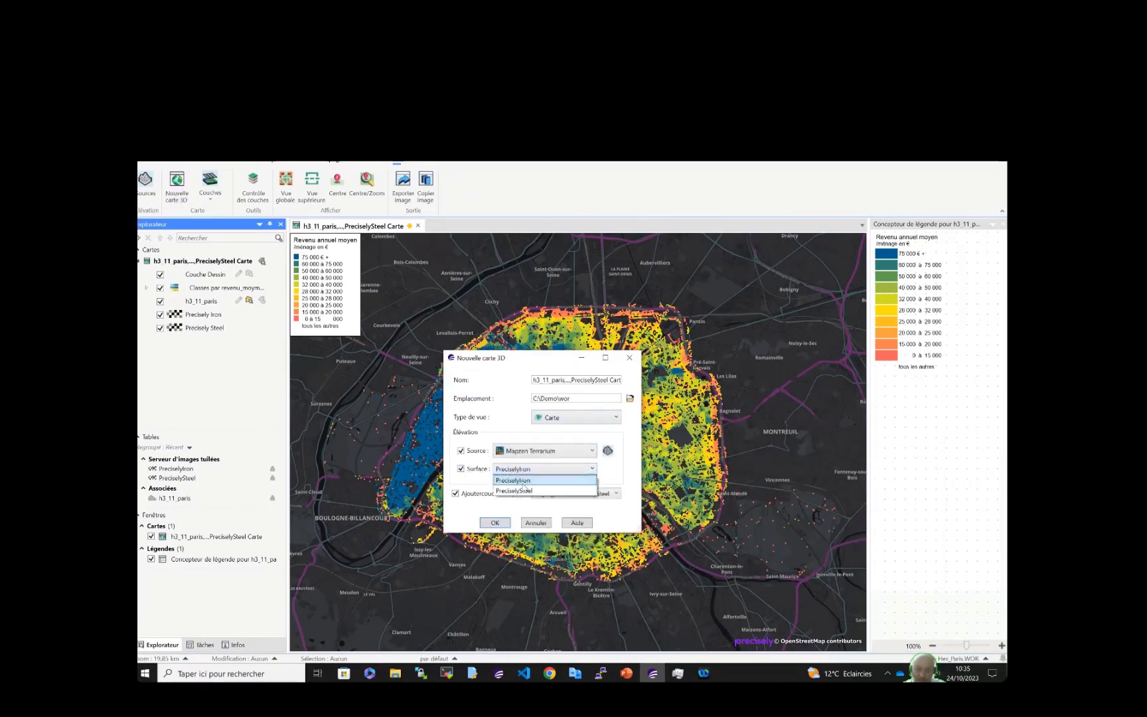
left_click(527, 481)
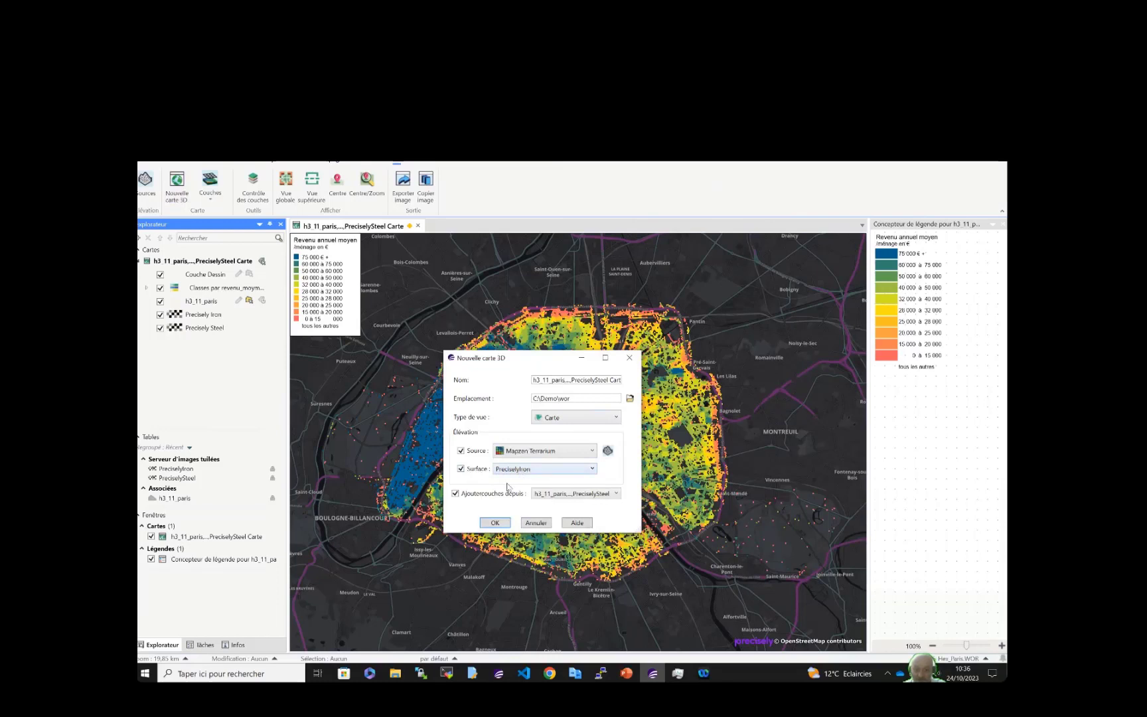
left_click(494, 523)
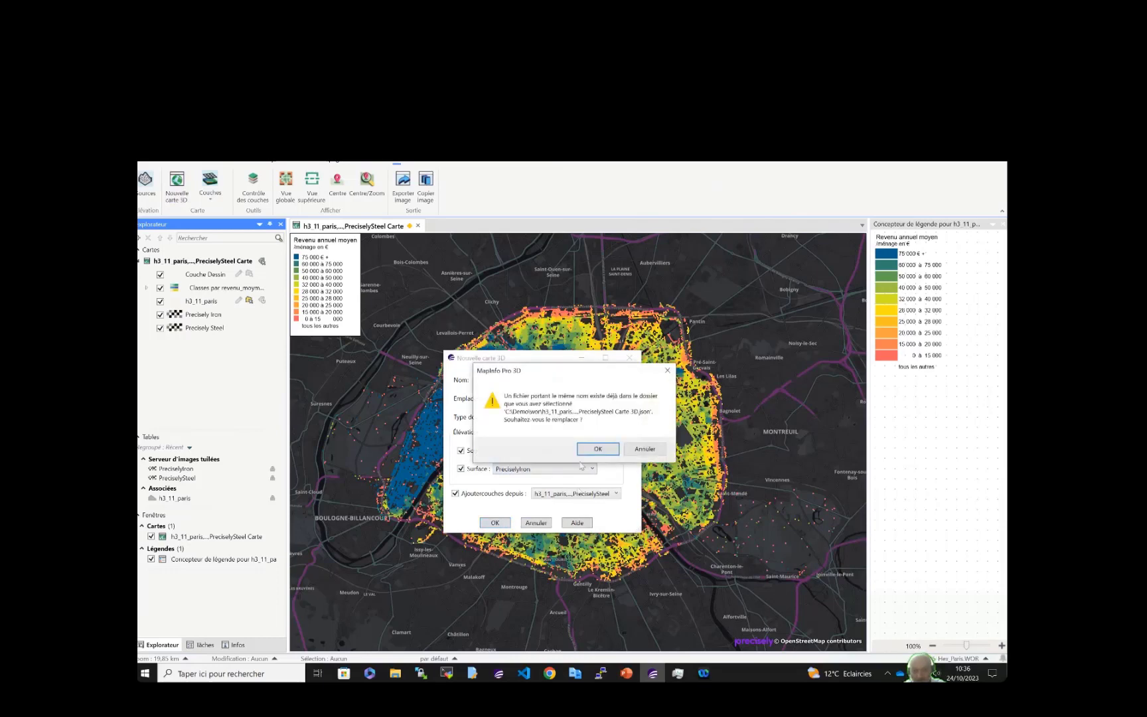
left_click(598, 448)
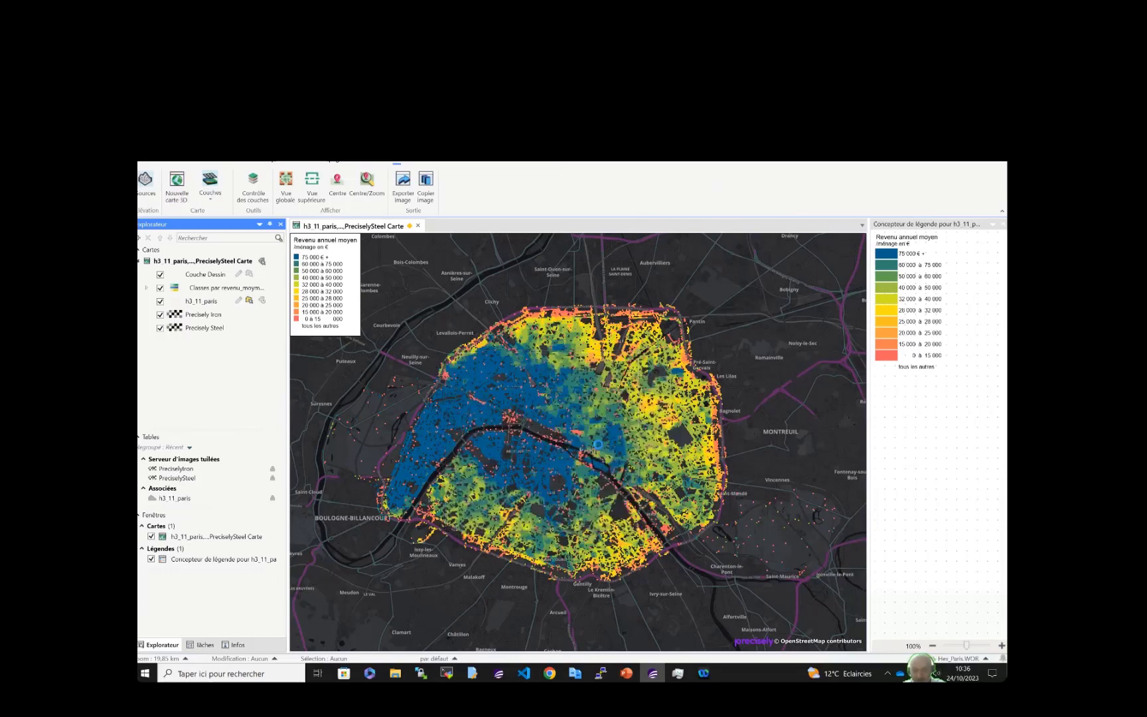
Add only the h3_11_paris layer from the 2D map, excluding Precisely Iron and Precisely Steel
left_click(529, 404)
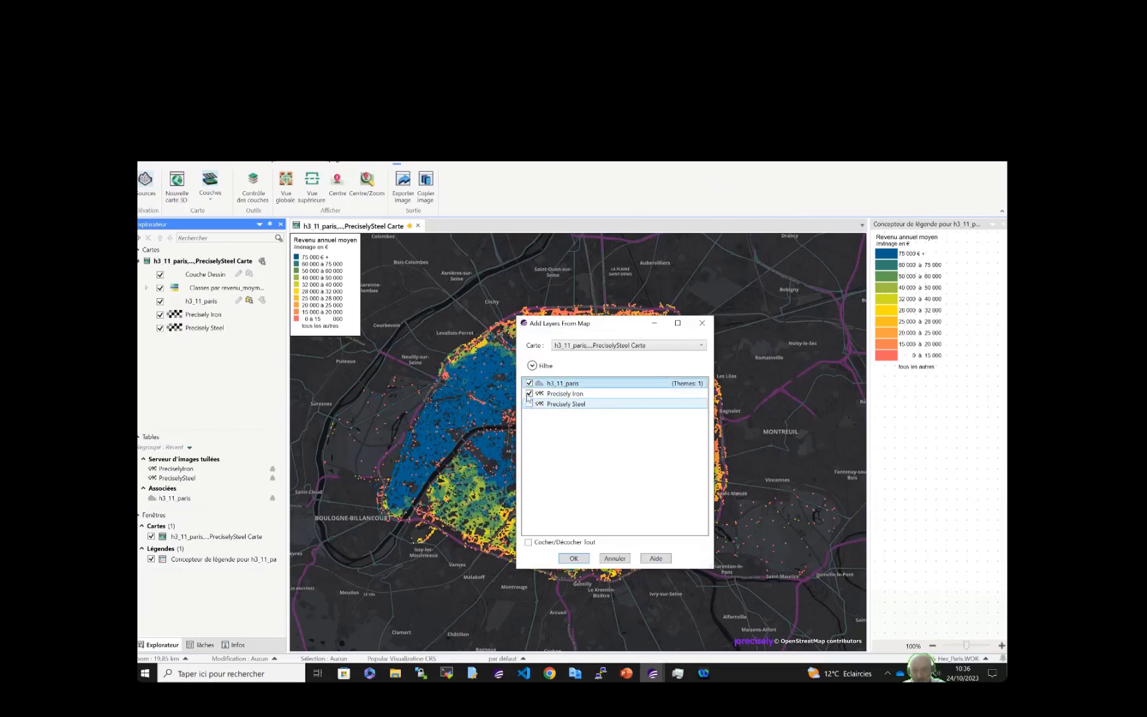
left_click(530, 395)
left_click(575, 559)
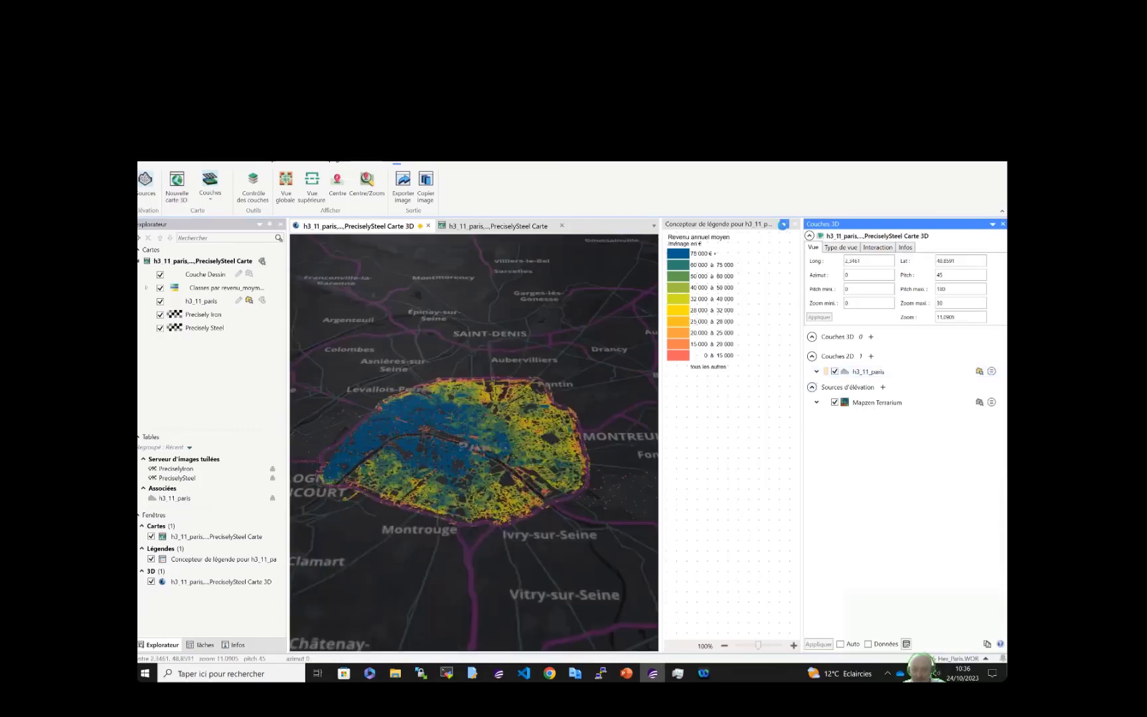
Close the legend designer window to enlarge the 3D map view
left_click(784, 224)
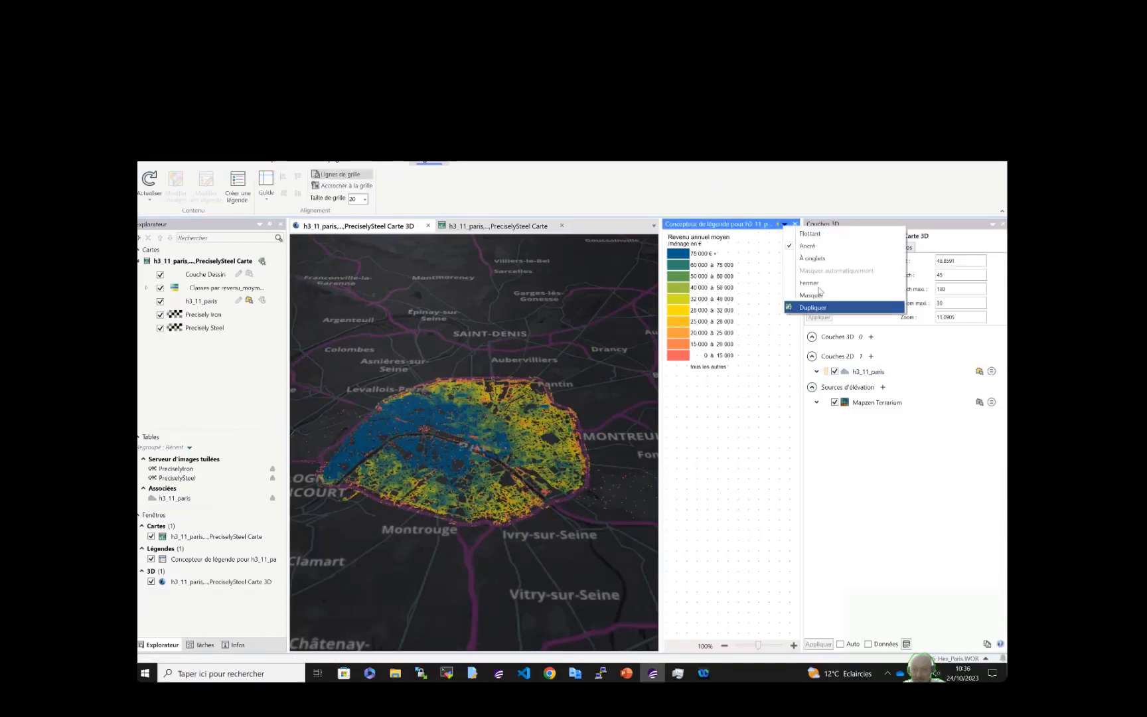
left_click(816, 282)
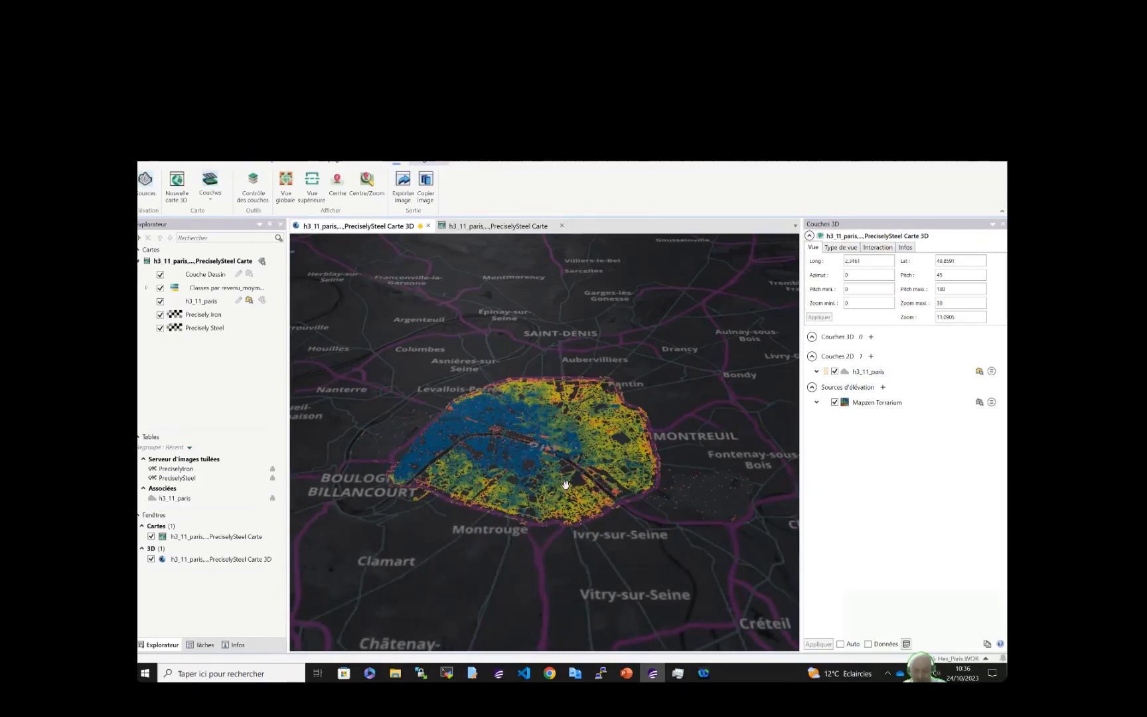
mouse_move(554, 507)
left_mouse_down()
mouse_move(553, 532)
mouse_move(552, 501)
left_mouse_up()
scroll(552, 501, "up", 2)
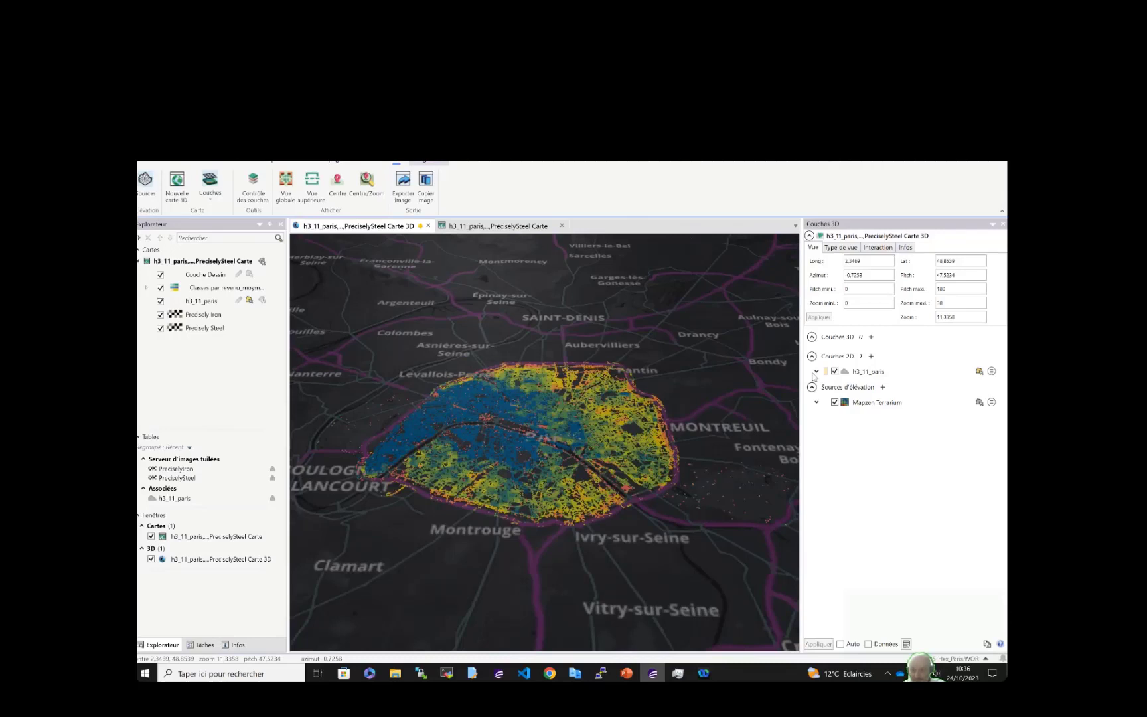
Extrude the h3_11_paris layer using the revenu_moymen column as height expression, and enable automatic application of changes
left_click(816, 372)
left_click(839, 472)
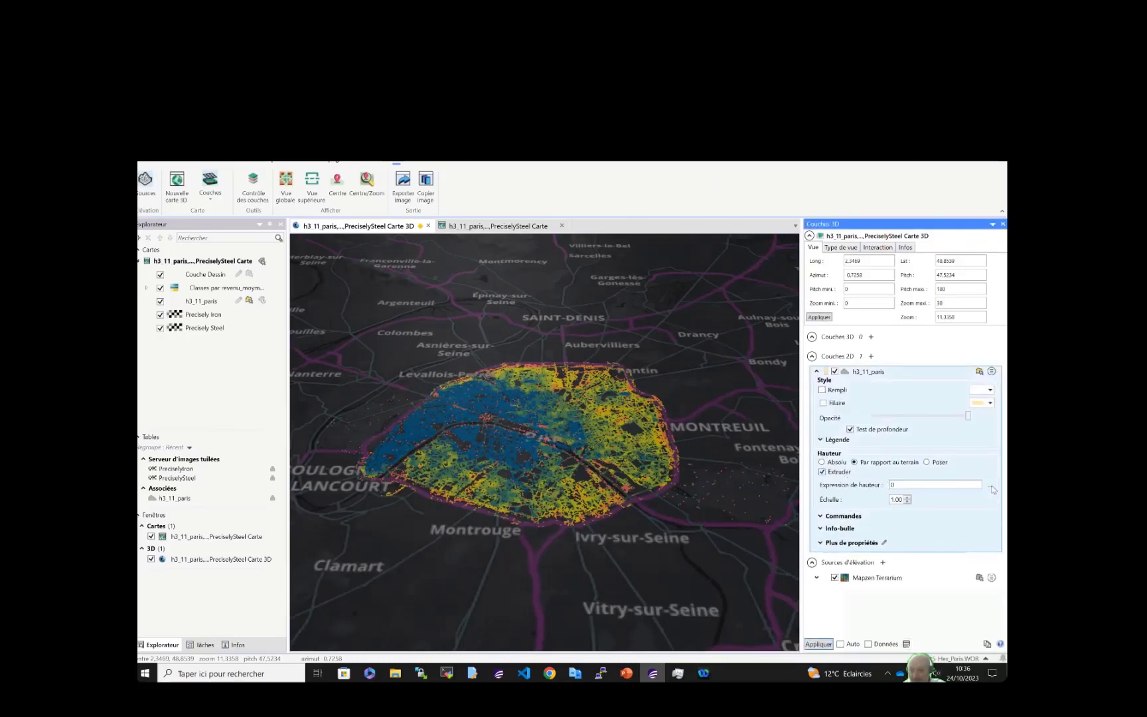
left_click(991, 487)
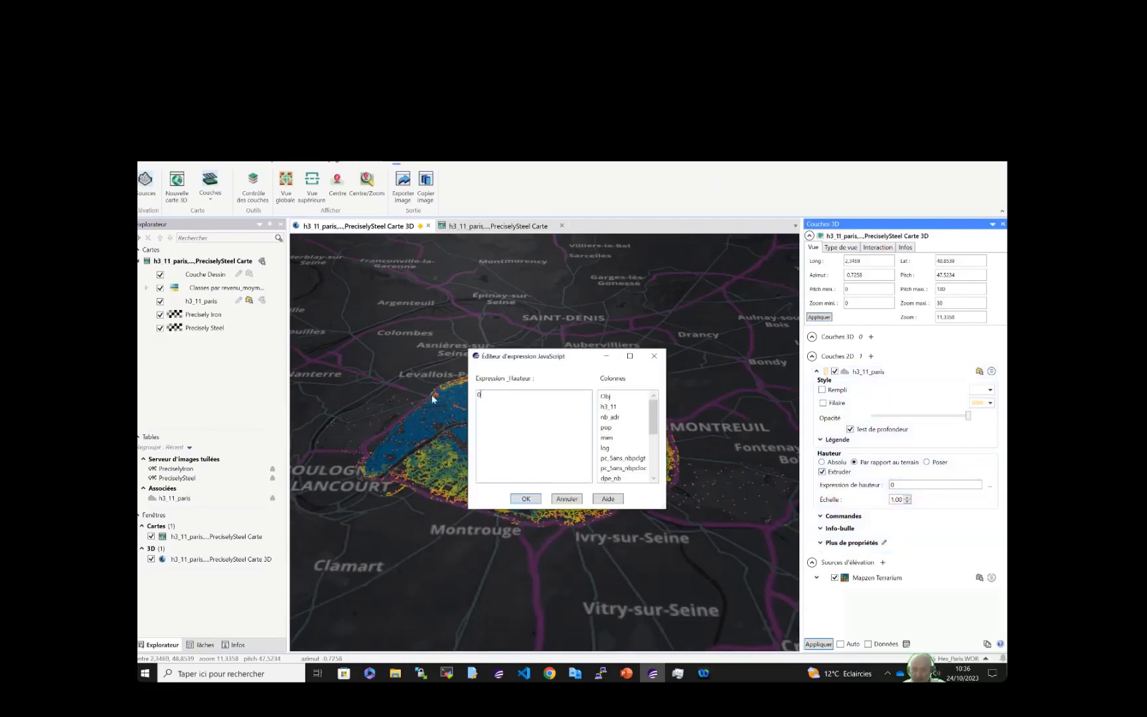
left_click_drag(483, 396, 433, 399)
left_click_drag(656, 424, 654, 458)
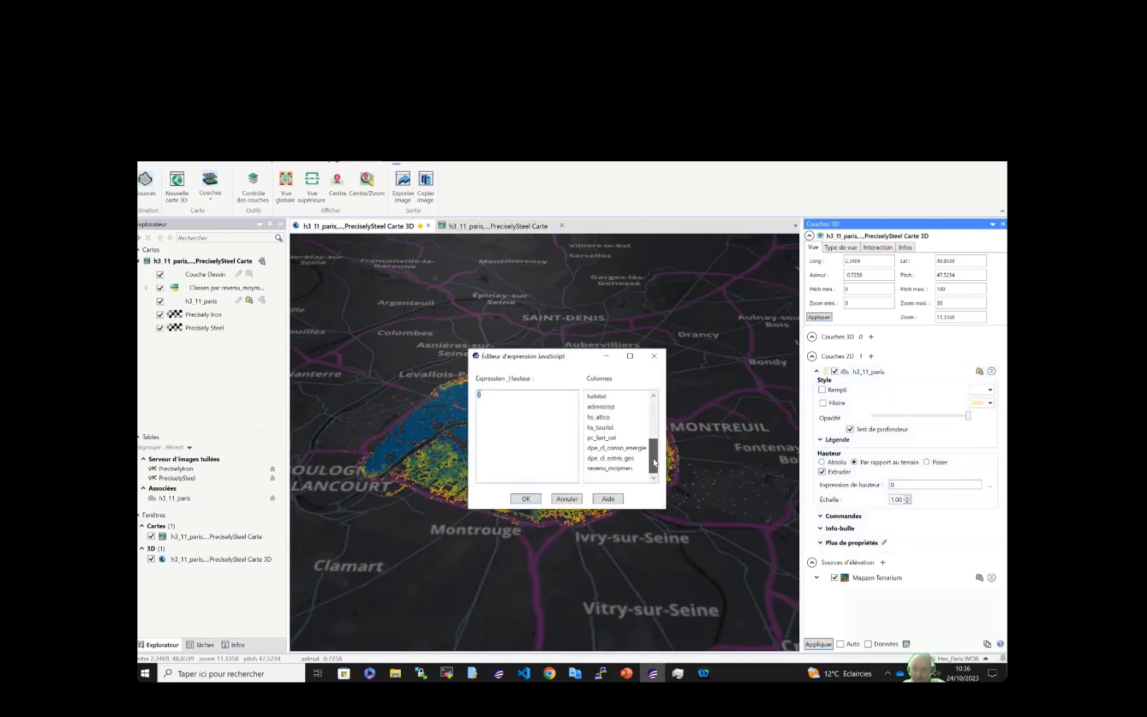
left_click(610, 468)
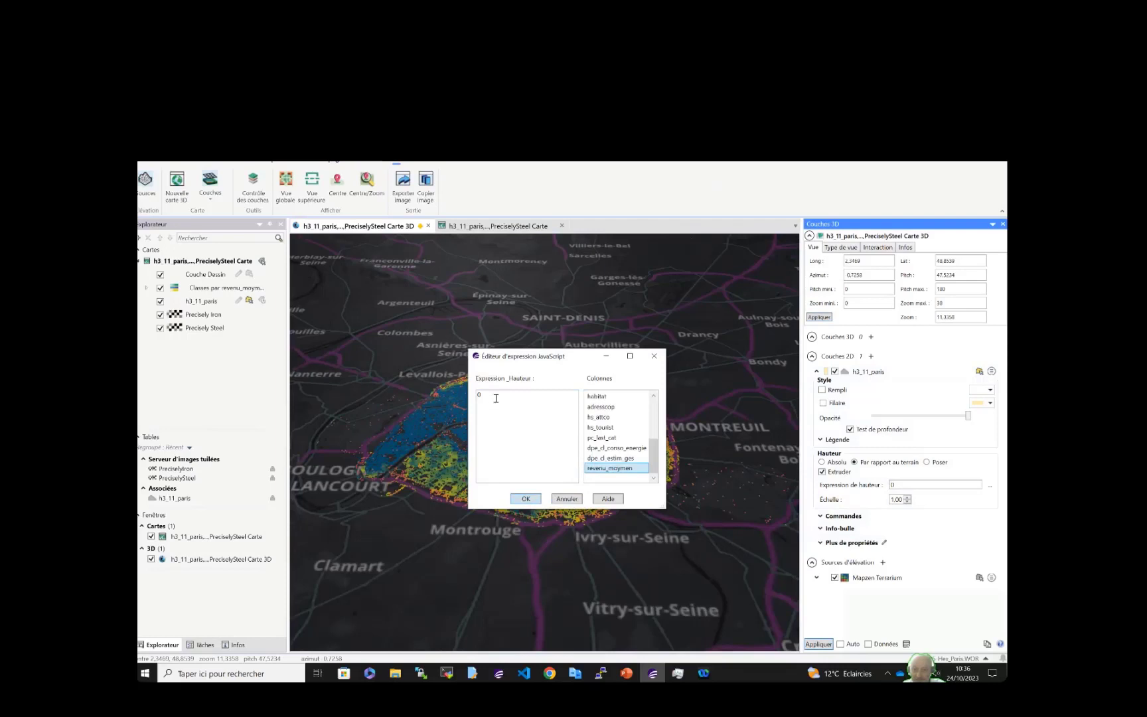
left_click_drag(496, 399, 456, 406)
double_click(607, 468)
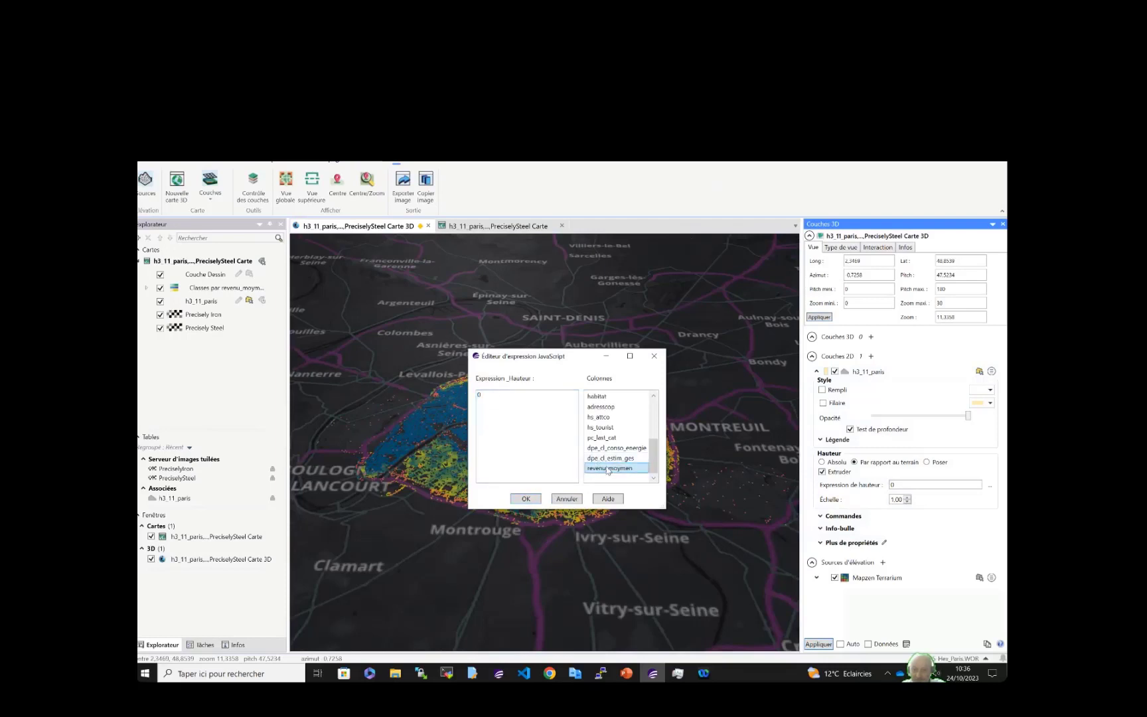
left_click(526, 499)
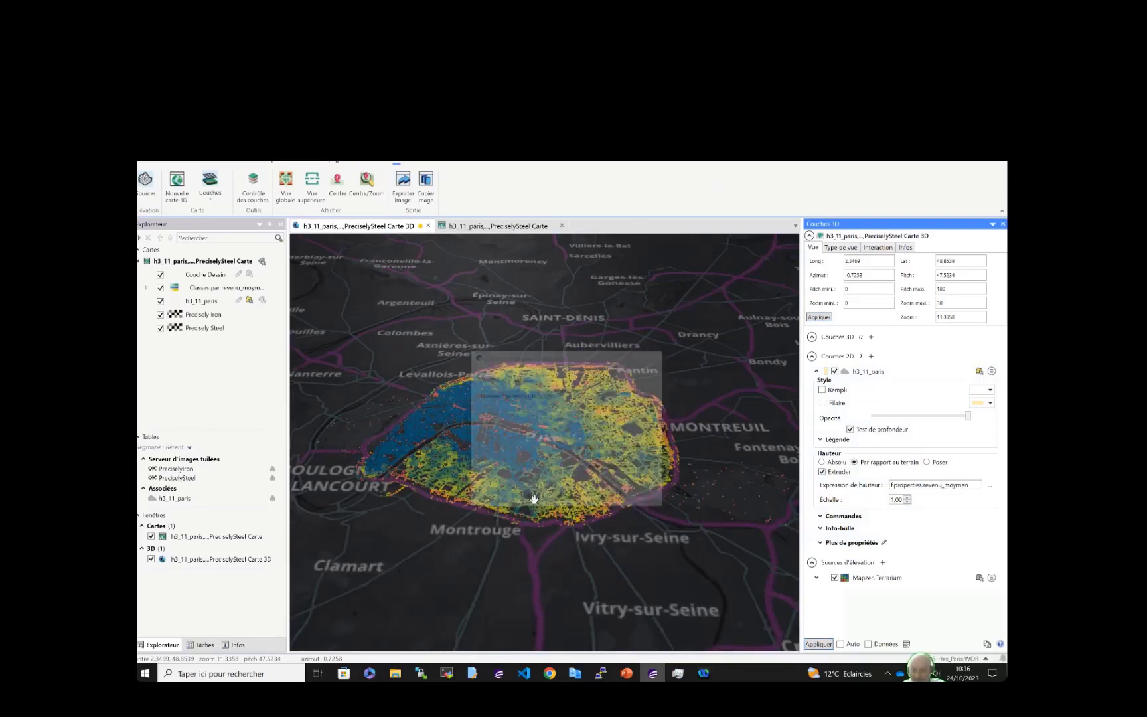
left_click(838, 645)
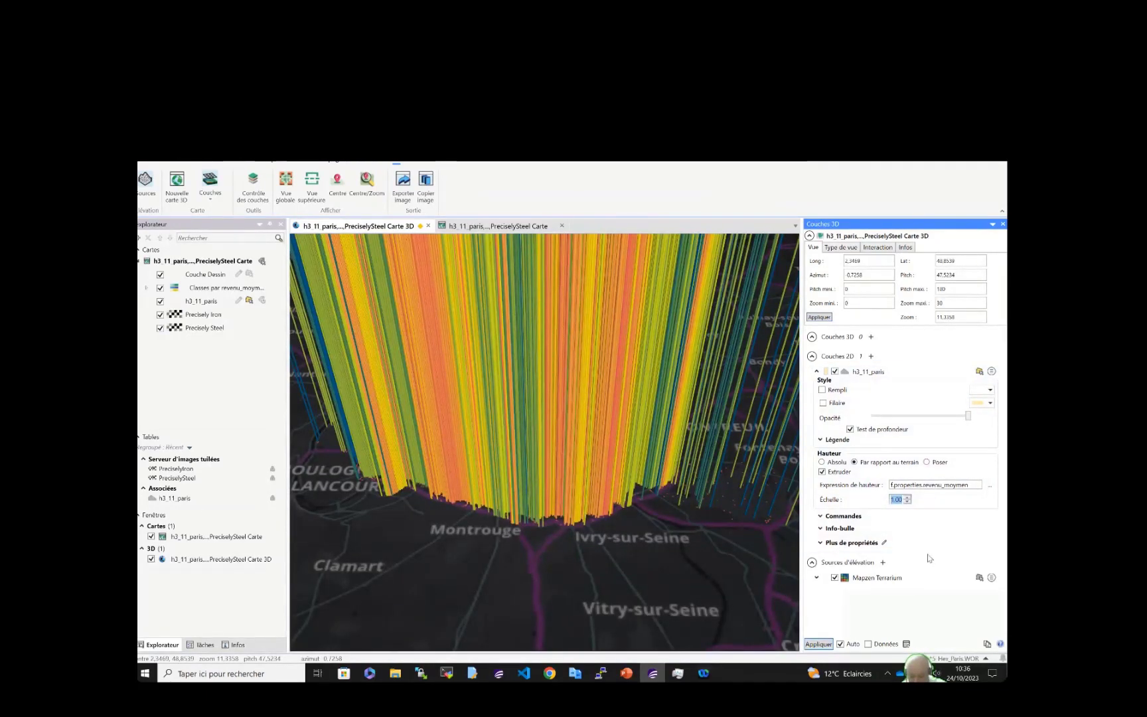
Set the height scale of the h3_11_paris layer to 0.02 and slightly reduce its opacity
type("0")
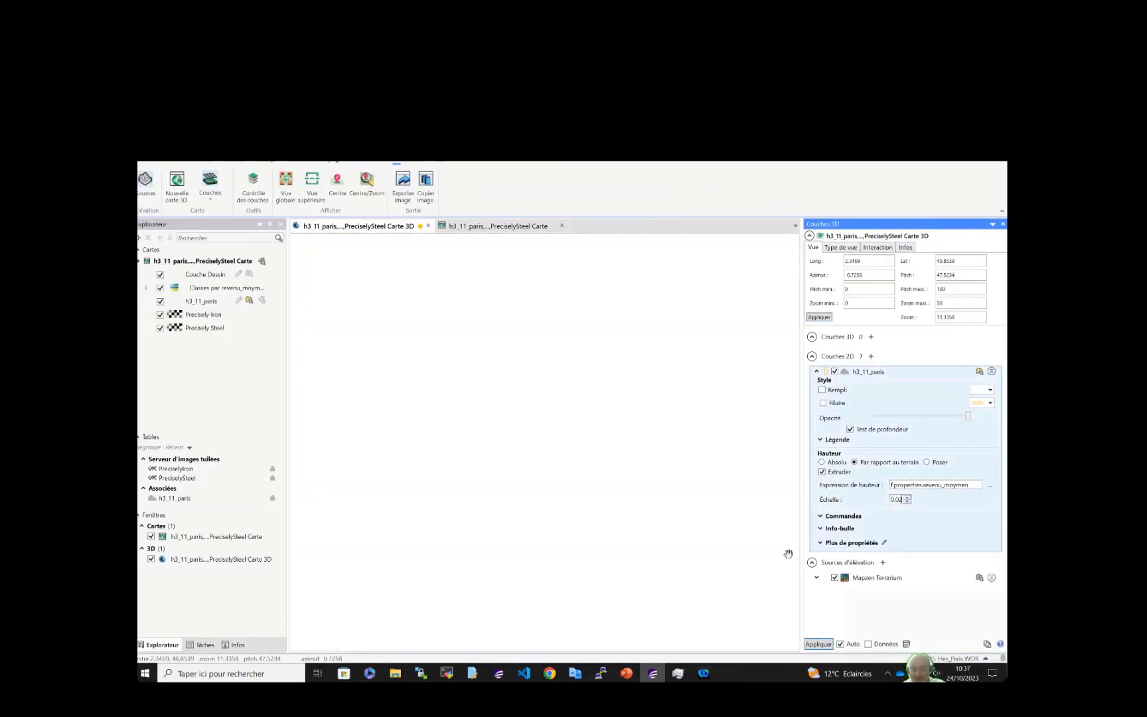
right_click_drag(718, 536, 796, 503)
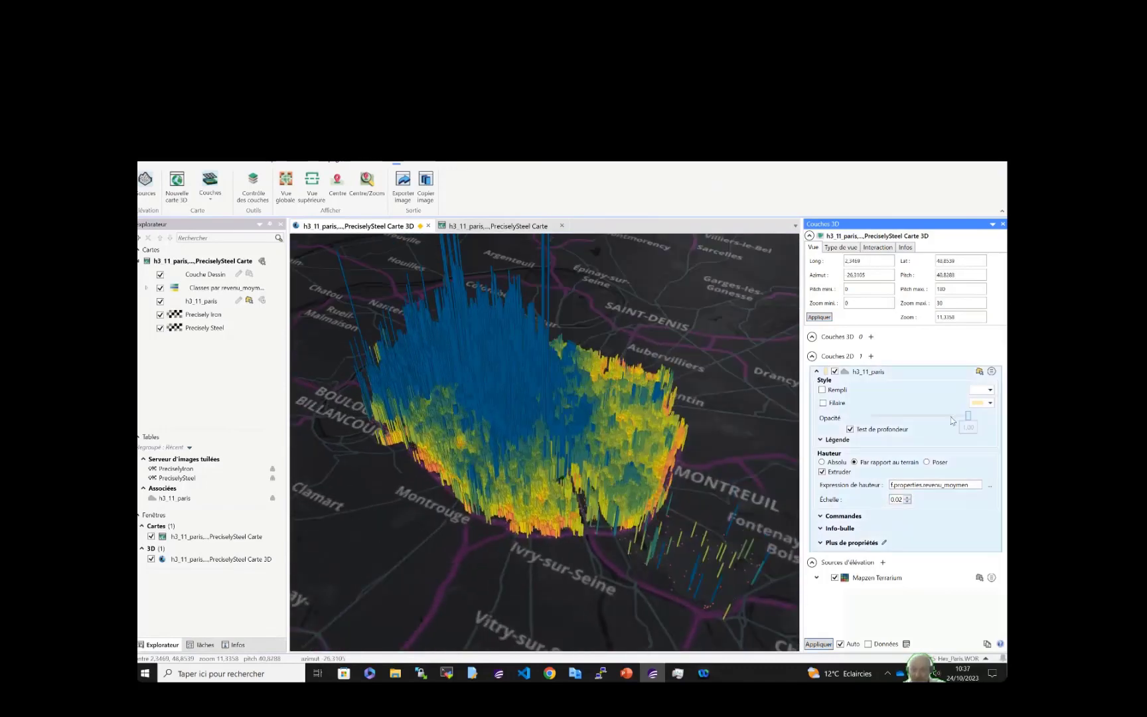
left_click_drag(968, 418, 951, 417)
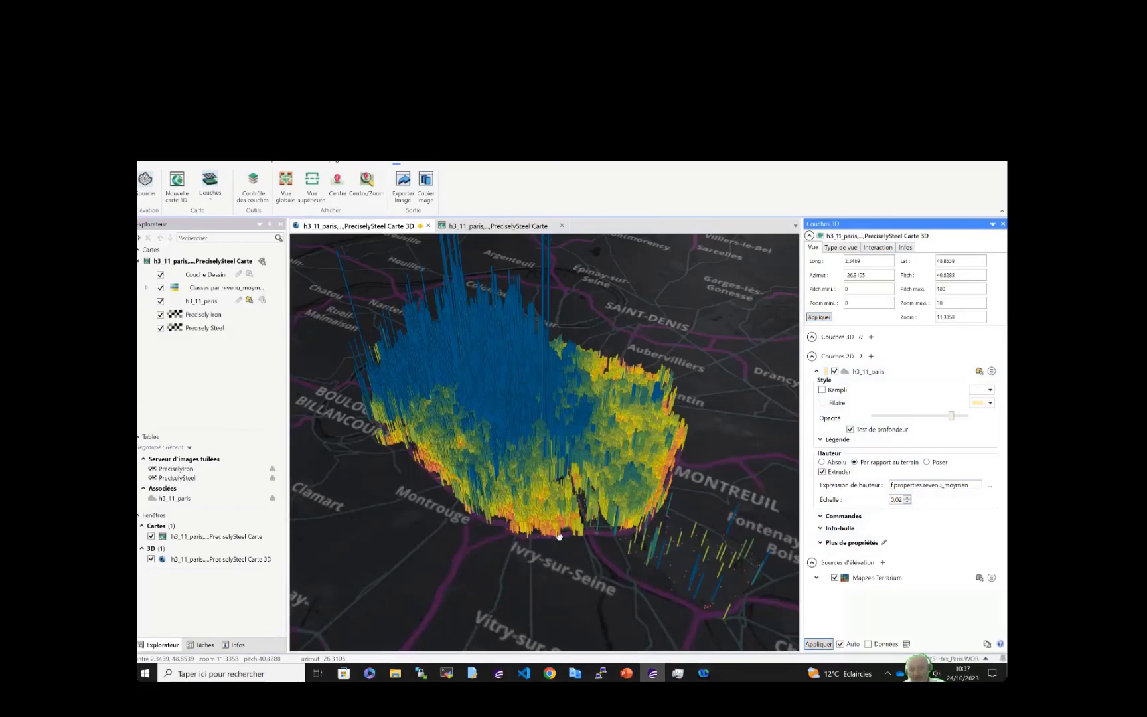
Examine the extruded income columns over Paris from several angles and distances, including their info tooltips
right_click_drag(559, 538, 583, 375)
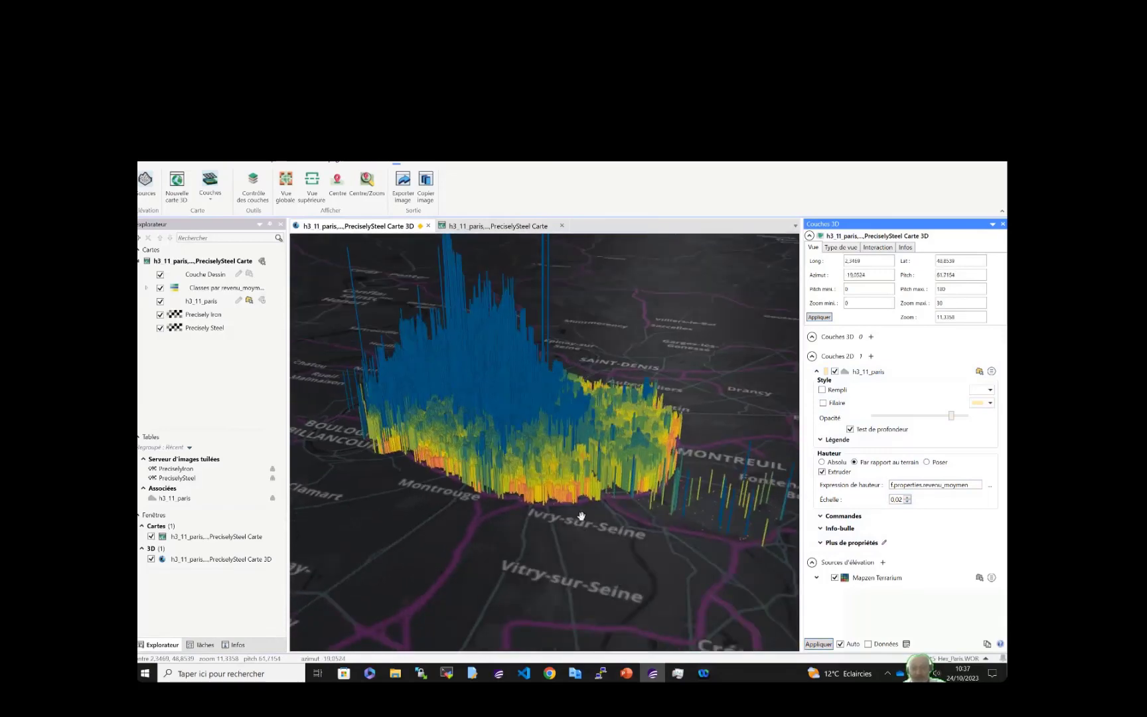
left_click_drag(582, 530, 592, 576)
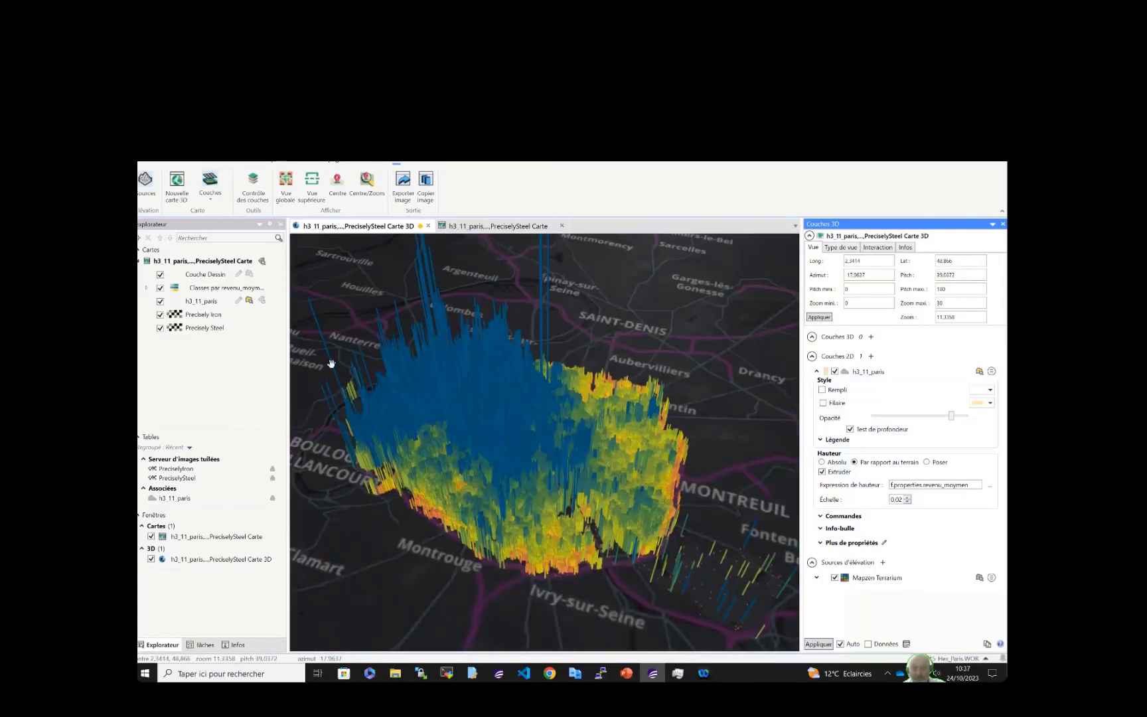
mouse_move(387, 410)
mouse_move(533, 407)
mouse_move(577, 510)
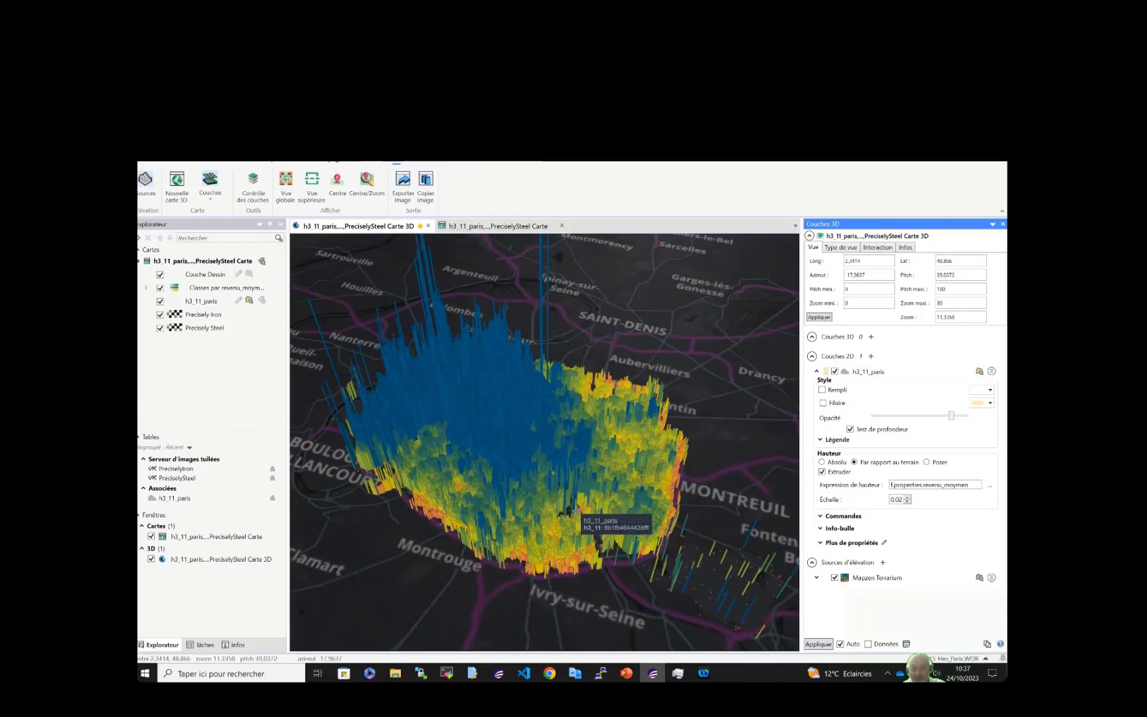
scroll(577, 512, "down", 3)
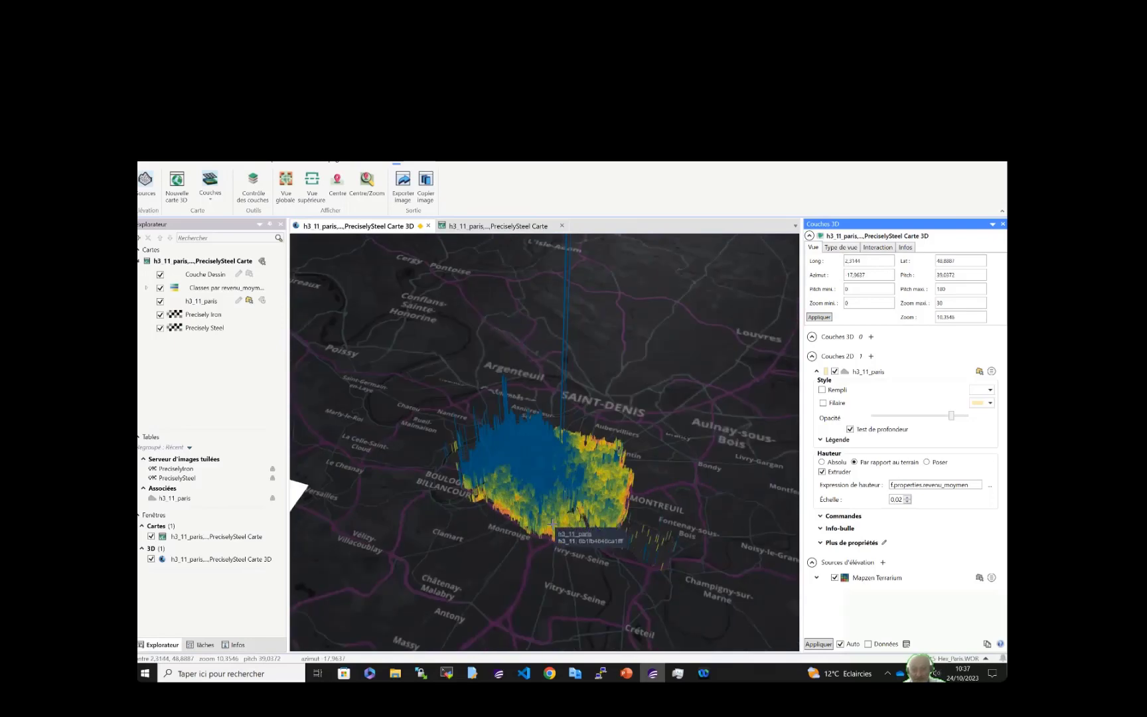
scroll(553, 524, "up", 1)
right_click_drag(553, 525, 541, 450)
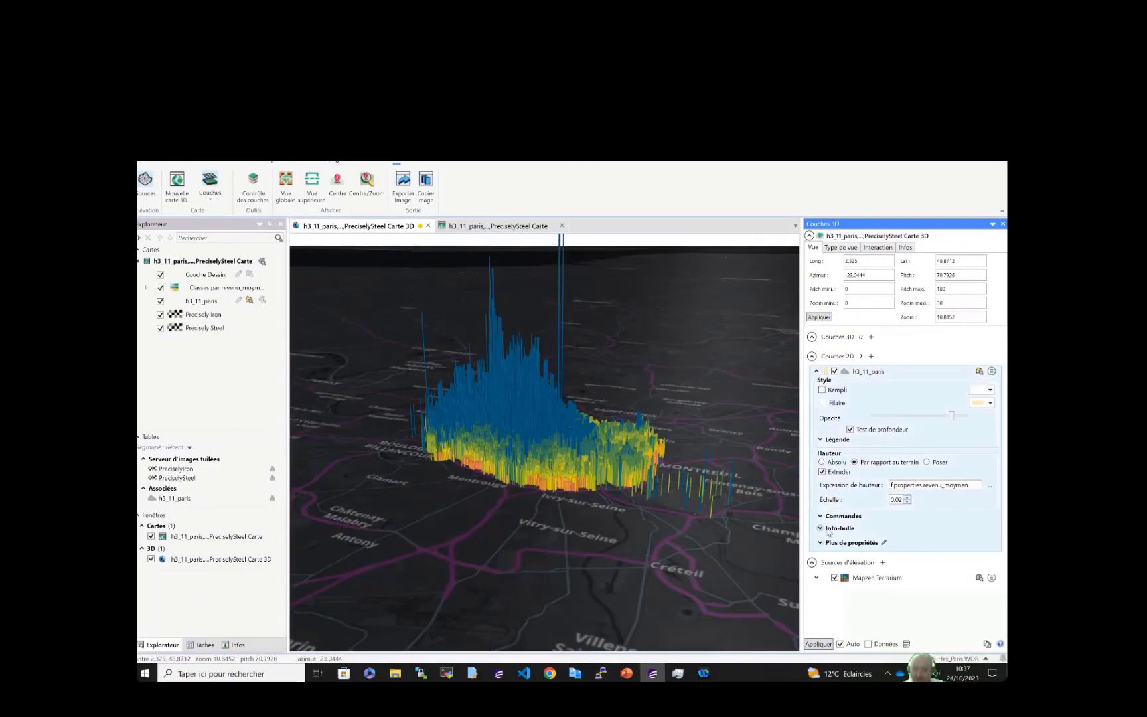
scroll(527, 433, "up", 5)
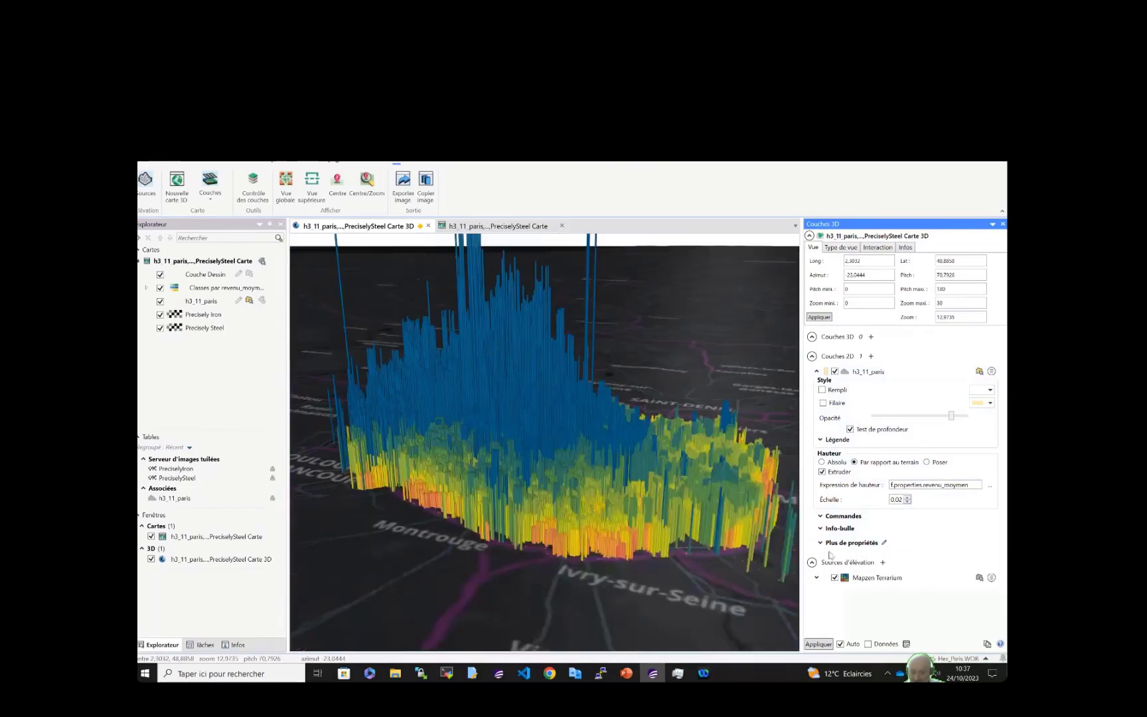
scroll(573, 494, "up", 5)
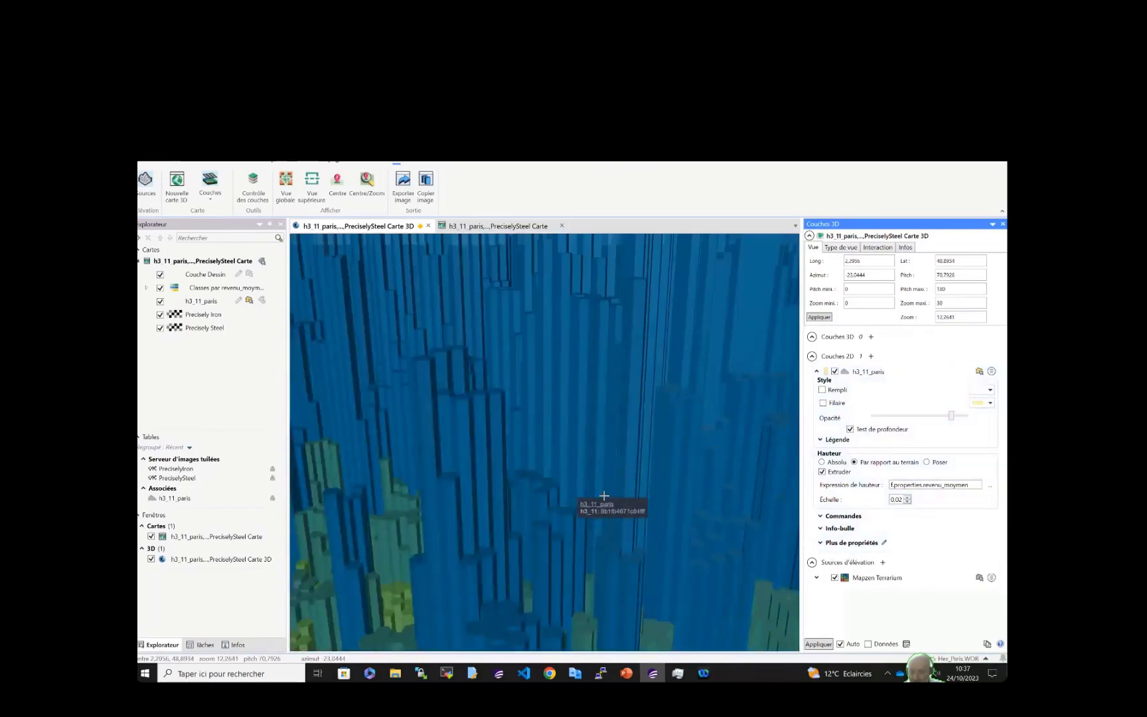
Replace the h3_11 property in the h3_11_paris layer's tooltip expression with object.properties.revenu_moymen
left_click(821, 529)
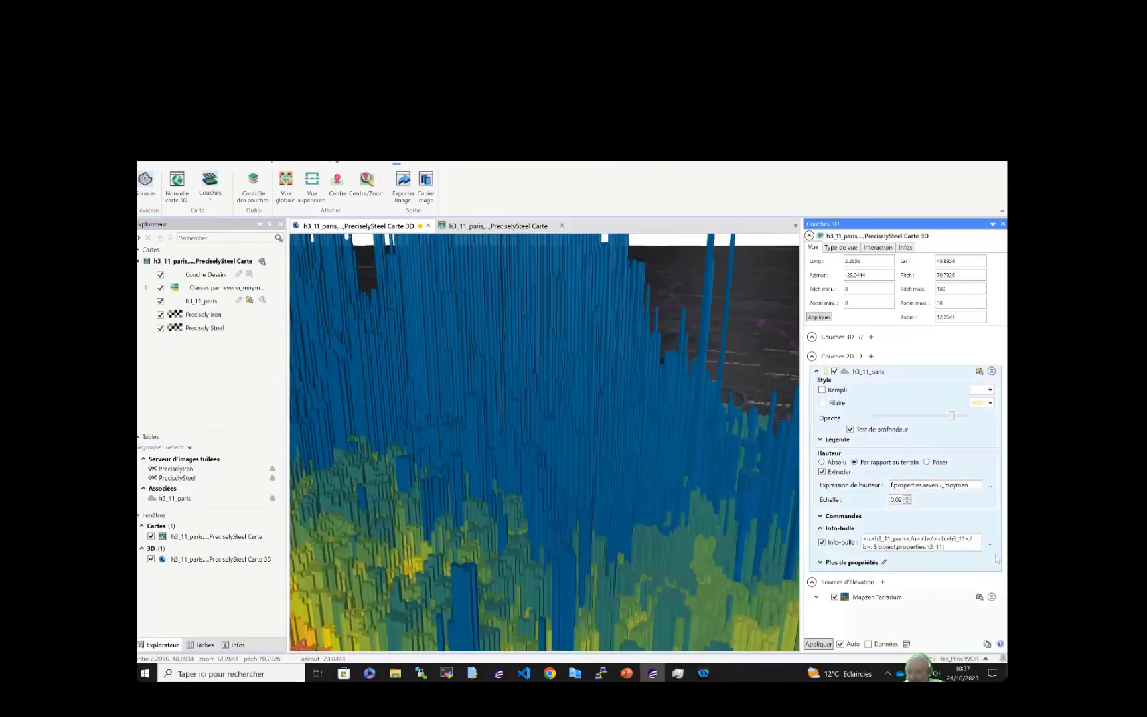
left_click(990, 545)
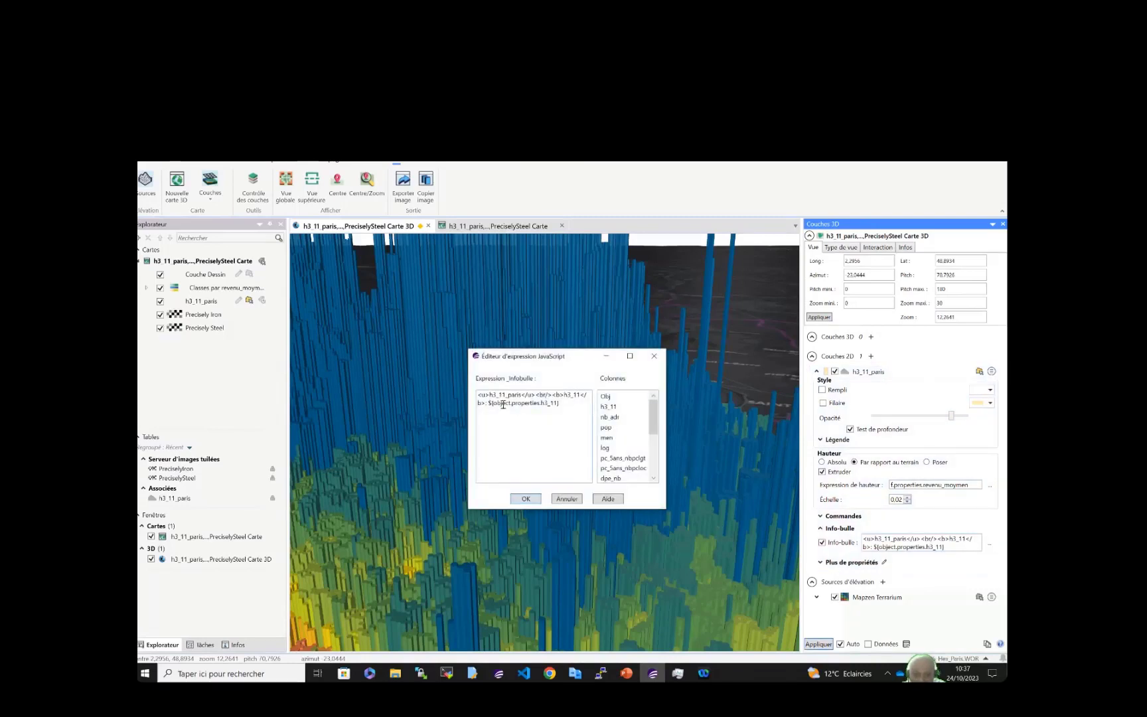
left_click_drag(492, 403, 559, 403)
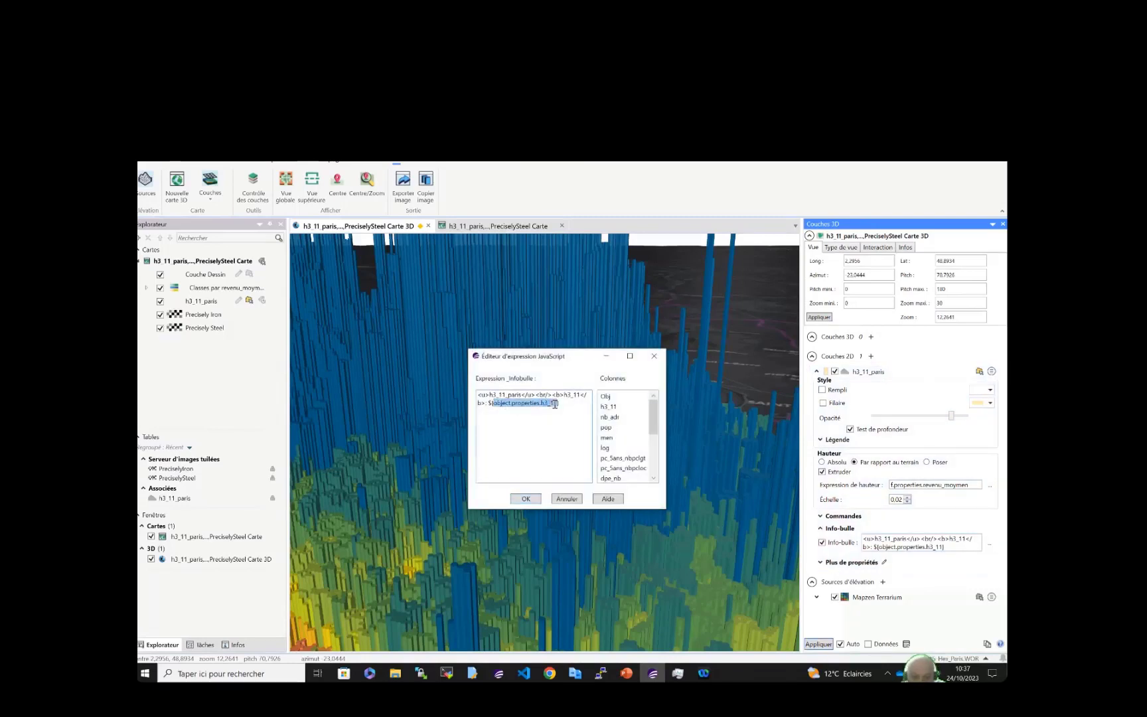
key("Delete")
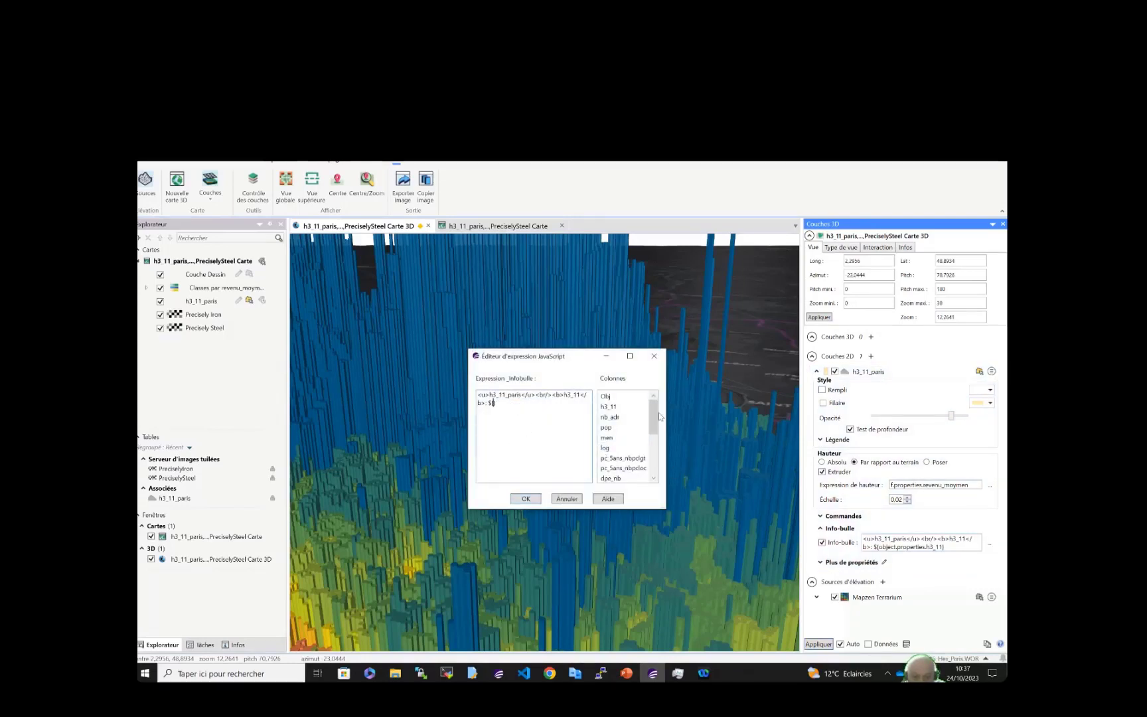
scroll(651, 440, "down", 4)
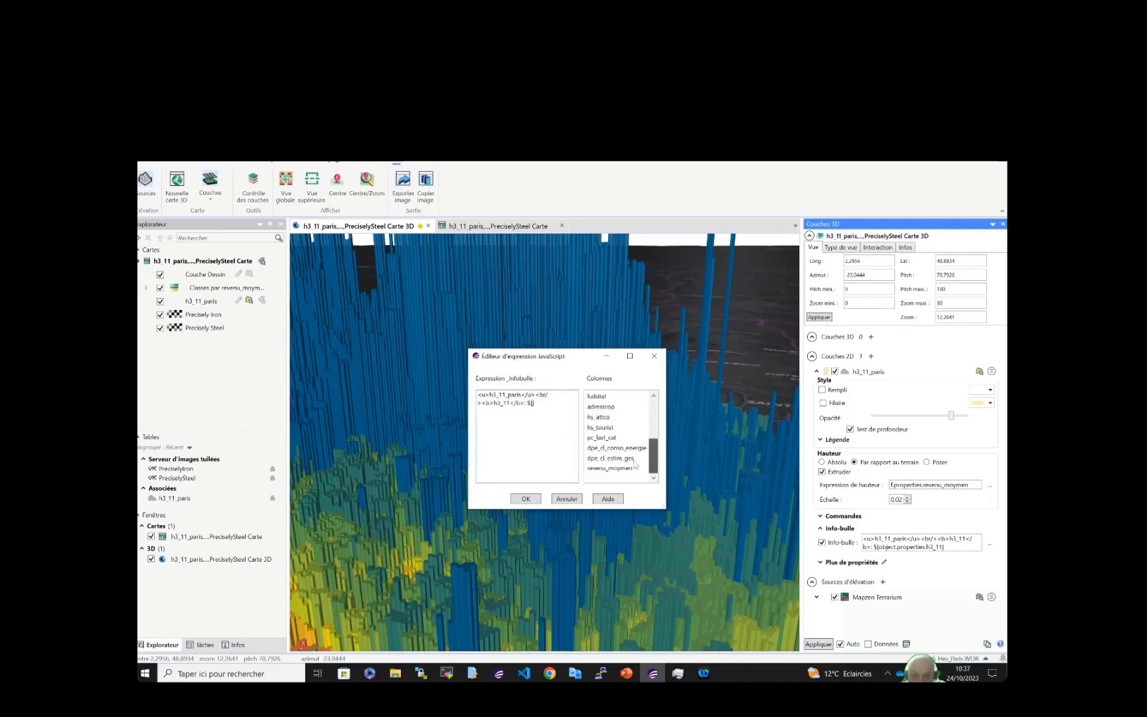
double_click(610, 468)
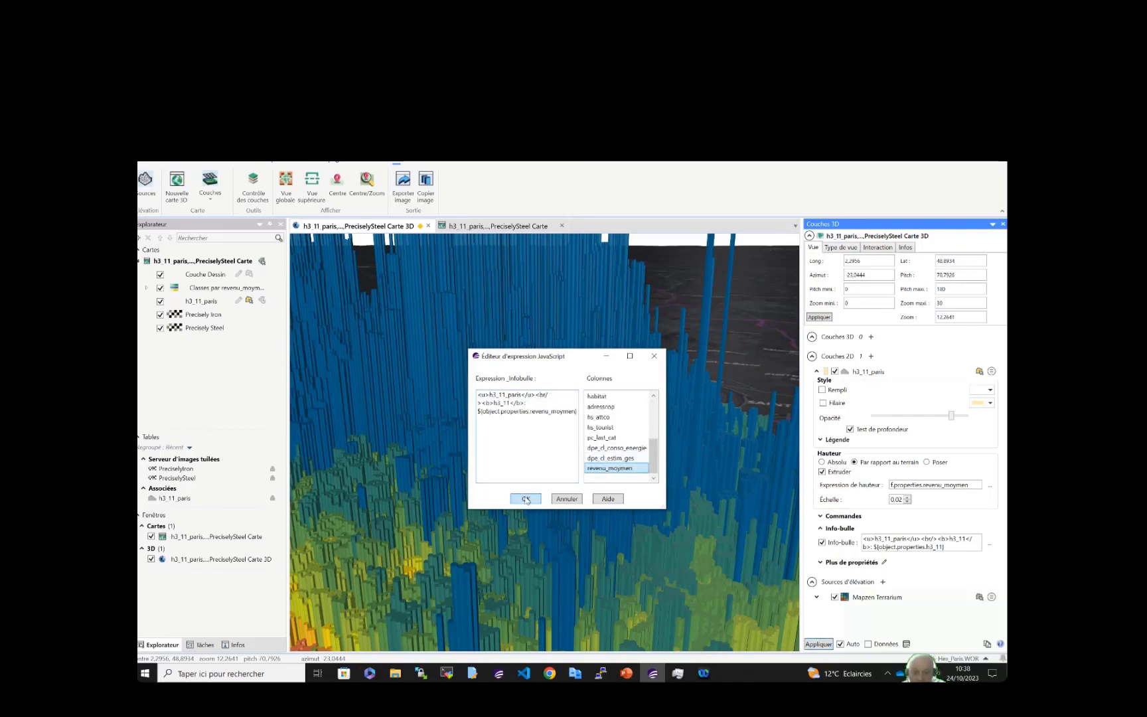
left_click(524, 499)
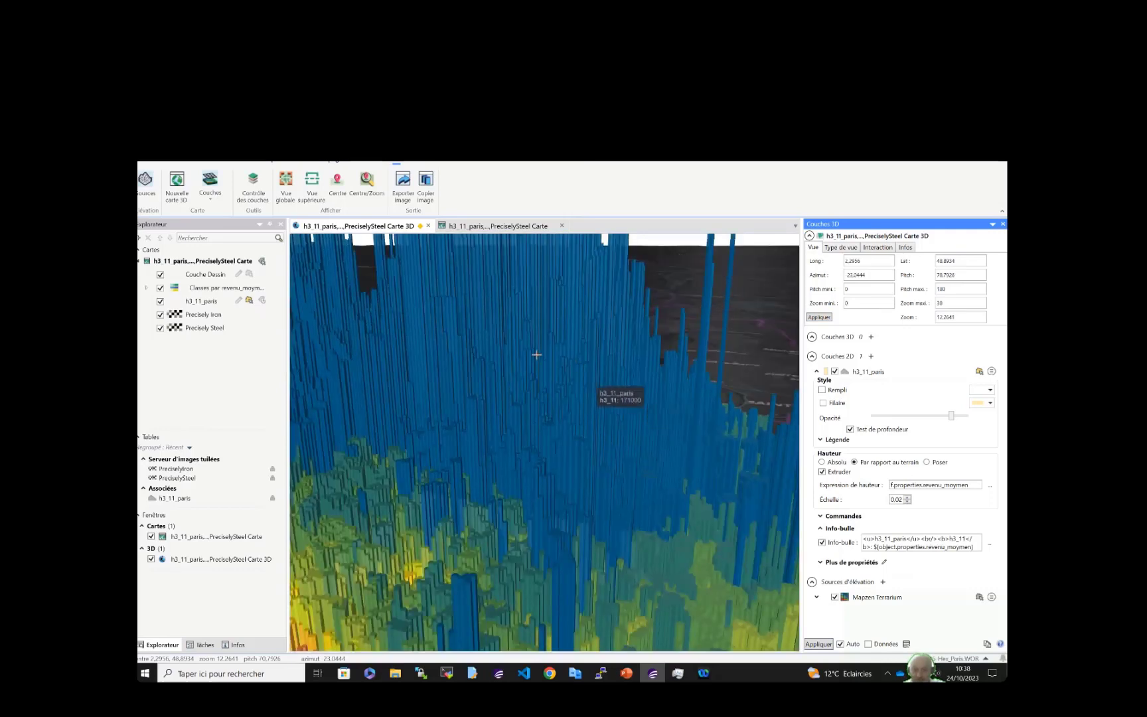
Reduce the opacity of the h3_11_paris layer to slightly more than half
scroll(529, 367, "down", 2)
scroll(529, 367, "down", 2)
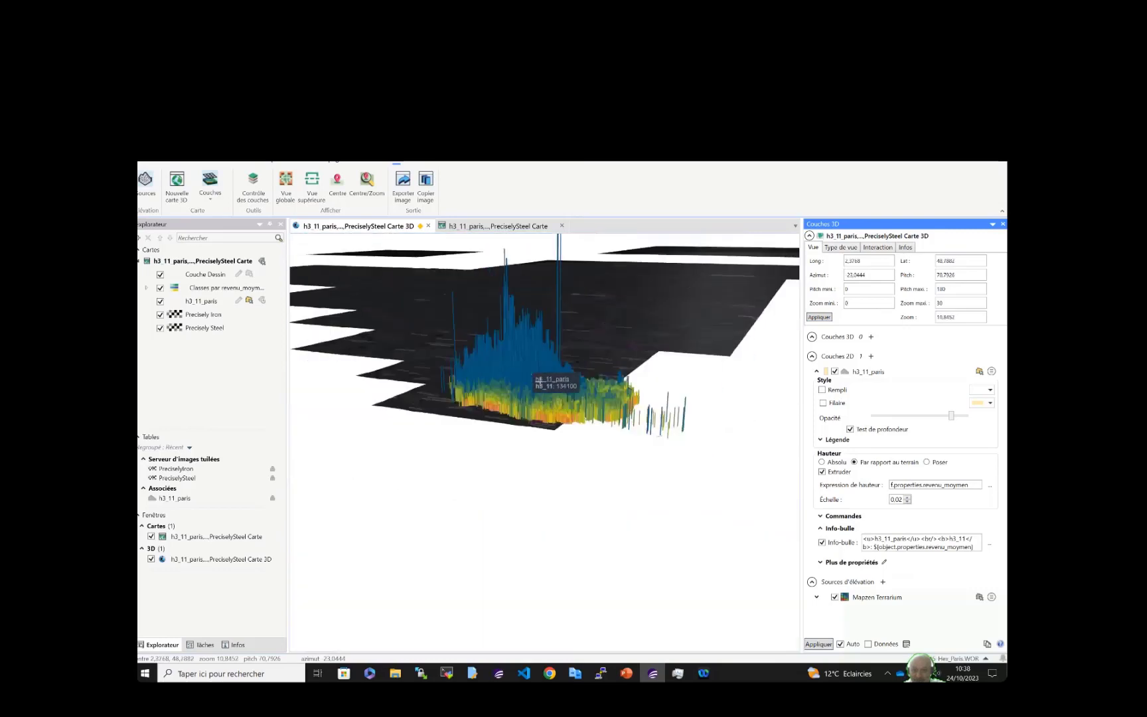
scroll(537, 380, "up", 2)
right_click_drag(540, 429, 538, 451)
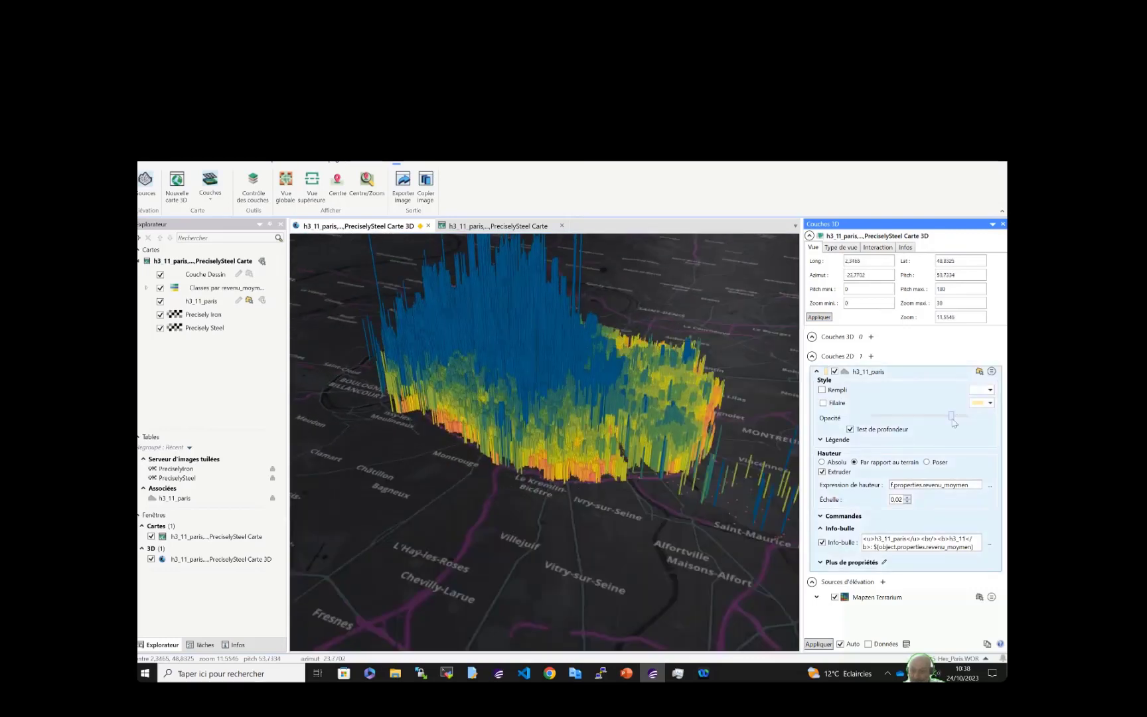
left_click(927, 420)
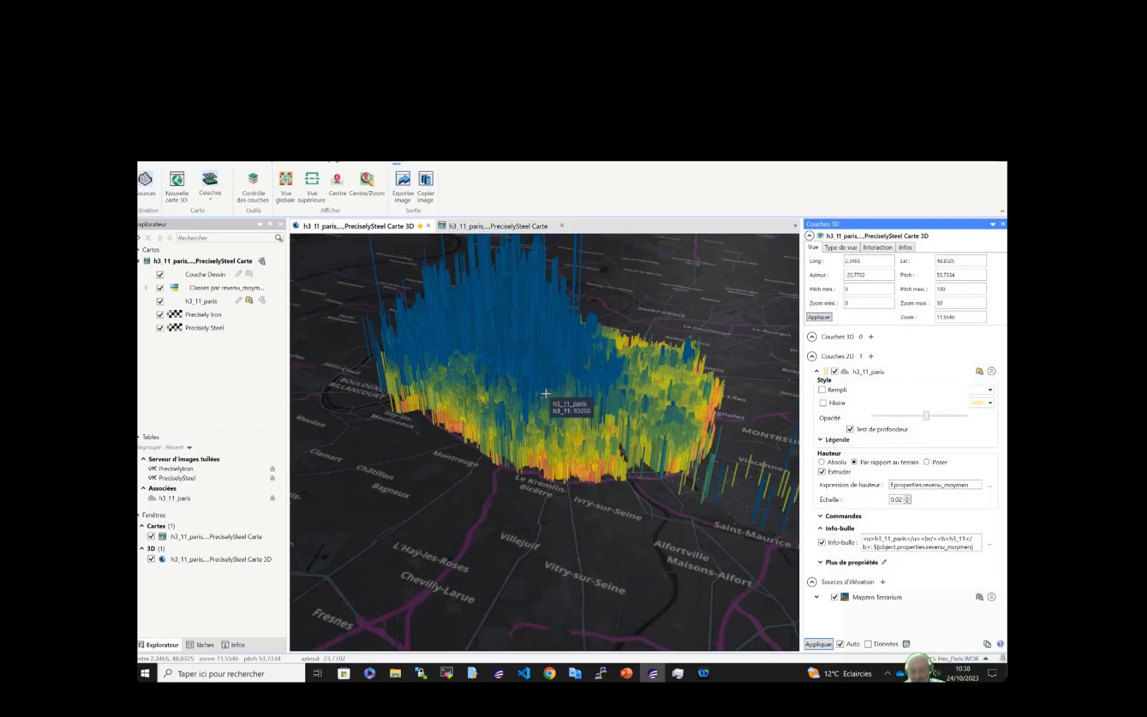
left_click_drag(545, 394, 562, 454)
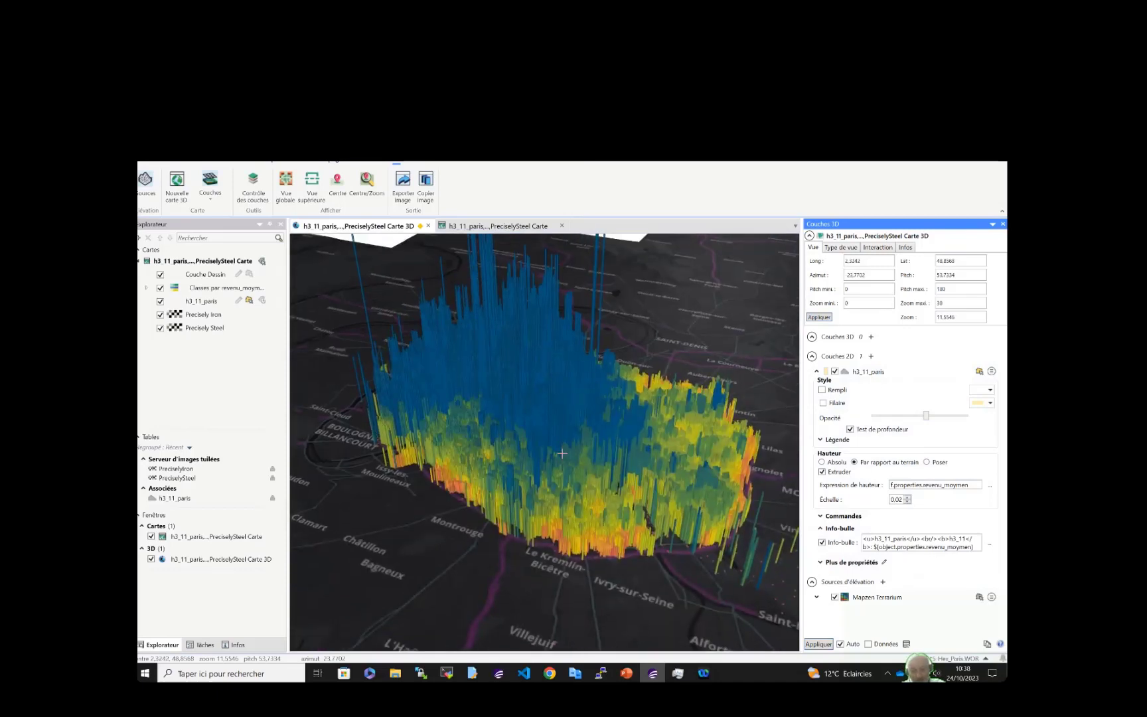
Switch to the PowerPoint presentation and start the slide show from the "Demo Live" slide
left_click(625, 673)
left_click(814, 345)
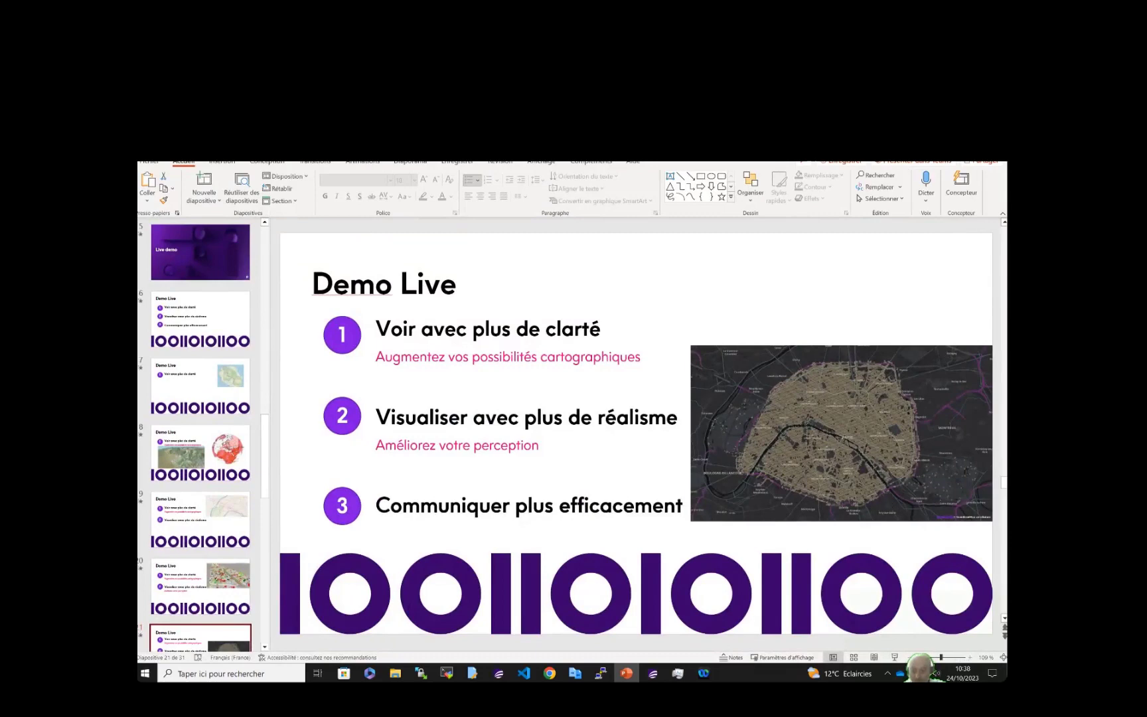
key("super+Down")
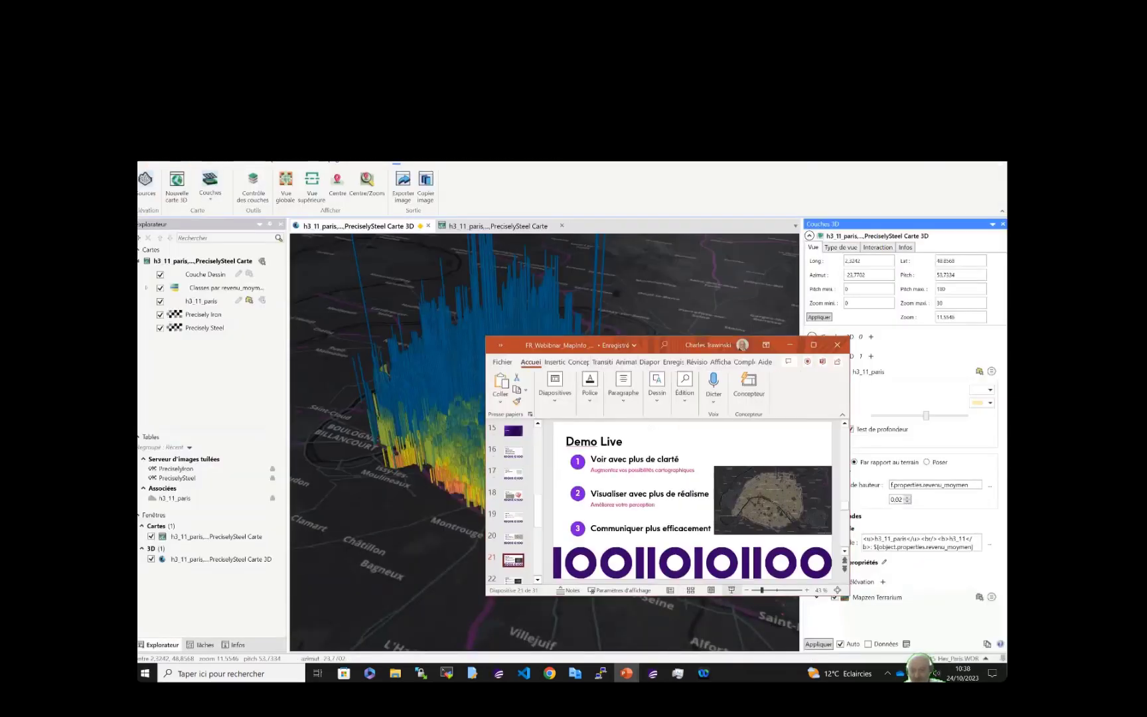
key("shift+F5")
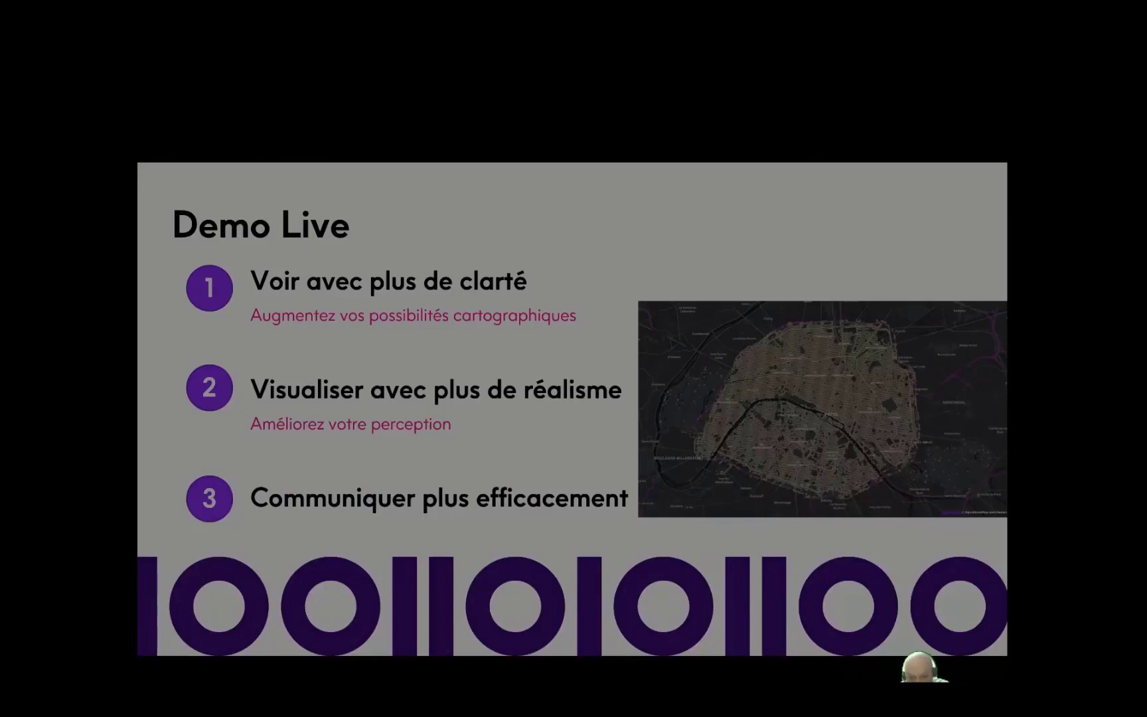
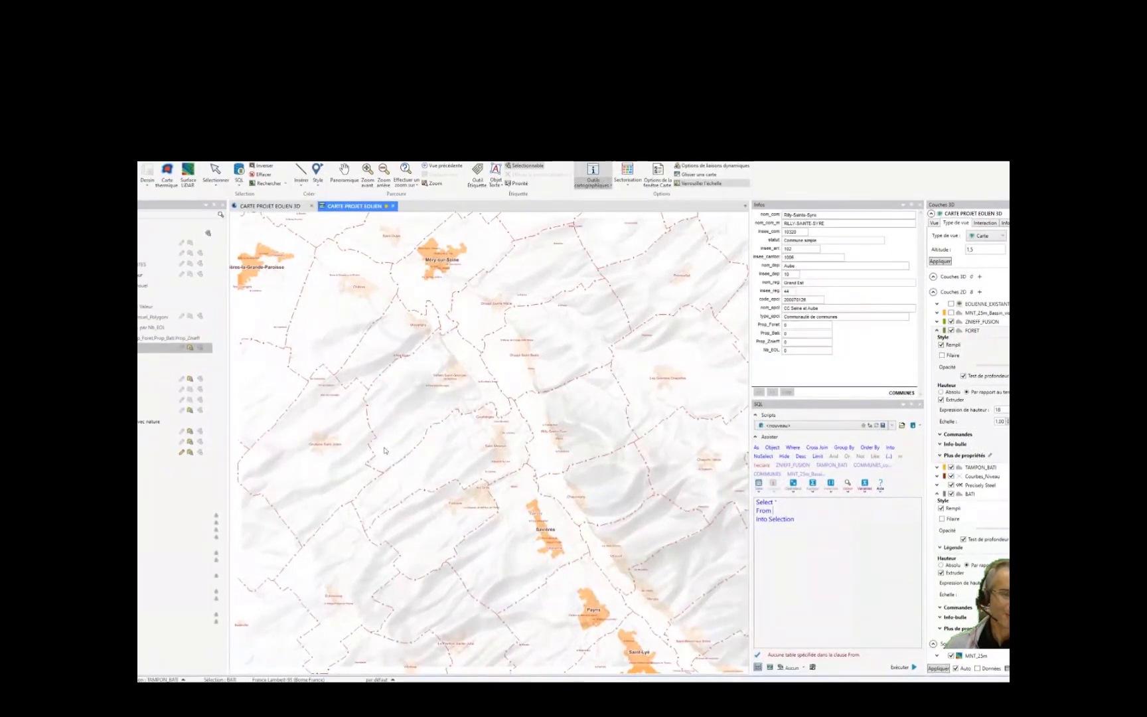
mouse_move(324, 406)
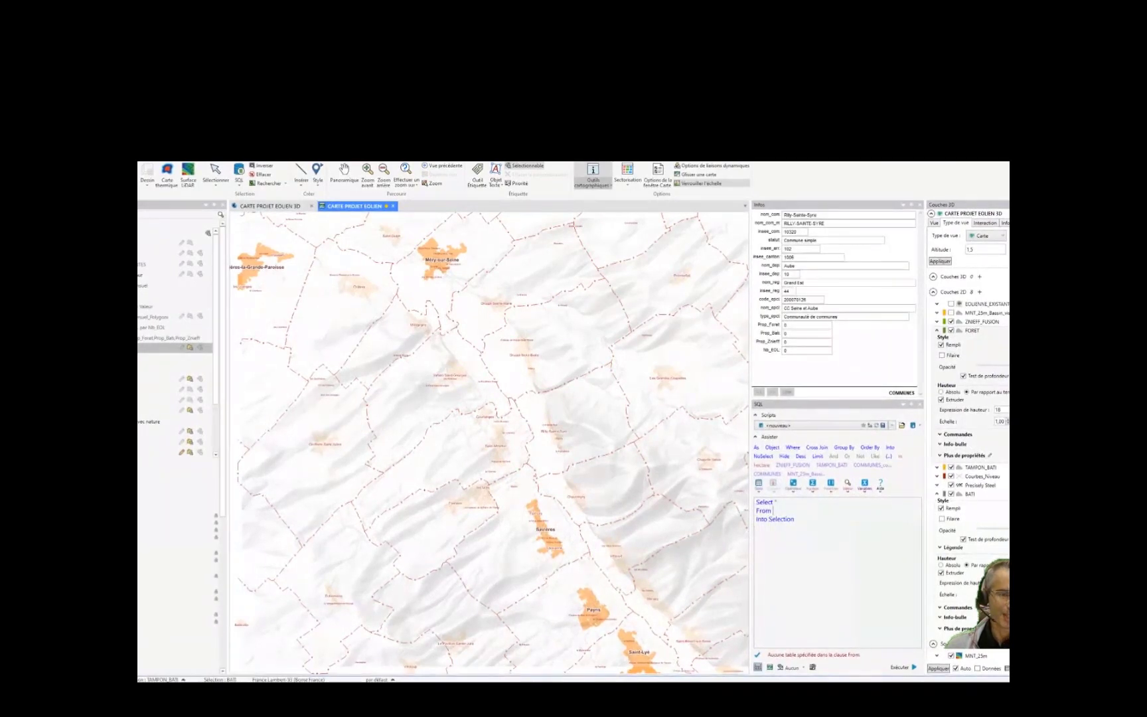
scroll(215, 368, "down", 2)
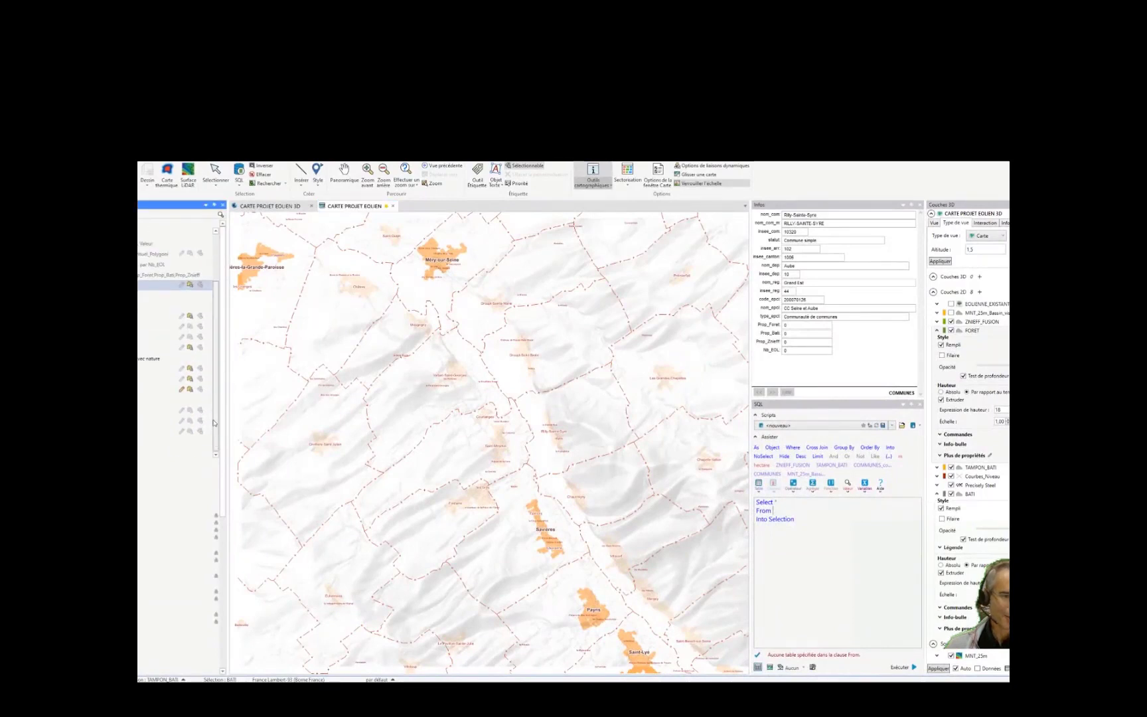
scroll(216, 369, "up", 2)
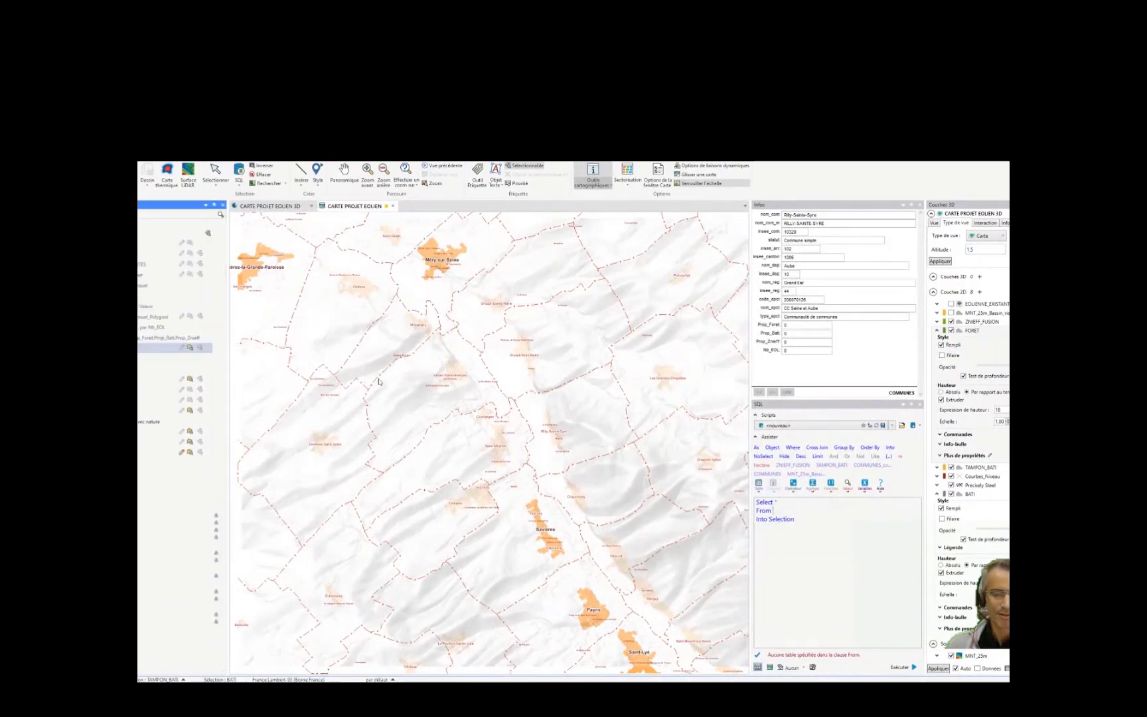
mouse_move(379, 382)
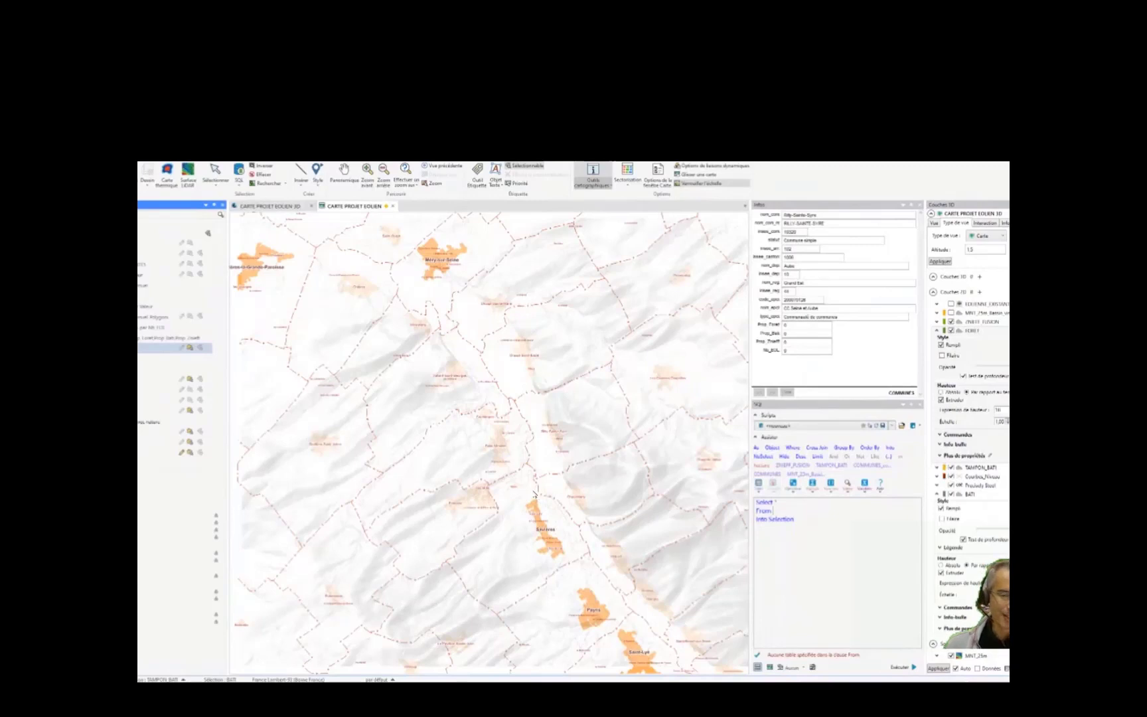
mouse_move(534, 493)
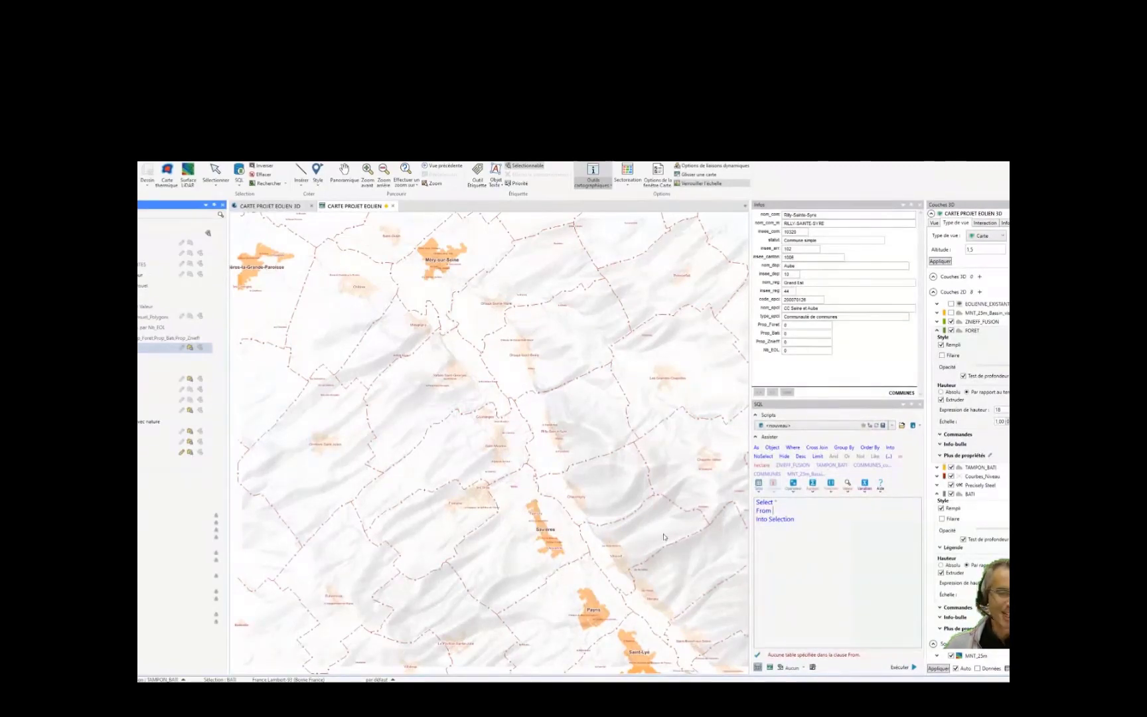
mouse_move(664, 536)
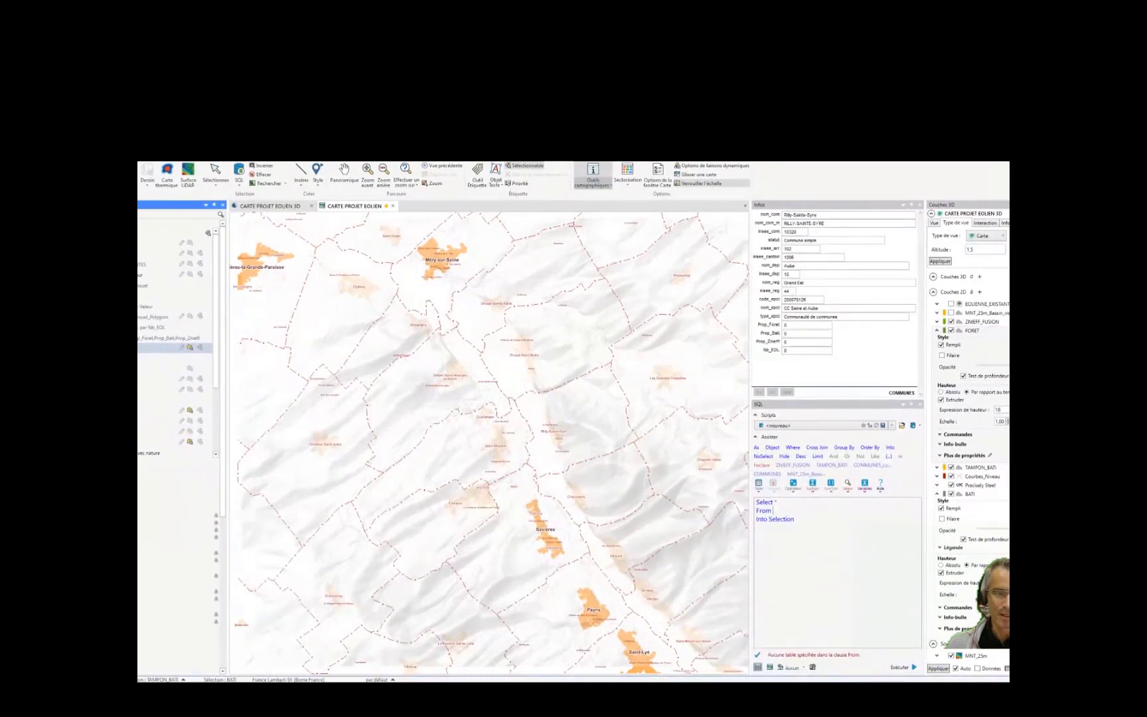
left_click(160, 358)
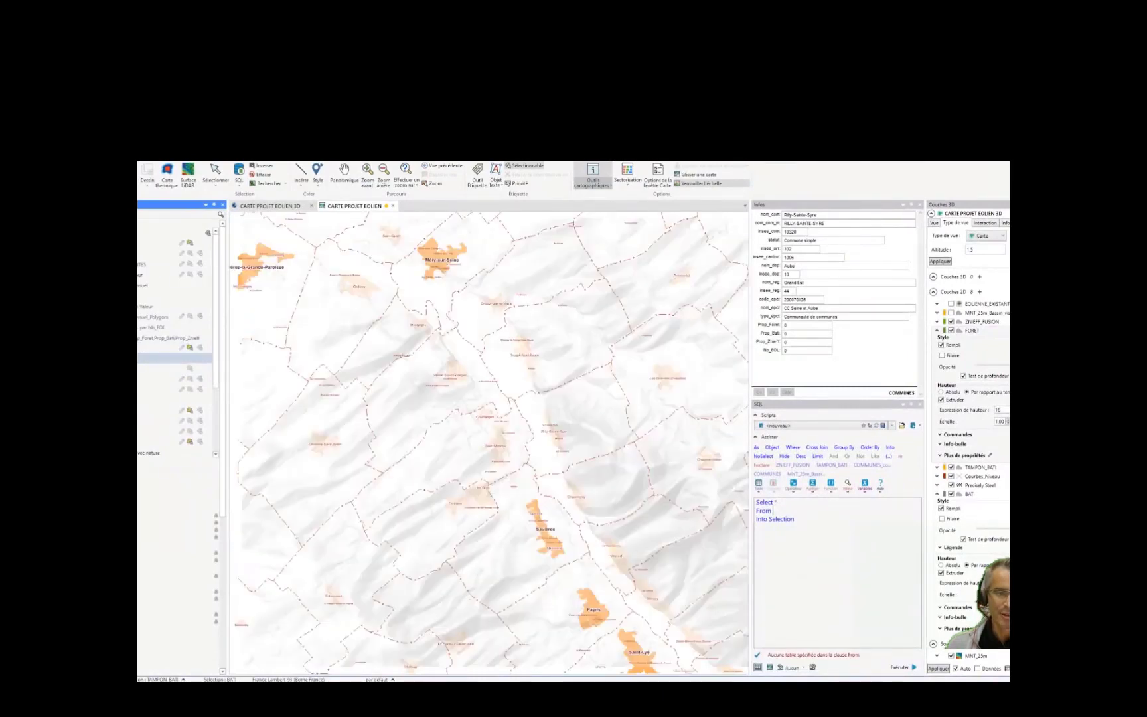
left_click(159, 368)
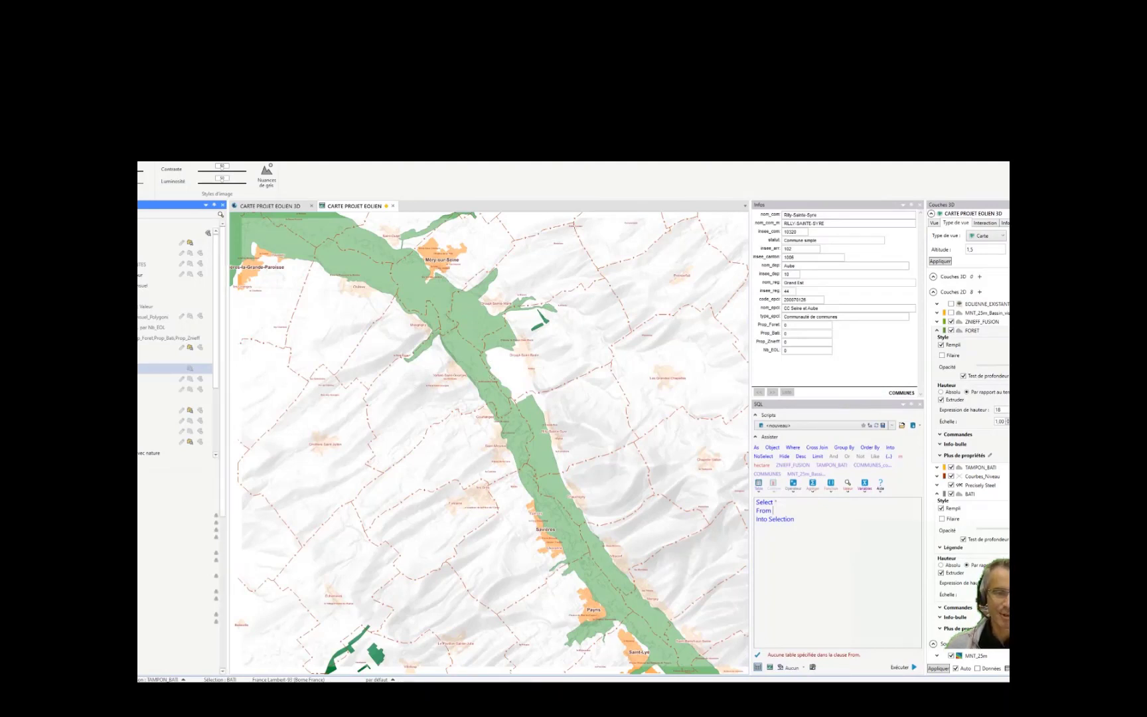
left_click(147, 379)
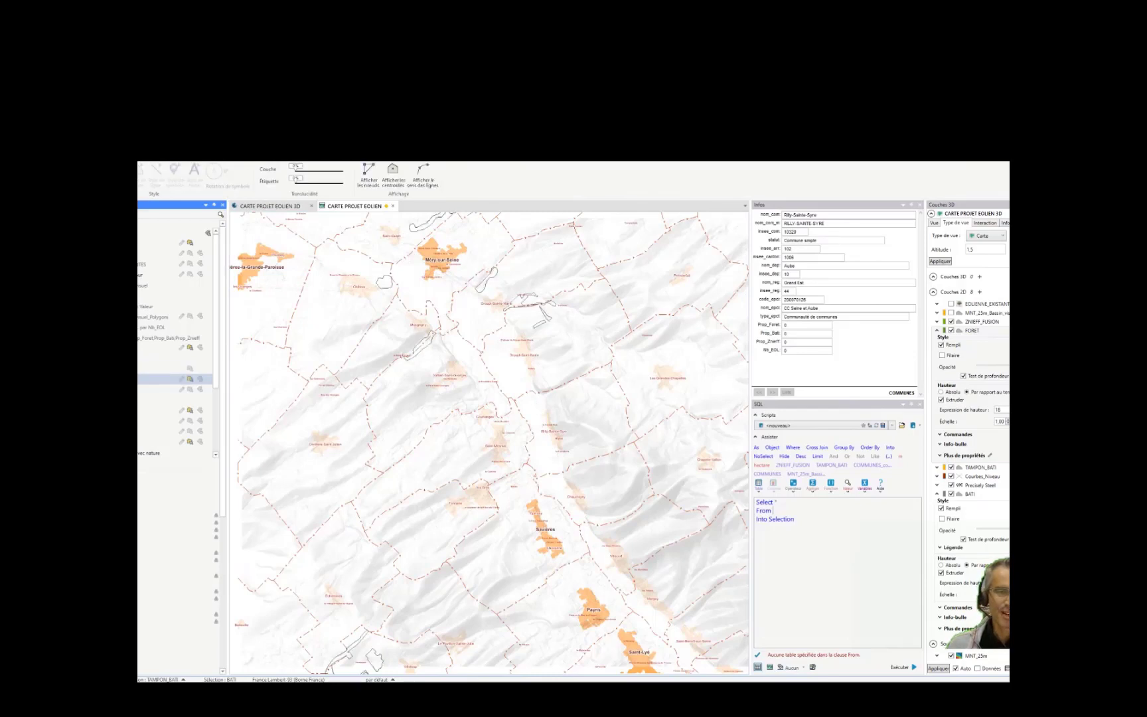
left_click(140, 379)
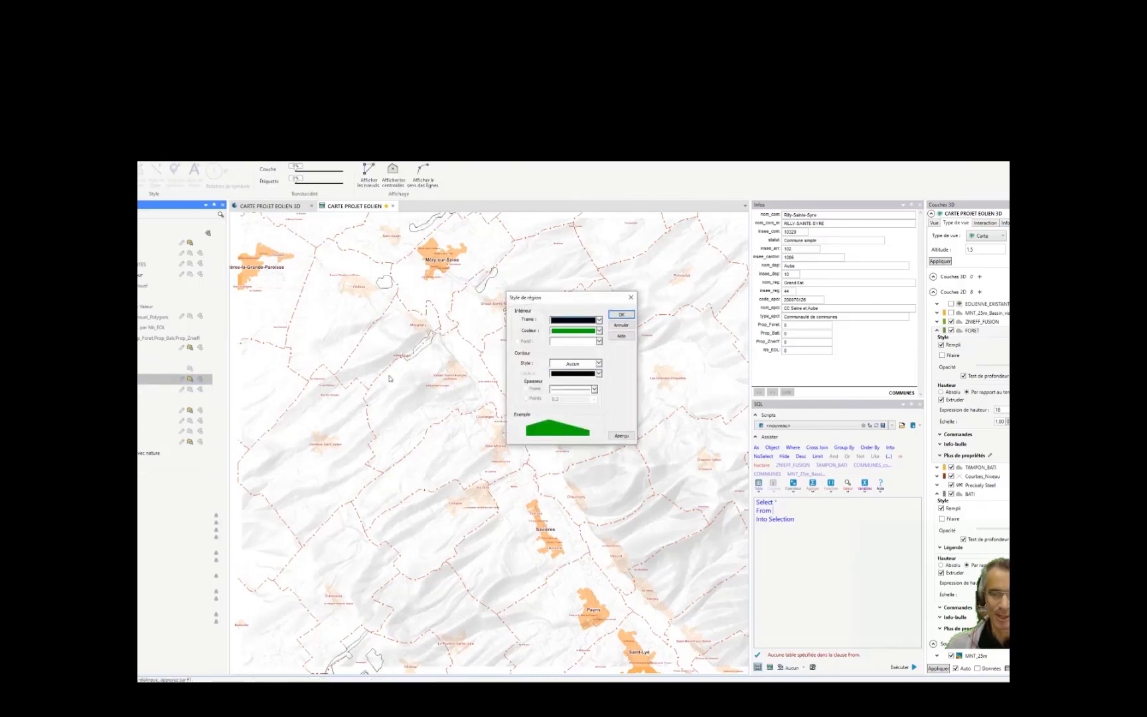
left_click(622, 314)
left_click(139, 390)
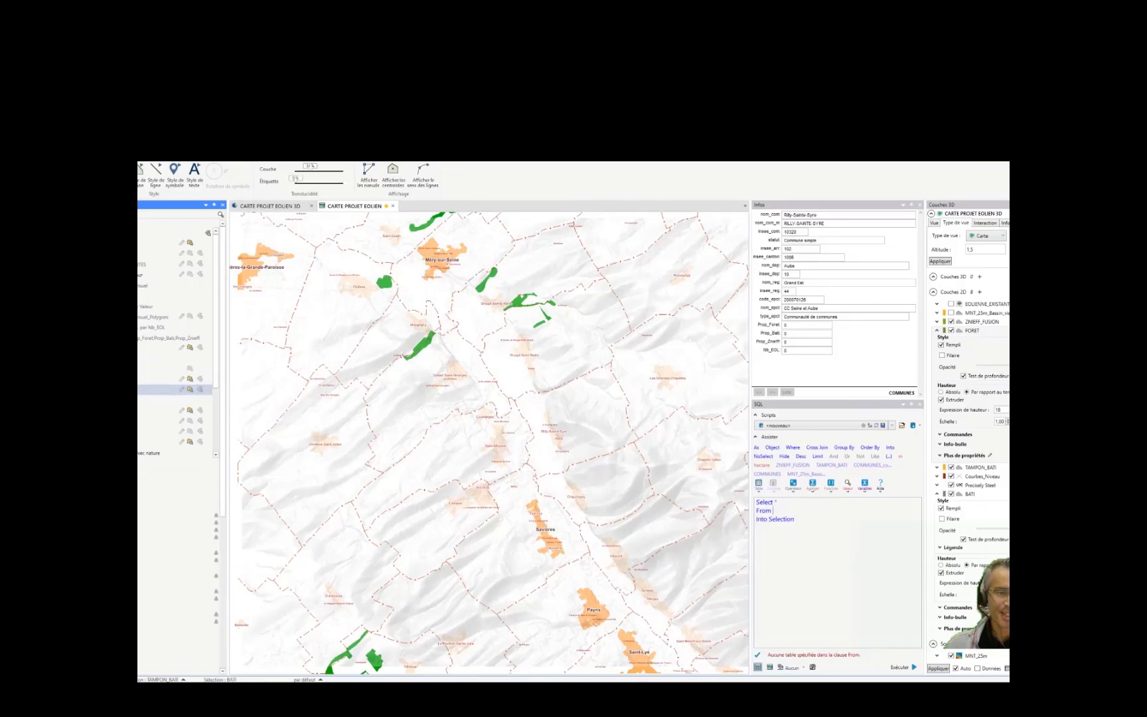
left_click(139, 390)
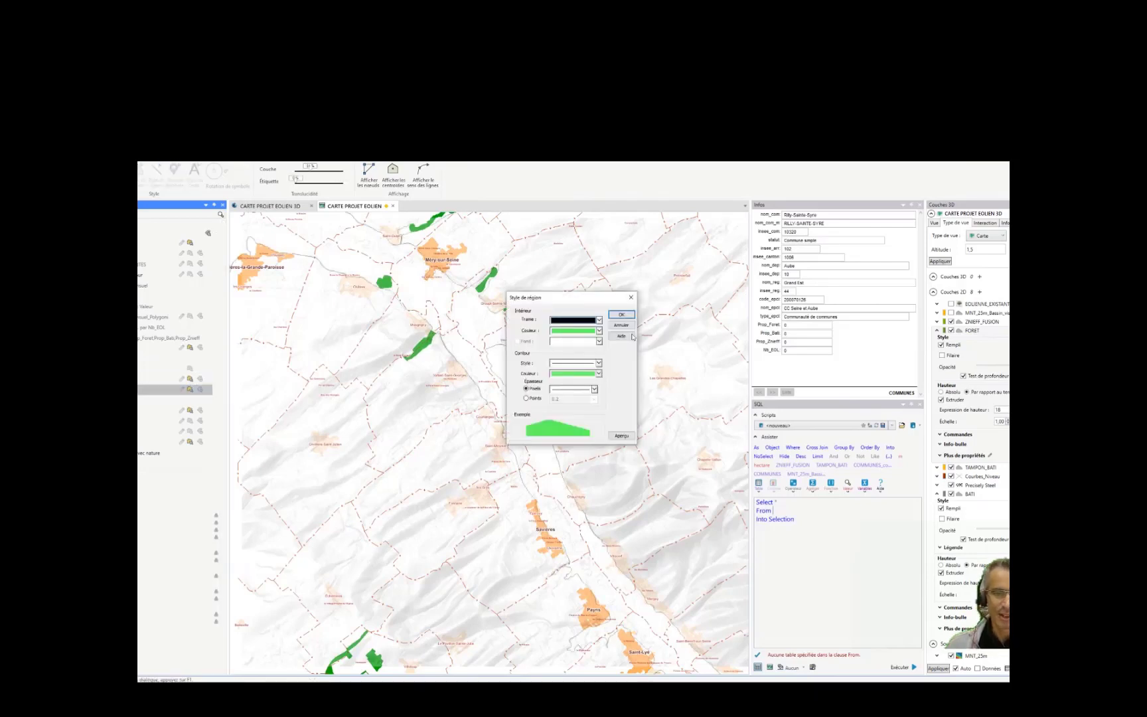
left_click(621, 315)
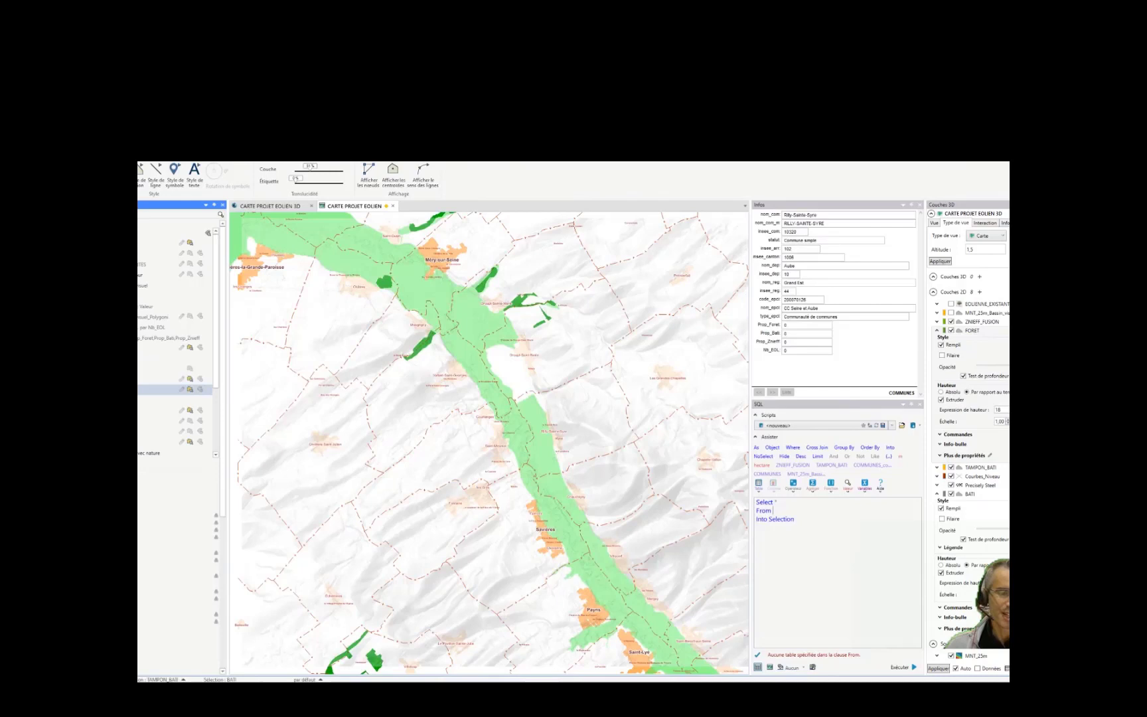
left_click(139, 379)
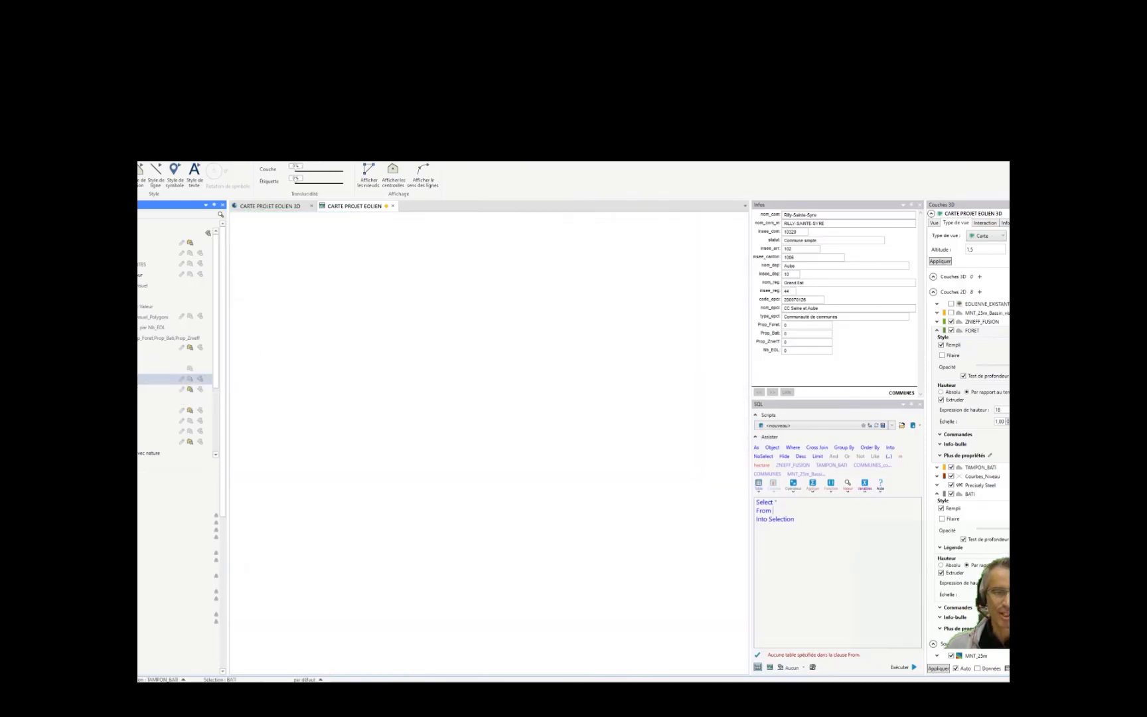
left_click(139, 389)
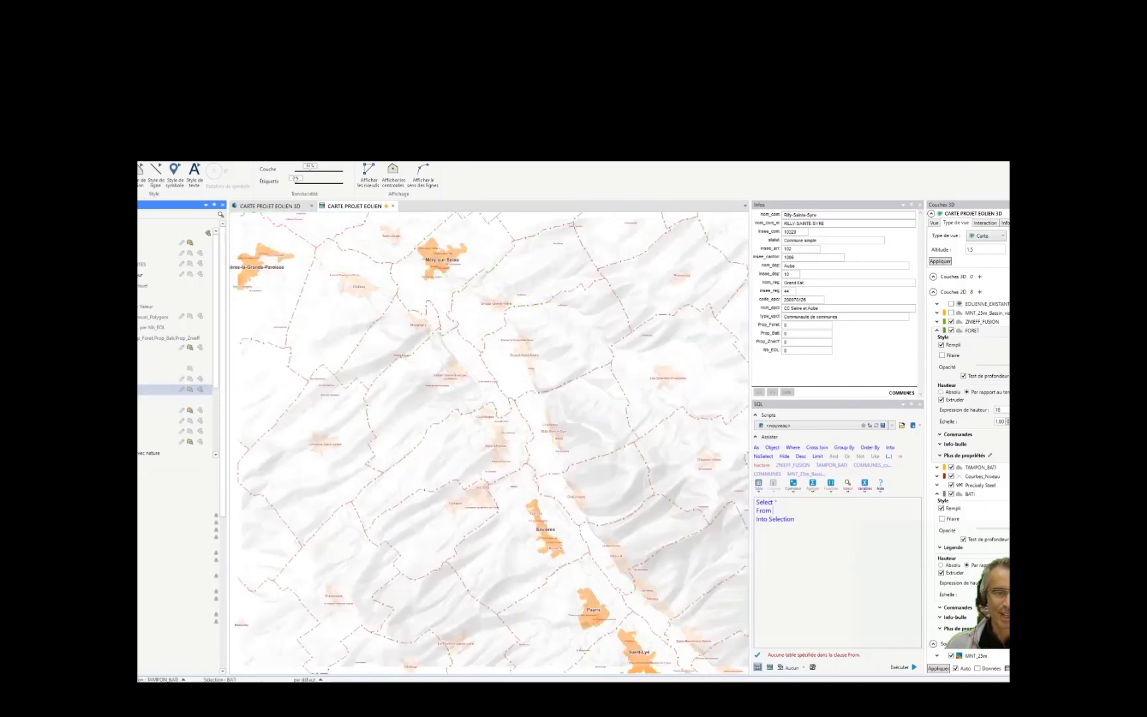
Display the green natural-zone layers covering the river valley and nearby woods on the CARTE PROJET EOLIEN map
left_click(140, 358)
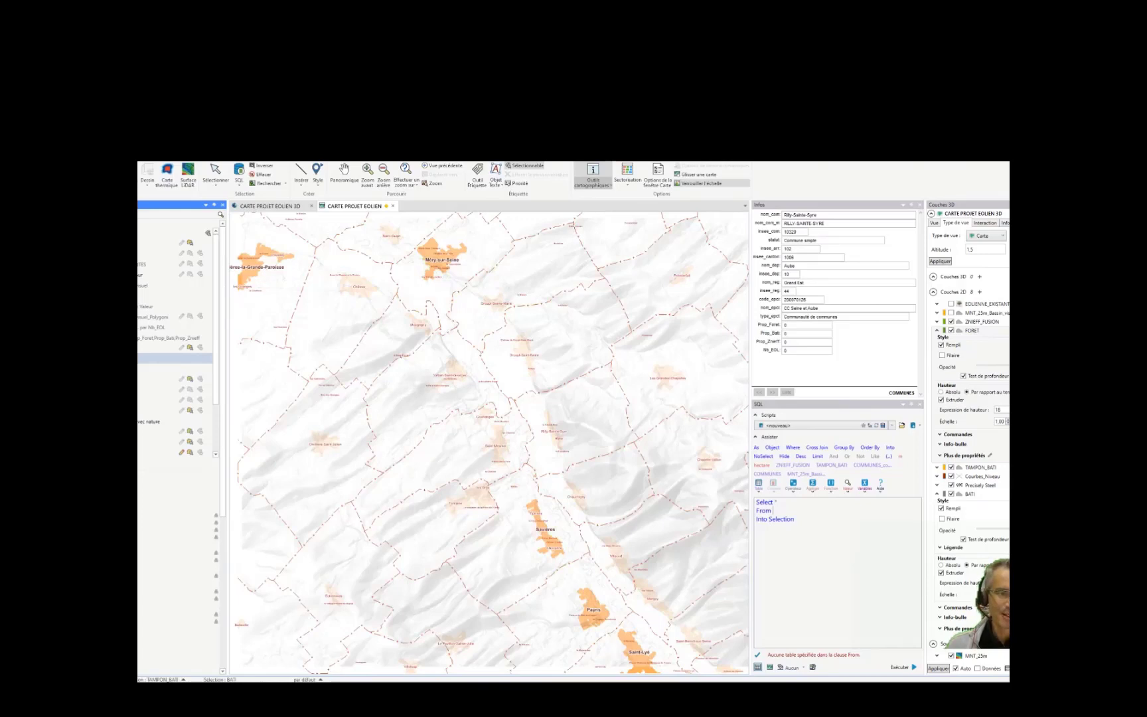
left_click(139, 379)
left_click(140, 410)
left_click(140, 422)
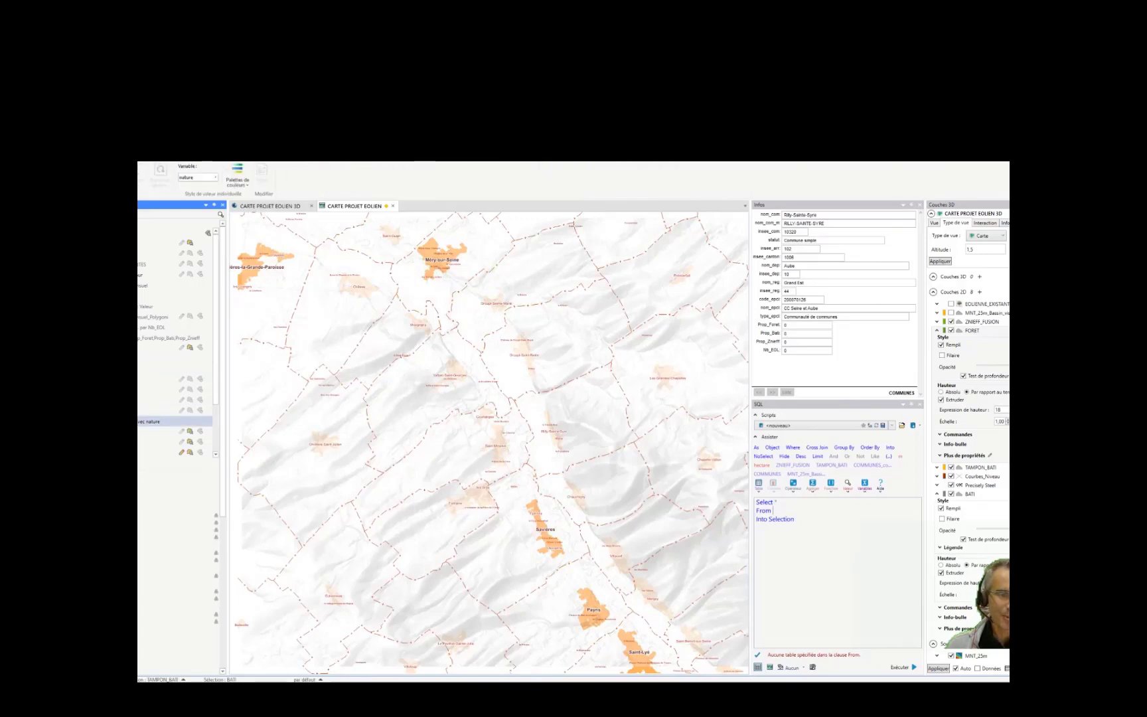
left_click(139, 431)
left_click(140, 441)
left_click(140, 452)
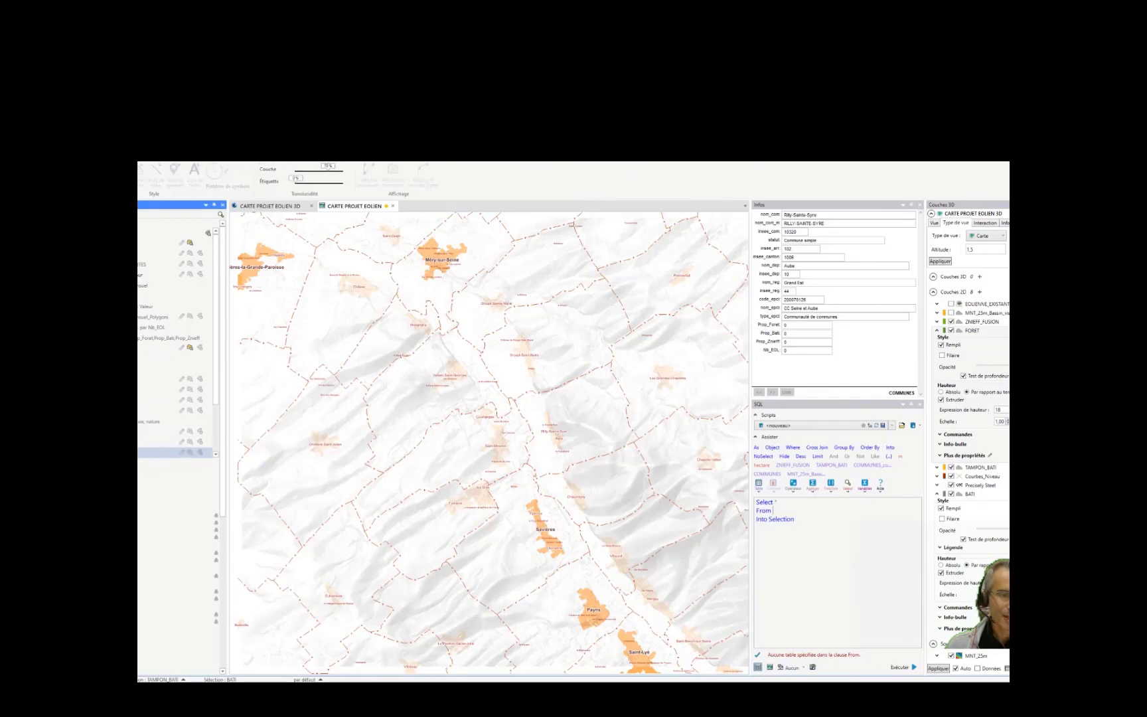
left_click(139, 389)
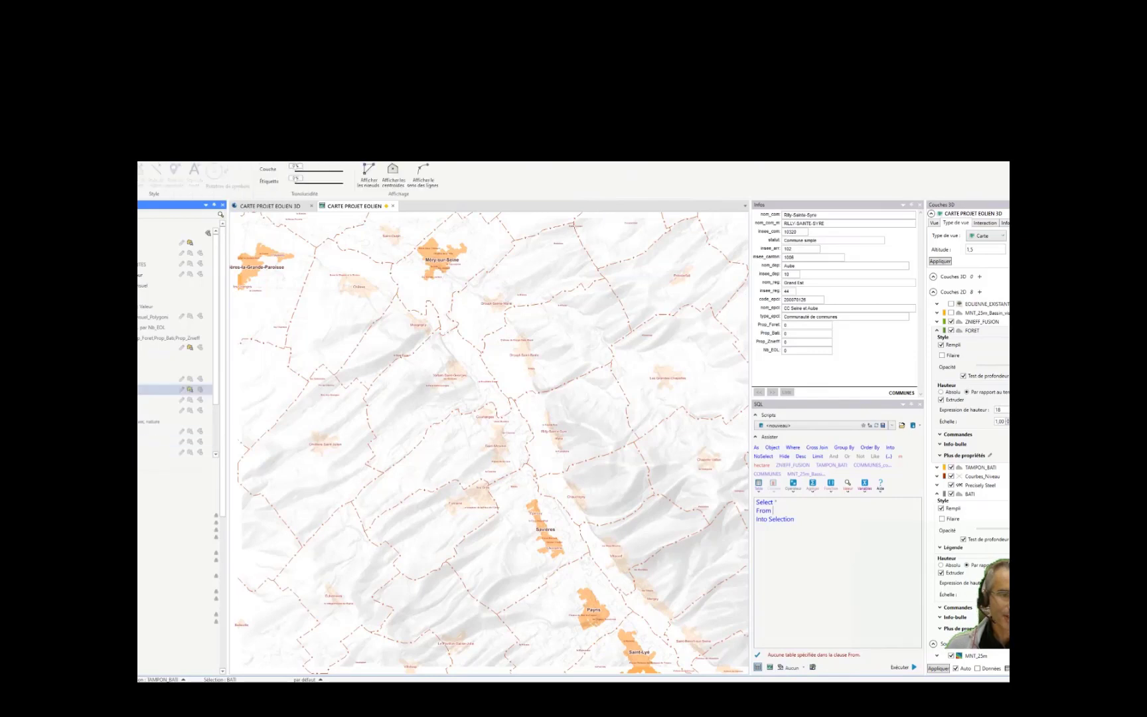
left_click(139, 368)
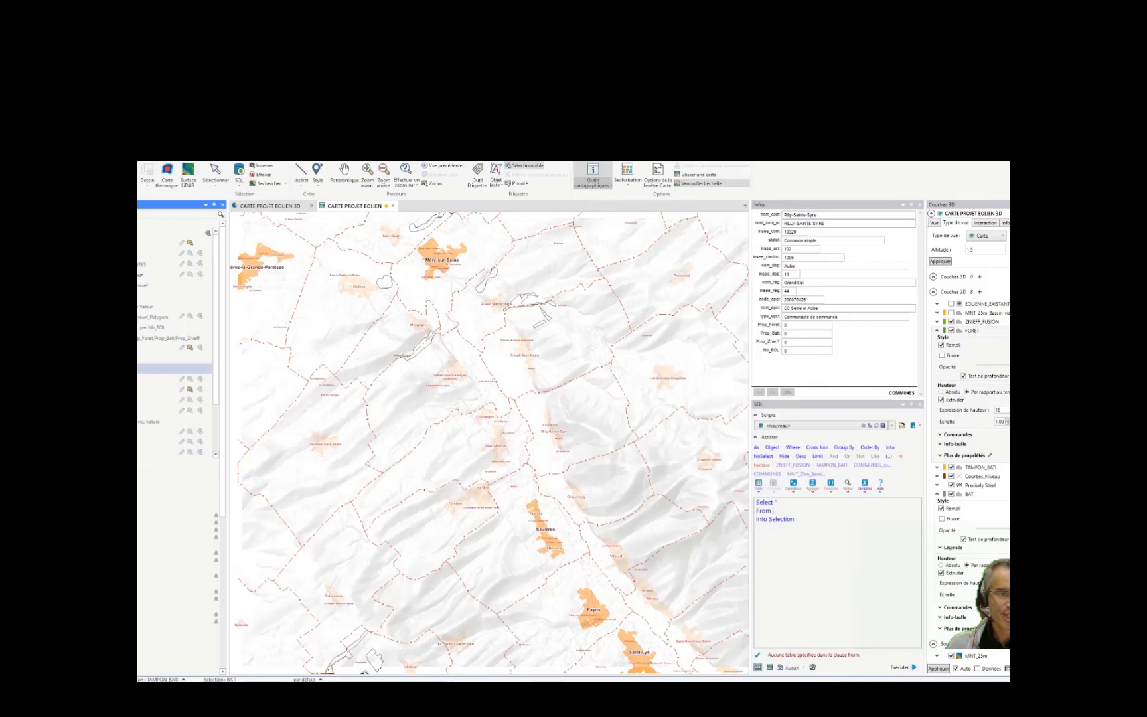
left_click(141, 400)
left_click(139, 379)
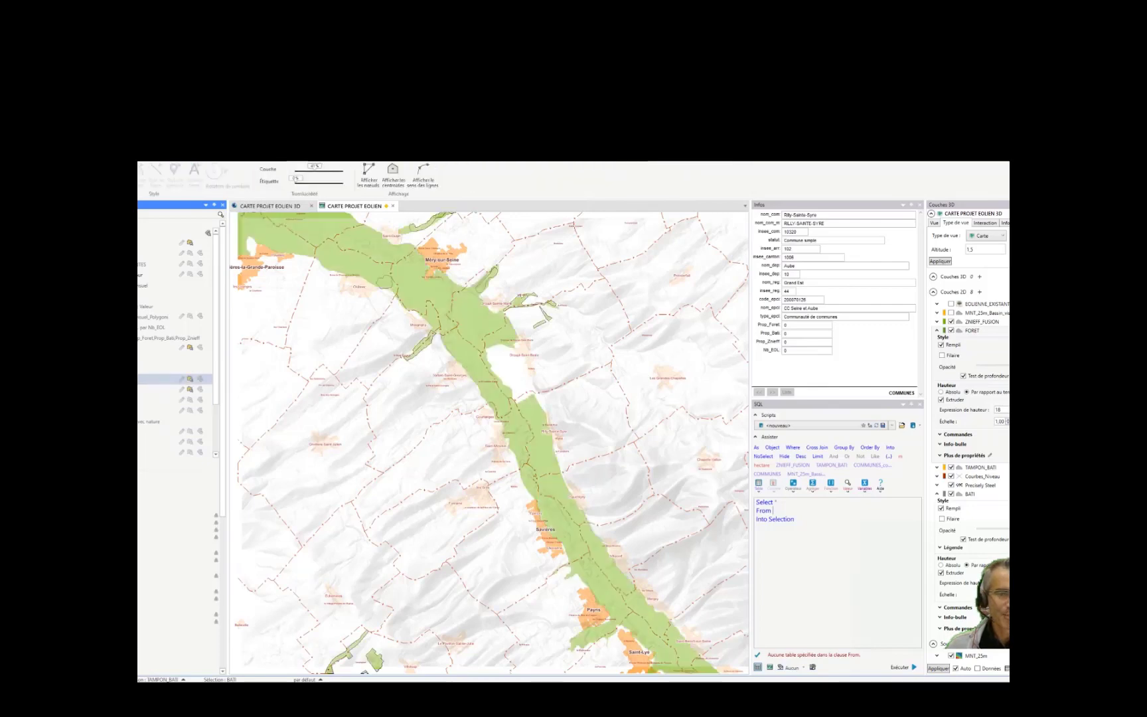
left_click(140, 389)
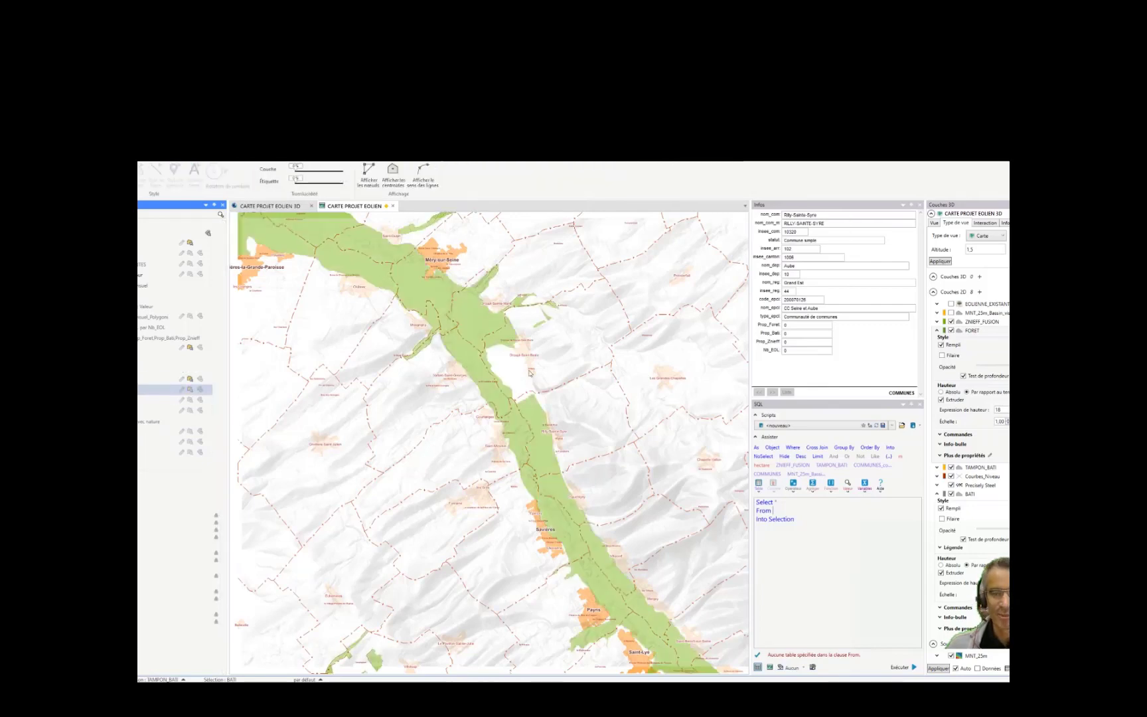
Display the building footprints on the CARTE PROJET EOLIEN map and inspect the villages along the green valley zone
mouse_move(528, 373)
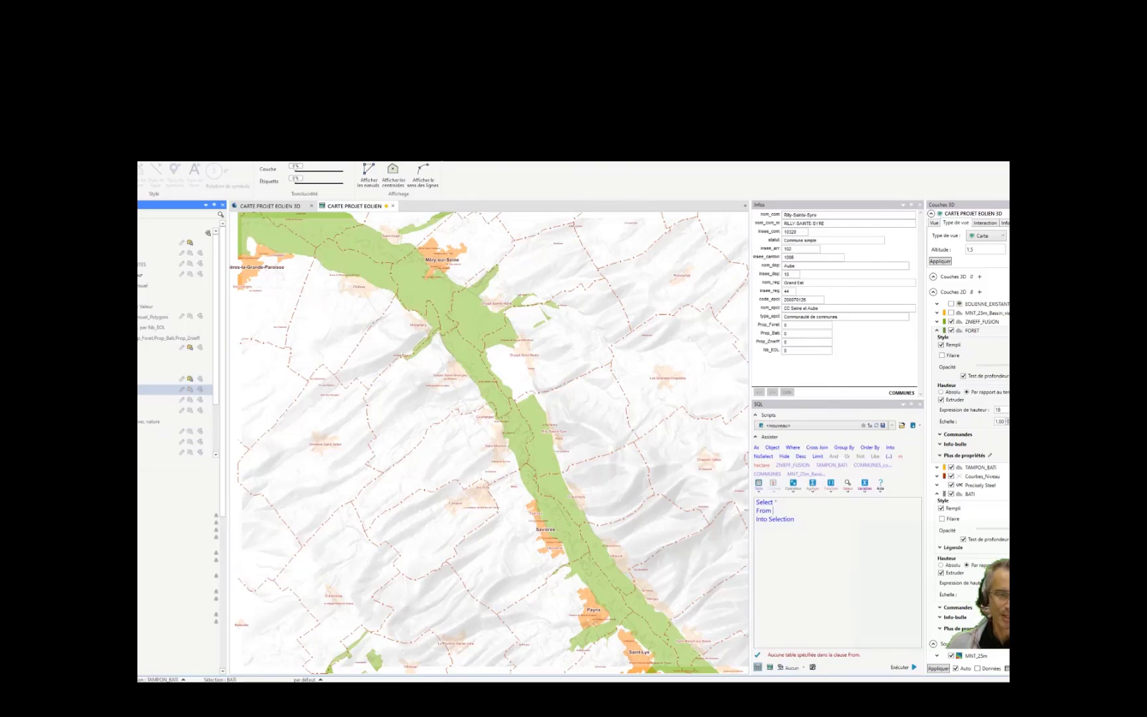
left_click(142, 432)
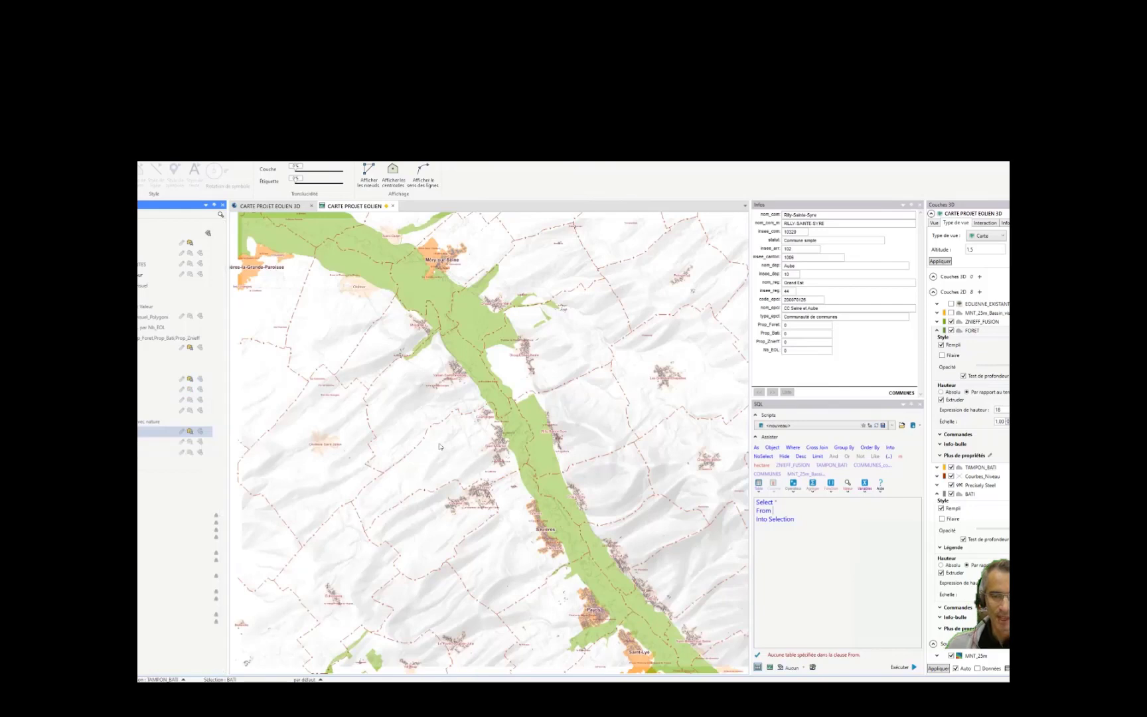
scroll(492, 432, "up", 3)
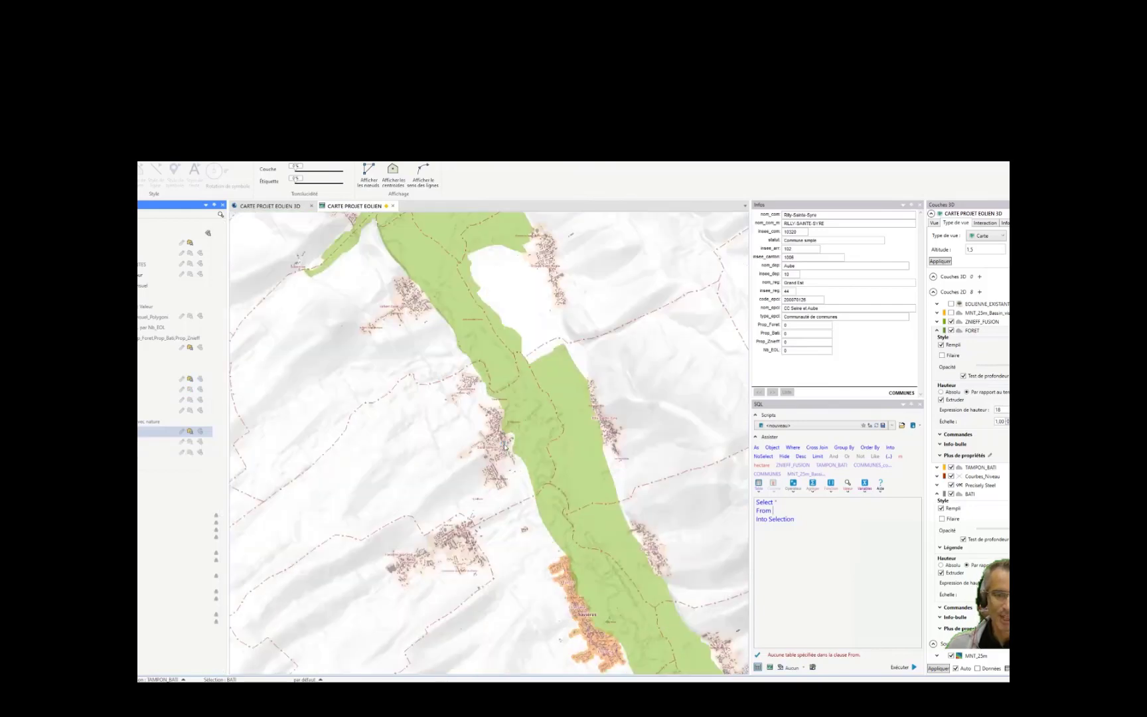
scroll(519, 469, "down", 2)
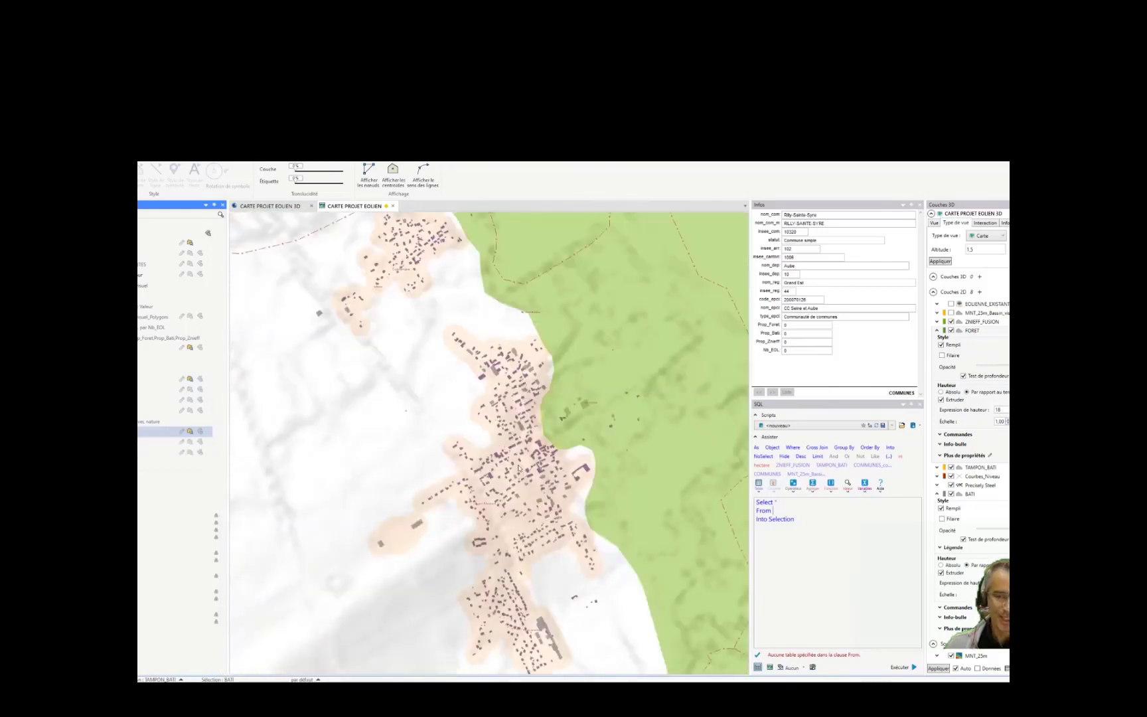
scroll(519, 469, "down", 2)
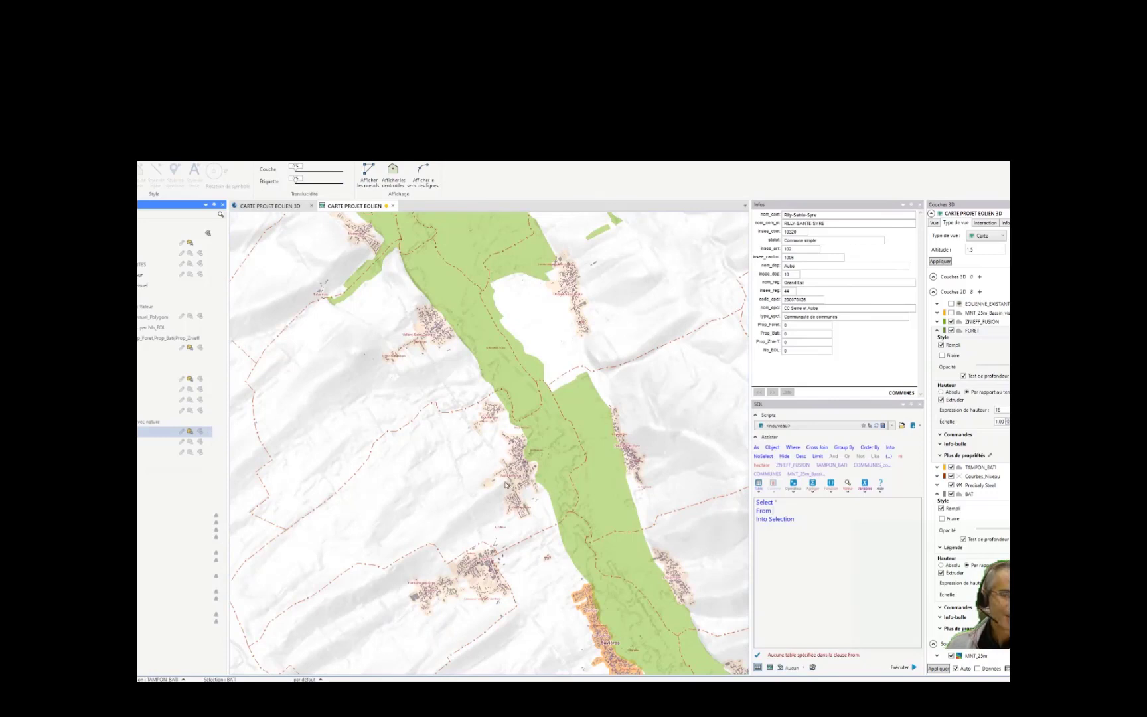
Load the saved TAMPON_BATI script into the SQL window
mouse_move(508, 487)
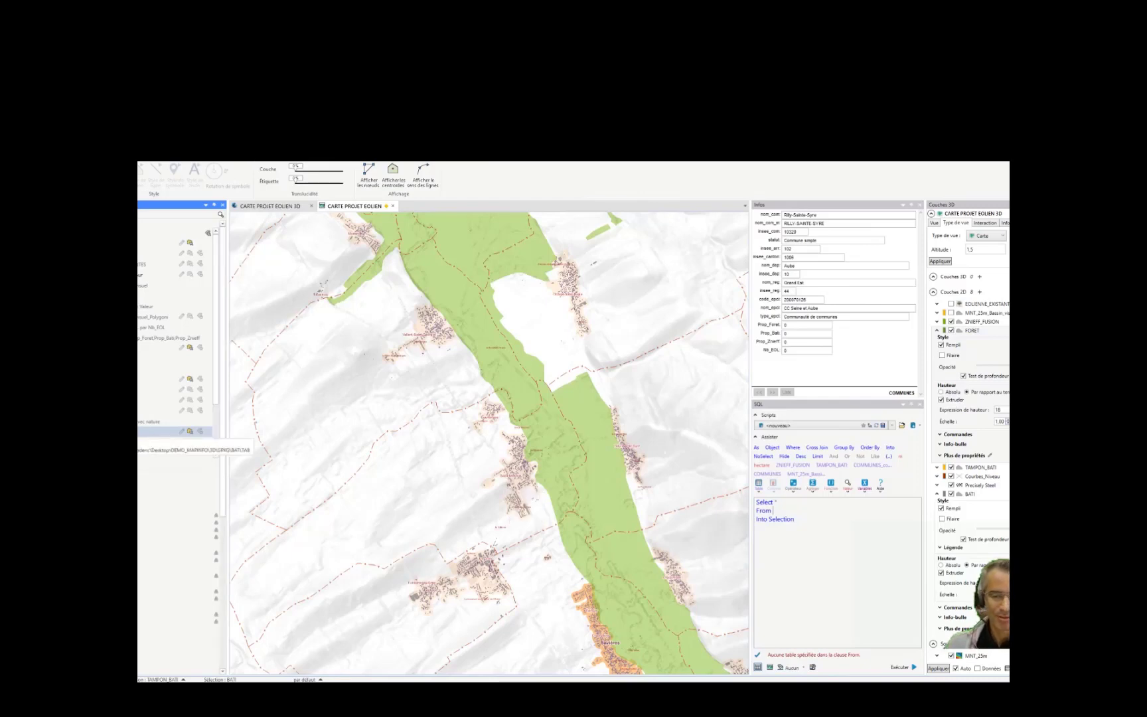
left_click_drag(527, 492, 477, 440)
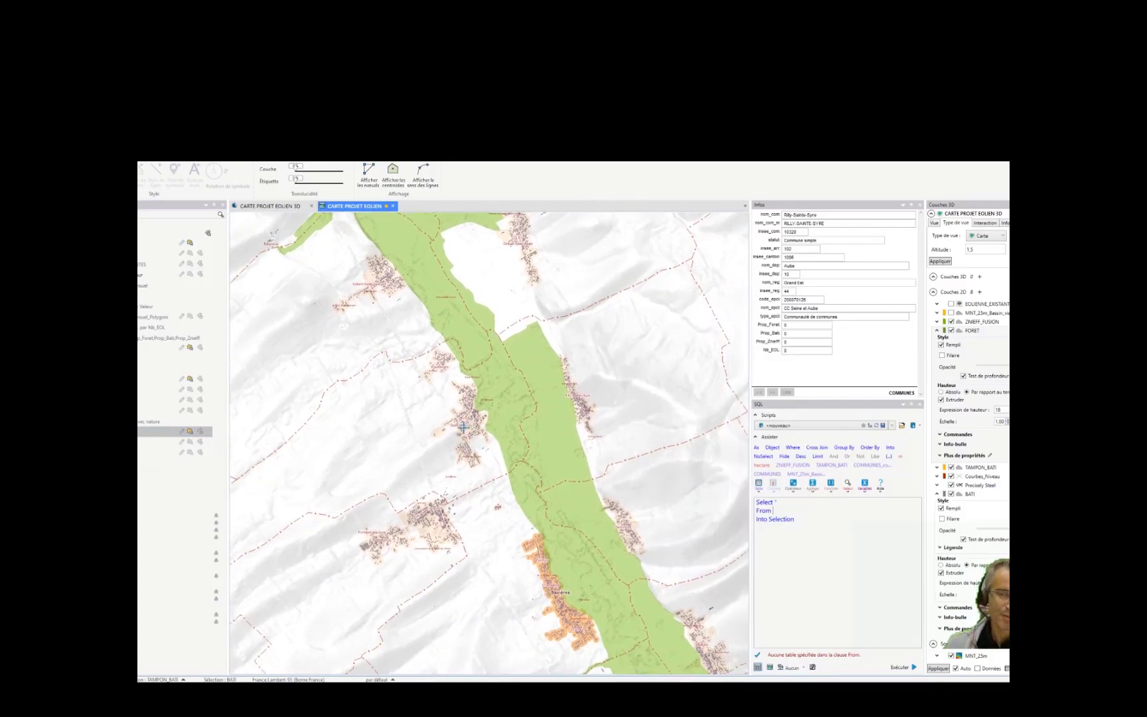
scroll(465, 421, "up", 2)
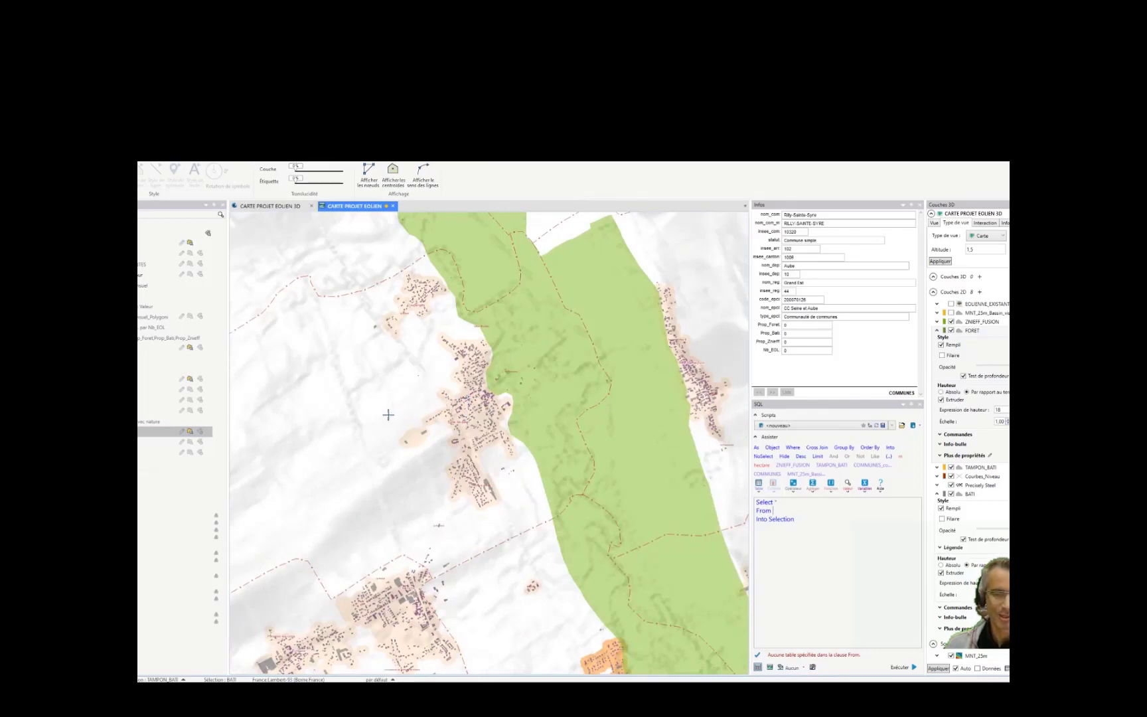
mouse_move(394, 428)
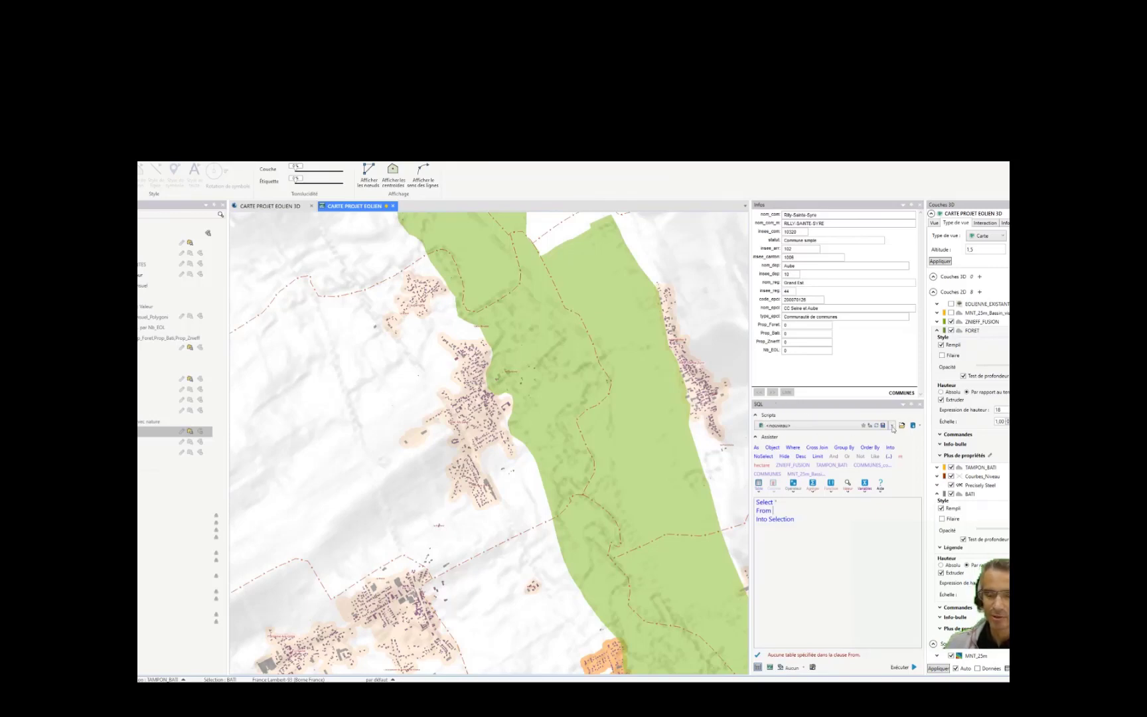
left_click(892, 425)
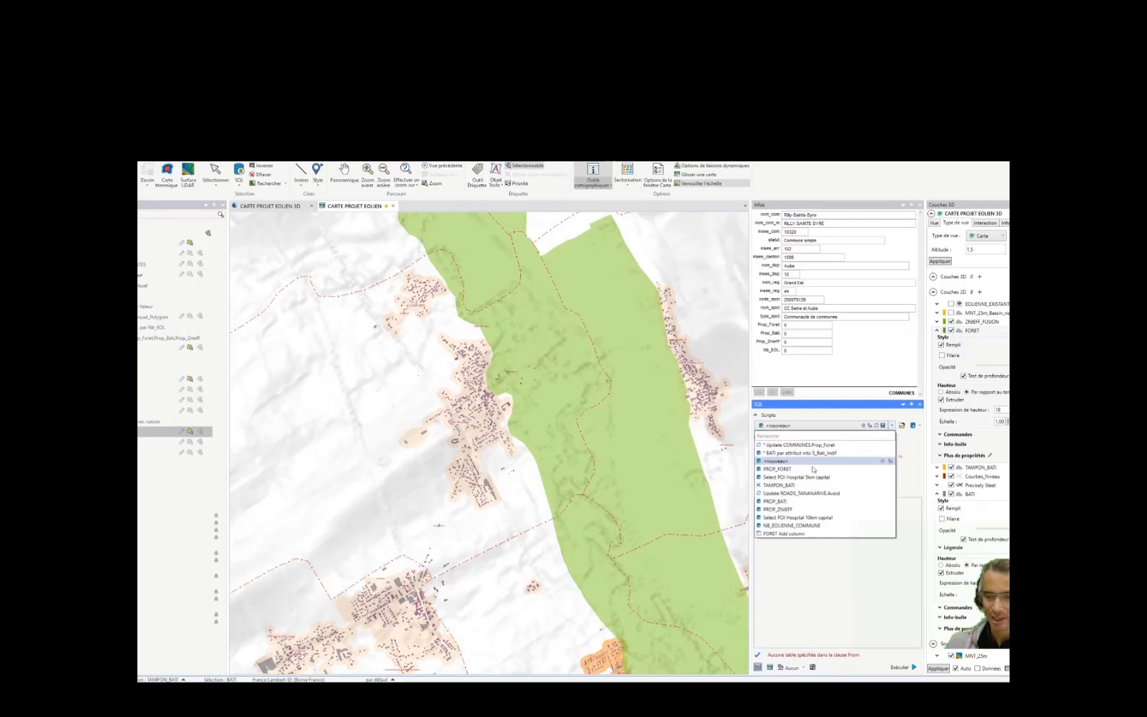
left_click(783, 485)
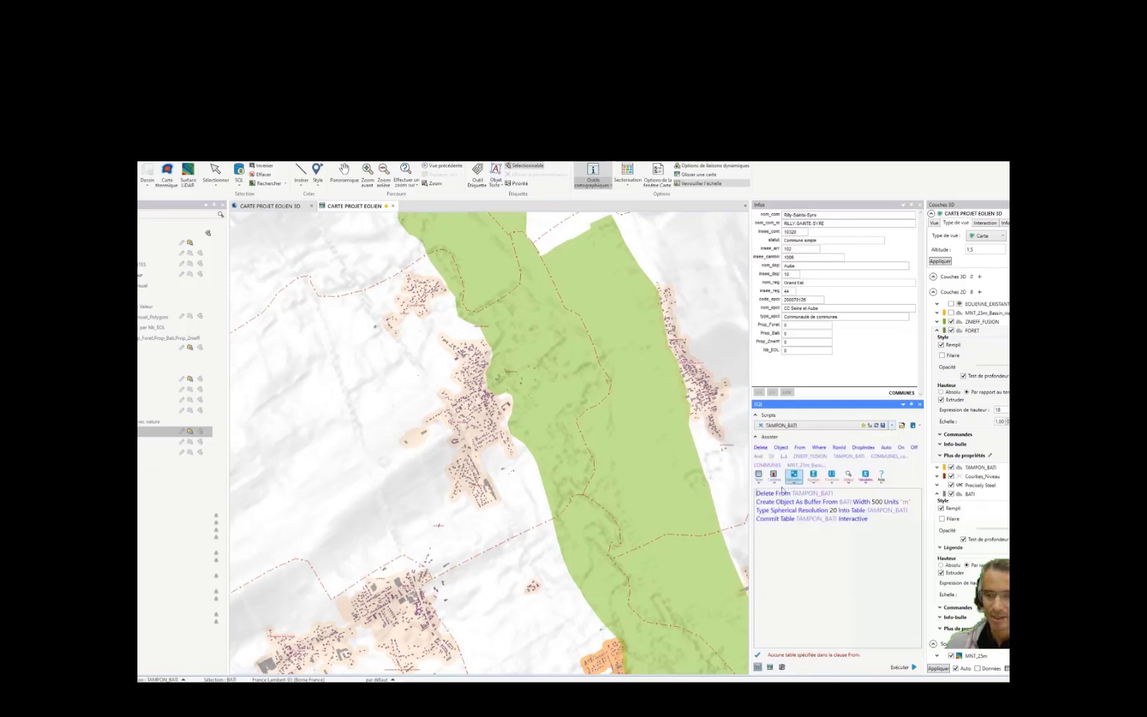
Review the TAMPON_BATI script's statements for emptying the table, buffering BATI by 500 m and committing the result
left_click_drag(756, 493, 870, 524)
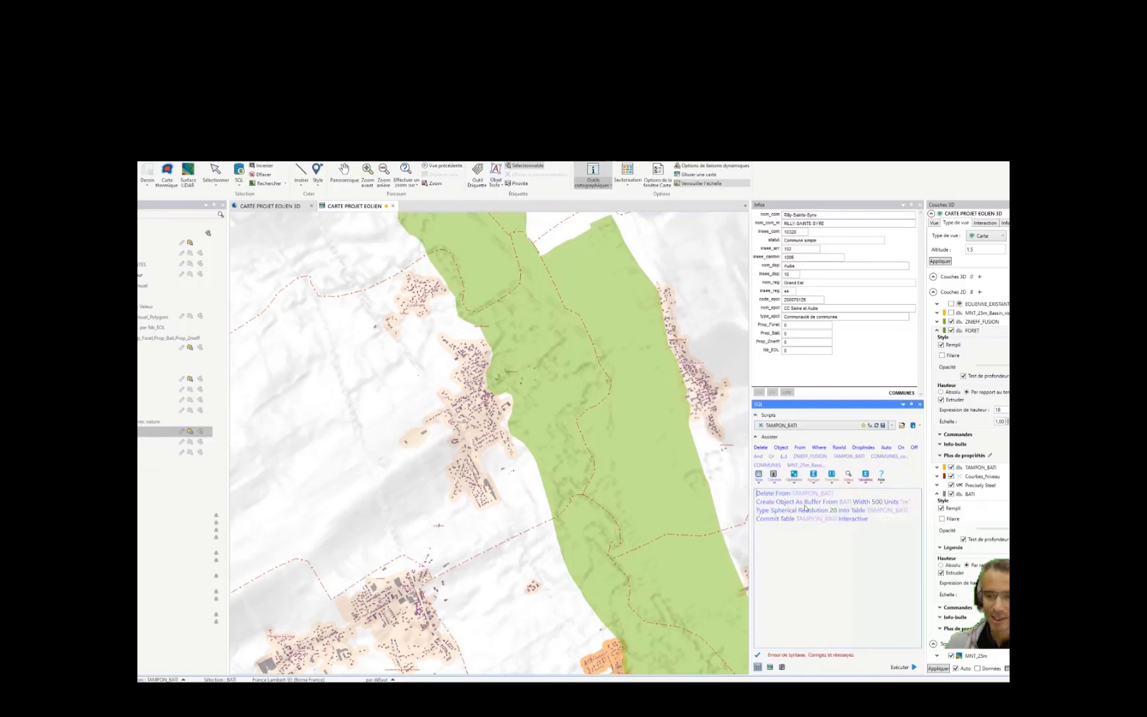
left_click(785, 522)
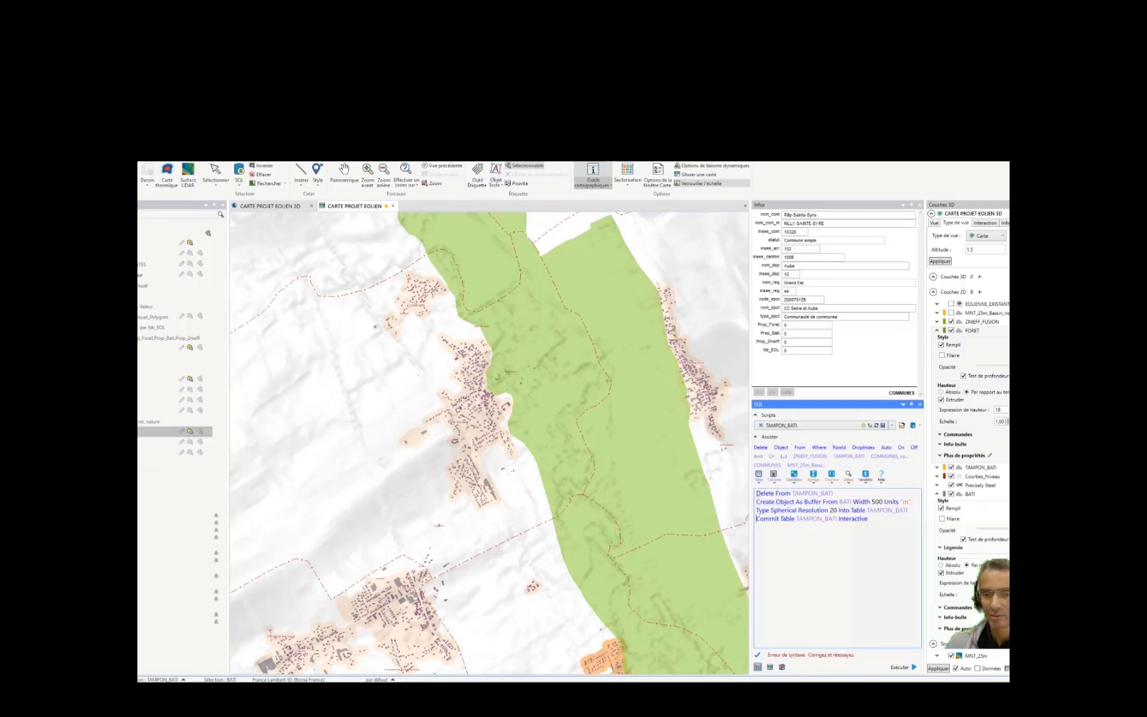
left_click_drag(757, 493, 839, 495)
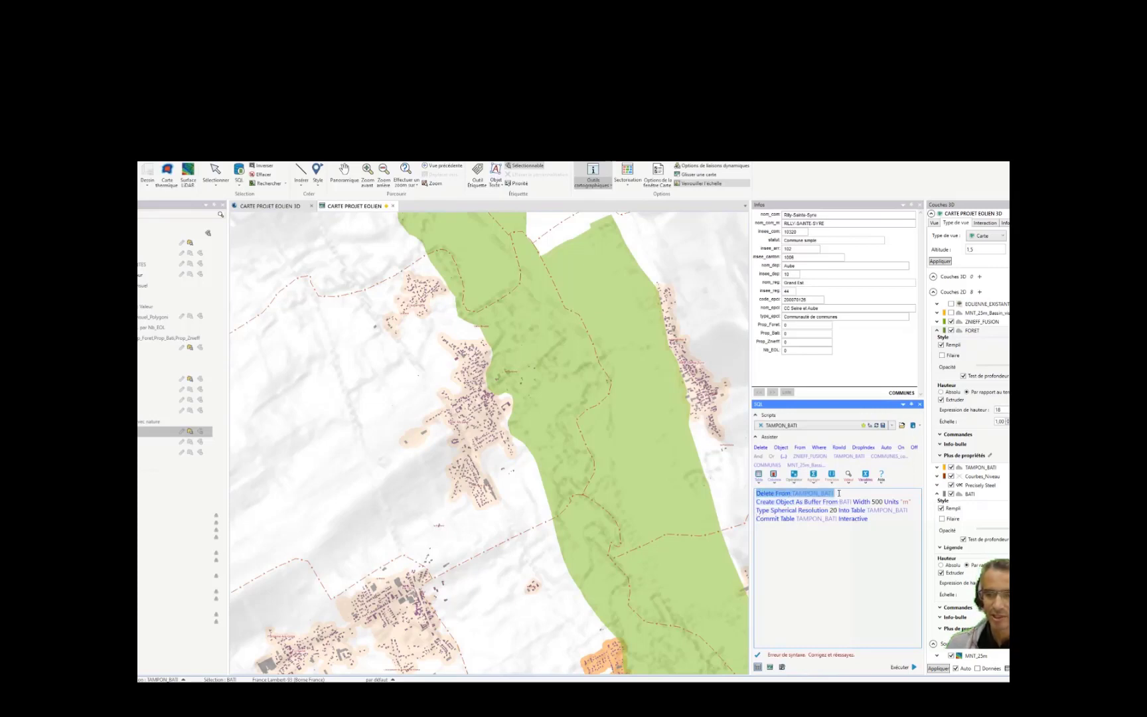
left_click(840, 495)
left_click_drag(757, 494, 833, 494)
left_click(831, 495)
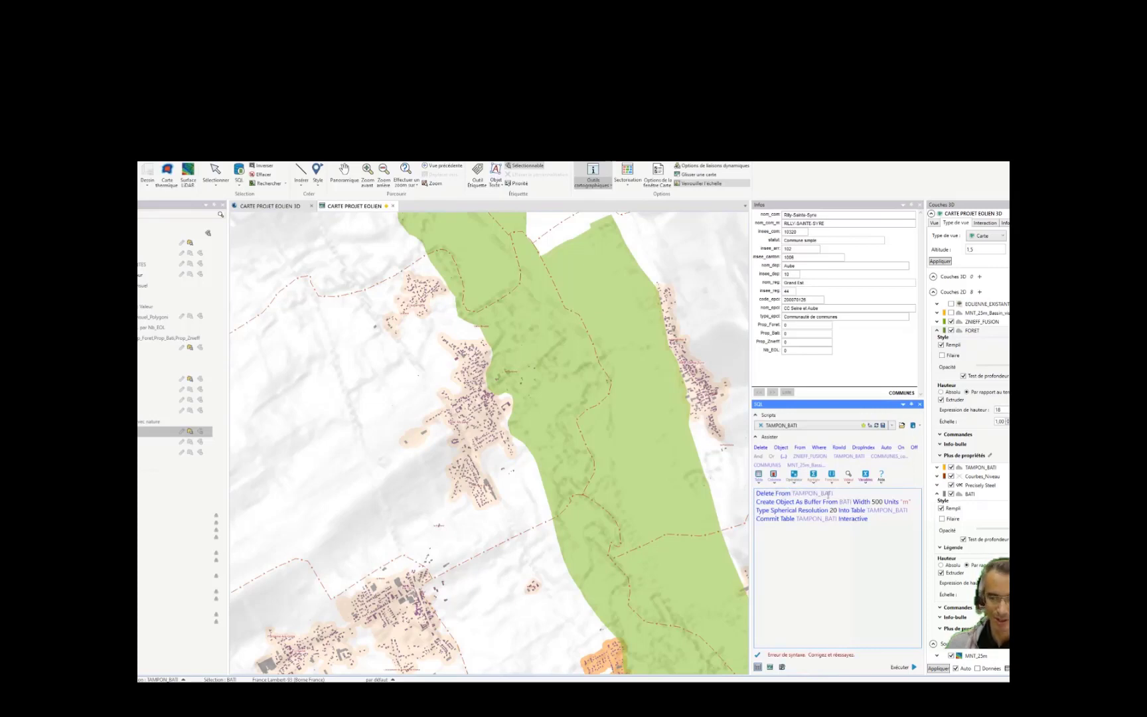
left_click_drag(757, 502, 875, 516)
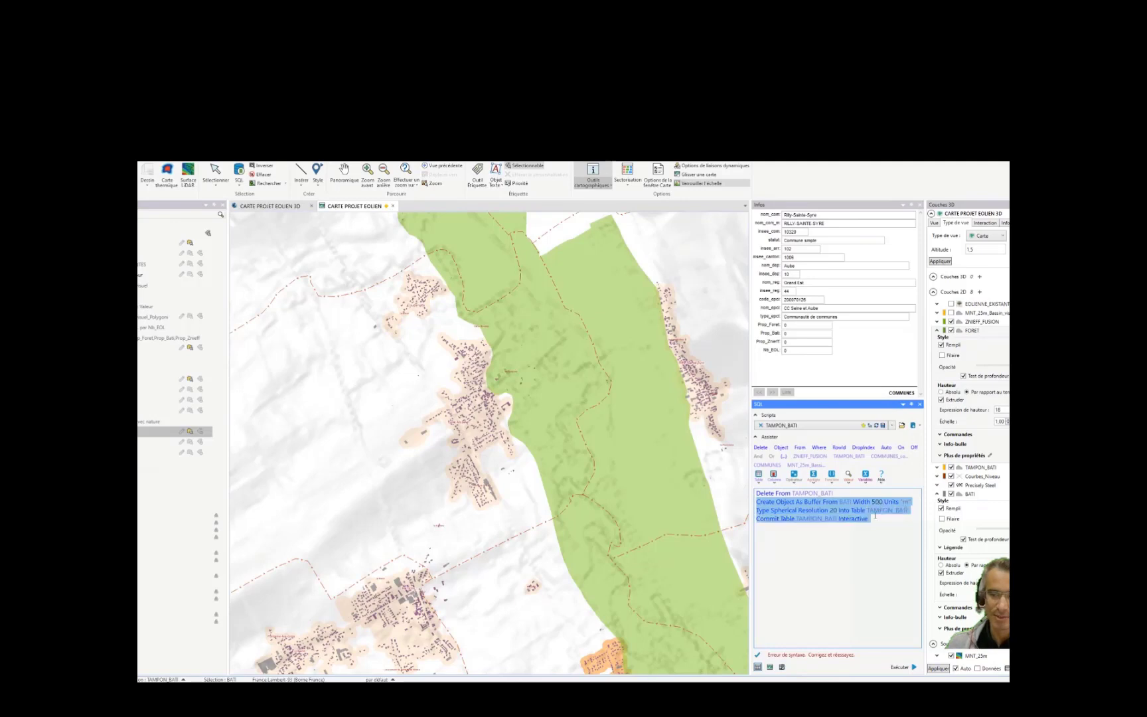
left_click(825, 509)
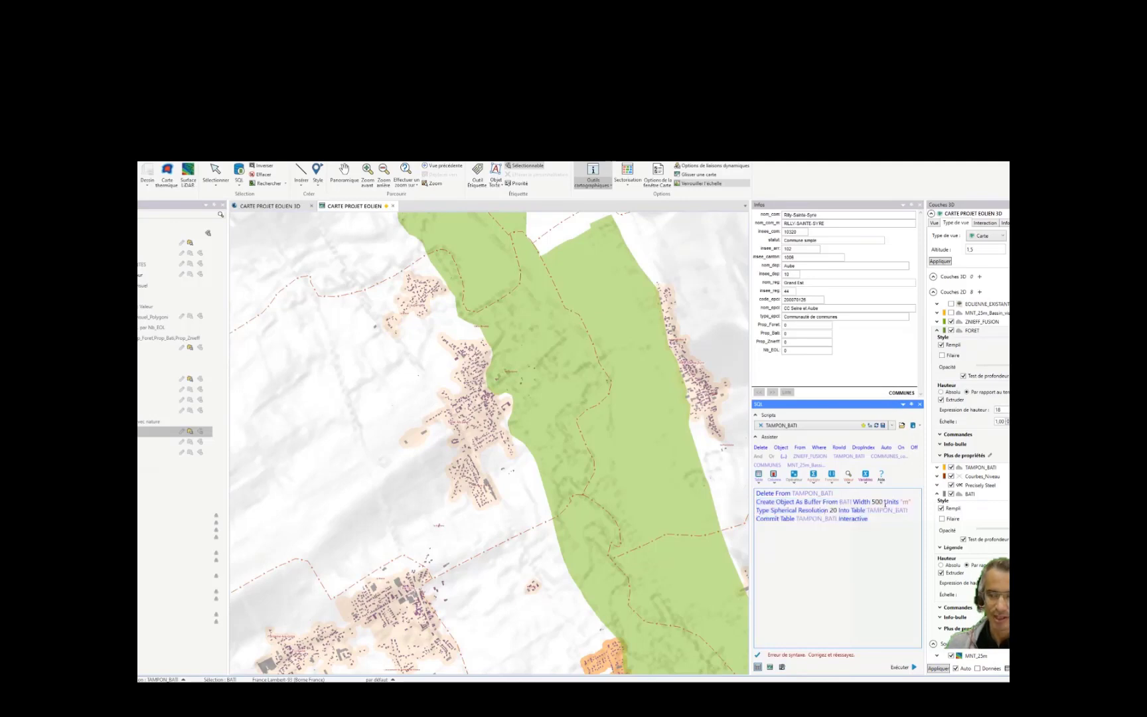
double_click(875, 502)
left_click(878, 518)
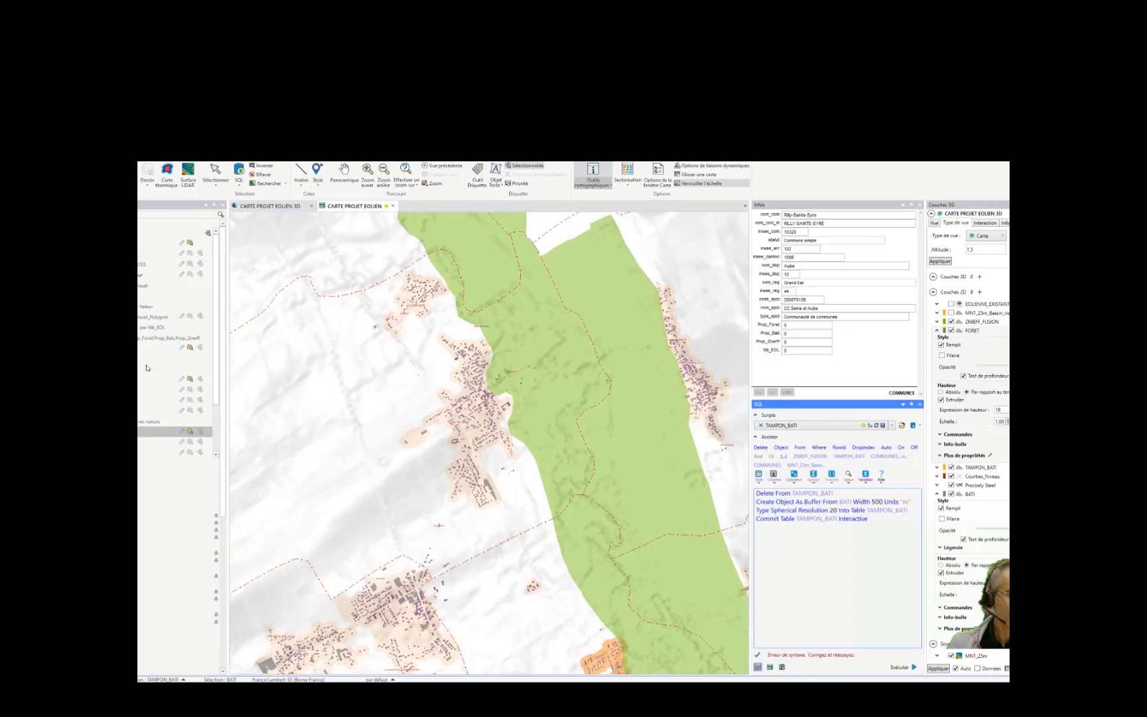
Turn on the TAMPON_BATI layer, run the script to create 500 m buffers around the buildings, and clear the selection
left_click_drag(215, 392, 216, 401)
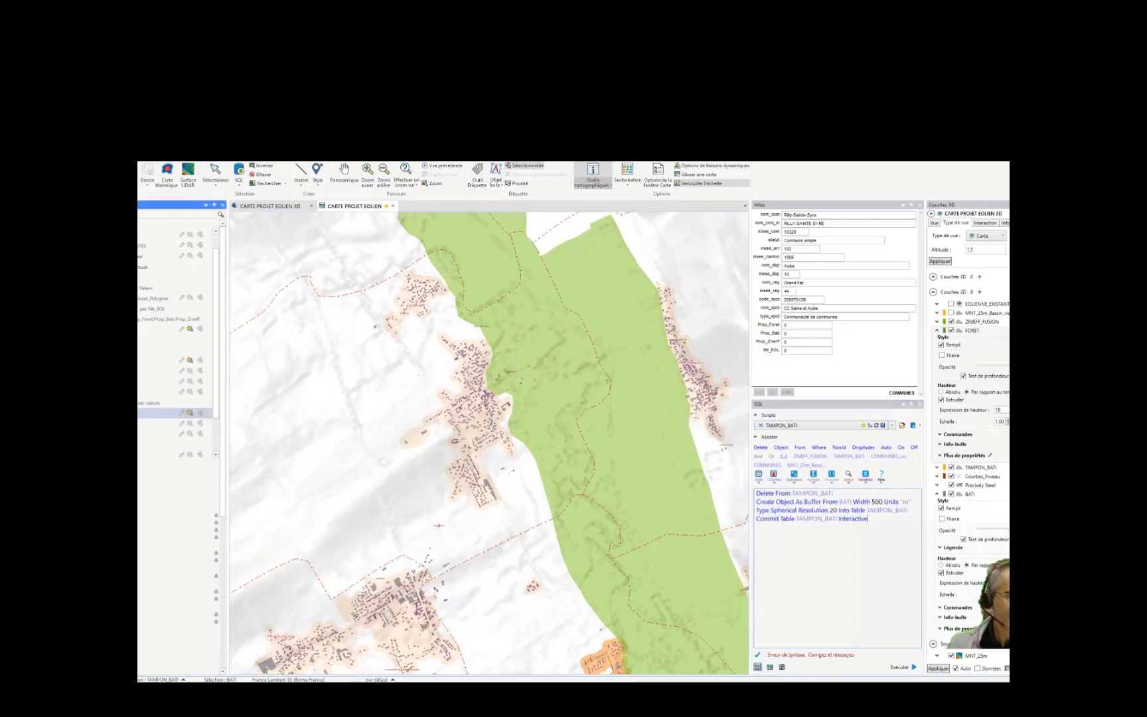
left_click(173, 433)
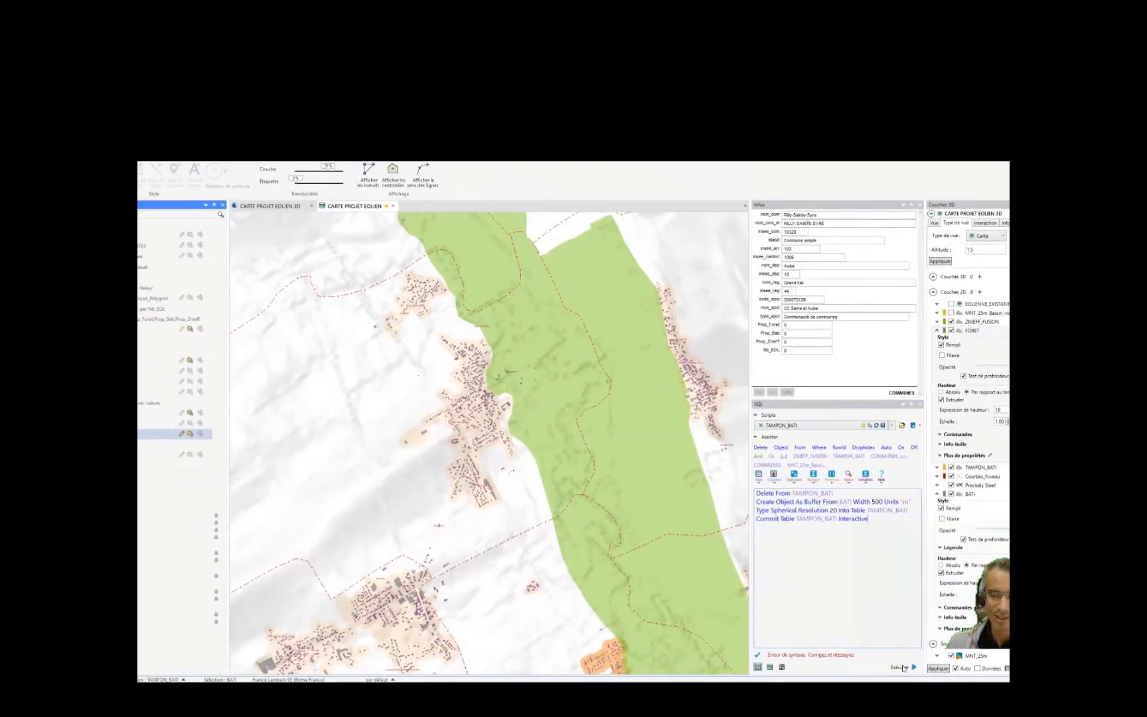
left_click(758, 669)
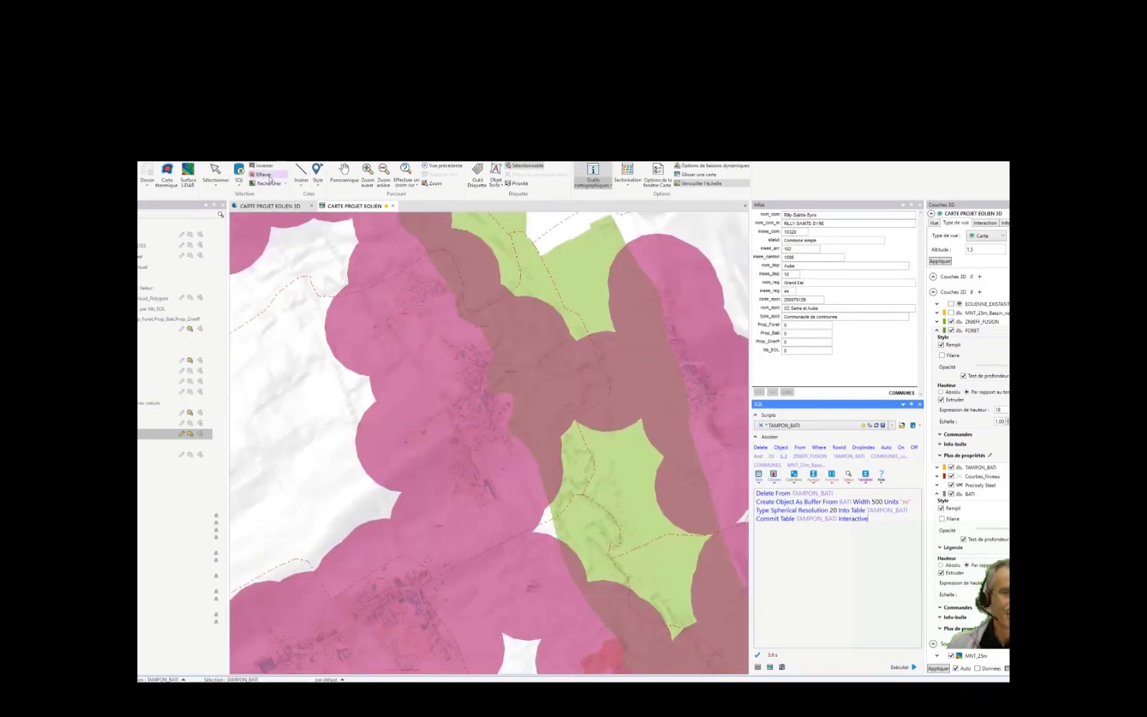
left_click(263, 174)
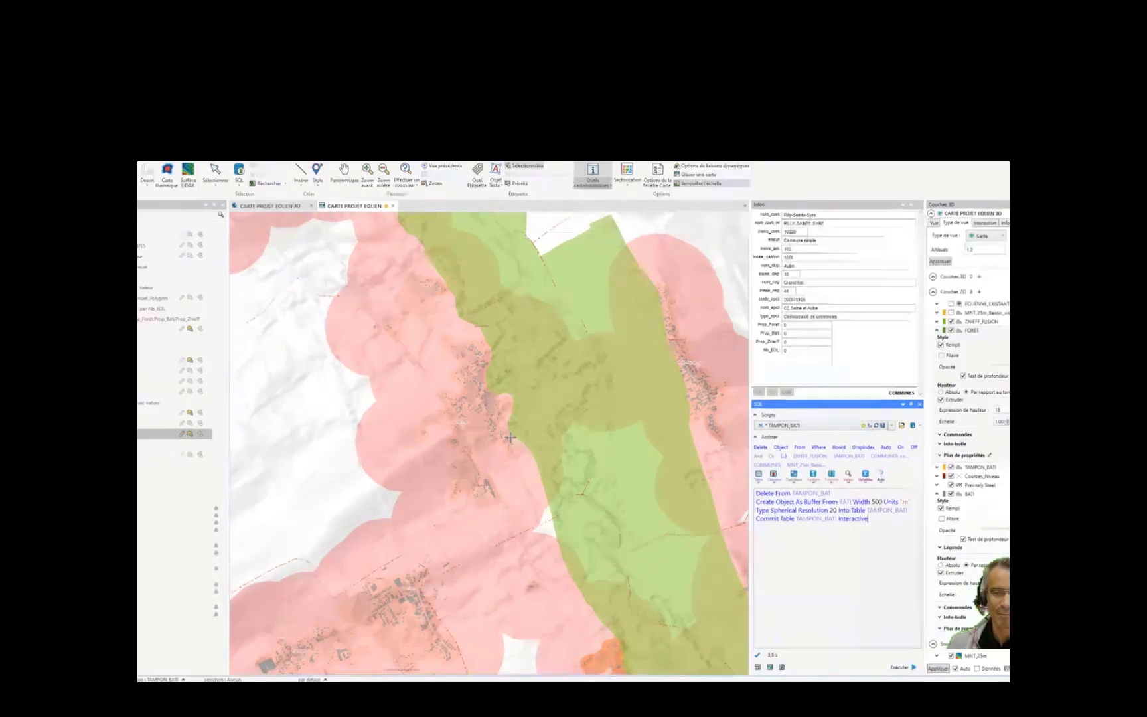
Display the dark green forest layer over the whole valley and the surrounding buffer zones
scroll(511, 437, "down", 2)
scroll(510, 435, "down", 2)
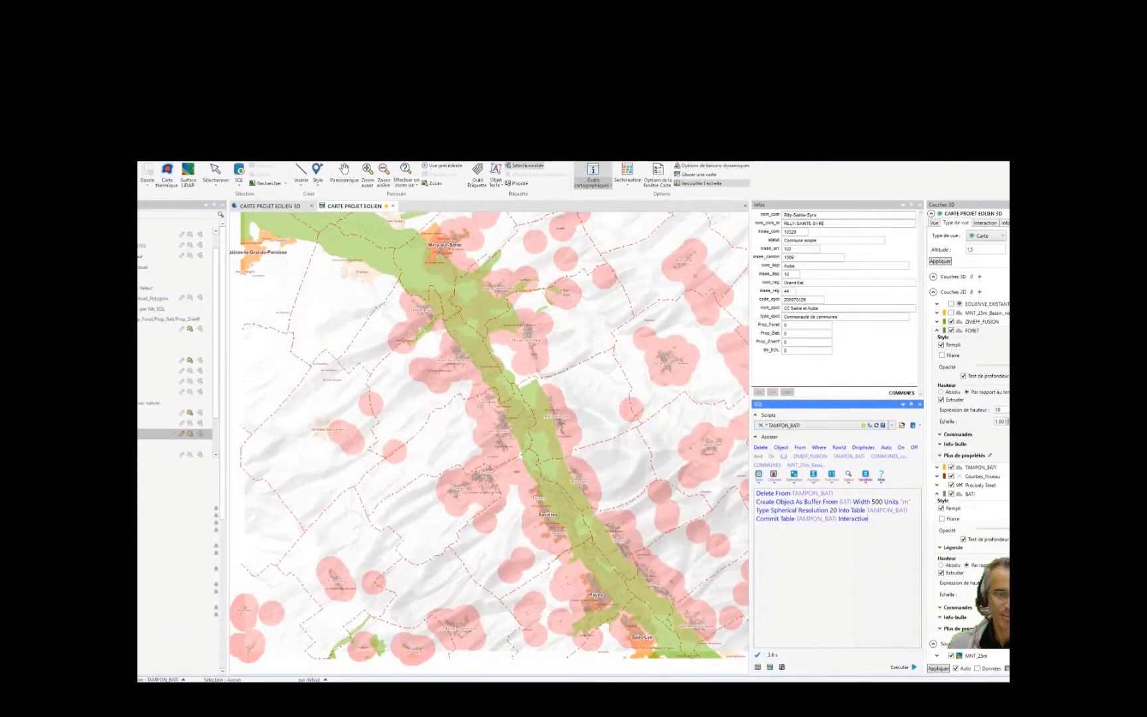
left_click(149, 391)
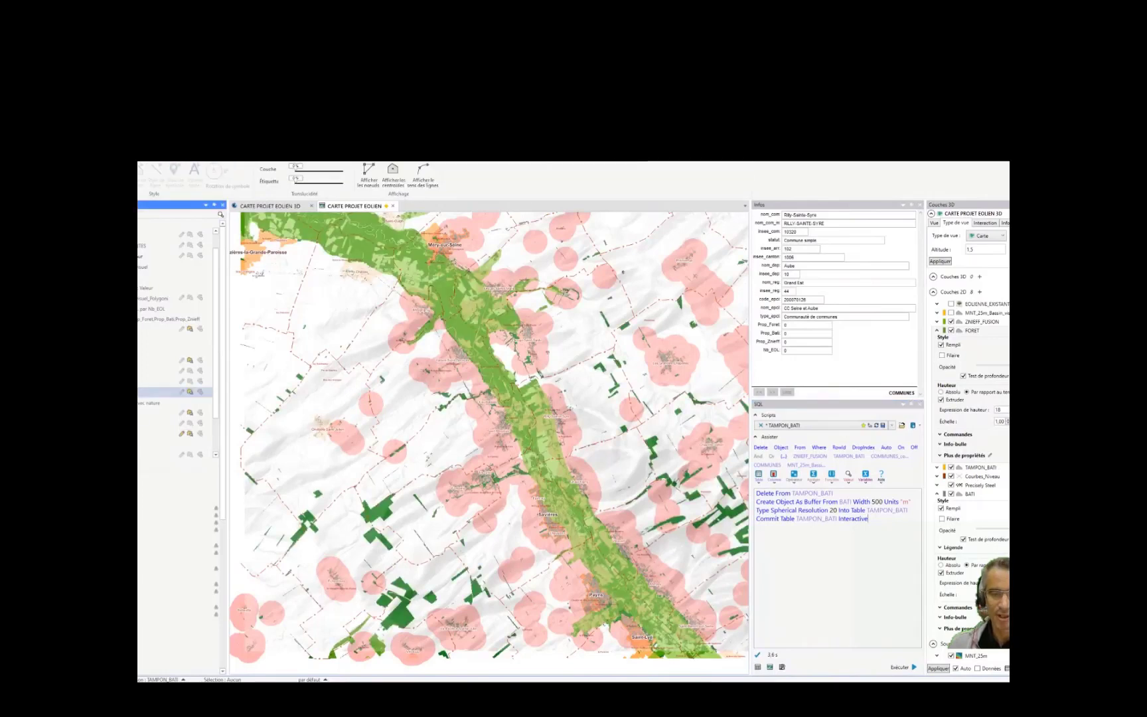
mouse_move(589, 432)
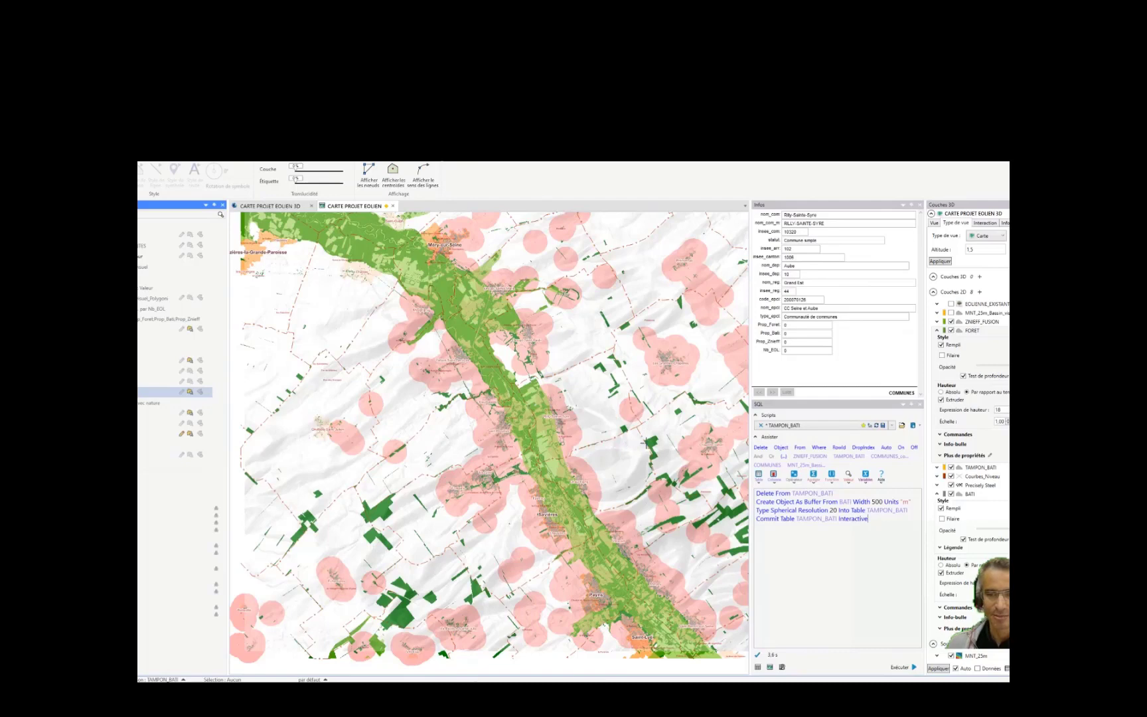
middle_click_drag(597, 448, 514, 454)
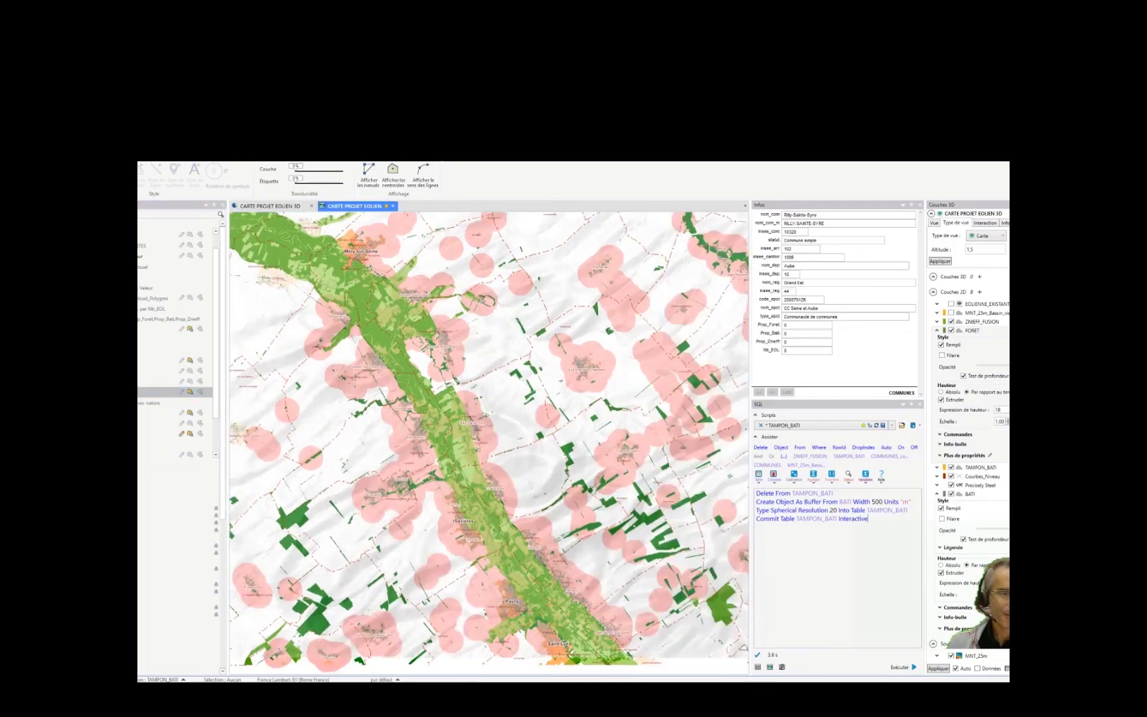
Display the existing wind turbines layer and style its points with a blue PinPoints custom symbol at size 12
left_click(140, 245)
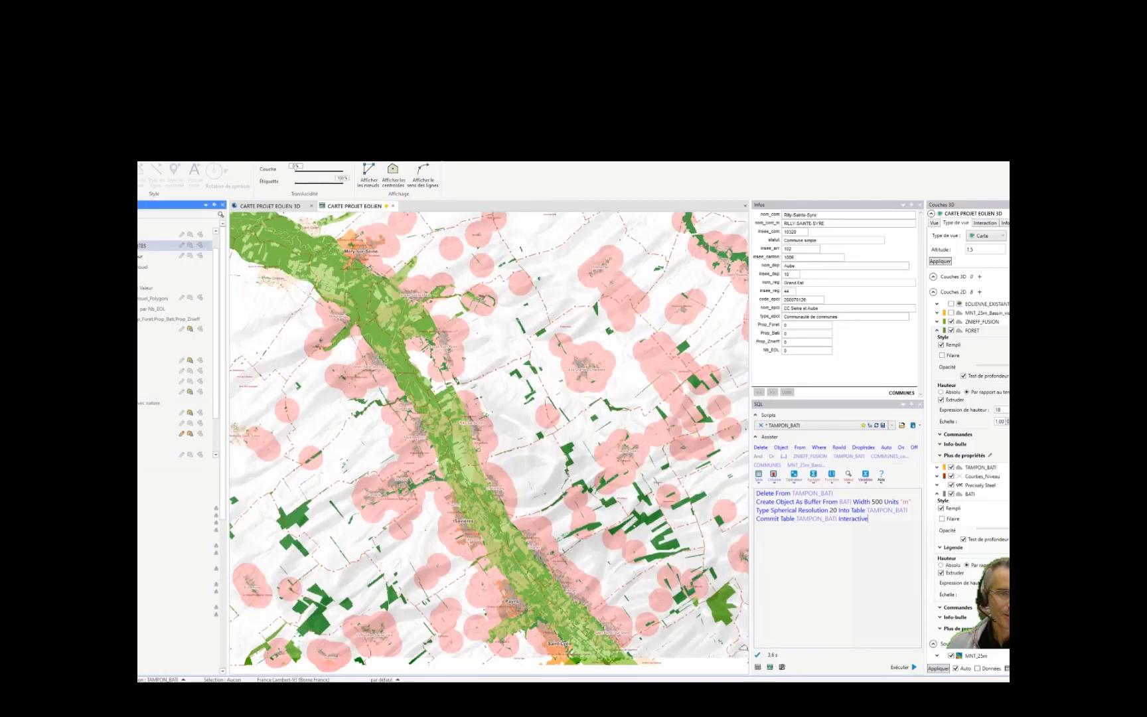
left_click(80, 245)
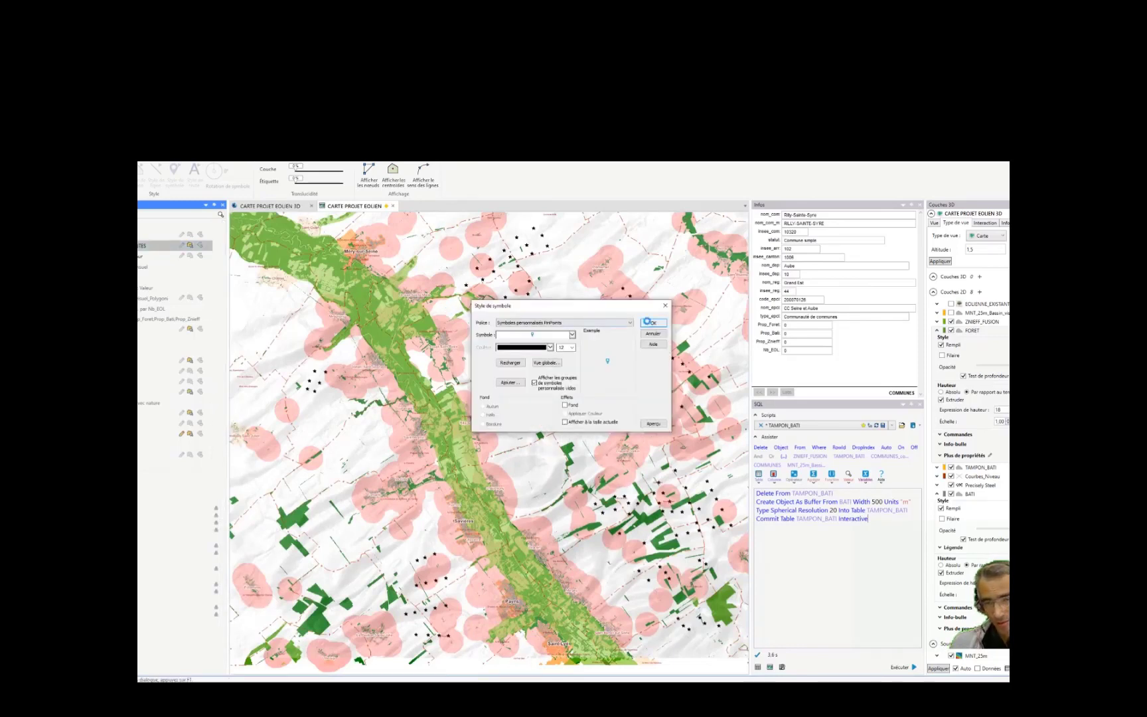
left_click(649, 322)
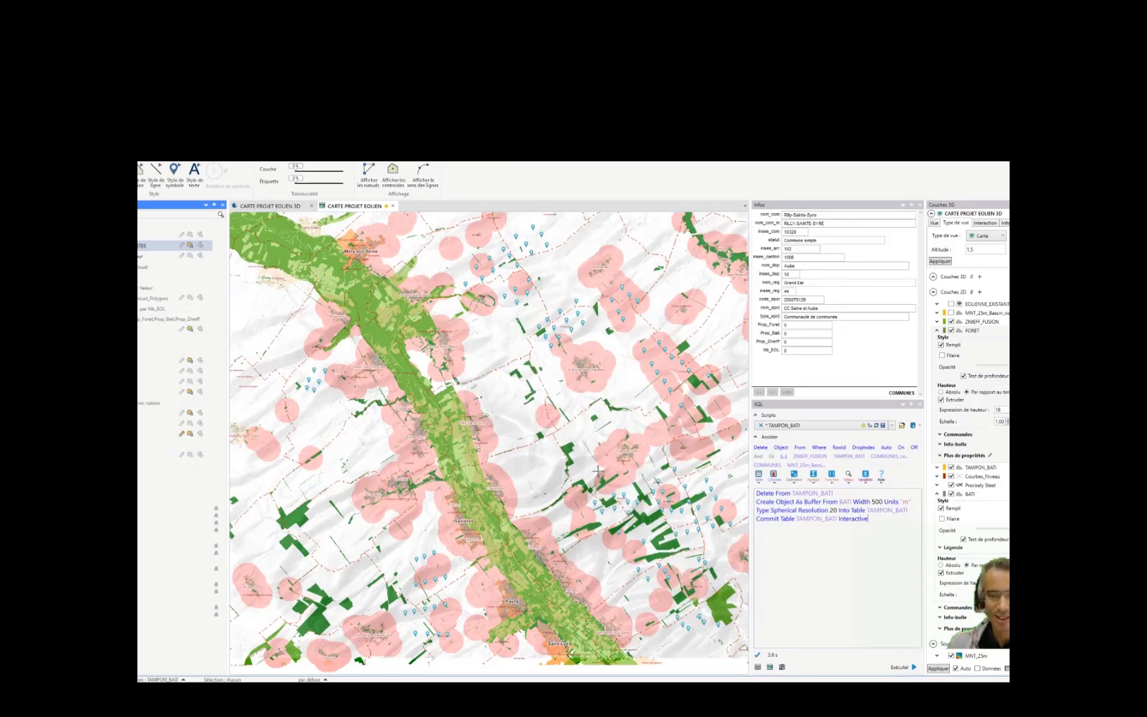
Turn on the PROJET_EOLIEN layer and make it editable for a buffer-free area east of the valley
scroll(579, 451, "up", 2)
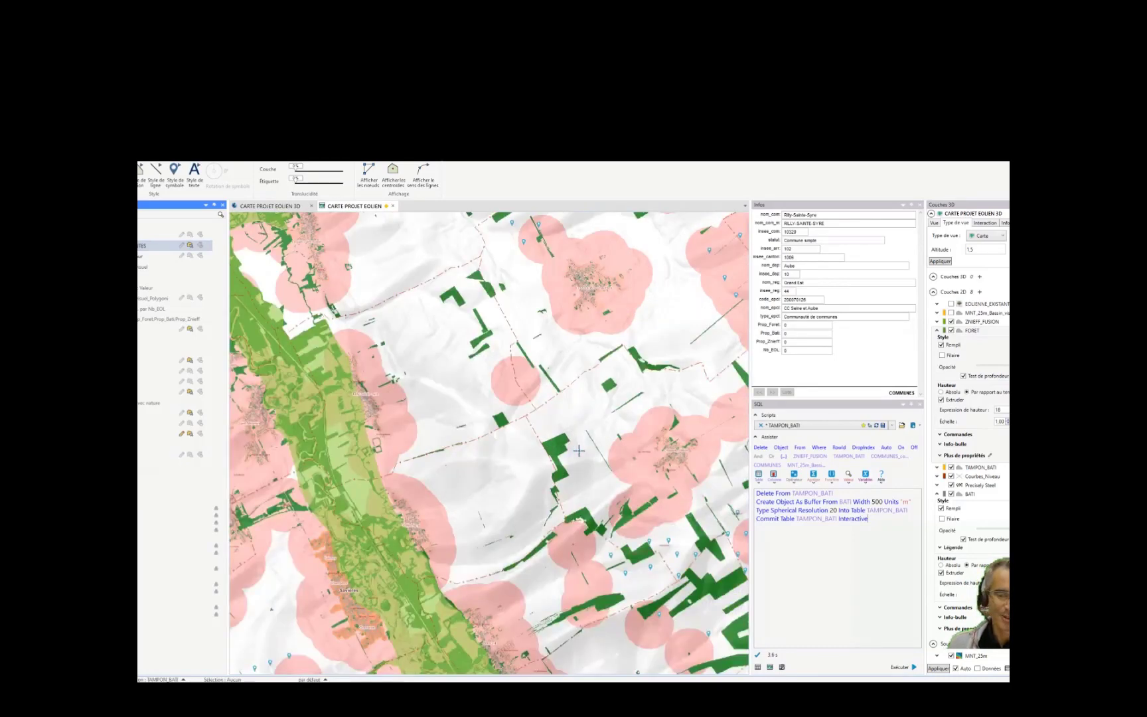
scroll(579, 451, "up", 2)
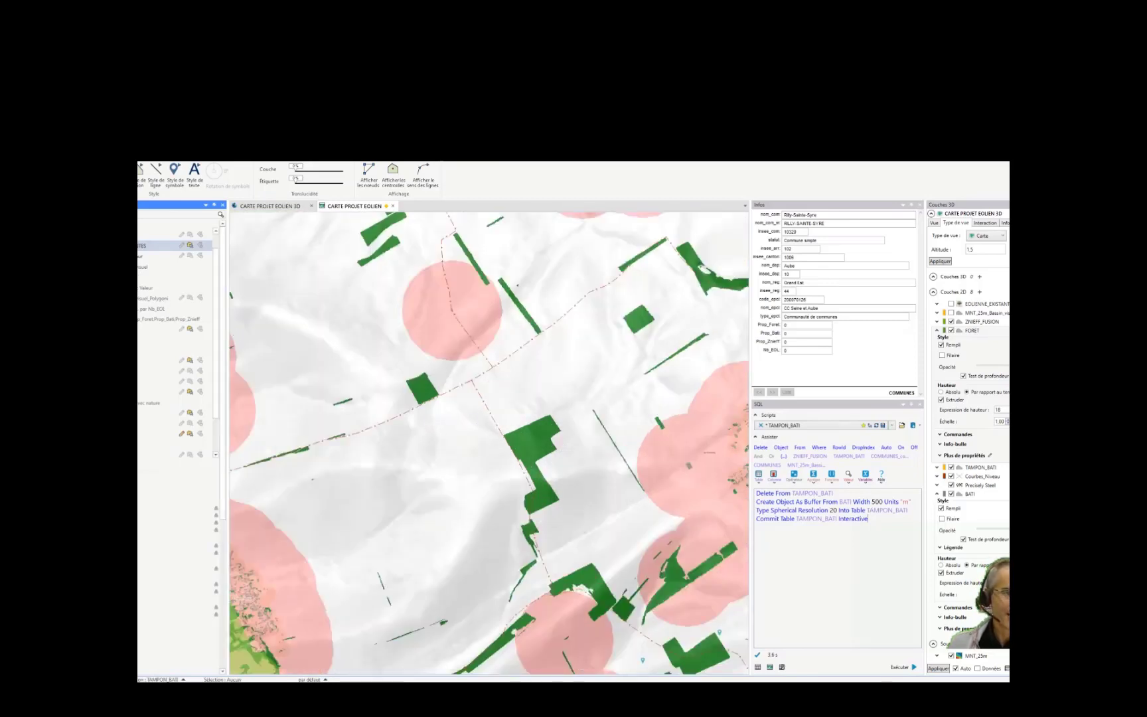
left_click(149, 234)
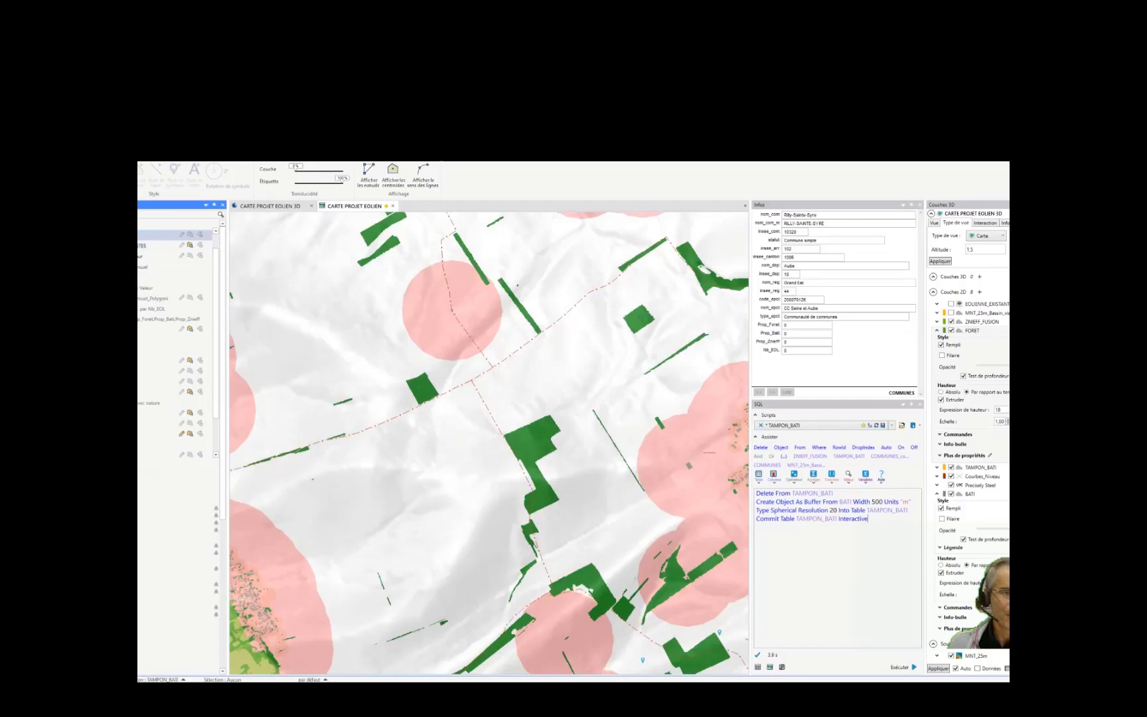
left_click(182, 237)
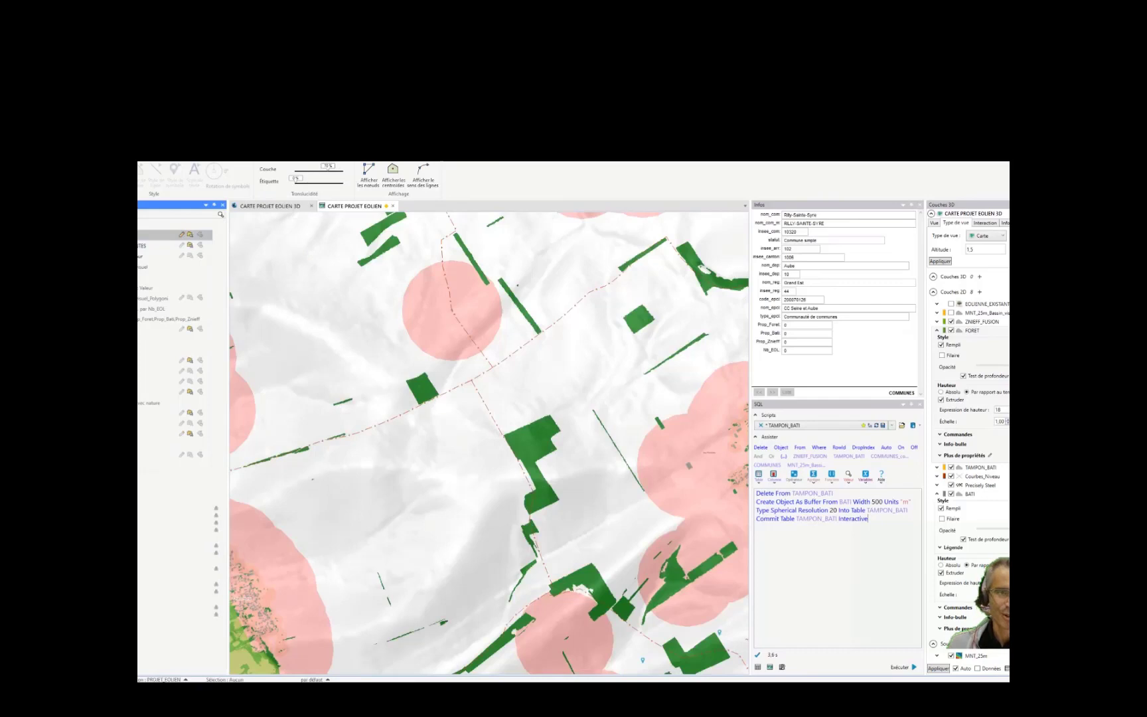
left_click(179, 156)
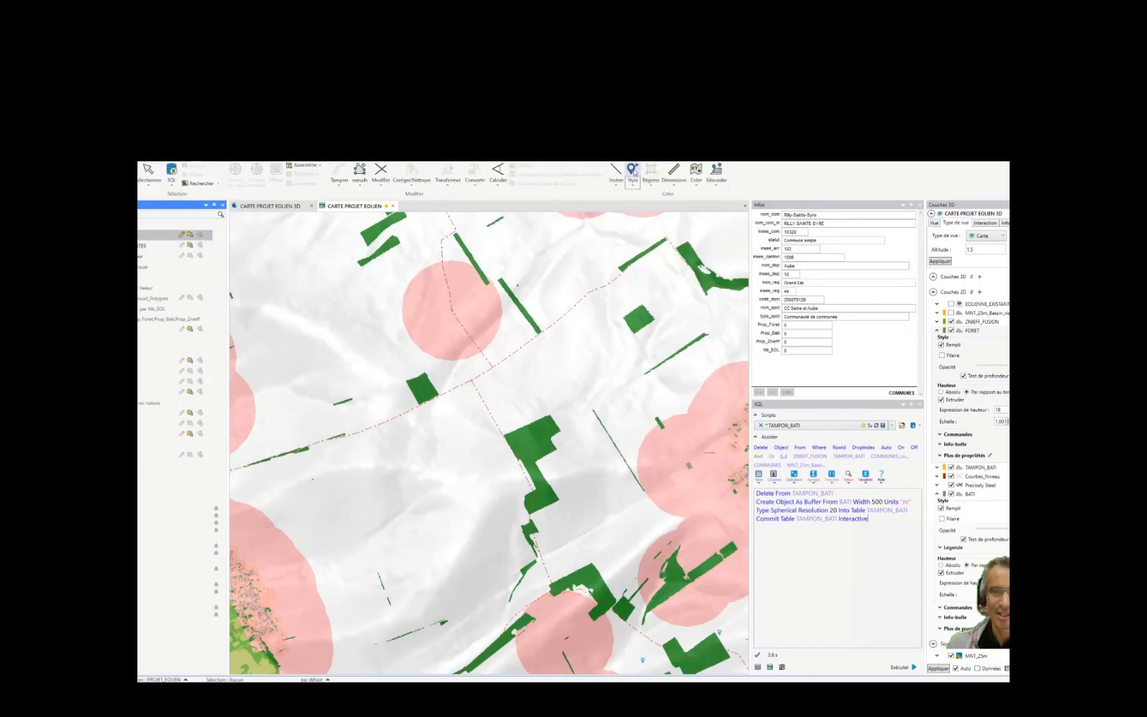
Insert five turbine points around the central wood outside the building buffers and save the PROJET_EOLIEN table
left_click(618, 185)
left_click(616, 213)
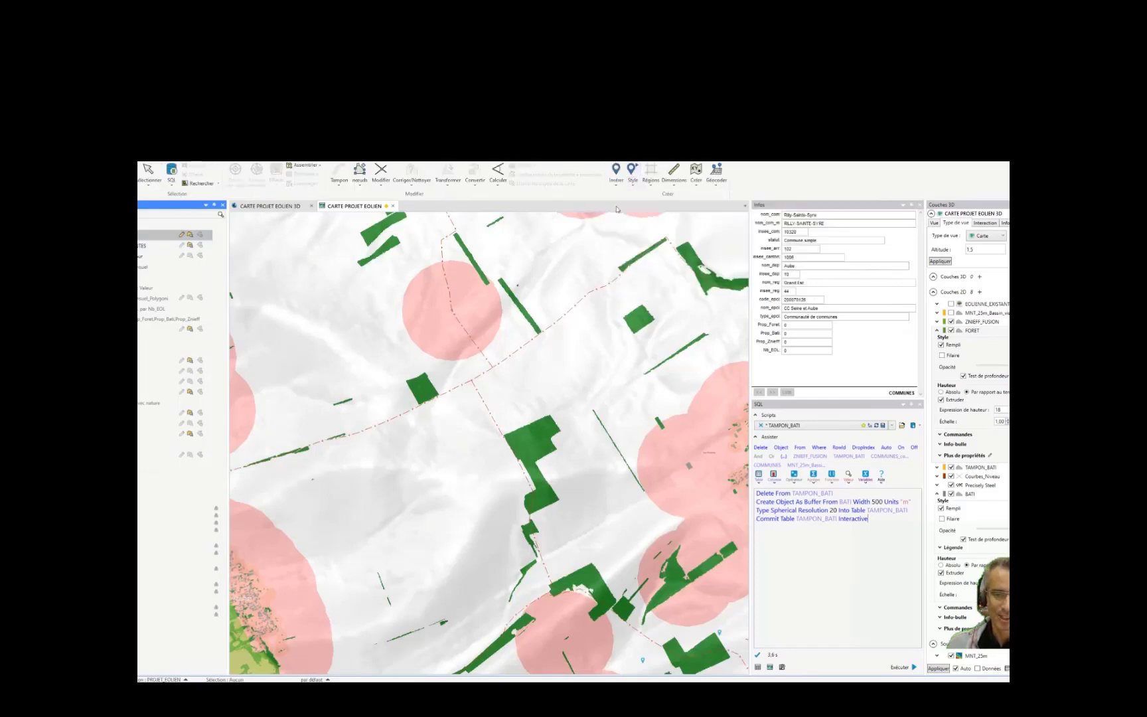
left_click(596, 460)
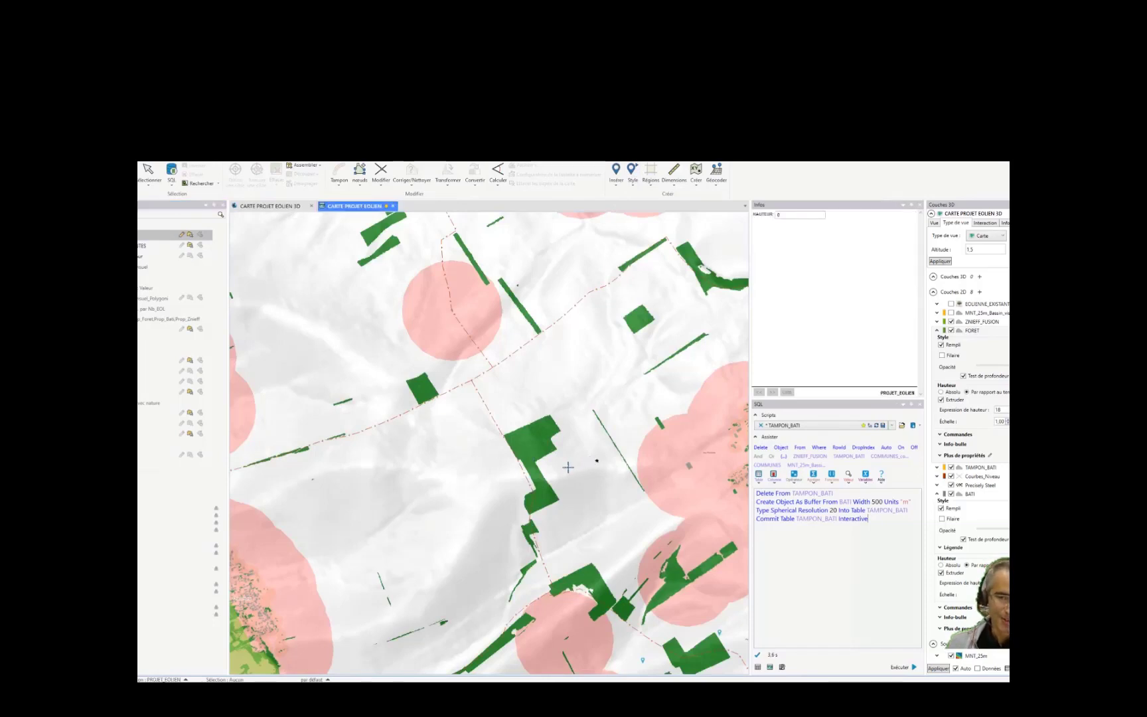
left_click(567, 470)
left_click(460, 467)
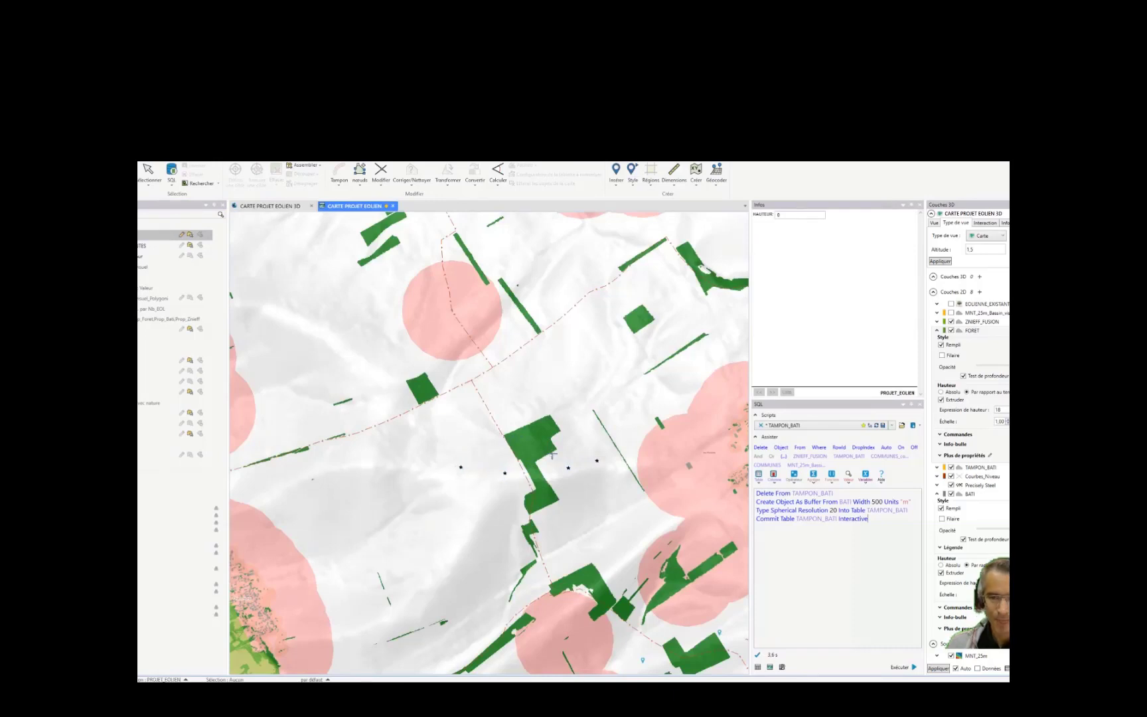
left_click(581, 413)
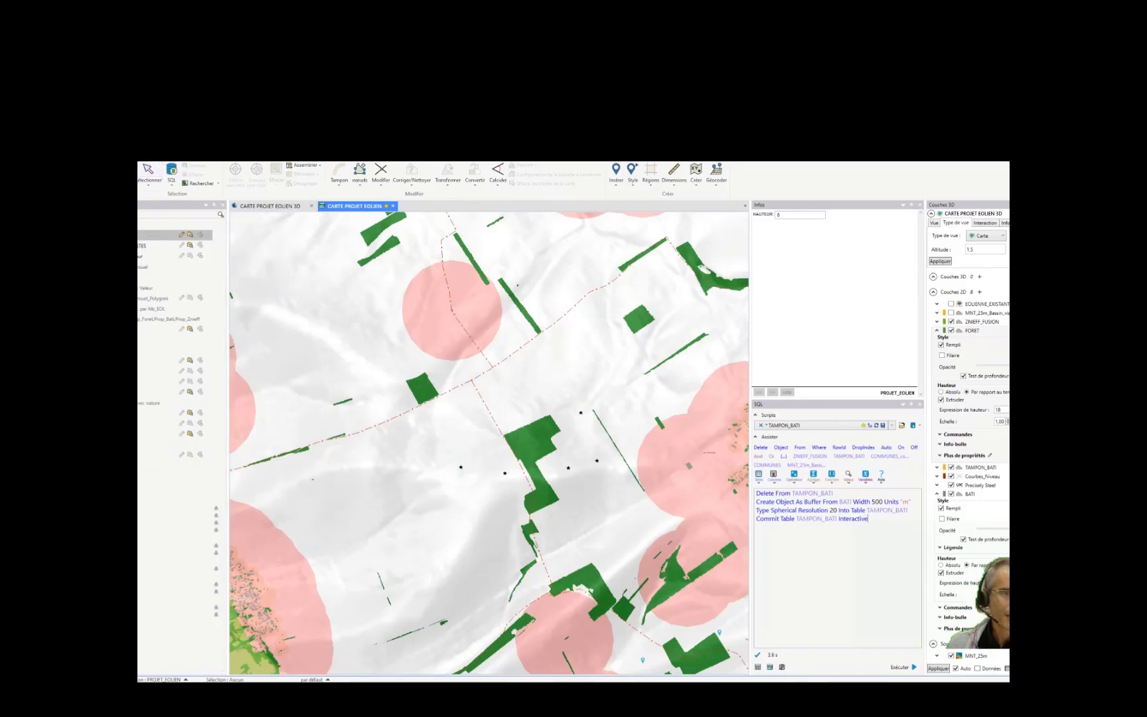
left_click(138, 165)
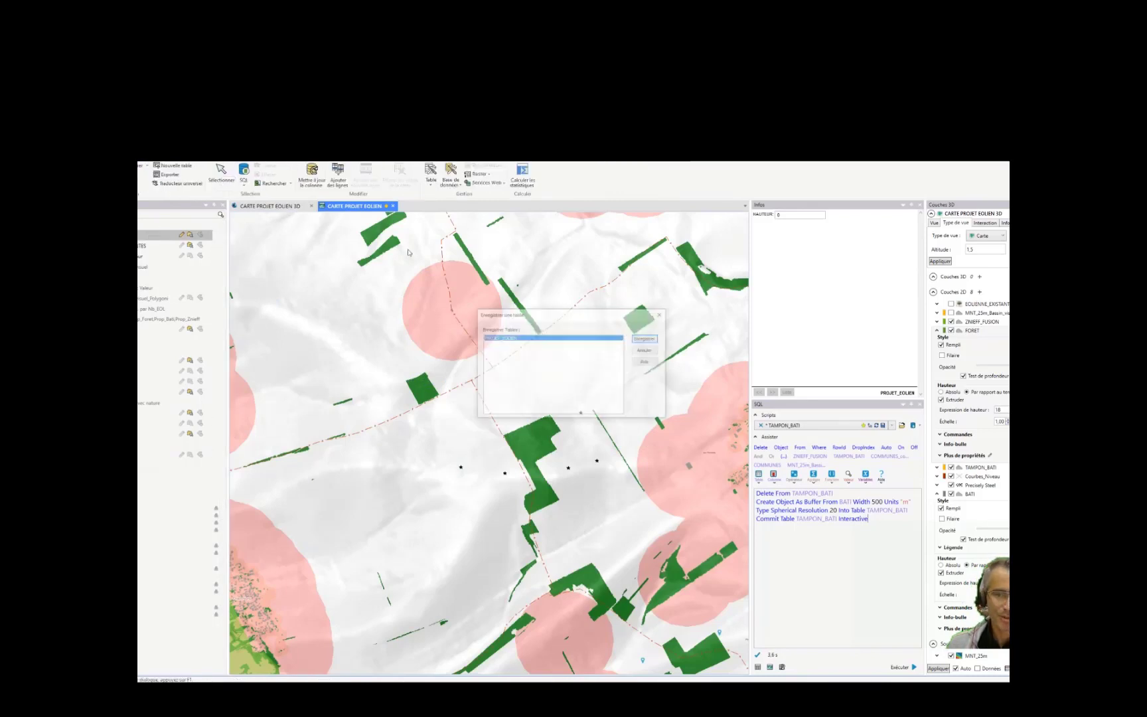
left_click(644, 338)
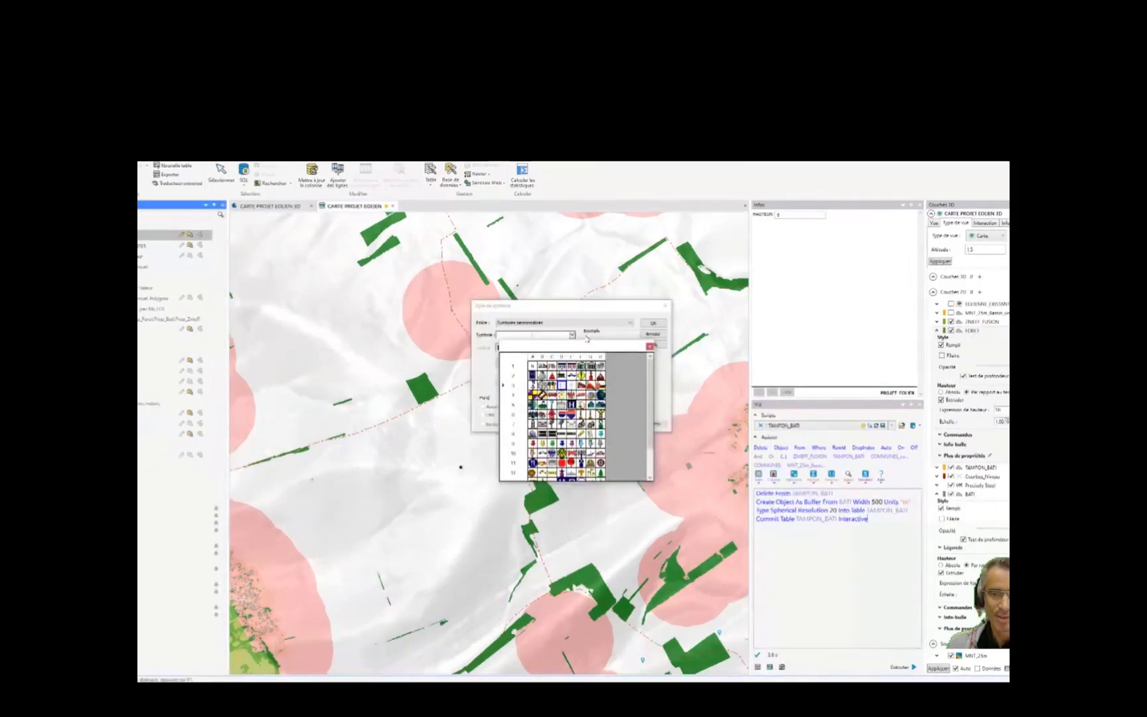
Style the PROJET_EOLIEN points with the wind turbine custom symbol and apply the symbol style
left_click(650, 347)
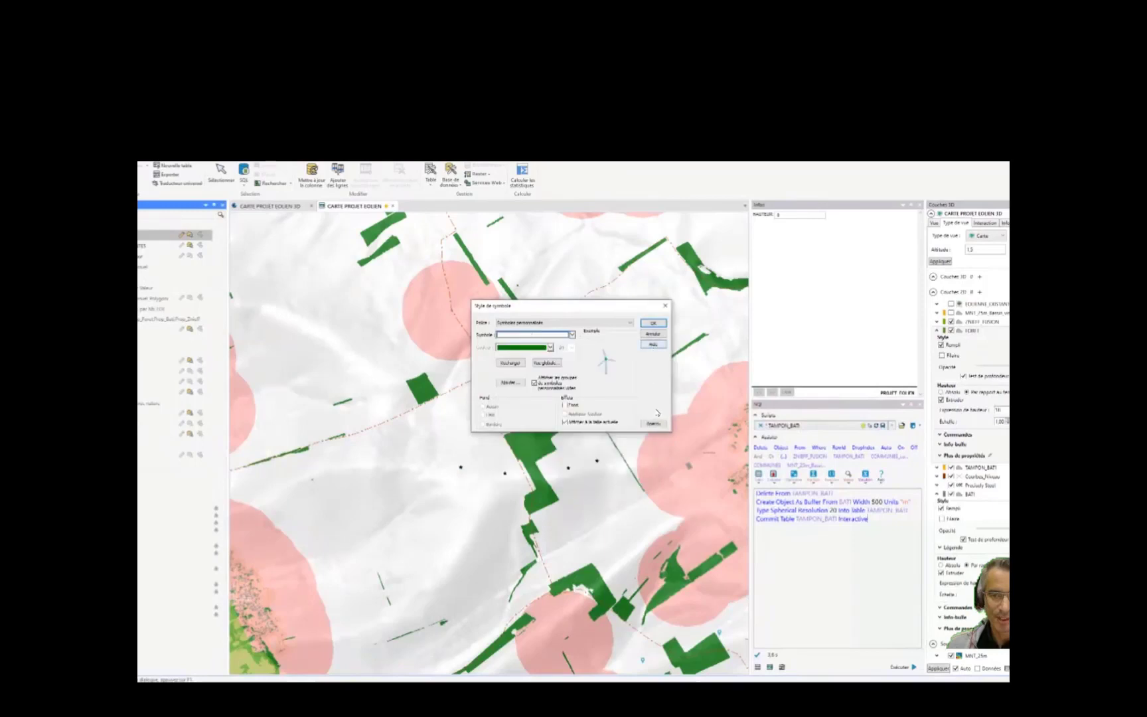
left_click(652, 424)
left_click(651, 325)
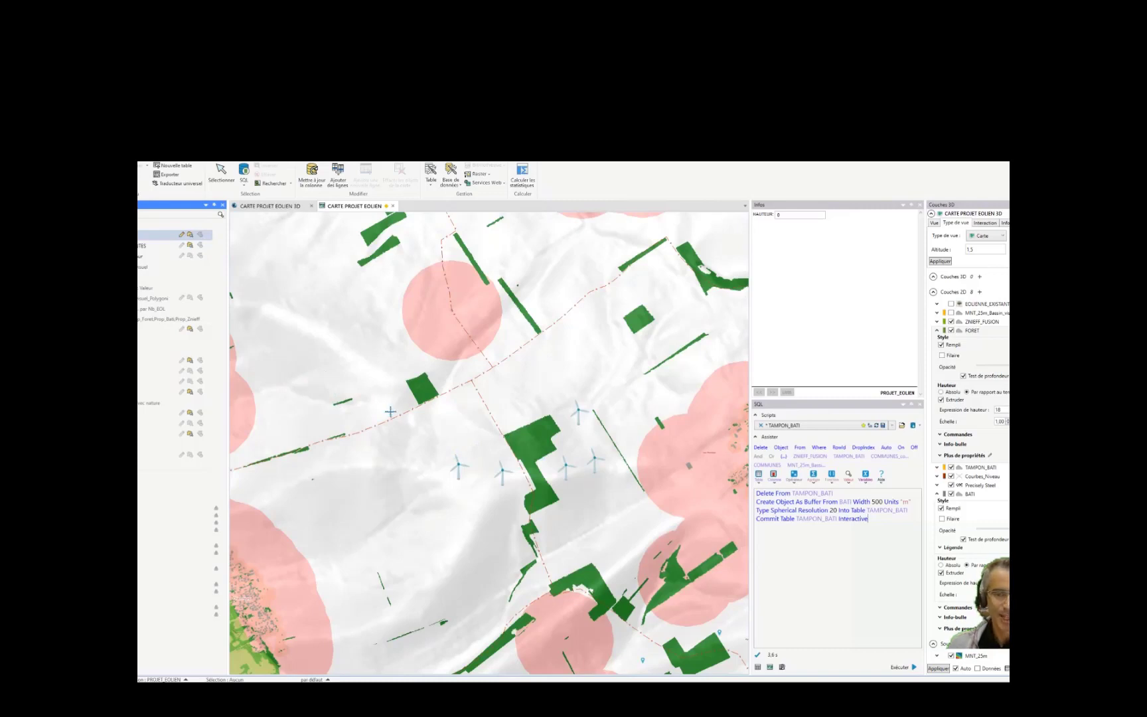
Show the whole study area around the new turbines and start the Bassin visuel raster operation
scroll(390, 412, "down", 2)
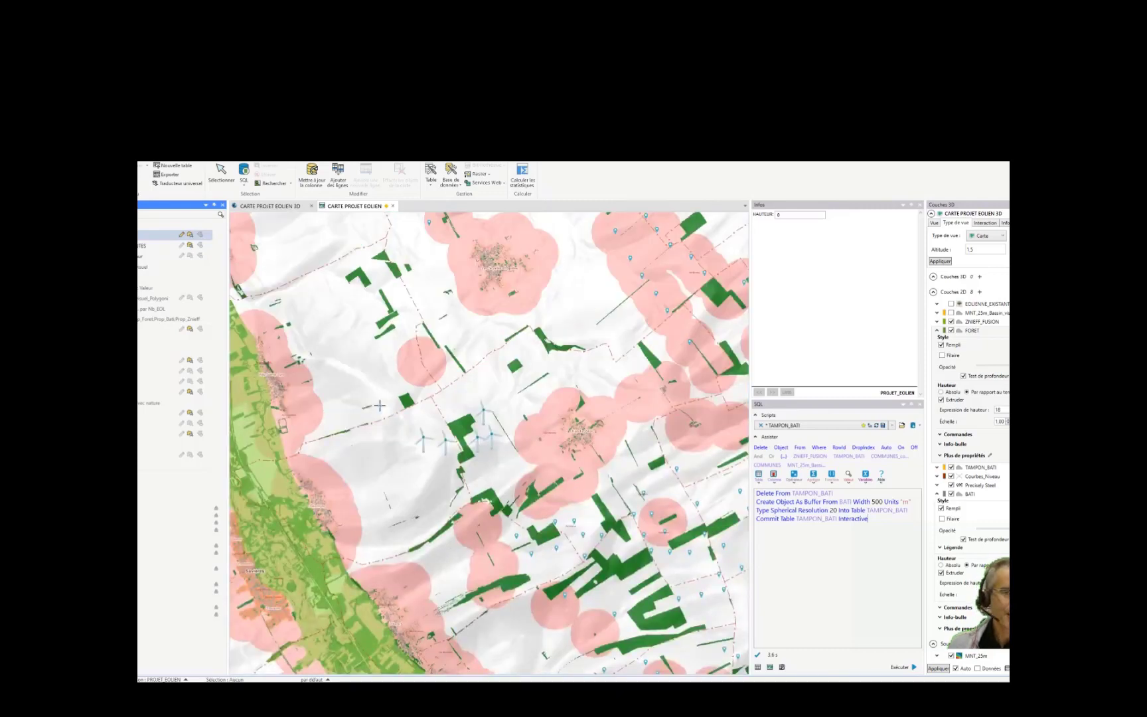
scroll(379, 405, "down", 2)
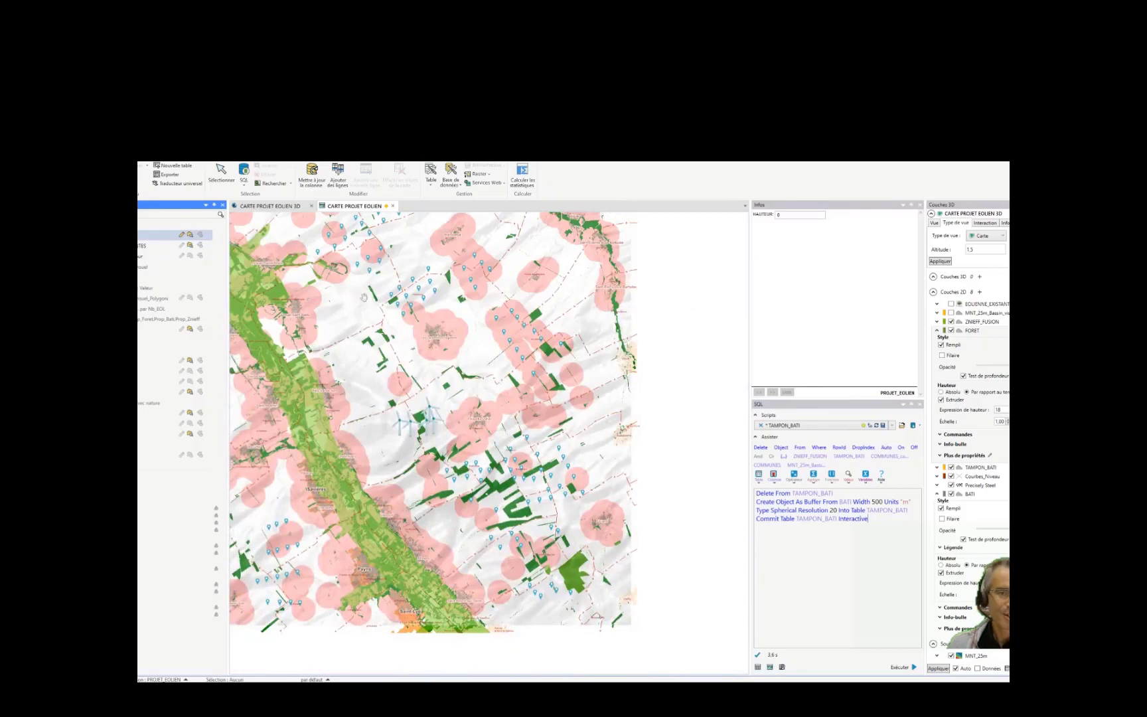
middle_click_drag(367, 296, 457, 314)
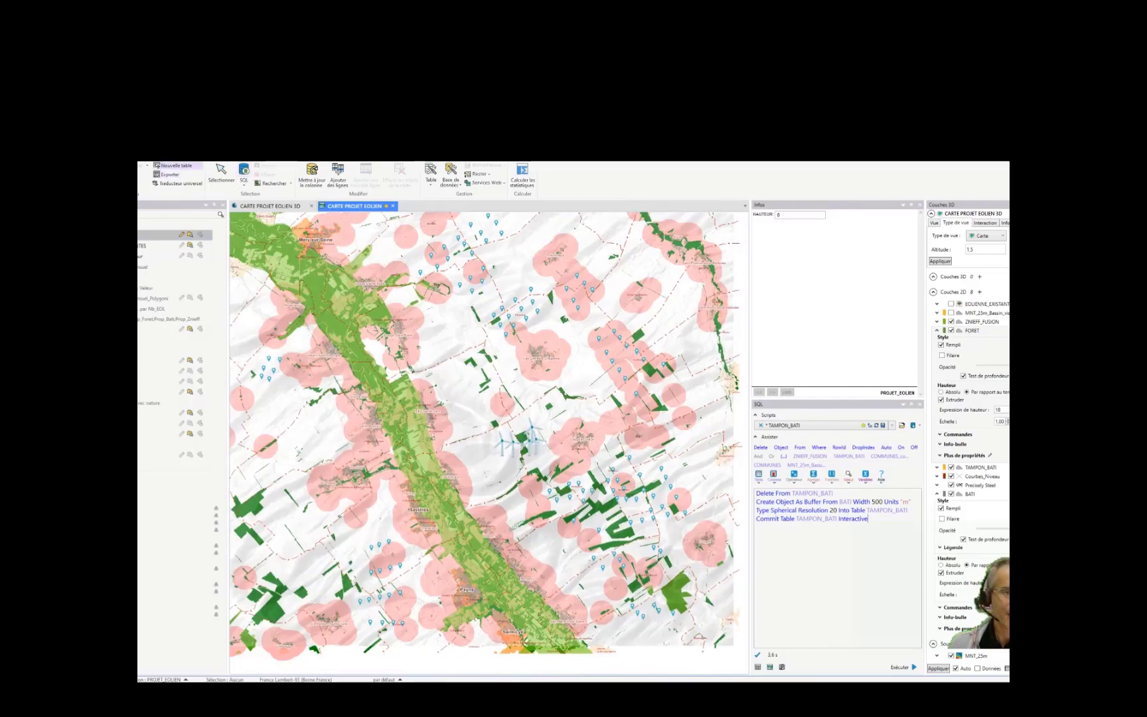
left_click(219, 155)
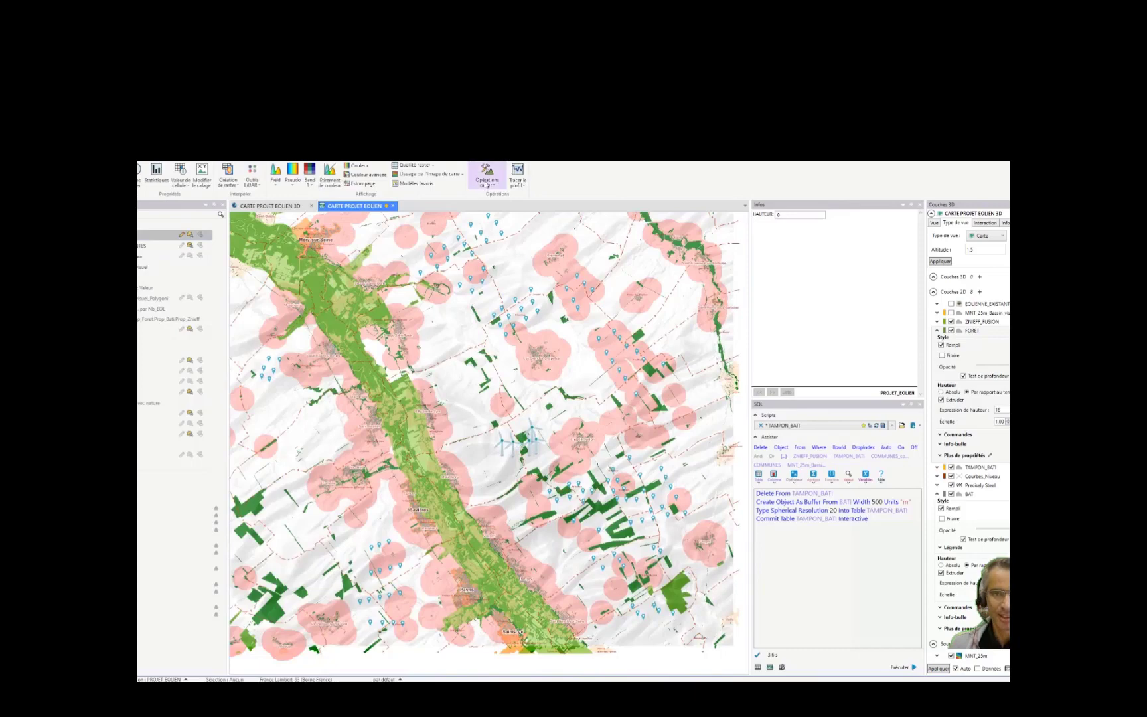
left_click(486, 183)
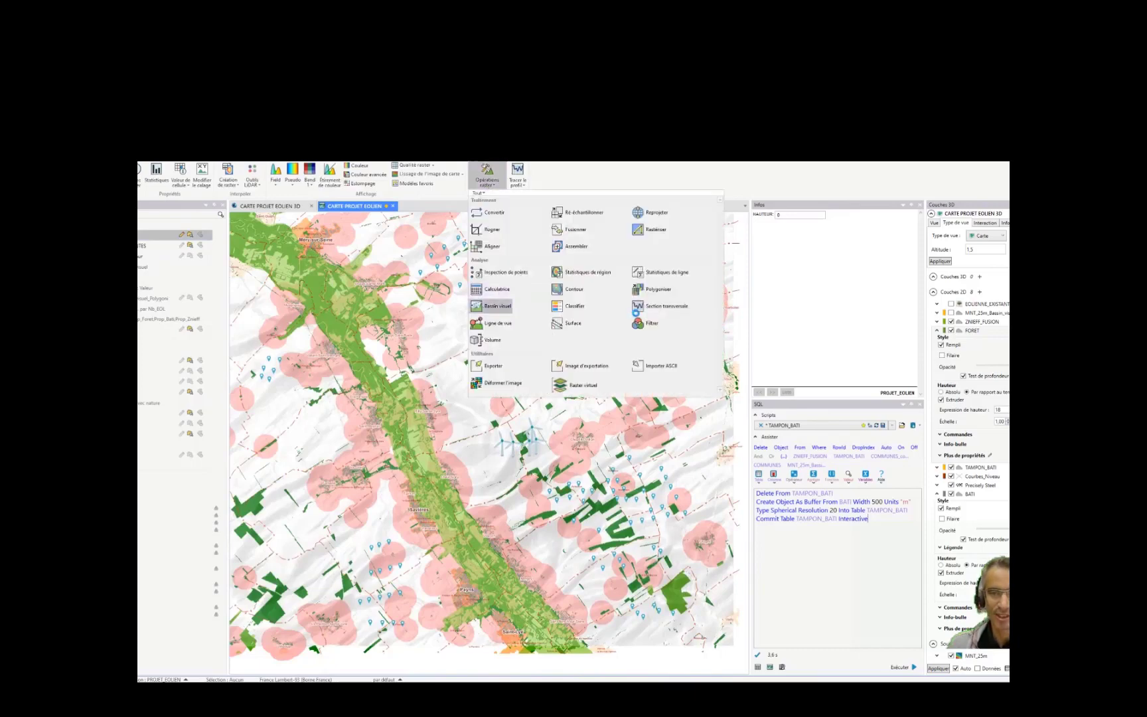
left_click(492, 306)
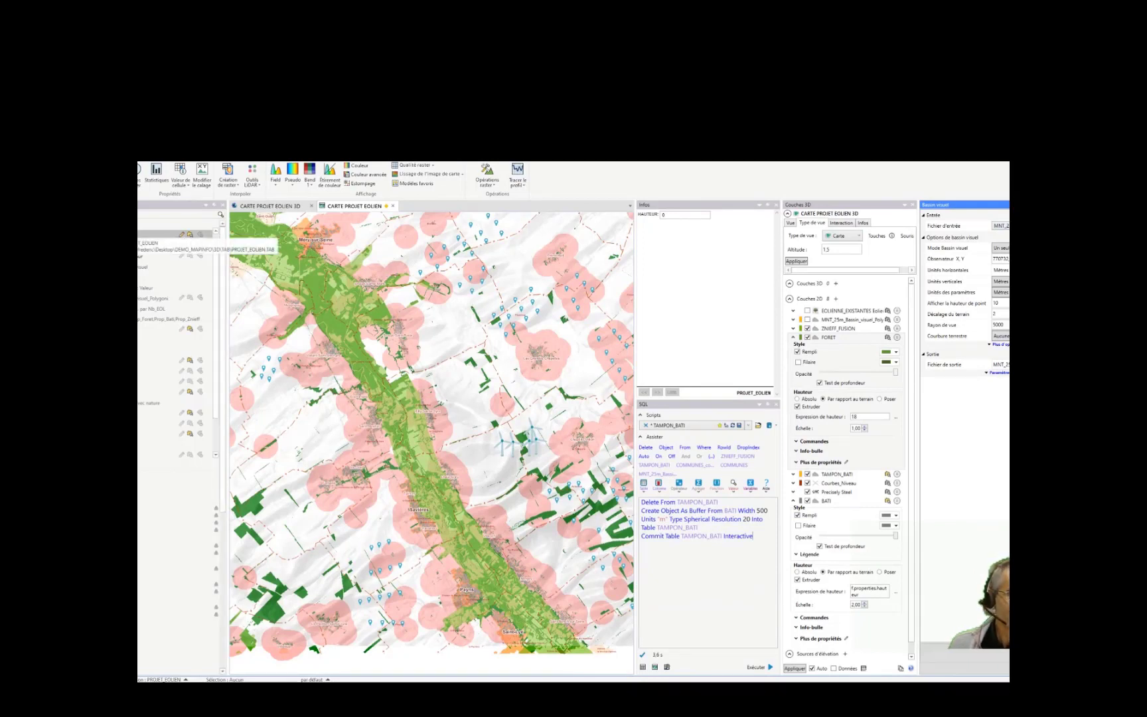
Fill in the HAUTEUR column of the PROJET_EOLIEN table with 125, 100, 130, 120 and 110 for the five turbines
right_click(115, 236)
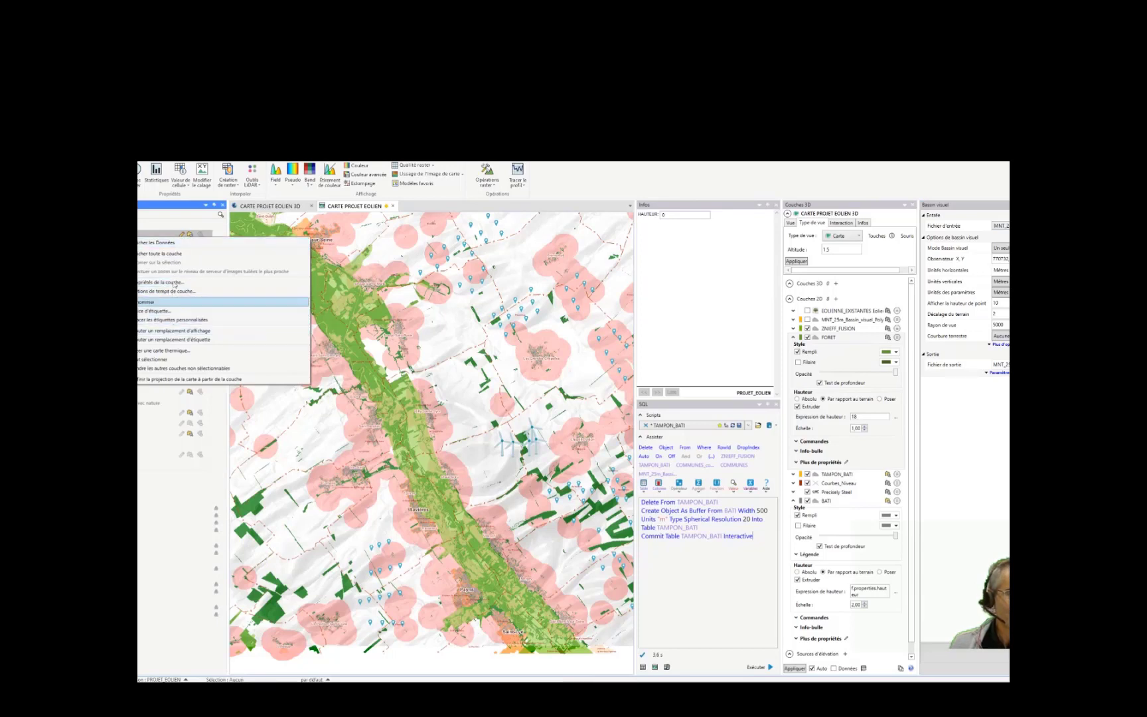
left_click(154, 244)
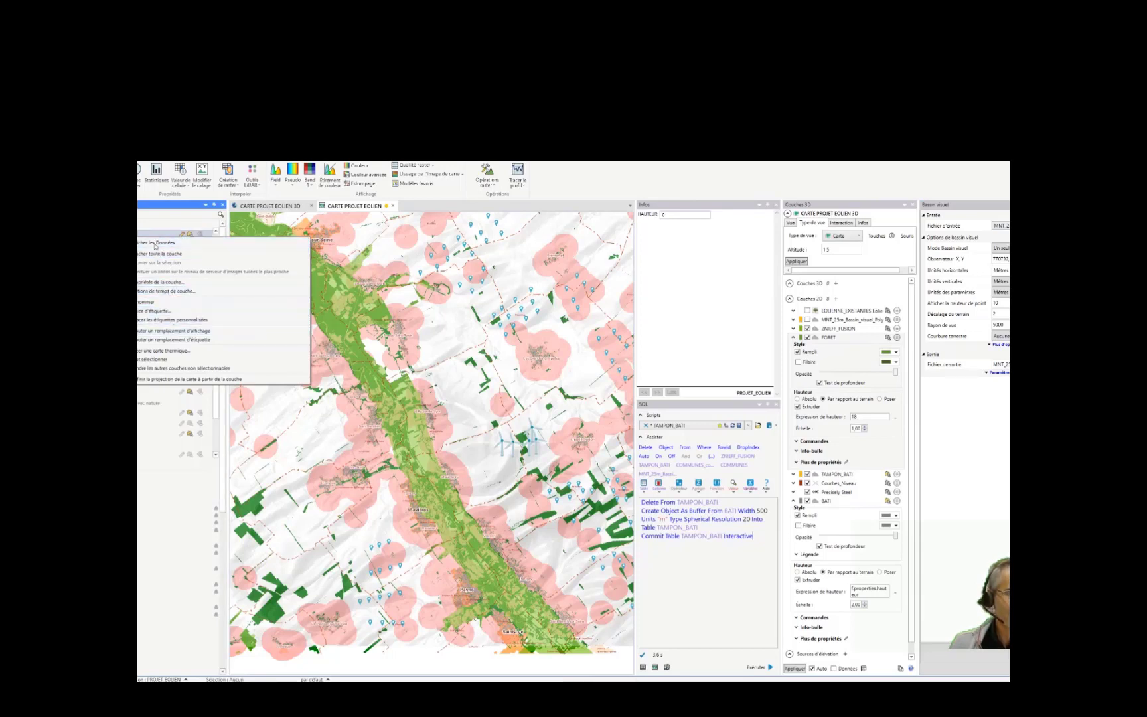
left_click(255, 226)
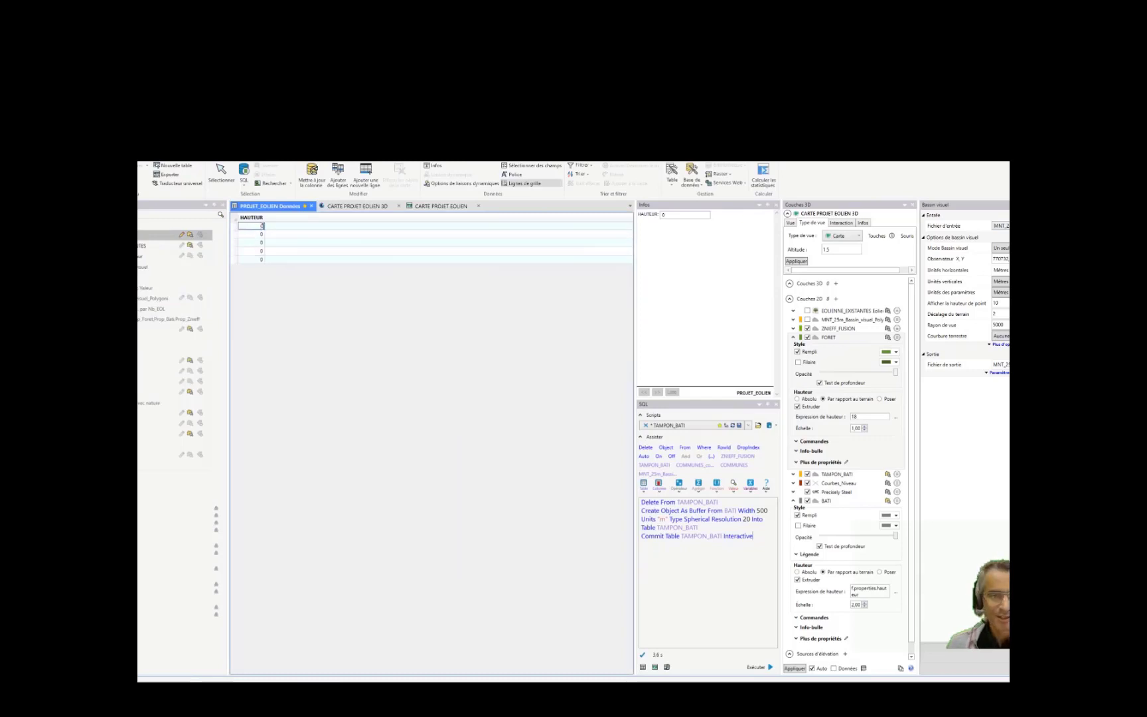
type("125")
key("Return")
type("100")
key("Return")
type("130")
key("Return")
type("120")
key("Return")
type("110")
key("Return")
Save the PROJET_EOLIEN table and return to the CARTE PROJET EOLIEN map
left_click(140, 166)
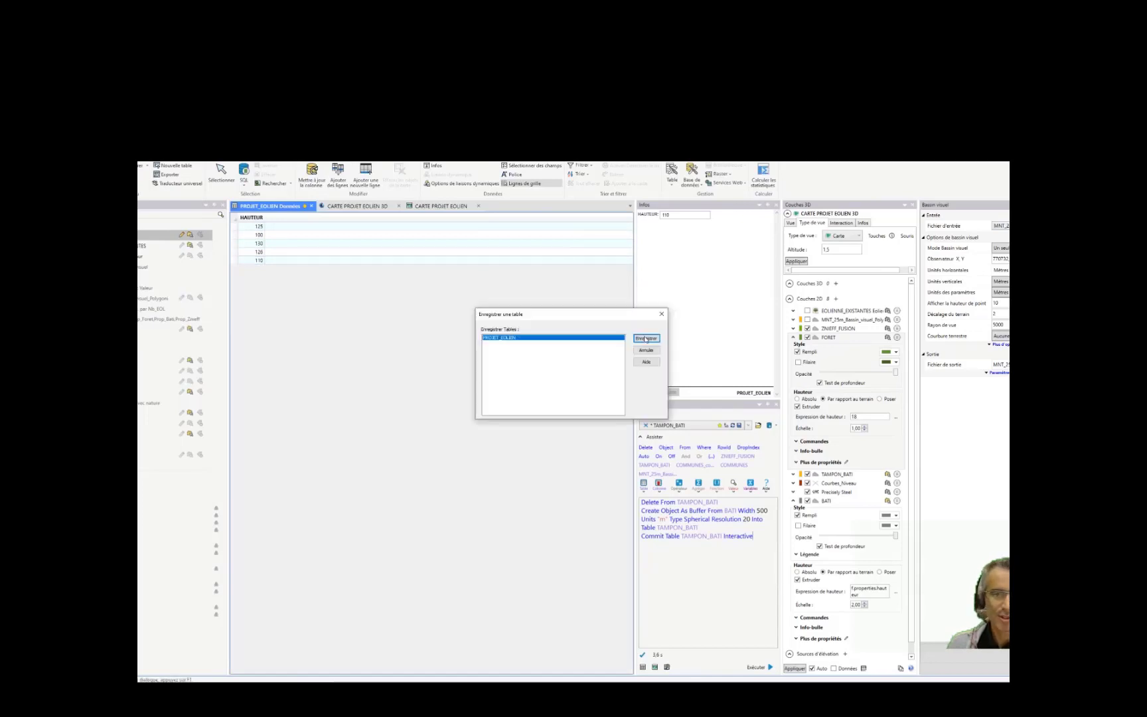
left_click(645, 339)
left_click(430, 206)
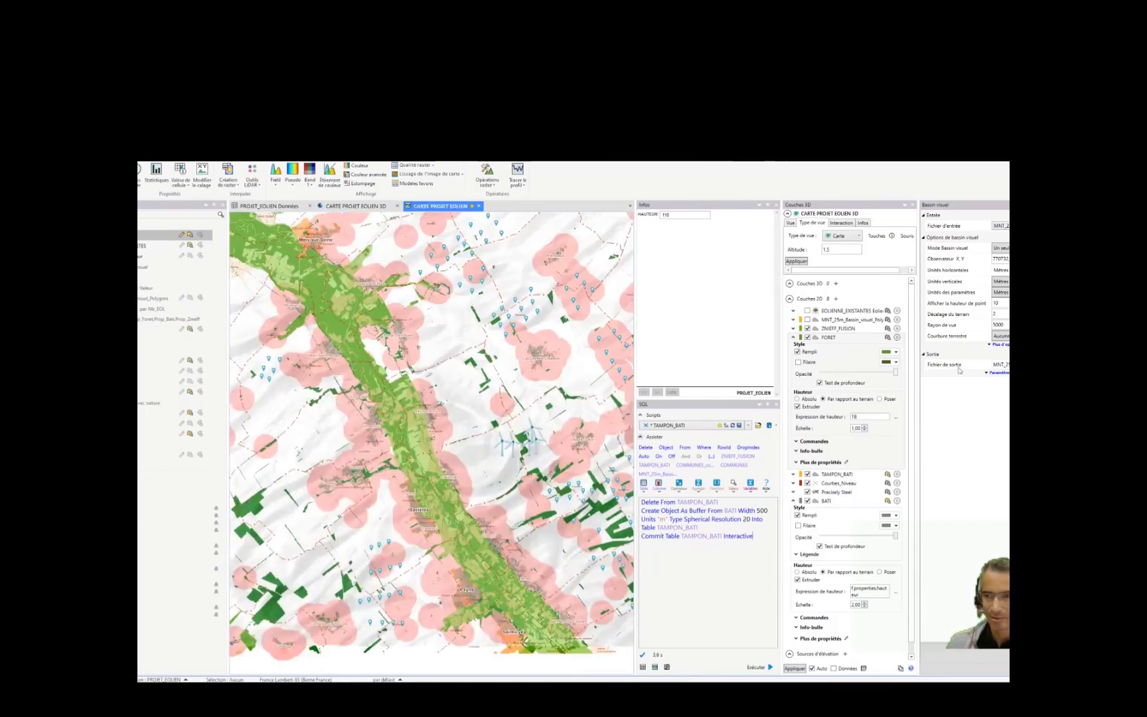
Set the Bassin visuel mode to multiple observers taken from the PROJET_EOLIEN table
left_click(1006, 249)
left_click(1001, 268)
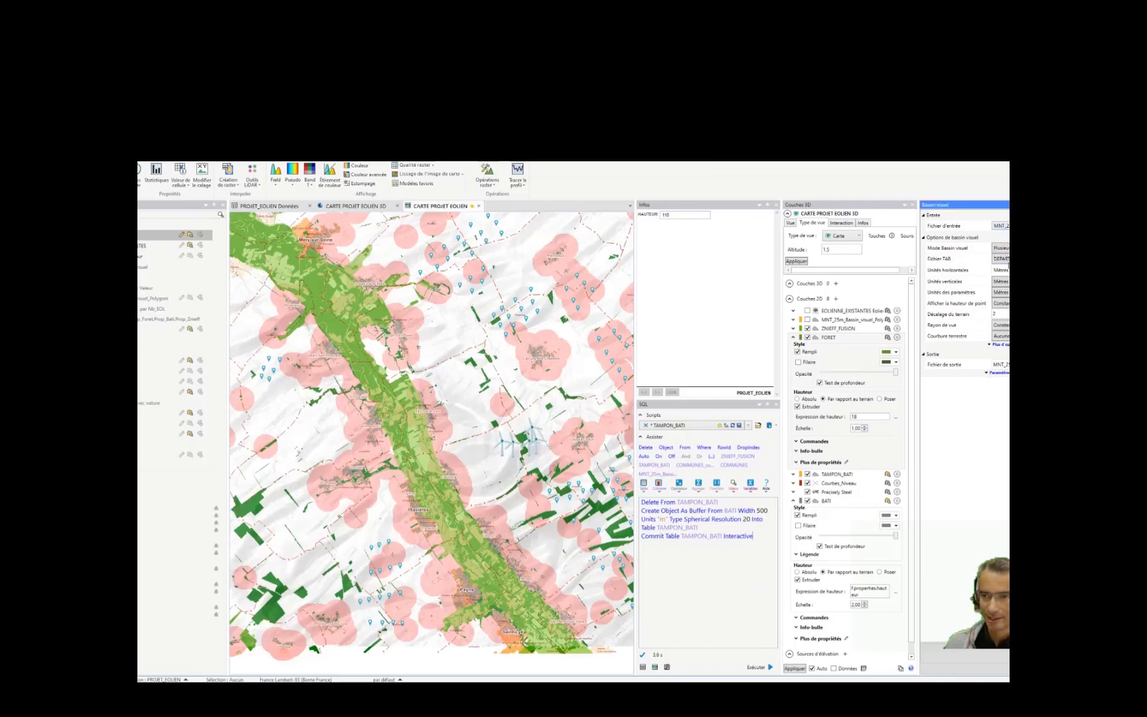
left_click(1001, 259)
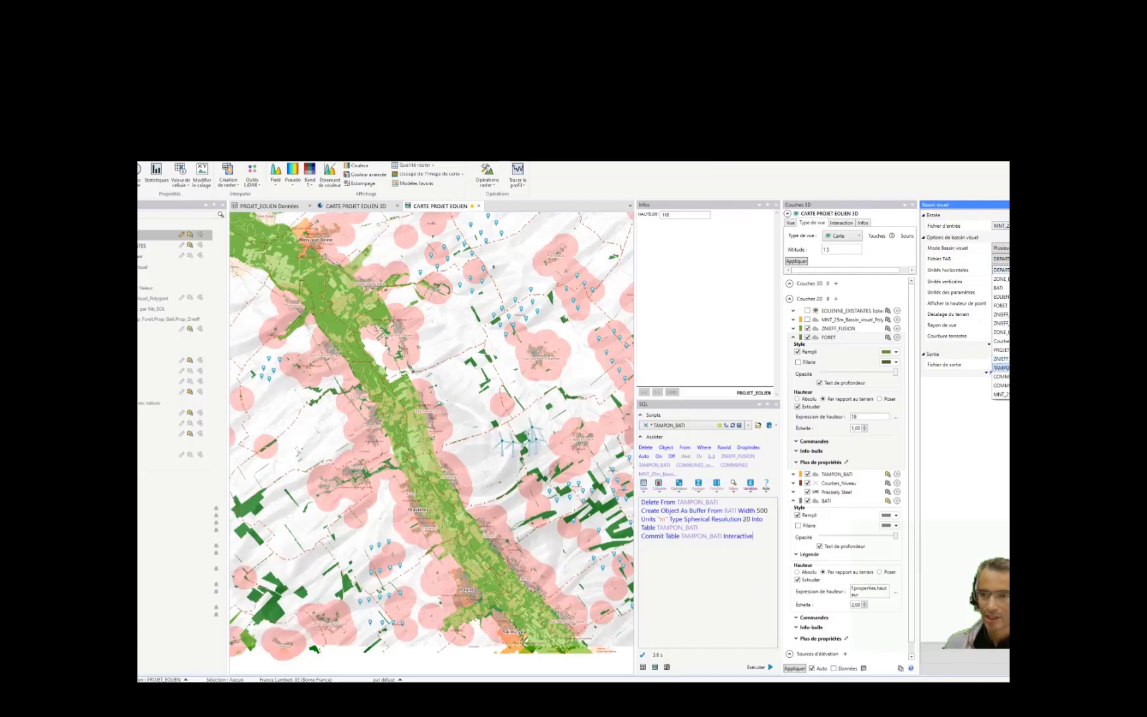
left_click(1001, 350)
Use HAUTEUR as the point height with a 1,6 terrain offset and constant view radius, and compute the viewshed, replacing the existing output file
left_click(1001, 304)
left_click(1001, 323)
left_click(982, 317)
type("1,6")
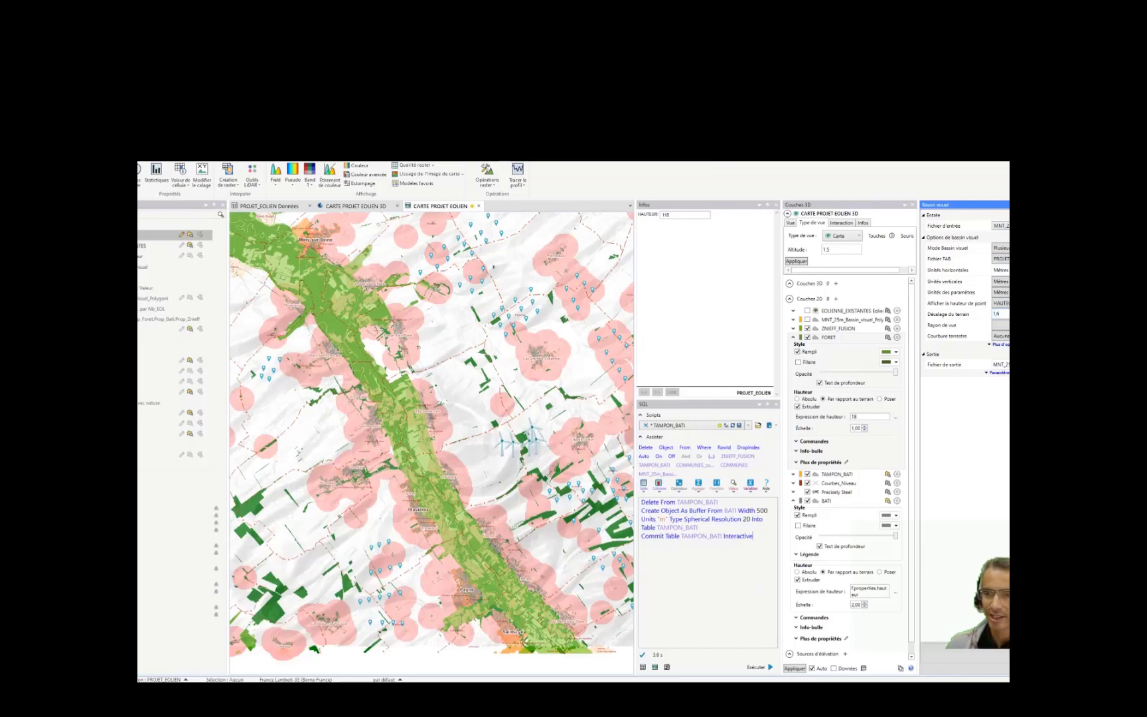
left_click(1008, 327)
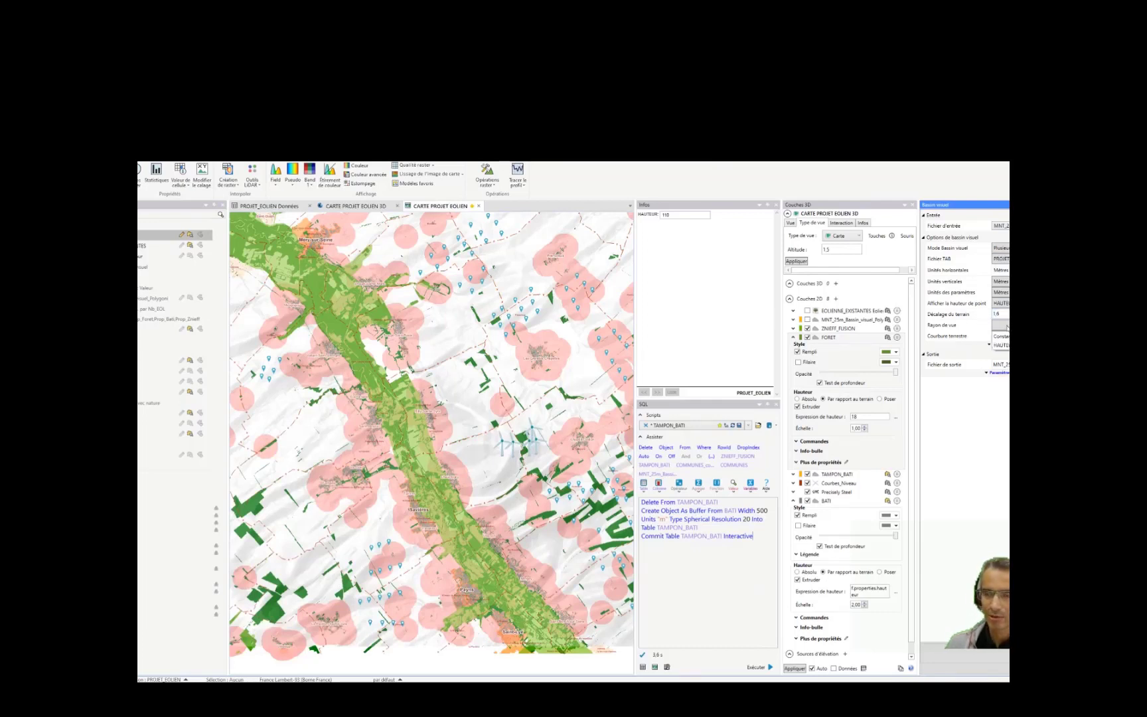
left_click(1007, 337)
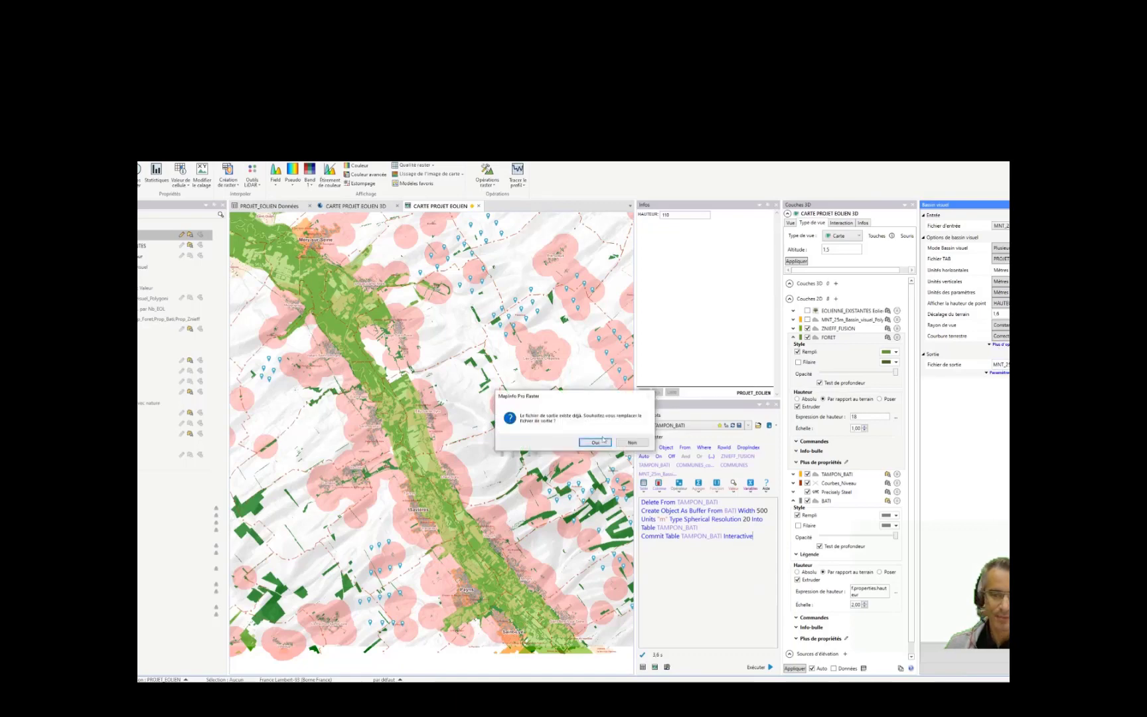
left_click(600, 444)
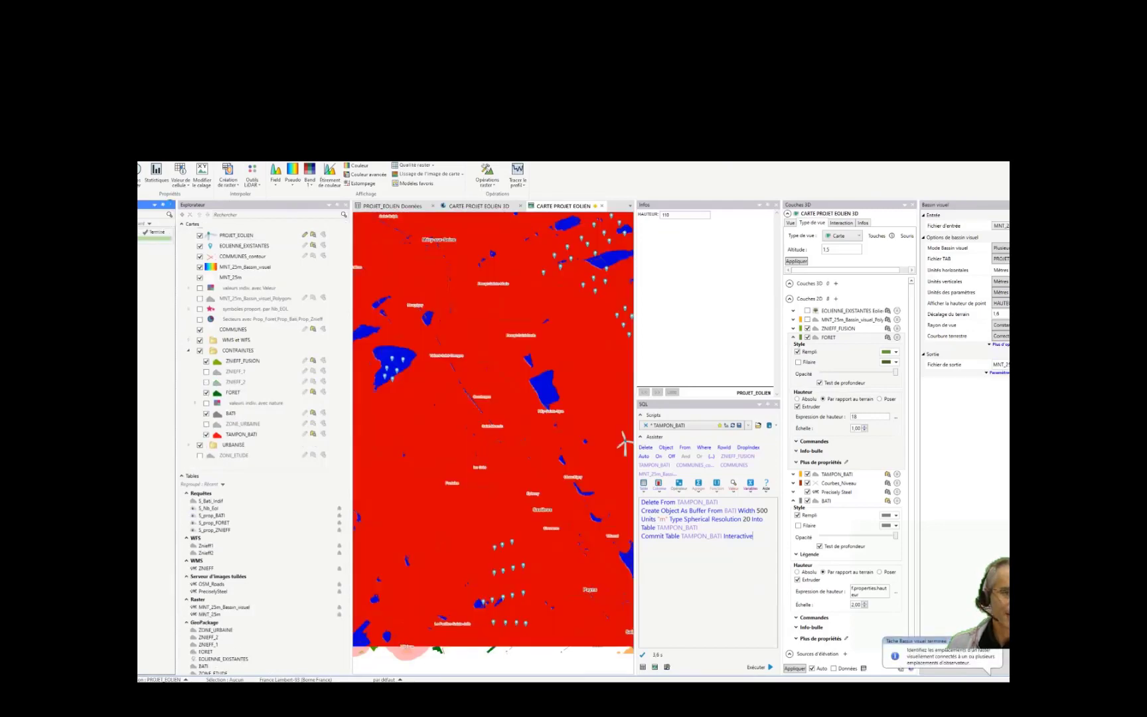
left_click(171, 204)
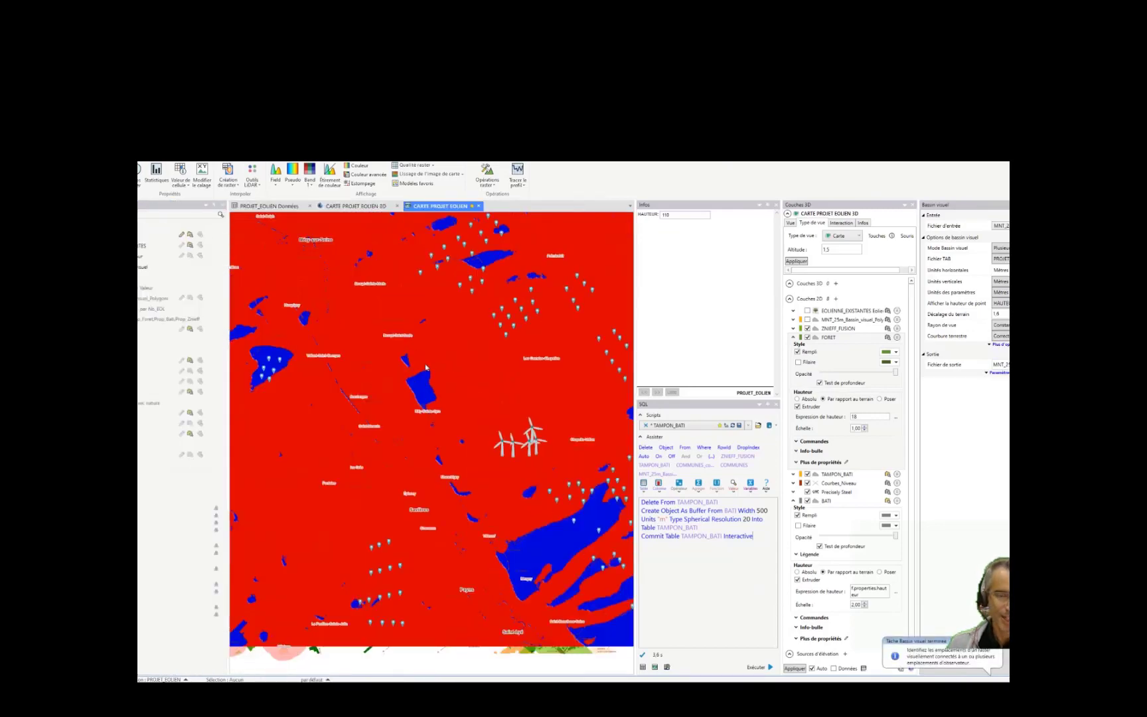
Polygonise the MNT_25m_Bassin_visuel raster using the cell method
scroll(425, 367, "down", 2)
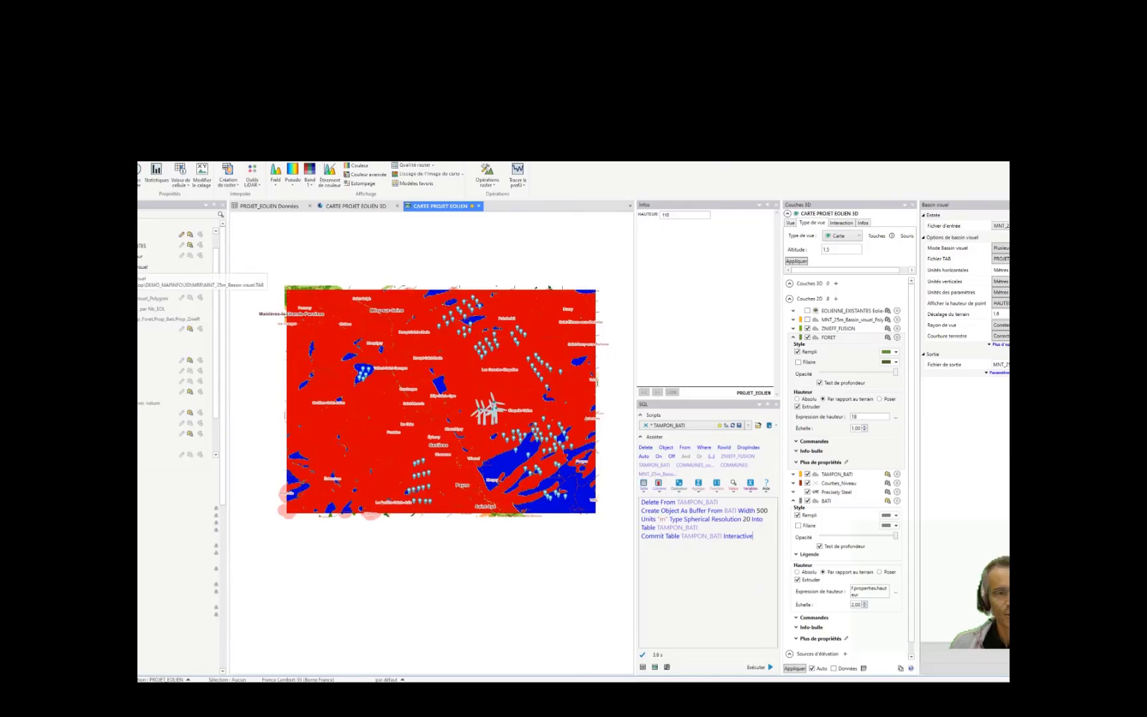
left_click(169, 266)
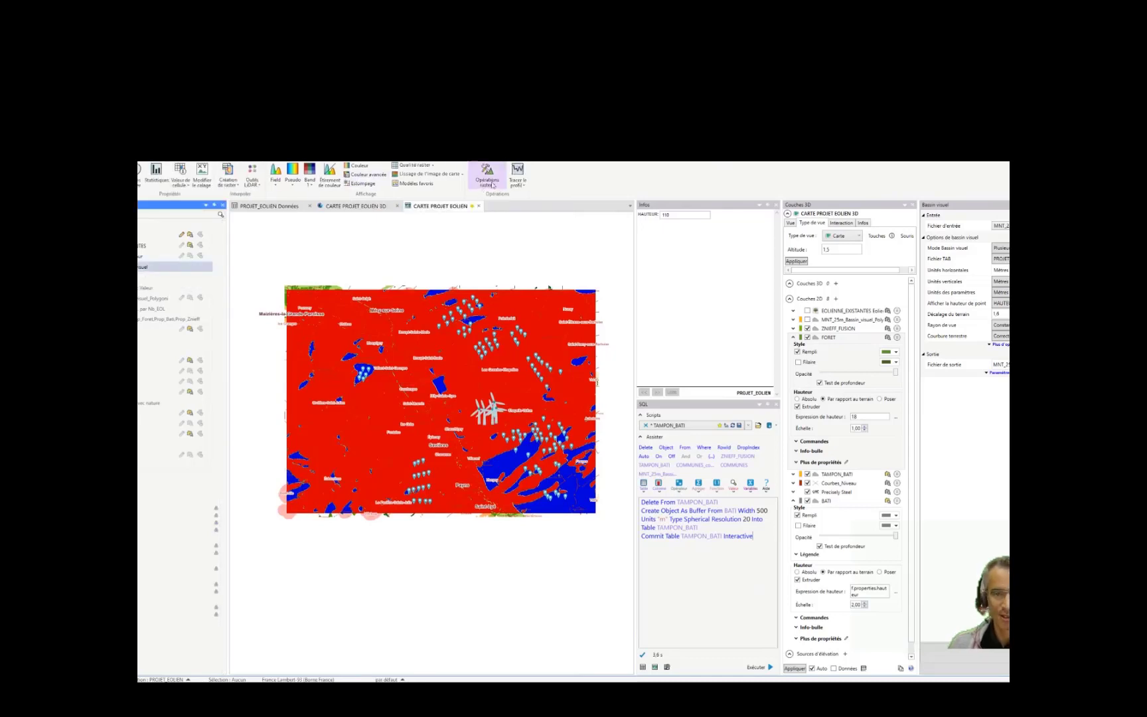
left_click(487, 175)
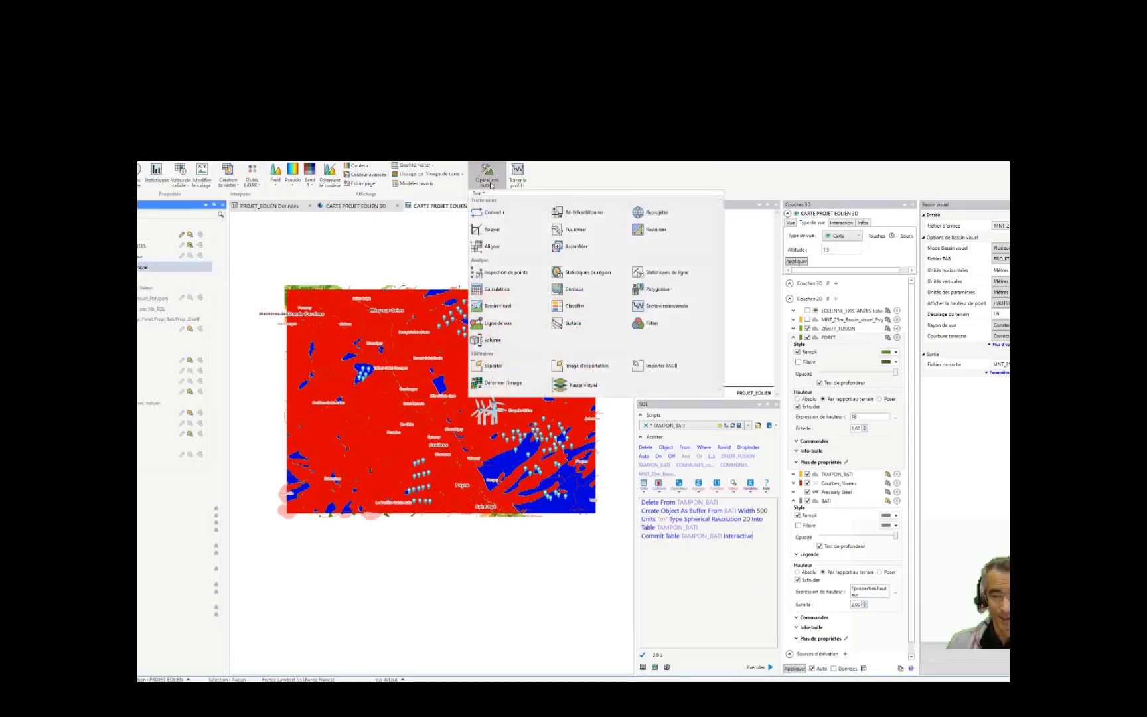
left_click(655, 289)
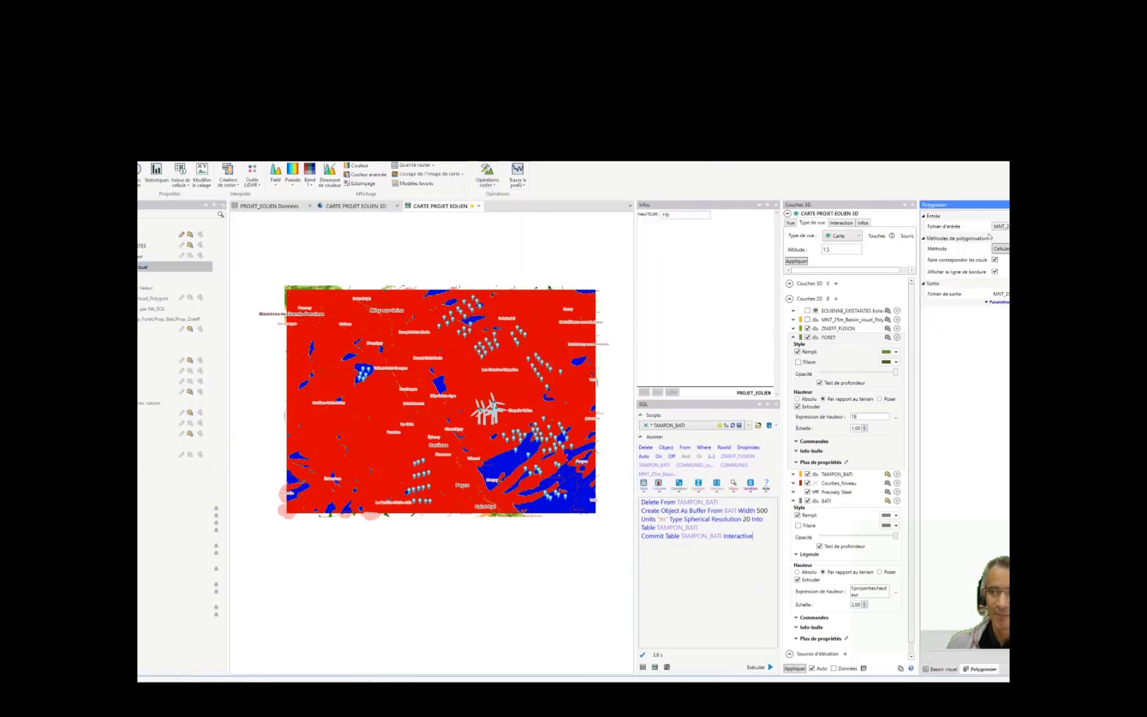
left_click(1001, 244)
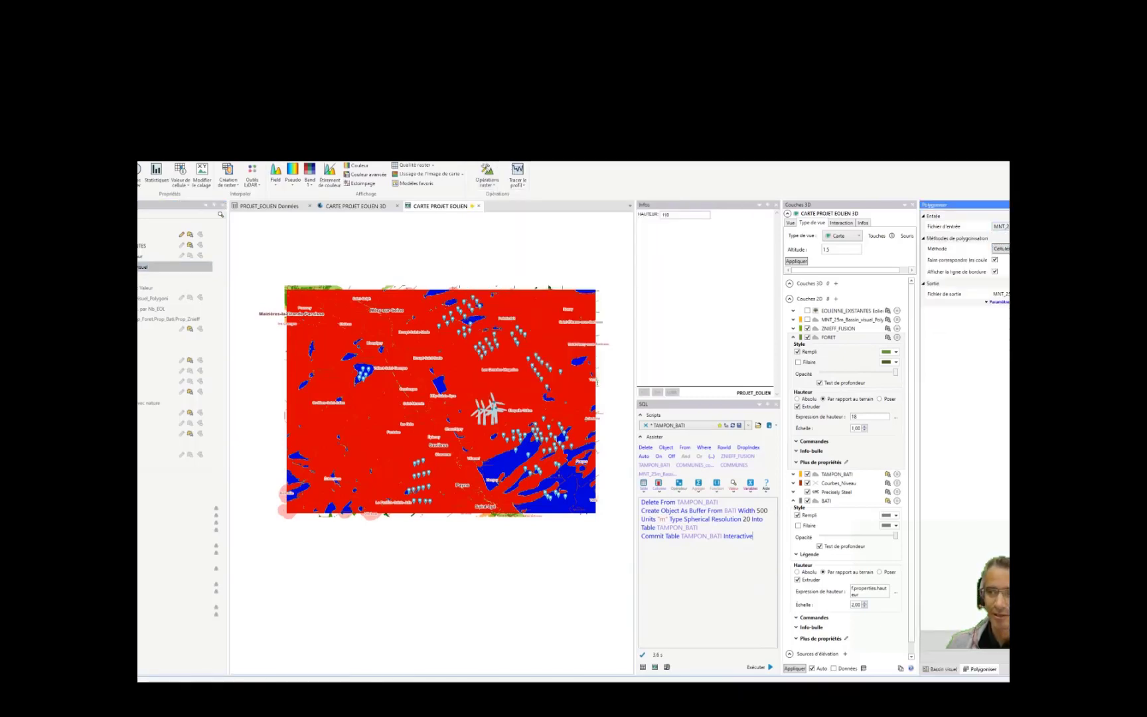
left_click(1001, 249)
left_click(1004, 259)
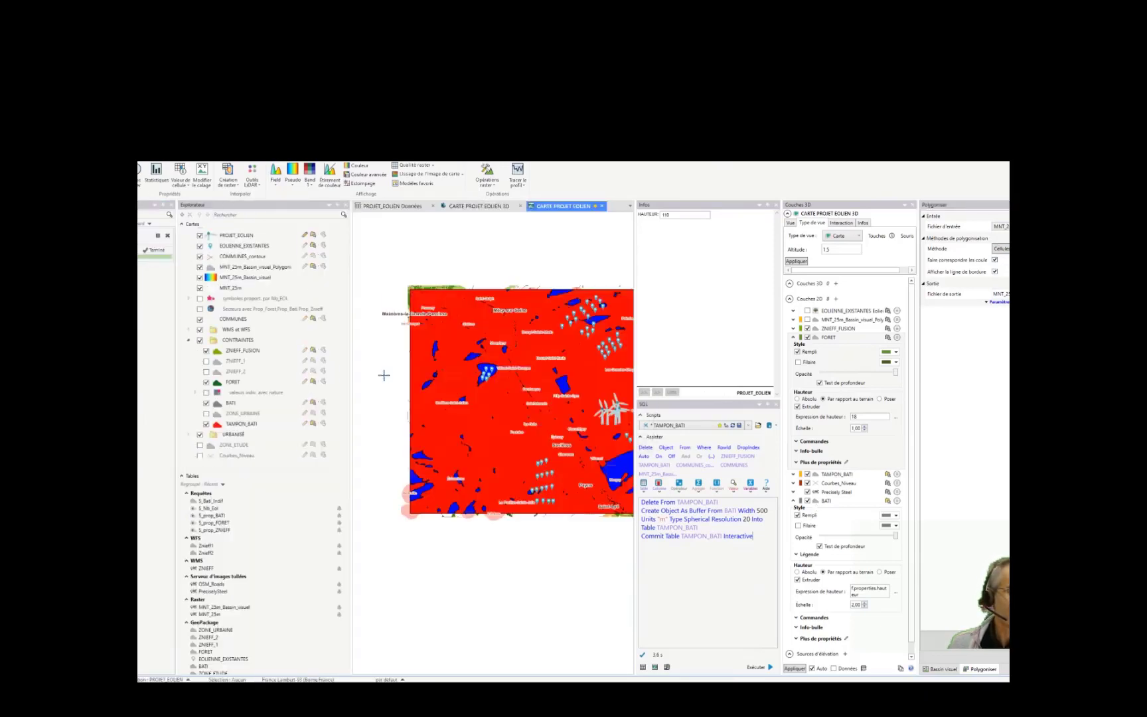
left_click(172, 206)
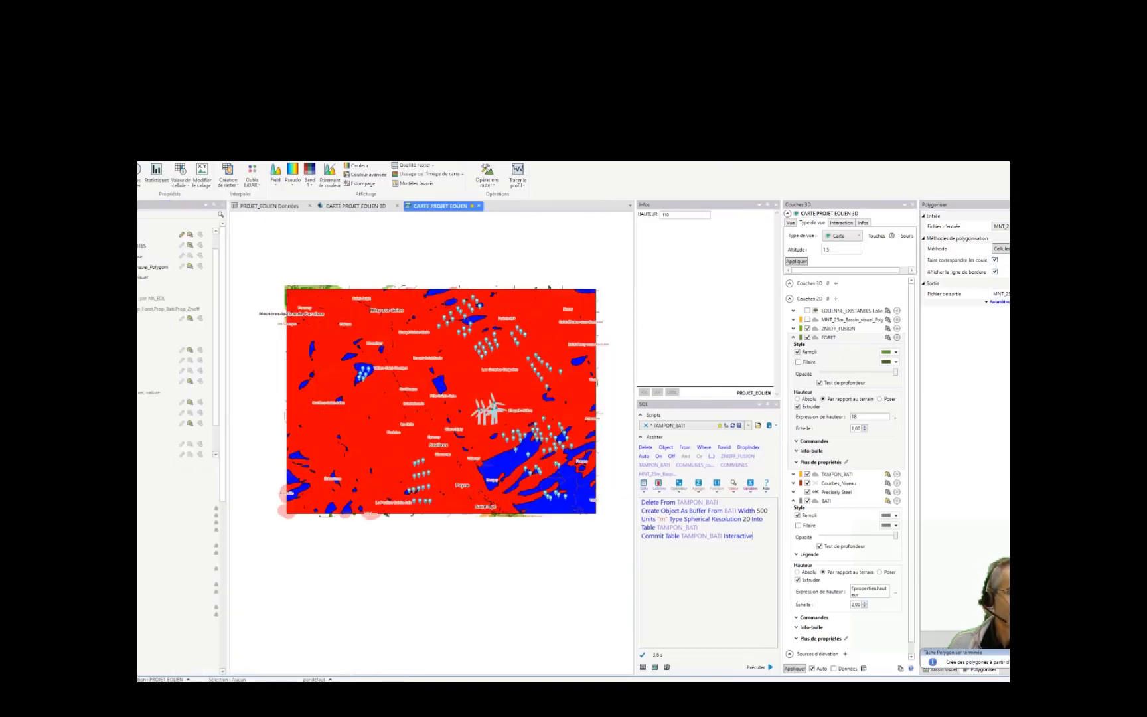
Create an individual-values thematic map from the MNT_25m_Bassin_visuel_Polygon table on the Valeur variable with the Régions ValIndiv Qualité Pastel template
left_click(140, 278)
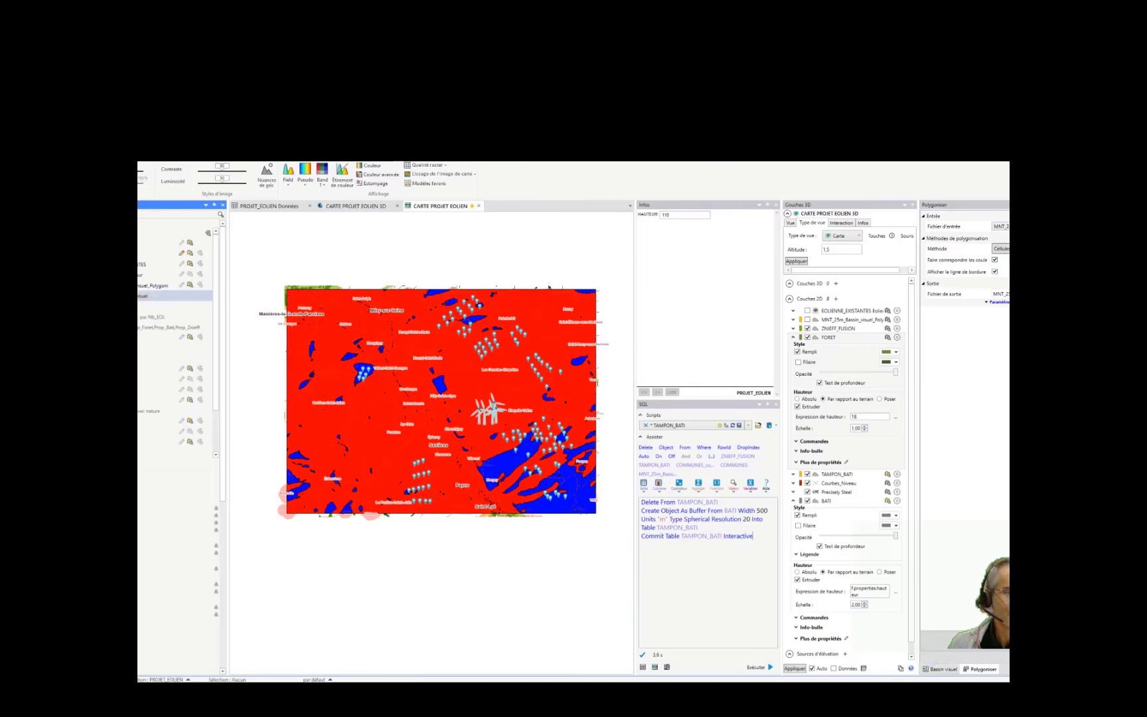
left_click(153, 286)
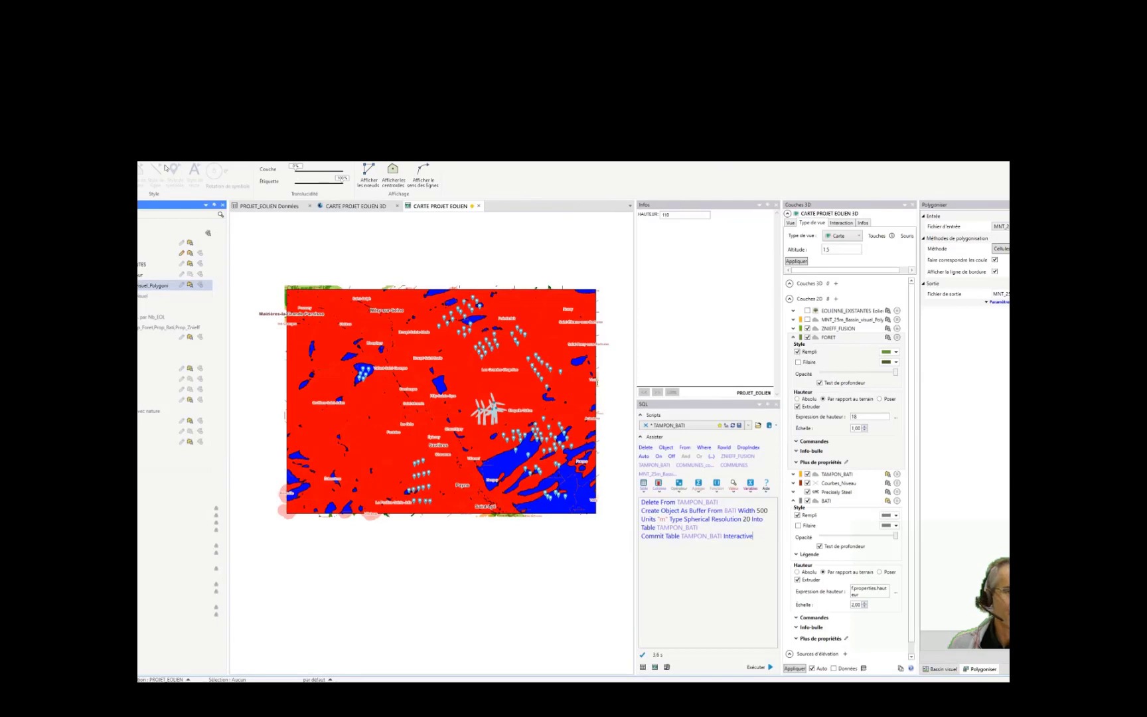
left_click(153, 156)
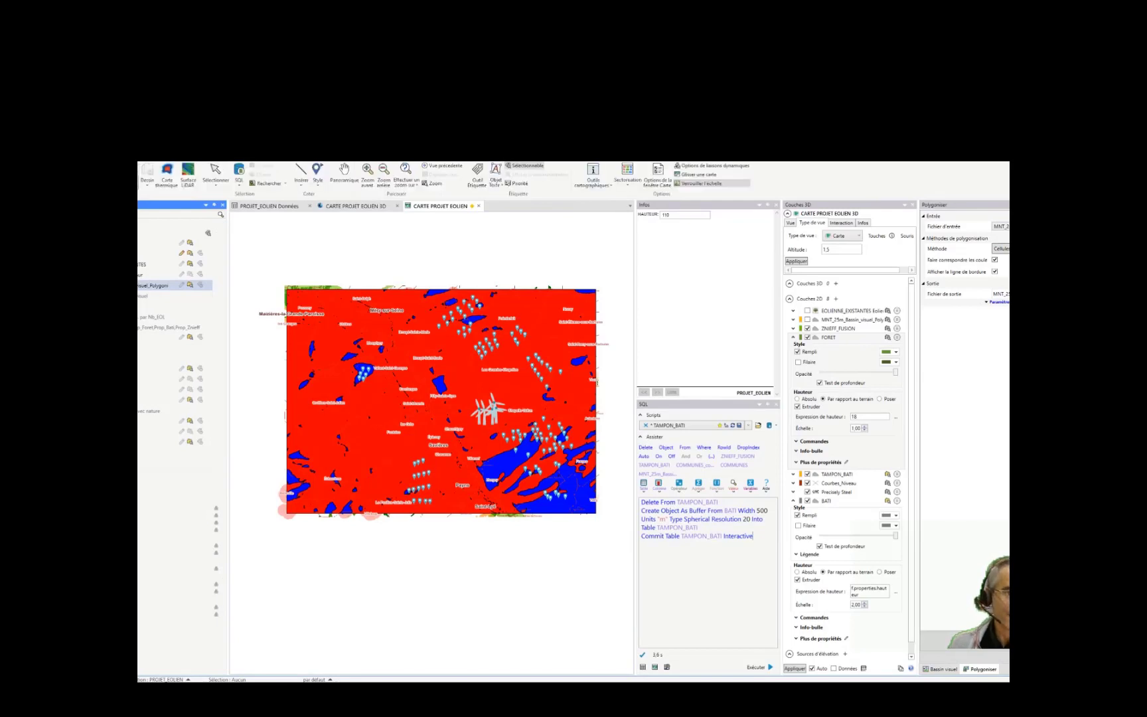
left_click(126, 173)
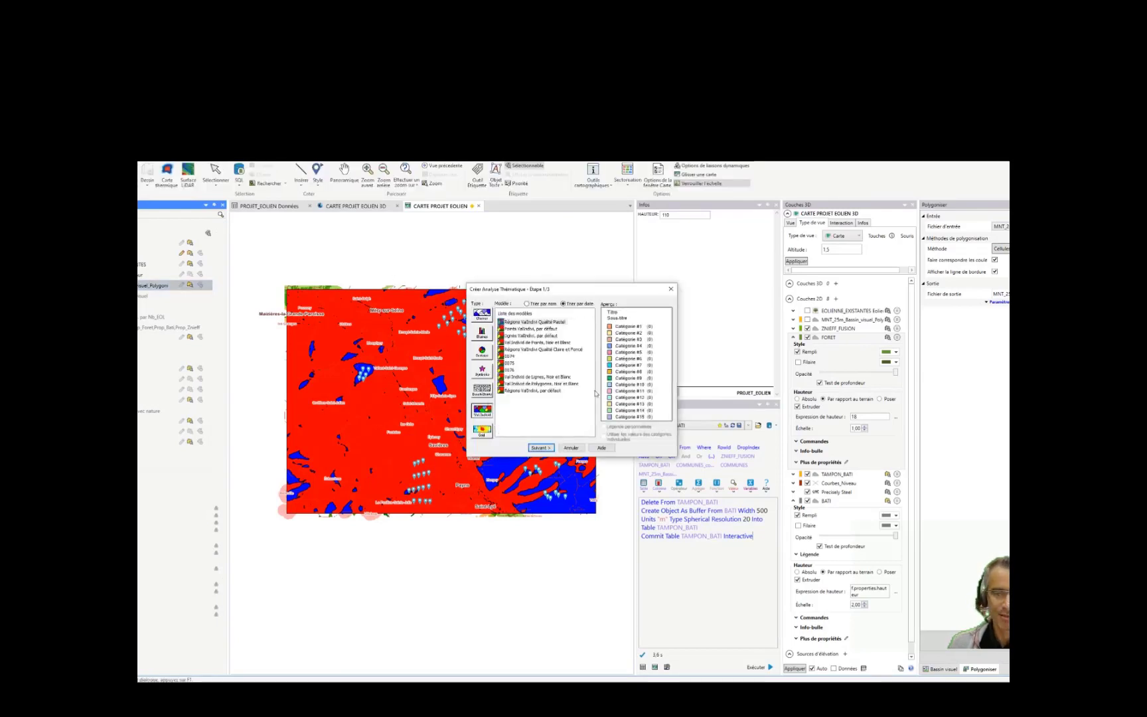
left_click(539, 448)
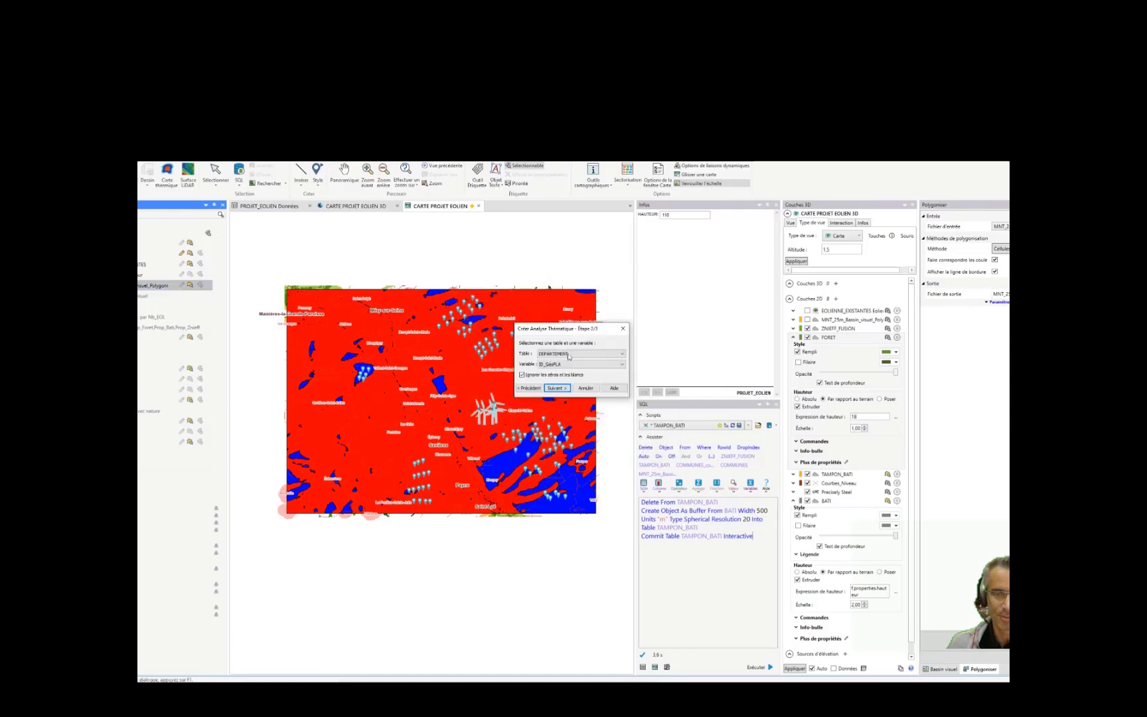
left_click(568, 357)
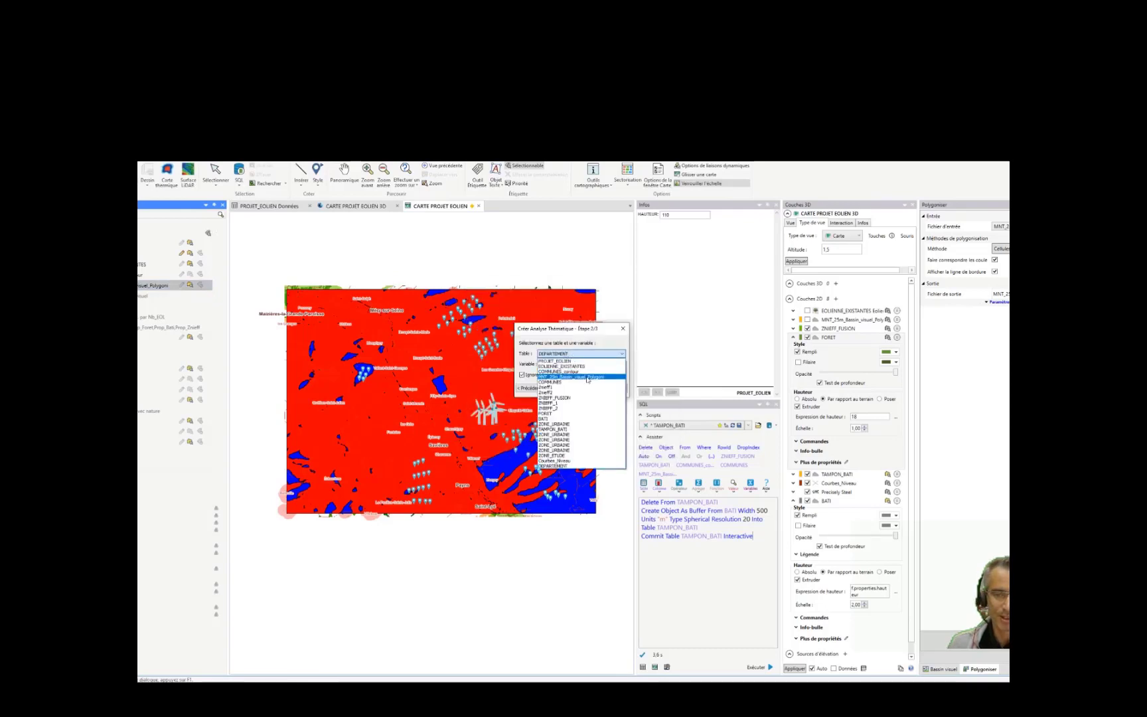
left_click(552, 367)
left_click(550, 375)
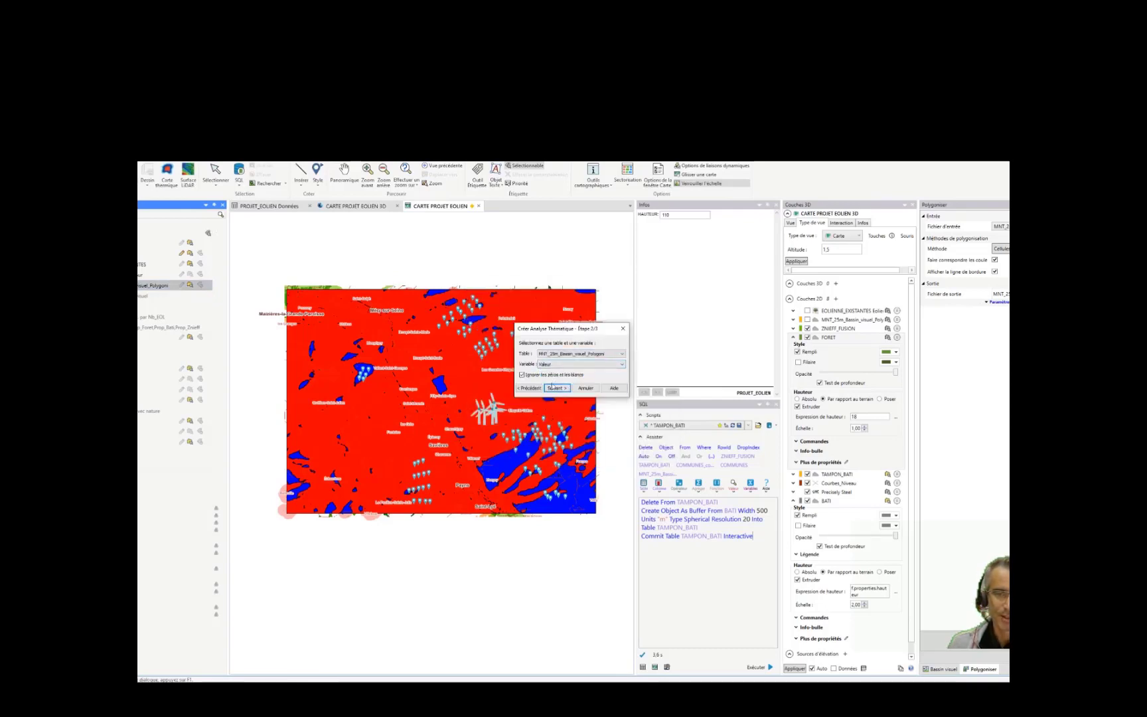
left_click(557, 388)
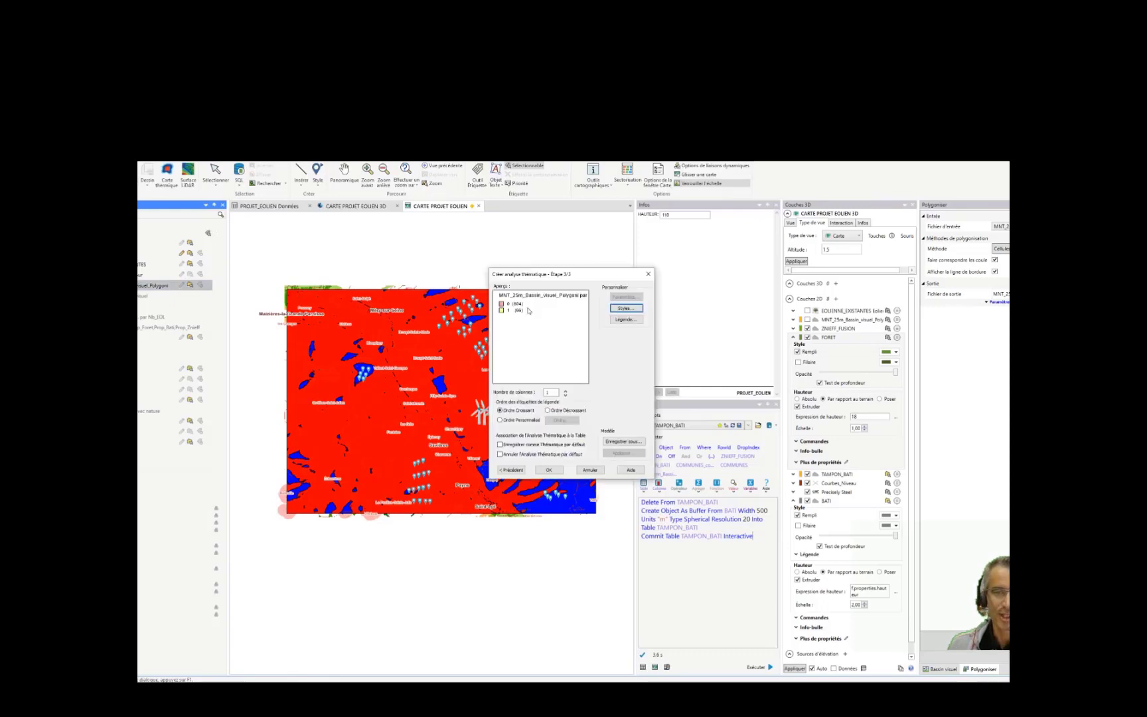
Style the thematic value 0 with a light green fill and no outline
left_click(623, 308)
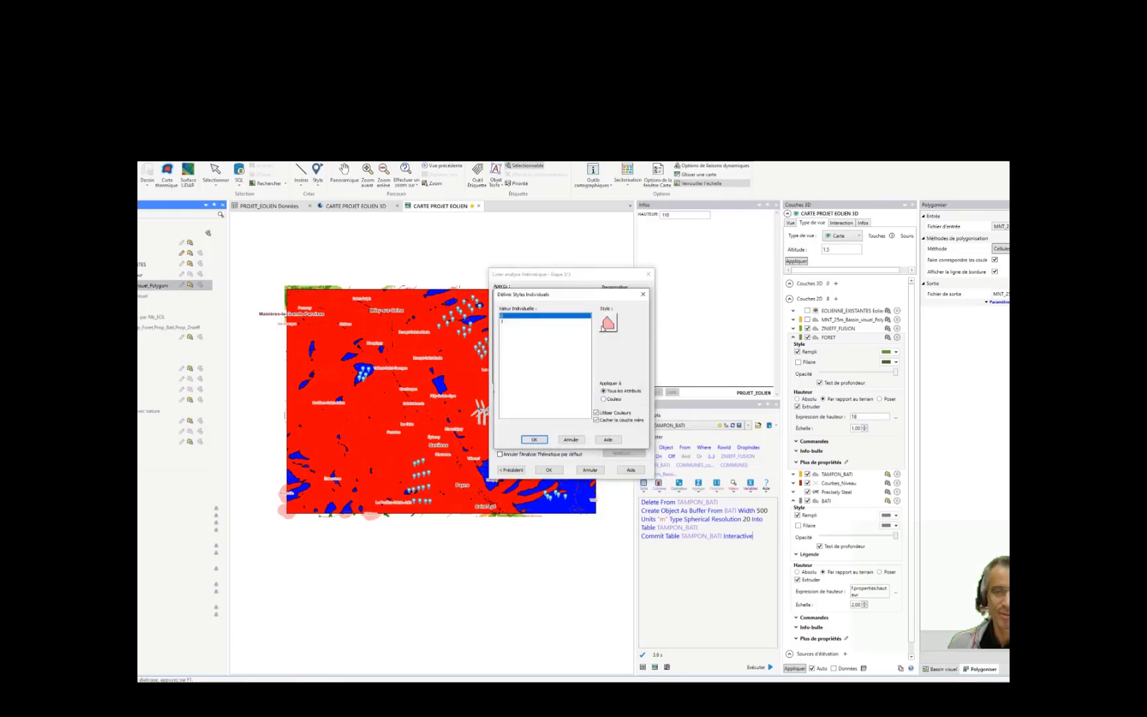
left_click(604, 326)
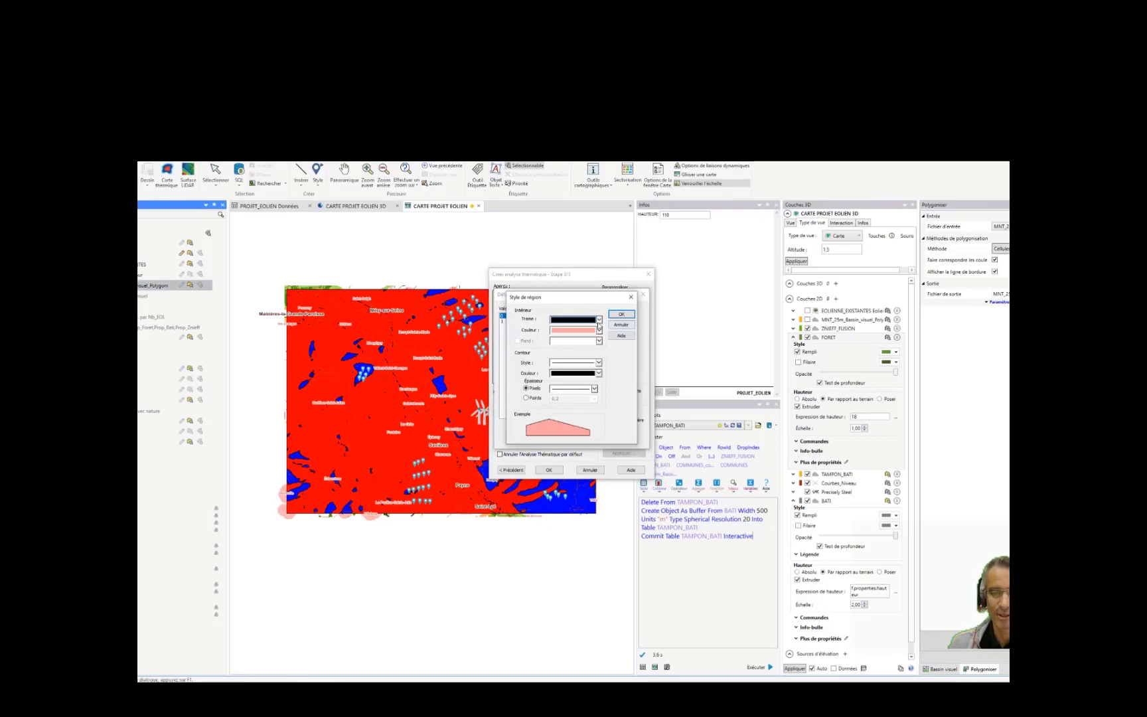
left_click(599, 330)
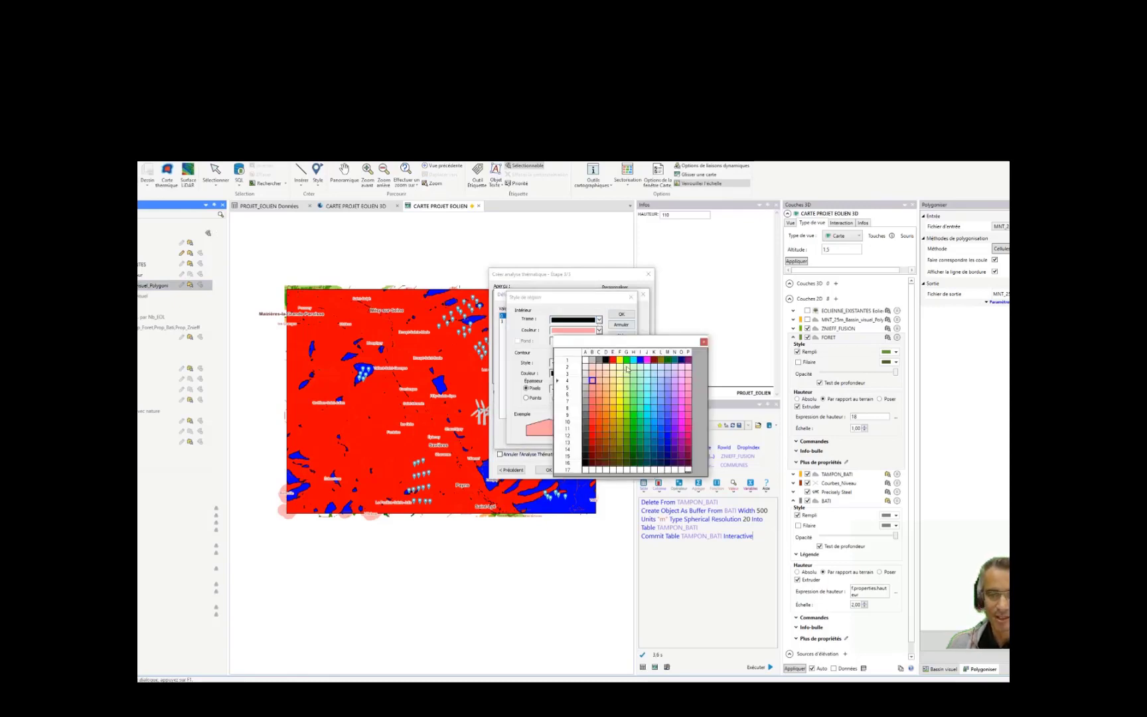
left_click(627, 369)
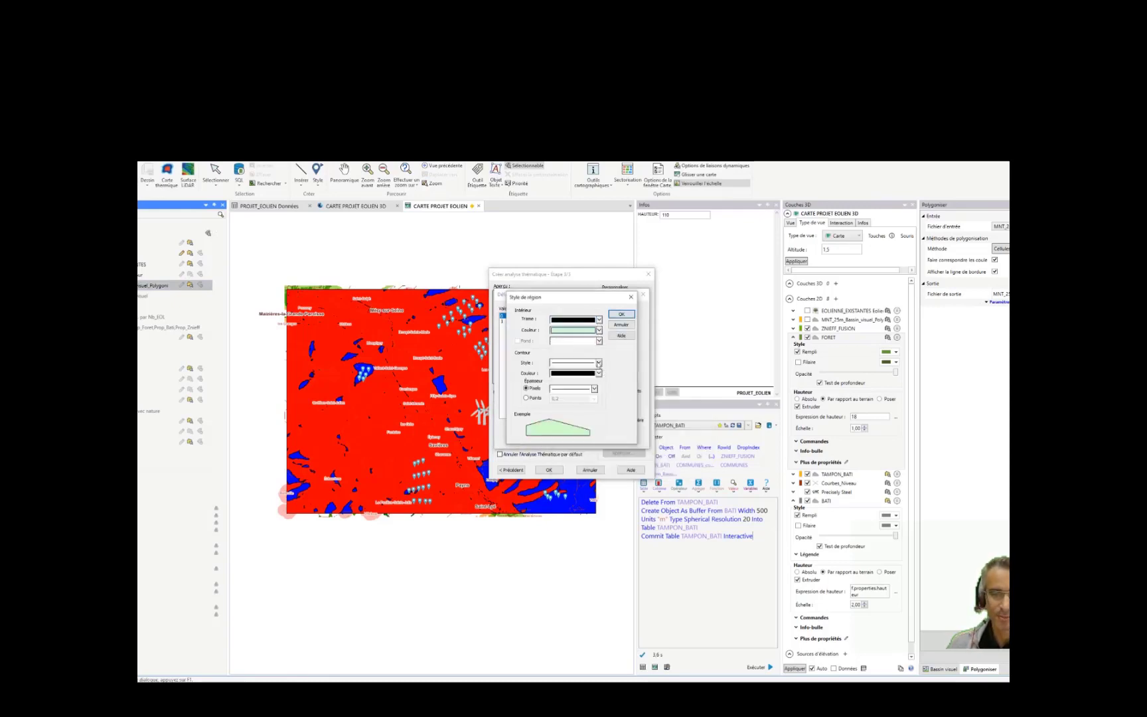
left_click(599, 364)
left_click(561, 379)
left_click(621, 314)
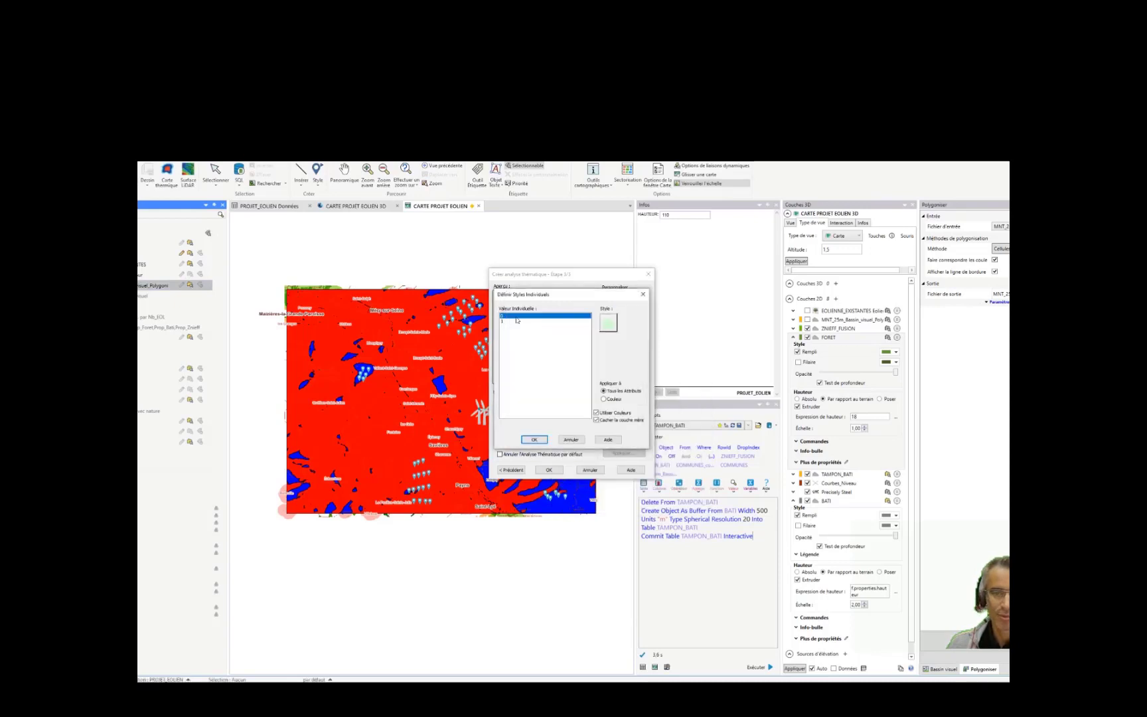
Style the thematic value 1 with an orange fill and no outline, and apply the theme to the map
left_click(533, 321)
left_click(609, 323)
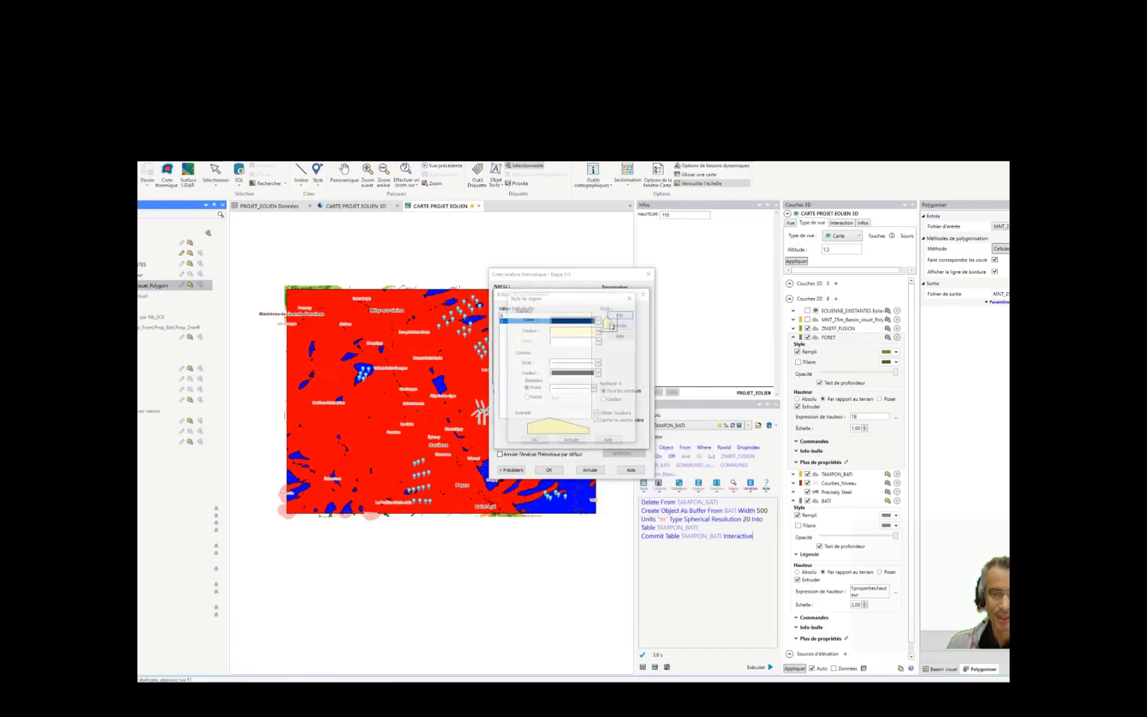
left_click(599, 329)
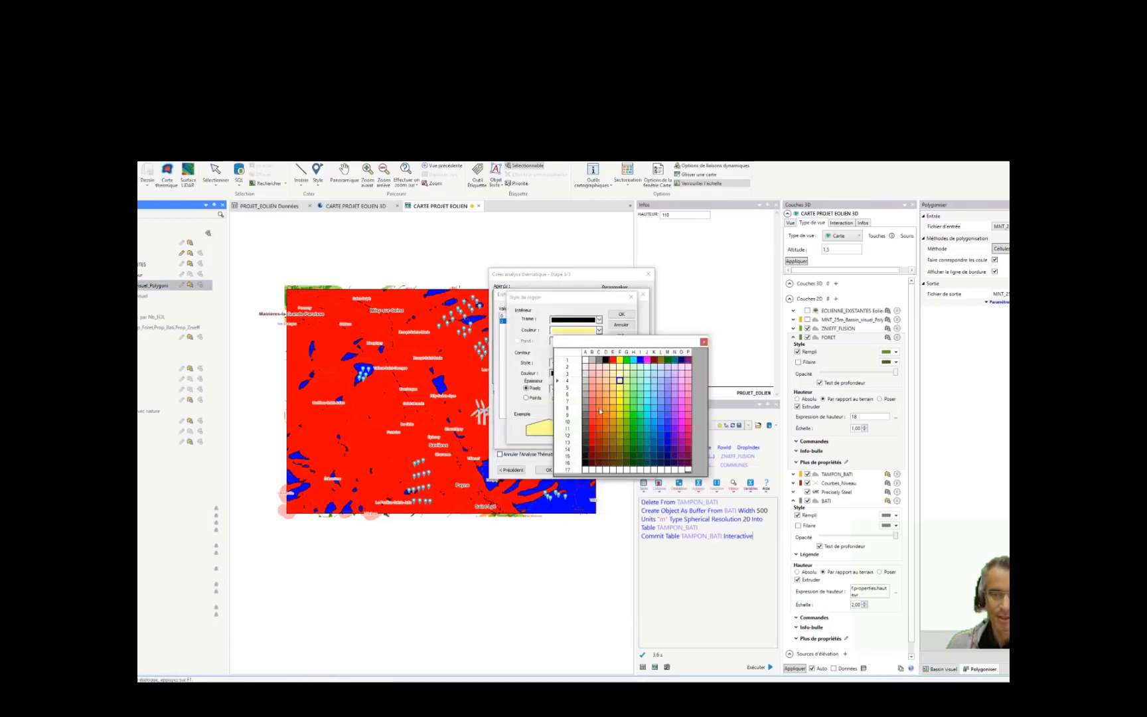
left_click(600, 412)
left_click(599, 364)
left_click(594, 389)
left_click(621, 314)
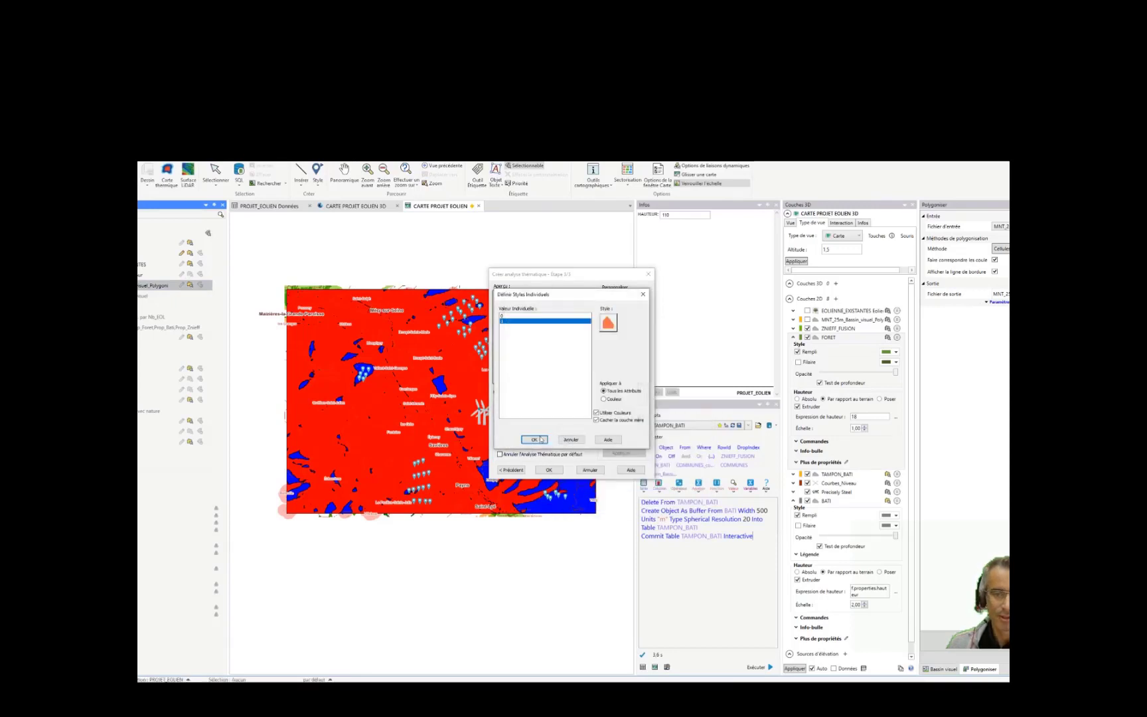
left_click(539, 439)
left_click(549, 470)
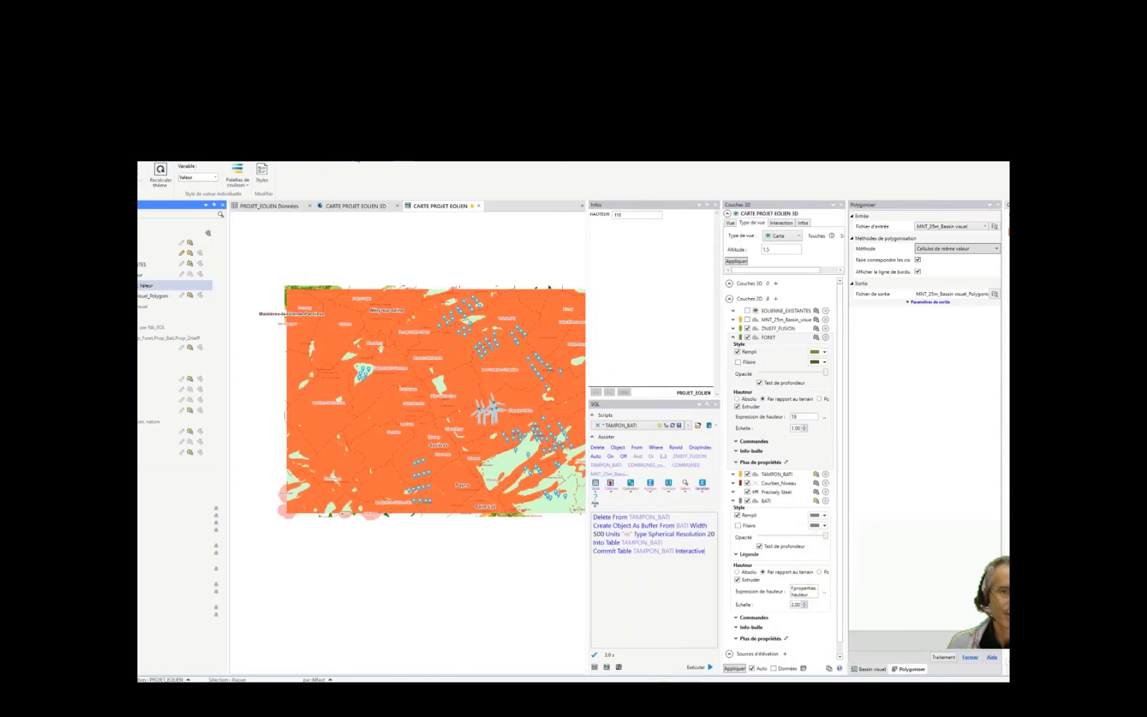
Make the Valeur theme semi-transparent and move it with the visibility polygon layer below the Bassin_visuel raster
left_click(334, 158)
left_click_drag(298, 168, 320, 171)
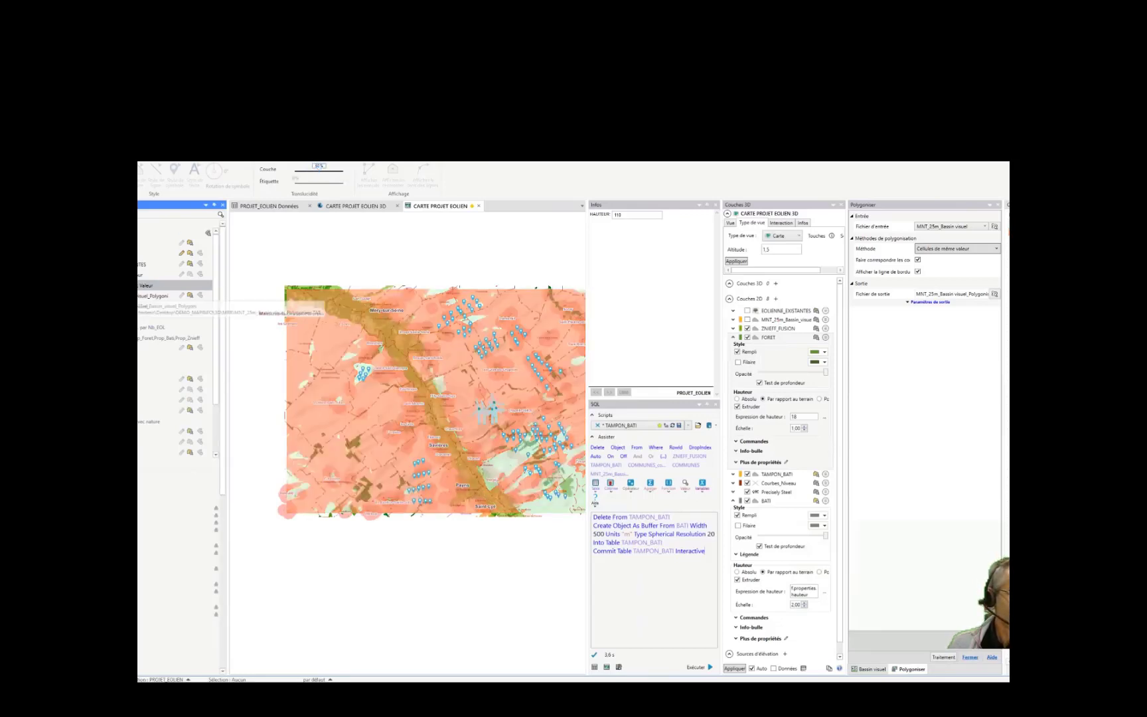
left_click(152, 296)
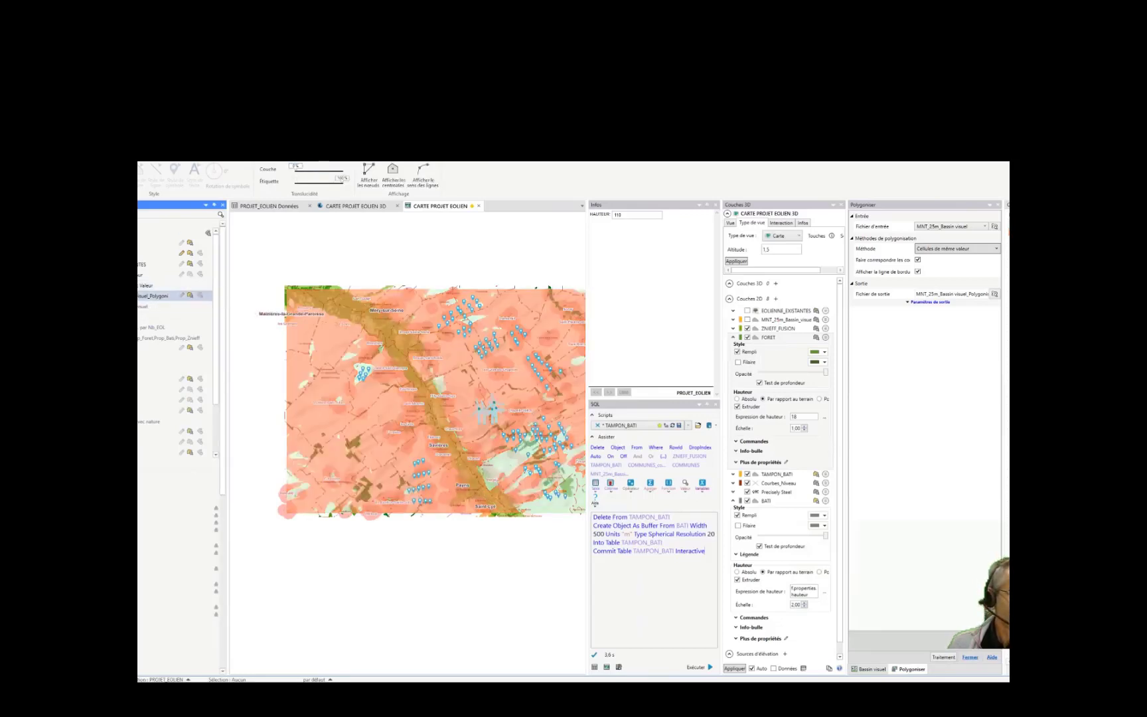
left_click(444, 376)
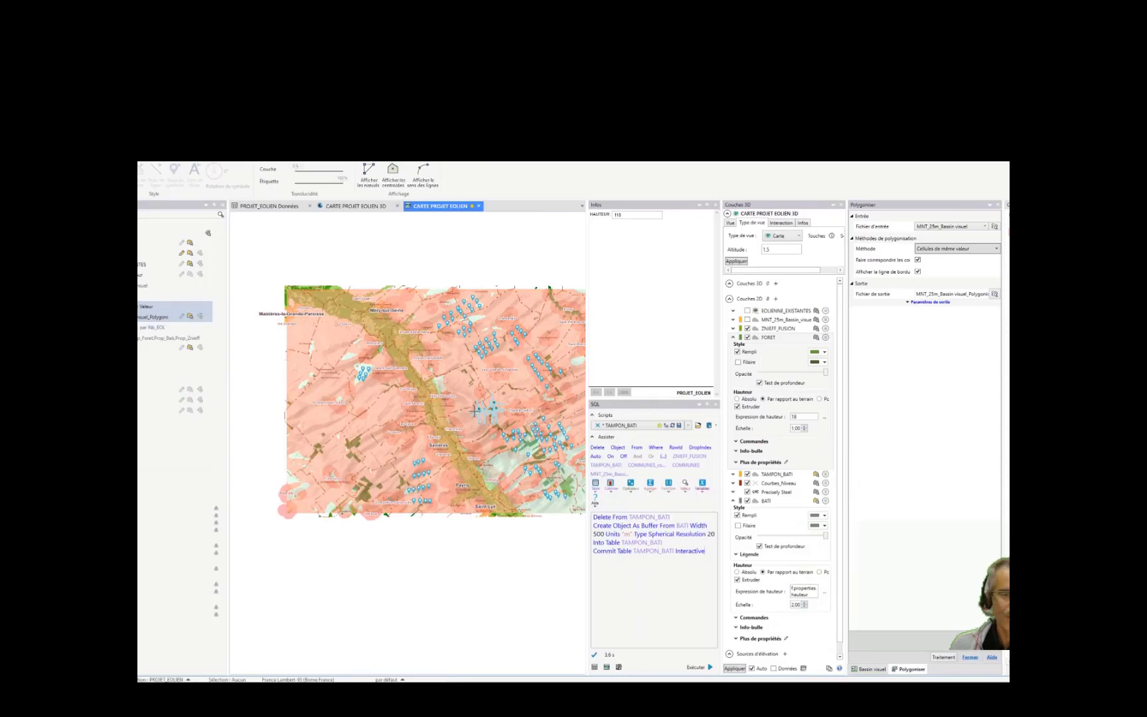
scroll(474, 407, "up", 2)
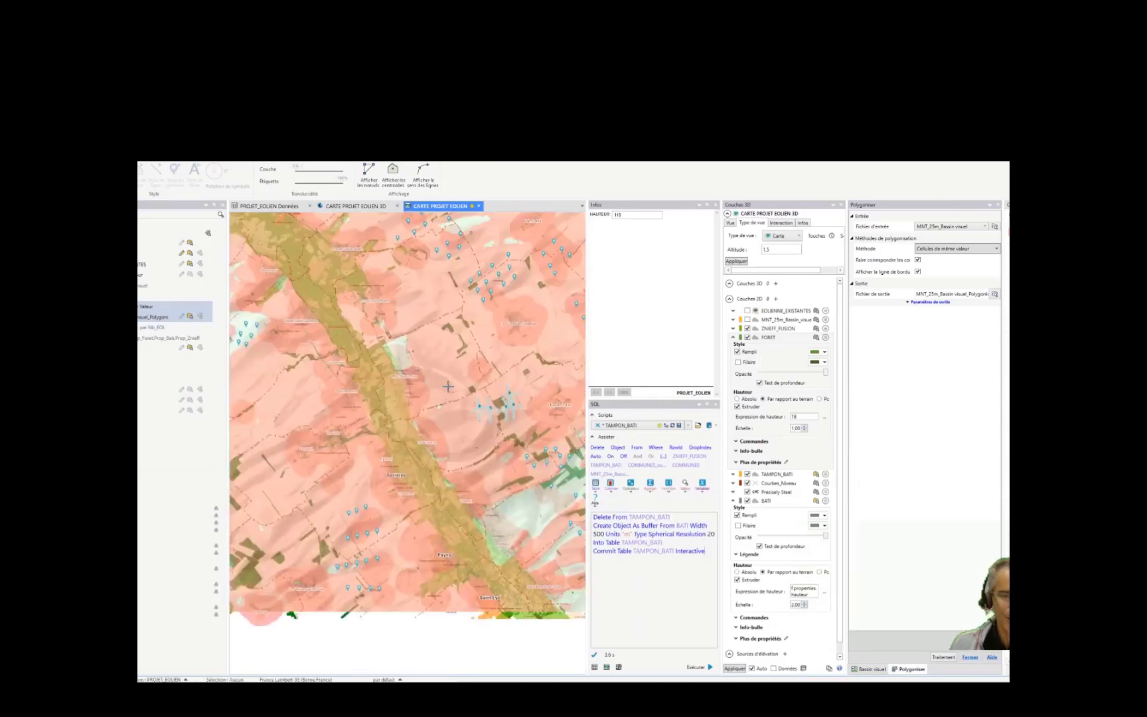
middle_click_drag(447, 388, 342, 371)
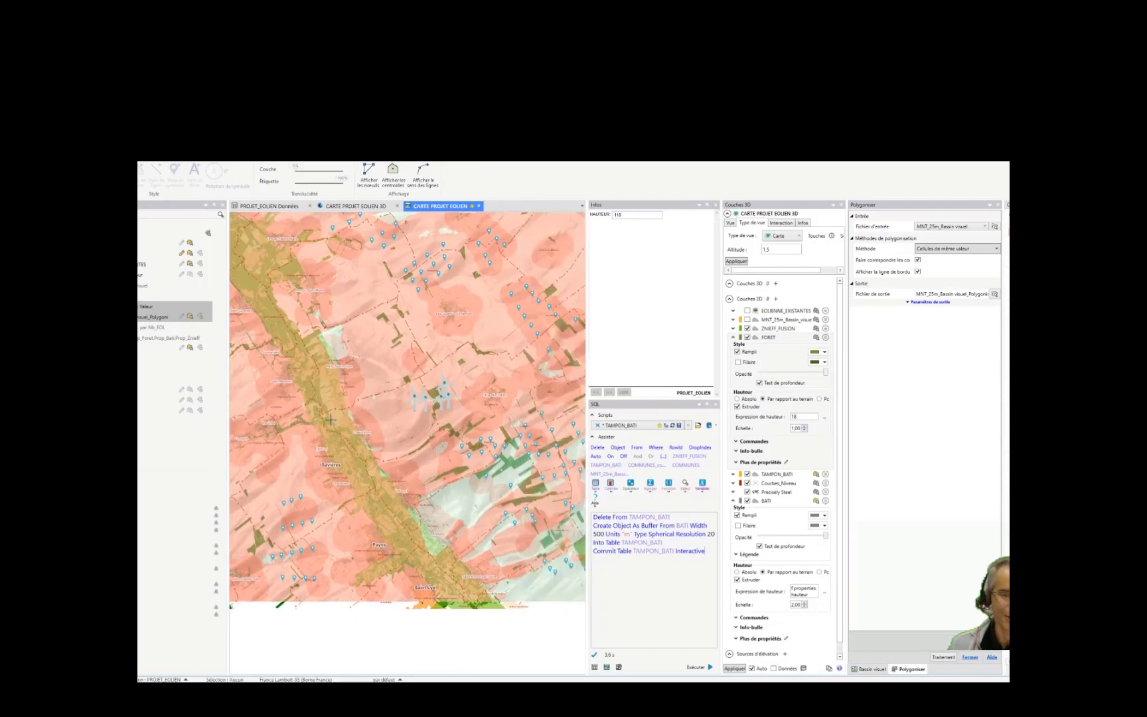
middle_click_drag(349, 413, 421, 435)
middle_click_drag(459, 398, 469, 392)
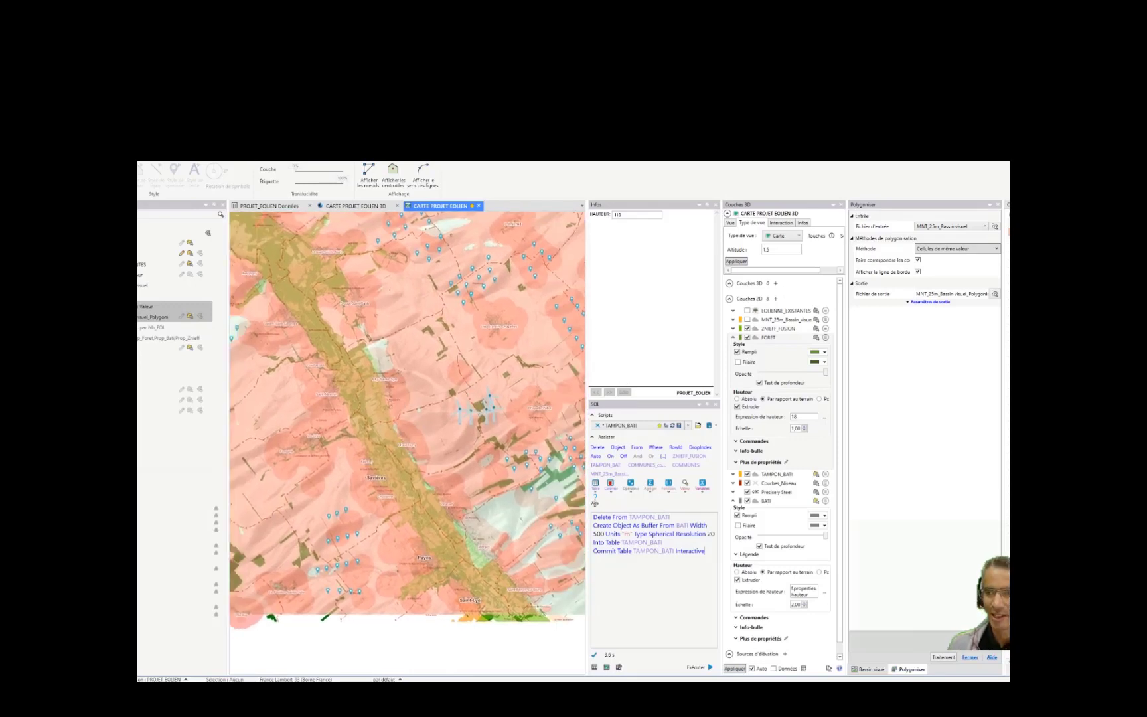
Close the Polygoniser and Bassin visuel tools
left_click(1007, 205)
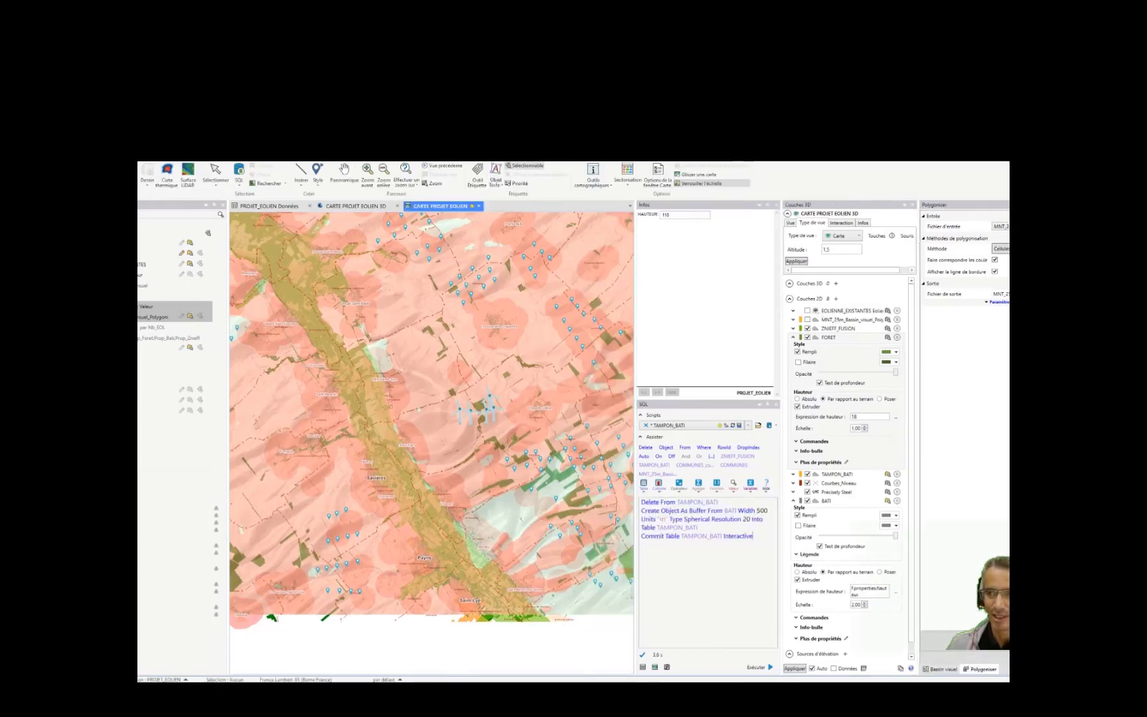
left_click(1007, 205)
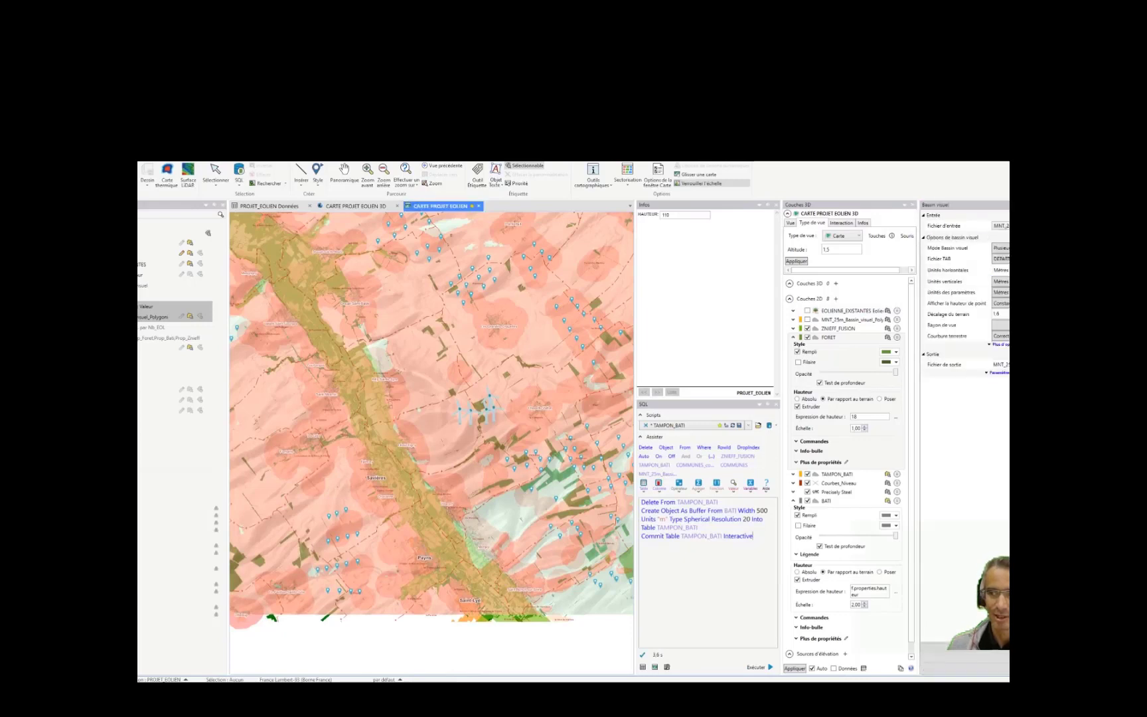
left_click(1057, 205)
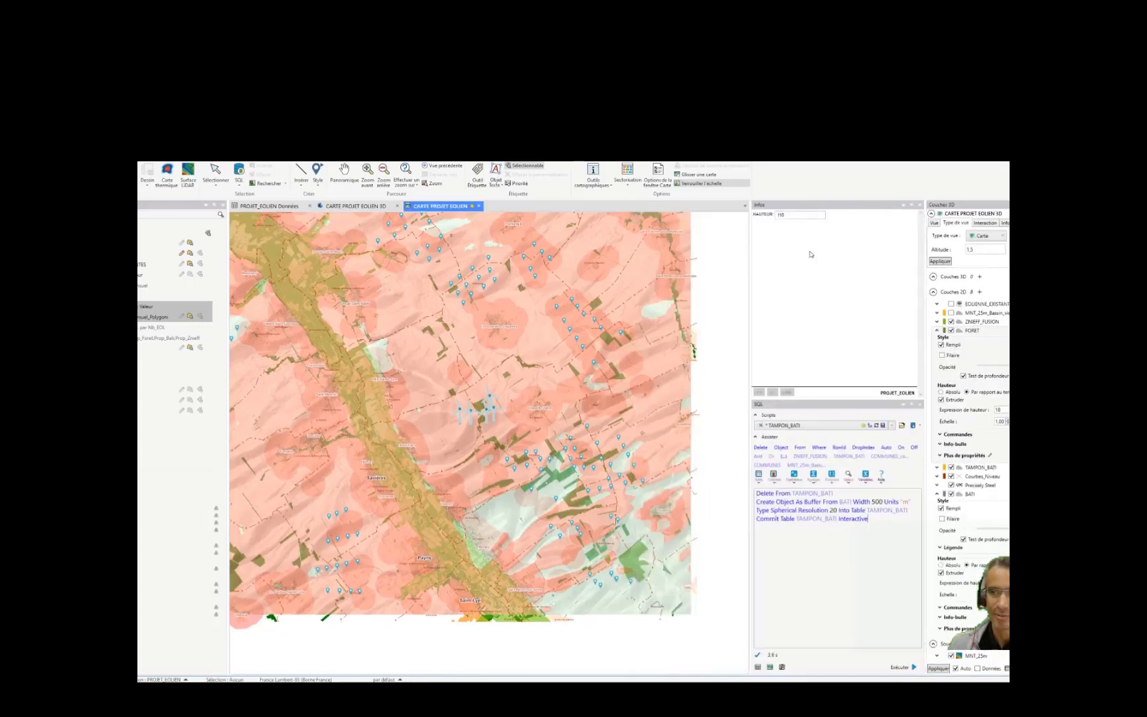
Examine the extruded forests and buildings on the terrain in the CARTE PROJET EOLIEN 3D map, up close and from afar
left_click(339, 206)
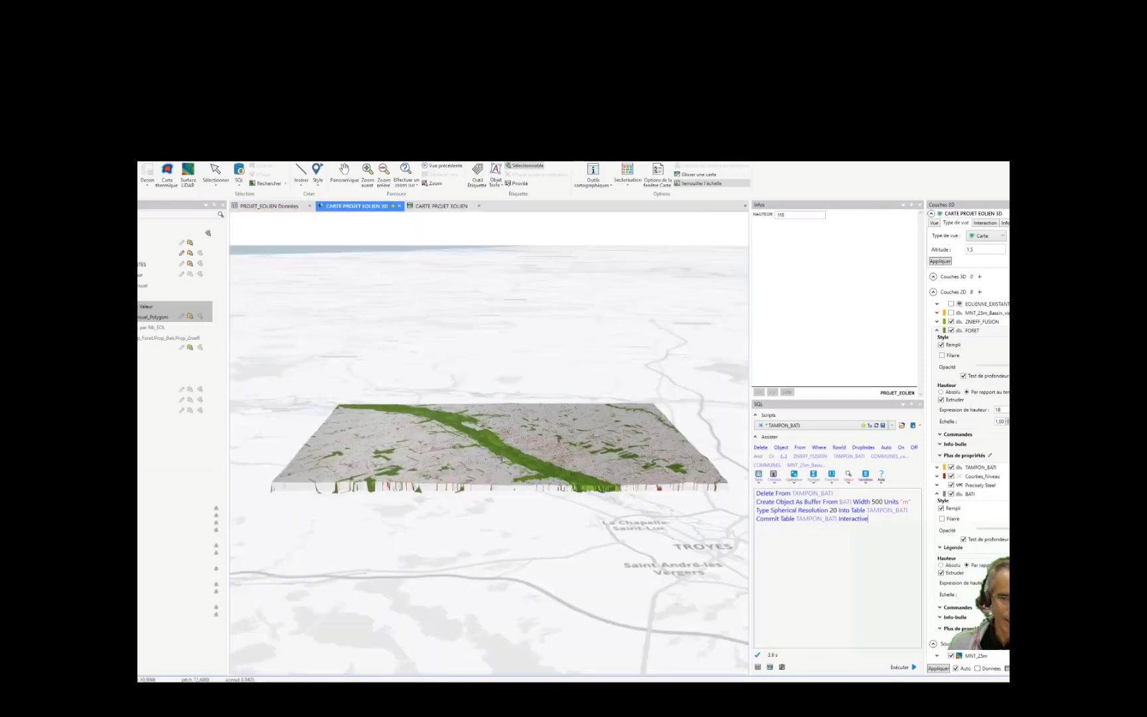
scroll(493, 455, "up", 3)
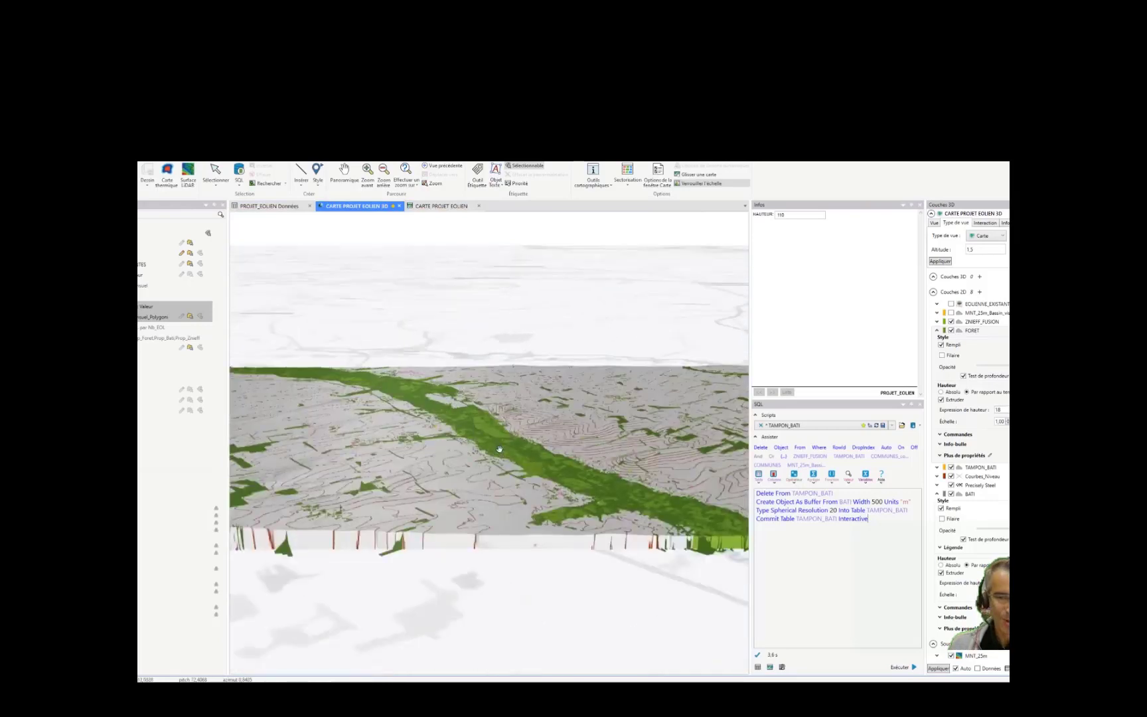
scroll(493, 454, "up", 3)
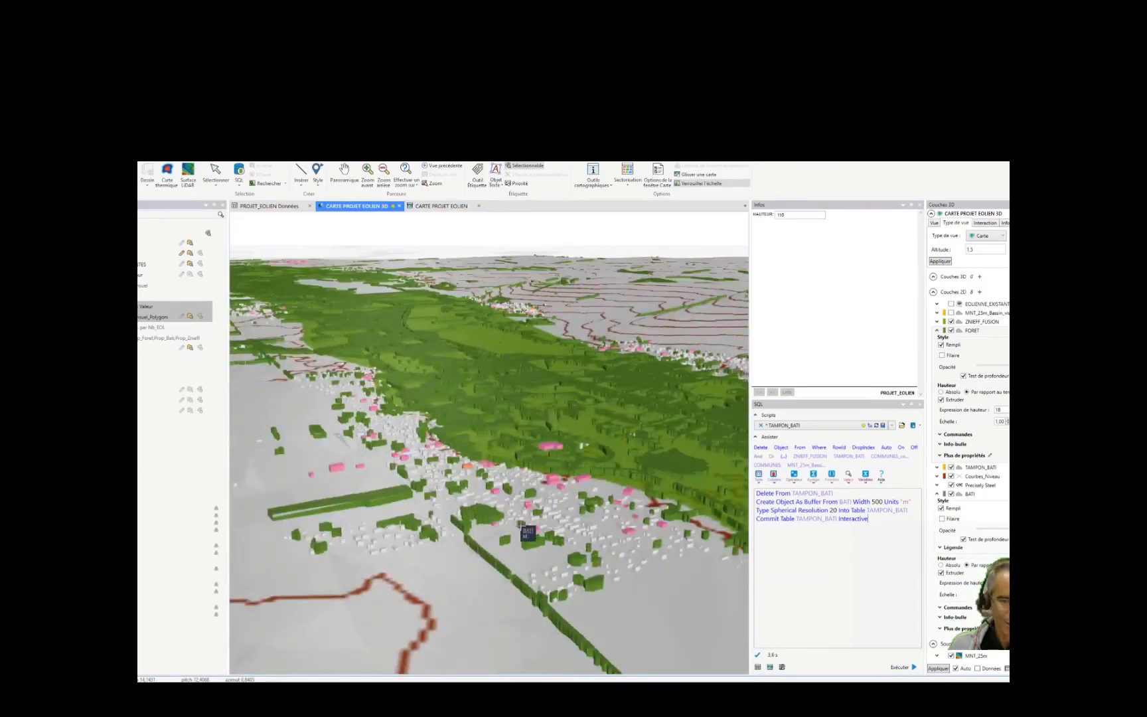
scroll(526, 507, "up", 1)
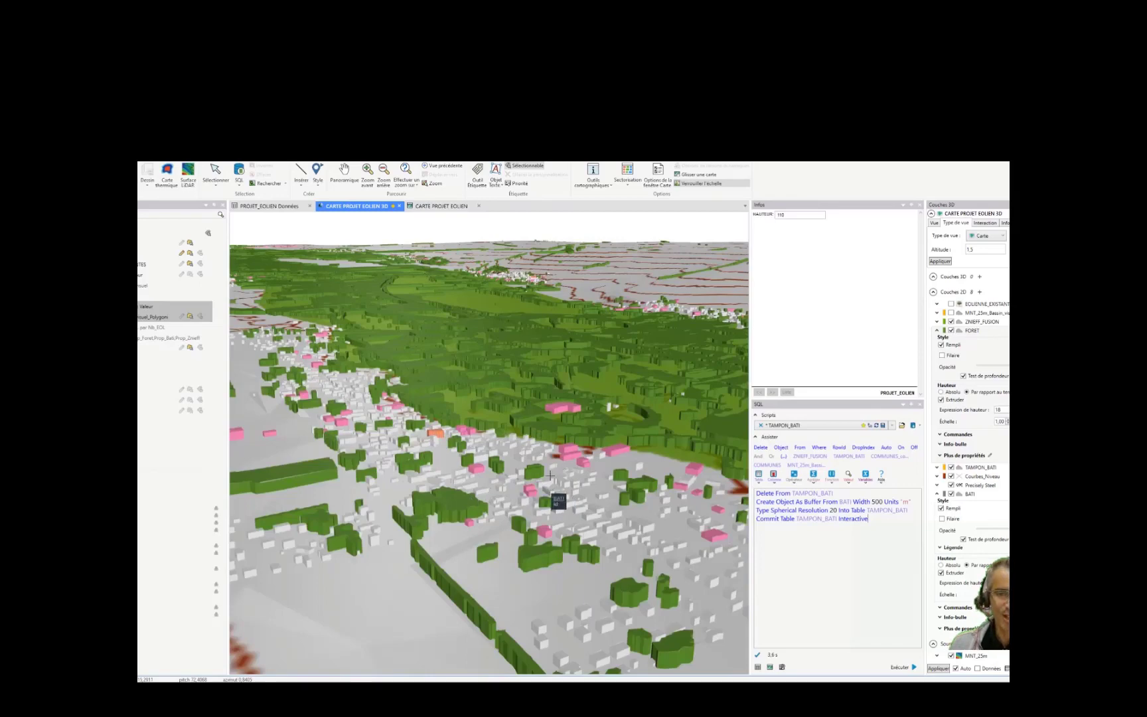
scroll(555, 465, "down", 5)
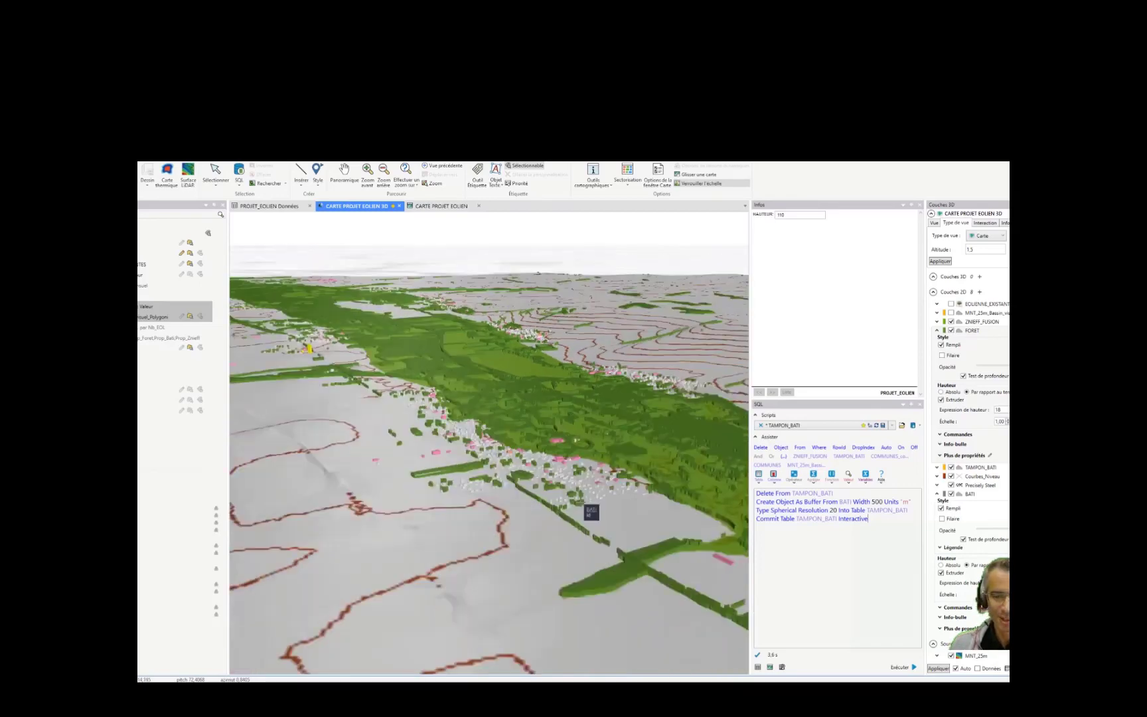
scroll(580, 503, "down", 2)
middle_click_drag(579, 507, 534, 428)
scroll(554, 492, "down", 5)
scroll(606, 487, "up", 3)
scroll(534, 428, "down", 2)
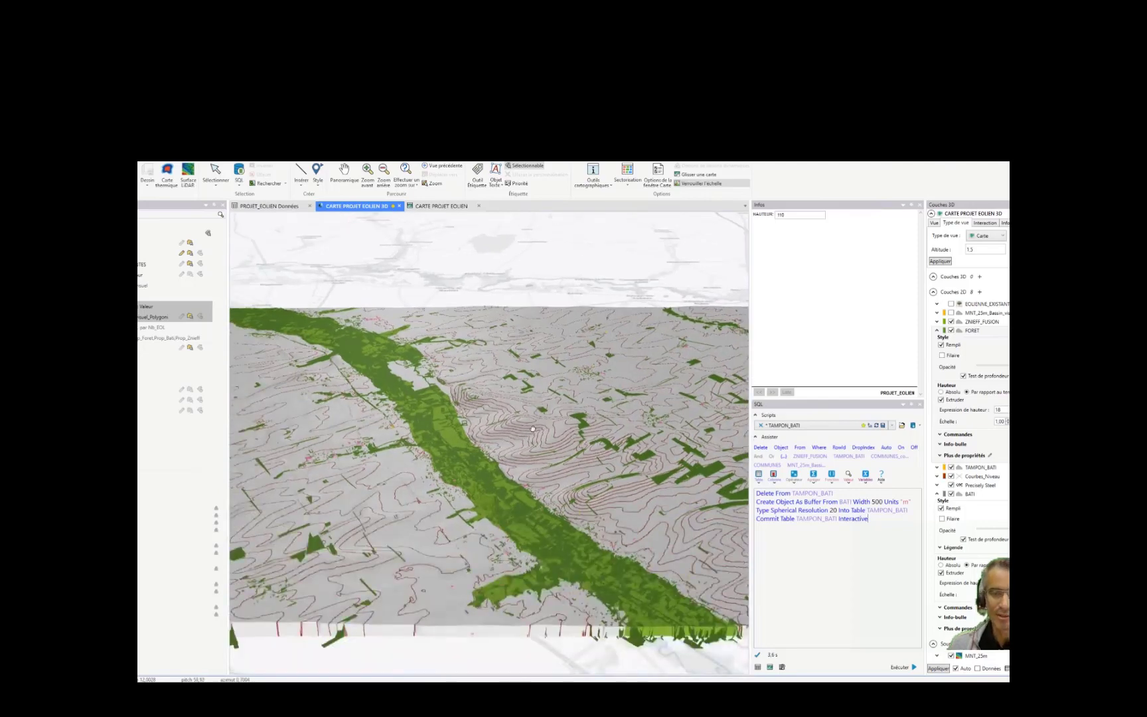
Show the existing wind turbines layer (EOLIENNE_EXISTANTES) in the 3D map and frame the whole study area at an oblique angle
left_click(951, 304)
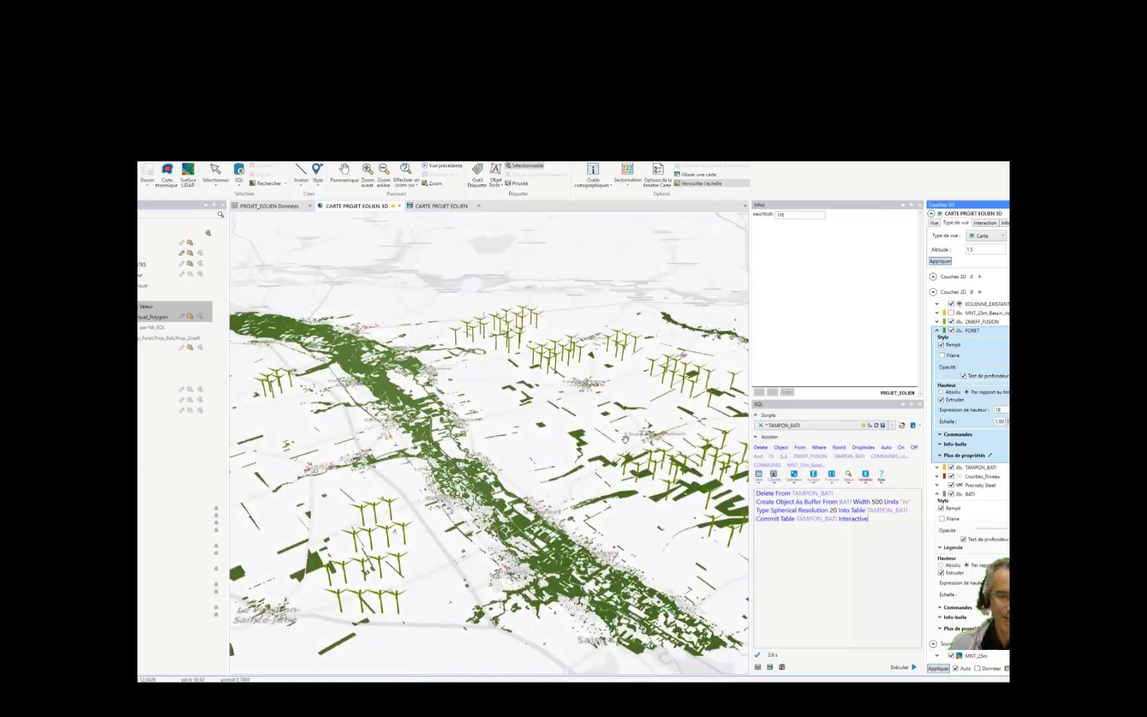
left_click_drag(498, 490, 595, 474)
scroll(534, 492, "down", 3)
scroll(535, 494, "down", 3)
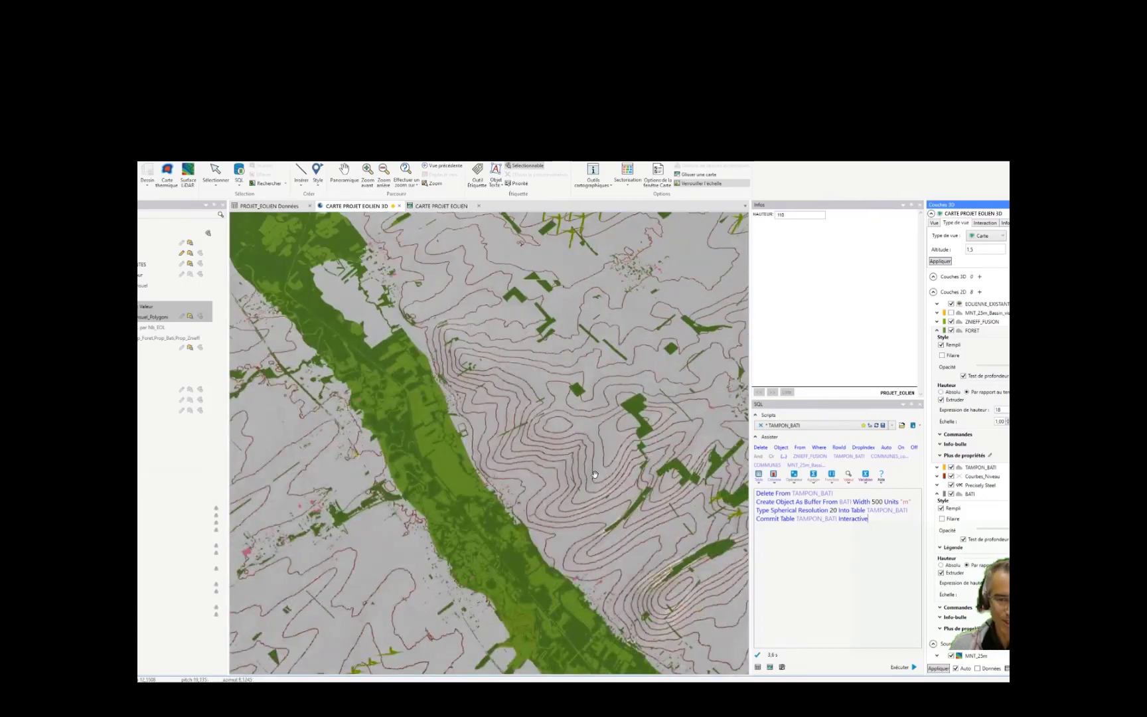
scroll(594, 475, "down", 3)
left_click_drag(565, 486, 525, 470)
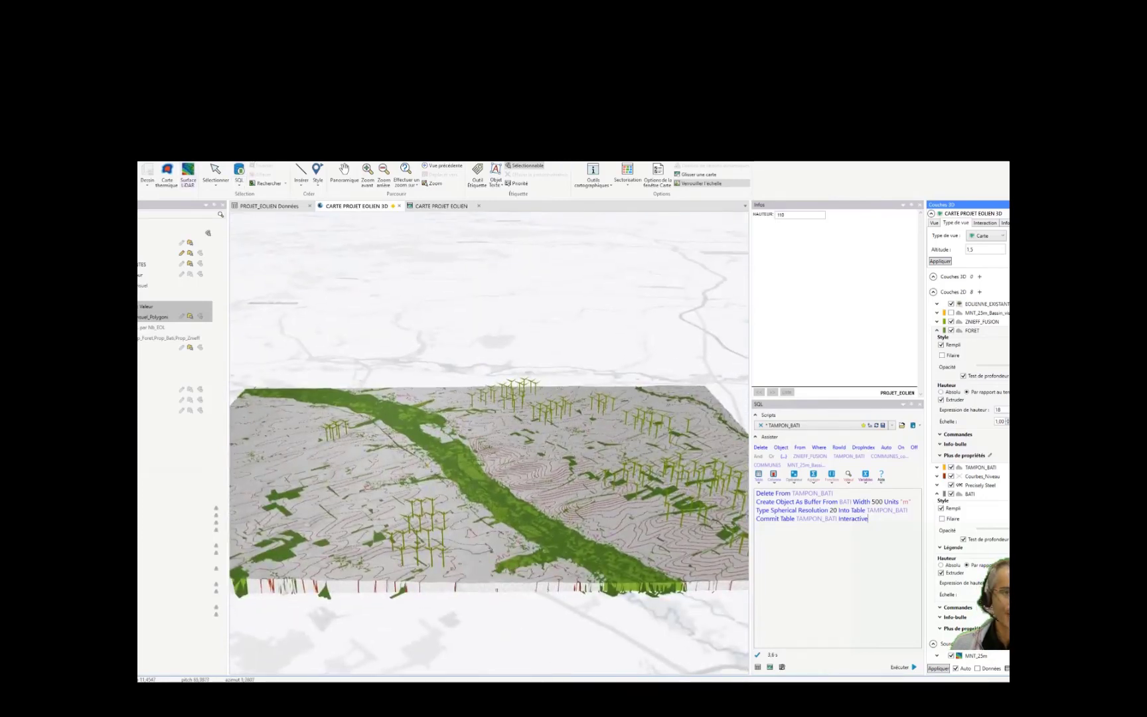
Add a 3D shape layer for PROJET_EOLIEN to the 3D map, using the Eolienne_projet.glb model
left_click(239, 157)
left_click(151, 174)
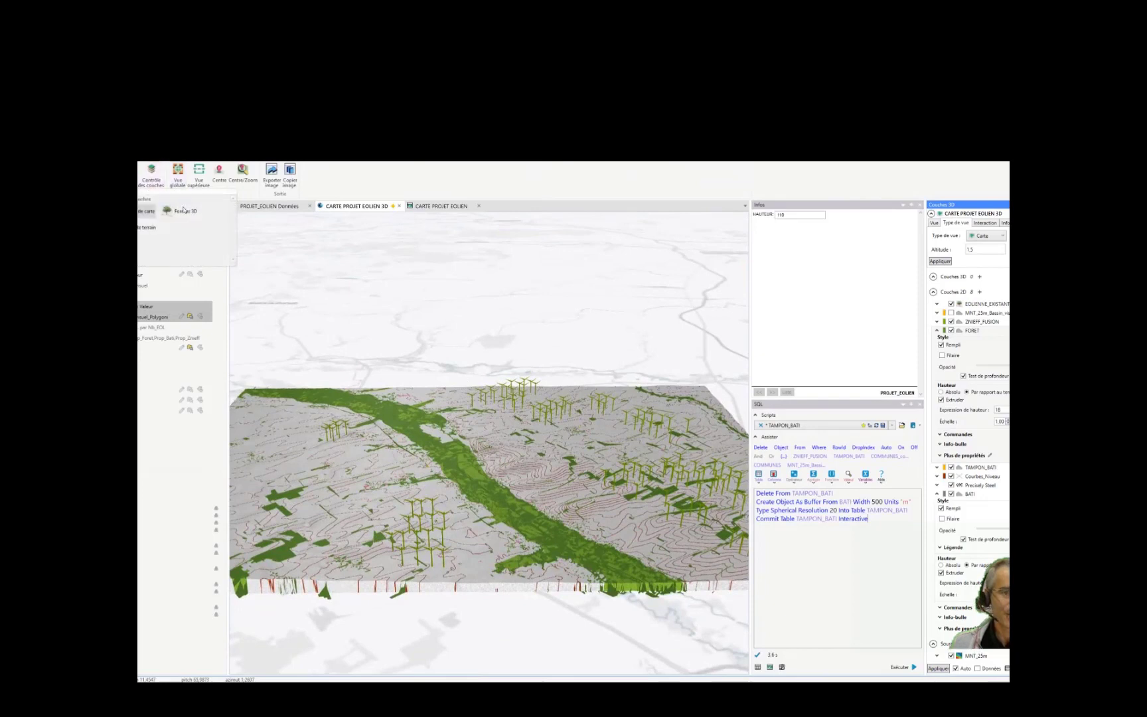
left_click(186, 211)
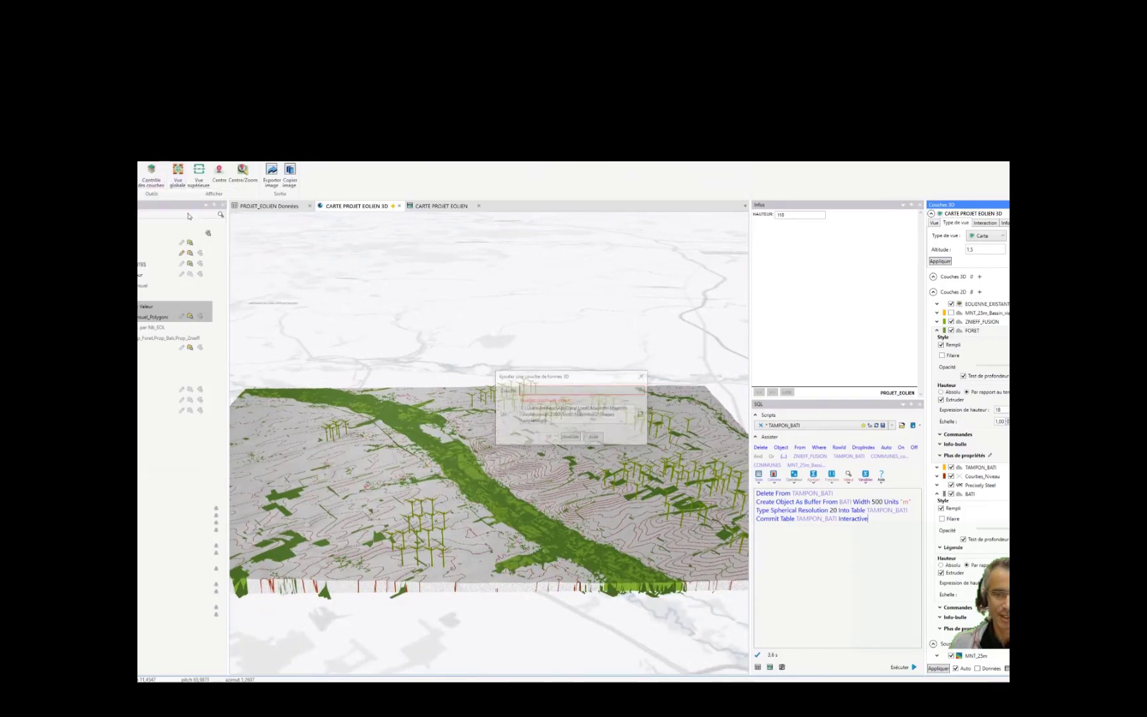
left_click(555, 391)
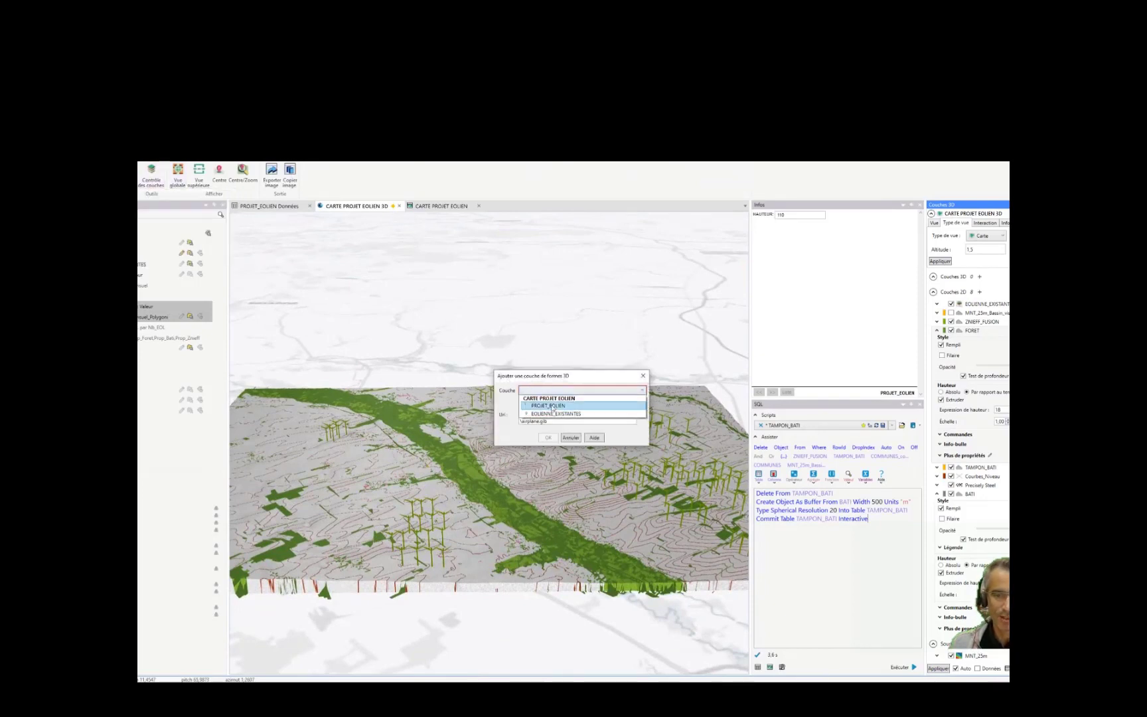
left_click(553, 406)
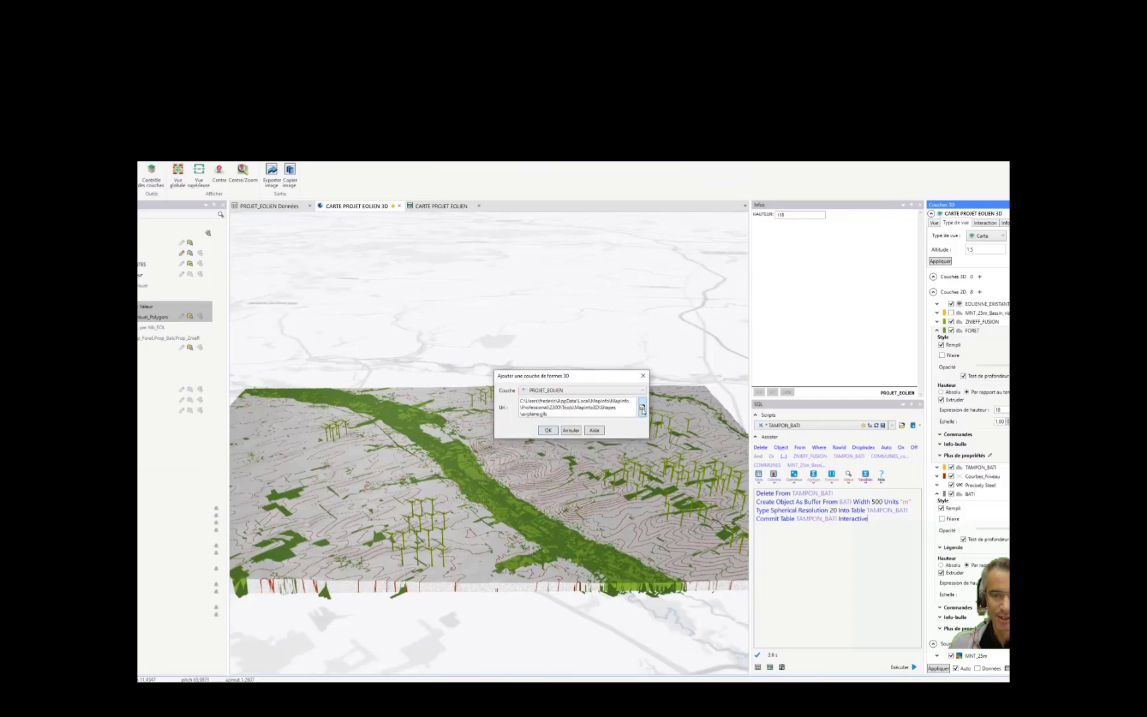
left_click(643, 413)
left_click(330, 293)
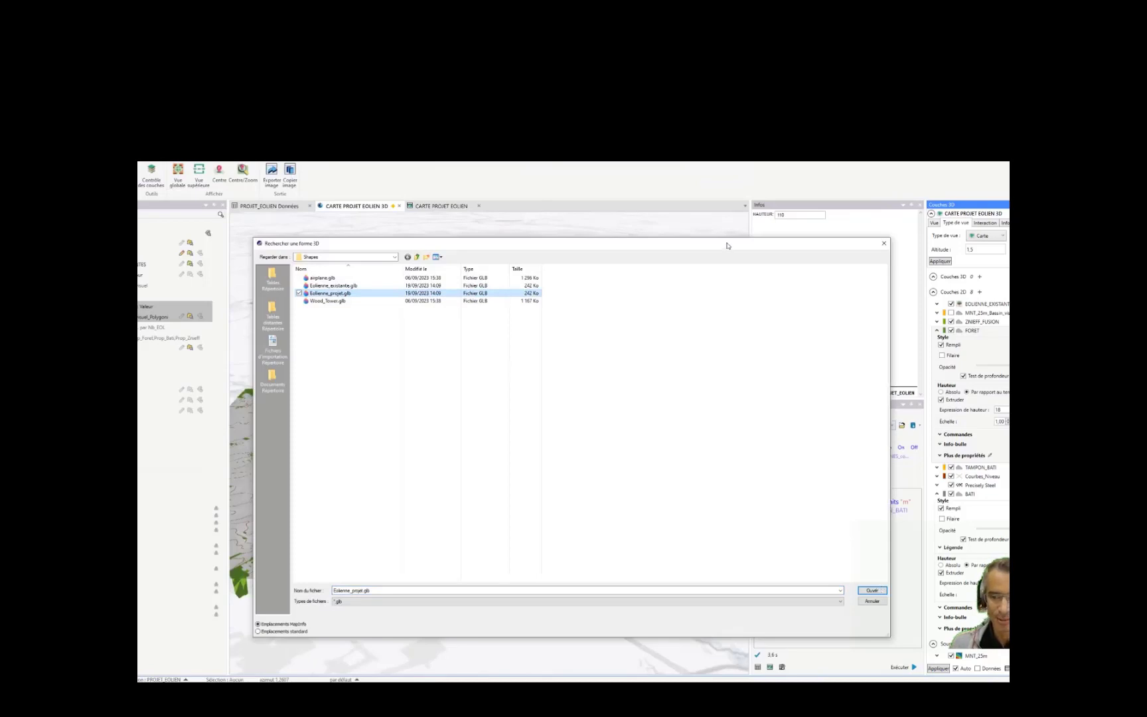
left_click_drag(727, 246, 642, 248)
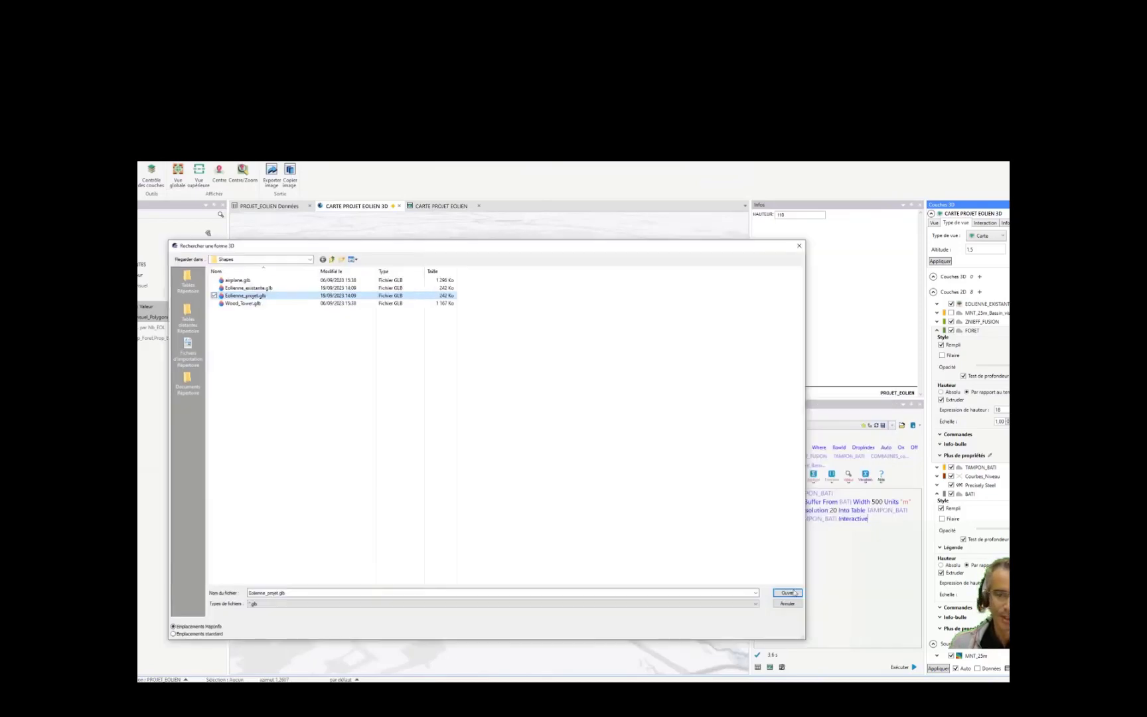
left_click(790, 592)
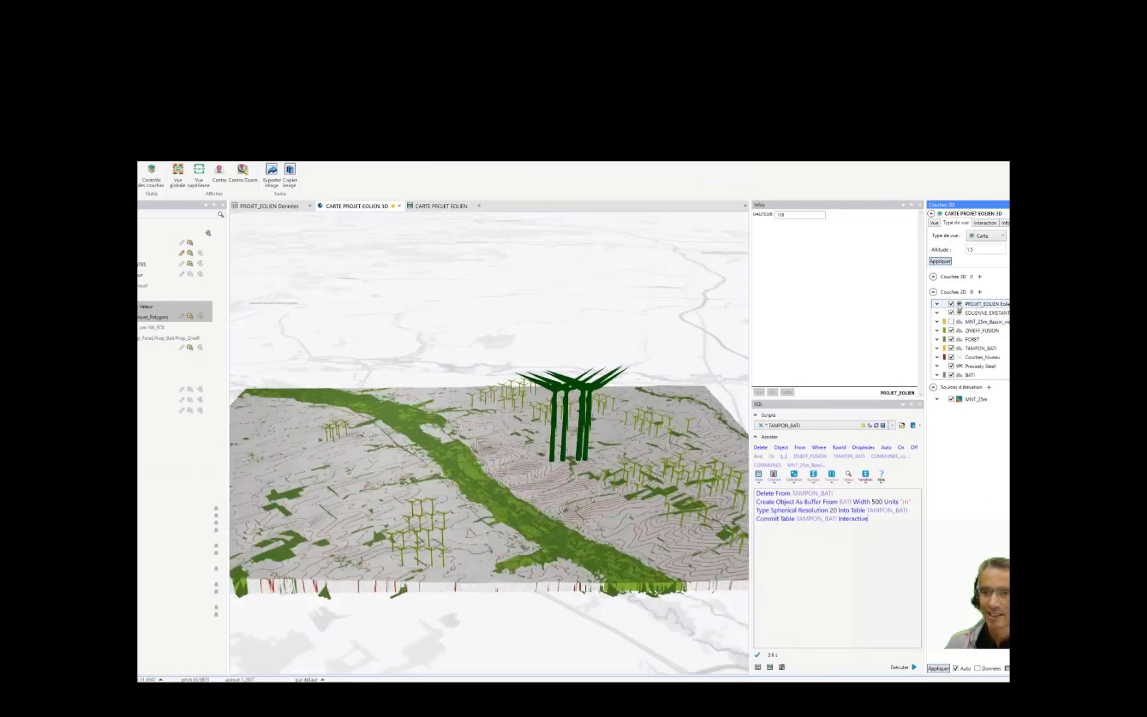
Set the PROJET_EOLIEN turbine shapes to a scale of 0.20 and colour them orange
left_click(937, 304)
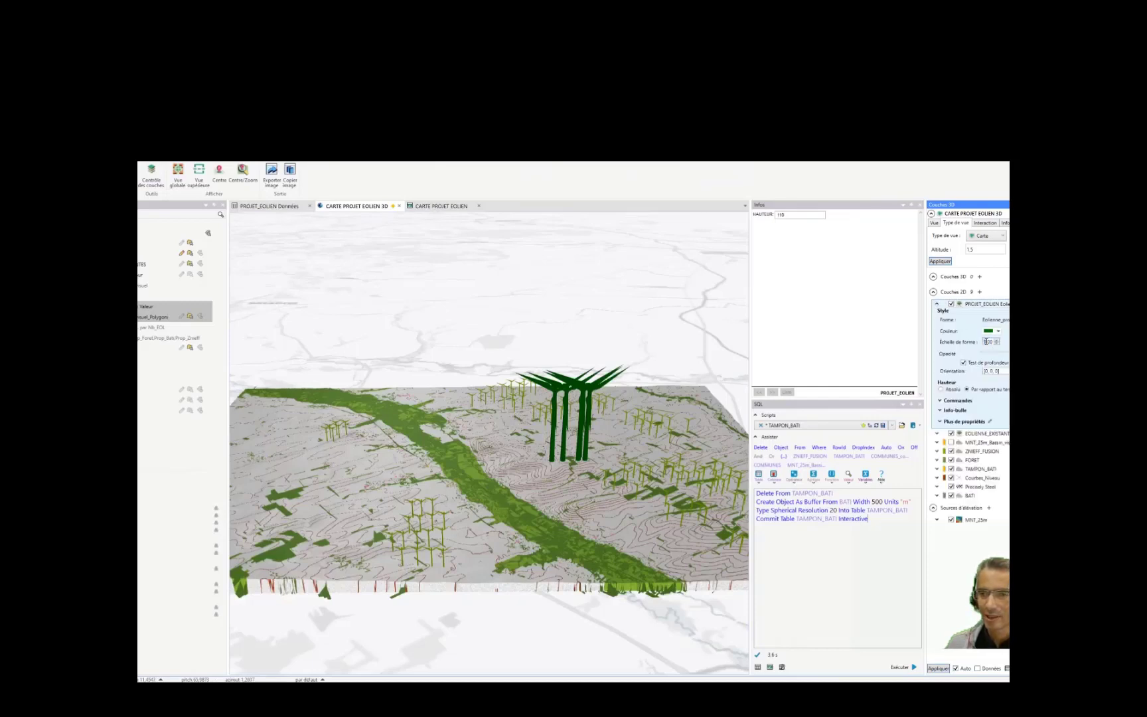
key("BackSpace")
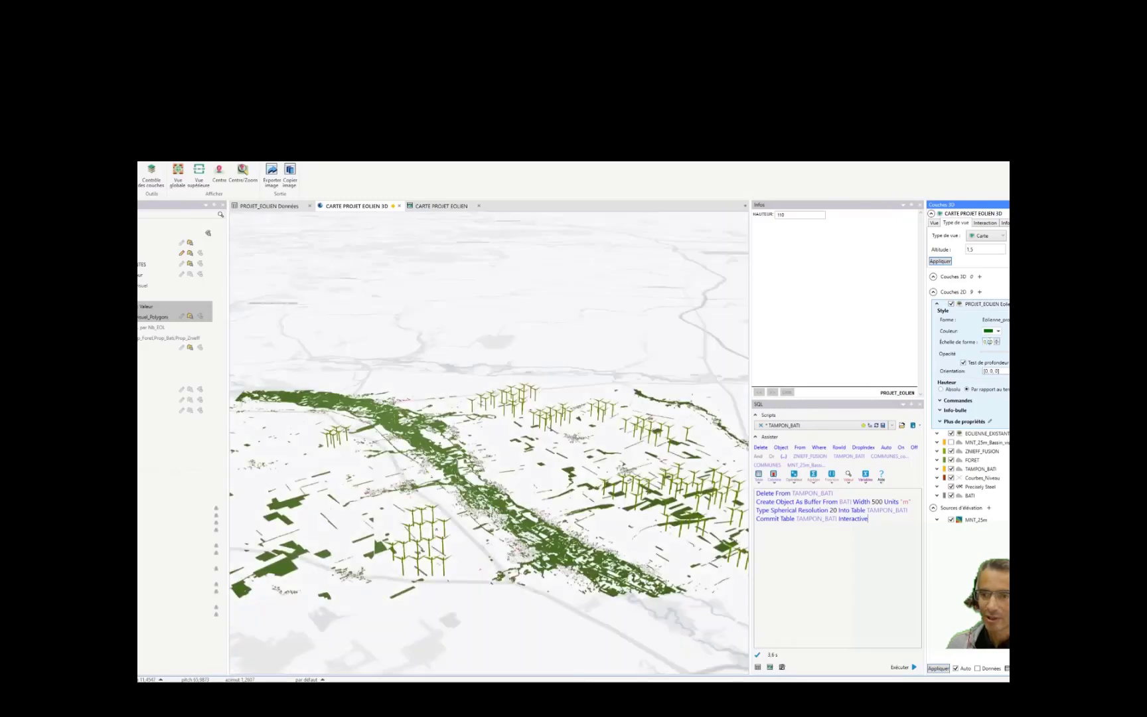
type("1")
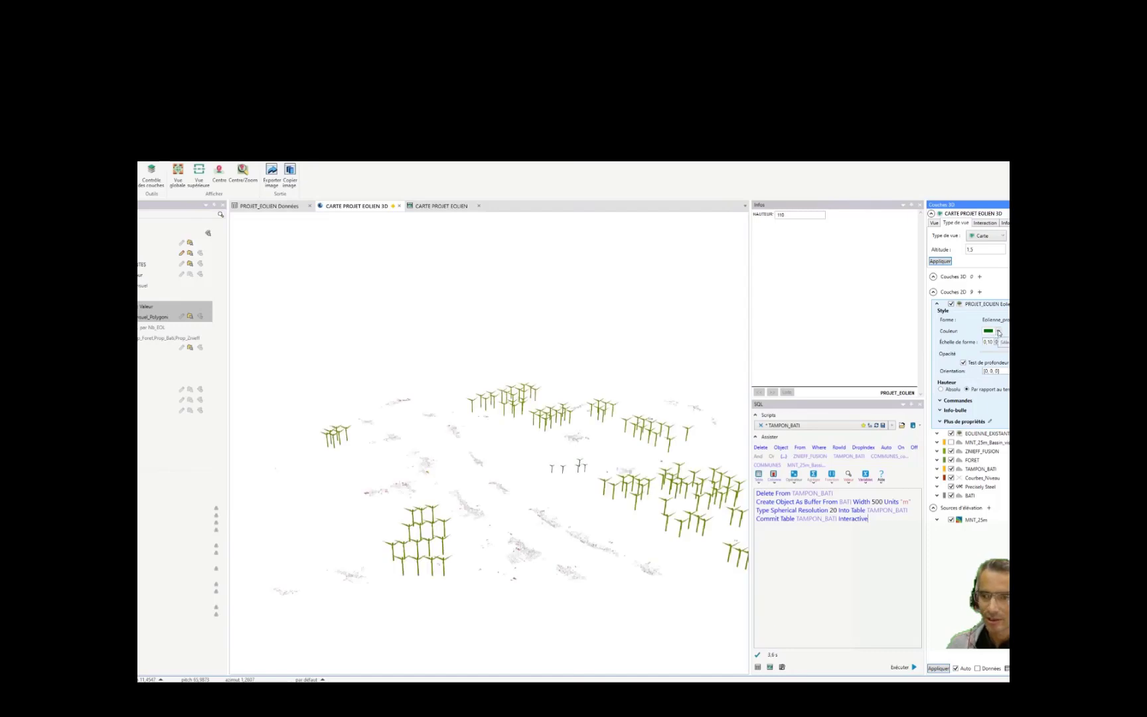
left_click(999, 333)
left_click(1003, 410)
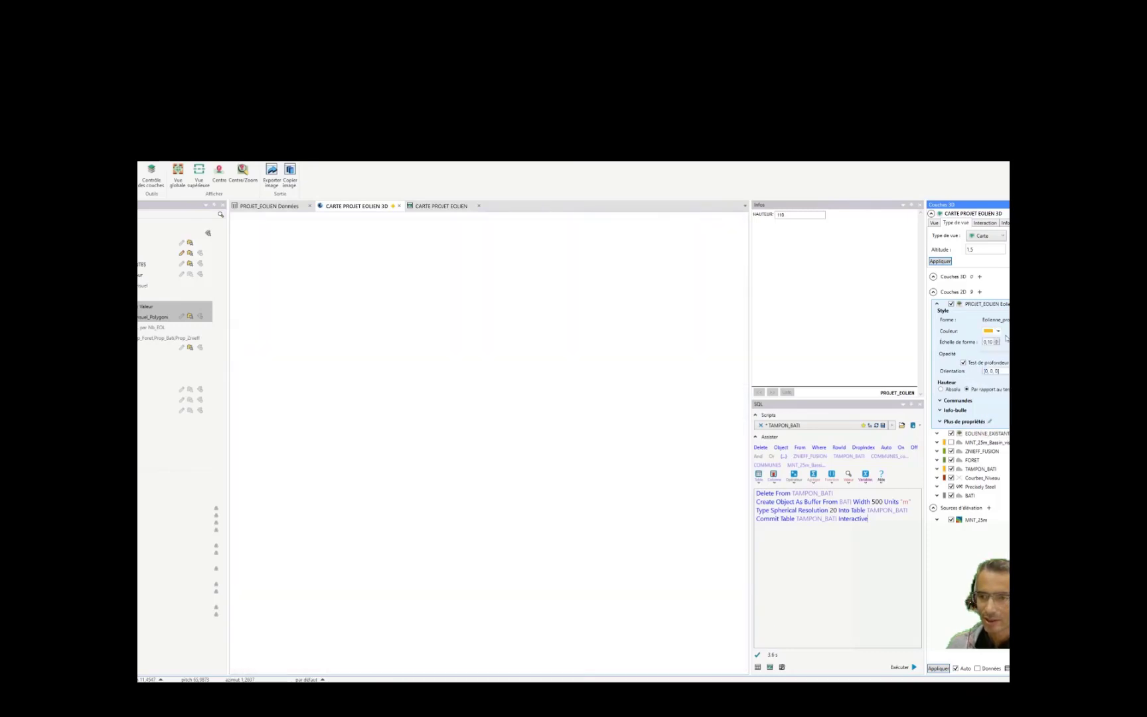
double_click(989, 342)
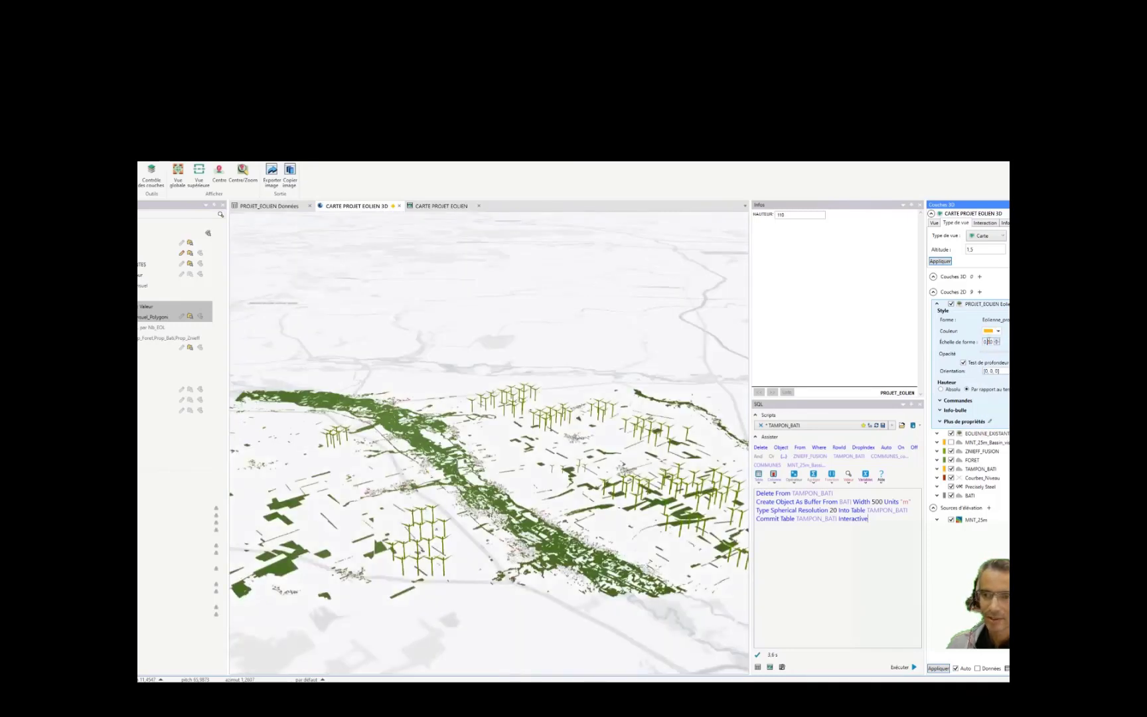
left_click(996, 340)
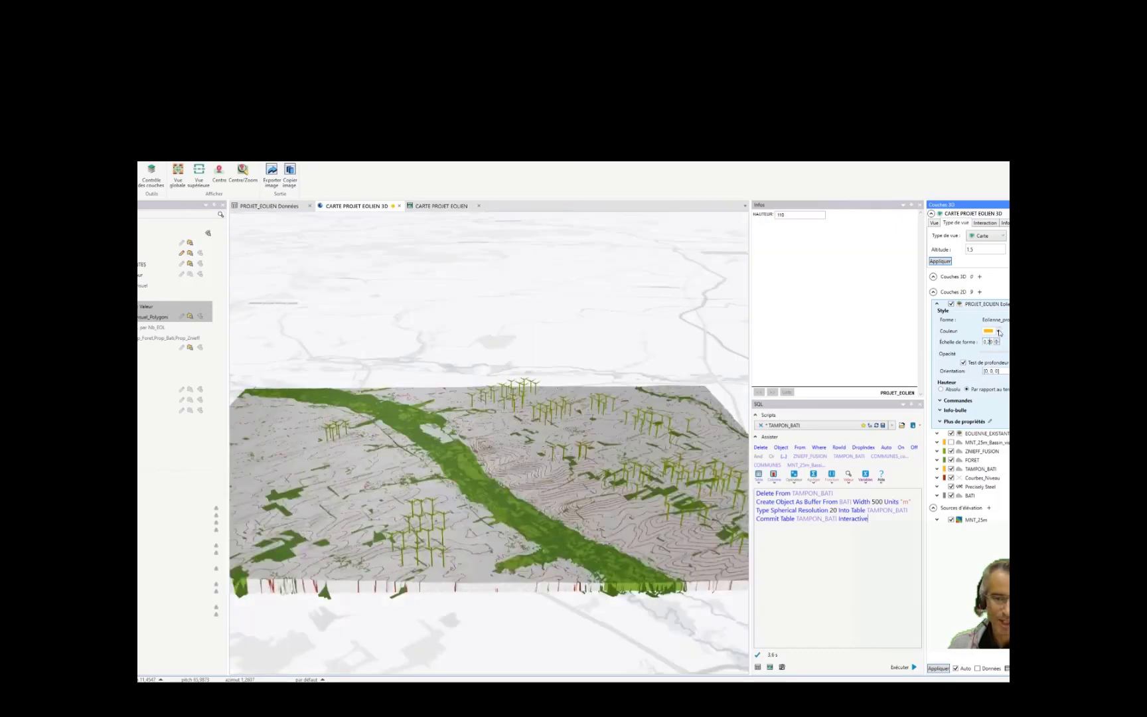
Recolour the PROJET_EOLIEN turbine shapes light green
scroll(575, 453, "up", 5)
scroll(575, 453, "up", 5)
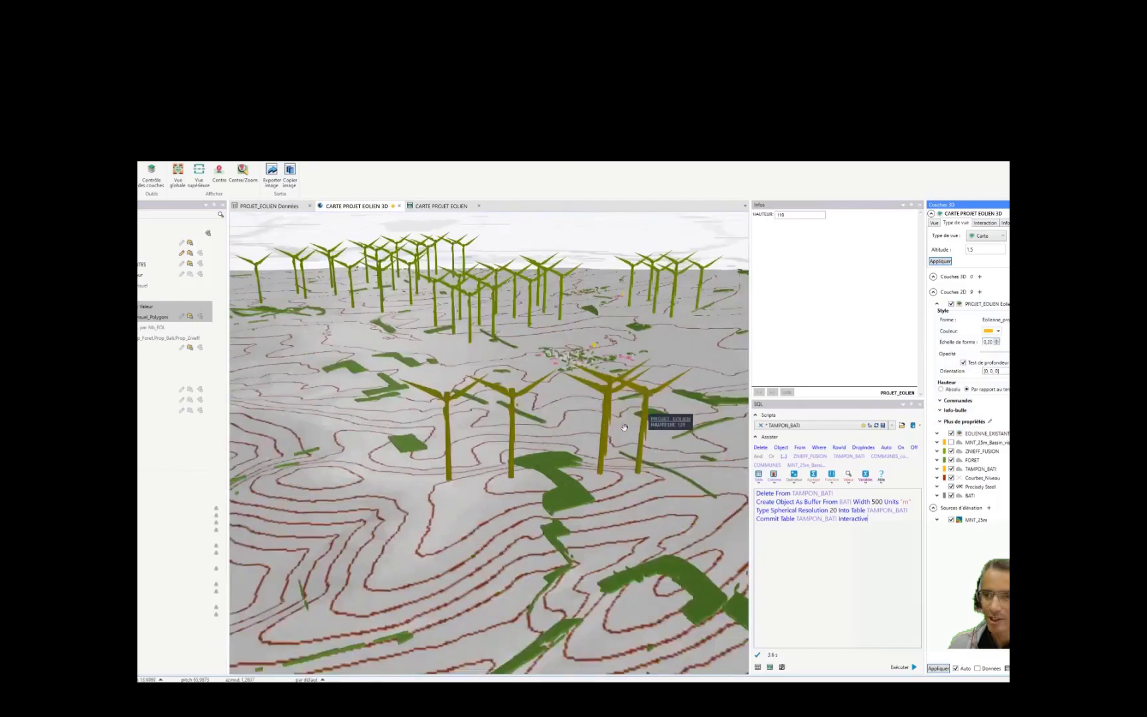
left_click(998, 330)
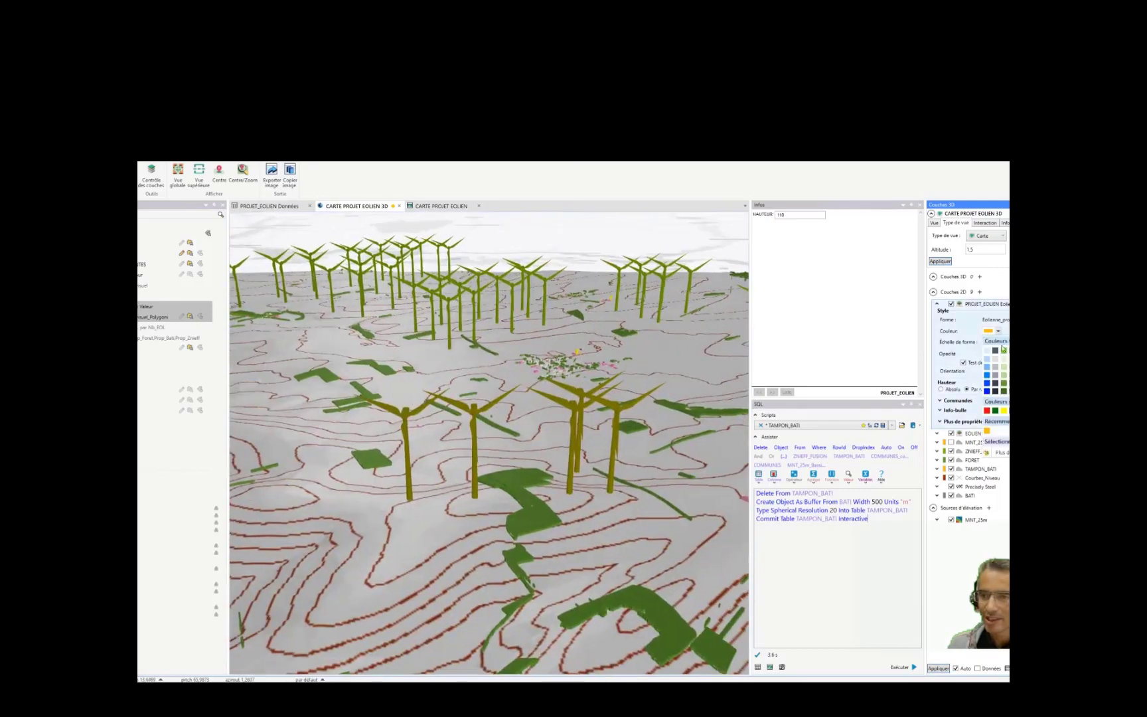
left_click(1002, 353)
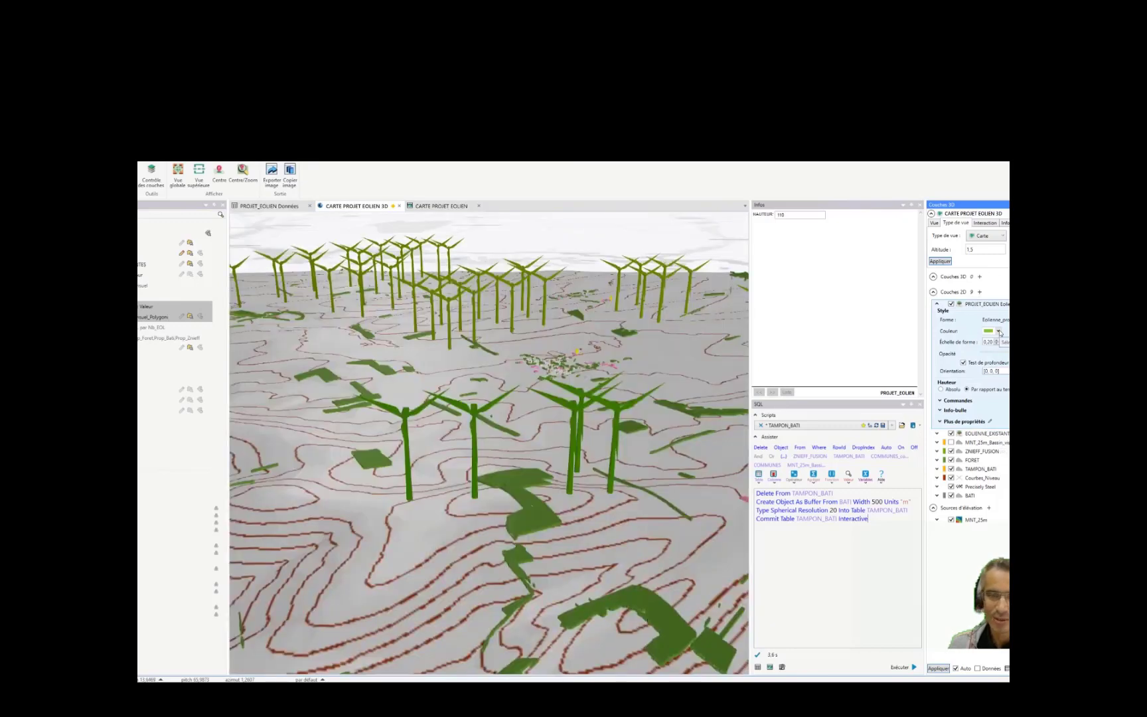
Examine the project turbines among the existing ones in the 3D map, from above and at oblique angles
left_click_drag(604, 499, 604, 461)
scroll(604, 461, "down", 6)
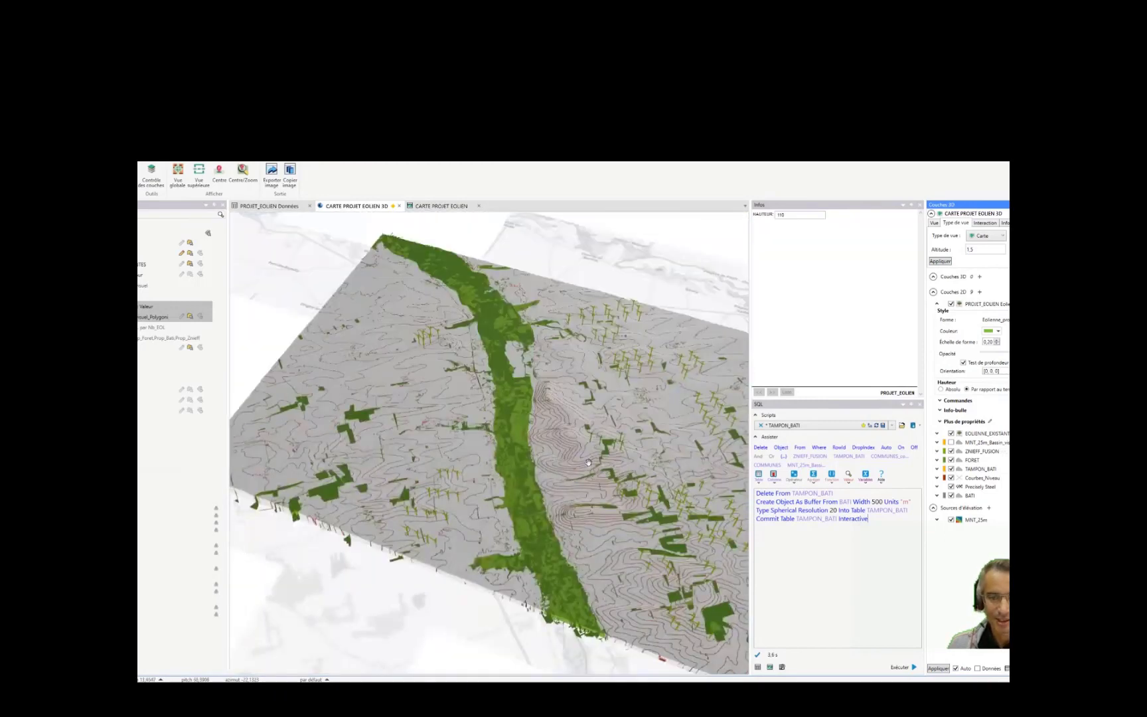
middle_click_drag(604, 462, 601, 410)
left_click_drag(601, 410, 579, 439)
scroll(593, 432, "up", 5)
scroll(579, 439, "down", 3)
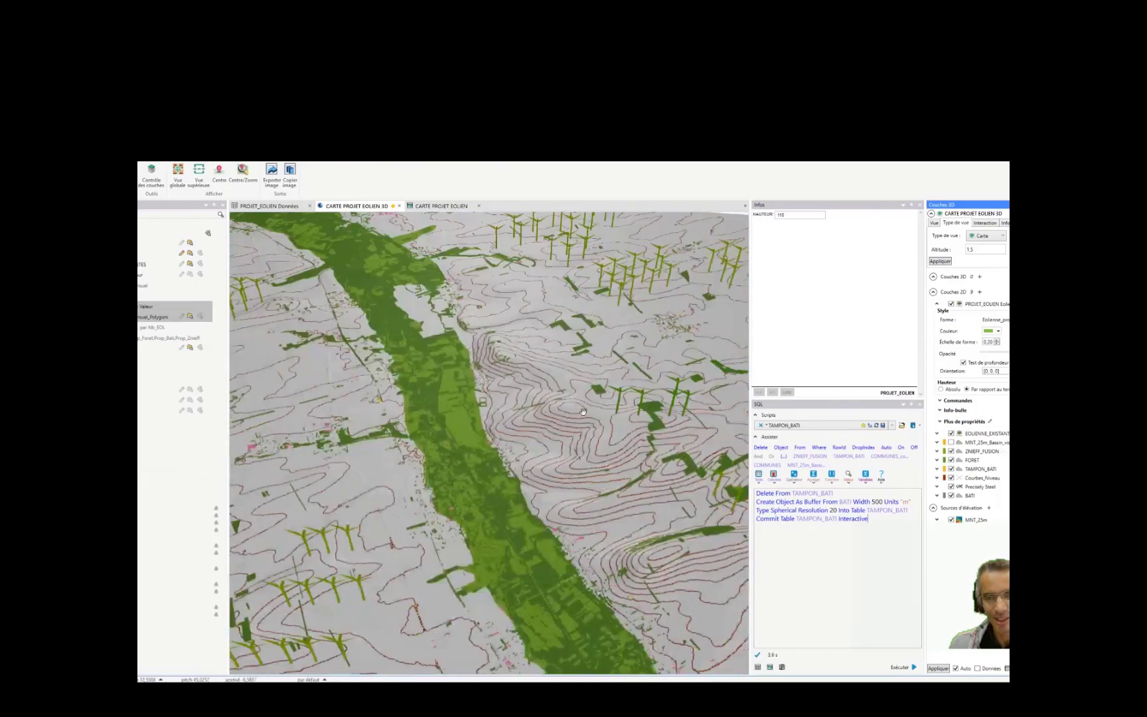
mouse_move(579, 439)
right_mouse_down()
mouse_move(568, 432)
mouse_move(599, 436)
right_mouse_up()
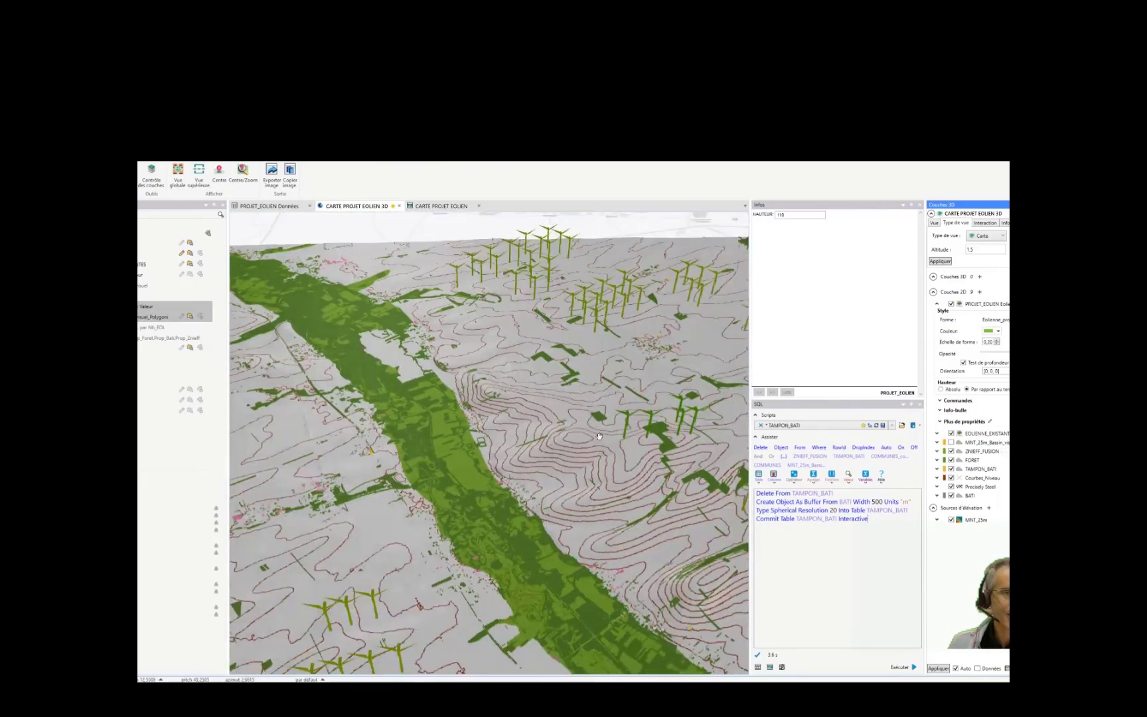
Add only the MNT_25m_Bassin_visuel_Polygoni layer from CARTE PROJET EOLIEN to the 3D map
left_click(125, 177)
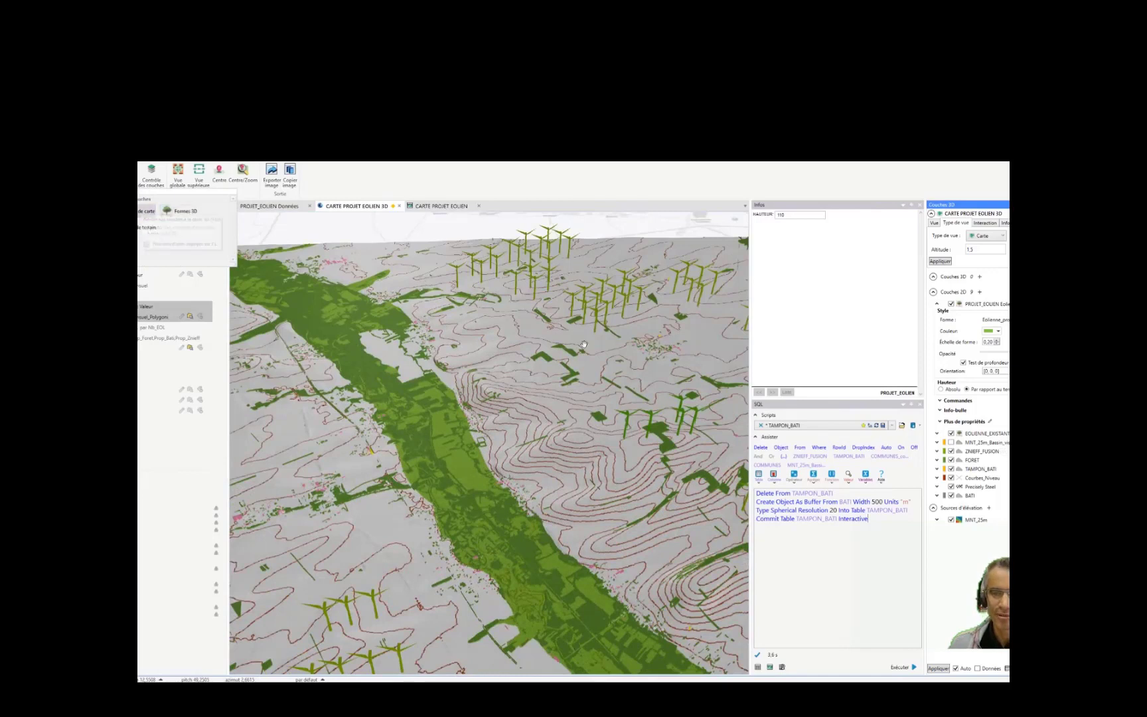
left_click(660, 399)
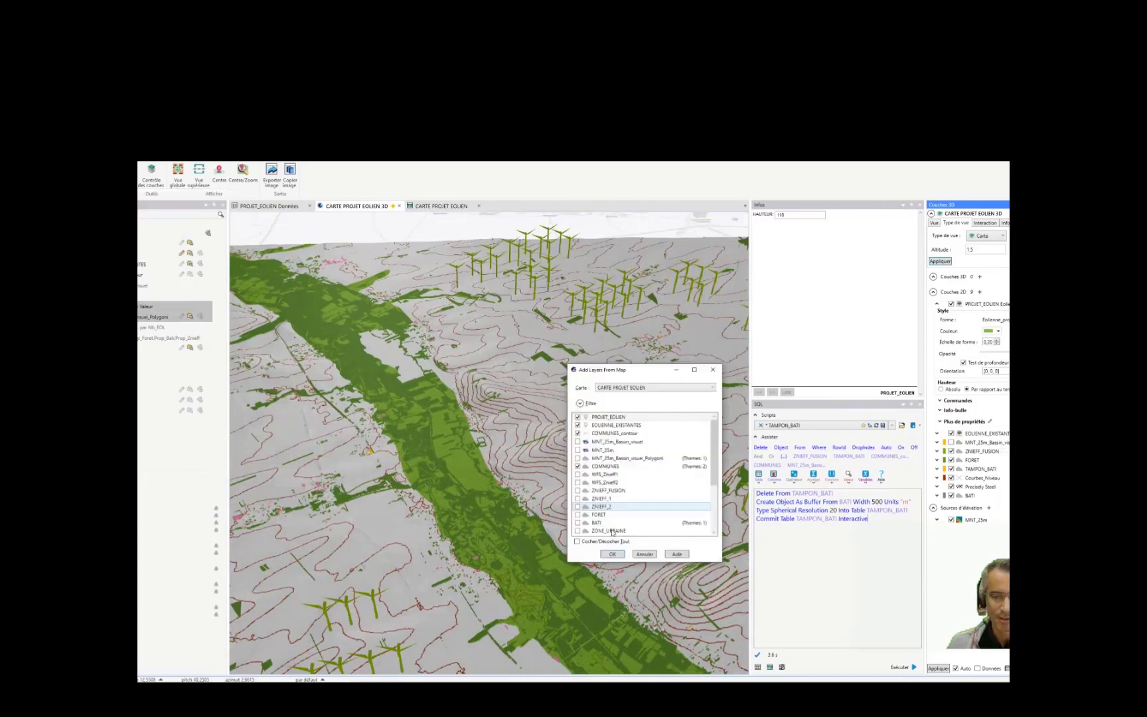
left_click(604, 541)
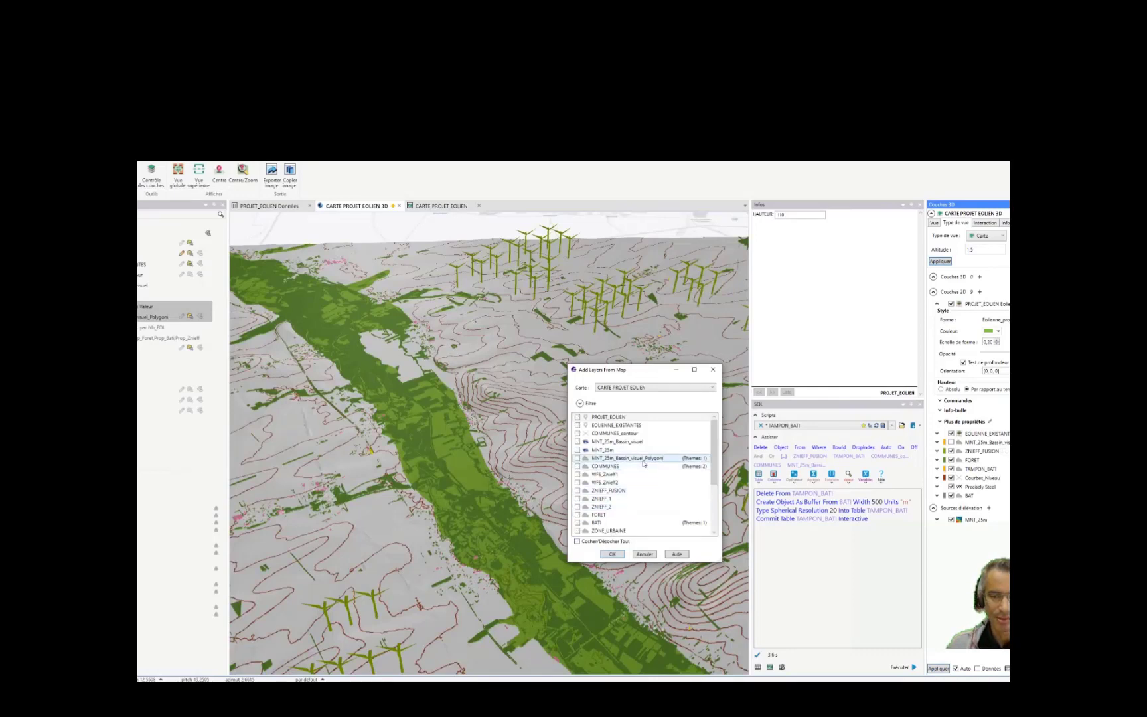
left_click(579, 458)
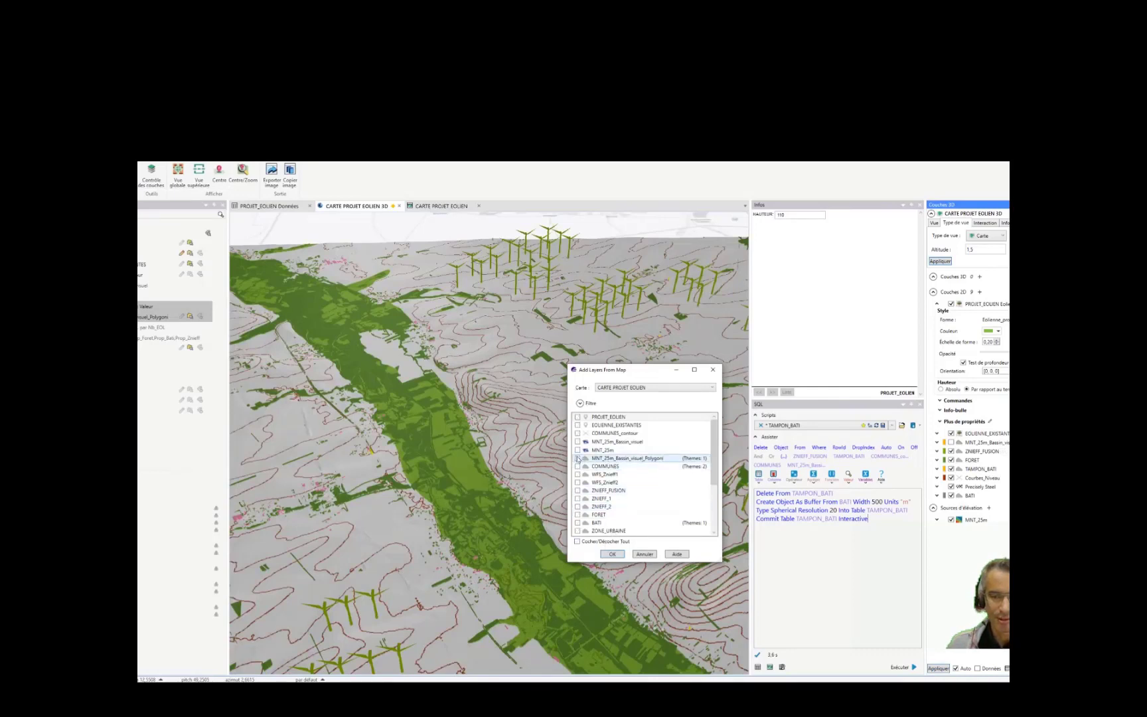
left_click(612, 555)
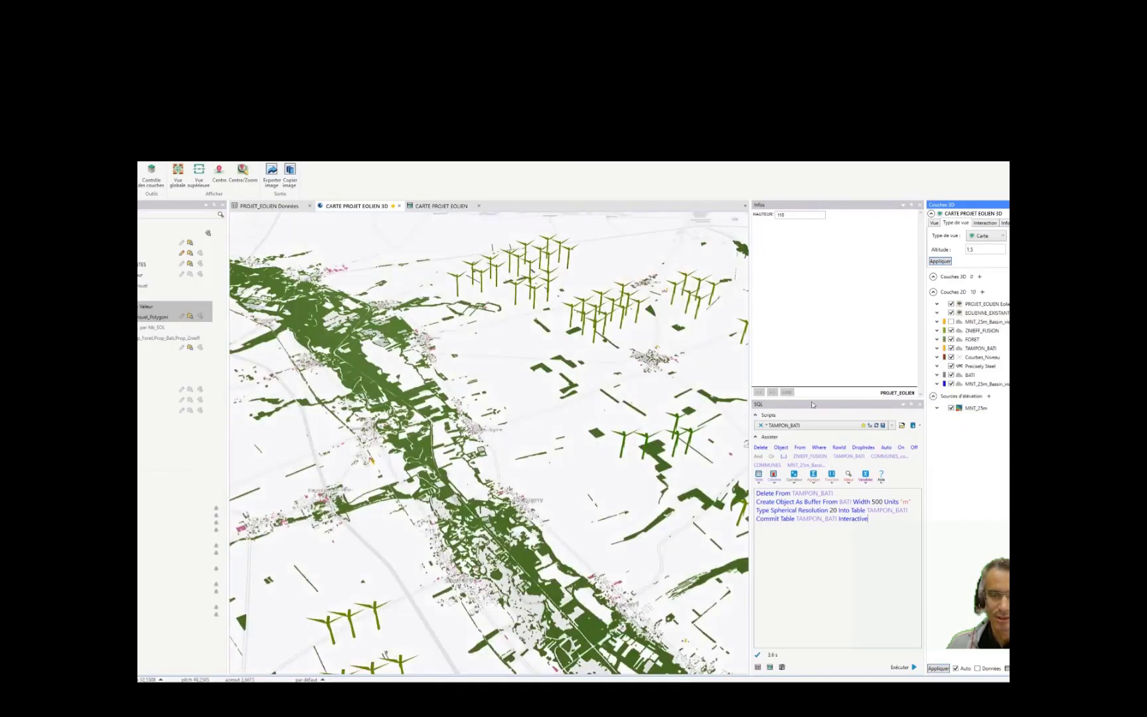
Examine the themed visibility polygons draped over the 3D terrain from several angles, and check their layer's style settings
scroll(641, 463, "down", 5)
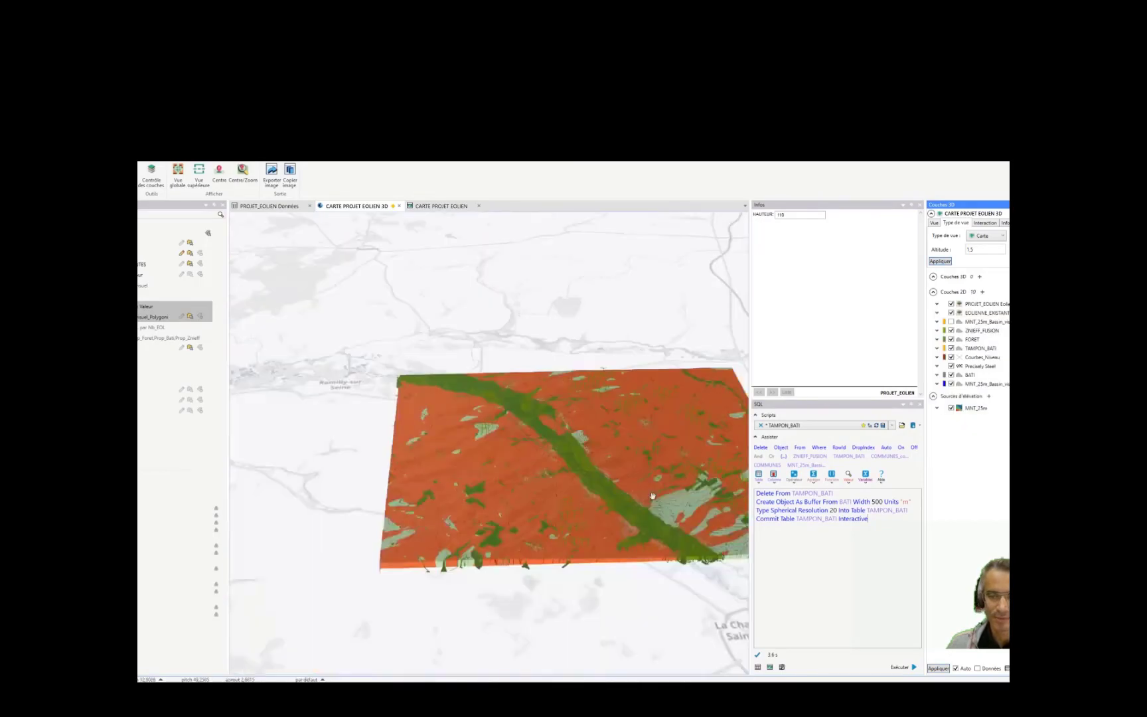
scroll(590, 451, "down", 2)
left_click_drag(589, 451, 545, 442)
scroll(545, 442, "up", 1)
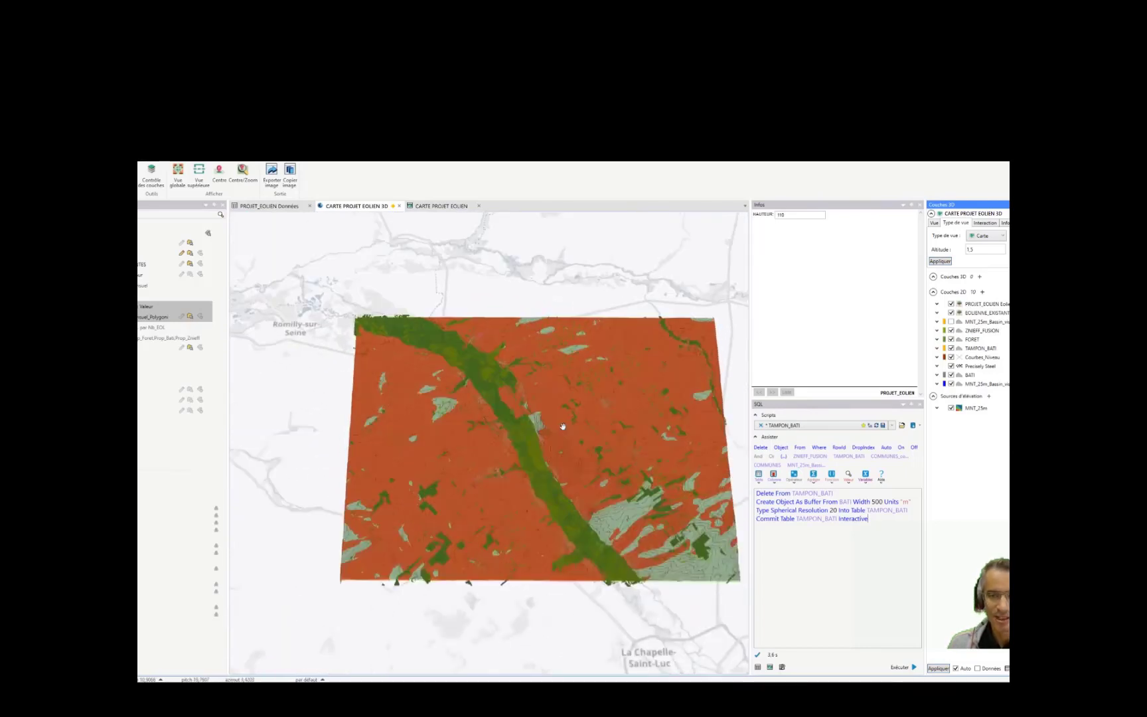
scroll(566, 428, "up", 3)
left_click_drag(569, 407, 571, 446)
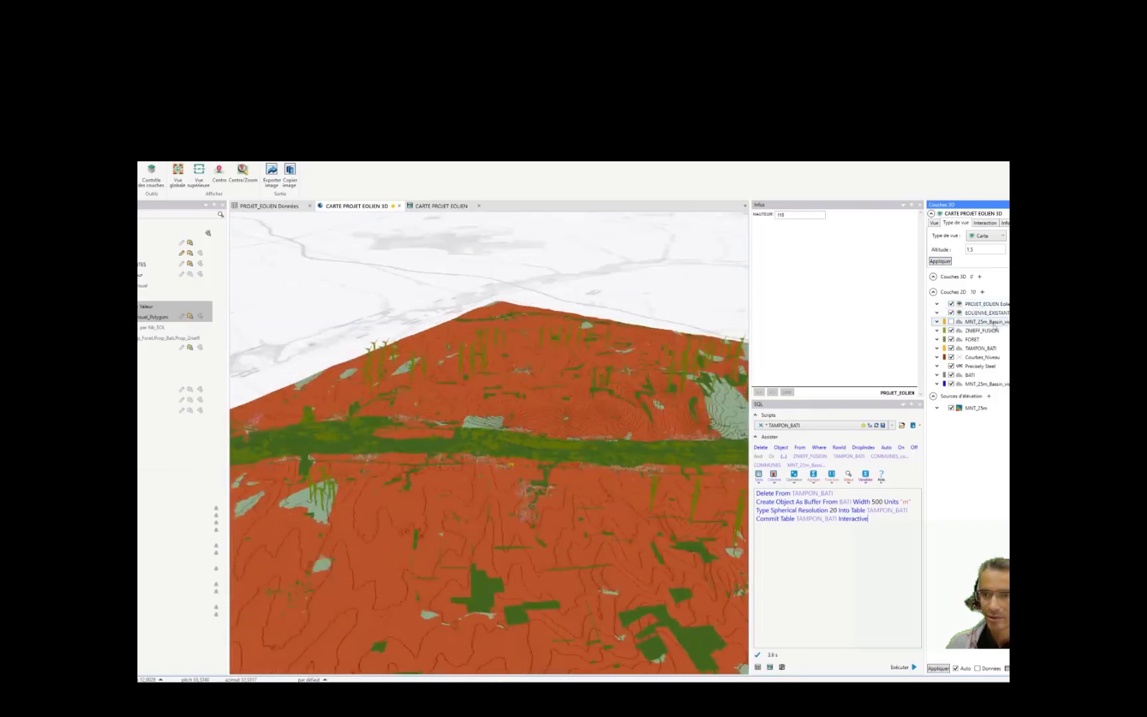
left_click(987, 385)
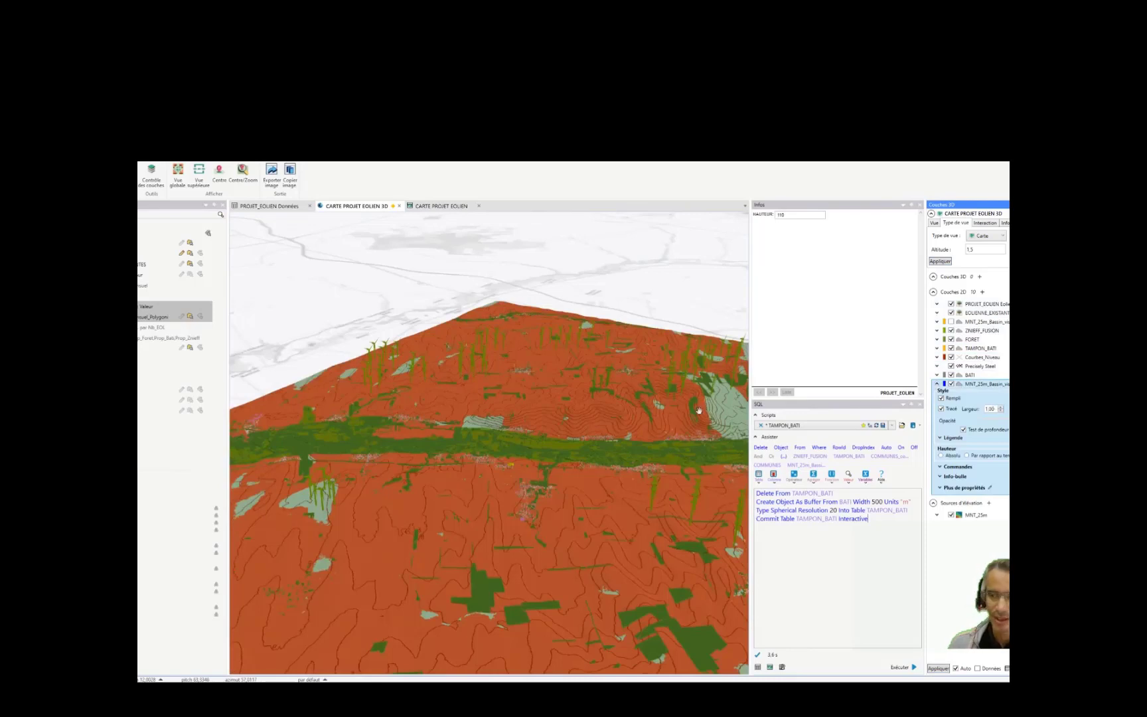
left_click(936, 384)
left_click_drag(549, 452, 520, 460)
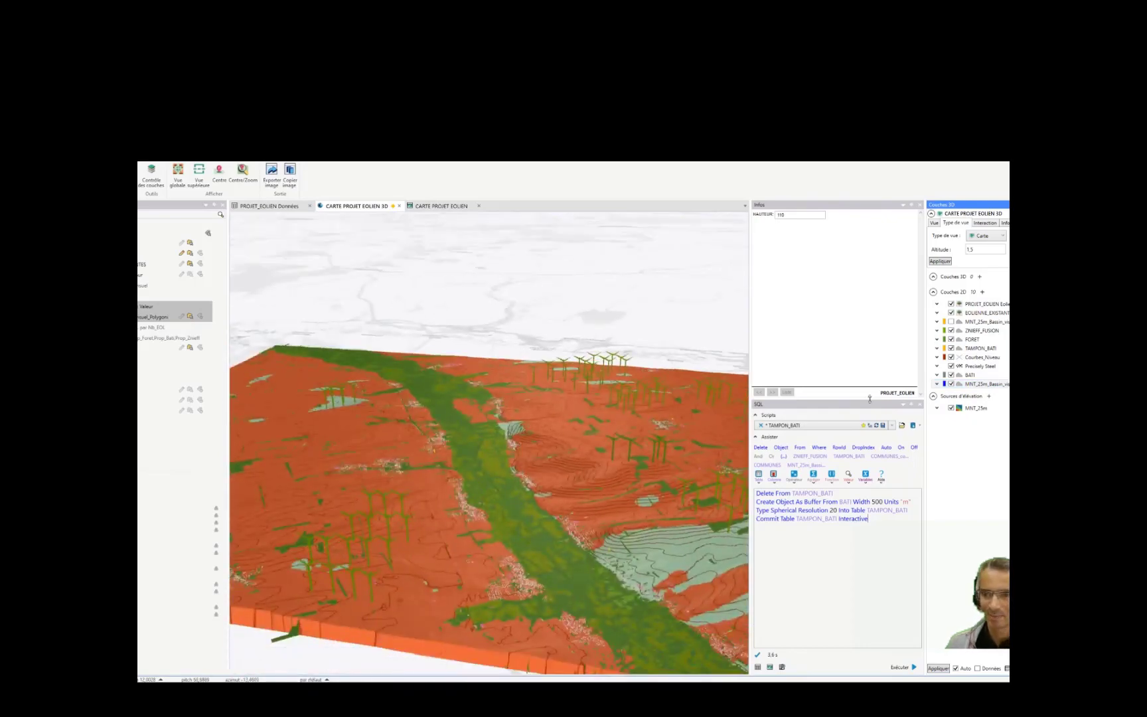
In the CARTE PROJET EOLIEN 2D map, hide the Valeur theme, the visibility polygons and the Bassin_visuel raster
left_click(430, 207)
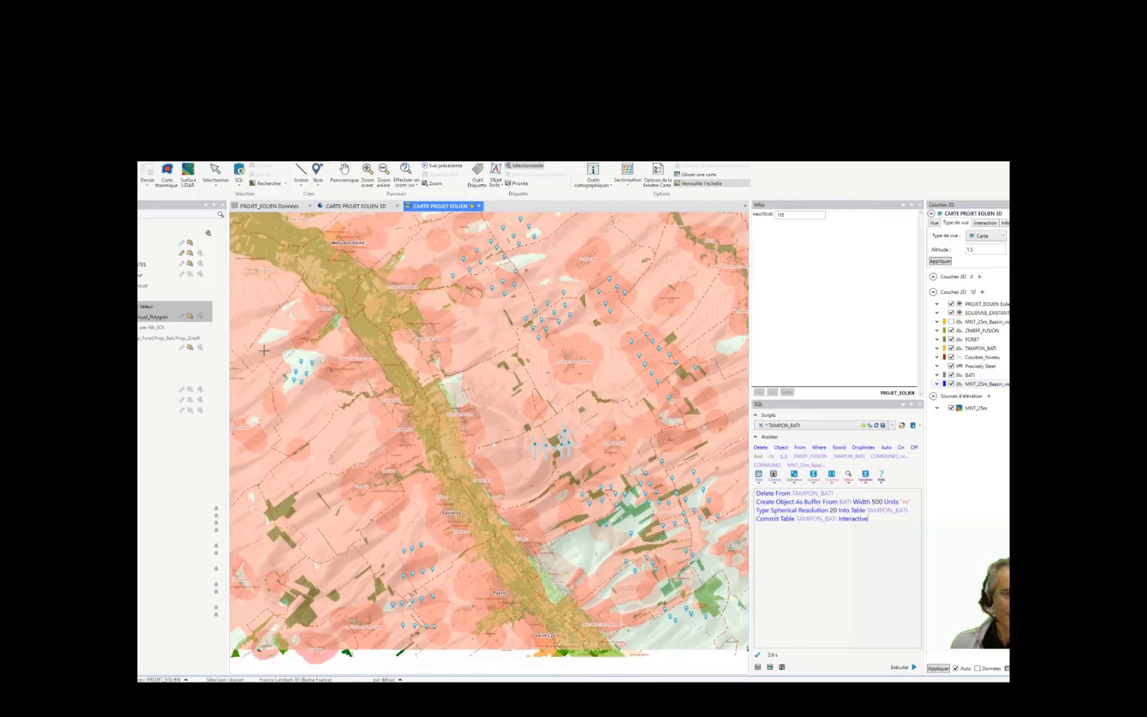
left_click(141, 317)
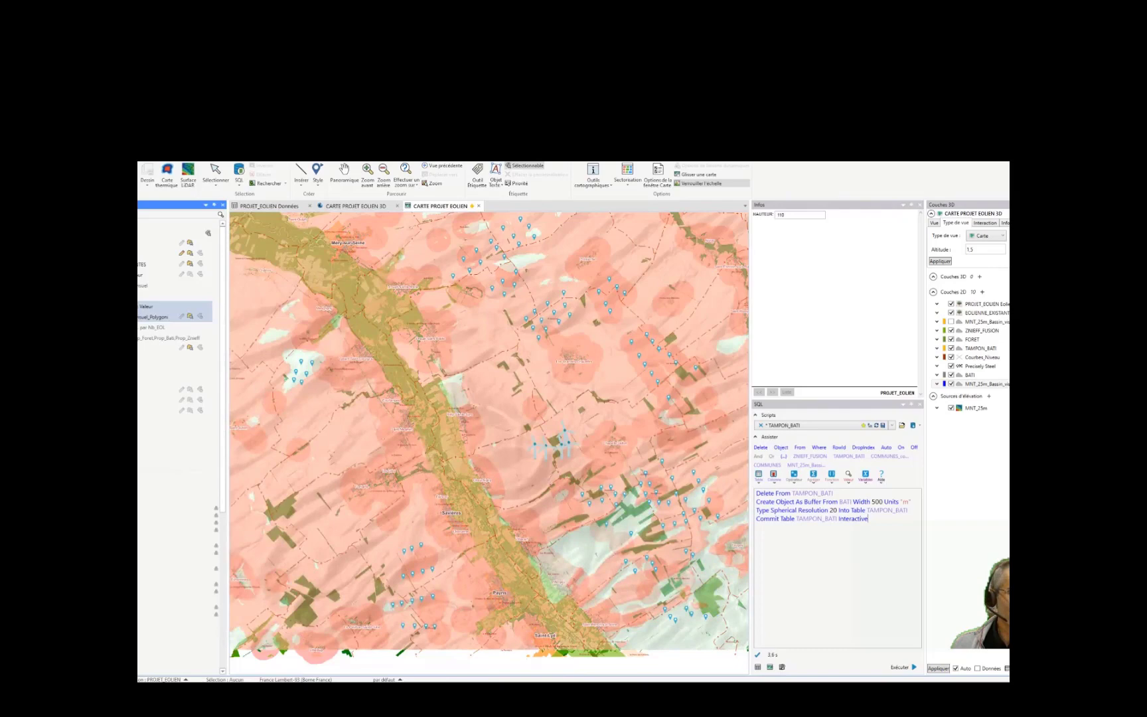
left_click(142, 296)
left_click(145, 306)
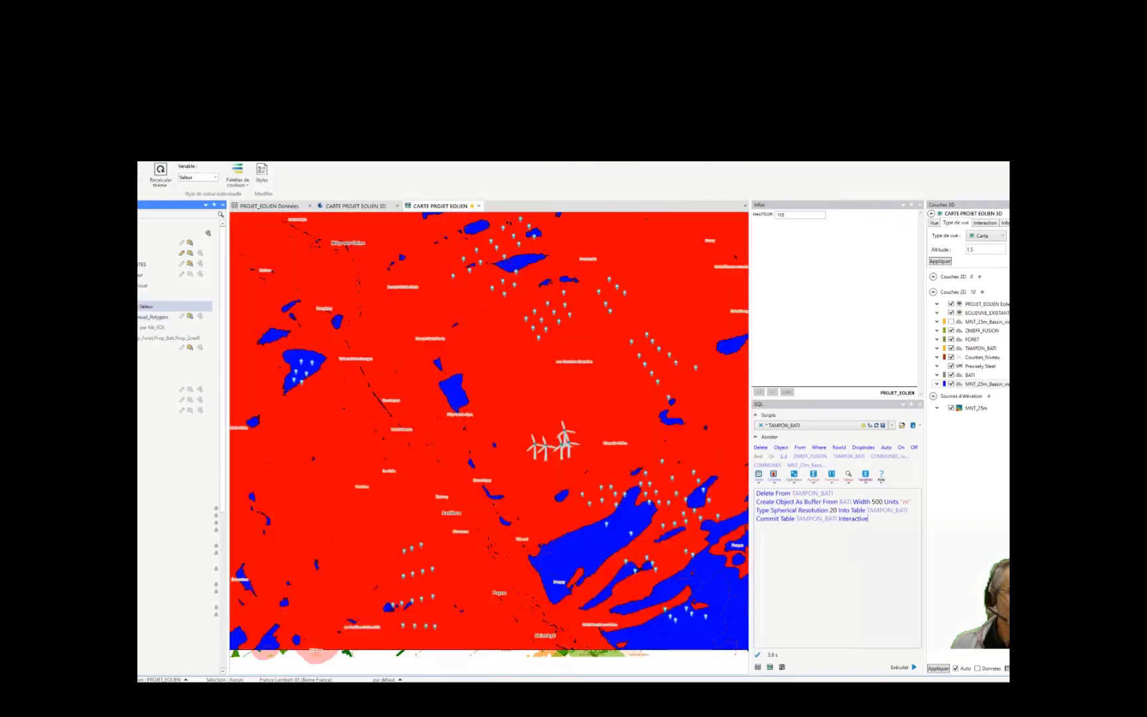
left_click(143, 317)
left_click(143, 295)
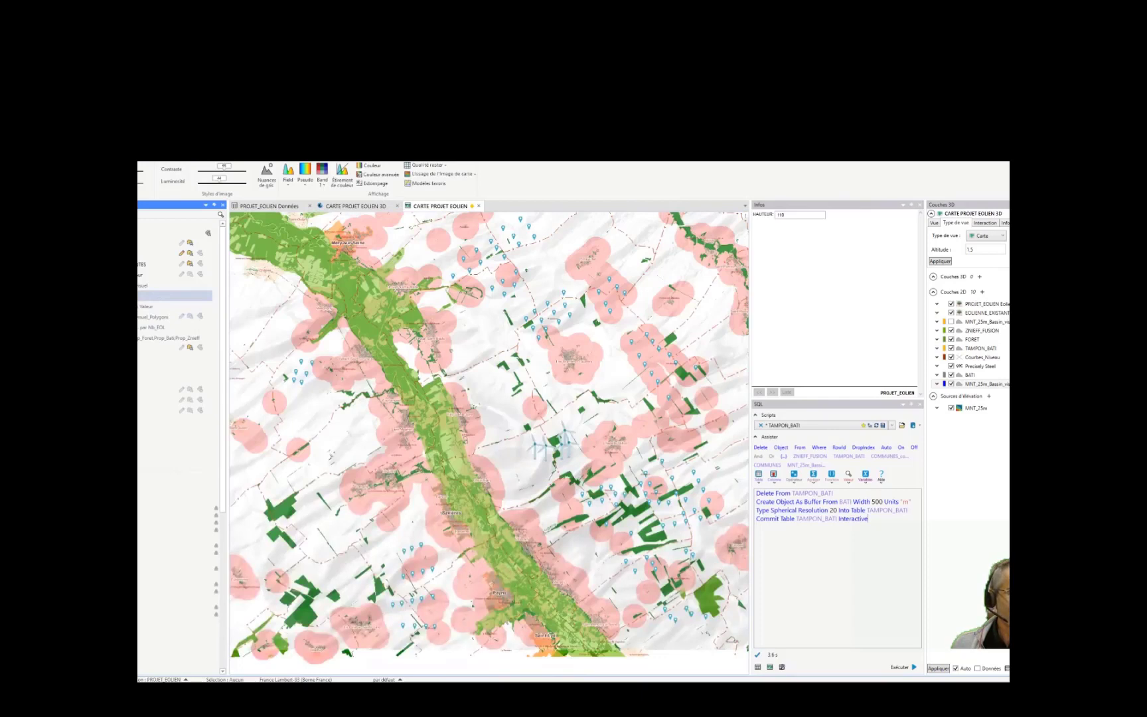
Show the Prop_Foret, Prop_Bati and Prop_Znieff pie-chart theme and run the saved PROP_BATI query to fill the communes' Prop_Bati values
left_click(159, 368)
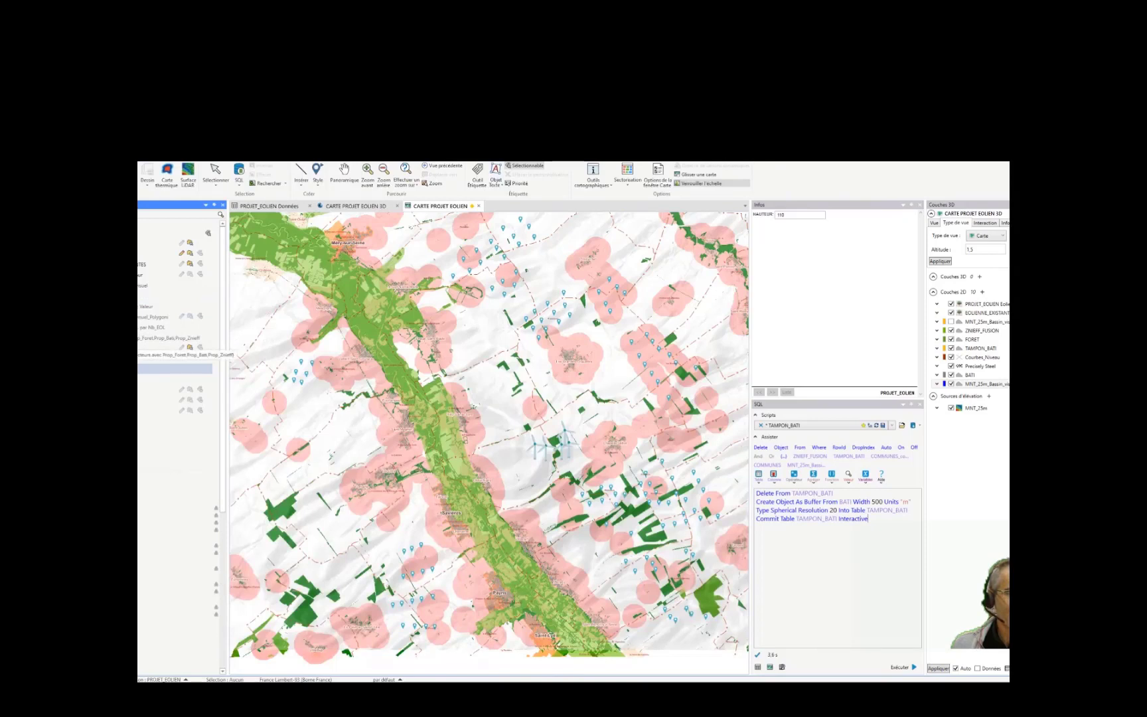
left_click(174, 338)
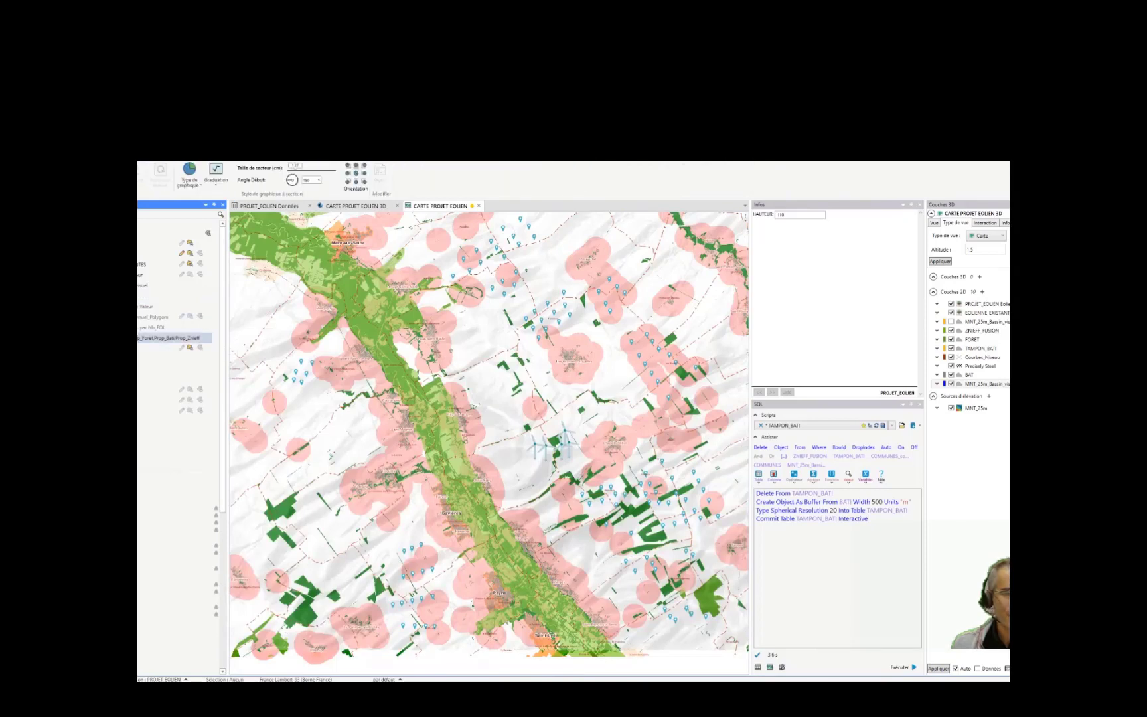
left_click(807, 427)
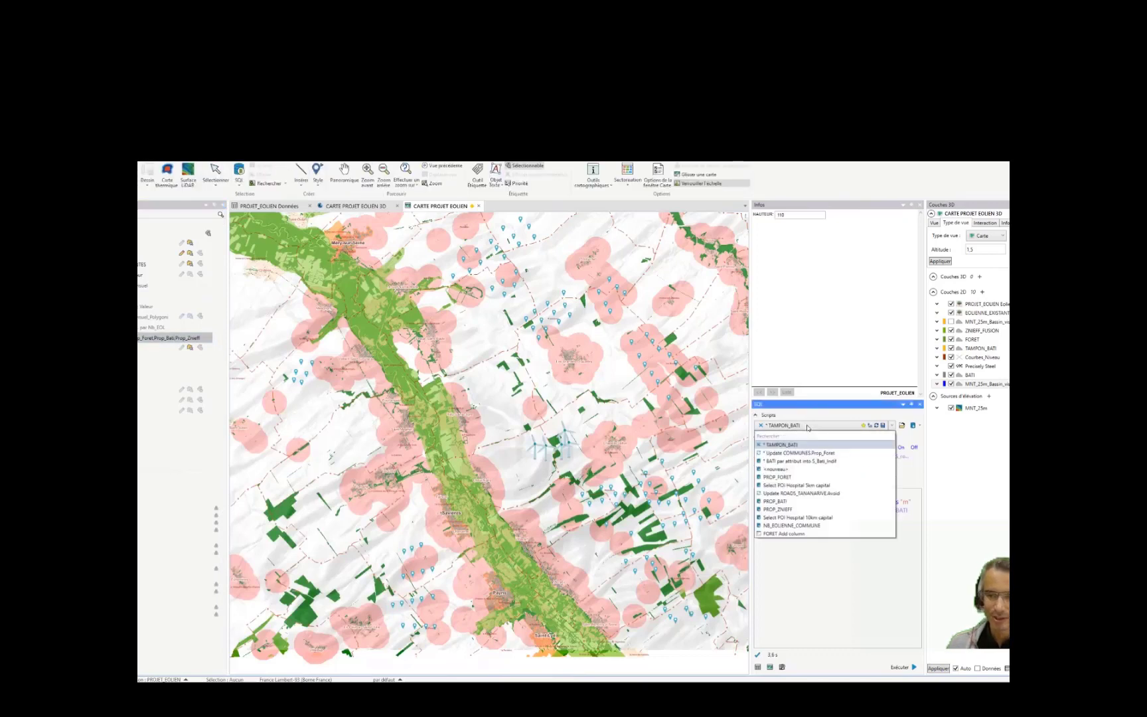
left_click(783, 501)
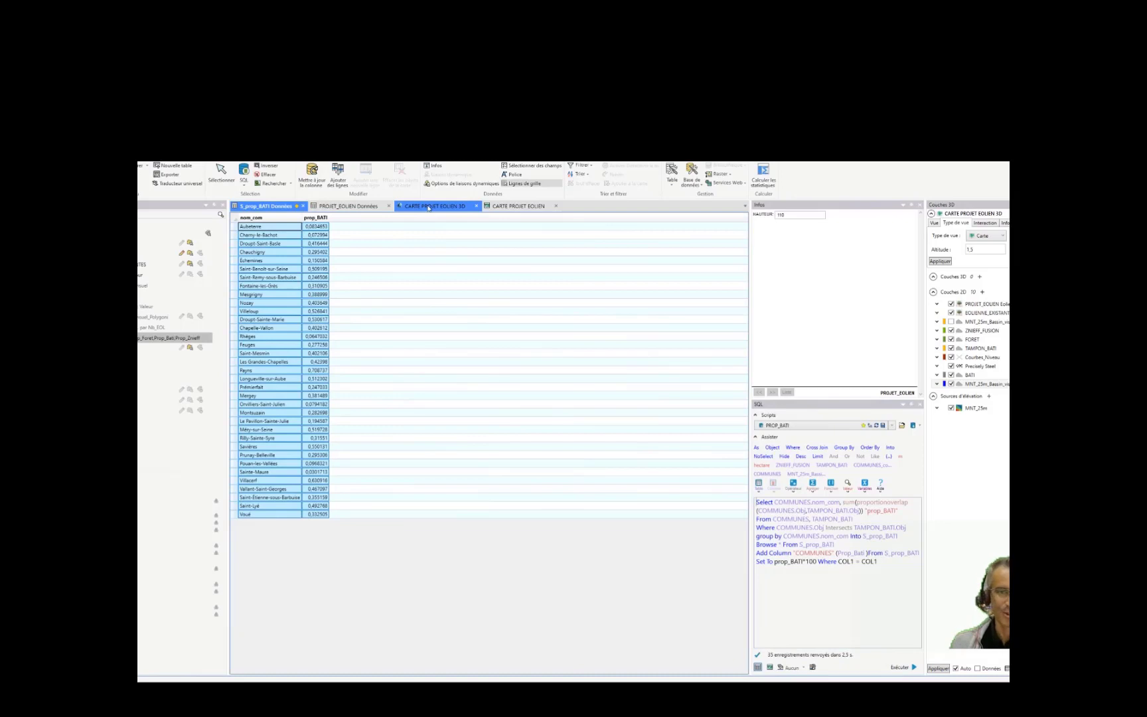
left_click(508, 207)
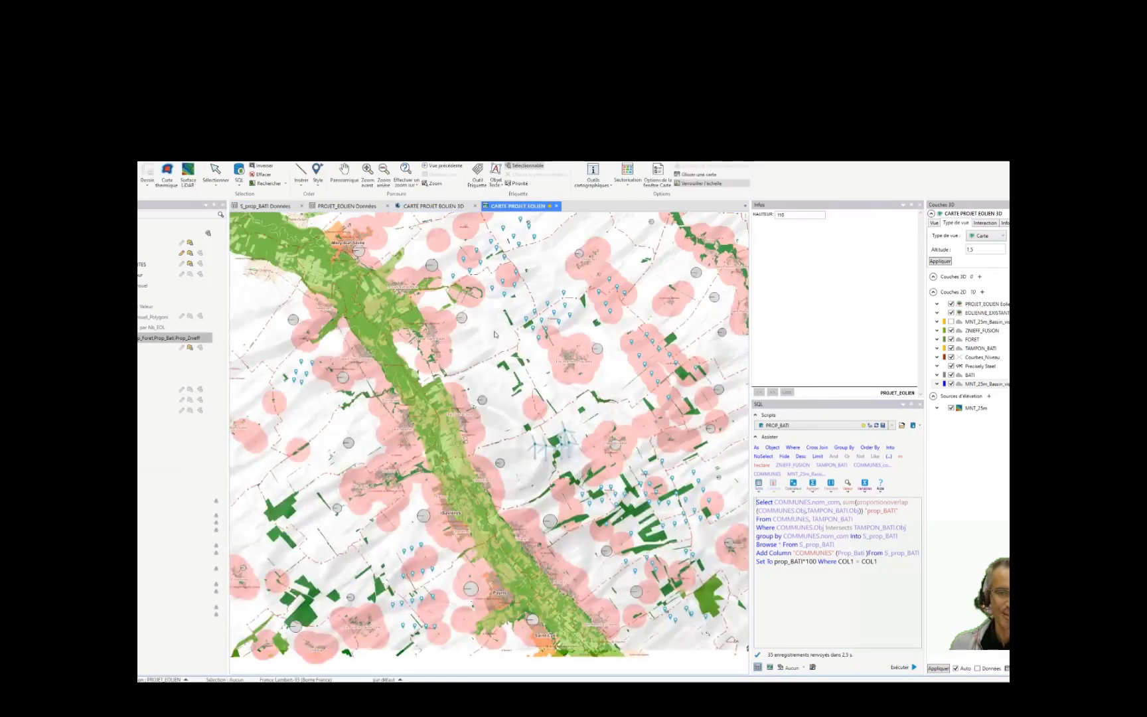
Inspect the attributes of the Droupt-Saint-Basle commune on the map, including its Prop_Bati value
right_click(491, 332)
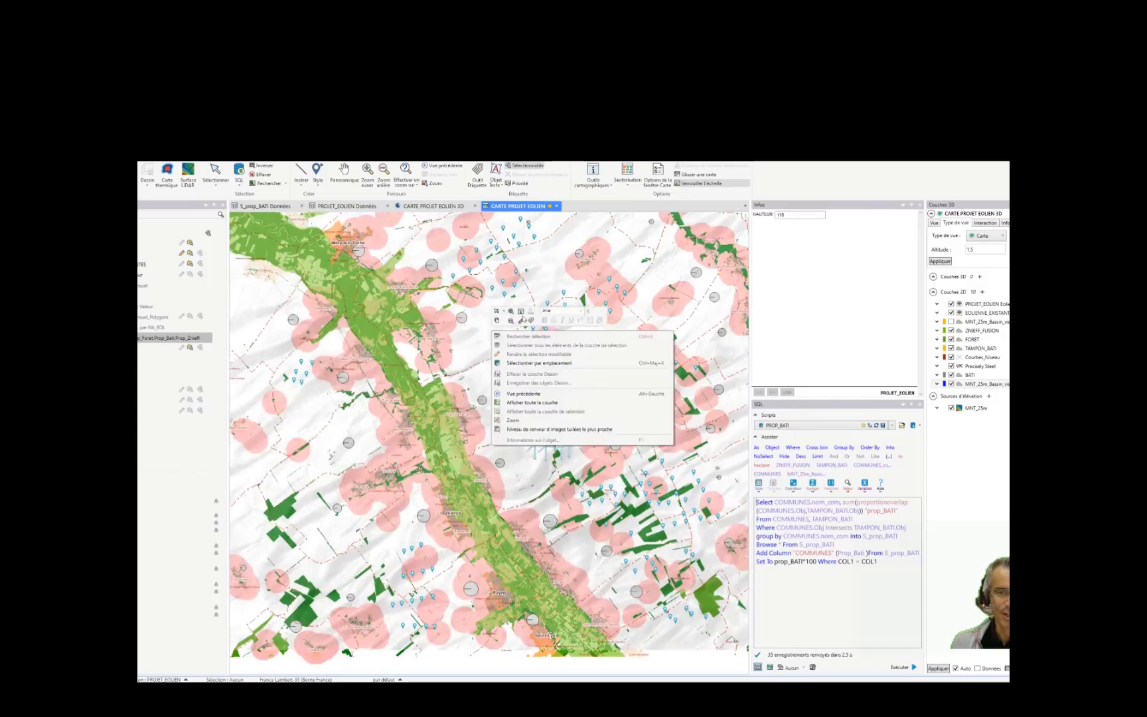
left_click(484, 323)
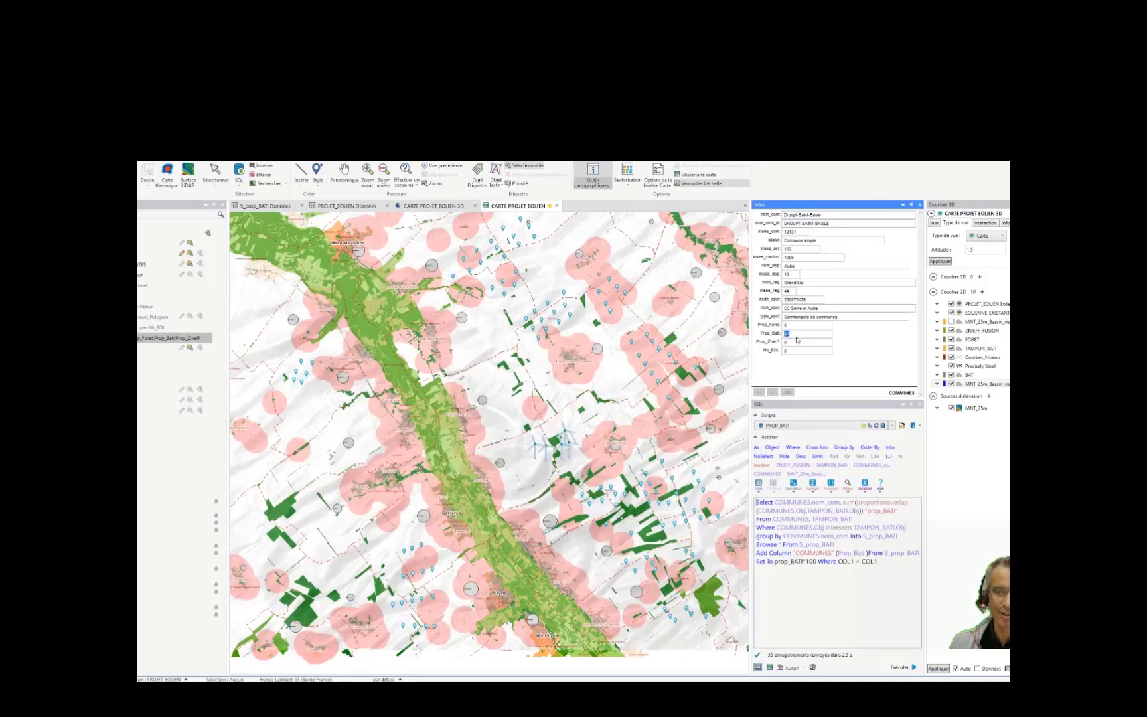
left_click(797, 334)
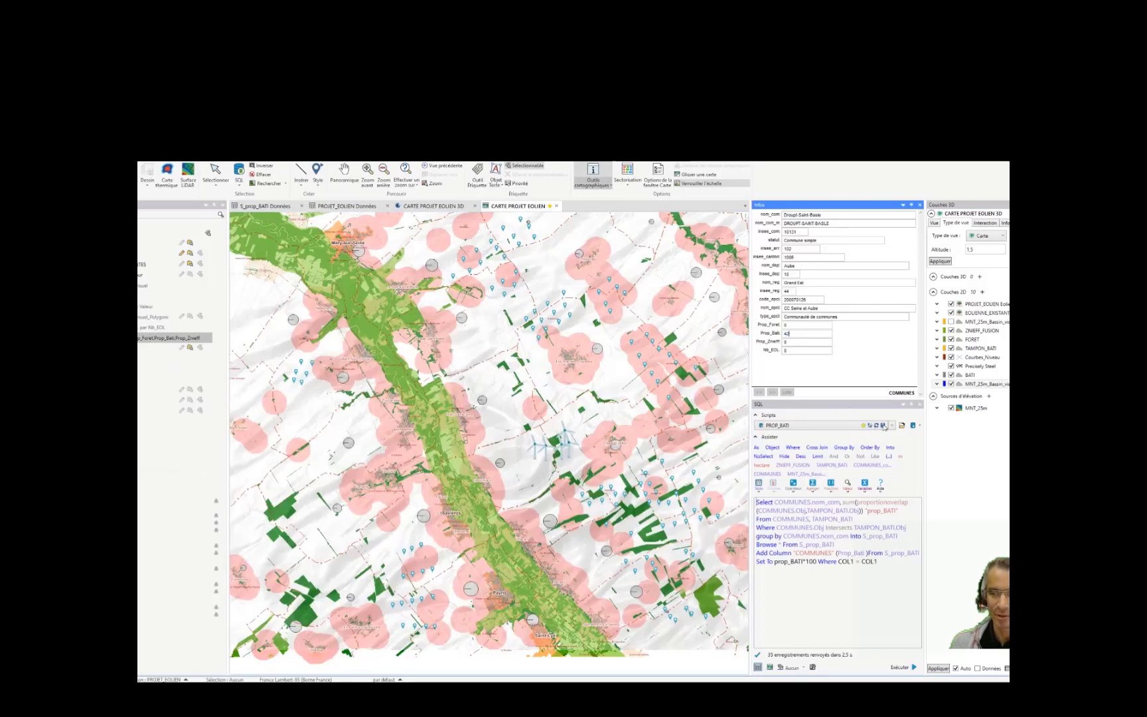
Run the saved PROP_FORET query to fill each commune's forest proportion, and return to the CARTE PROJET EOLIEN map
left_click(892, 427)
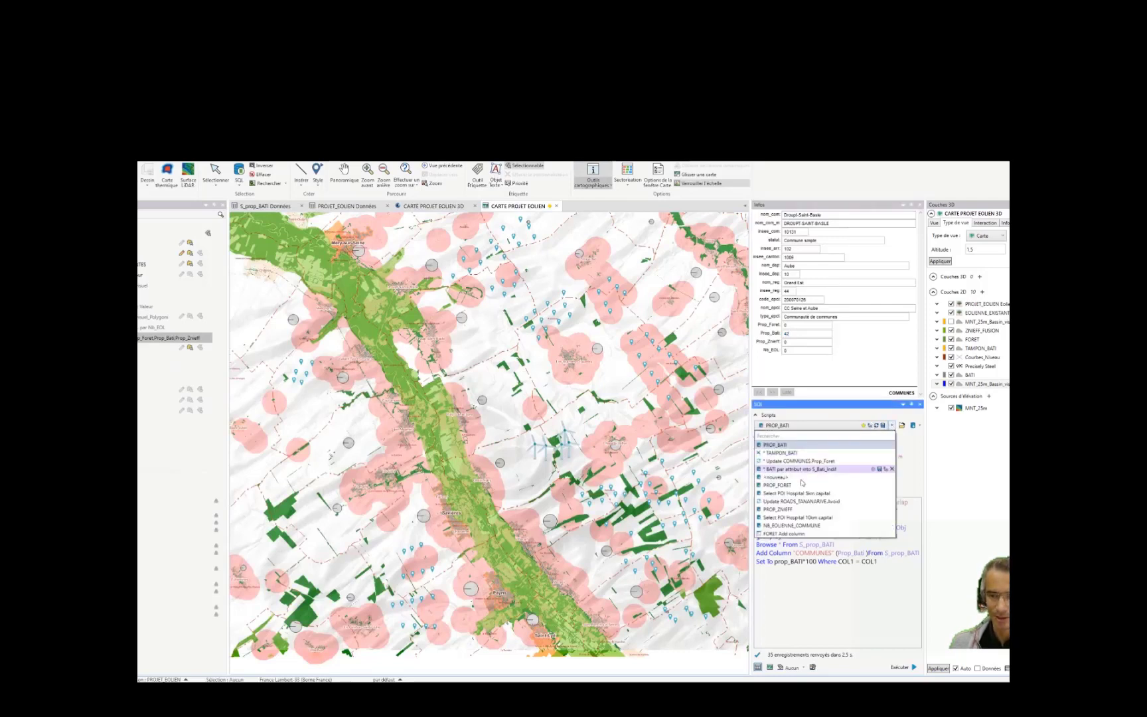
left_click(785, 487)
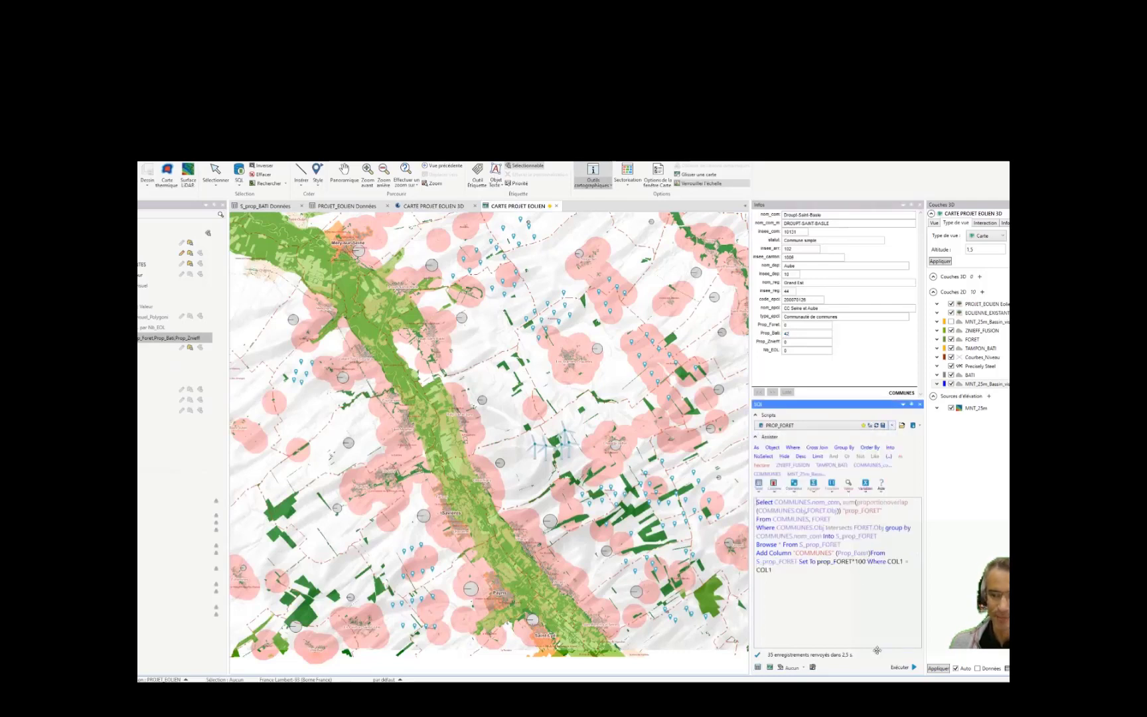
left_click(908, 666)
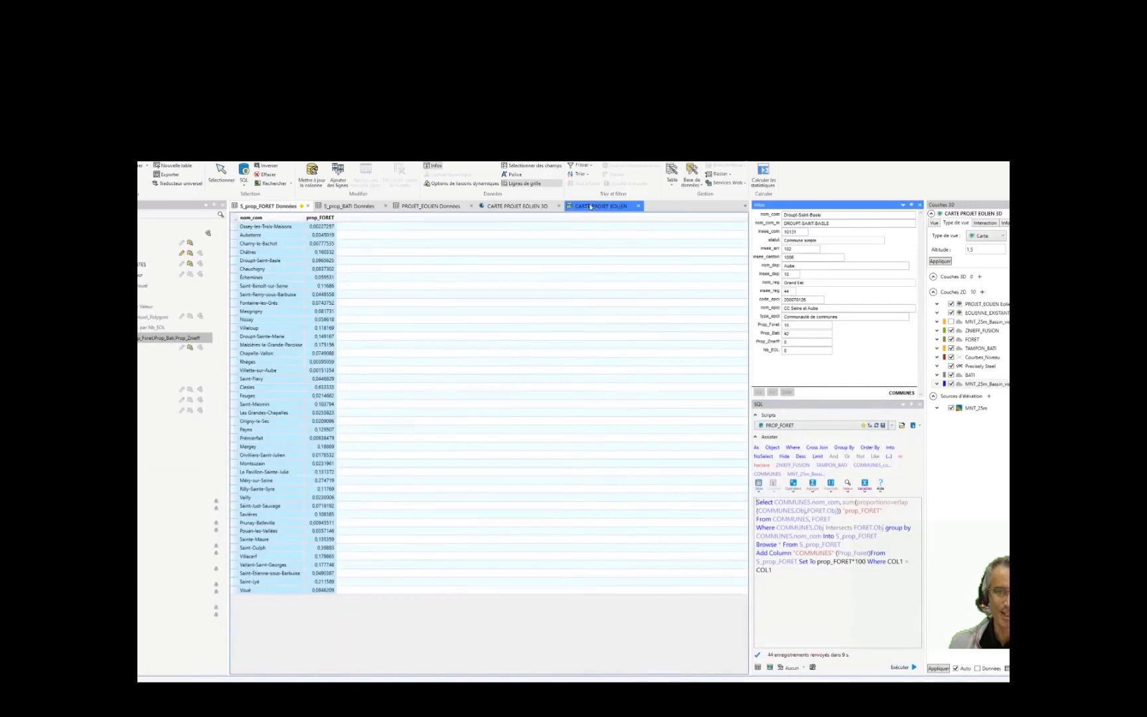
left_click(589, 208)
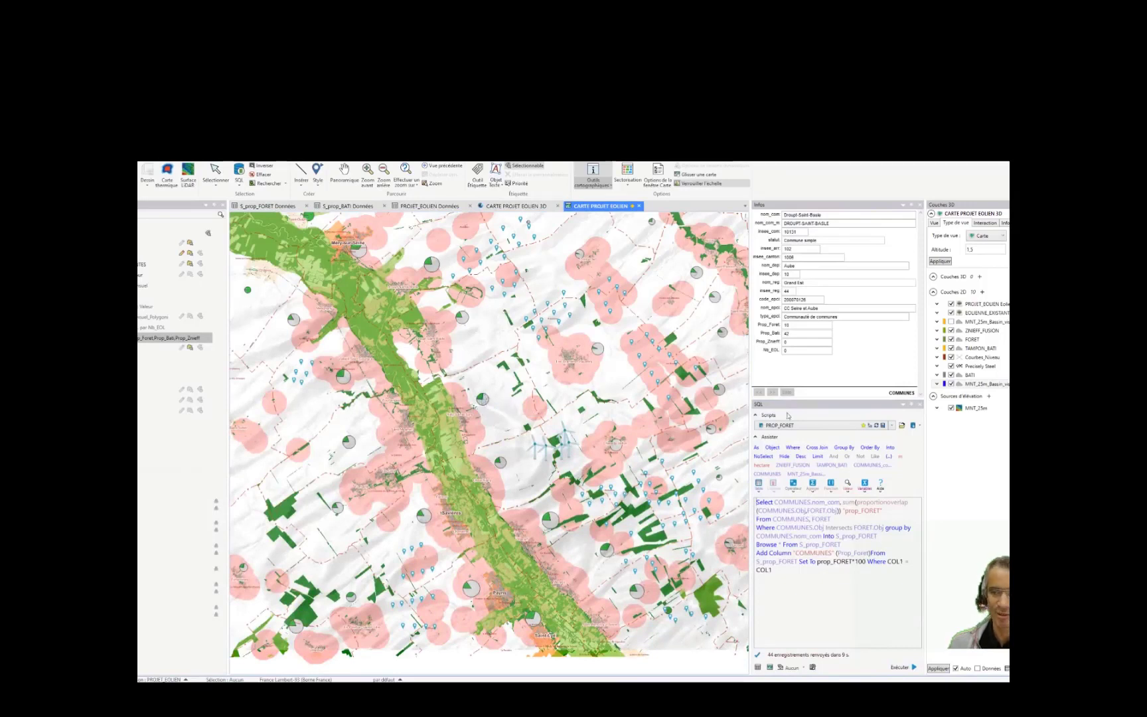
Run the saved PROP_ZNIEFF query to fill each commune's ZNIEFF proportion, and return to the CARTE PROJET EOLIEN map
left_click(892, 425)
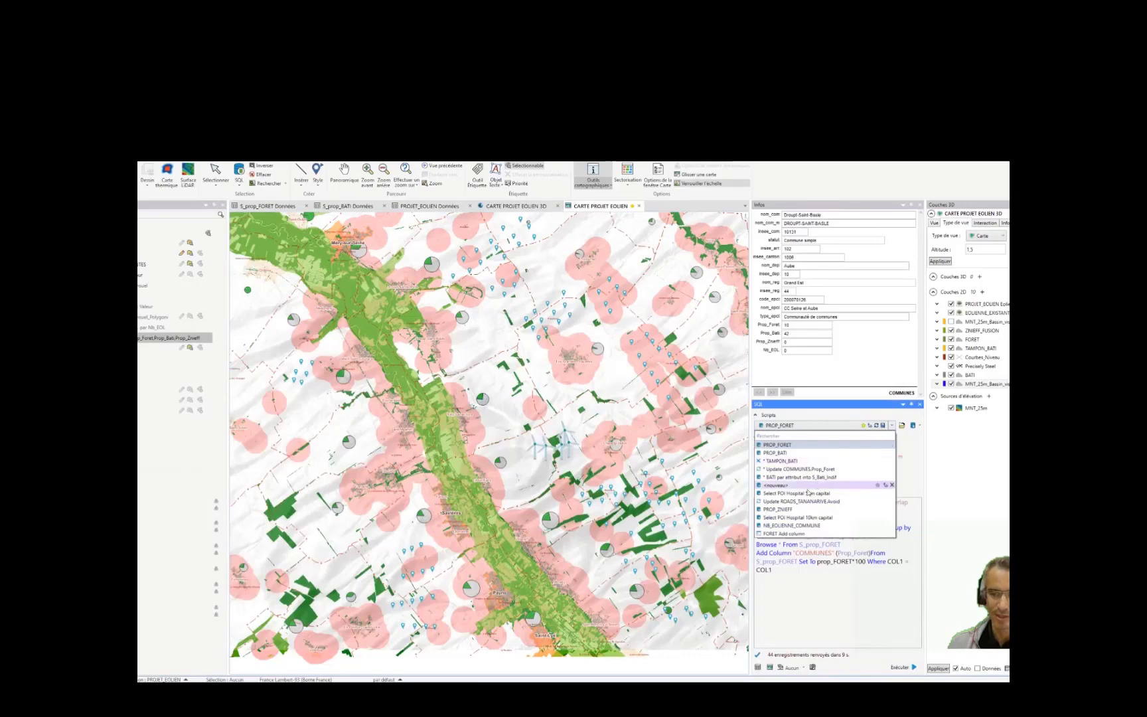
left_click(792, 510)
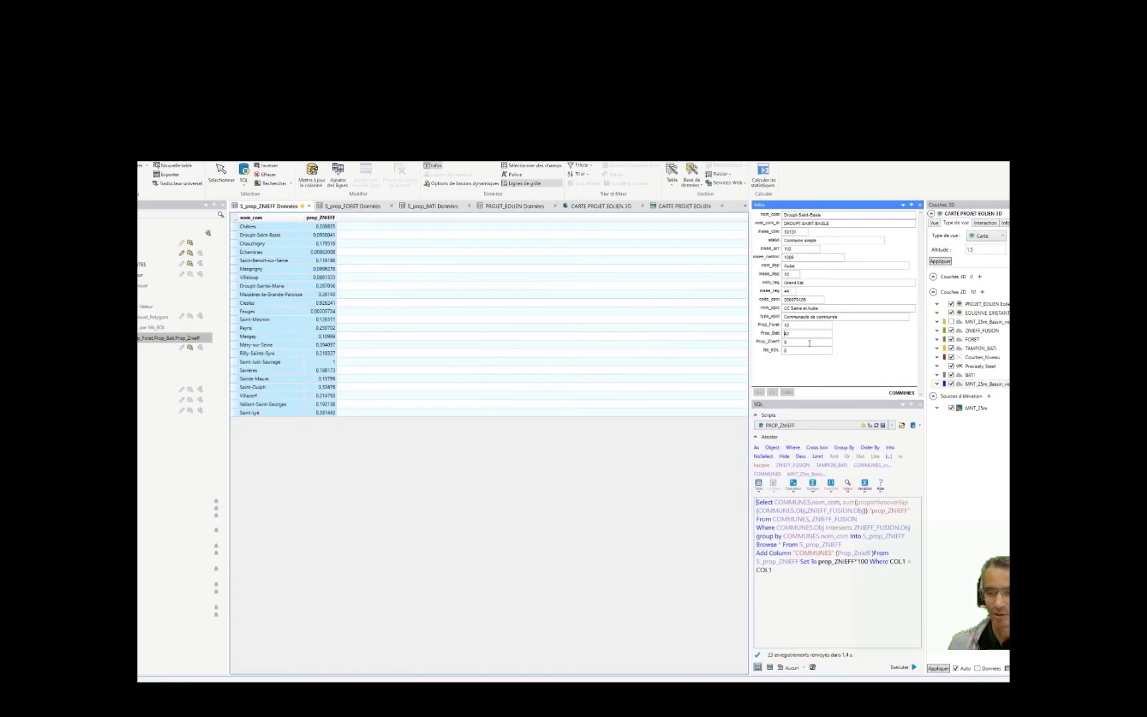
left_click(661, 209)
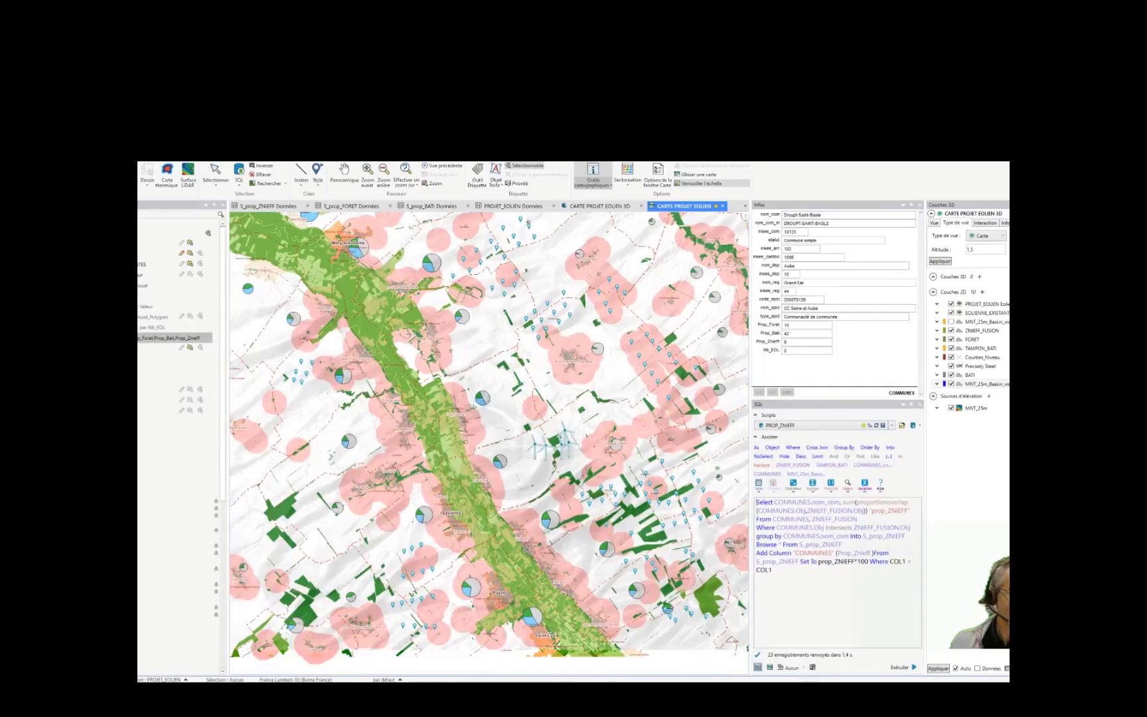
Review the pie-chart theme's sector styles for the Prop_Foret, Prop_Bati and Prop_Znieff fields
left_click(141, 338)
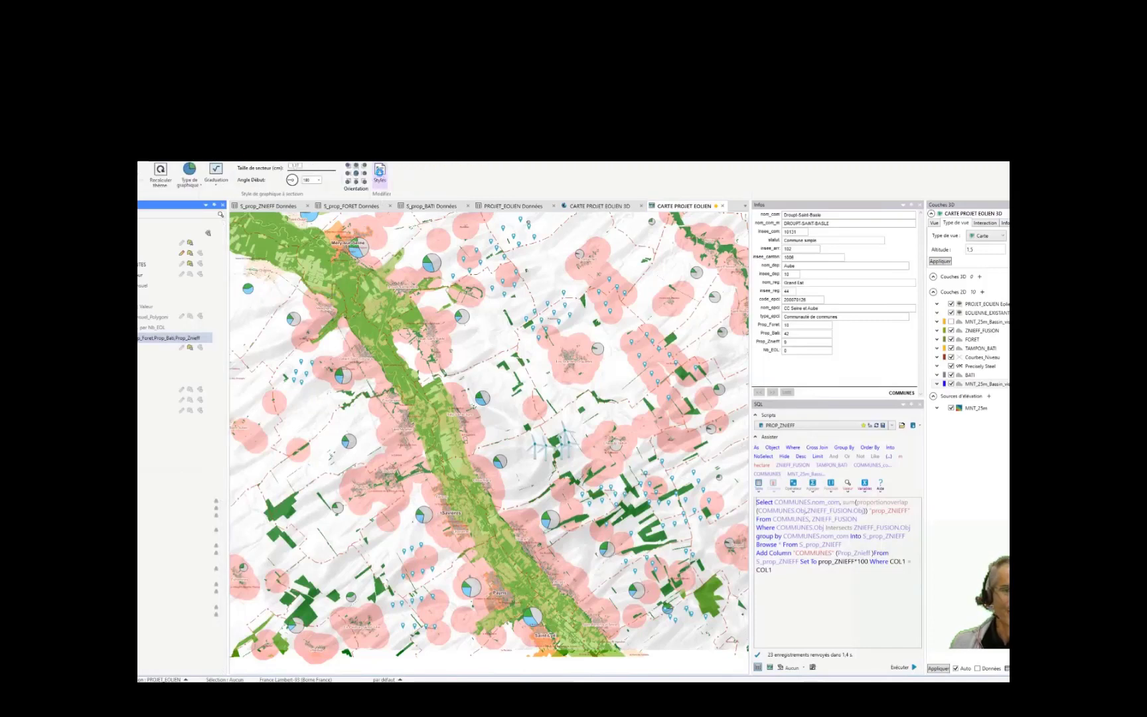
left_click(379, 174)
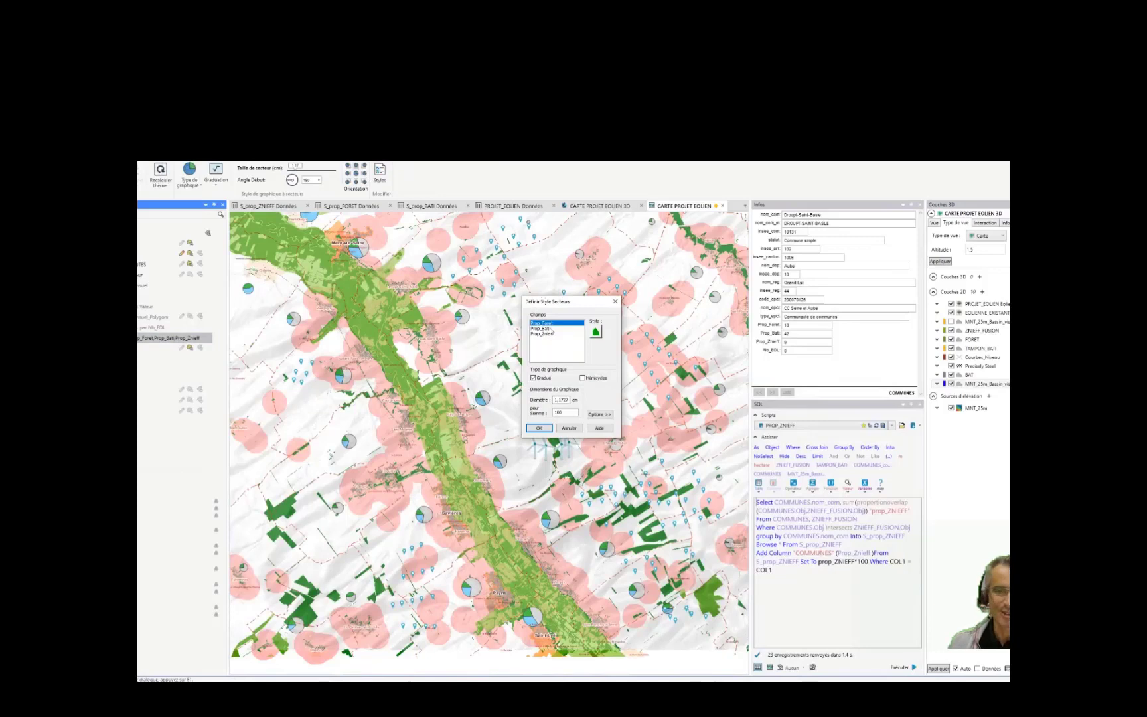
left_click(546, 328)
left_click(547, 324)
left_click(548, 328)
left_click(551, 333)
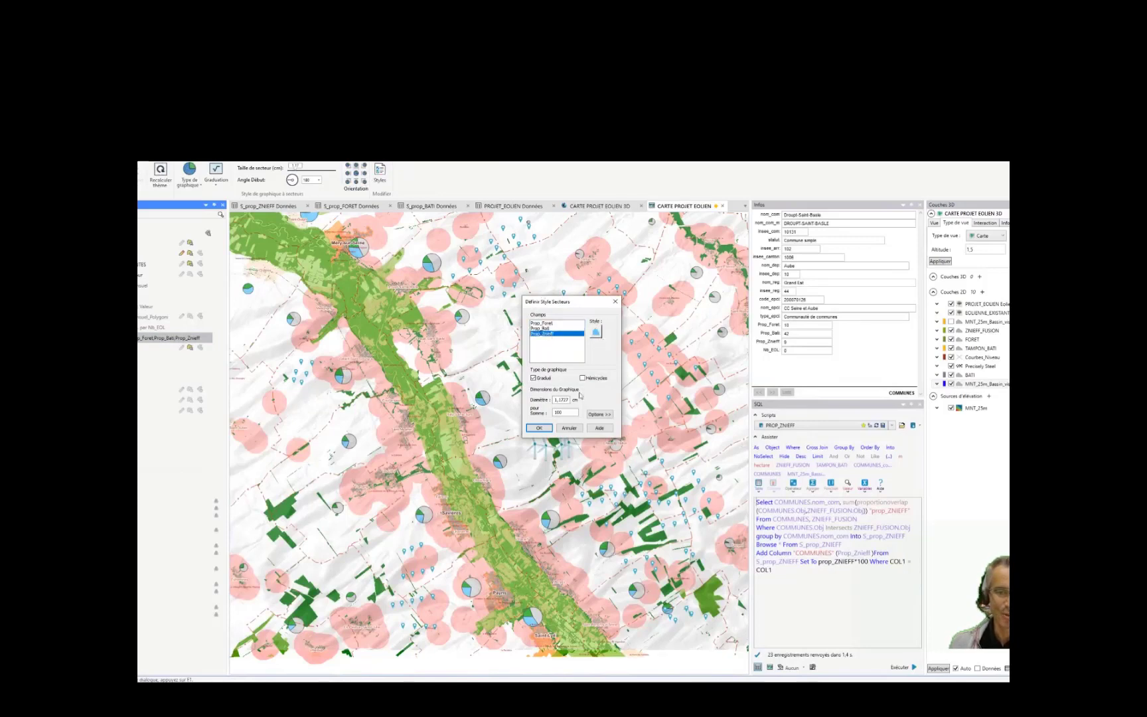
left_click(539, 429)
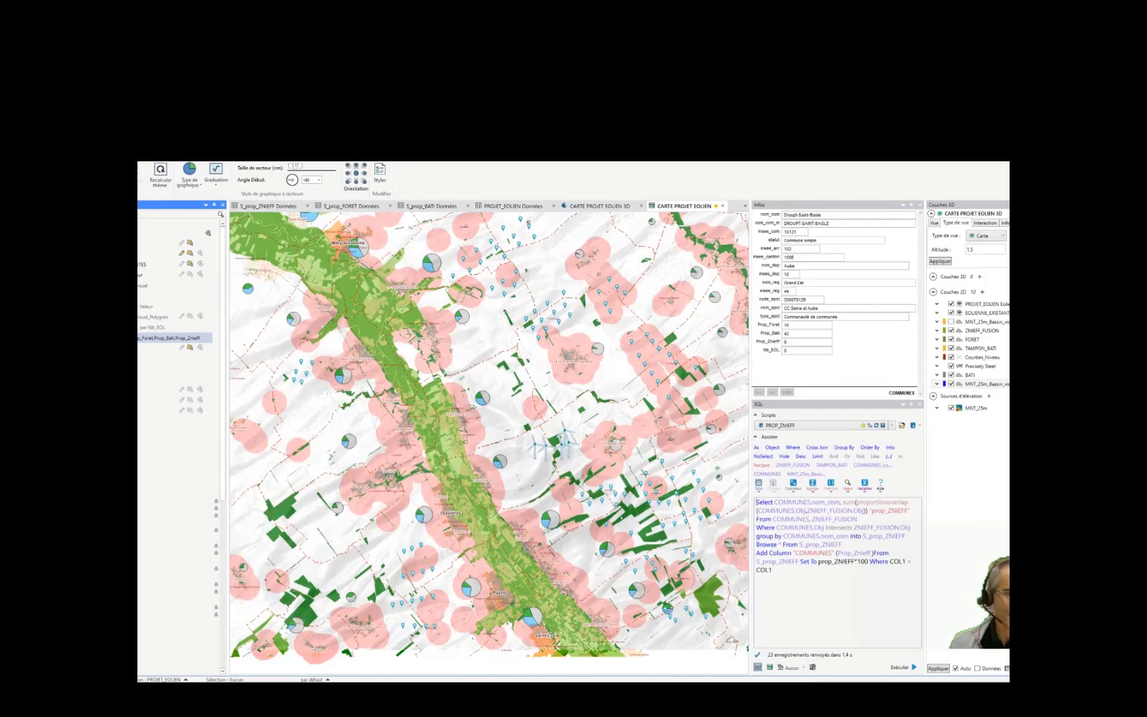
Hide the constraint layers and label the communes, anchoring their labels centred below the pie charts
left_click(150, 379)
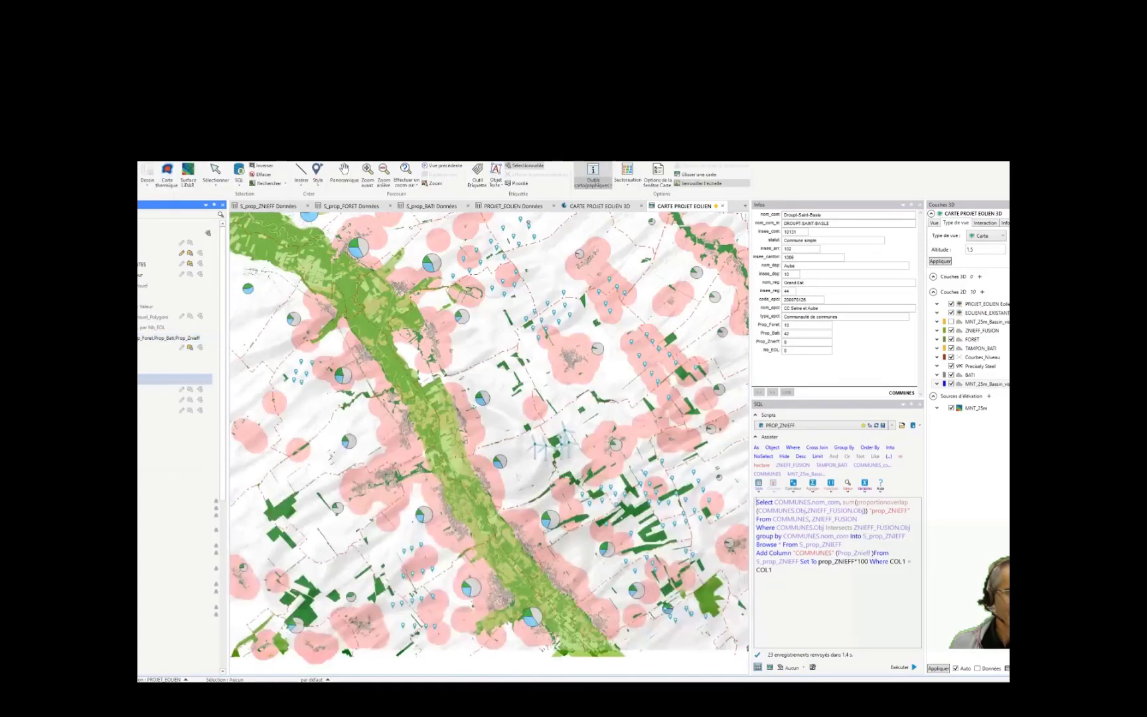
left_click(199, 348)
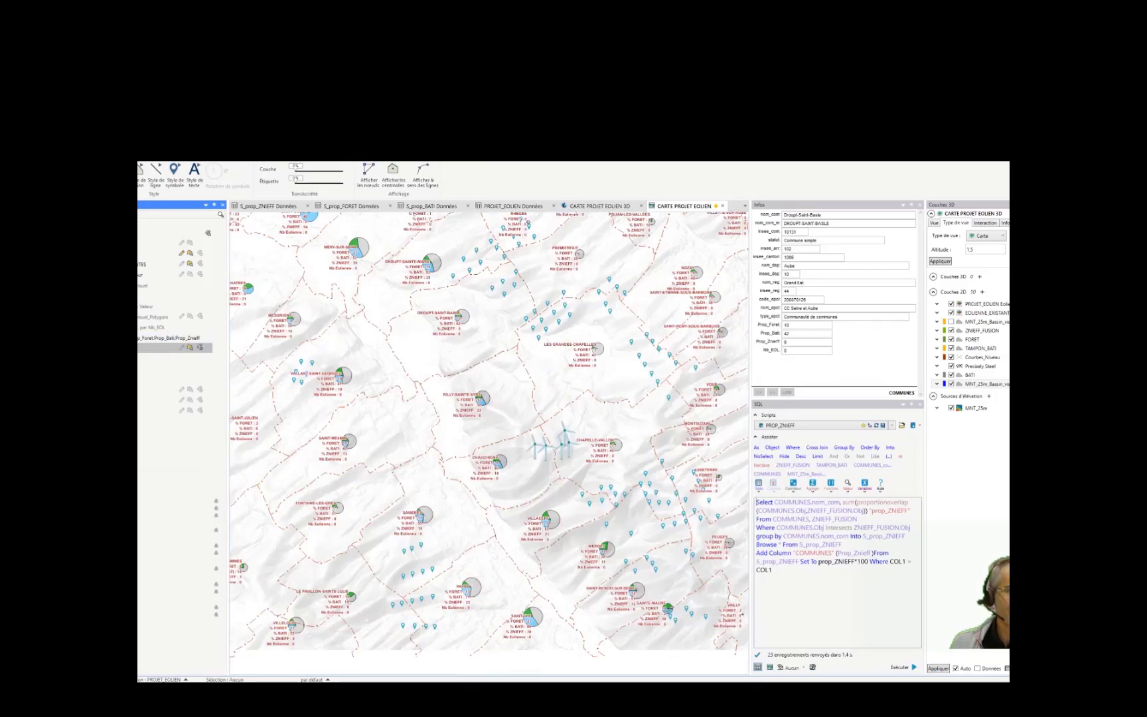
left_click(229, 156)
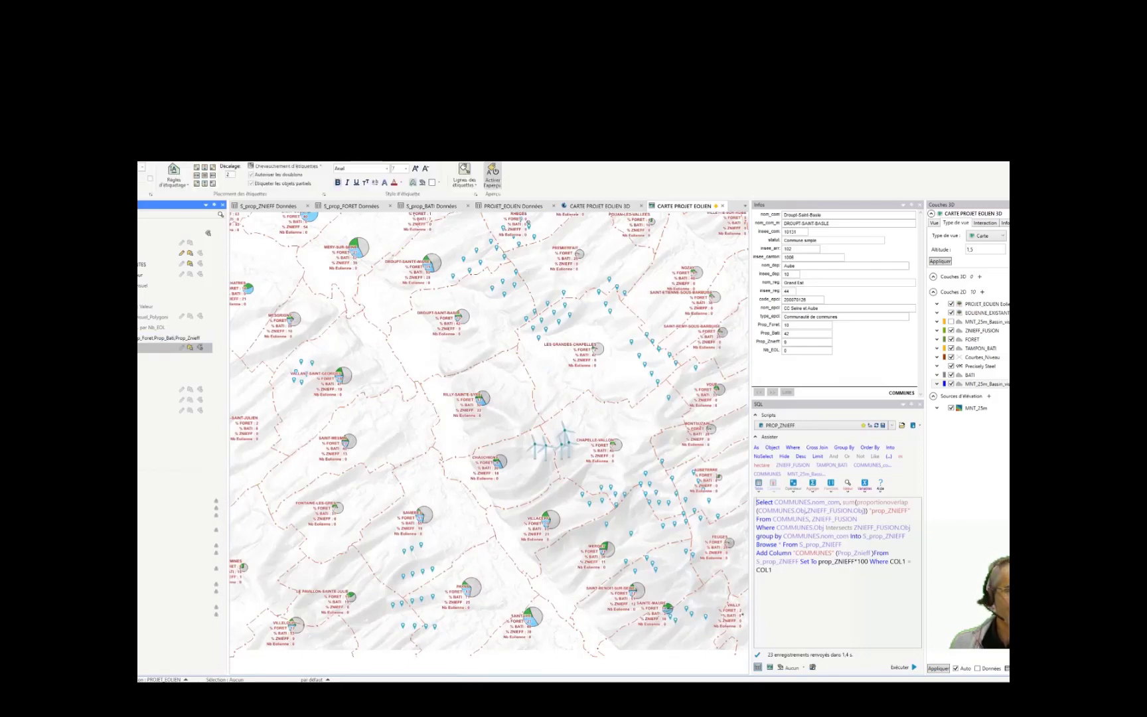
left_click(205, 184)
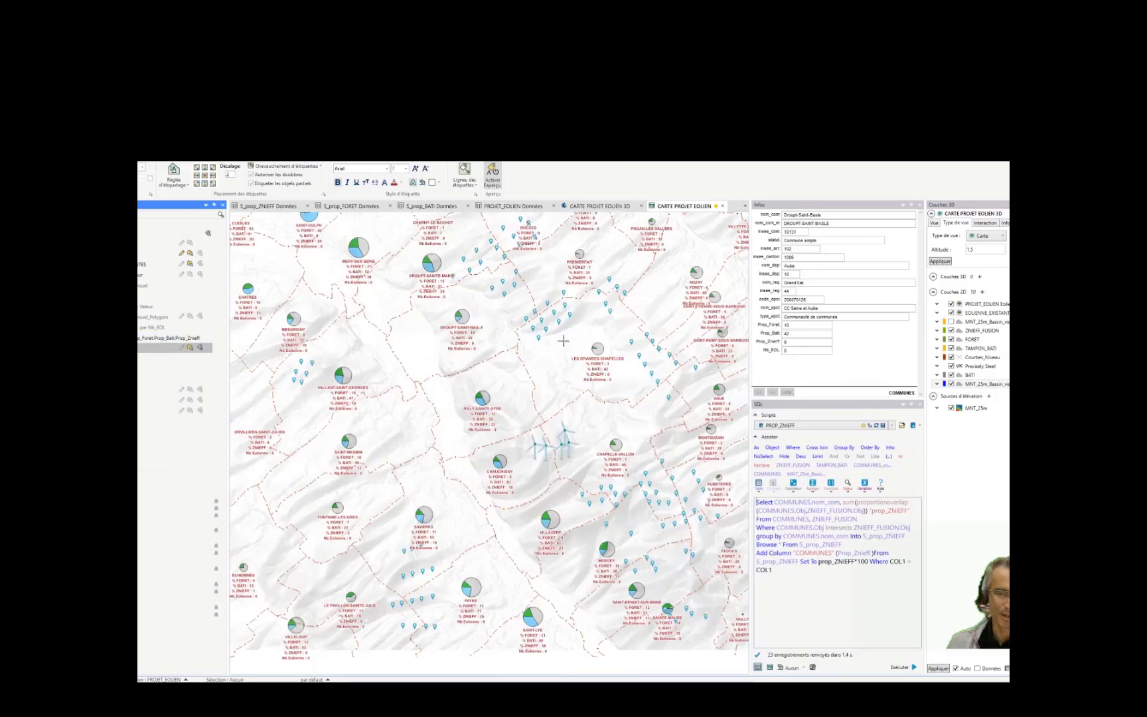
Run the saved NB_EOLIENNE_COMMUNE query to count existing turbines per commune, and check the Rilly-Sainte-Syre label on the 2D map
left_click(892, 425)
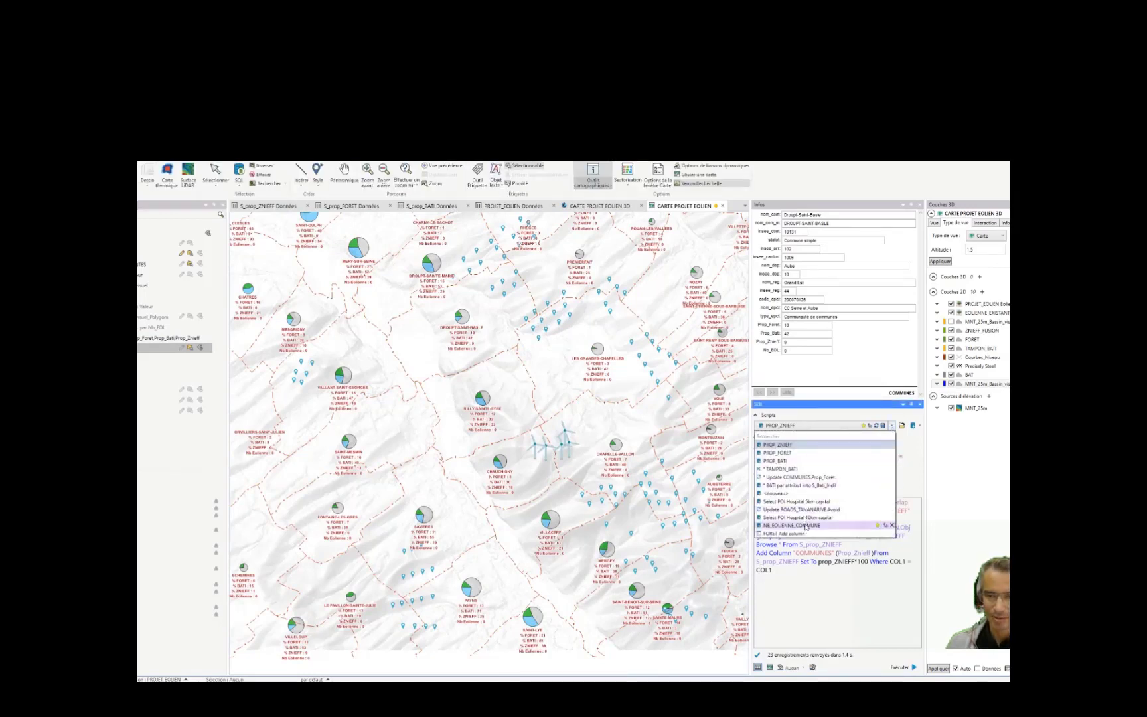
left_click(800, 525)
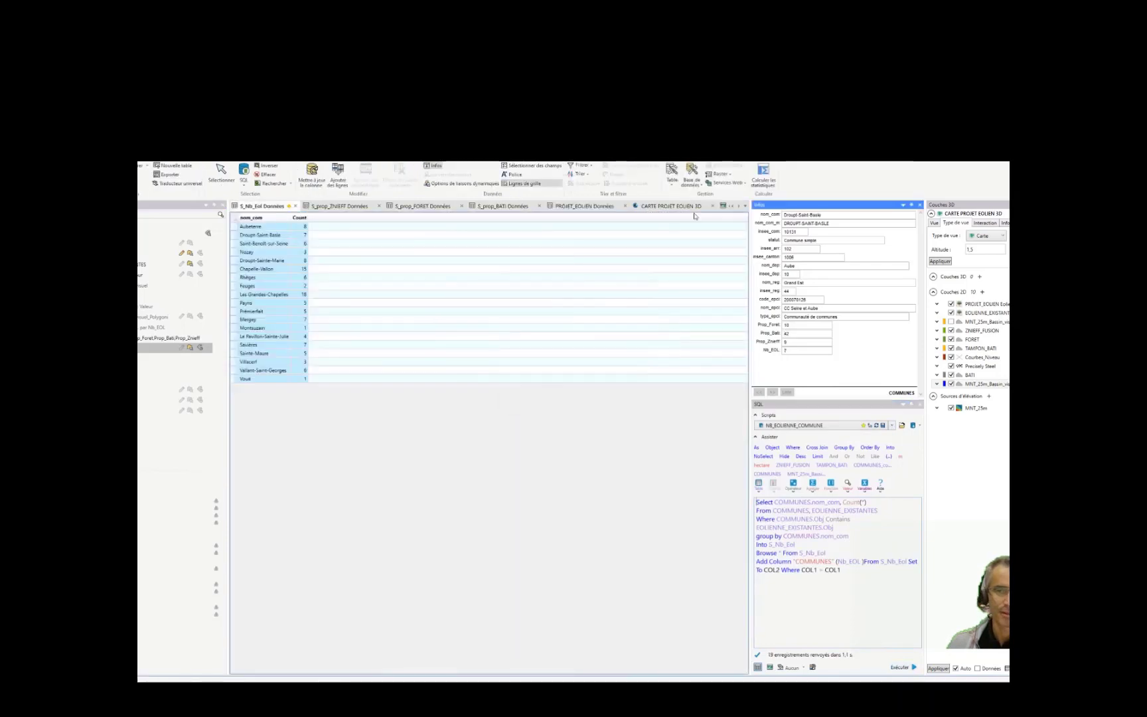
left_click(724, 207)
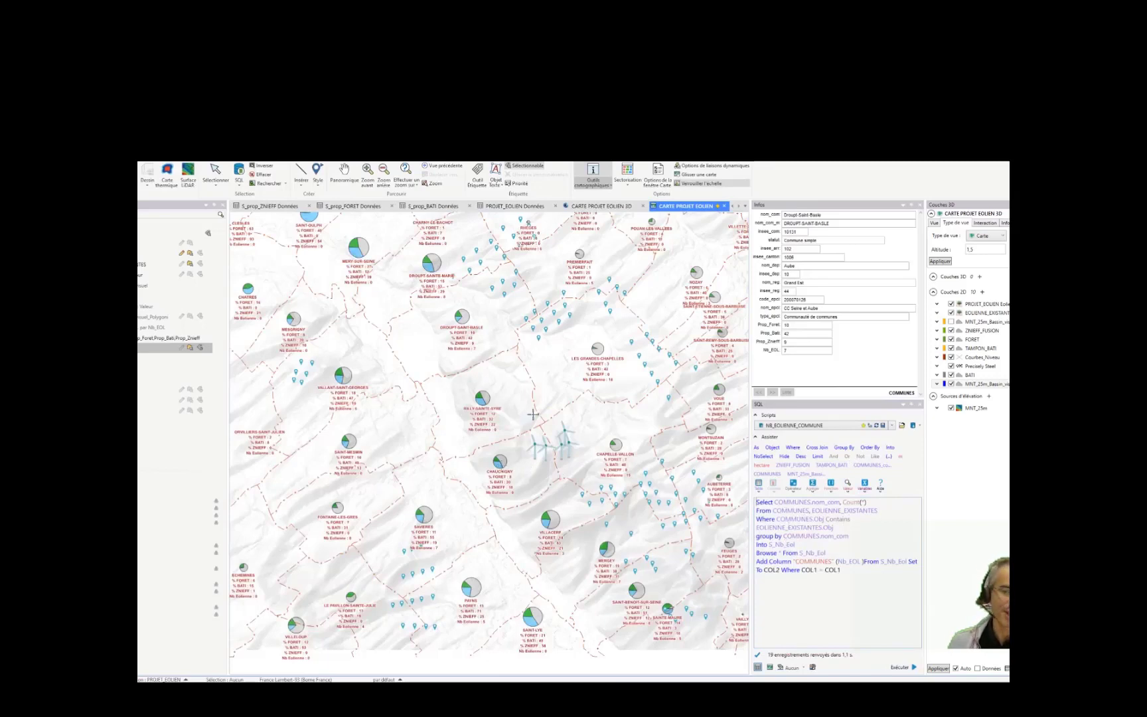
mouse_move(533, 415)
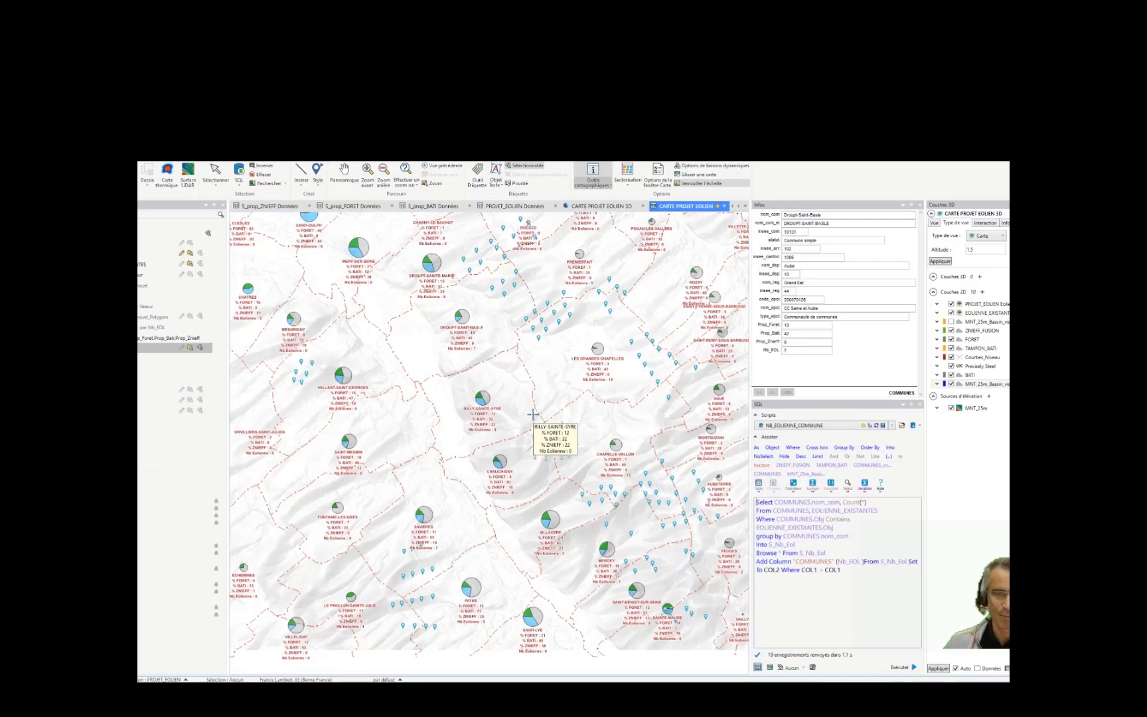
In the CARTE PROJET EOLIEN 3D map, hide the MNT_25m_Bassin_visuel polygon layer and examine the turbines over the terrain
left_click(604, 207)
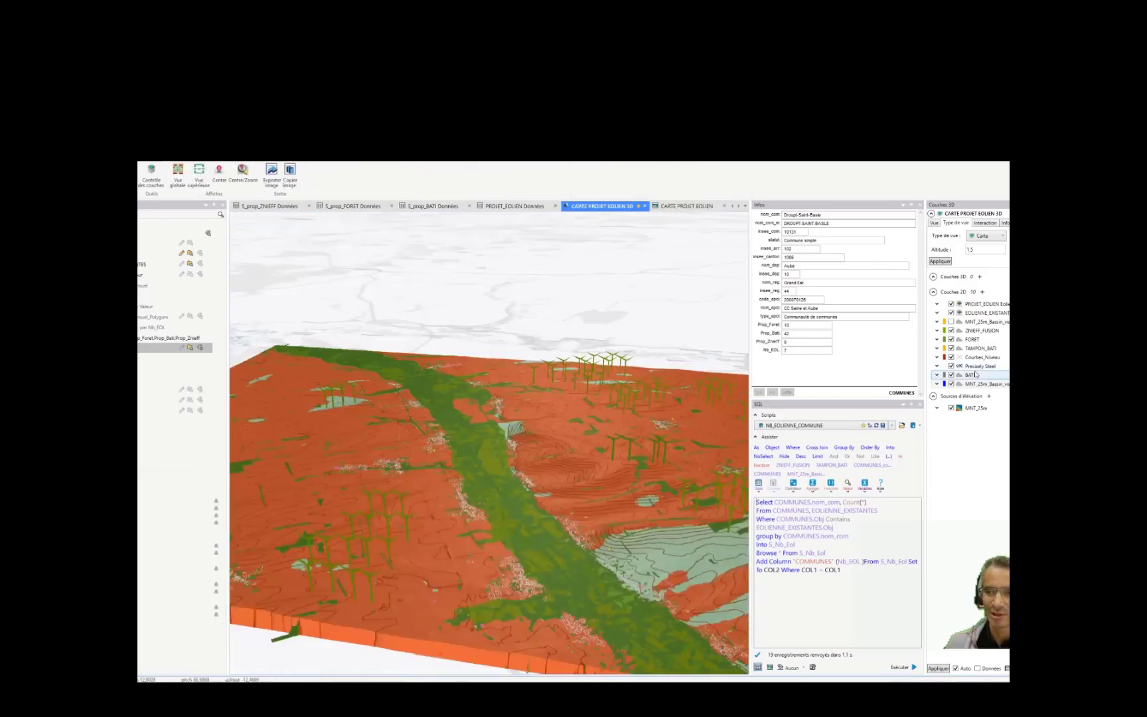
left_click(951, 383)
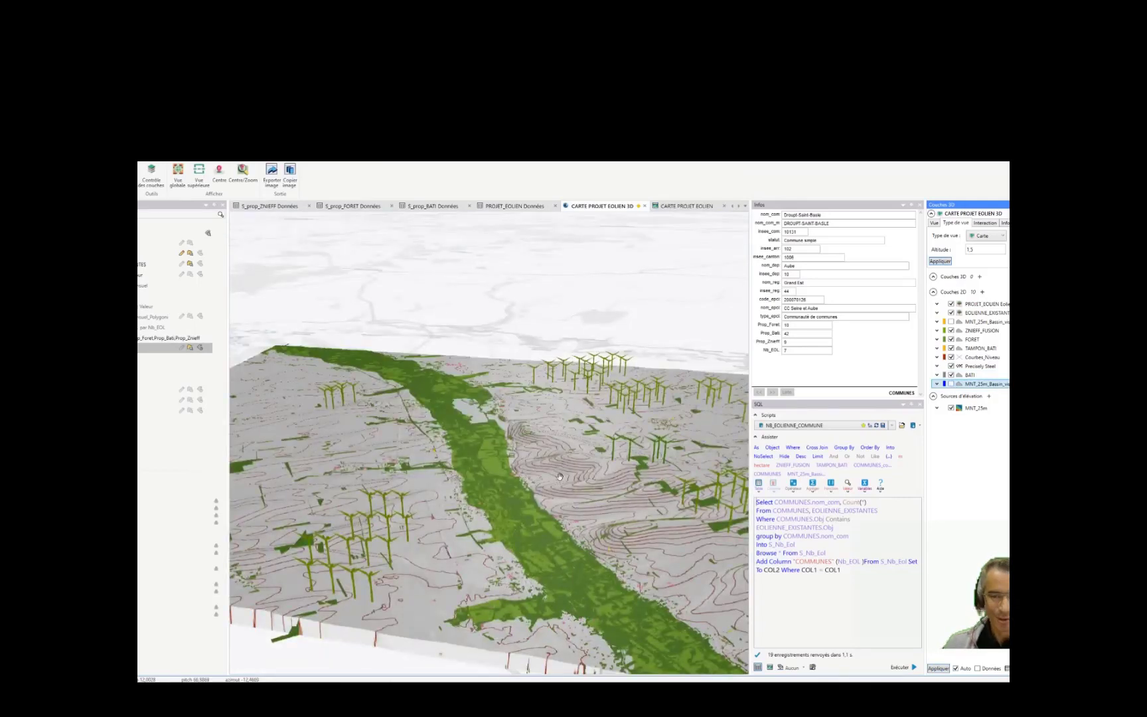
left_click_drag(530, 481, 574, 472)
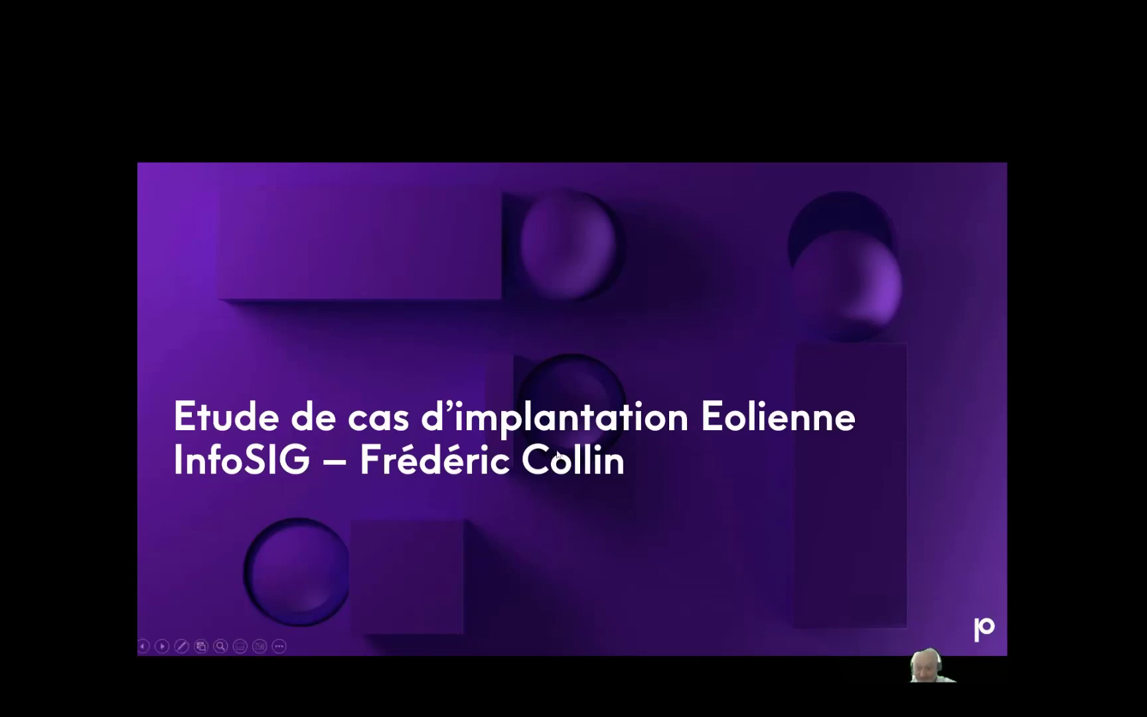
Exit the PowerPoint slide show at the "Etude de cas d'implantation Eolienne" slide and keep the presentation in a reduced editing window
key("Escape")
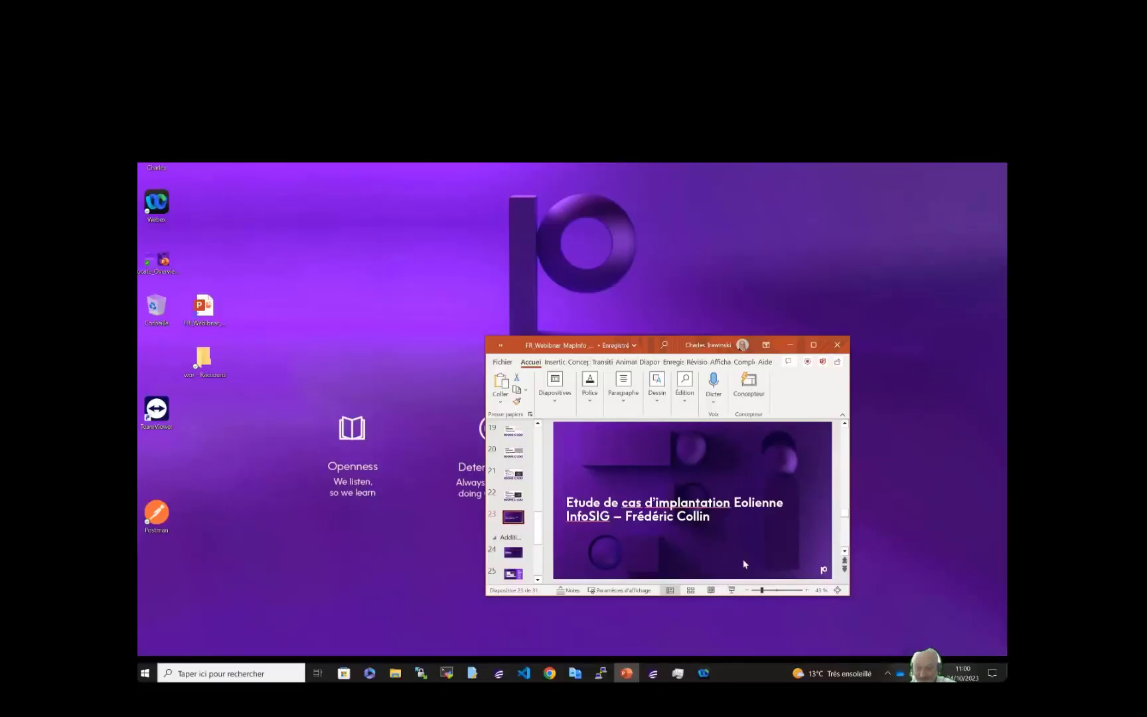
left_click(704, 673)
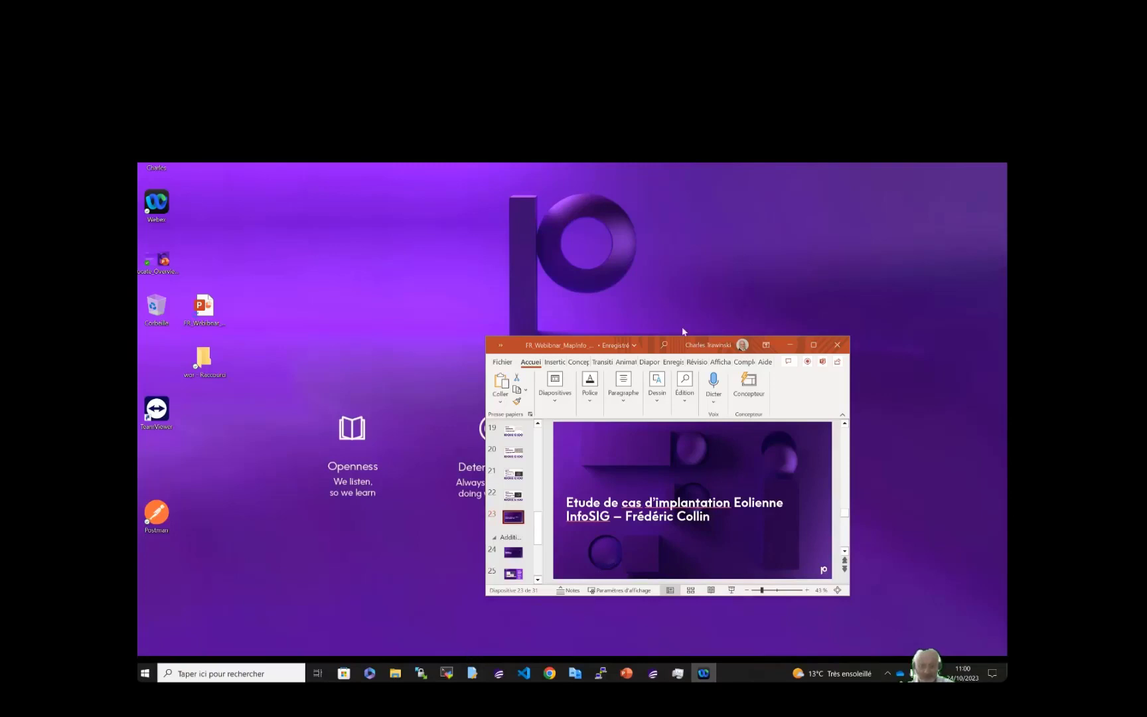
left_click(627, 674)
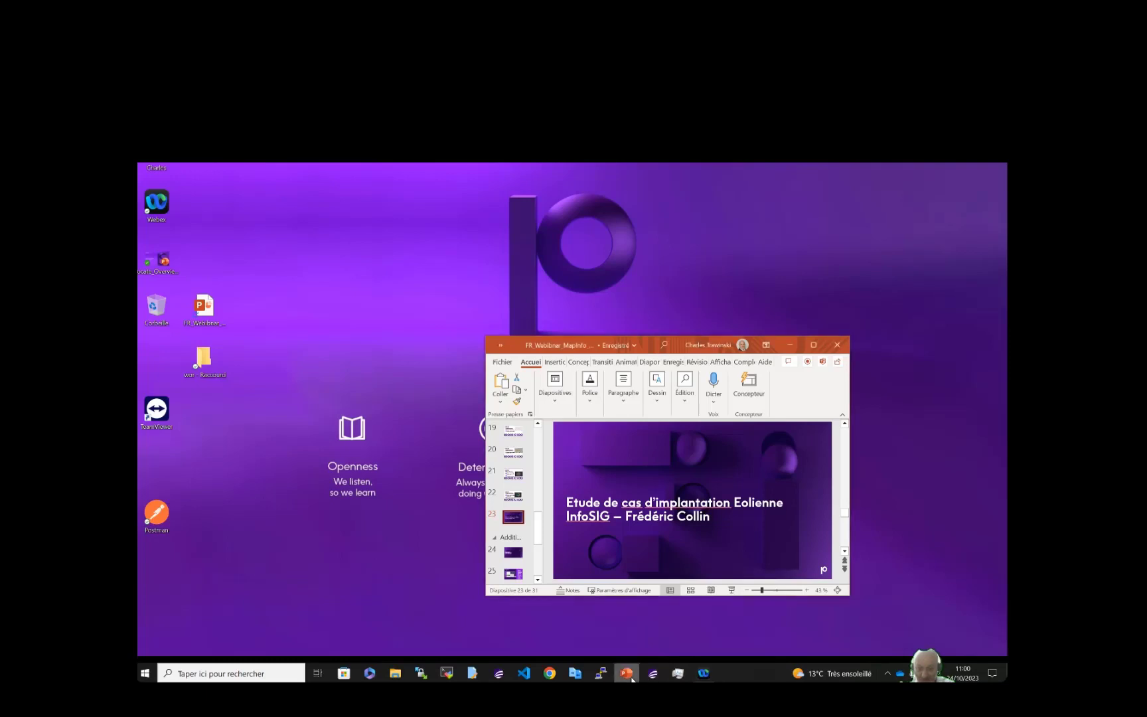
left_click(817, 348)
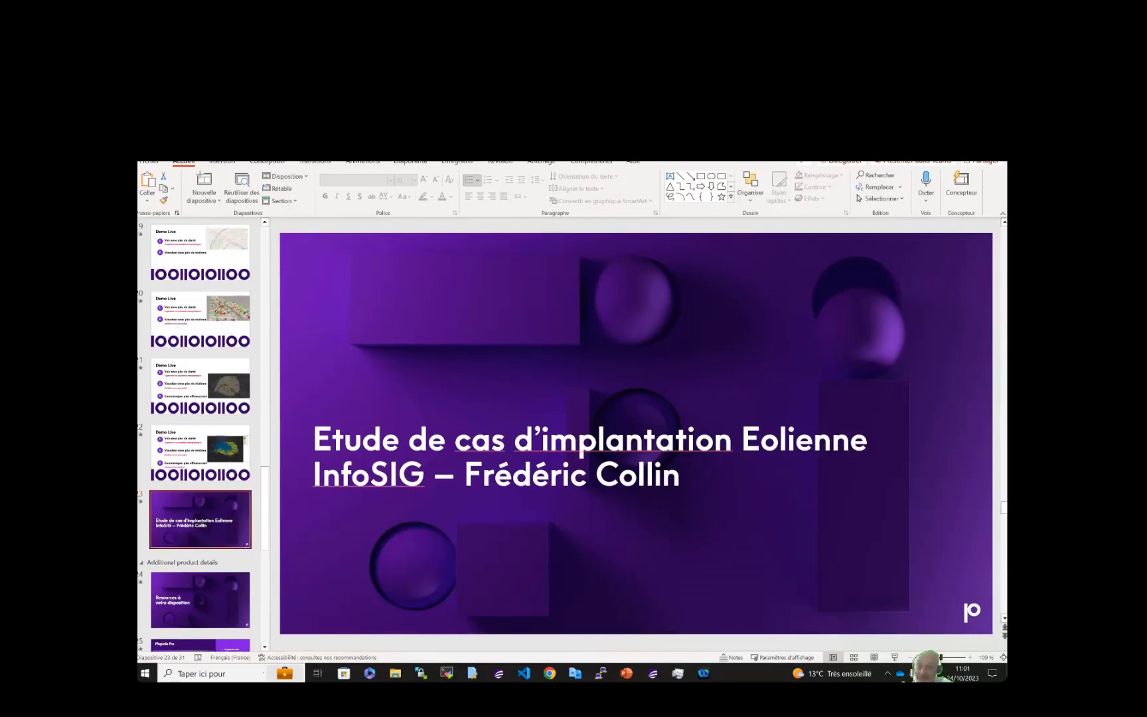
left_click(971, 144)
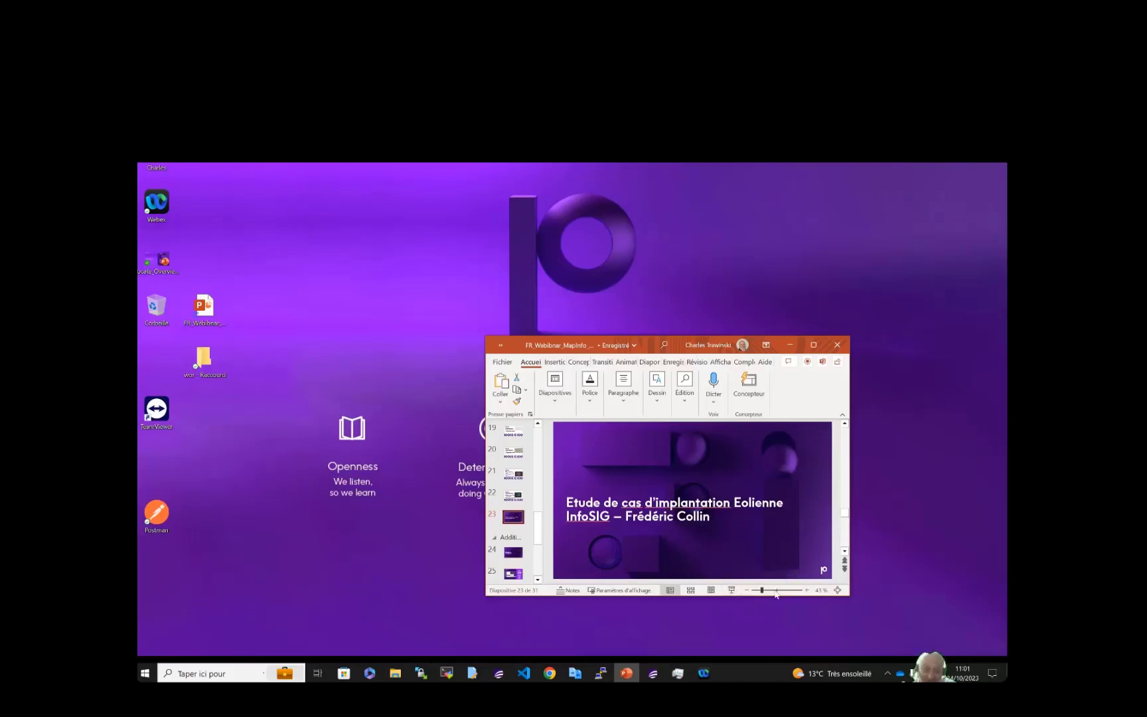
Start the slide show from the "Etude de cas d'implantation Eolienne" slide and advance past "Resources à votre disposition" to the "MapInfo Pro" slide
left_click(733, 591)
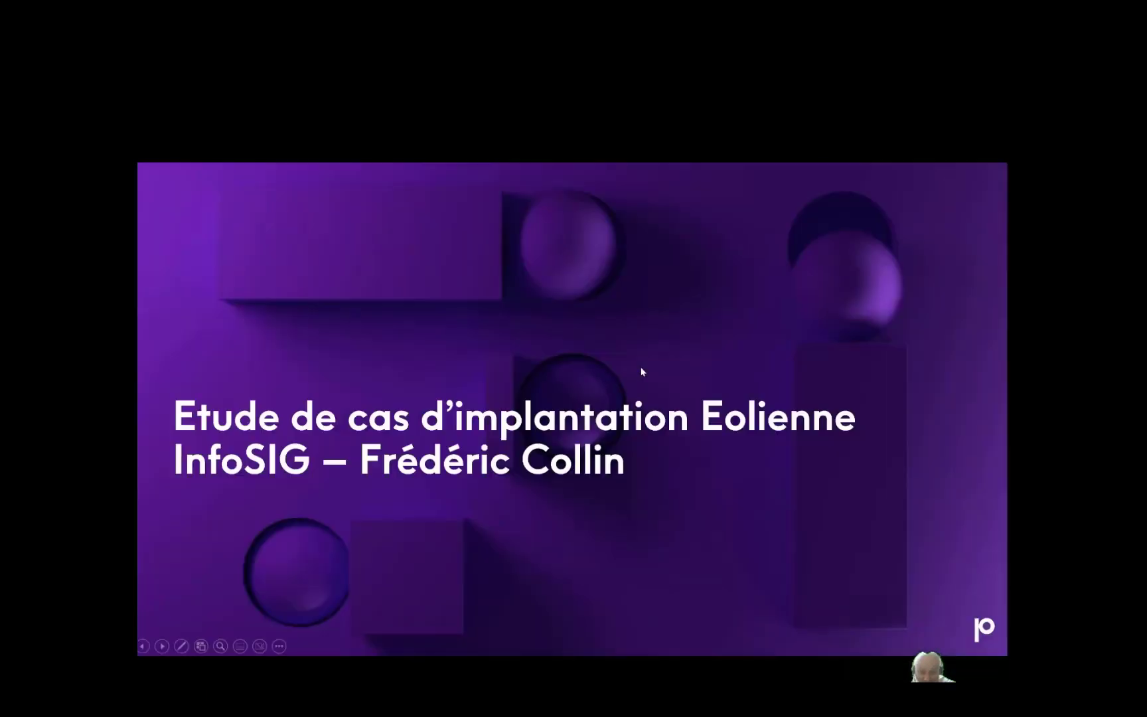
left_click(756, 356)
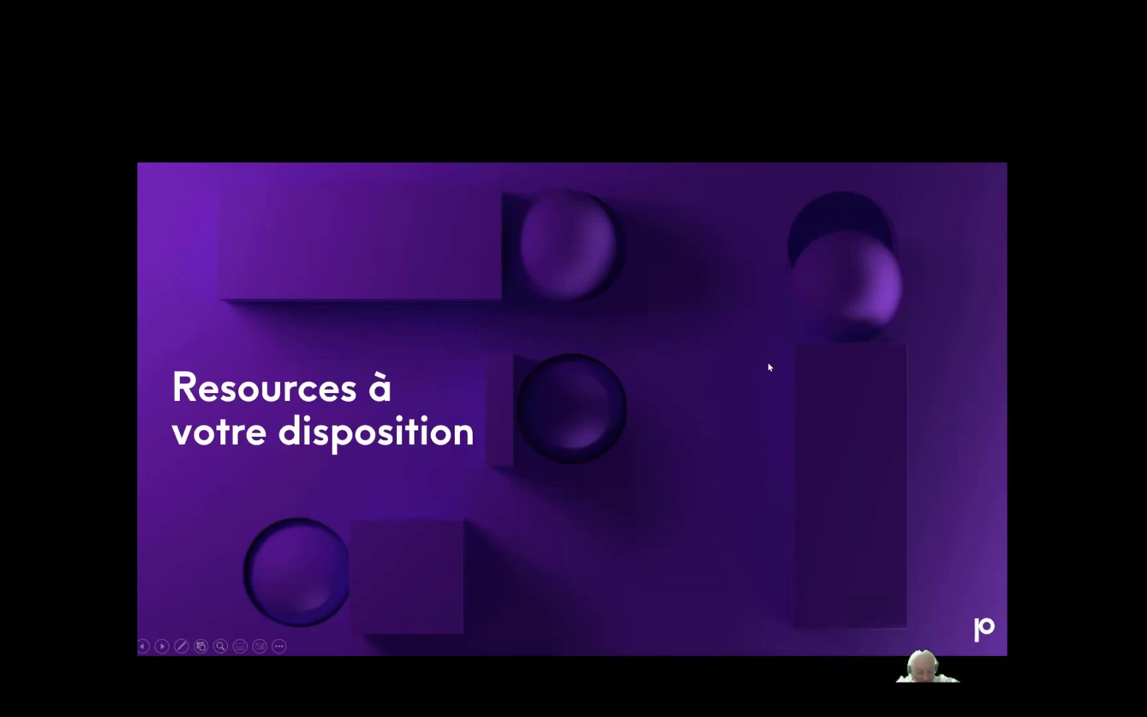
left_click(723, 377)
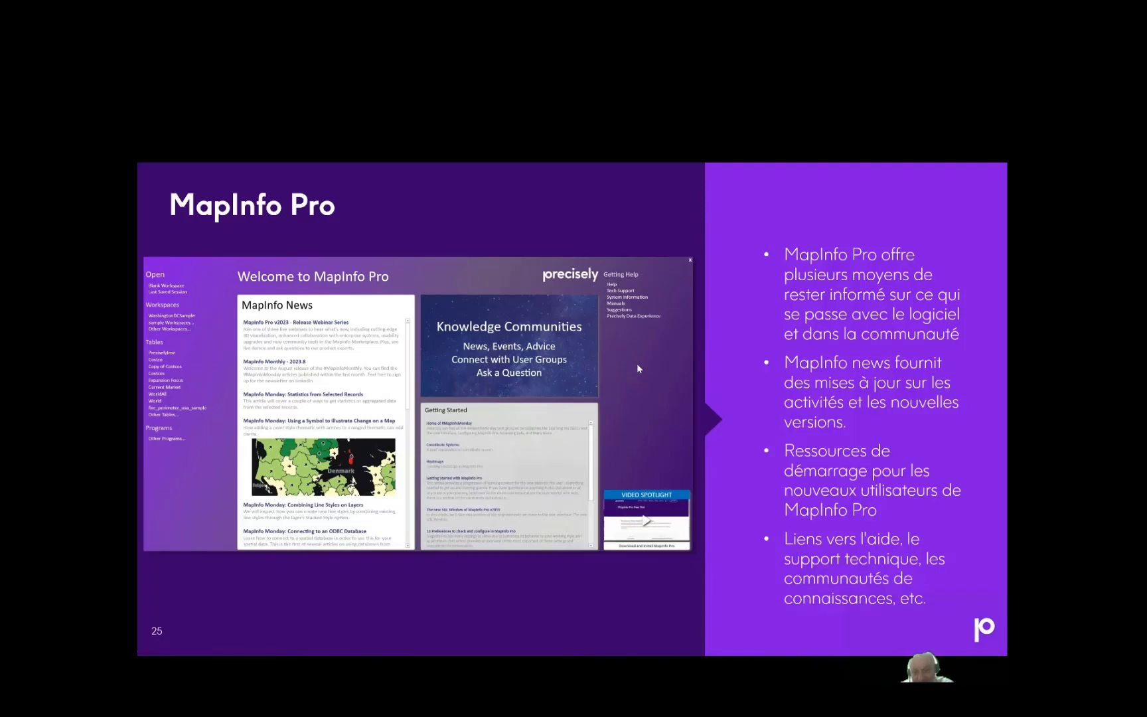
Present the remaining resource slides, from "MapInfo Pro Knowledge Community" through "Votre avis nous intéresse", ending on the closing Precisely logo slide
key("Right")
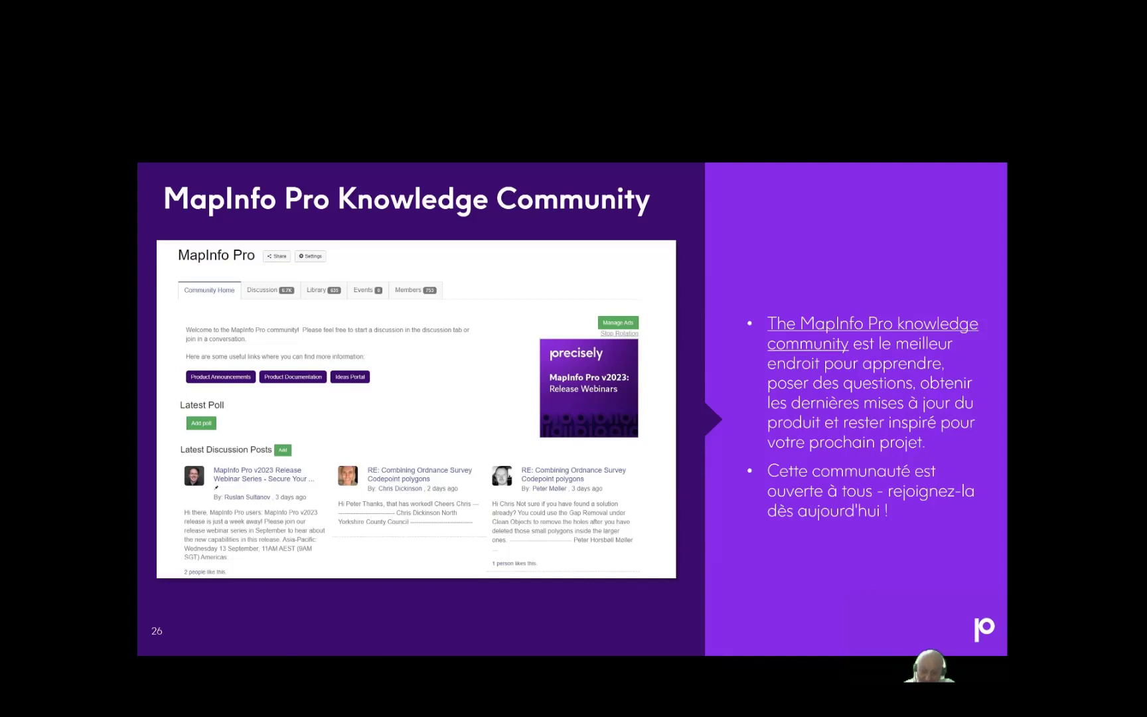
key("Right")
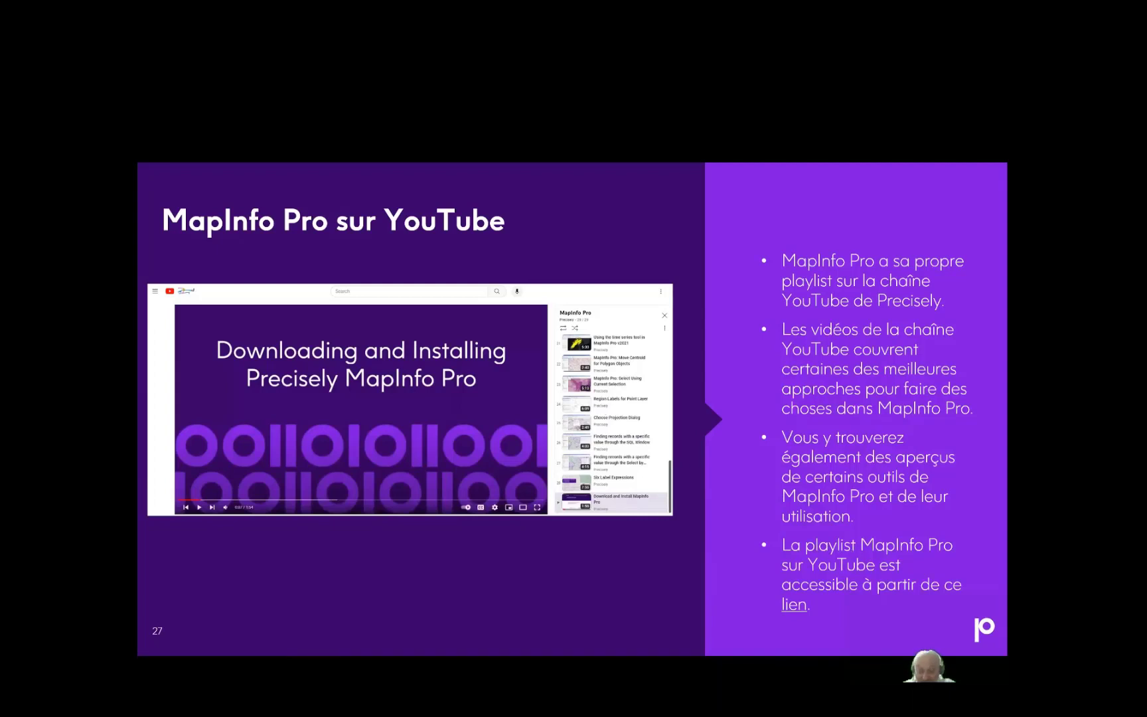
key("Right")
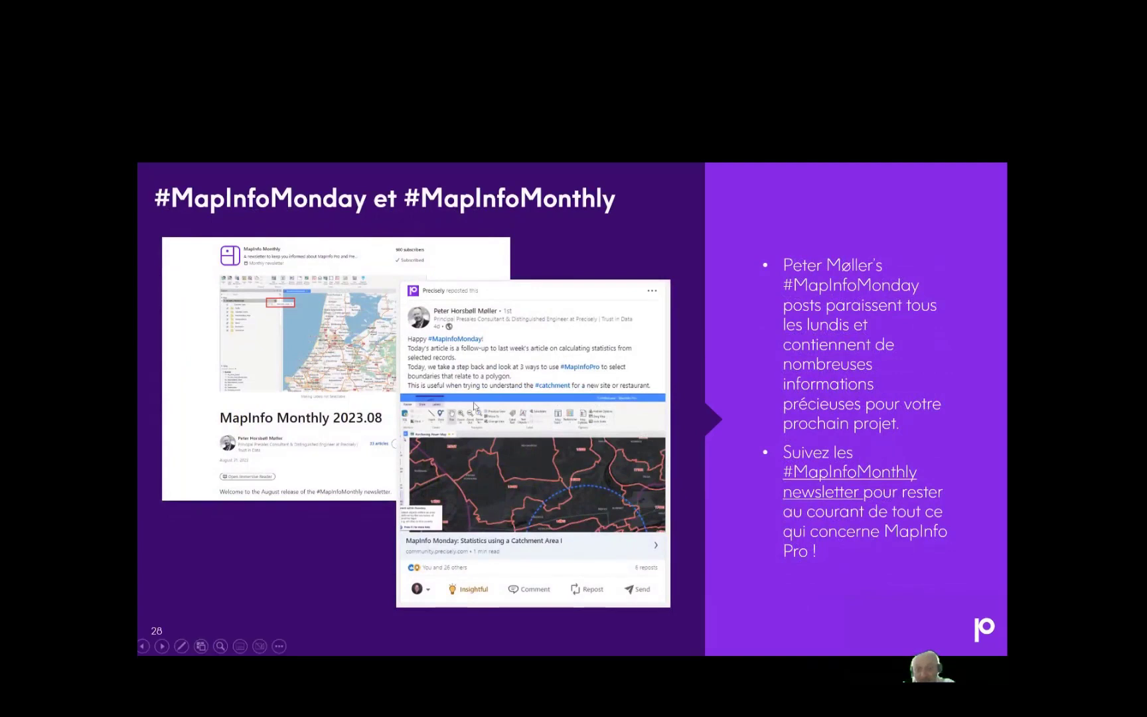
left_click(584, 430)
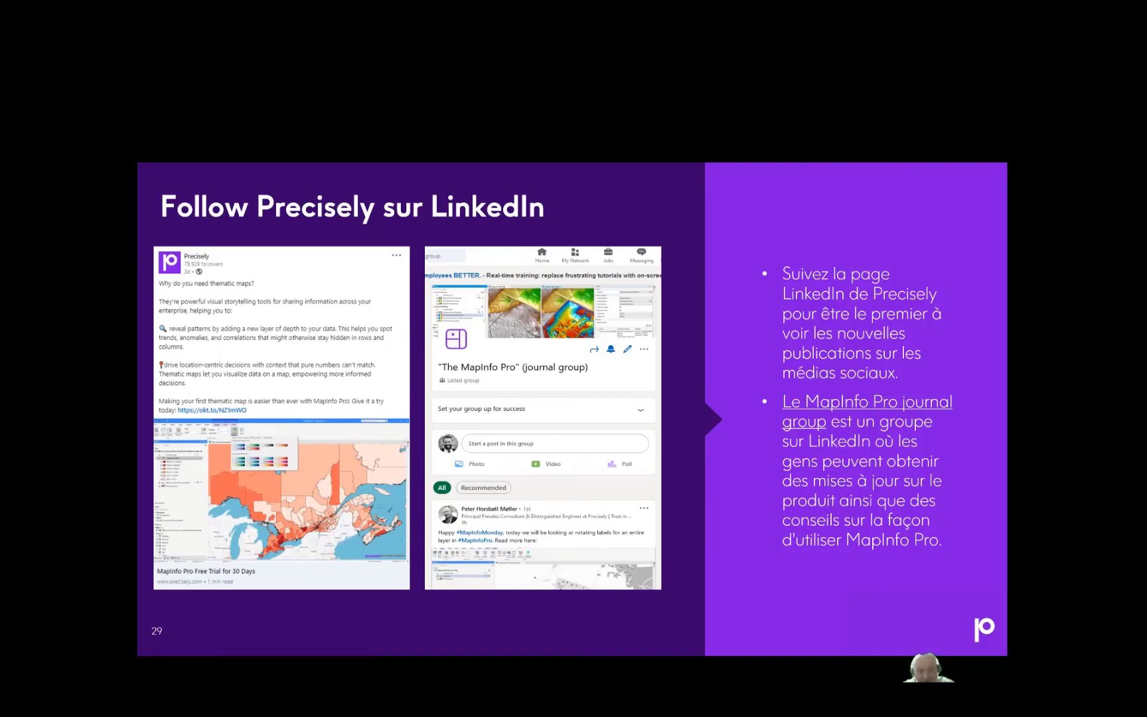
key("Right")
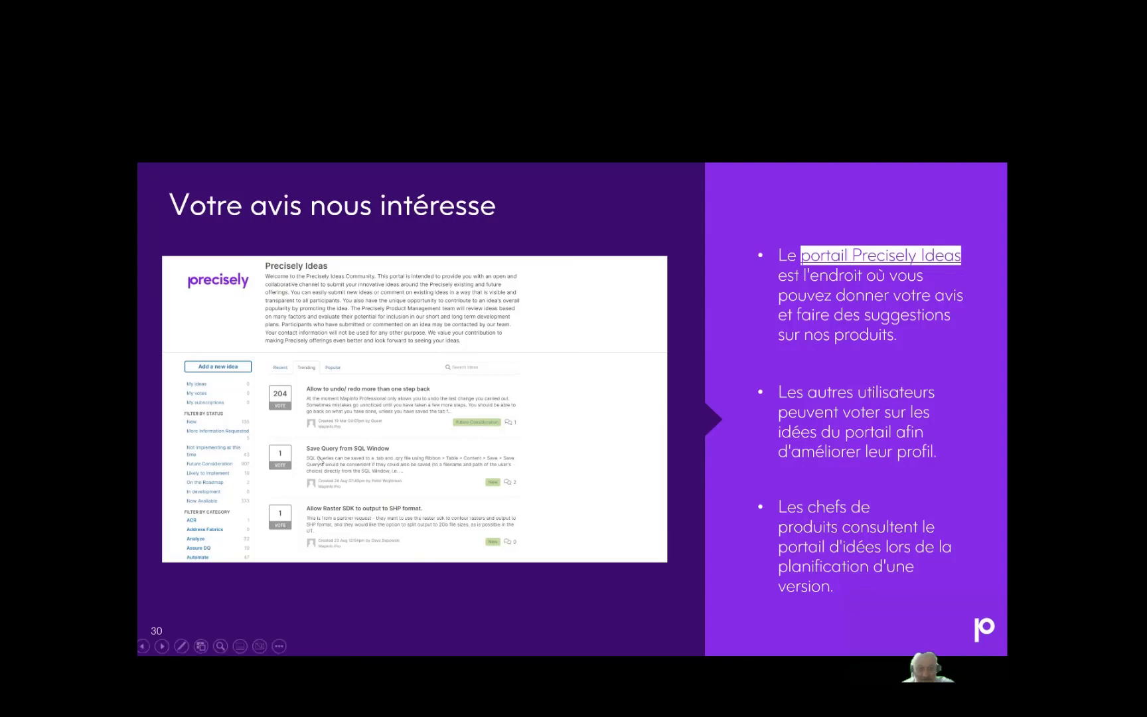
left_click(439, 429)
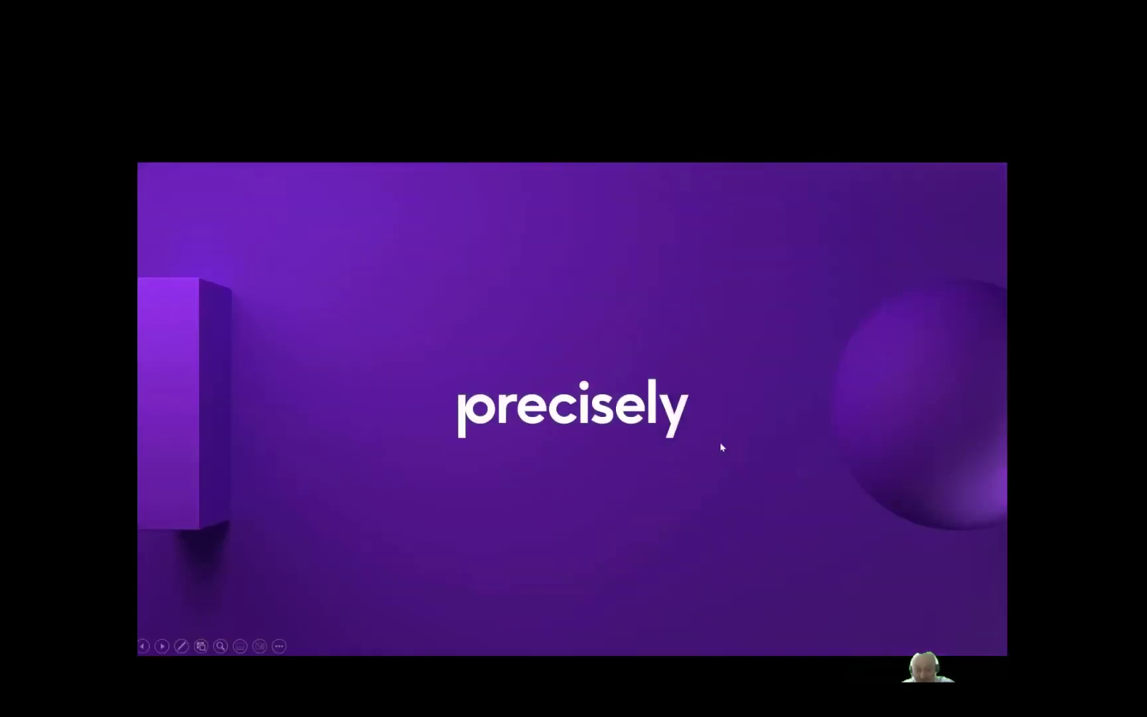